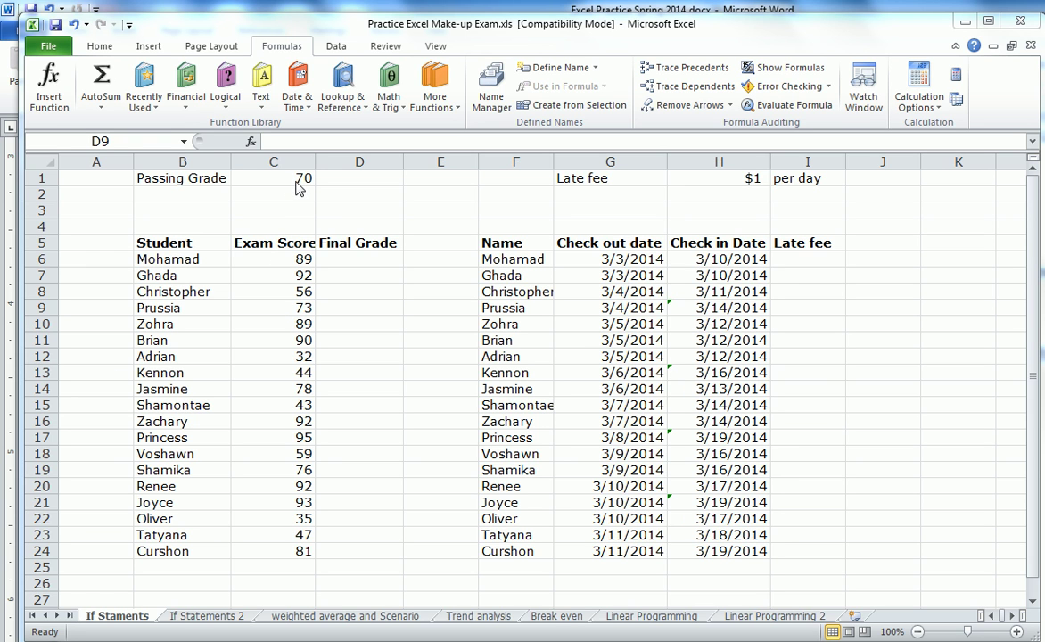
Begin an IF formula in D6 testing whether C6 is at least the passing grade, using the absolute reference $C$1
click(347, 258)
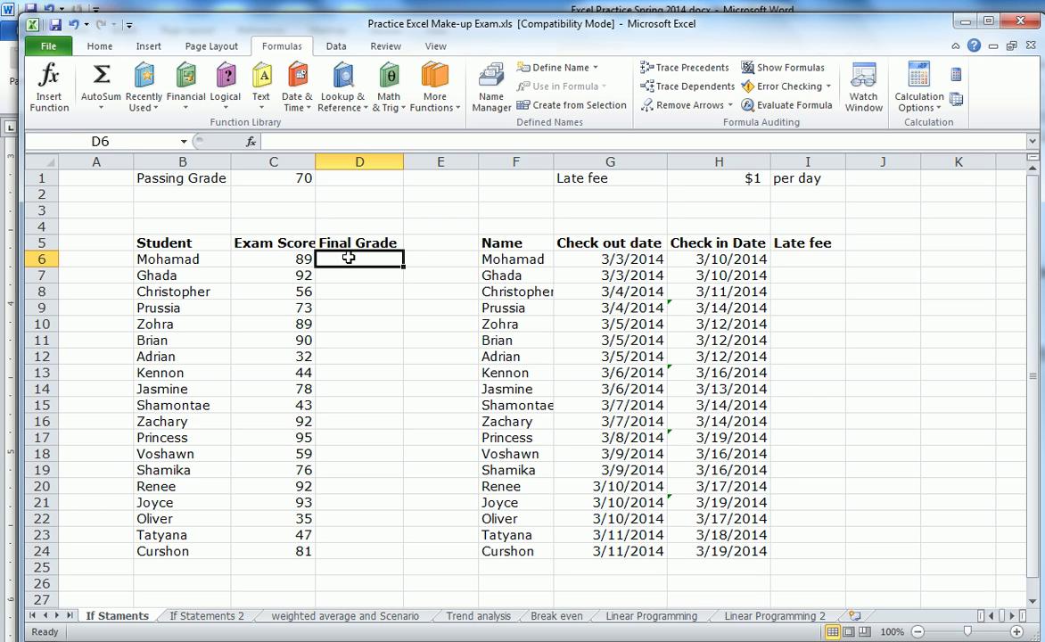
text(=)
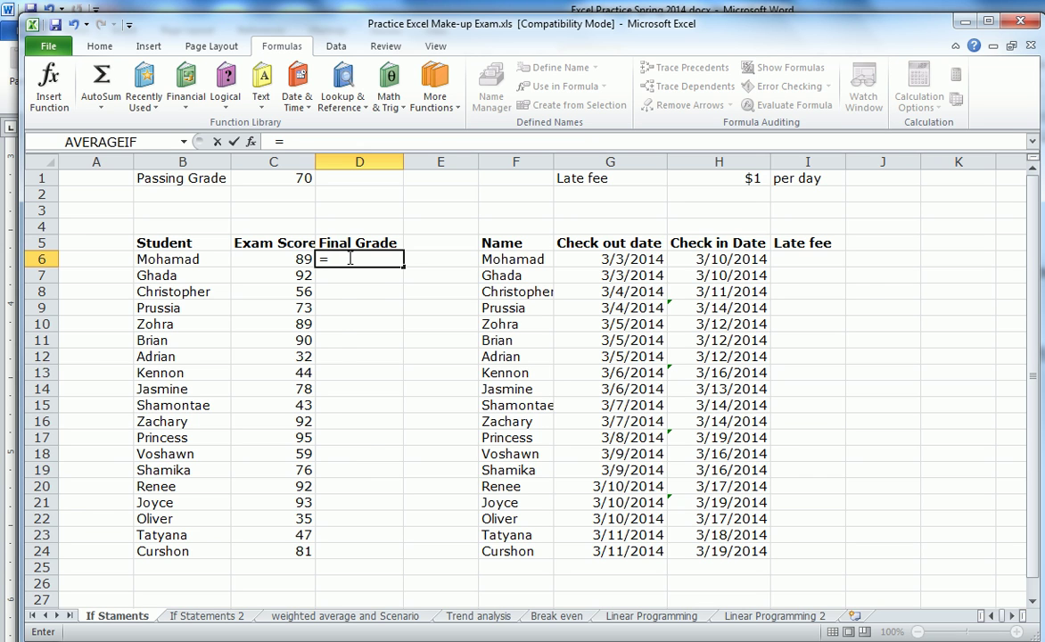
text(i)
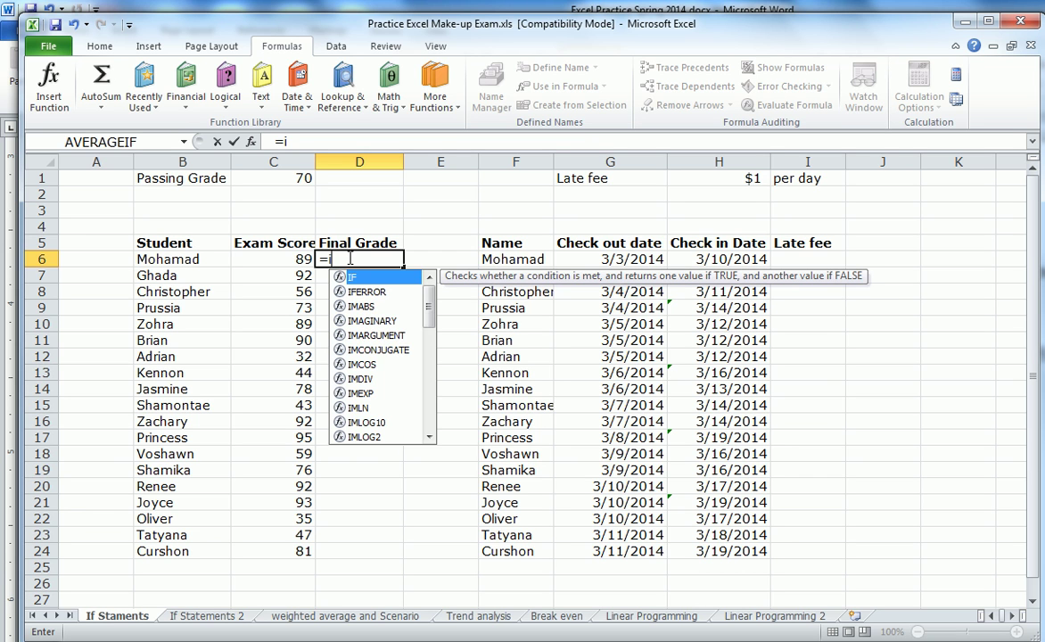
text(f)
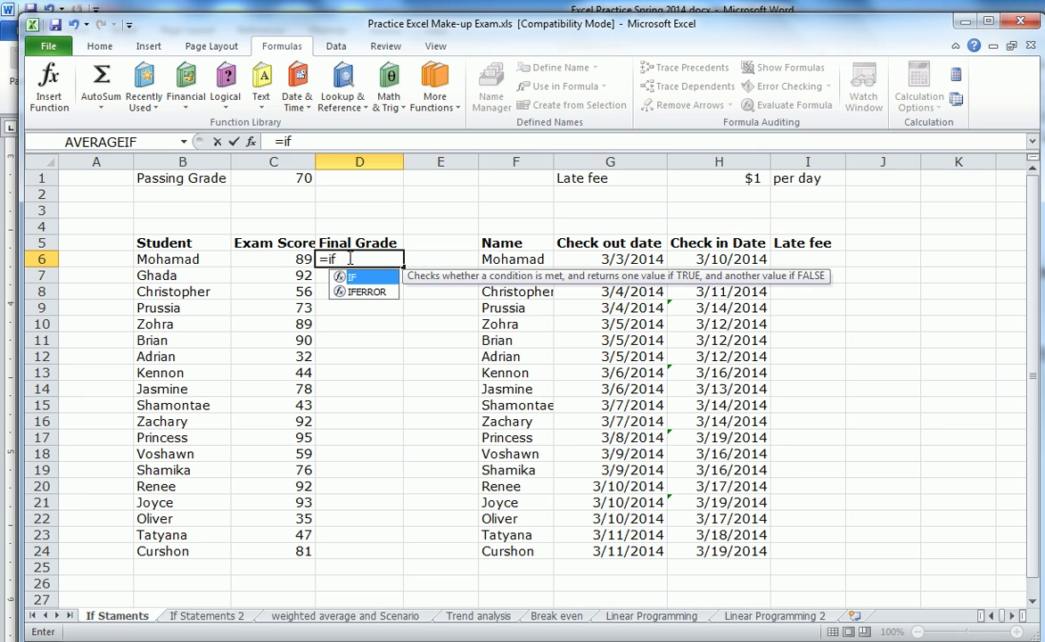
text(()
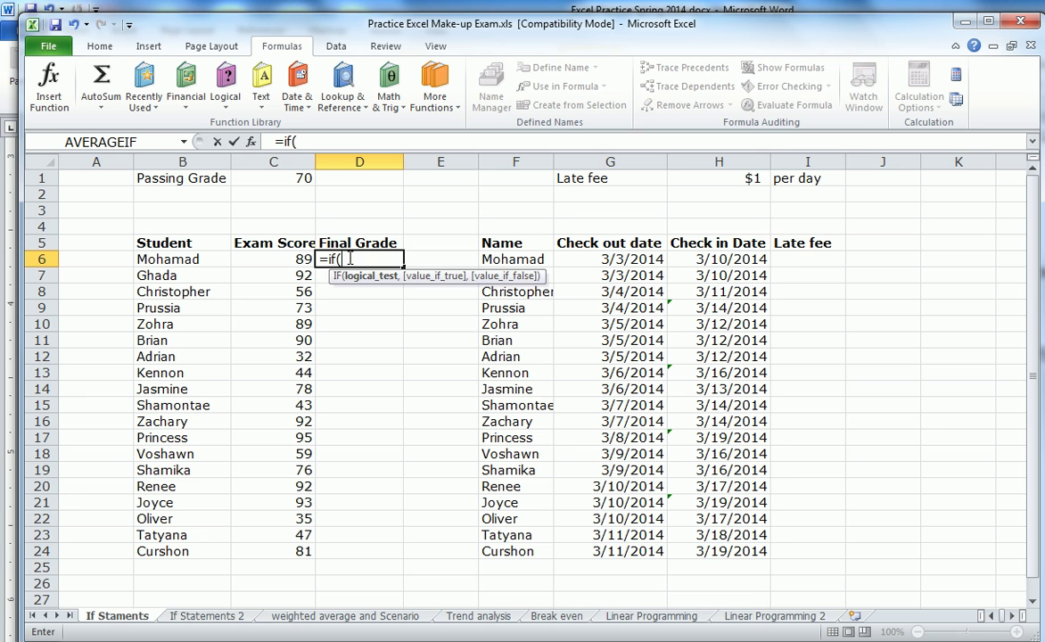
click(297, 261)
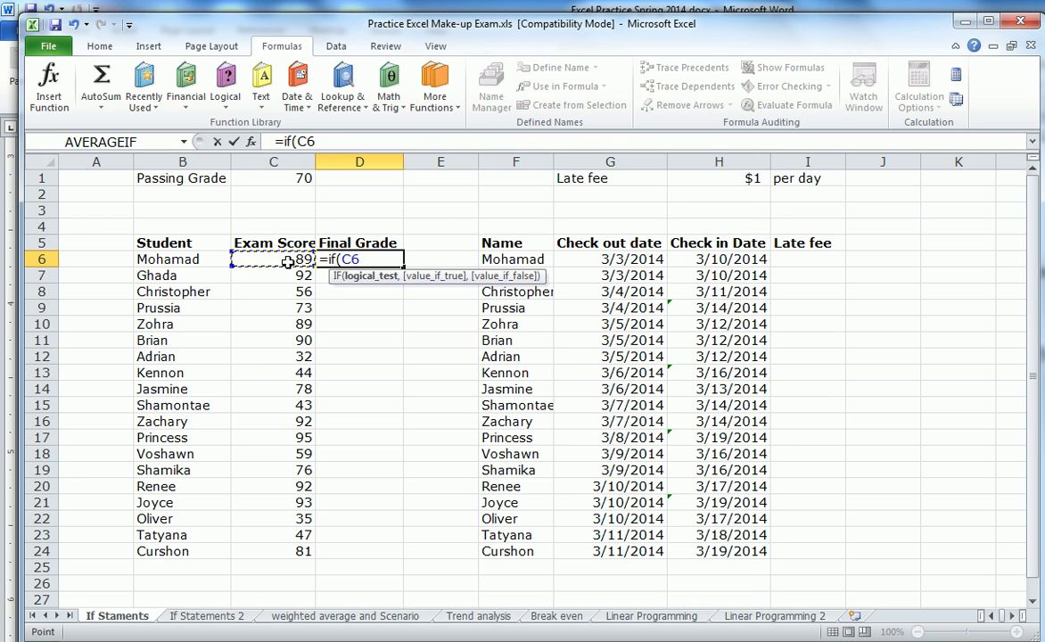
text(>=)
click(290, 179)
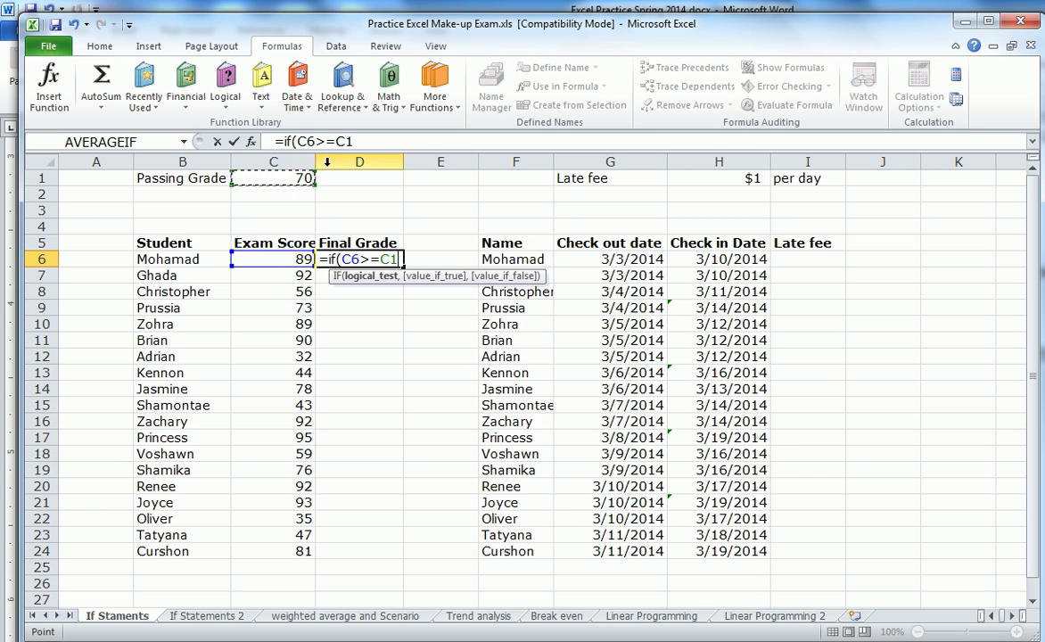
click(356, 141)
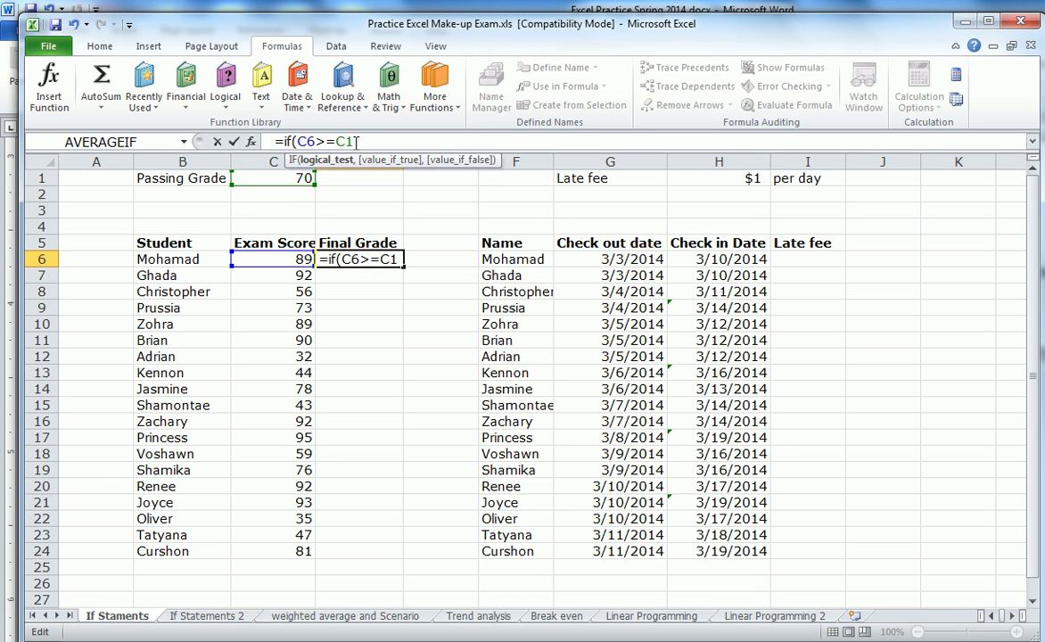
key(F4)
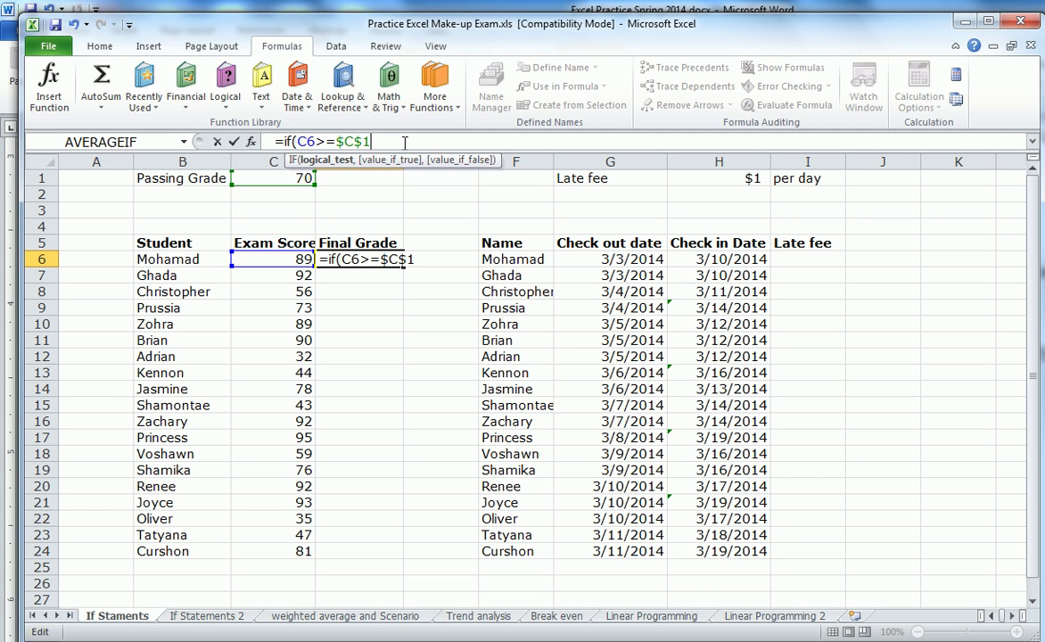
Complete the D6 IF formula to return "pass" when the test is true and "fail" when it is false
text(,)
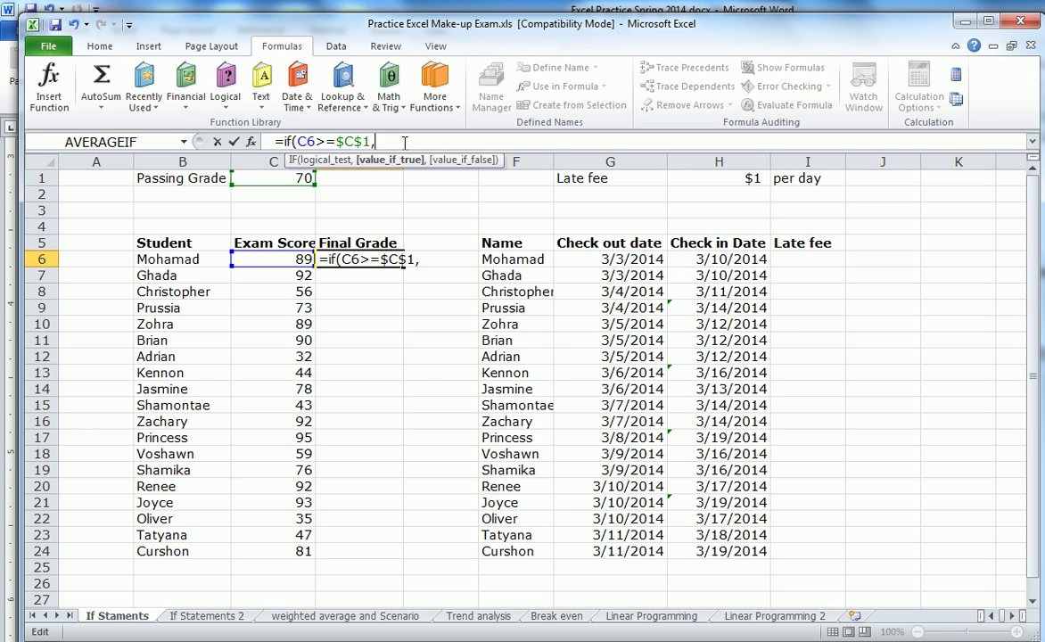
text( "pass")
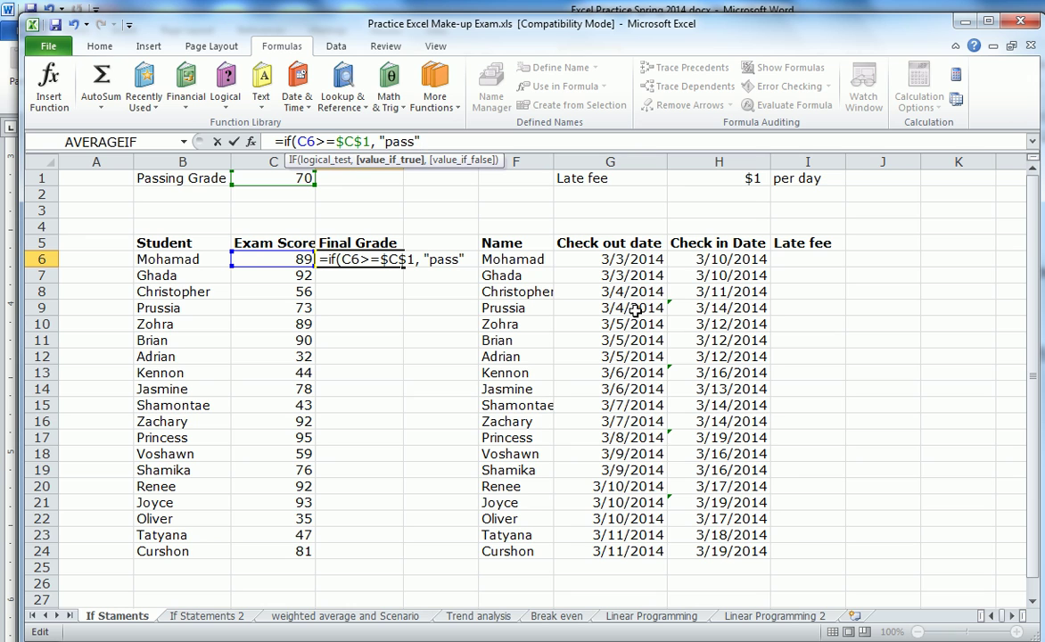
text(,)
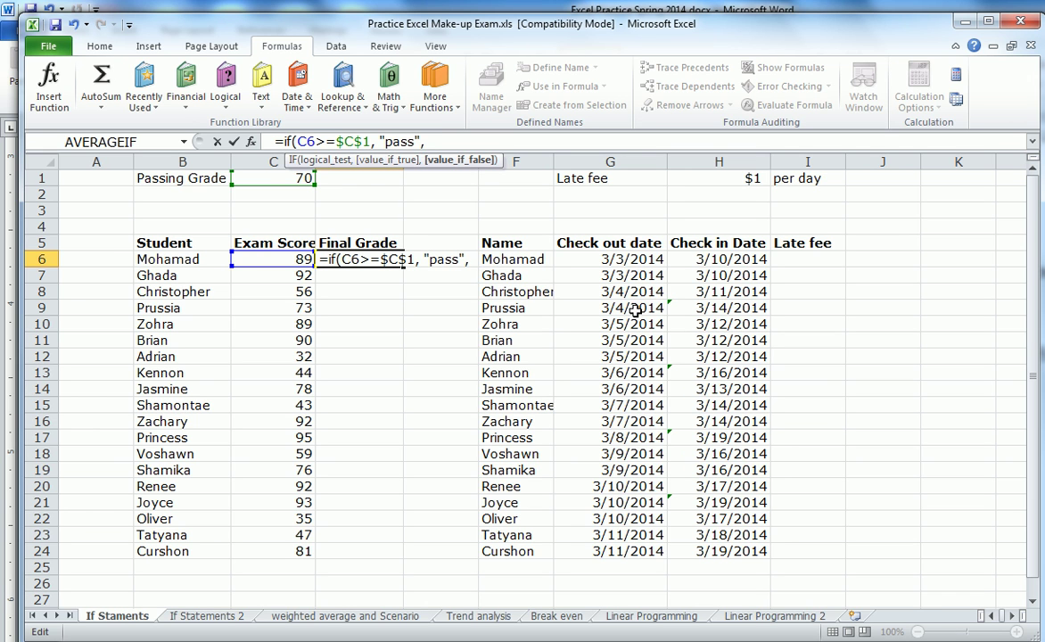
text( "fails)
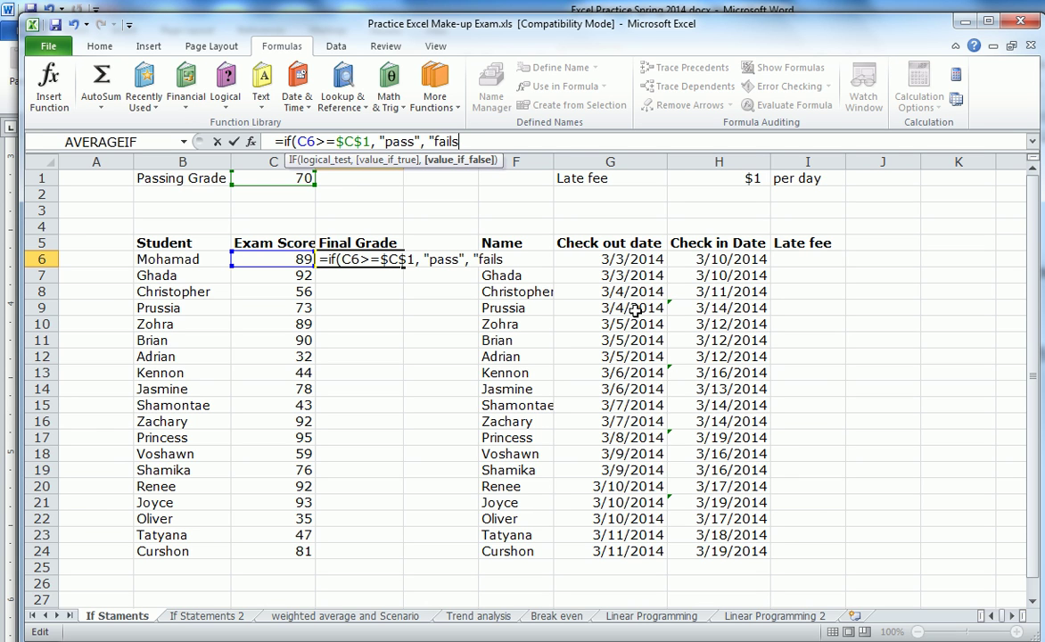
key(BackSpace)
text(")
text())
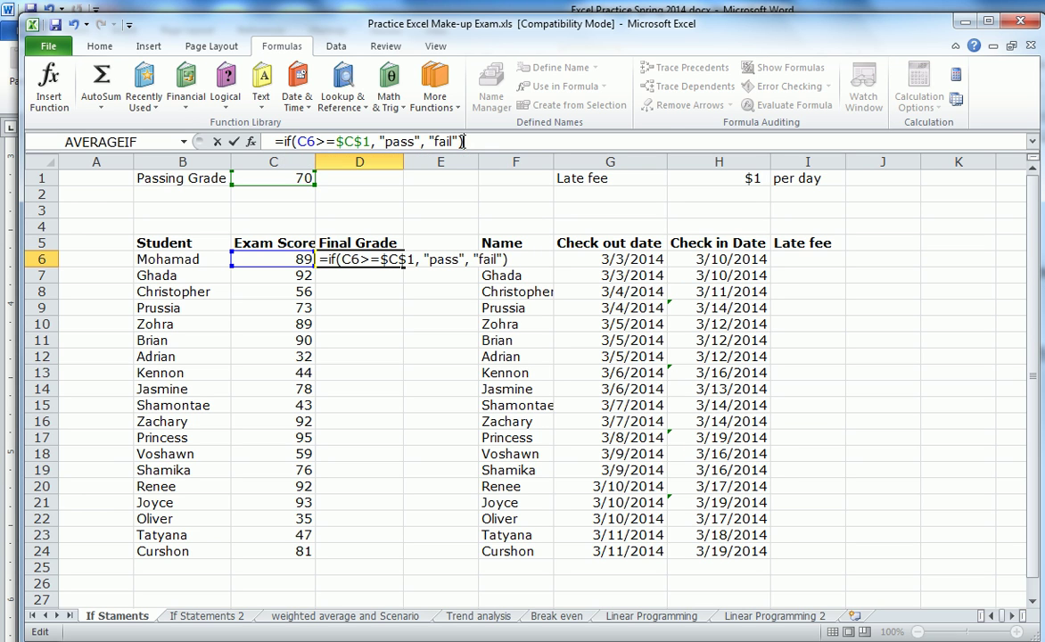
key(Return)
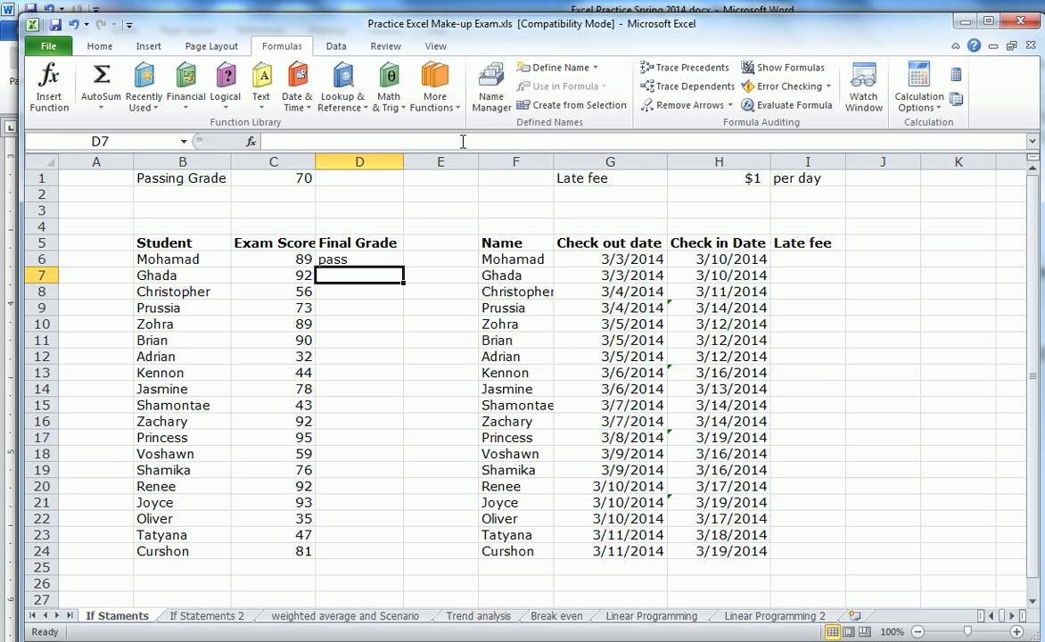
Copy the final grade formula from D6 down through D24 and check the formulas of the failing rows
click(323, 261)
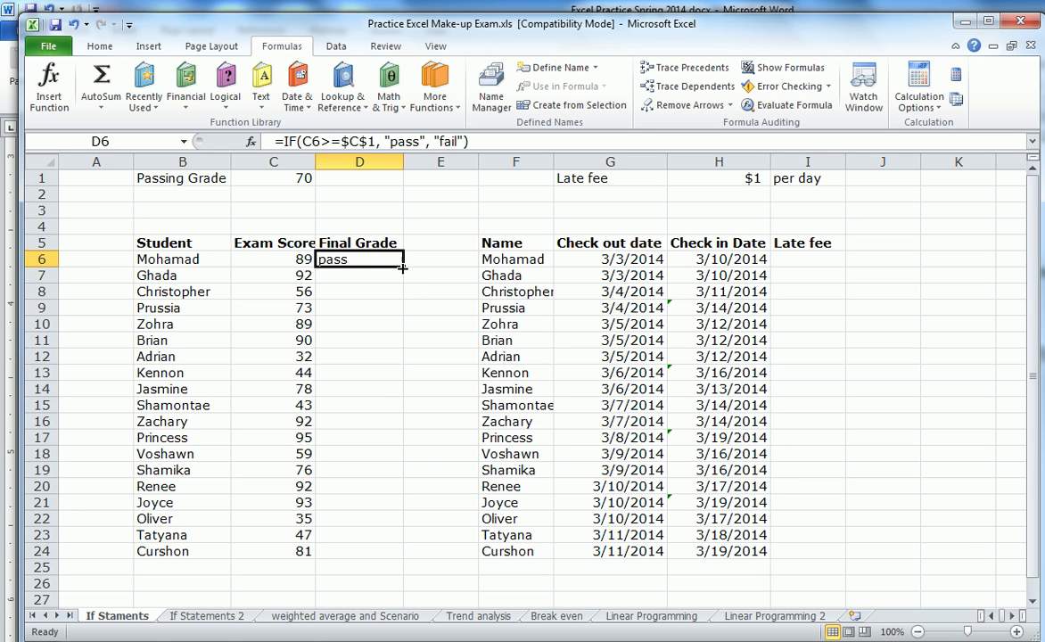
drag(403, 266, 386, 554)
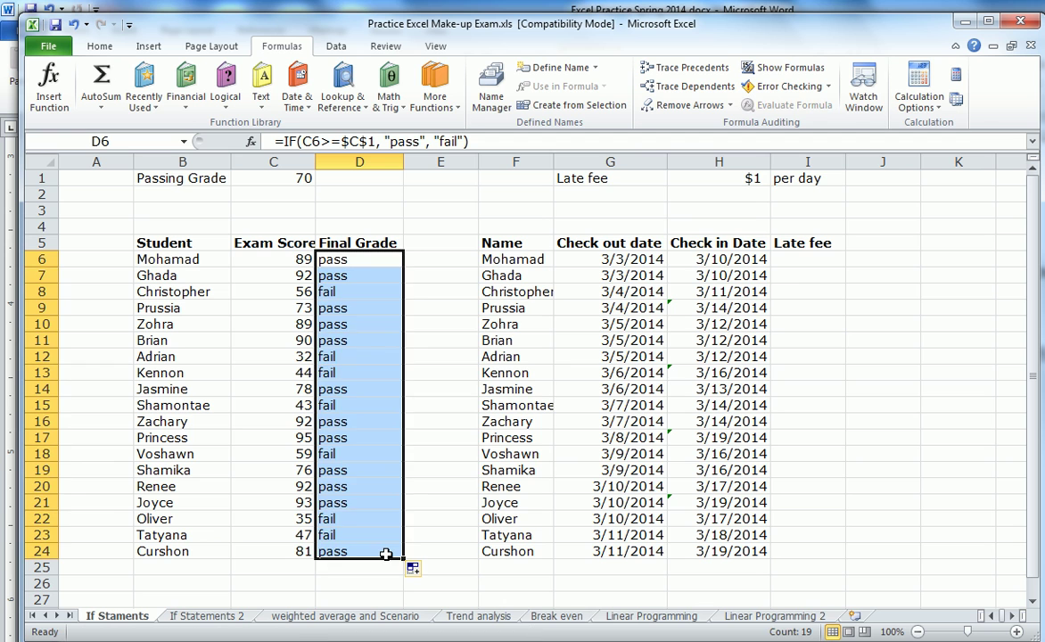
click(317, 292)
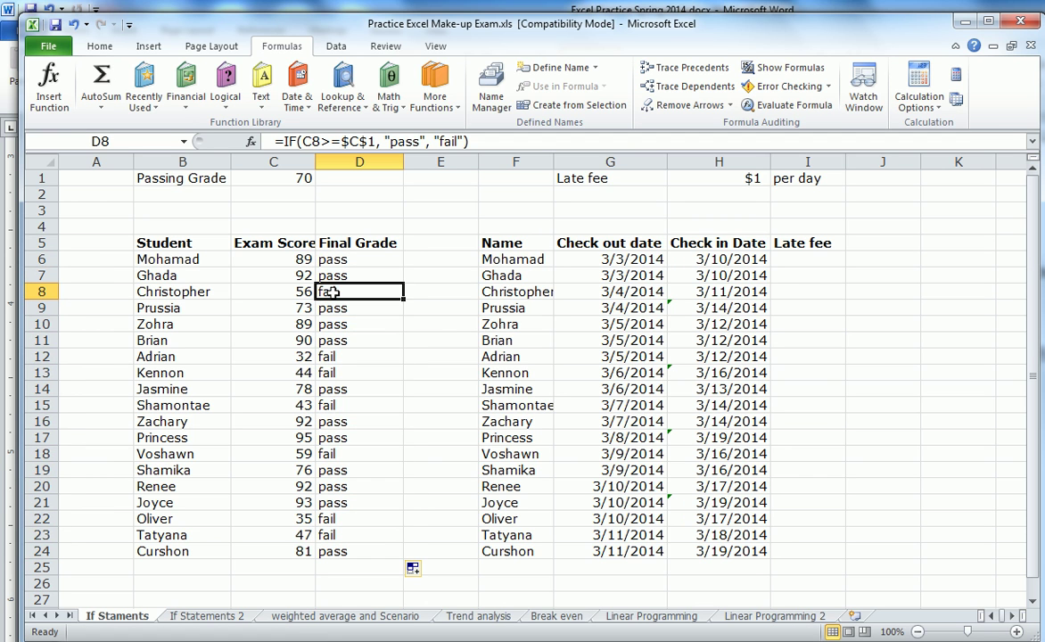
click(340, 359)
click(338, 375)
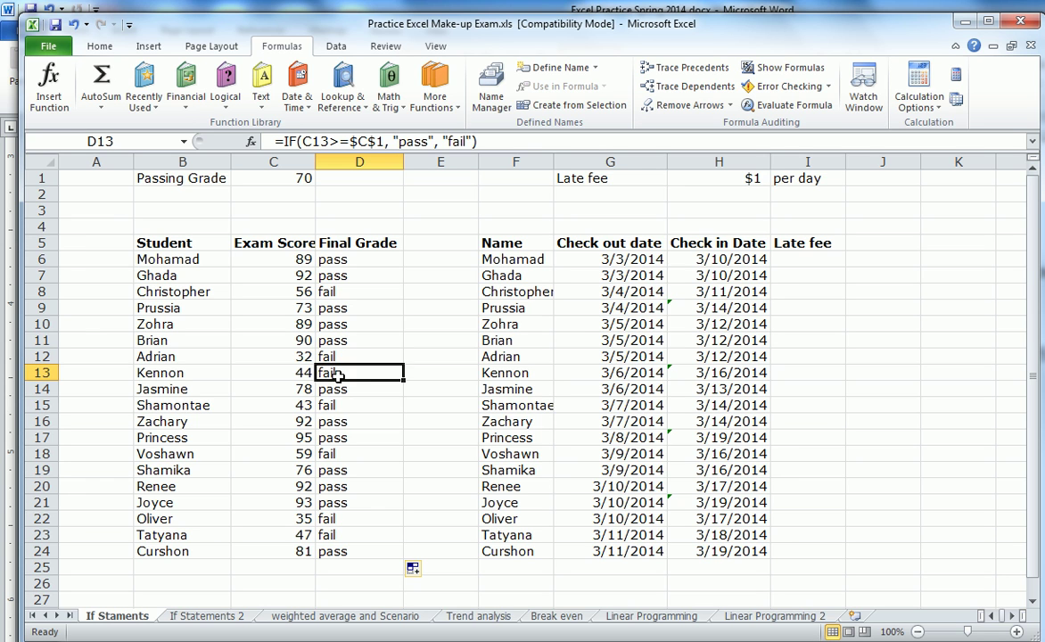
click(337, 408)
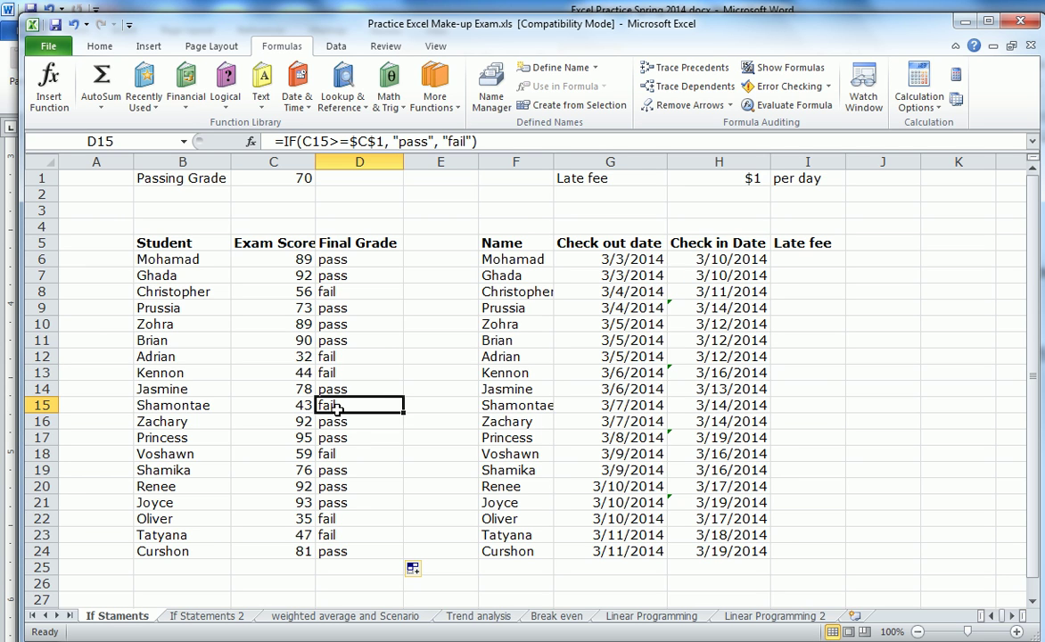
click(337, 453)
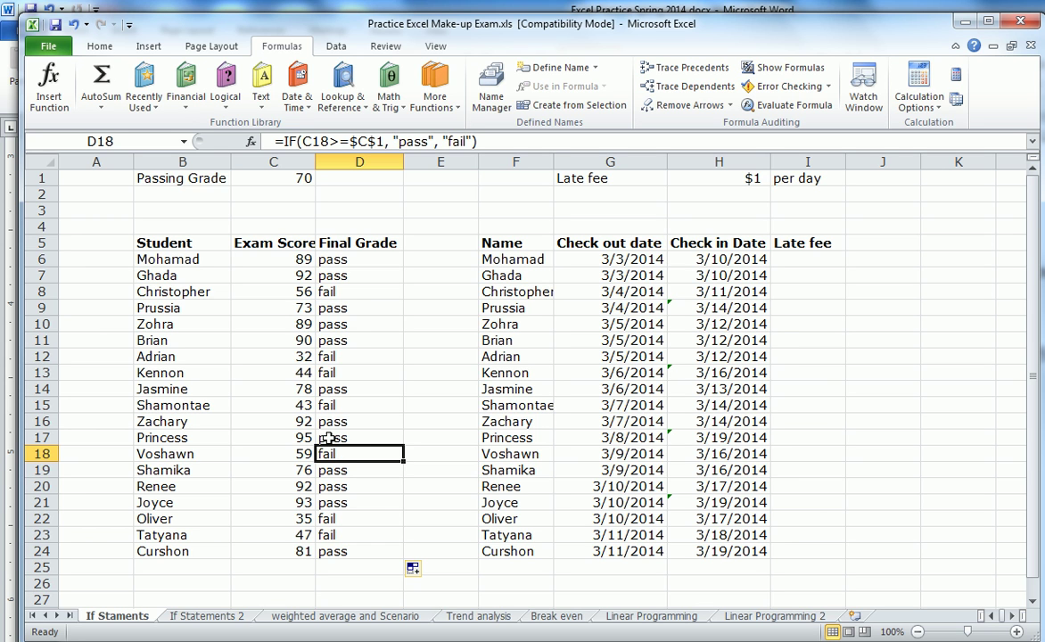
Conditionally format exam scores C6:C24 that are less than 70 with Light Red Fill with Dark Red Text
drag(299, 261, 303, 546)
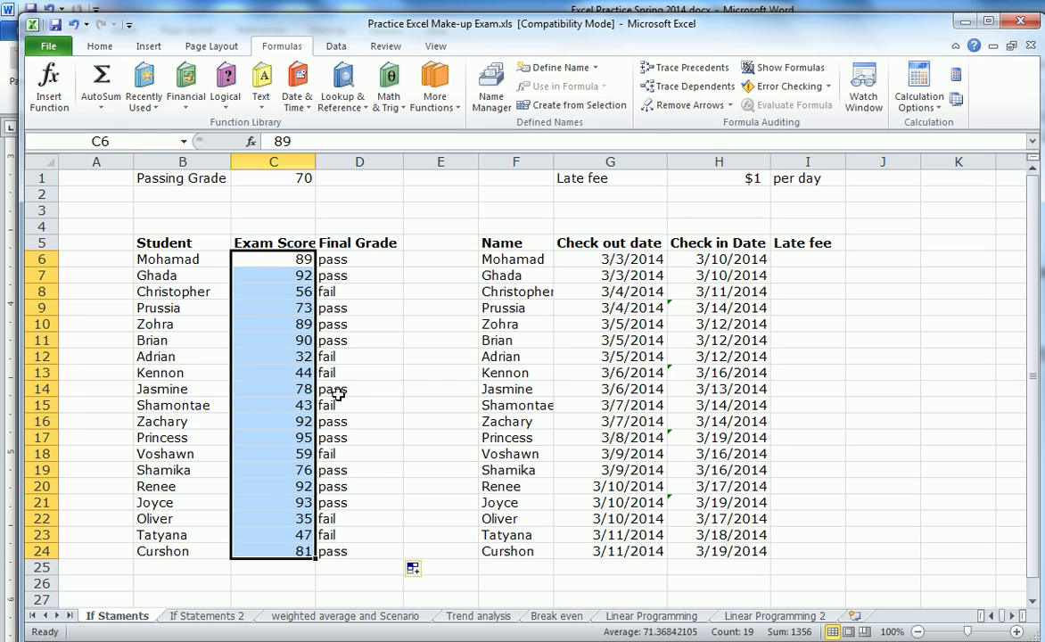
click(100, 50)
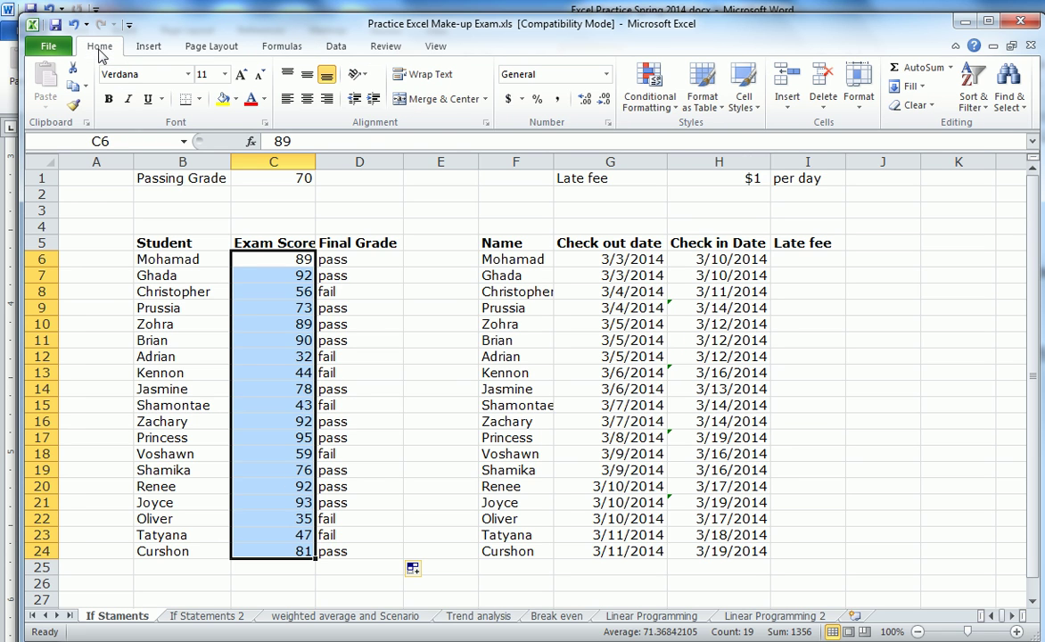
click(661, 111)
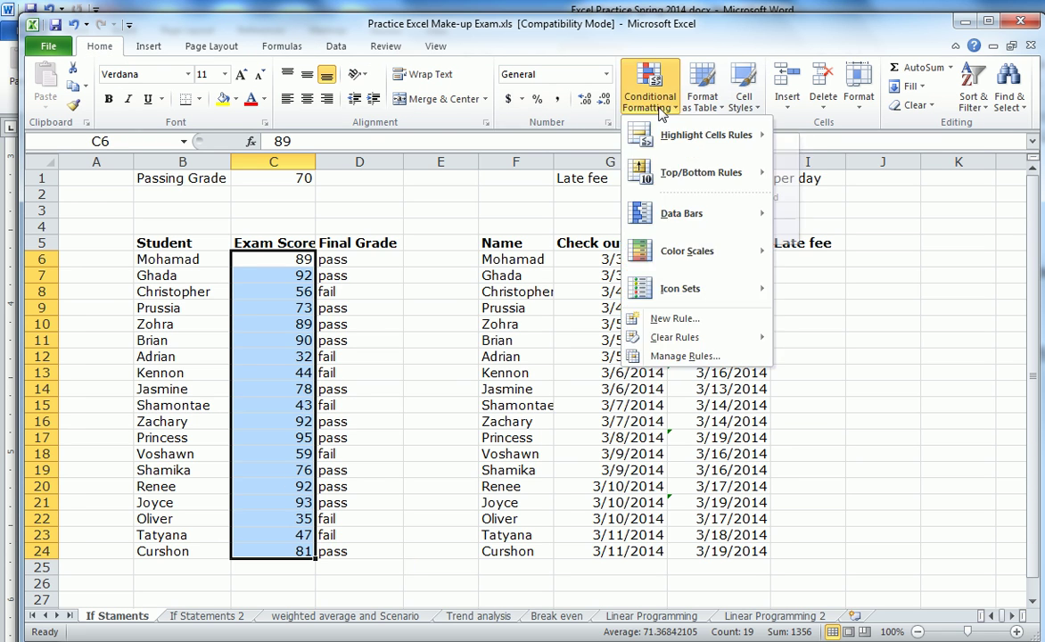
mouse_move(668, 145)
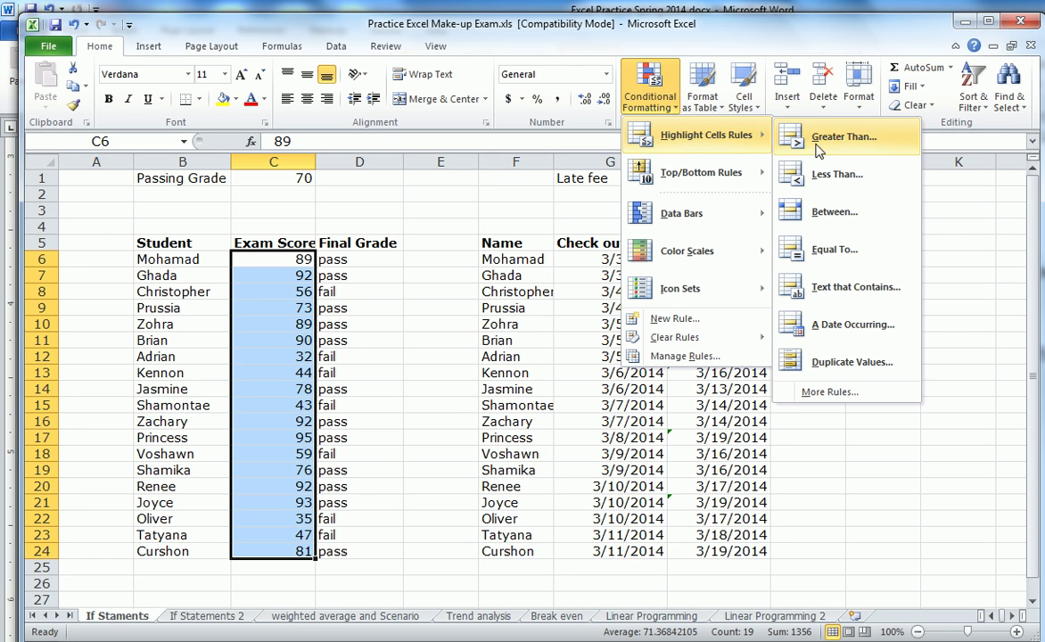
click(827, 177)
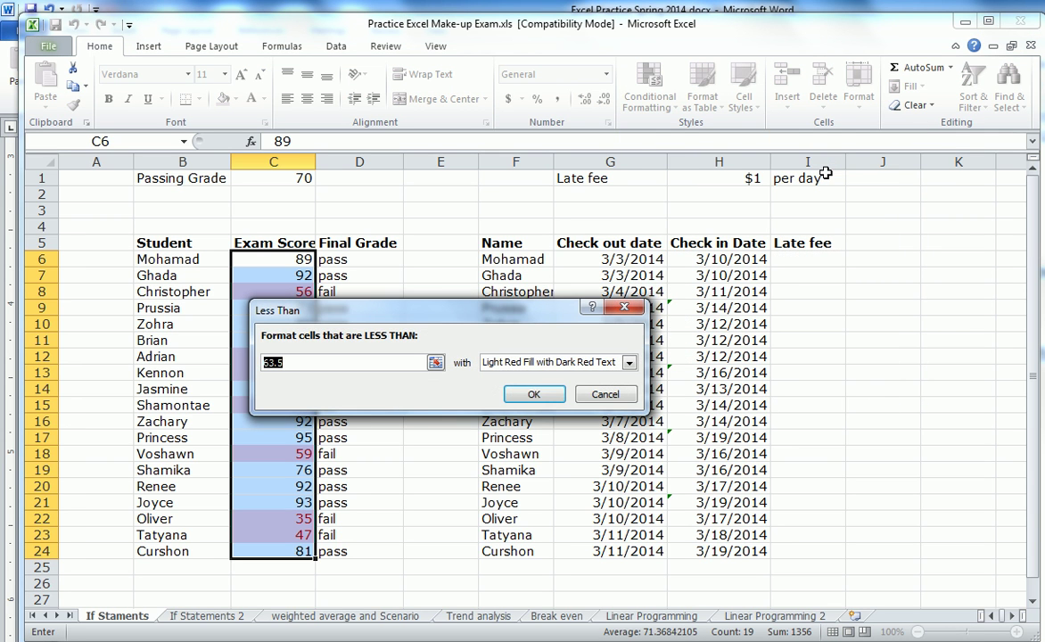
text(70)
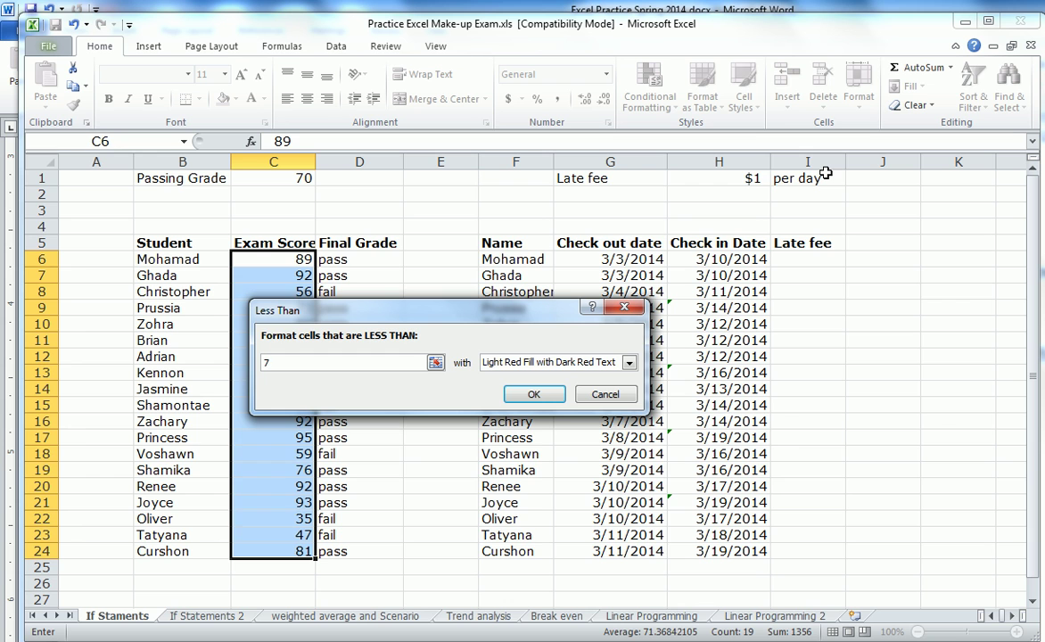
click(534, 397)
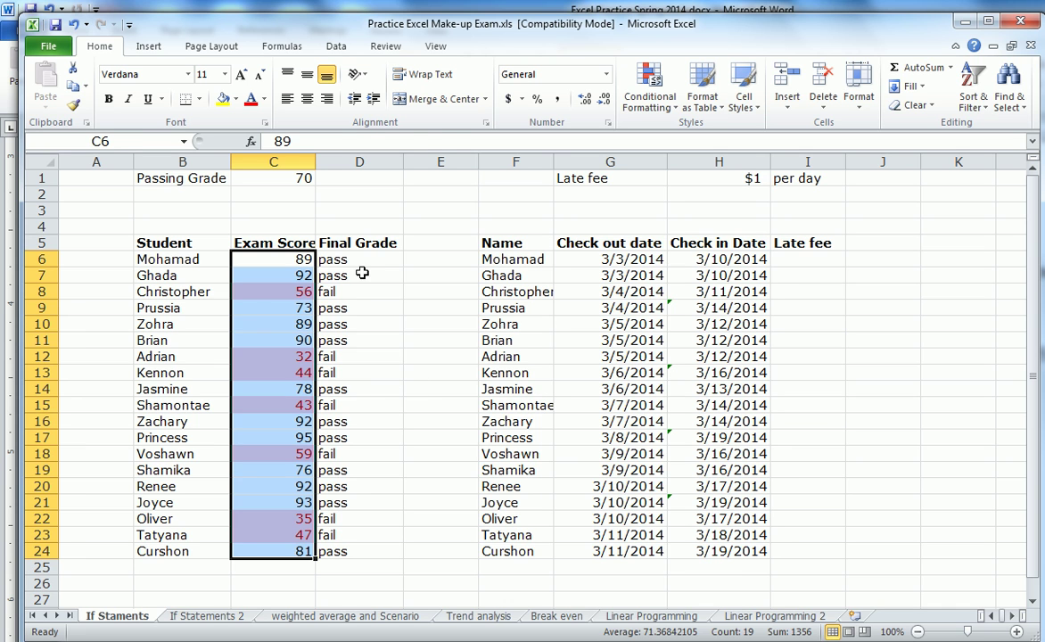
Conditionally format final grades D6:D24 containing the text "fail" with Light Red Fill with Dark Red Text
click(343, 259)
drag(344, 343, 348, 549)
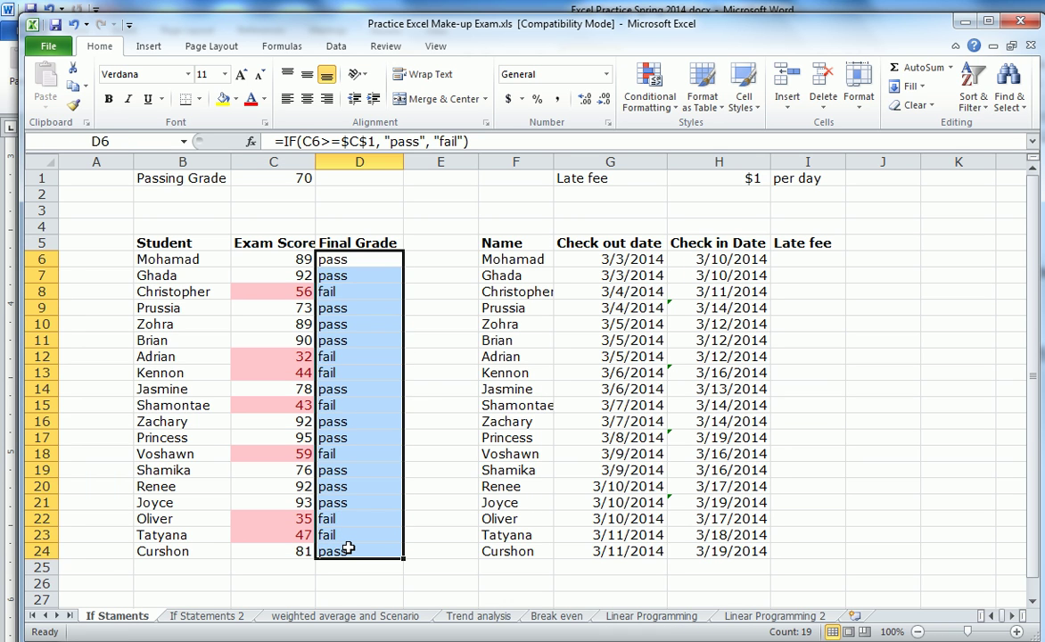
click(661, 106)
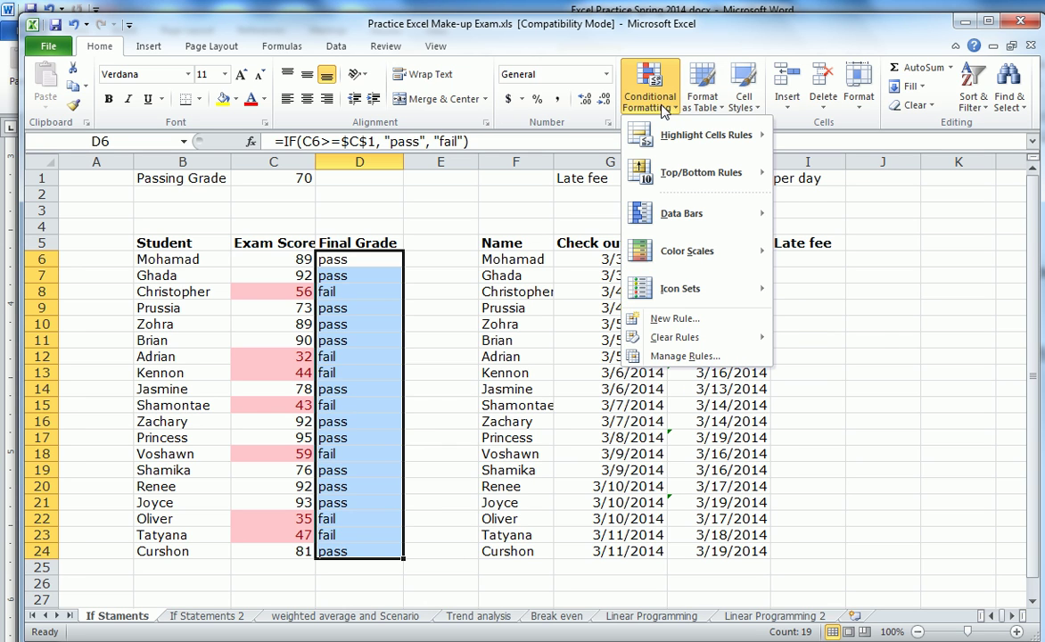
mouse_move(688, 143)
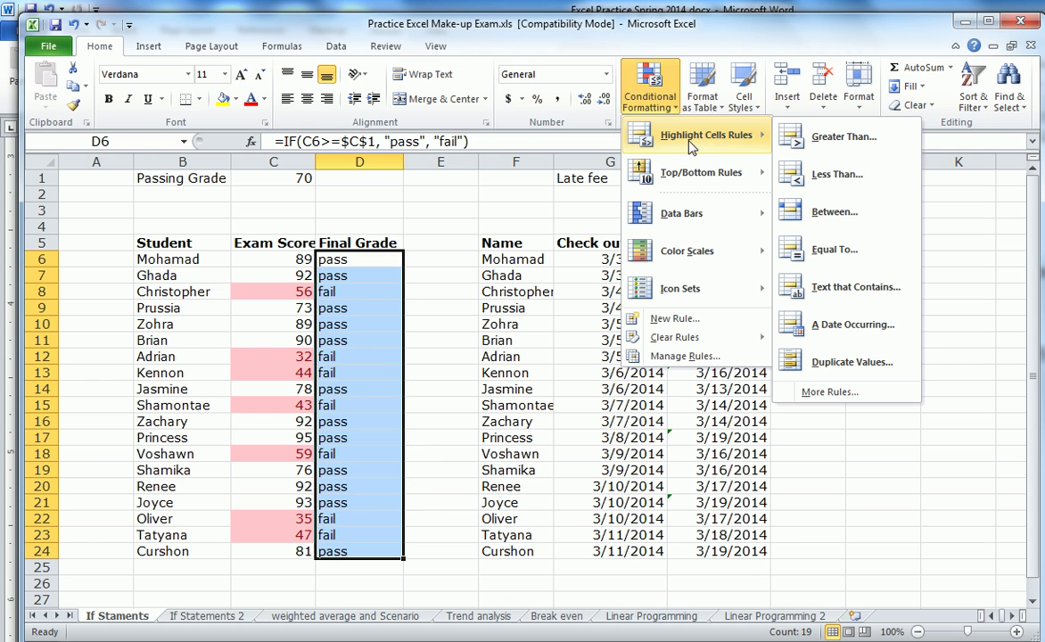
click(825, 287)
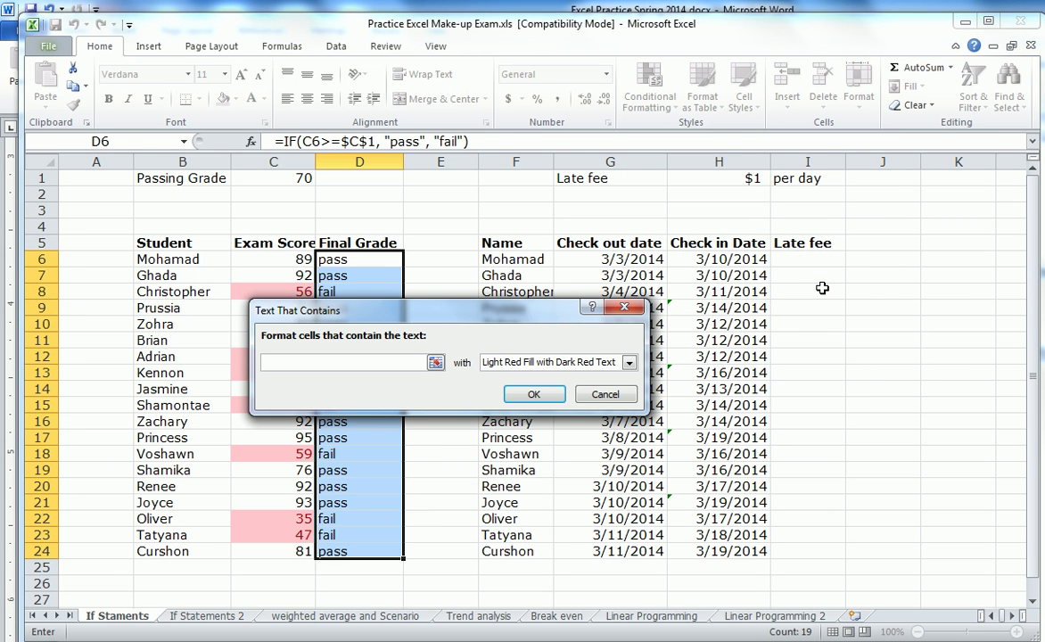
text(fail)
click(534, 394)
click(448, 453)
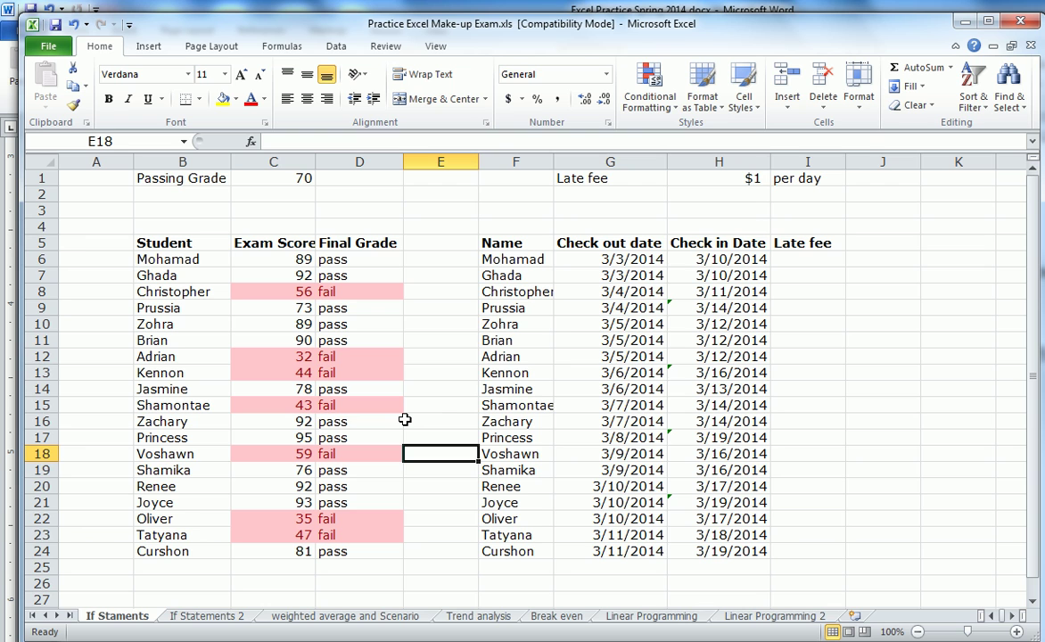
Format I6 as currency and start its late fee formula with the IF test (H6-G6)>7
click(805, 260)
key(ctrl+shift+4)
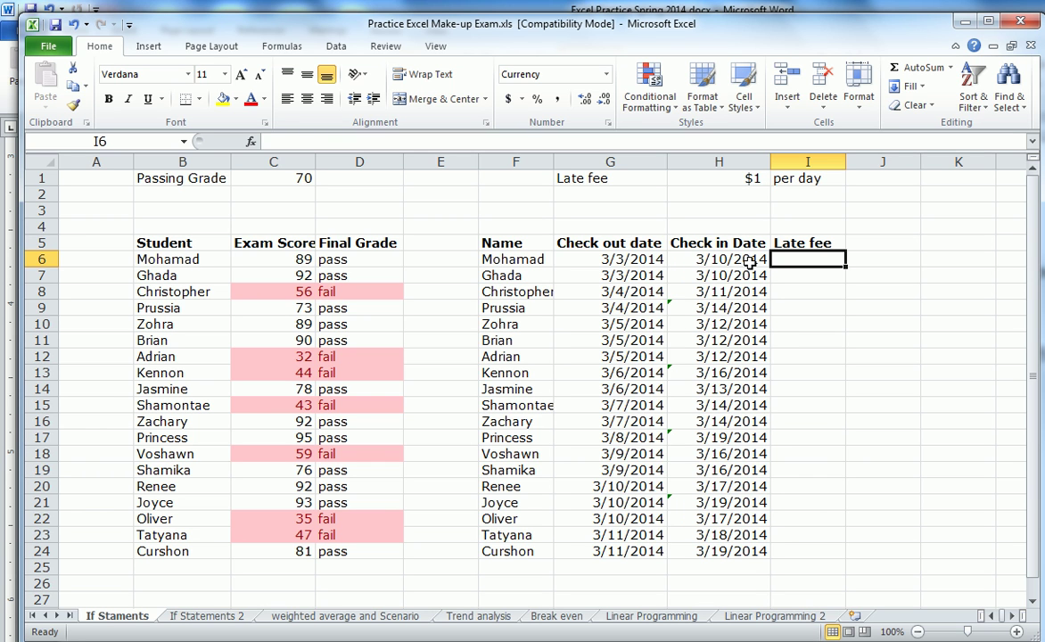
text(=)
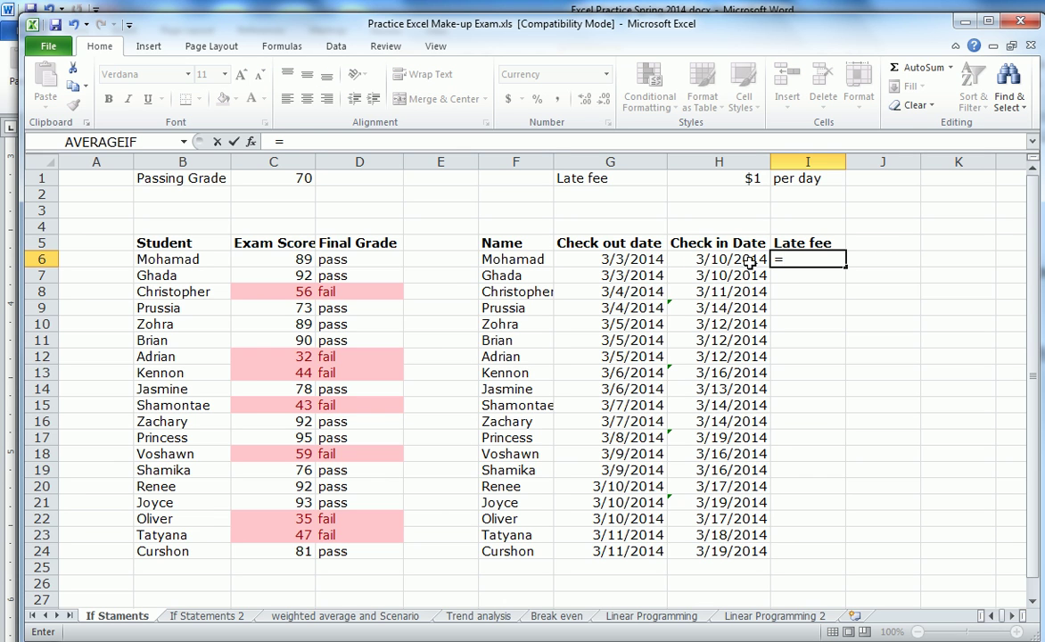
text(if)
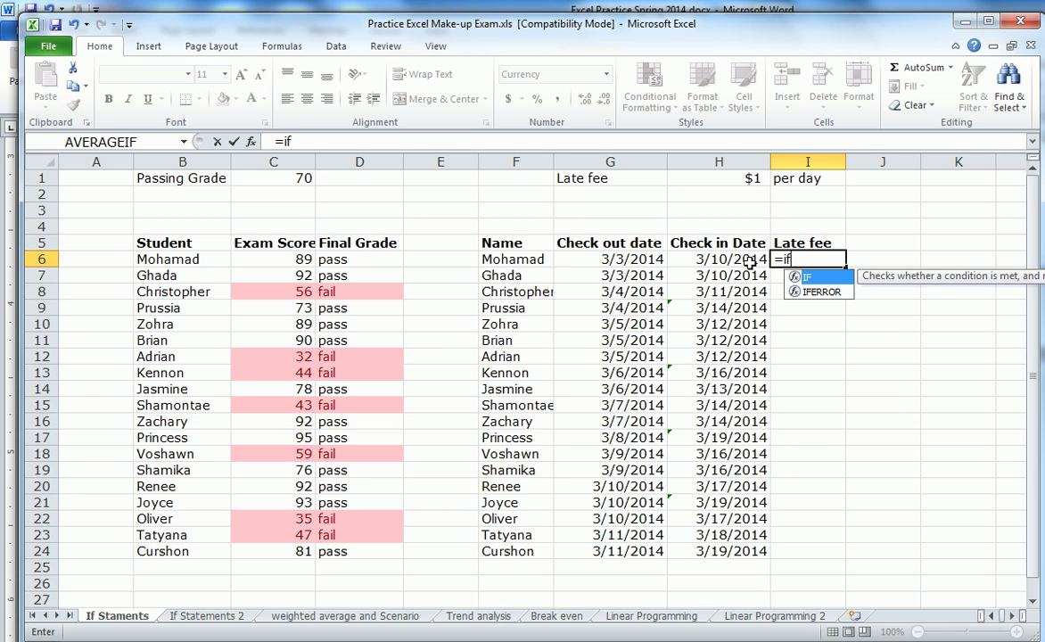
text(()
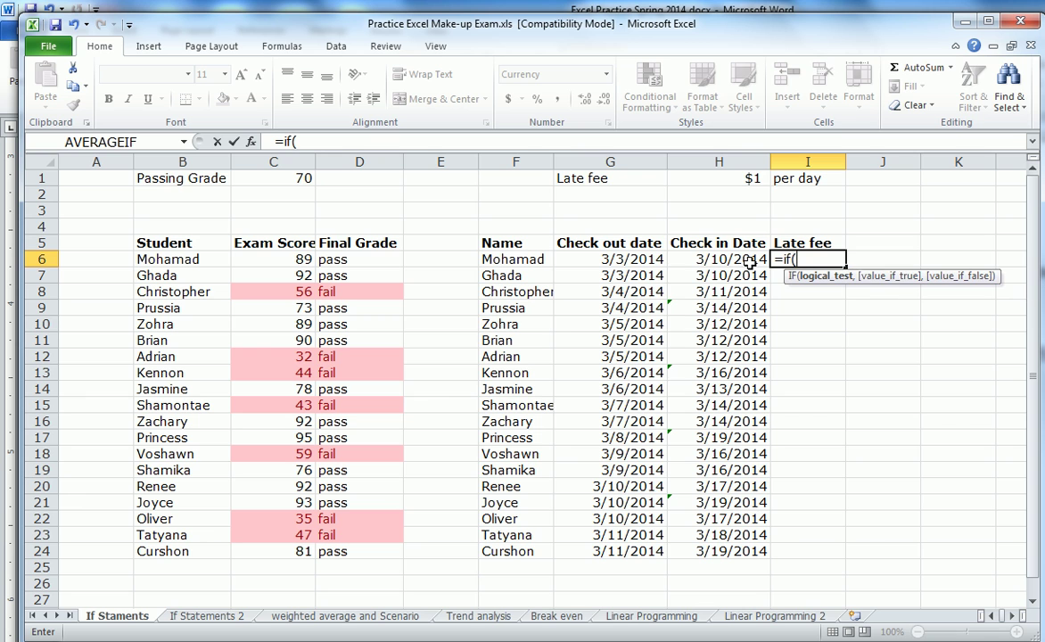
click(731, 259)
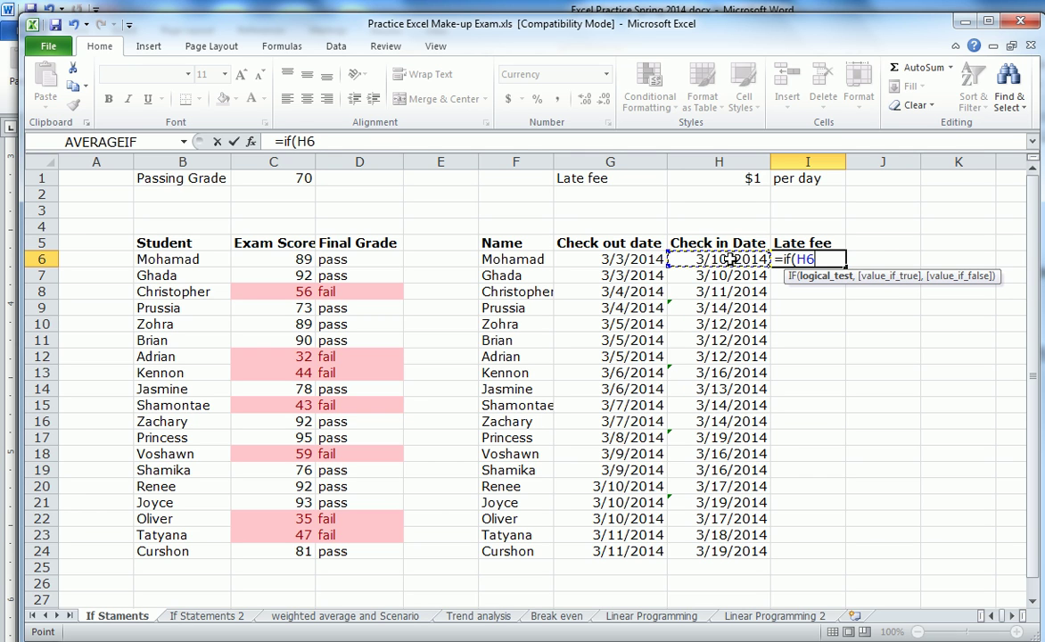
text(-)
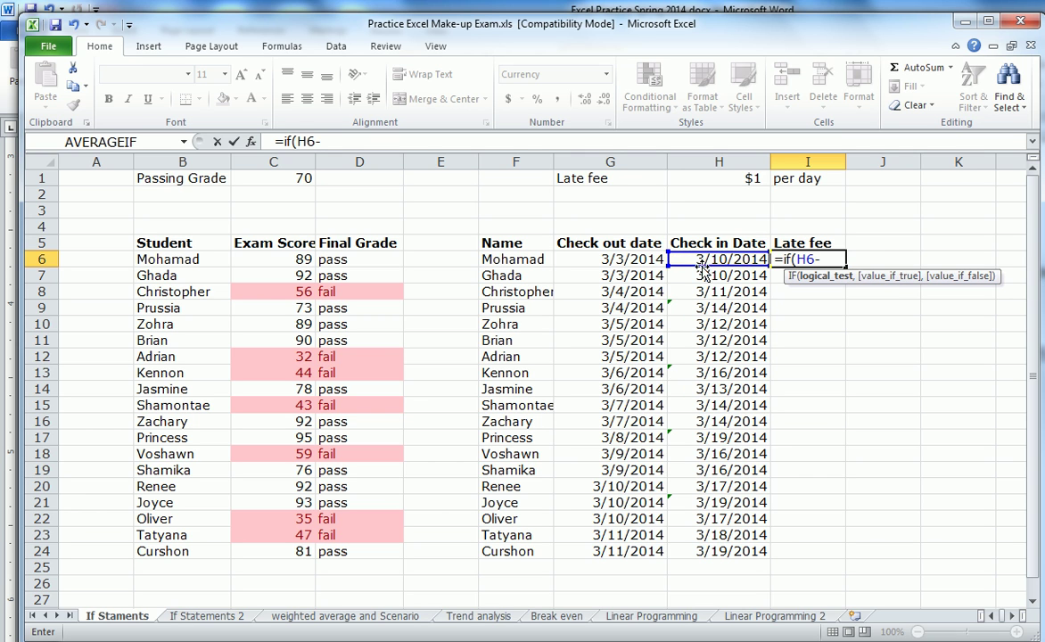
click(630, 260)
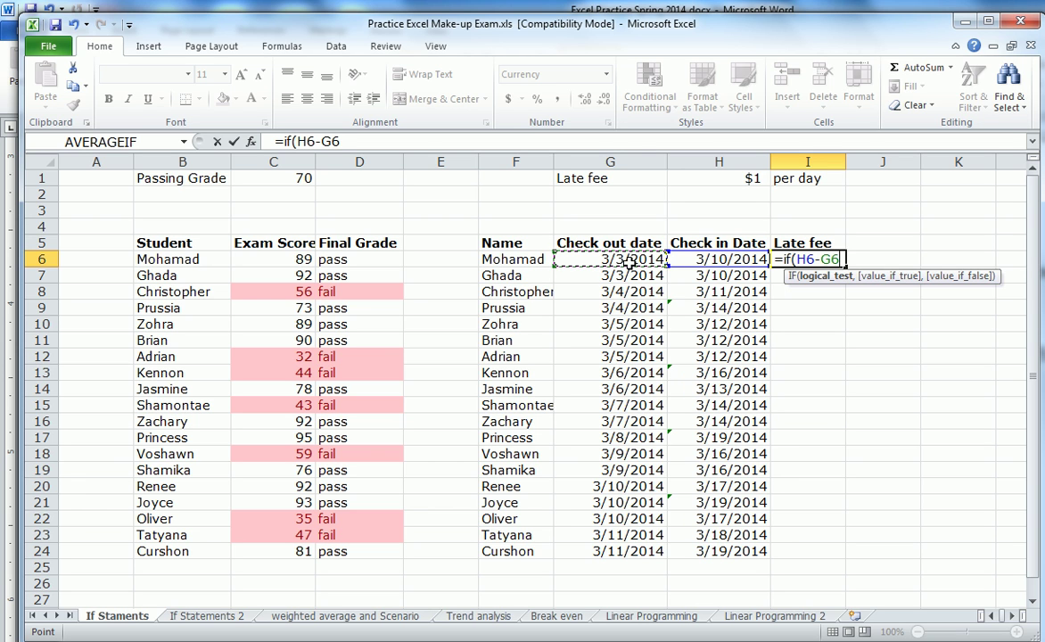
text())
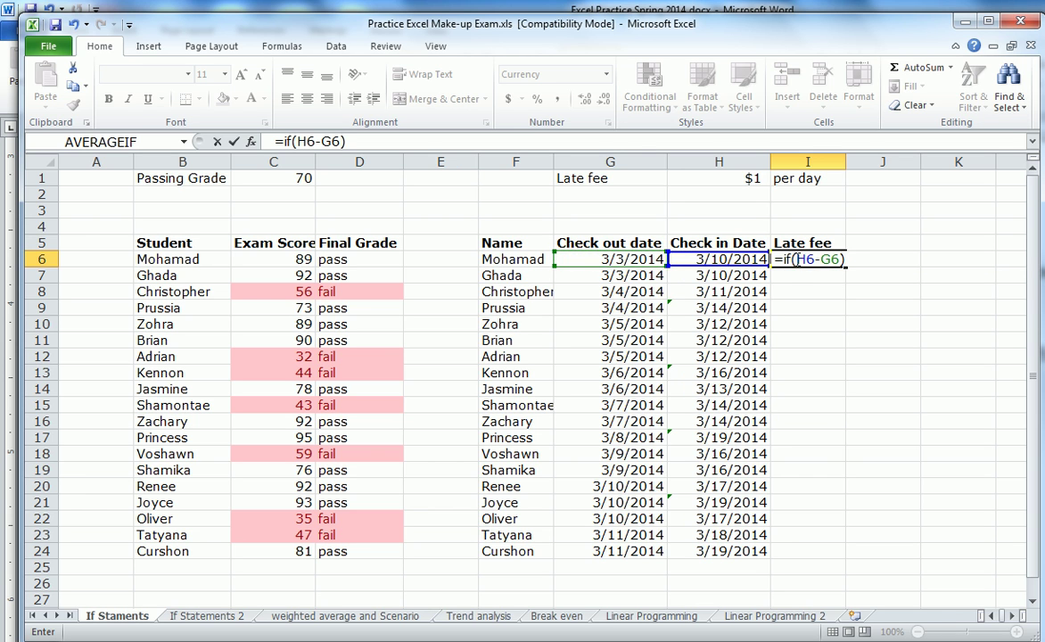
click(797, 259)
text(()
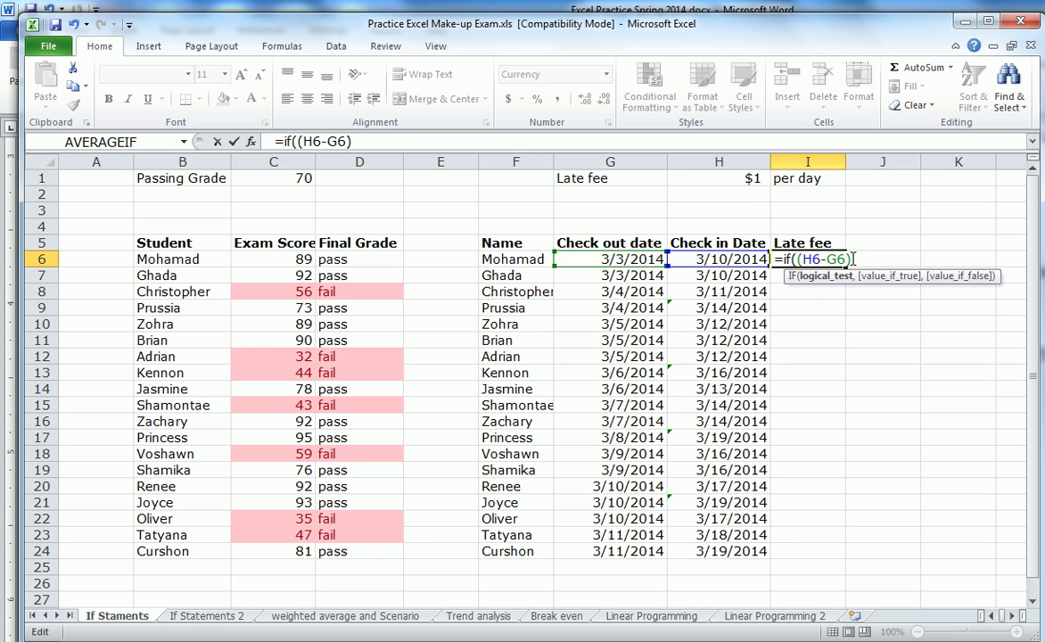
text(>7,)
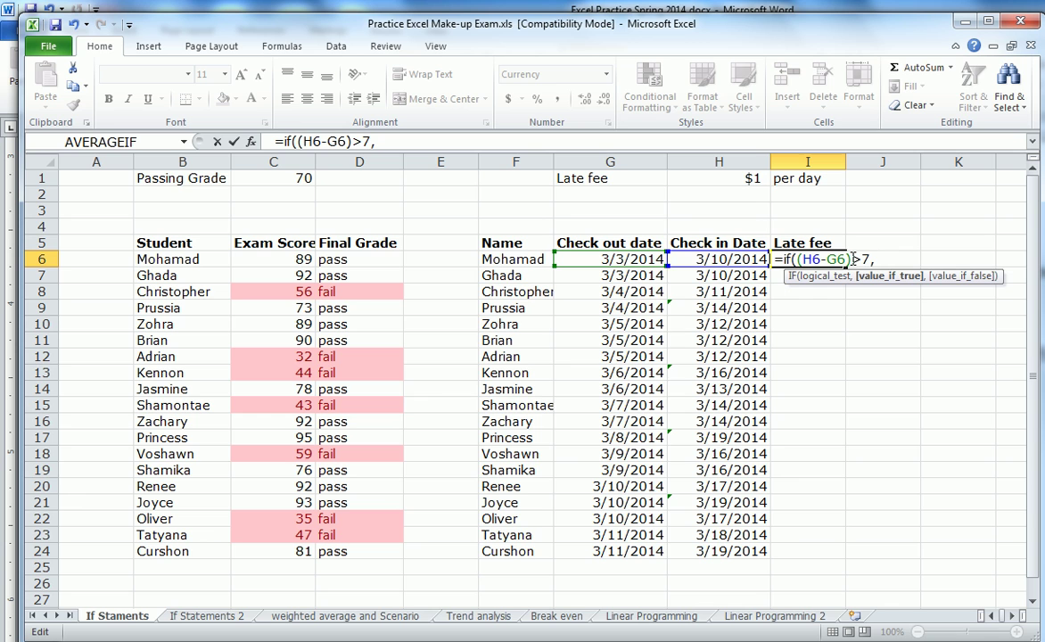
Enter (H6-G6)-7*$H$1 as the value if true in the I6 formula, with H1 as an absolute reference
text((h)
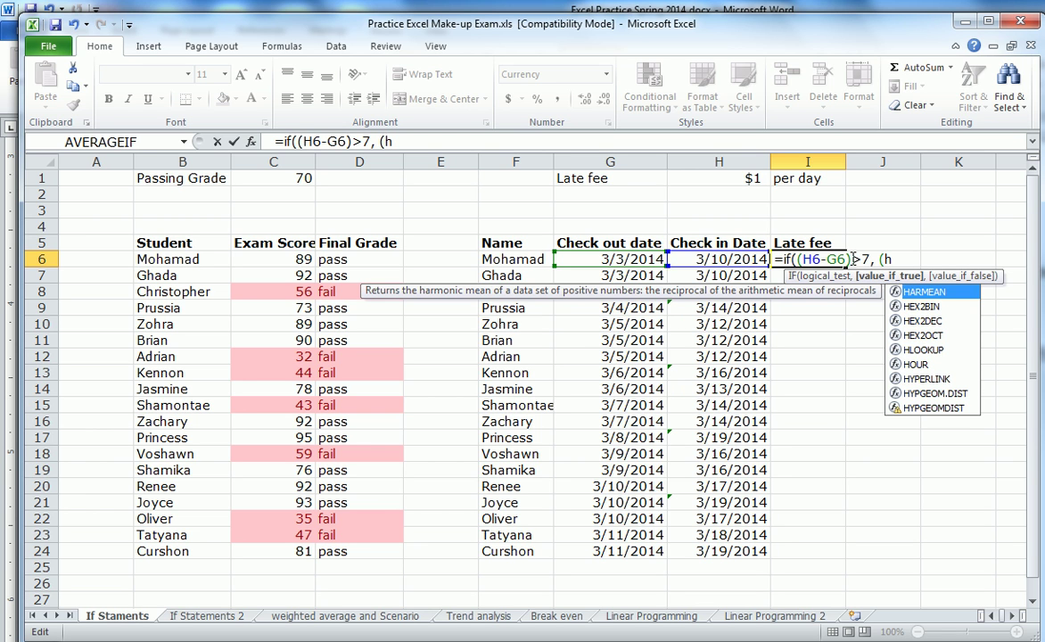
key(BackSpace)
text(H6-G6)
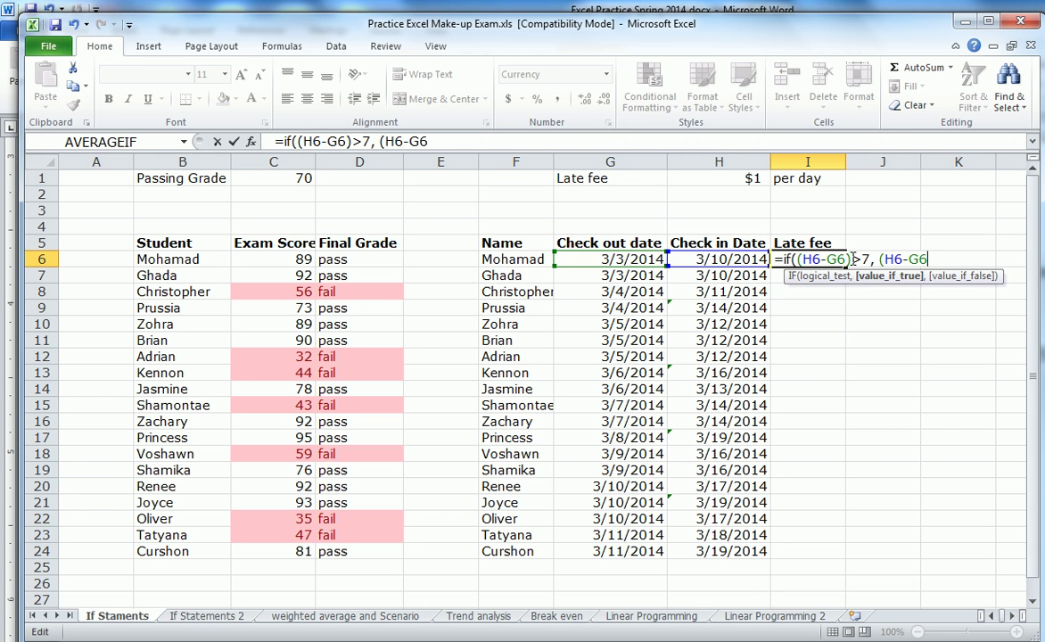
text()-7)
text(*)
click(756, 179)
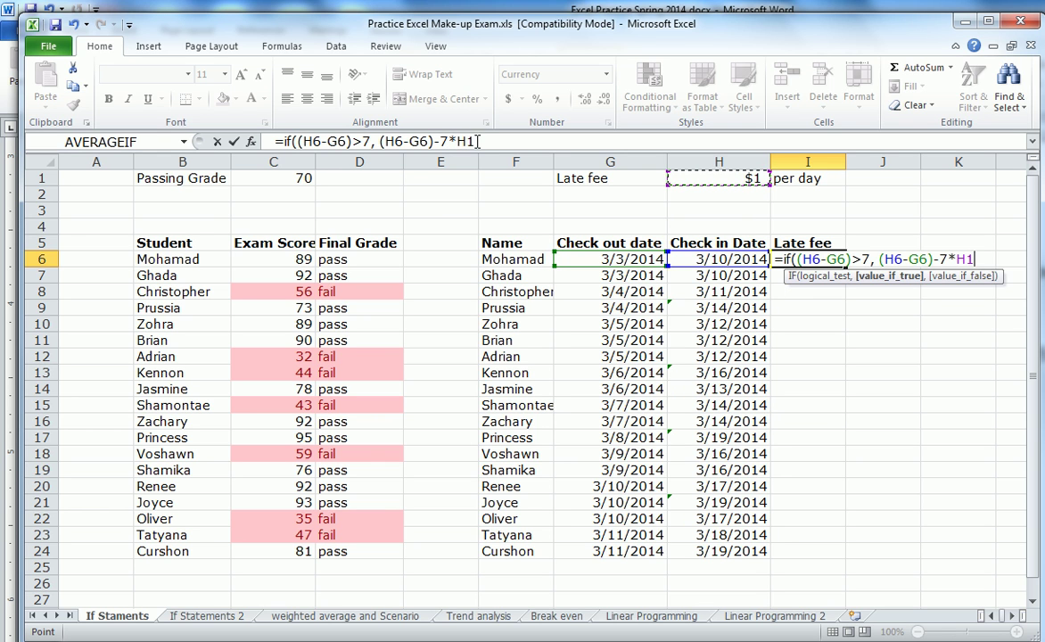
click(479, 141)
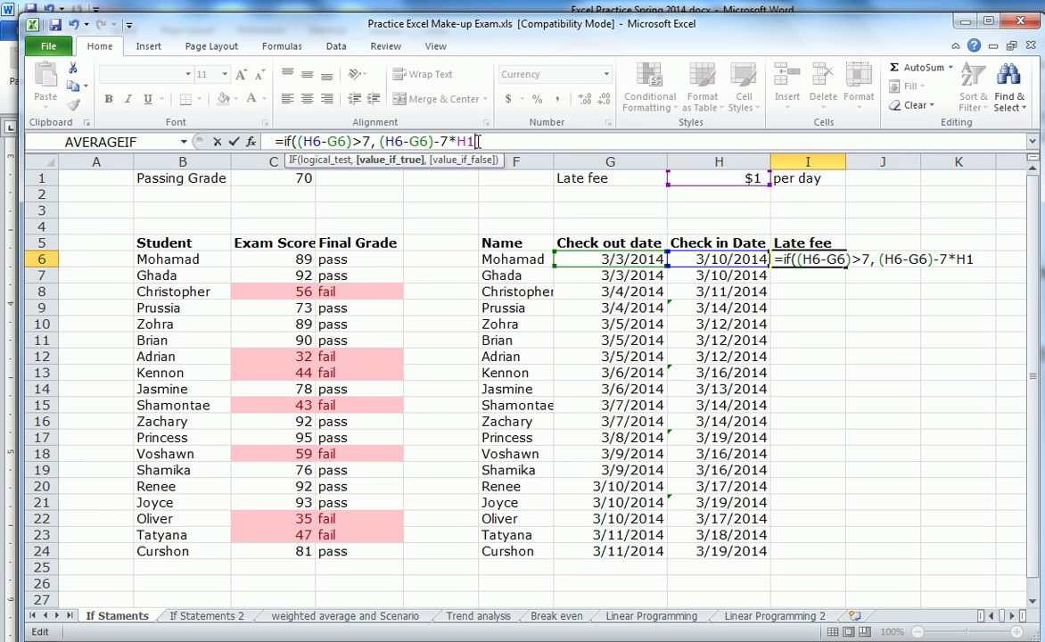
key(F4)
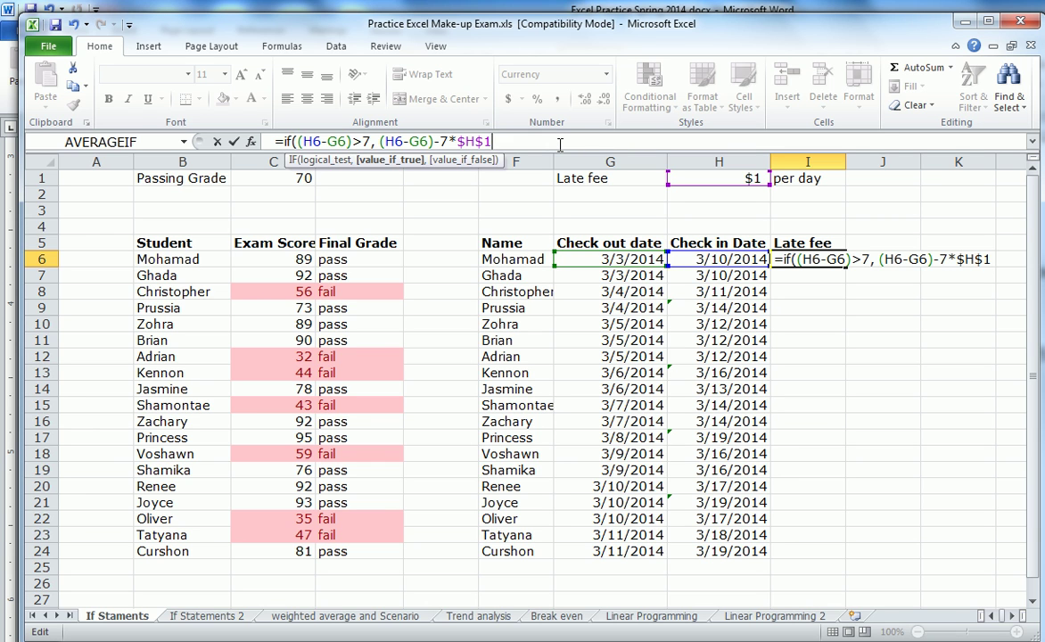
Complete the I6 IF formula to return a blank " " when the test is false
text(,)
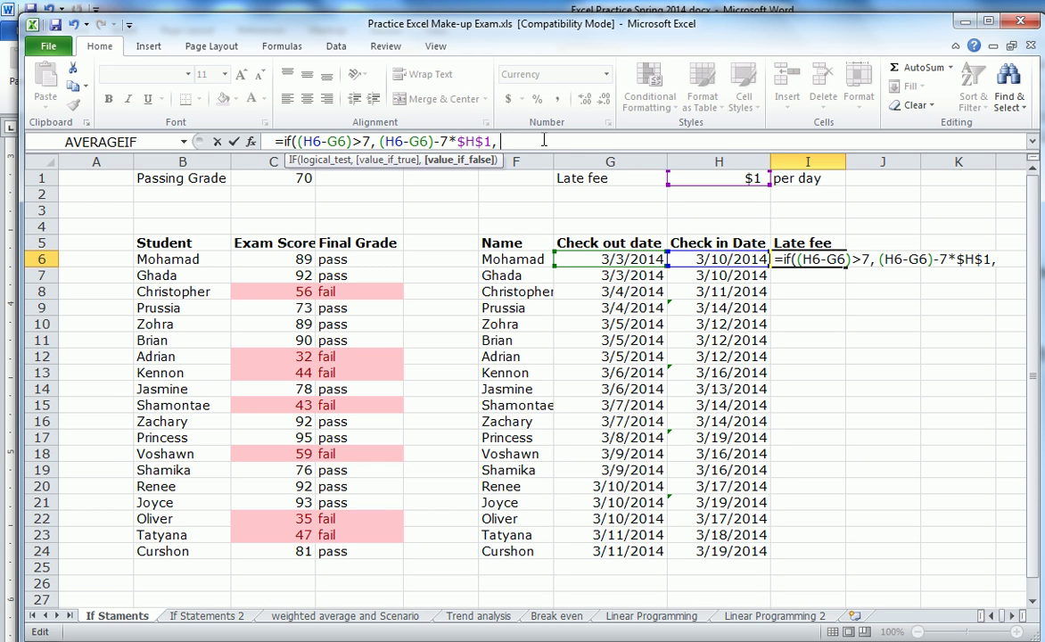
text(" "))
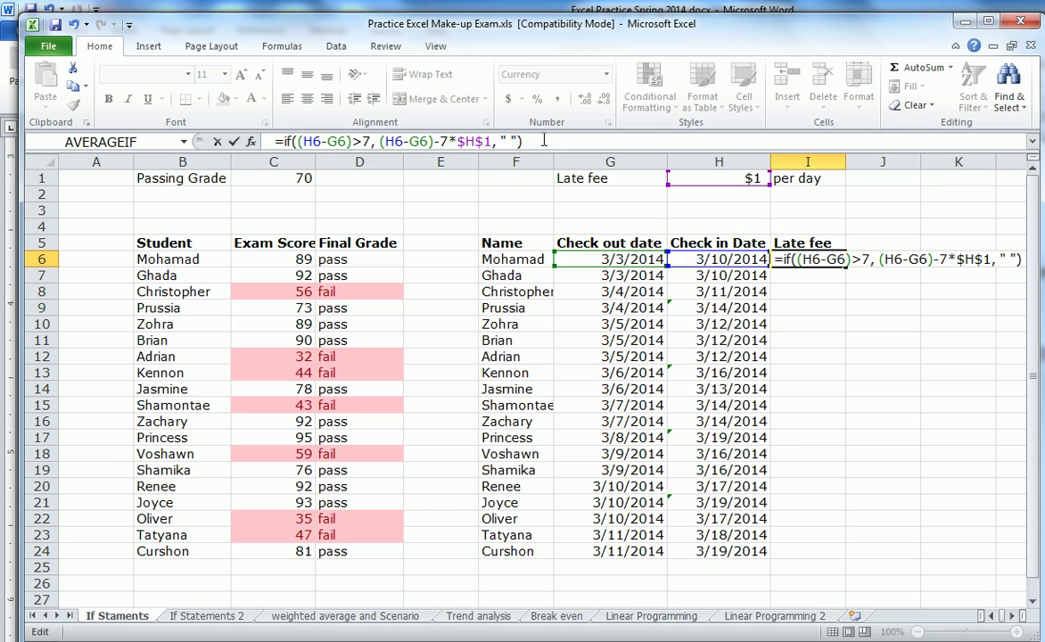
key(Return)
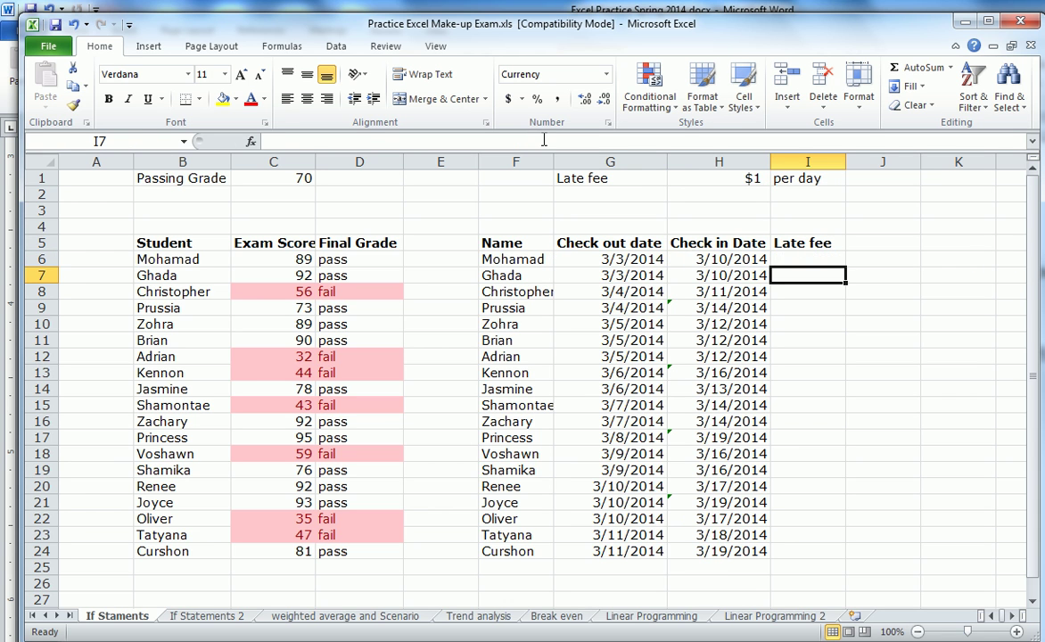
Copy the late fee formula from I6 down through I24 and check the formulas in I9, I17, I21 and I24
click(785, 260)
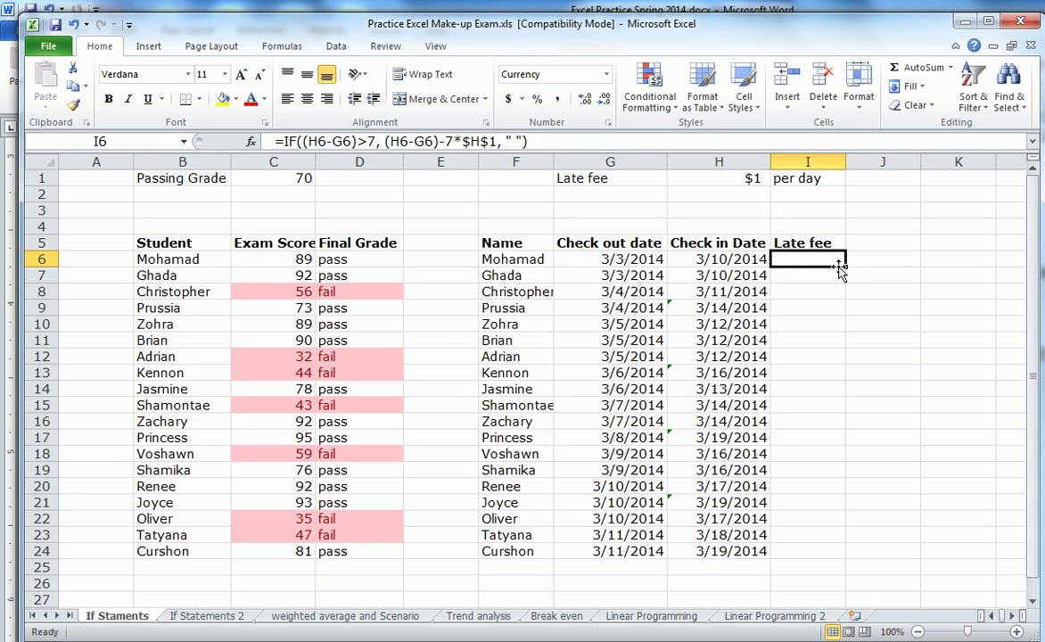
drag(839, 268, 834, 552)
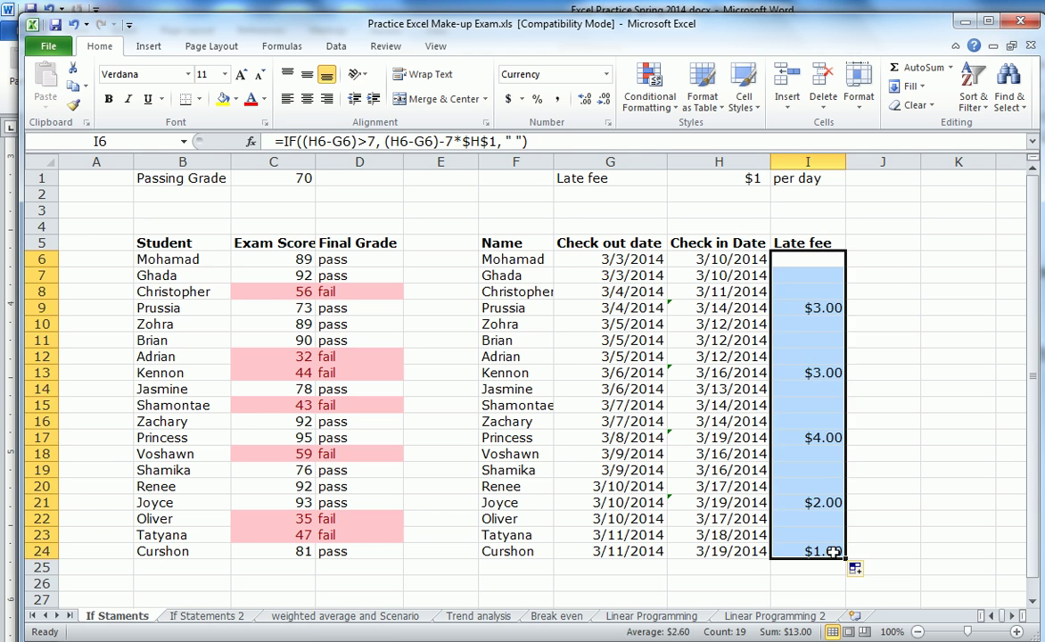
click(816, 309)
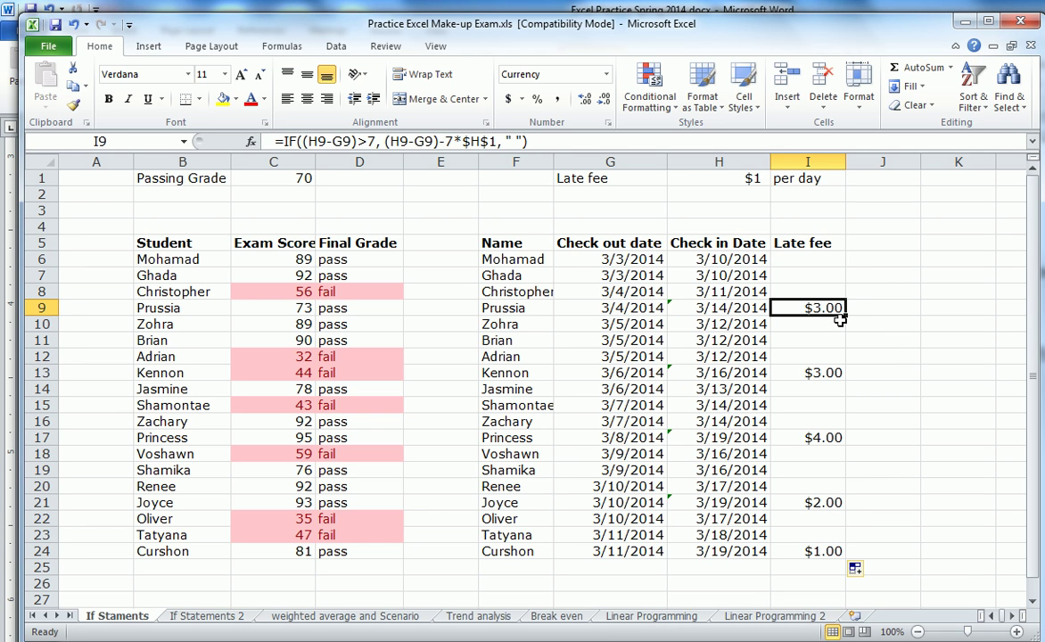
click(819, 438)
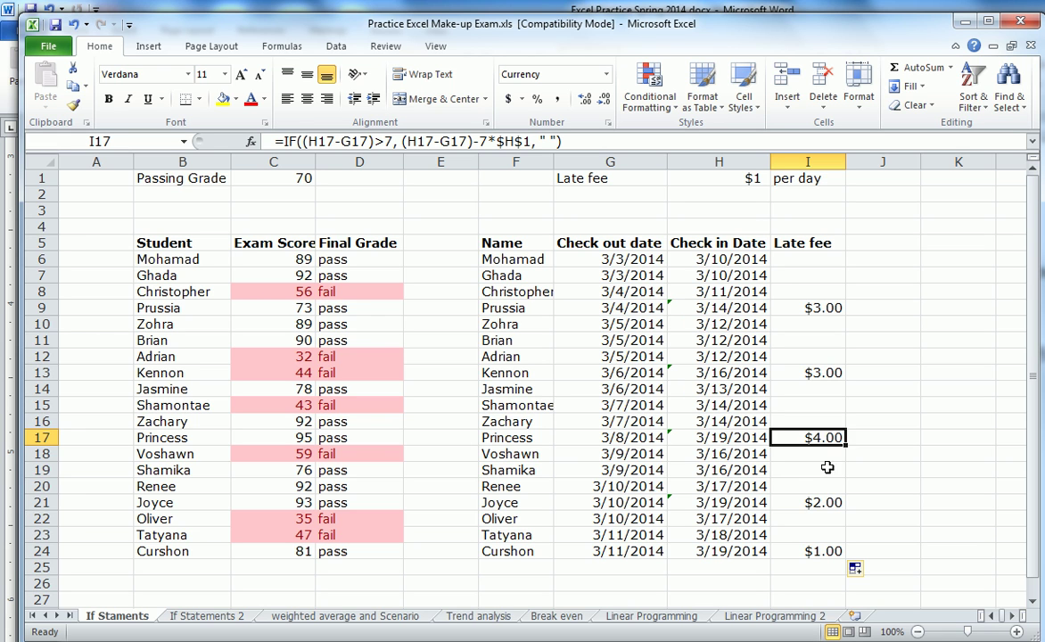
click(816, 505)
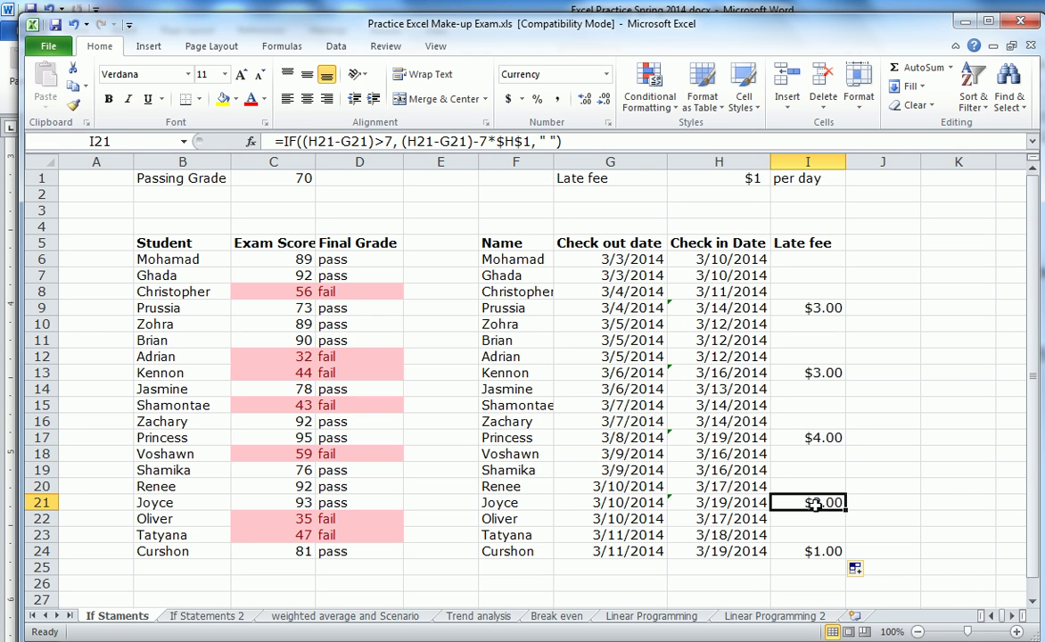
click(824, 550)
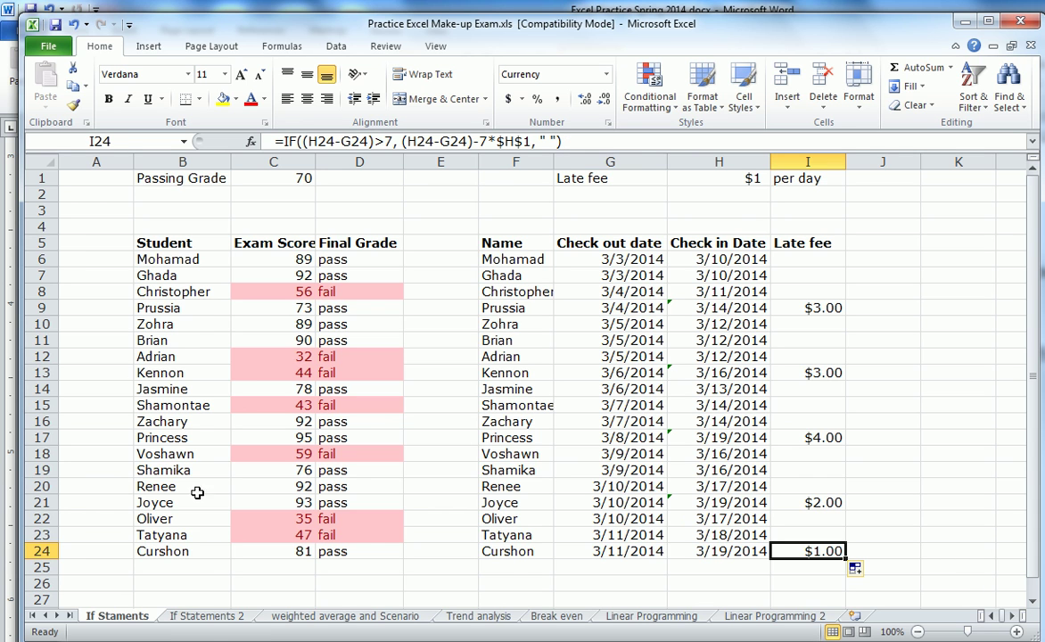
On the If Statements 2 sheet, start an IF formula in C6 that subtracts birthday B6 from TODAY()
click(208, 616)
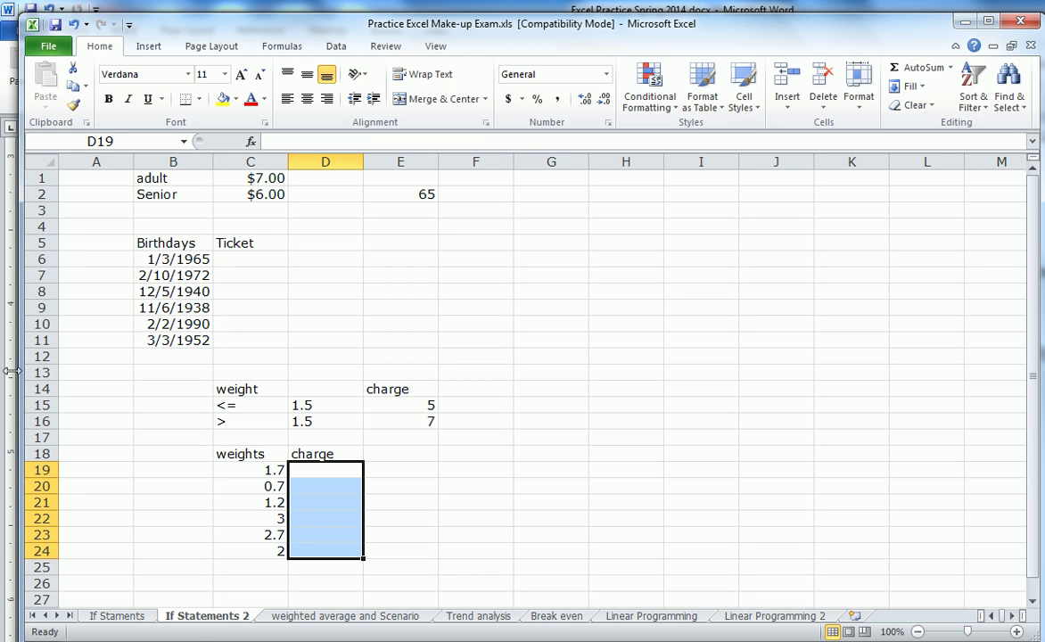
click(256, 264)
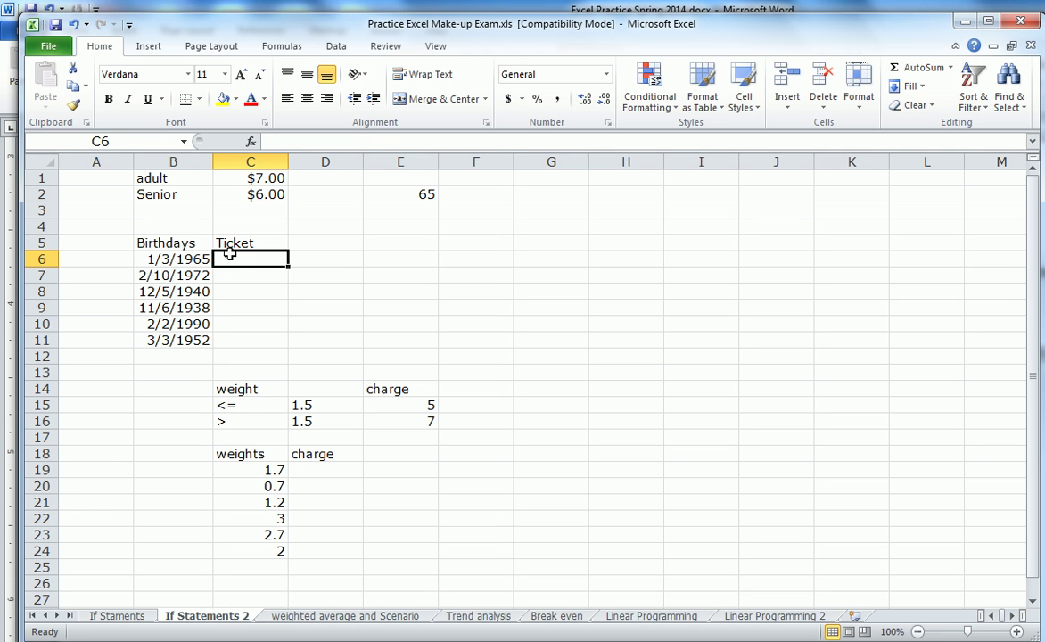
text(=)
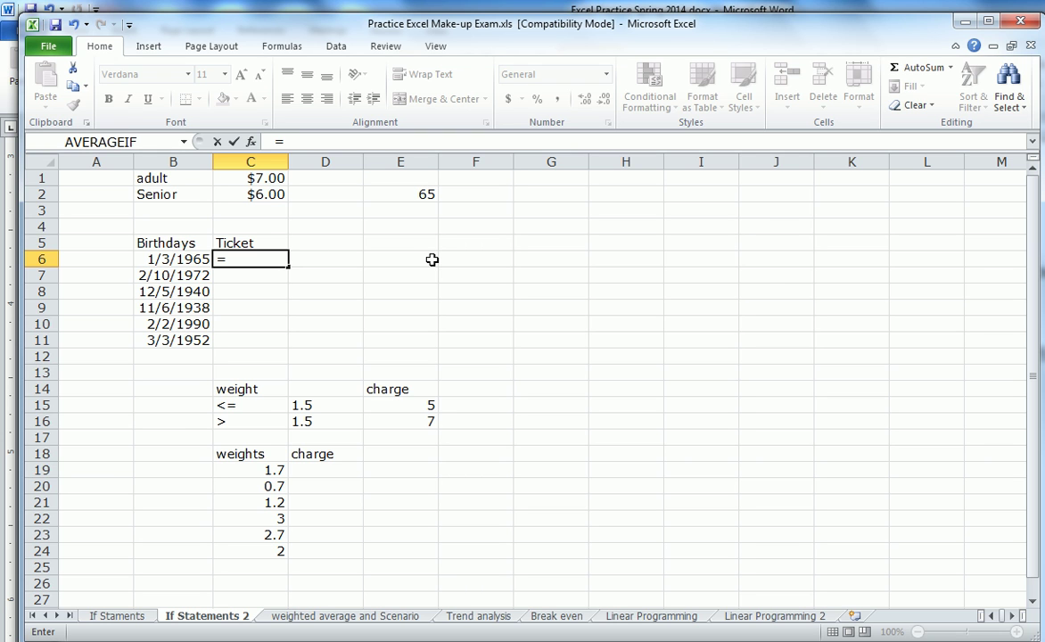
text(IF()
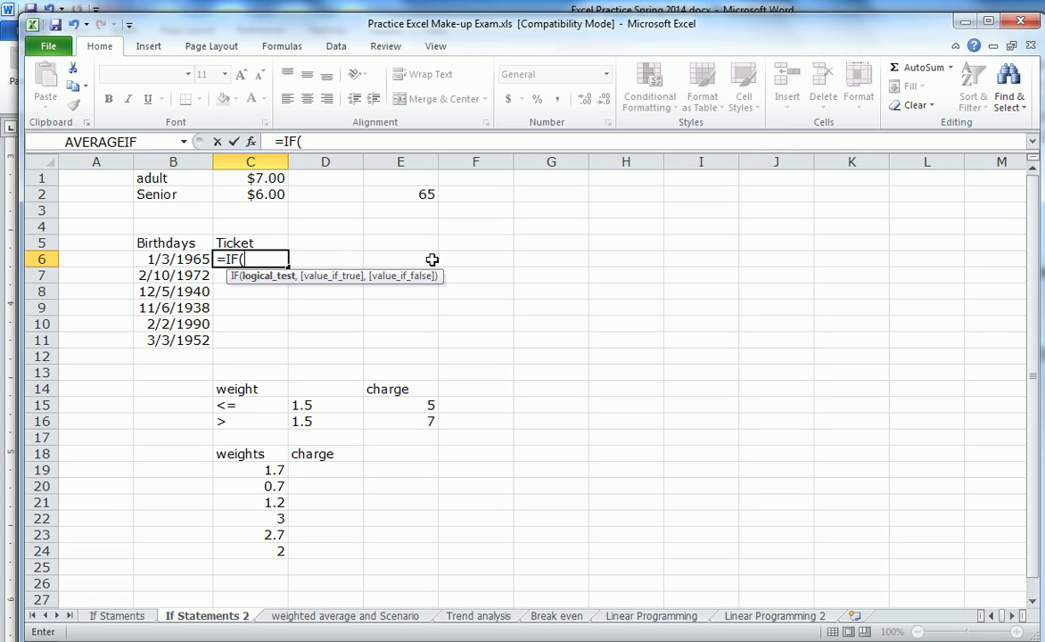
text(TI)
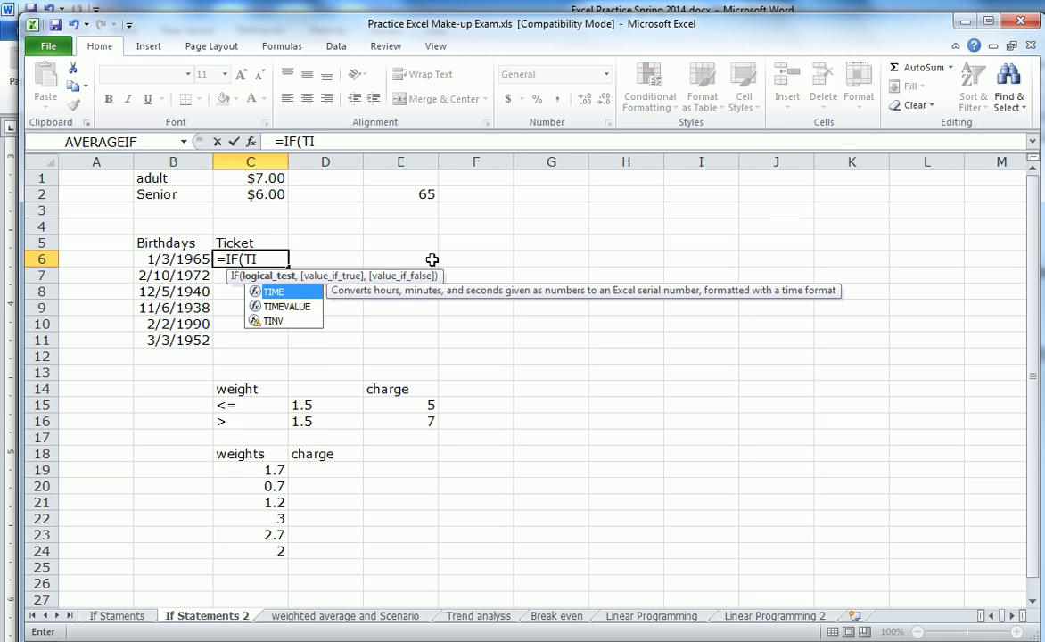
key(BackSpace)
text(ODAY)
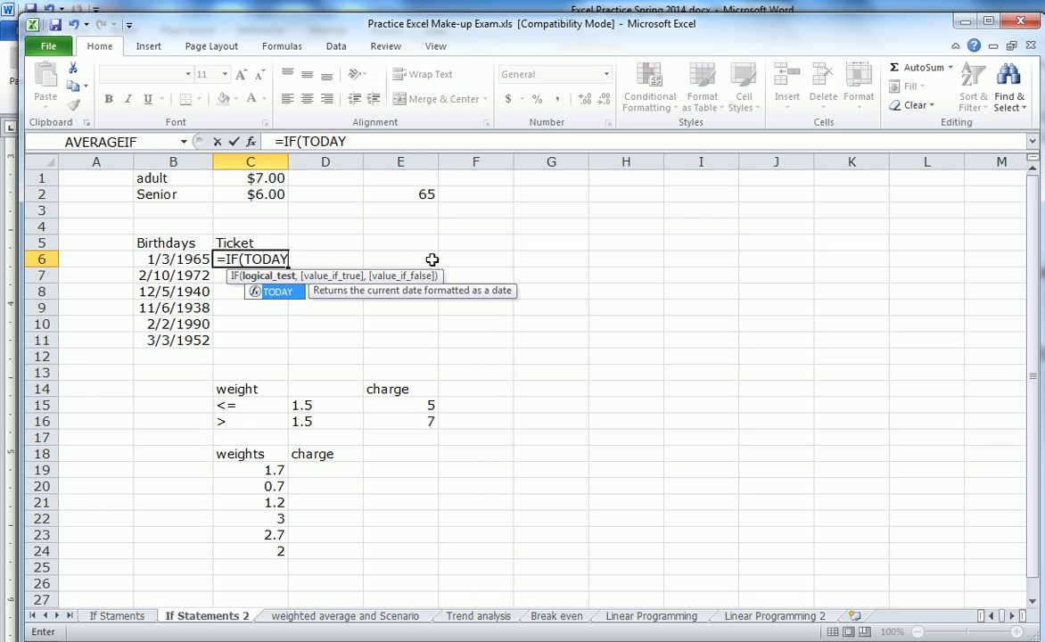
text(())
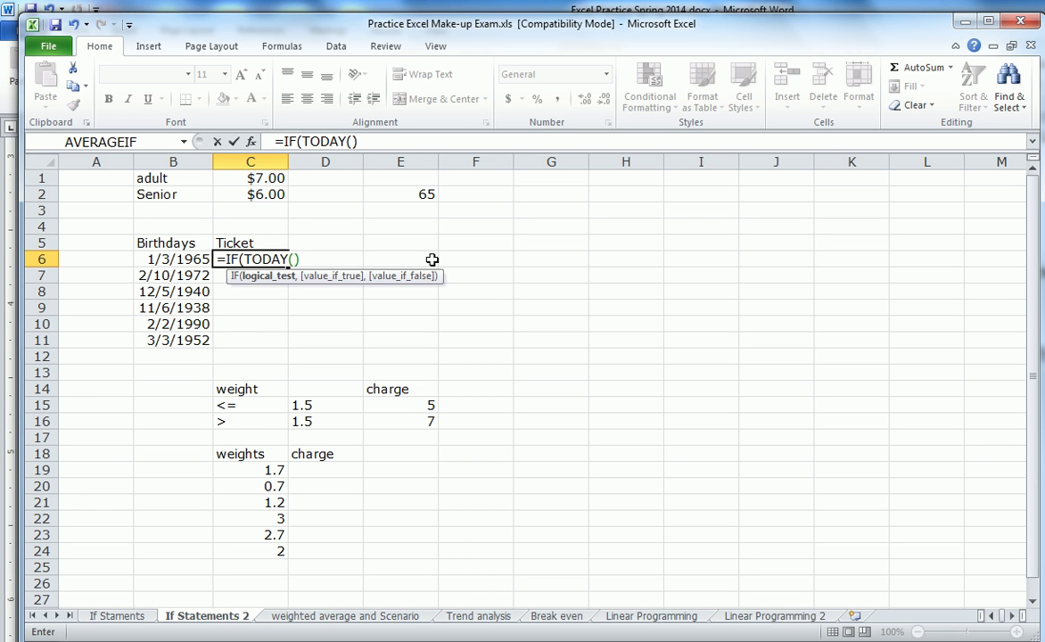
text(-)
click(179, 258)
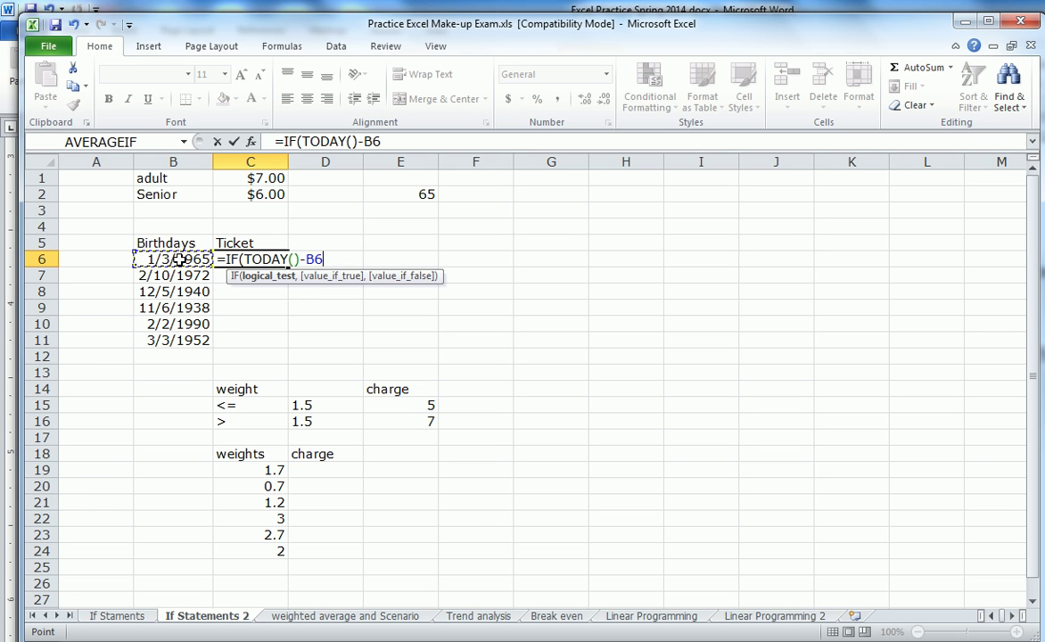
text())
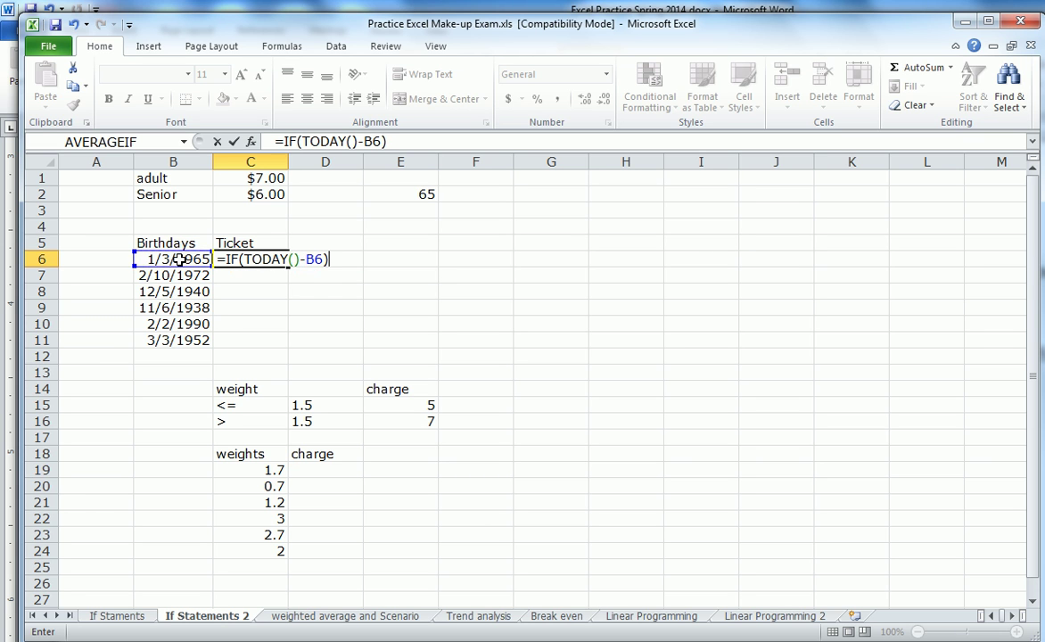
Complete the C6 logical test as ((TODAY()-B6)/365)>=65, bracketing the subtraction and the division by 365
click(242, 259)
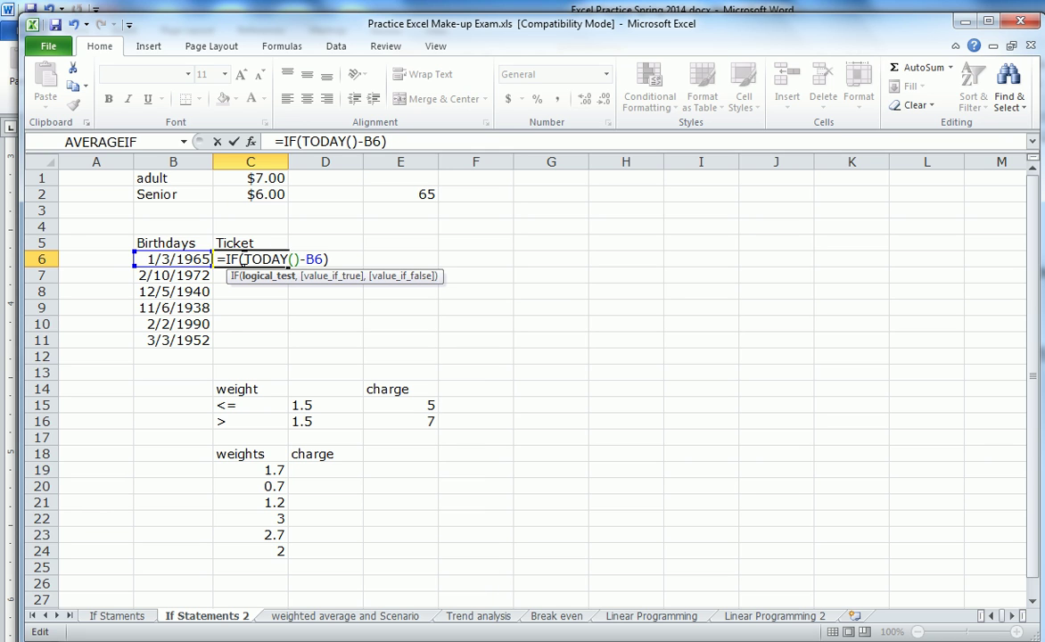
text(()
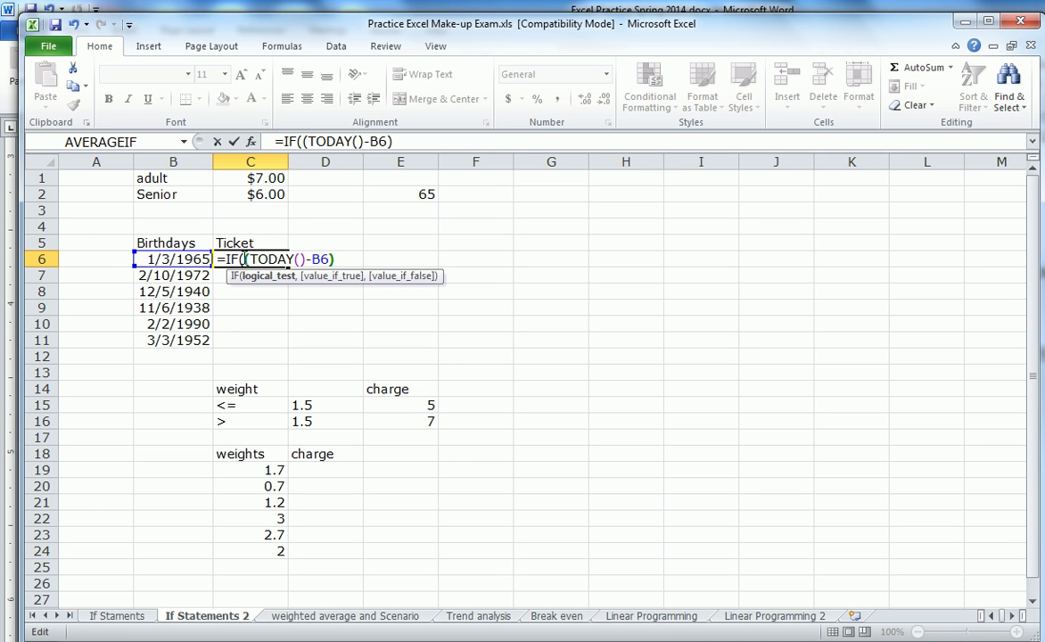
click(337, 259)
text(/365)
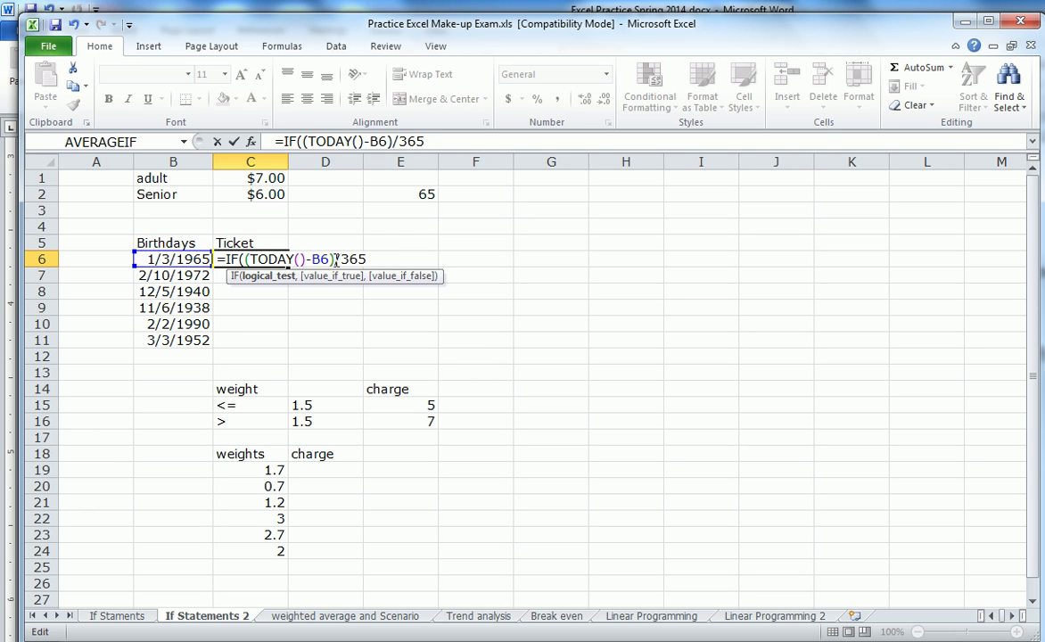
text())
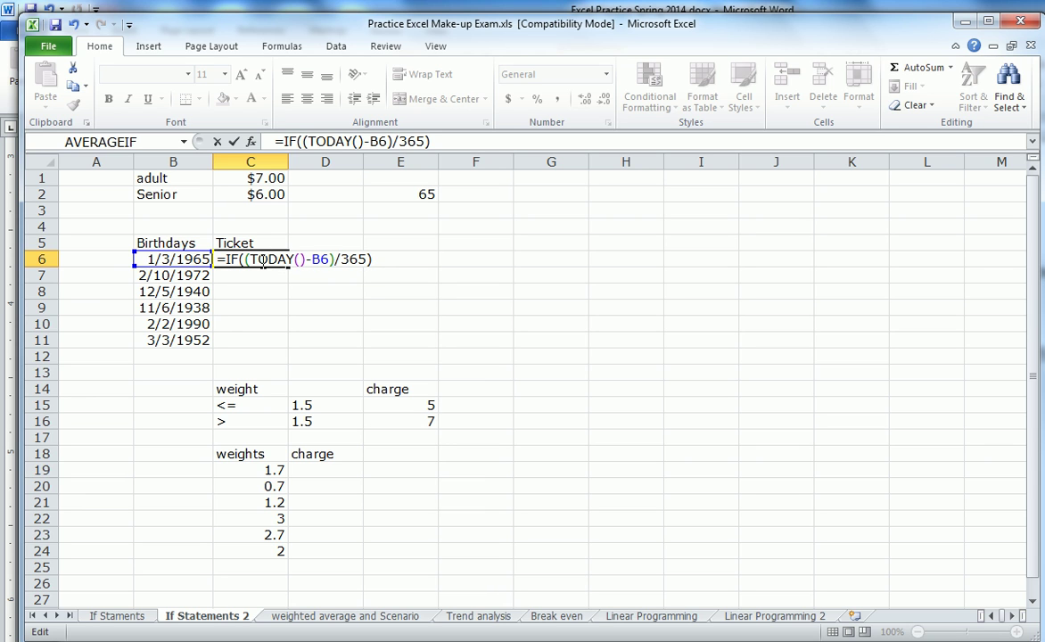
click(249, 259)
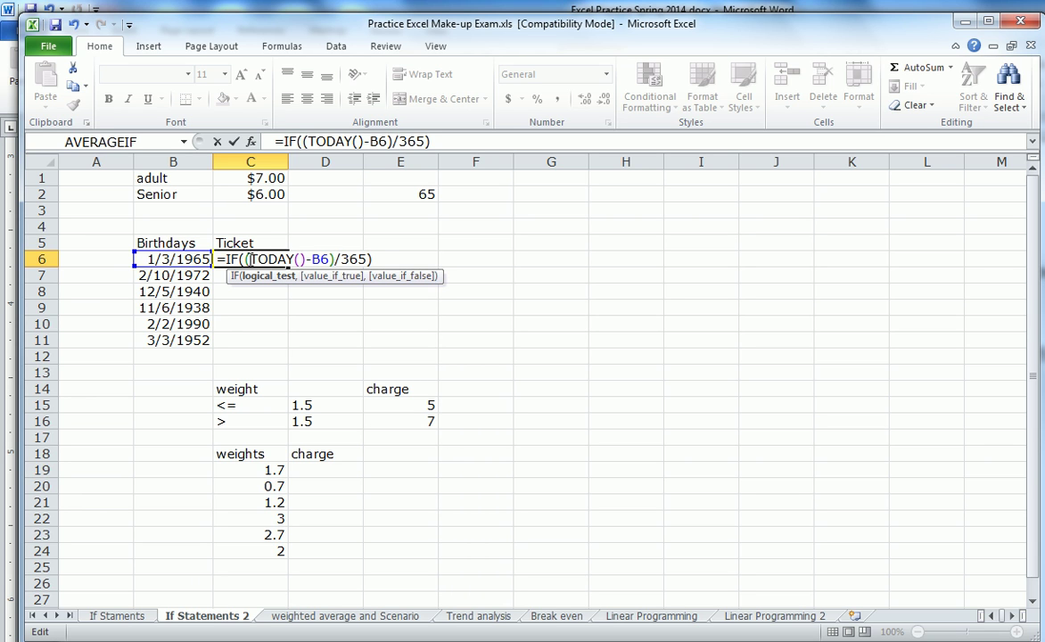
text(()
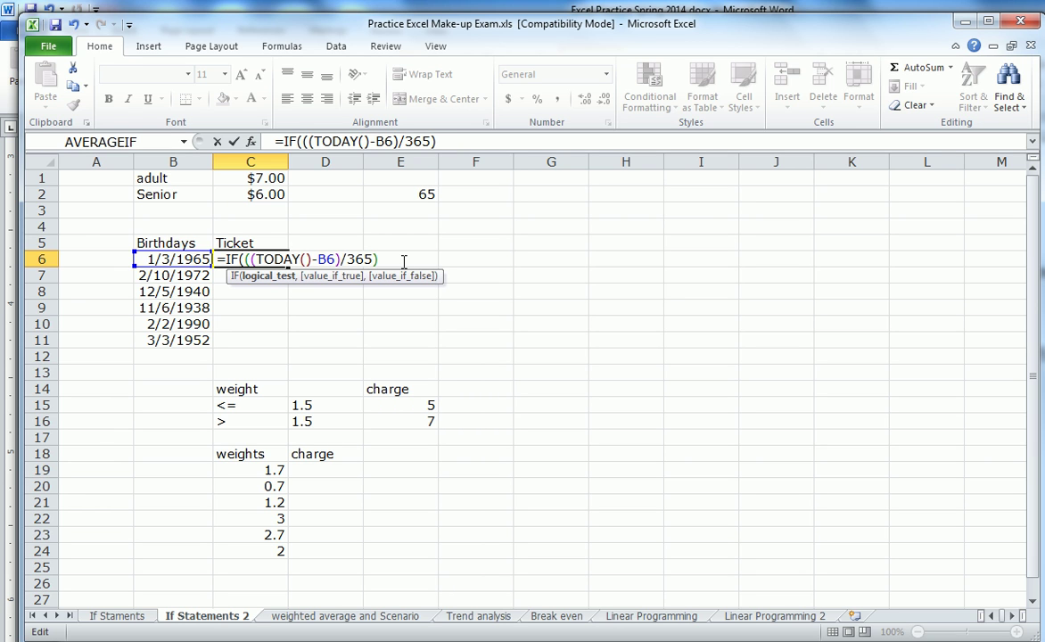
text(>=6)
text(5,)
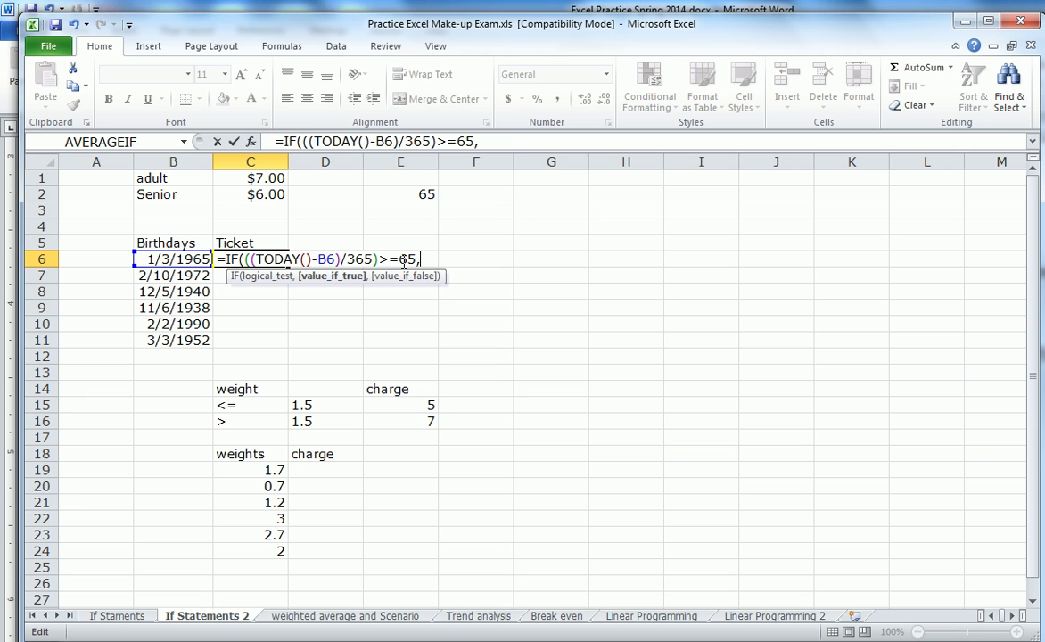
Finish the C6 IF formula with $C$2 as the value if true and $C$1 as the value if false
click(275, 197)
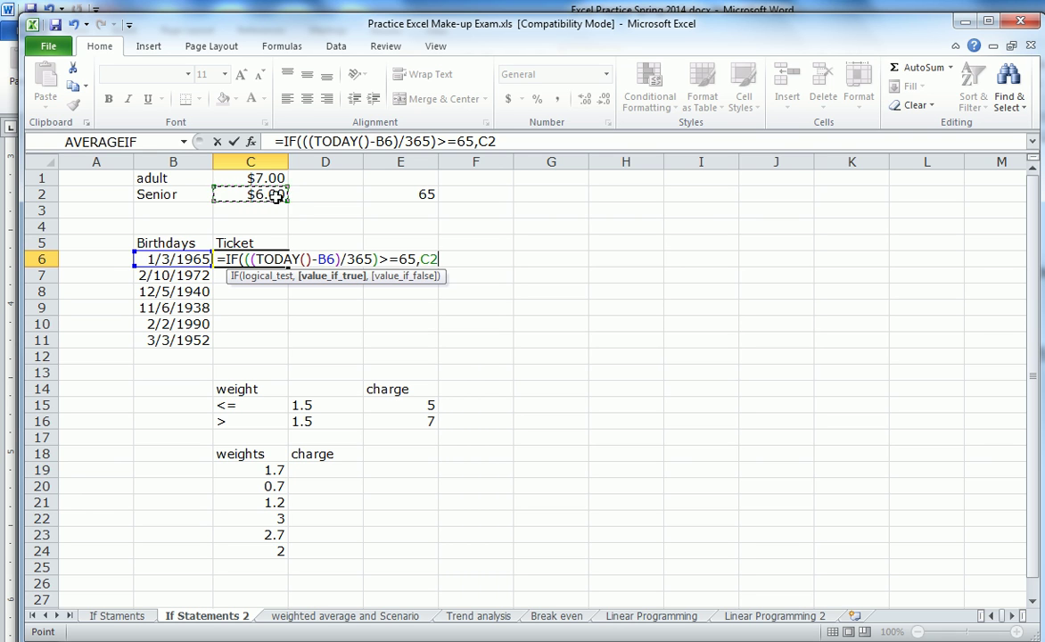
click(504, 142)
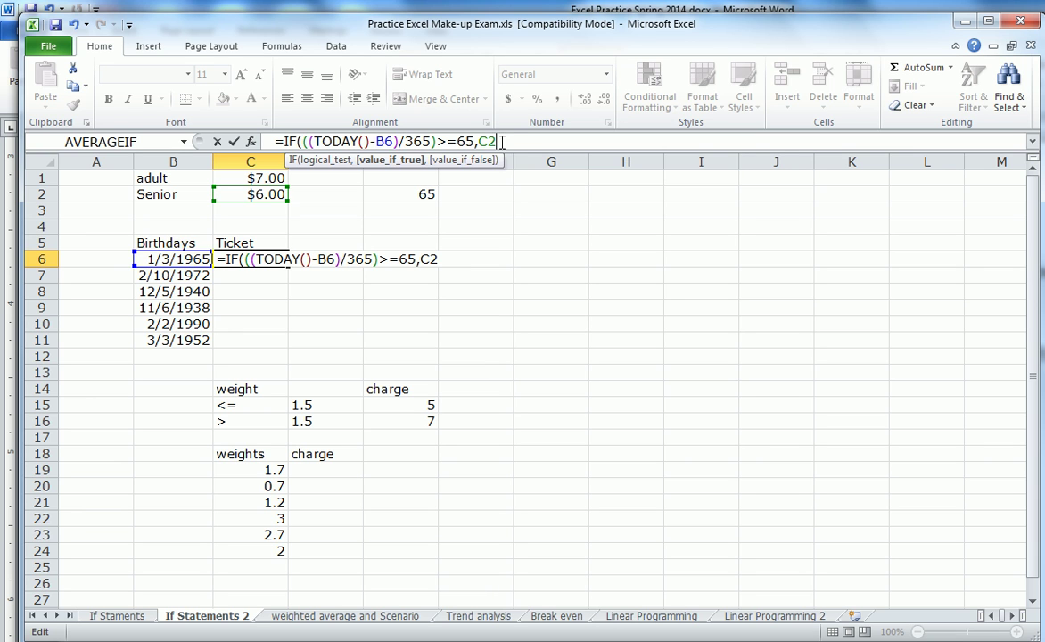
key(F4)
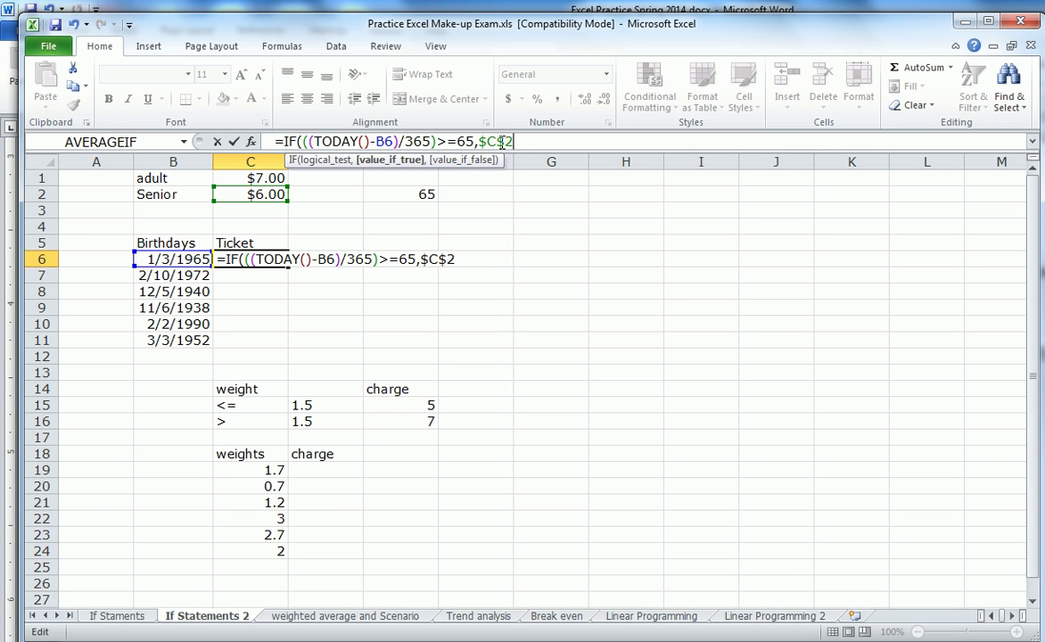
text(,)
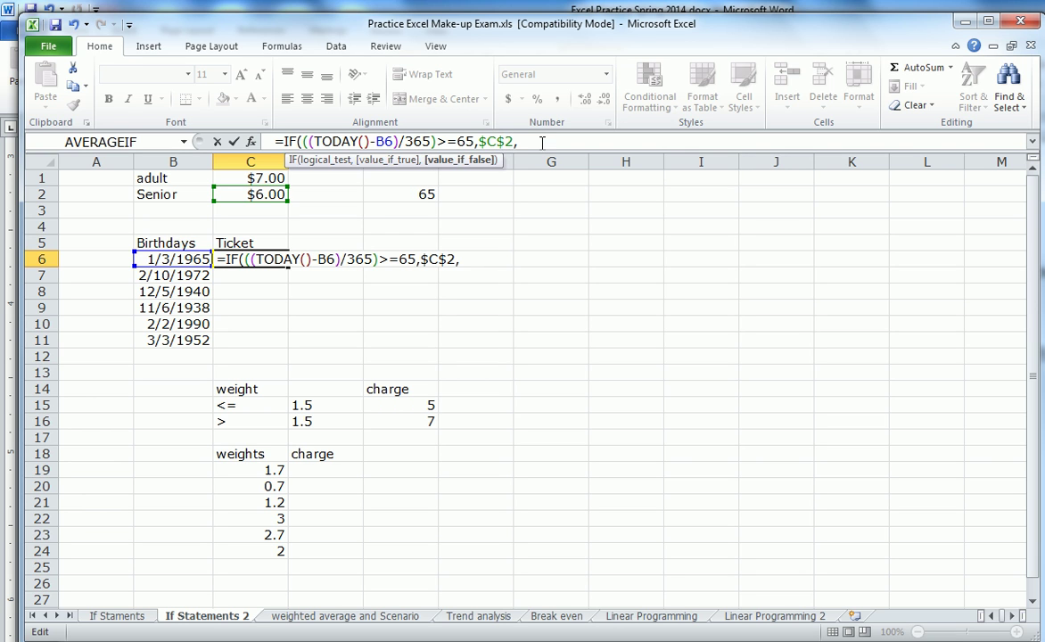
click(276, 174)
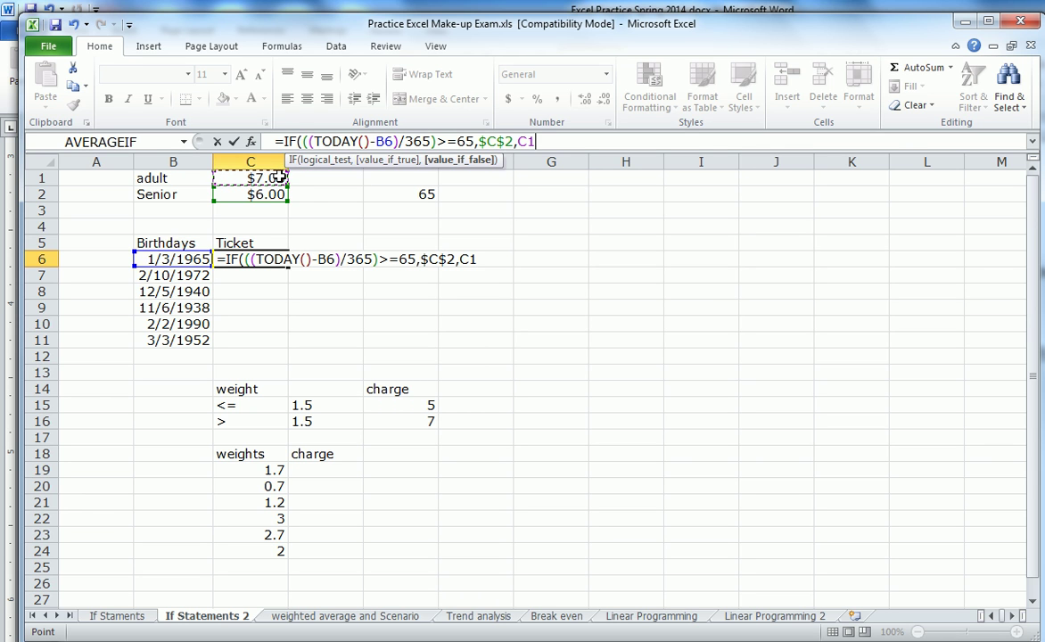
key(F4)
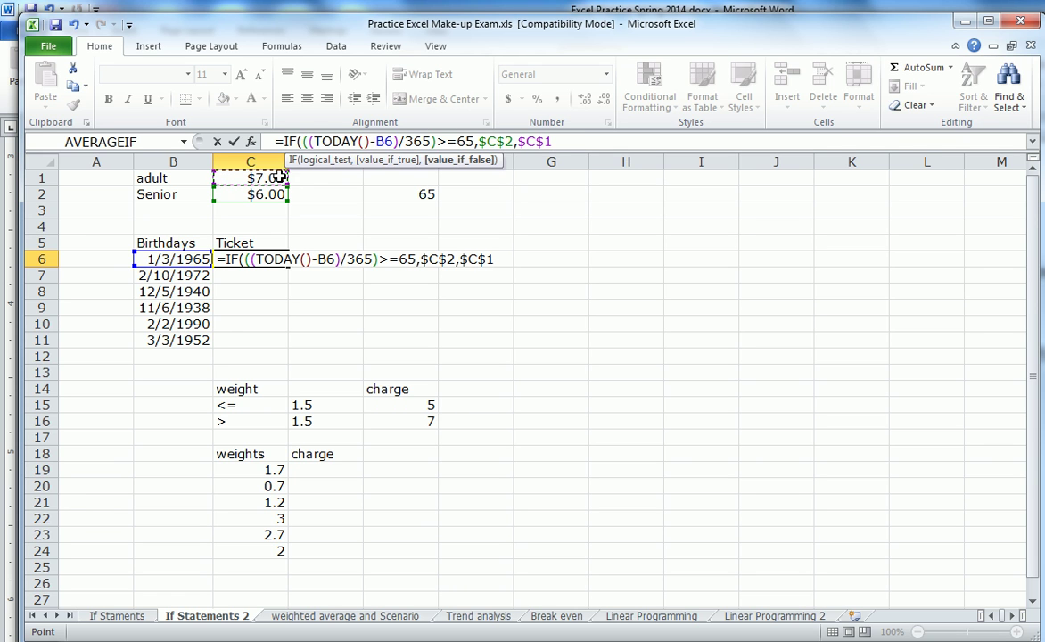
text())
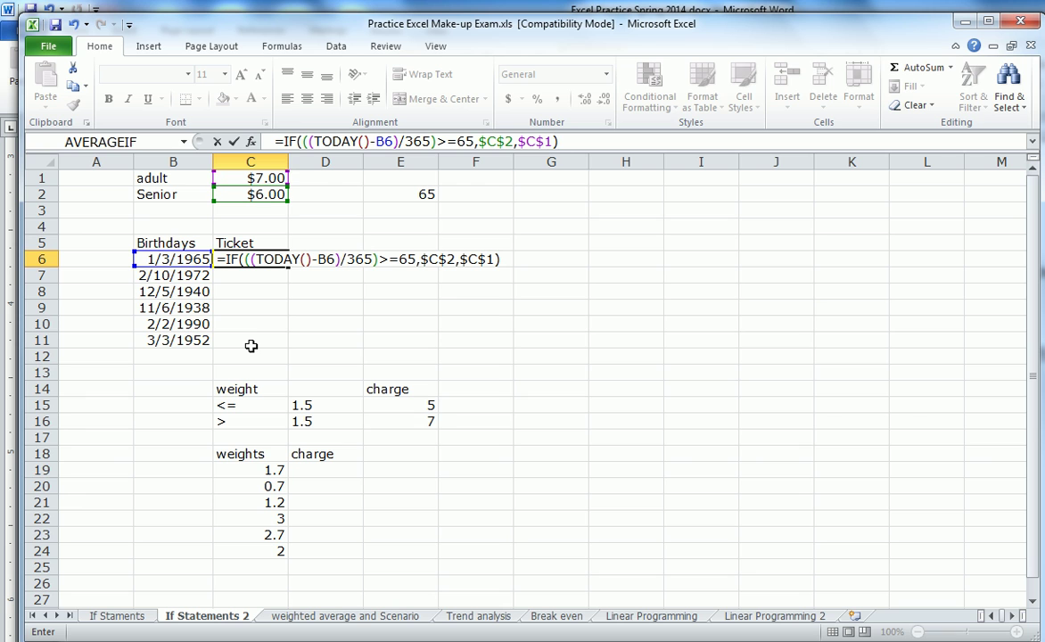
click(571, 146)
key(Return)
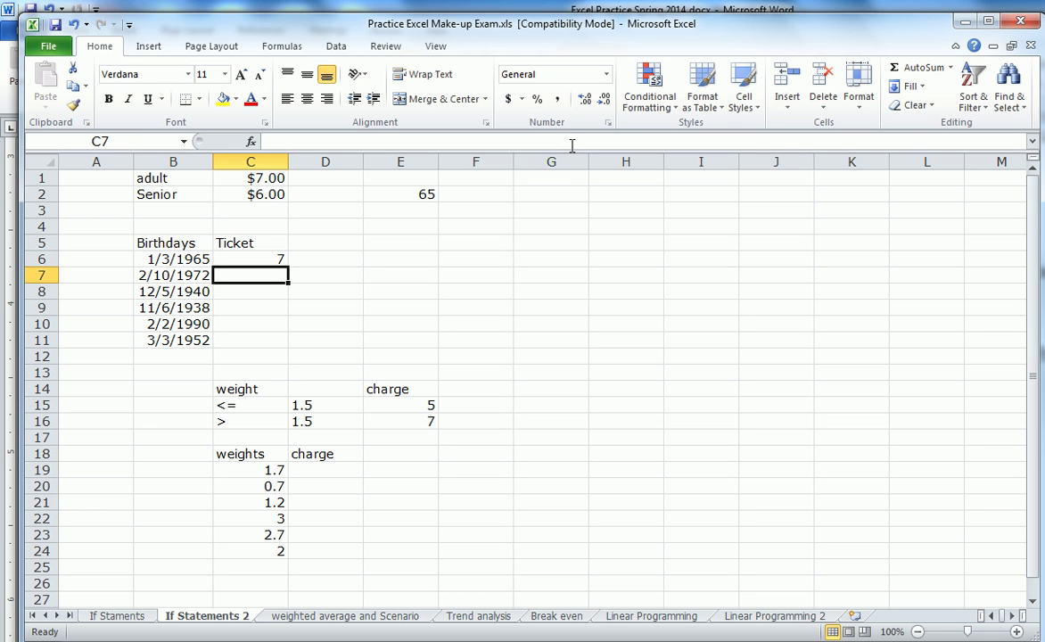
Copy the ticket formula from C6 down through C11 and check the formulas in C8 and C9
click(276, 258)
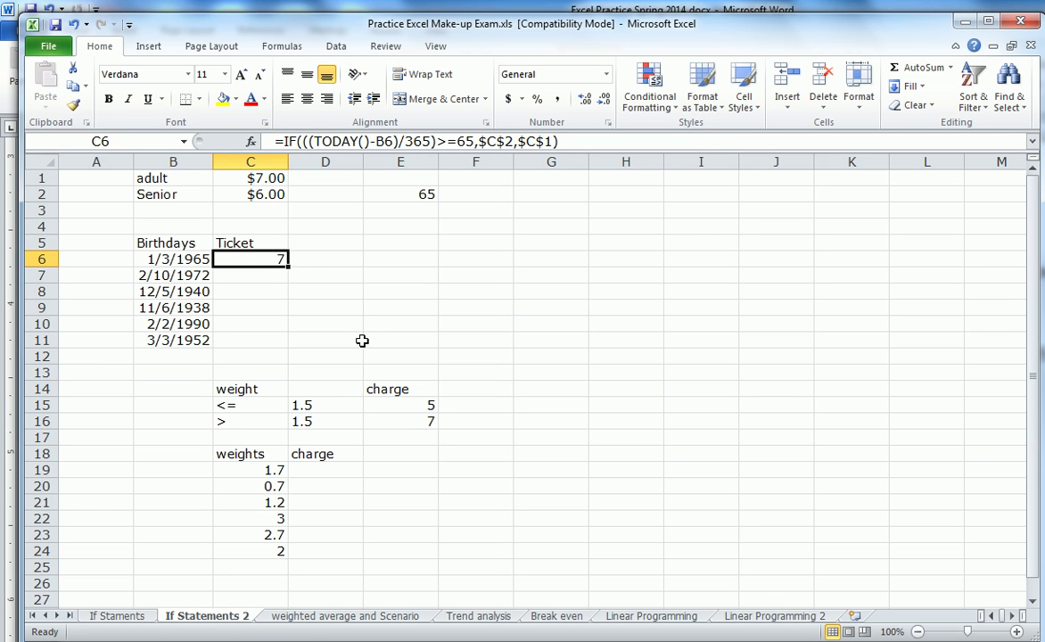
drag(286, 265, 282, 354)
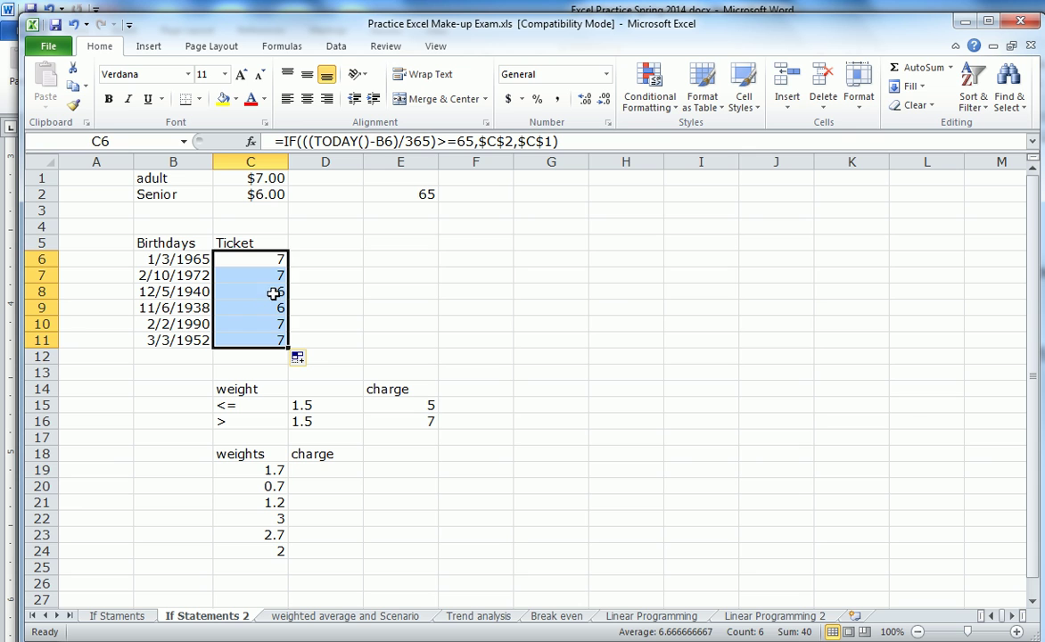
click(274, 293)
click(276, 307)
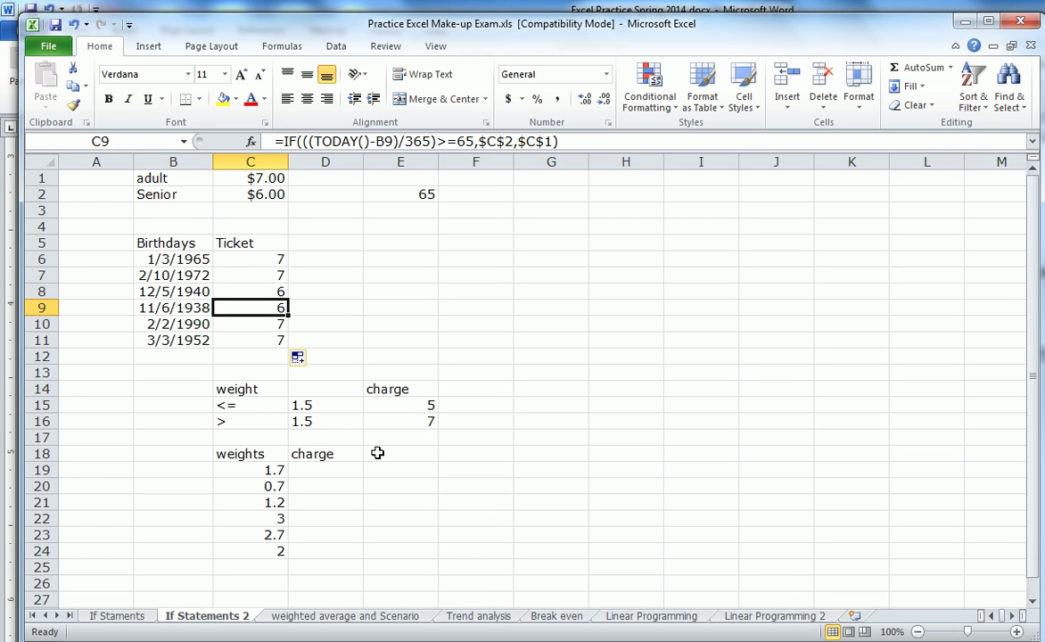
Start an IF formula in D19 with the test C19>$D$15, using D15 as an absolute reference
click(322, 471)
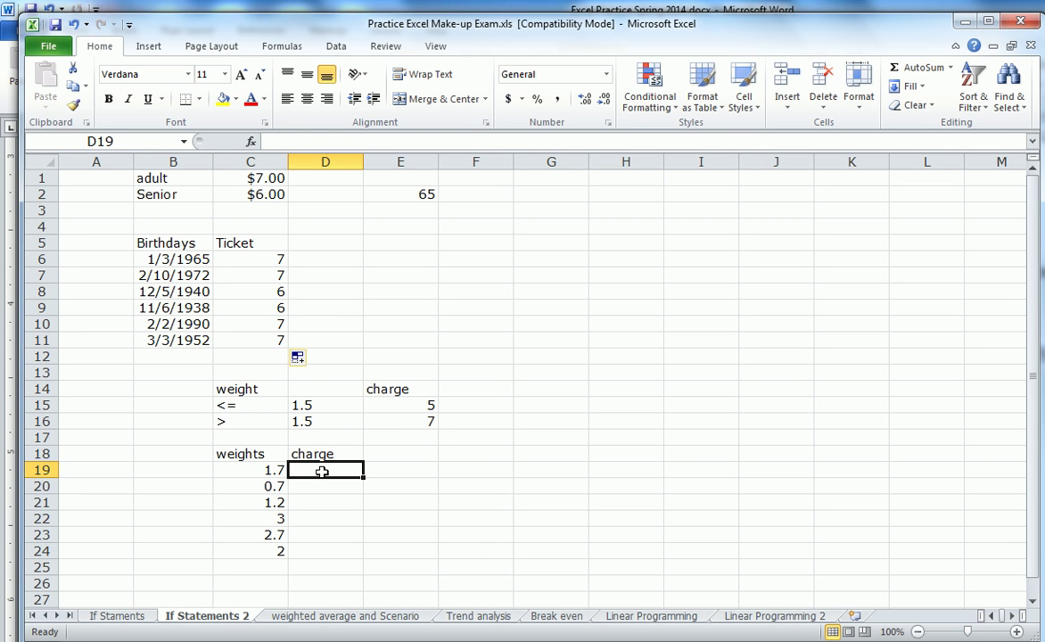
text(=)
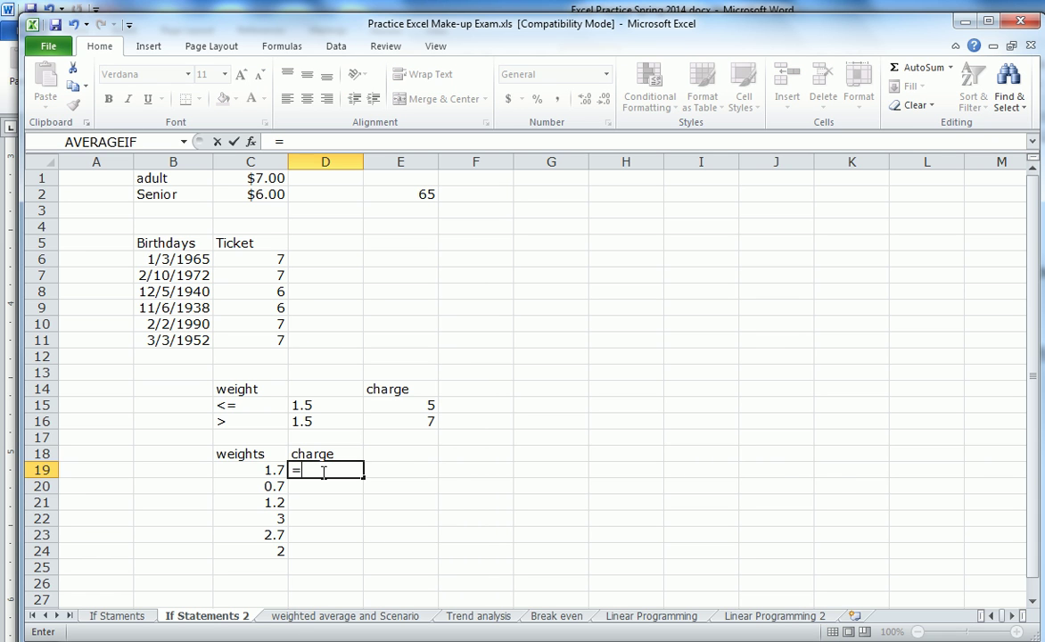
text(IF)
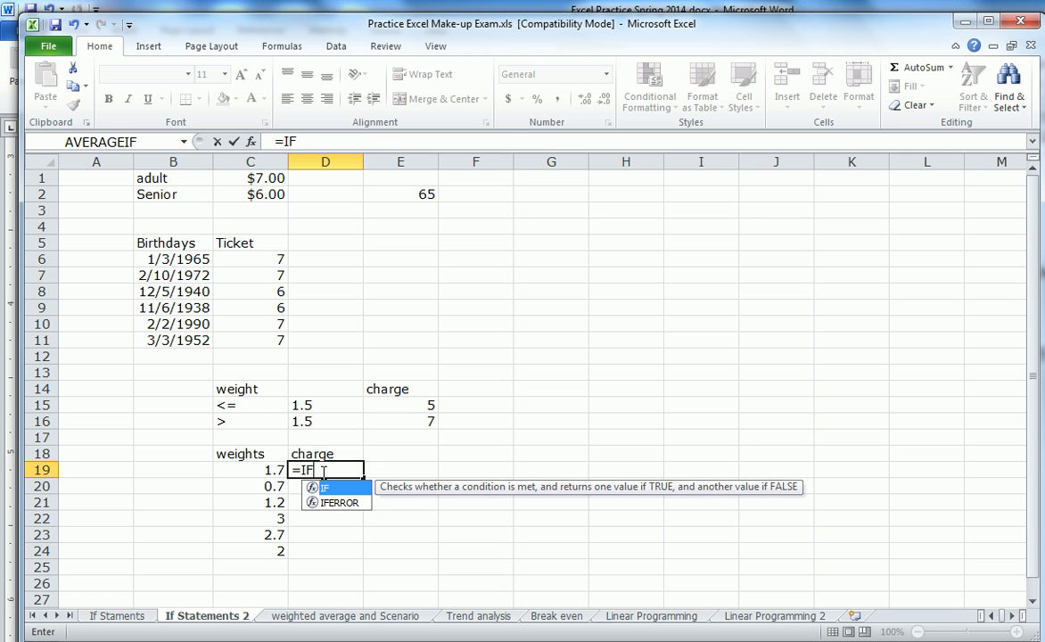
text(()
click(240, 470)
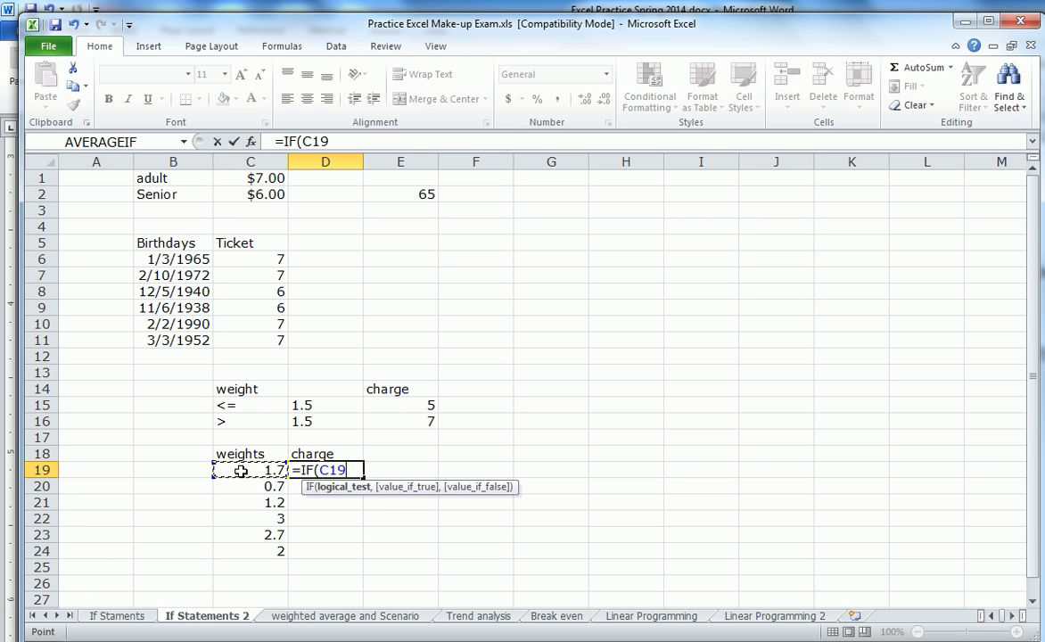
text(>)
click(301, 406)
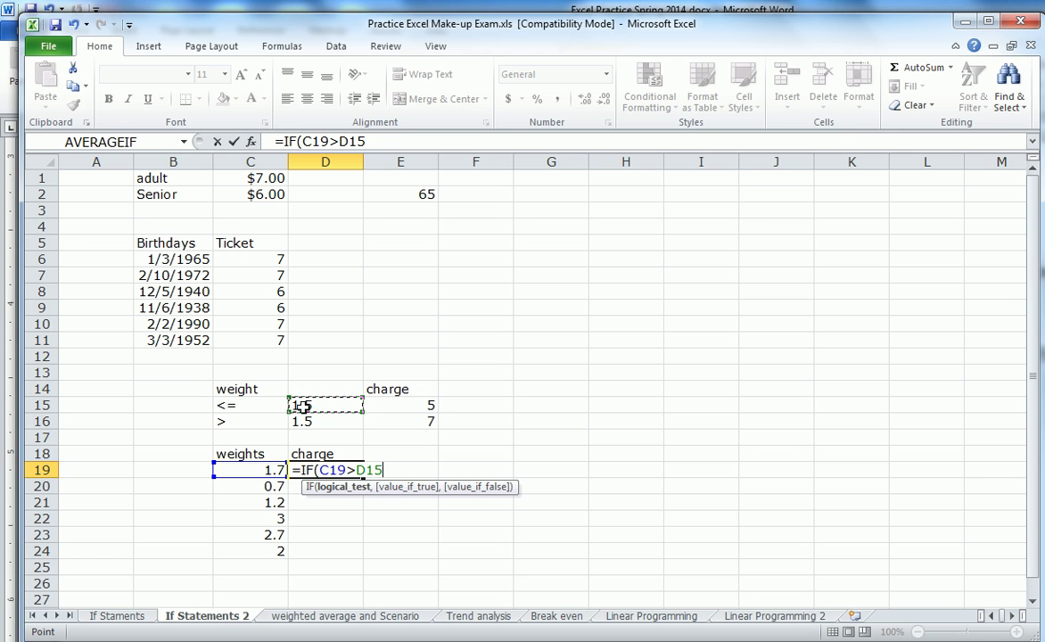
key(F4)
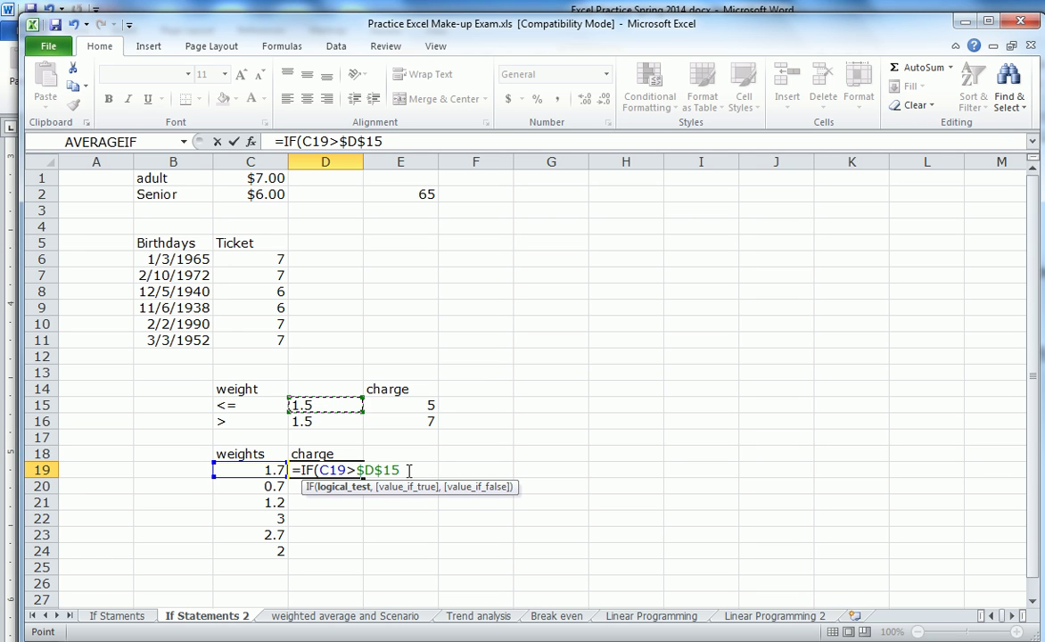
Add E16 as an absolute reference for the value if true in the D19 formula
text(,)
click(434, 422)
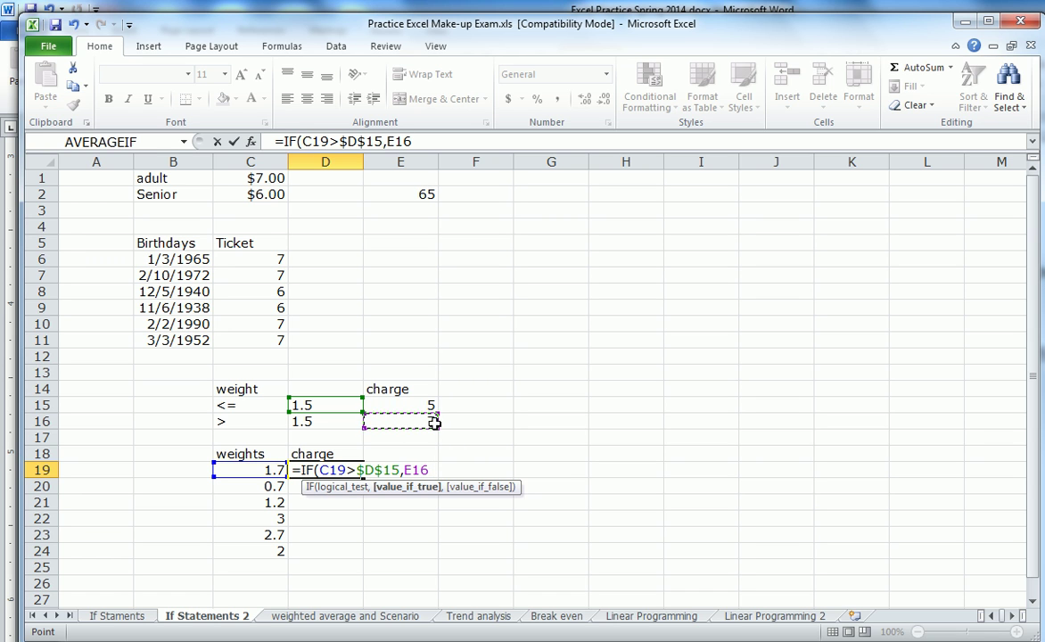
key(F4)
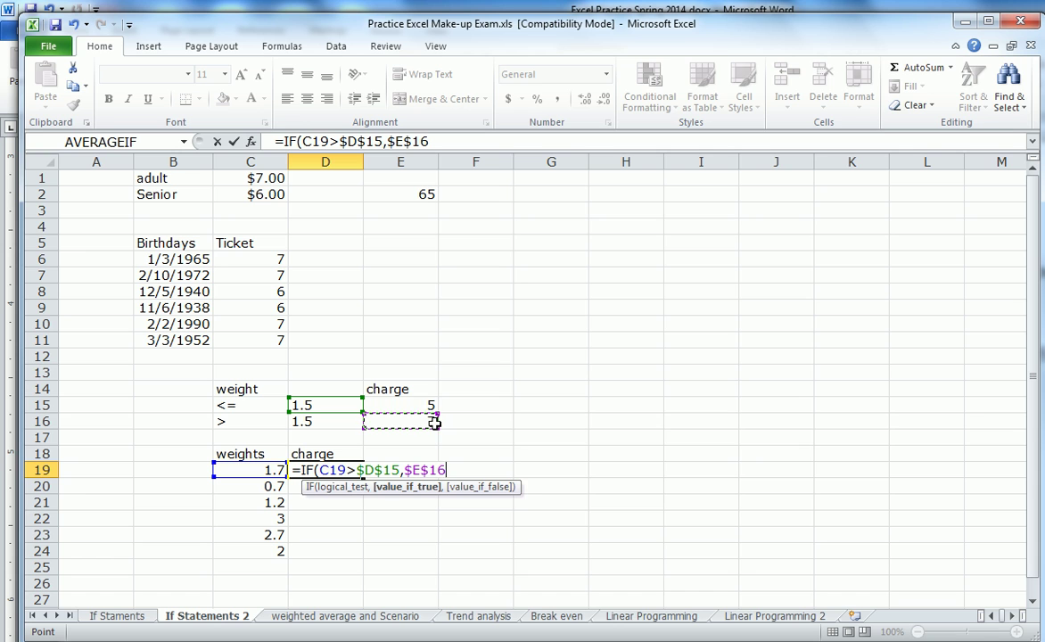
Finish the D19 IF formula with $E$15 as the value if false and copy it down through D24
text(,)
click(430, 407)
key(F4)
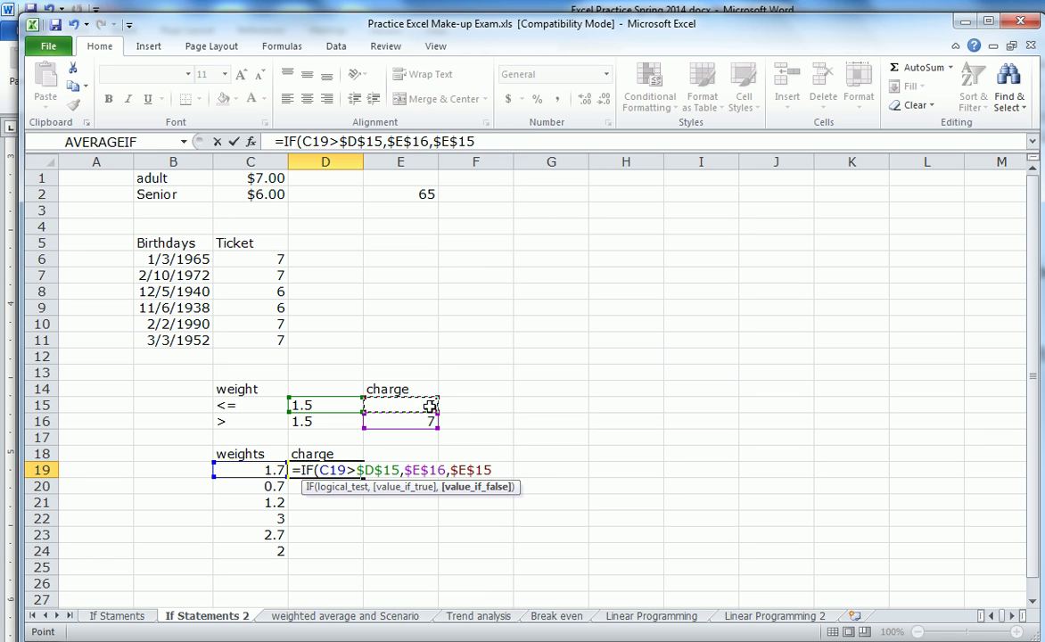
text())
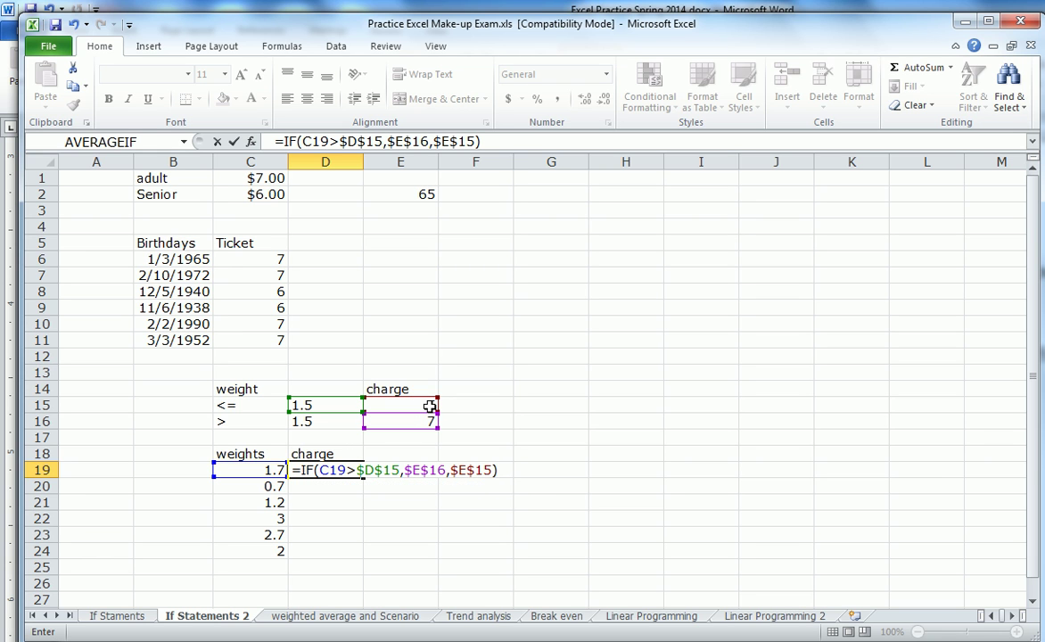
key(Return)
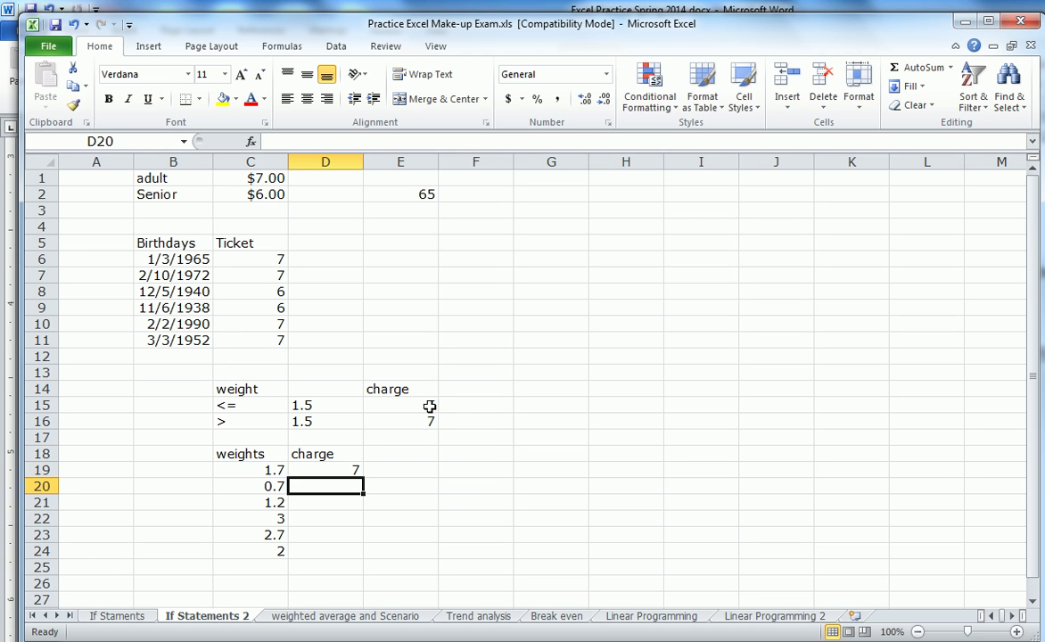
click(353, 470)
drag(362, 478, 359, 552)
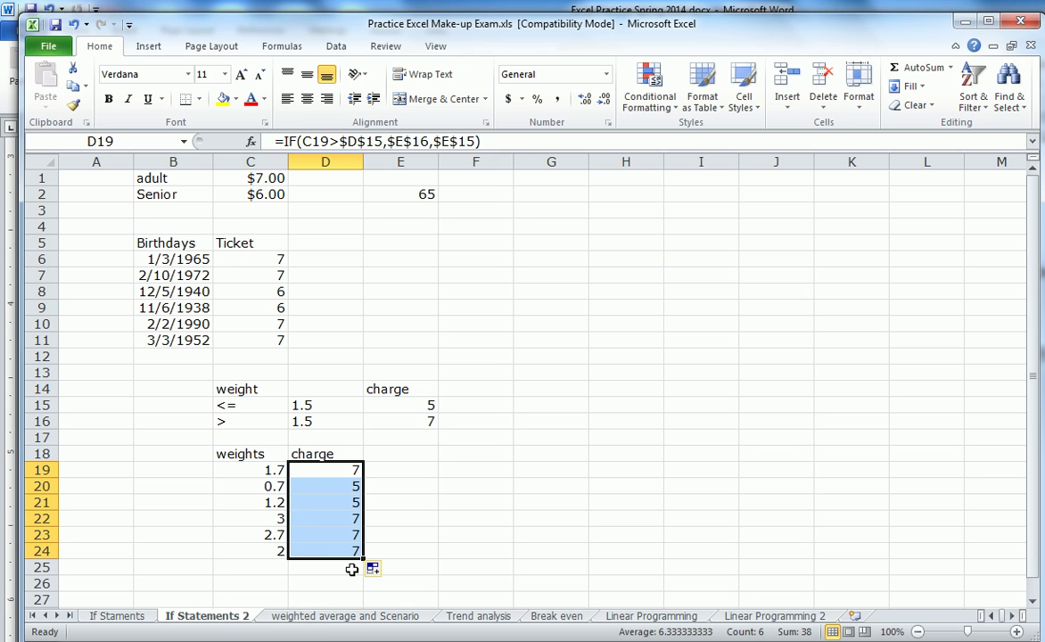
Switch to the weighted average and Scenario sheet and auto-fit the width of column B
click(324, 617)
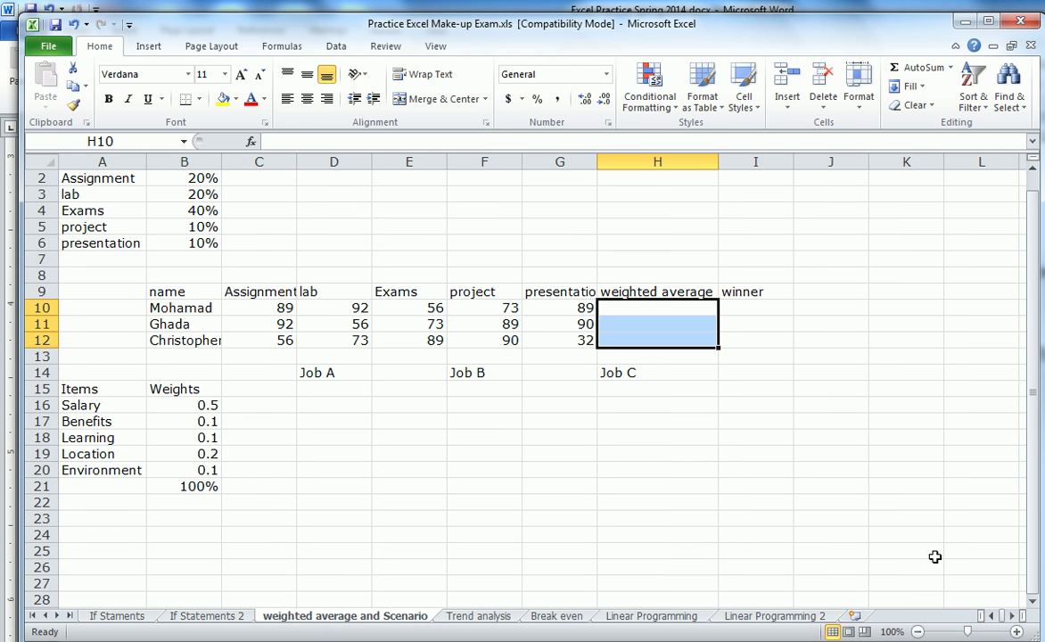
drag(1027, 521, 1020, 413)
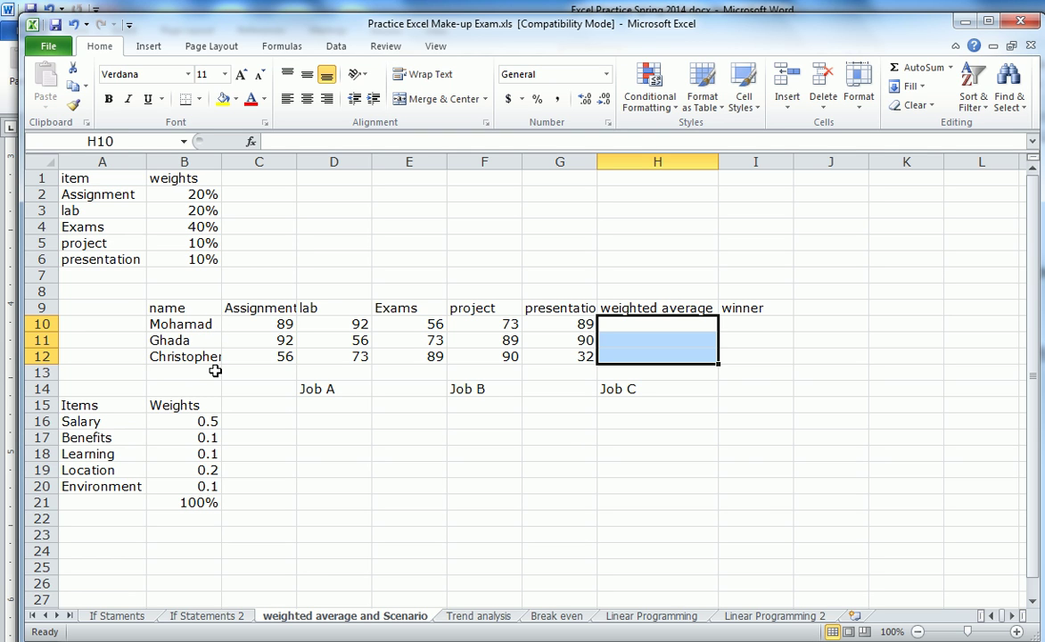
double_click(221, 161)
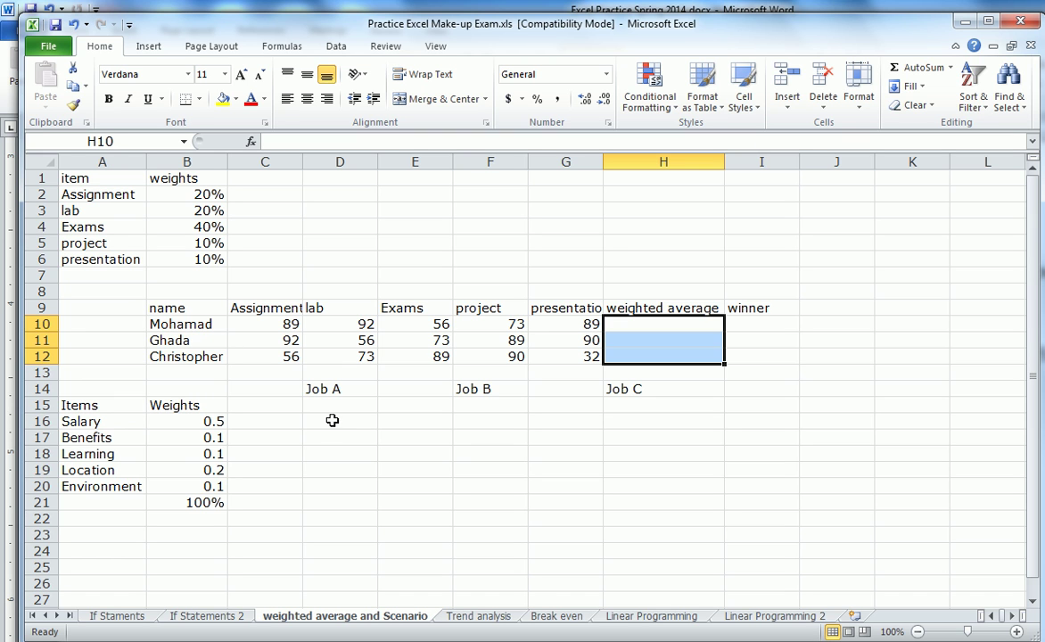
Enter the Salary ratings in row 16: 5 for Job C, 3 for Job B and 2 for Job A
click(623, 422)
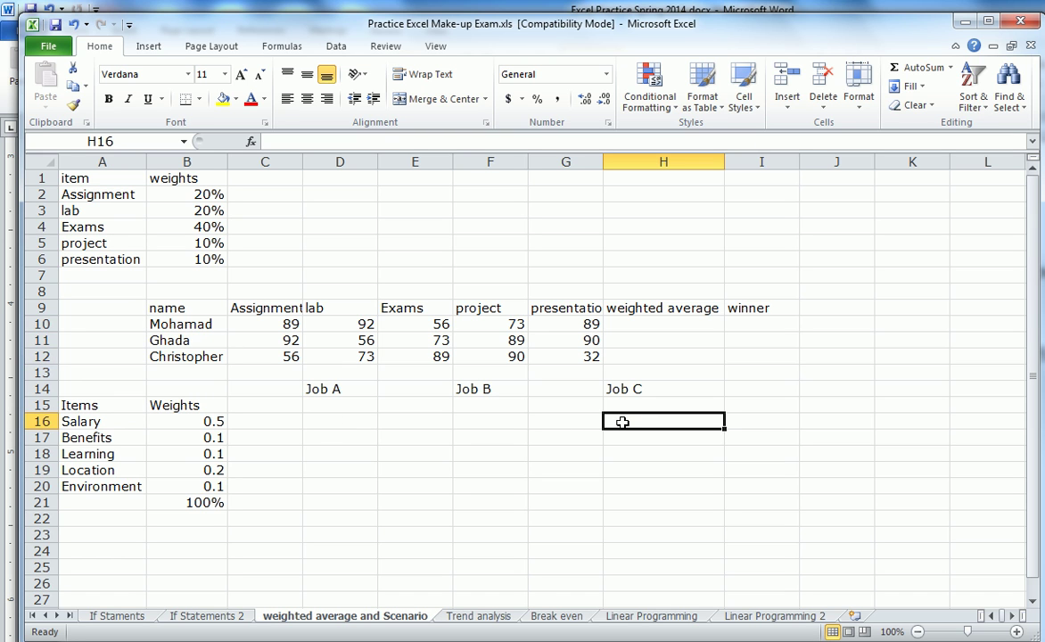
text(5)
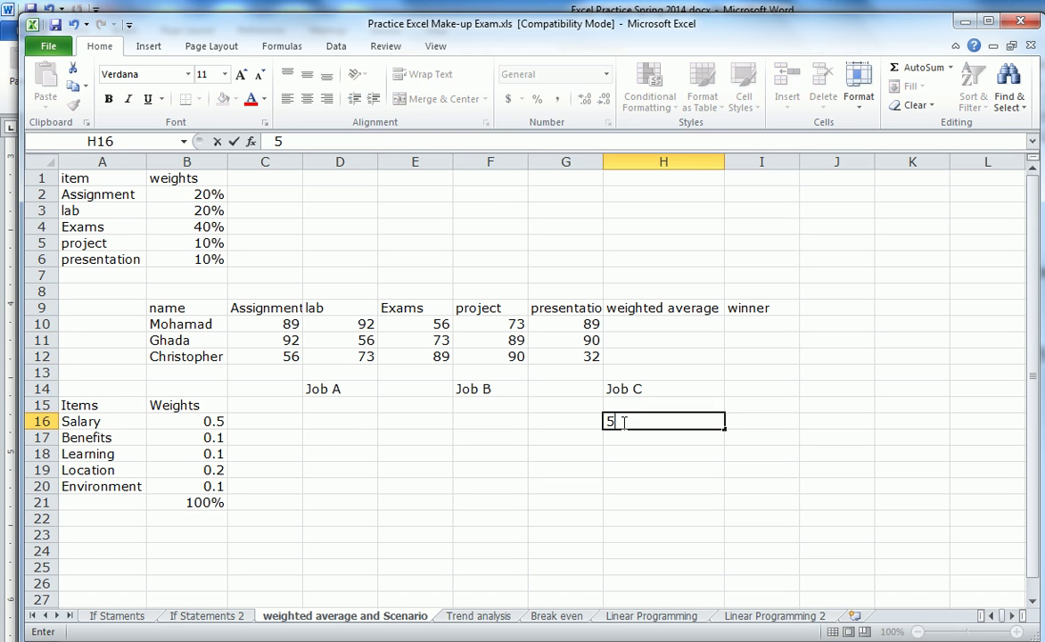
click(477, 423)
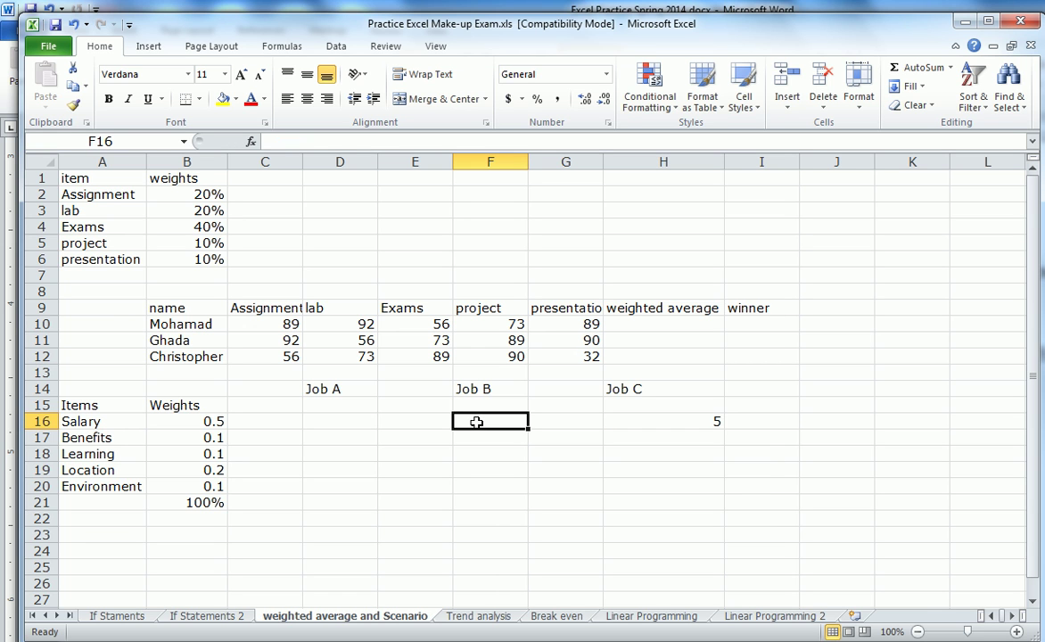
text(3)
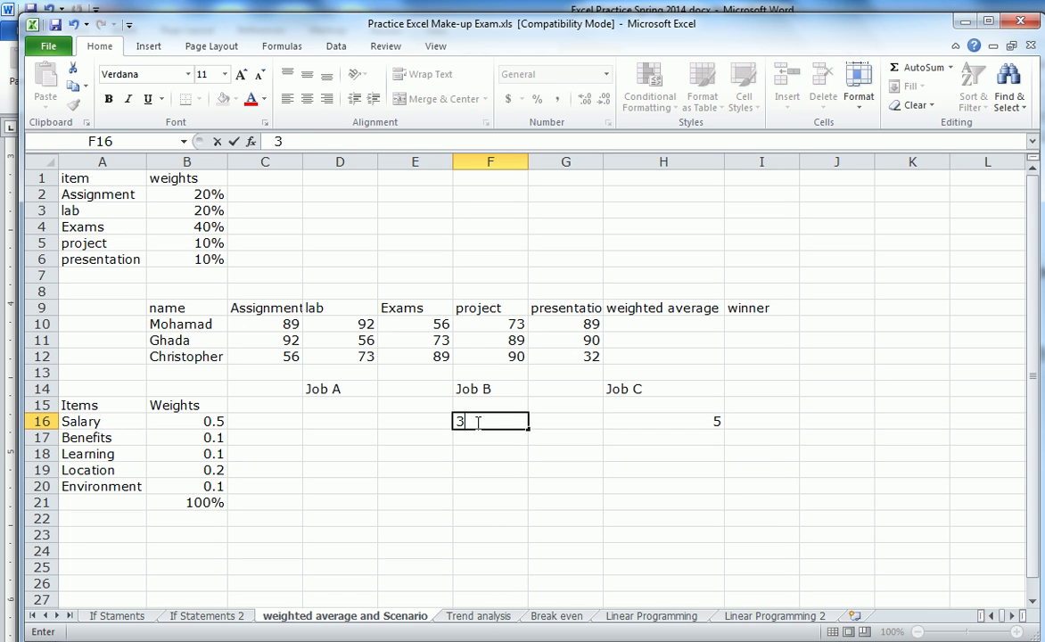
click(353, 422)
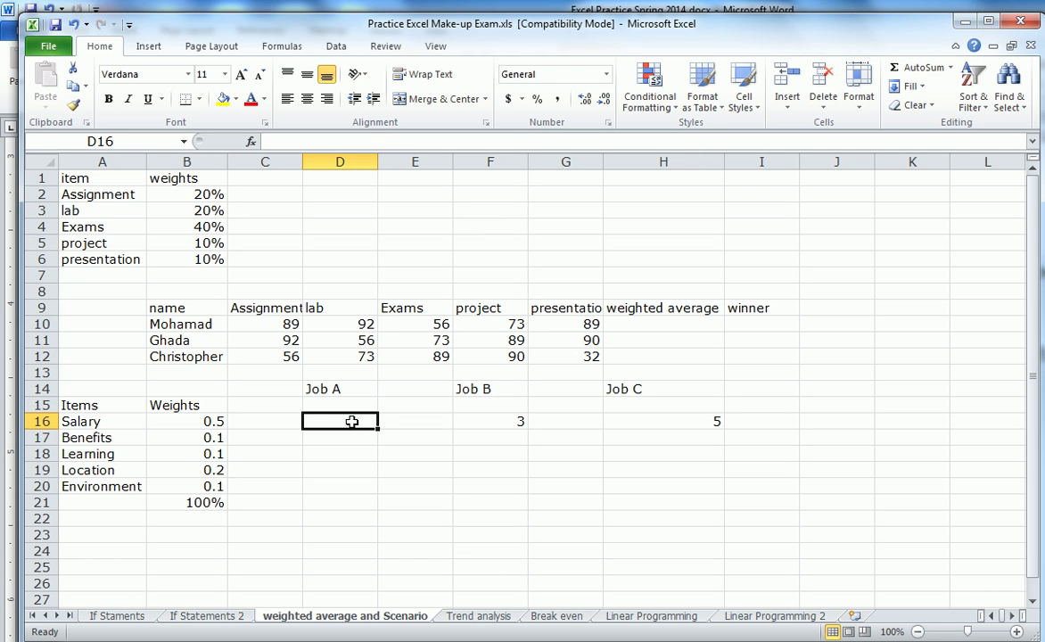
text(2)
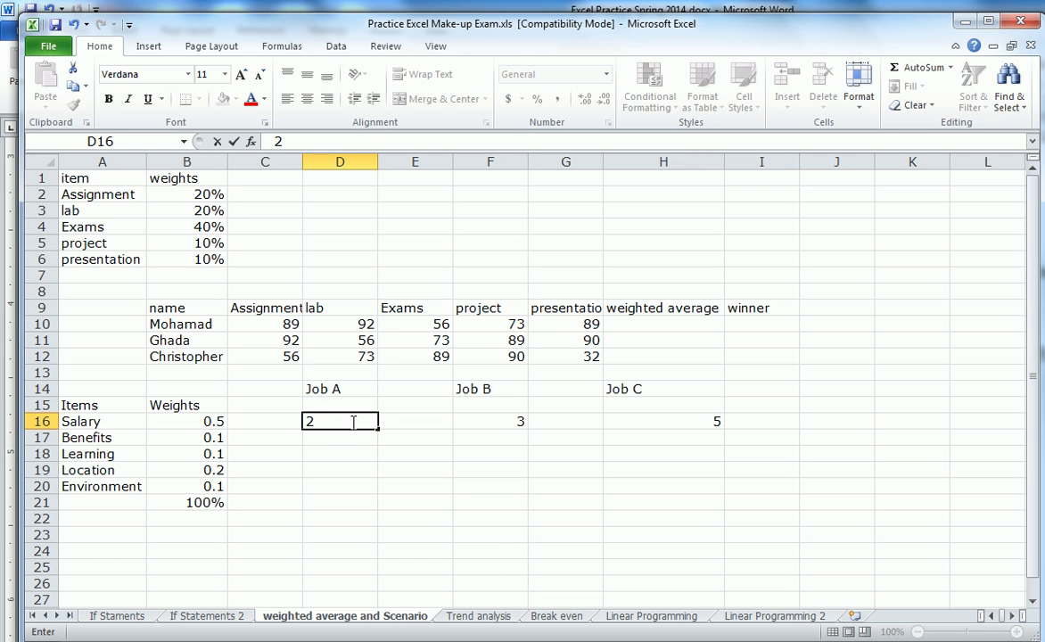
Enter the Benefits ratings in row 17: 5 for Job C, 2 for Job B and 3 for Job A
click(342, 438)
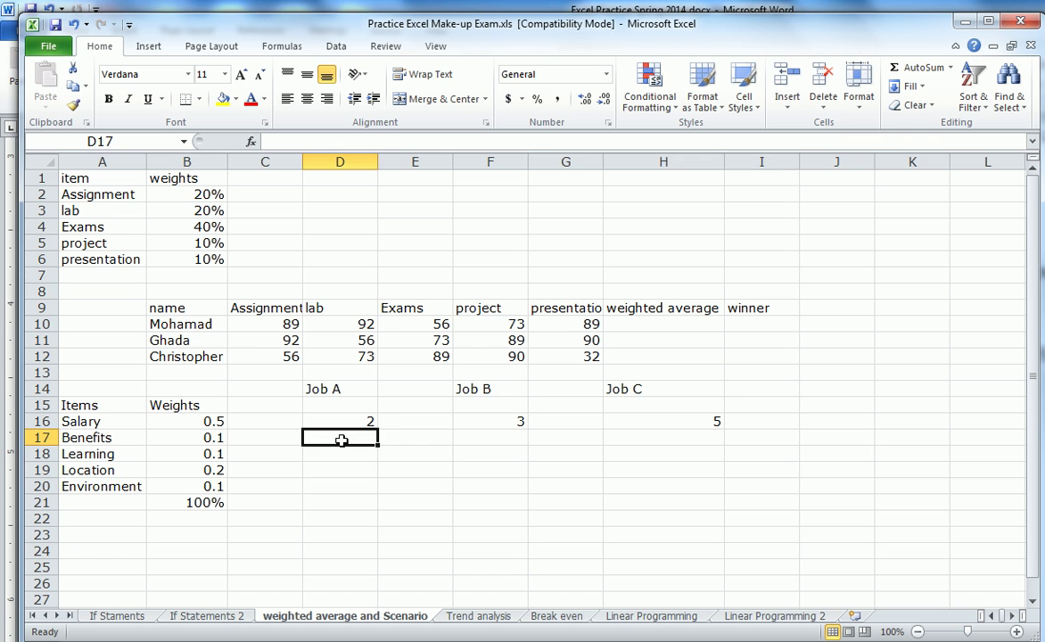
click(667, 441)
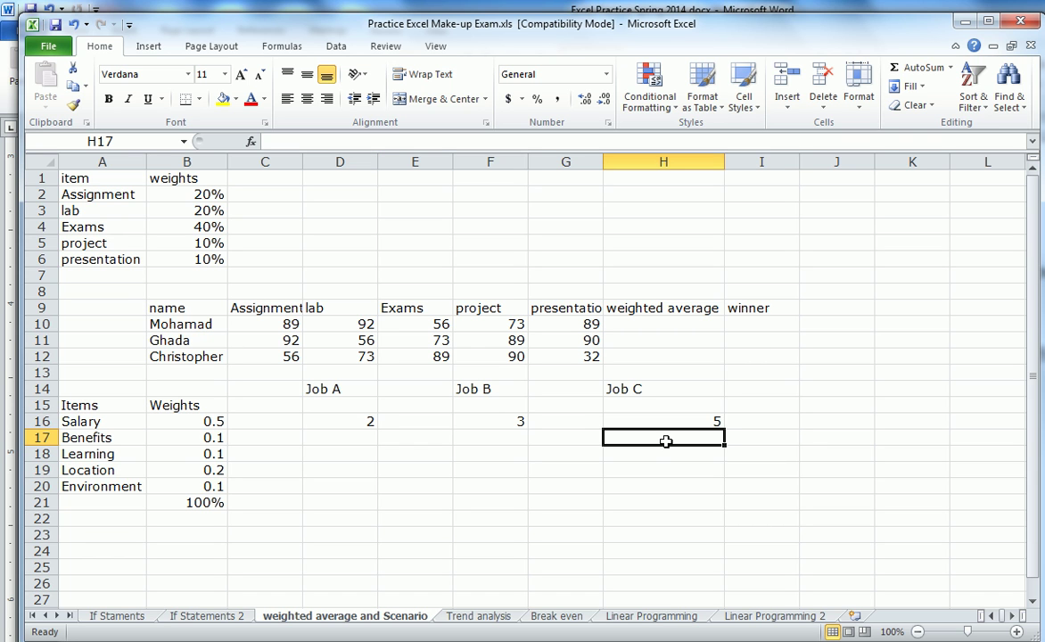
text(5)
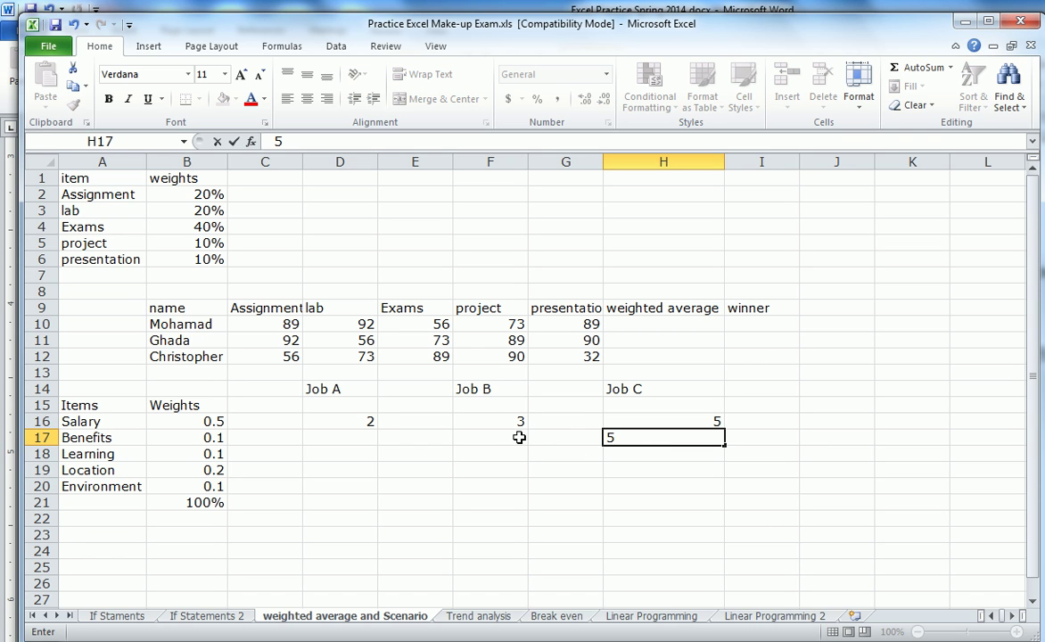
click(520, 437)
text(2)
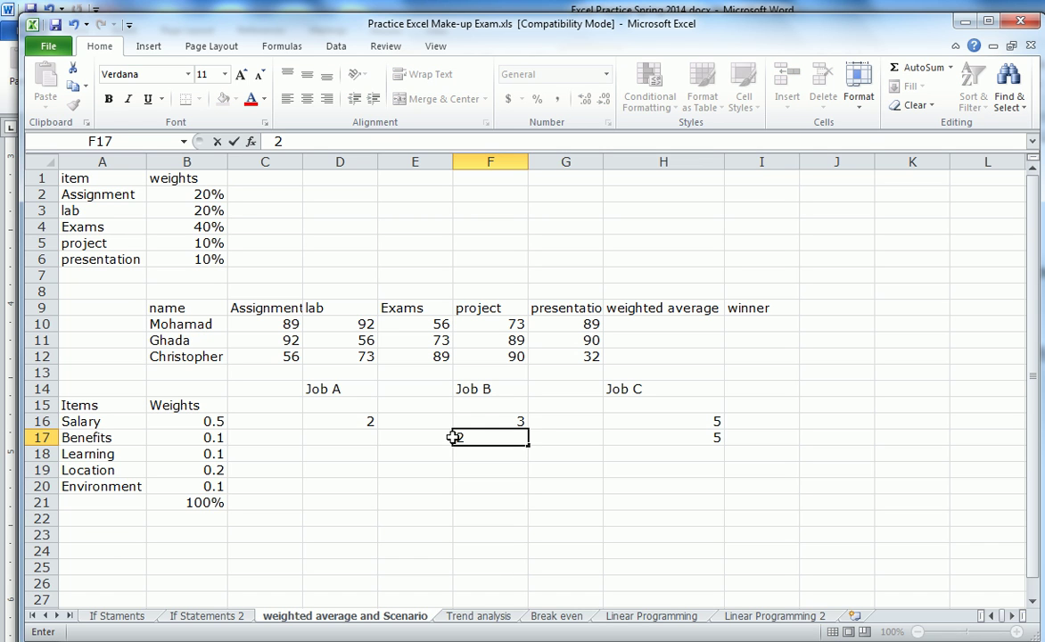
click(374, 438)
text(3)
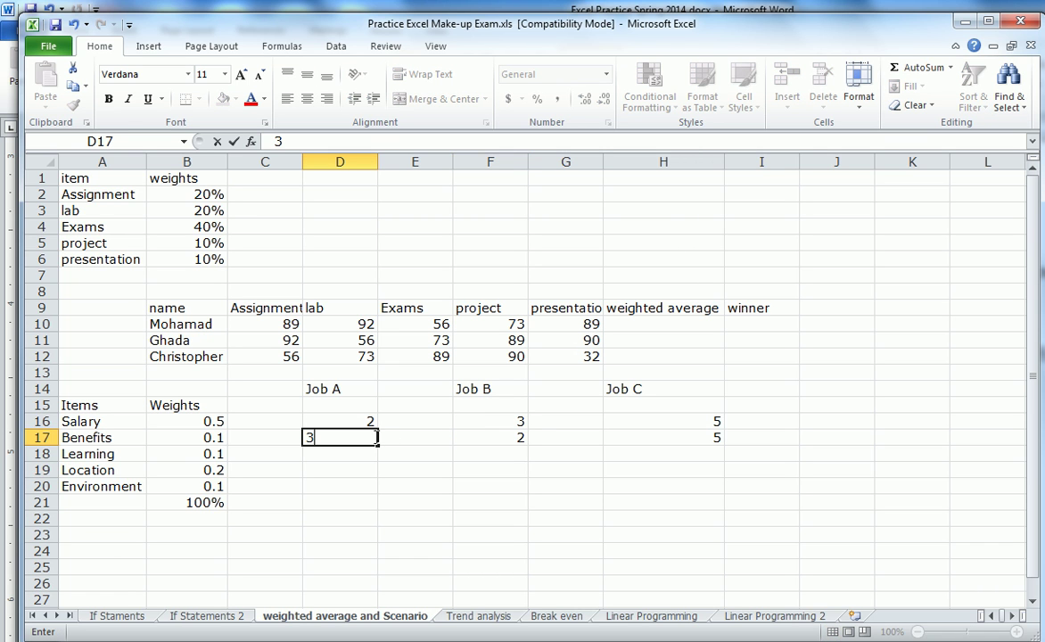
Enter the Learning ratings in row 18: 5 for Job B, 3 for Job C and 3 for Job A
click(348, 454)
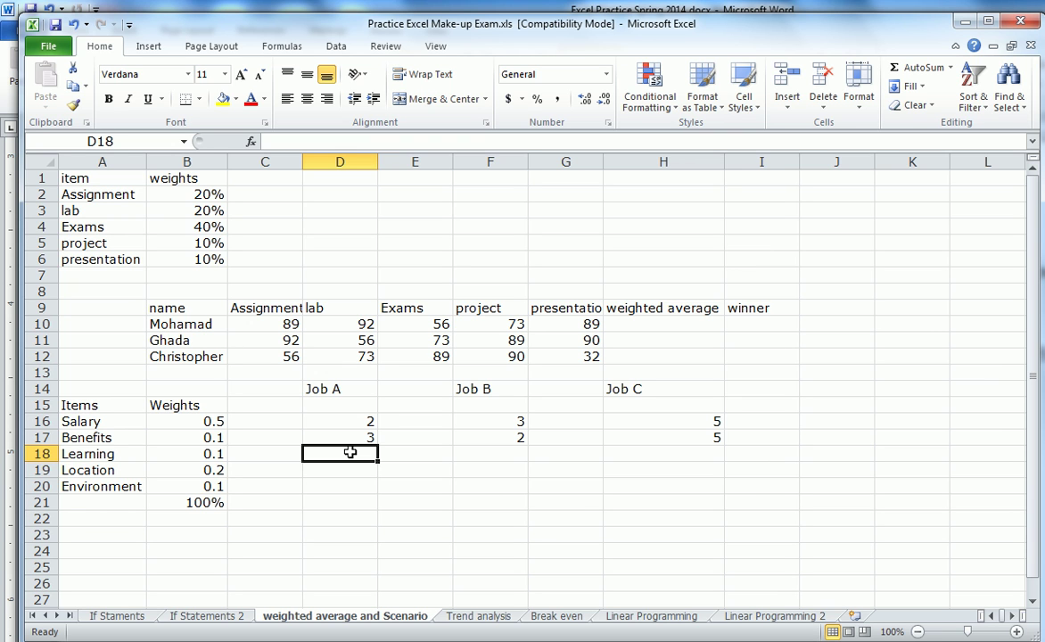
click(497, 453)
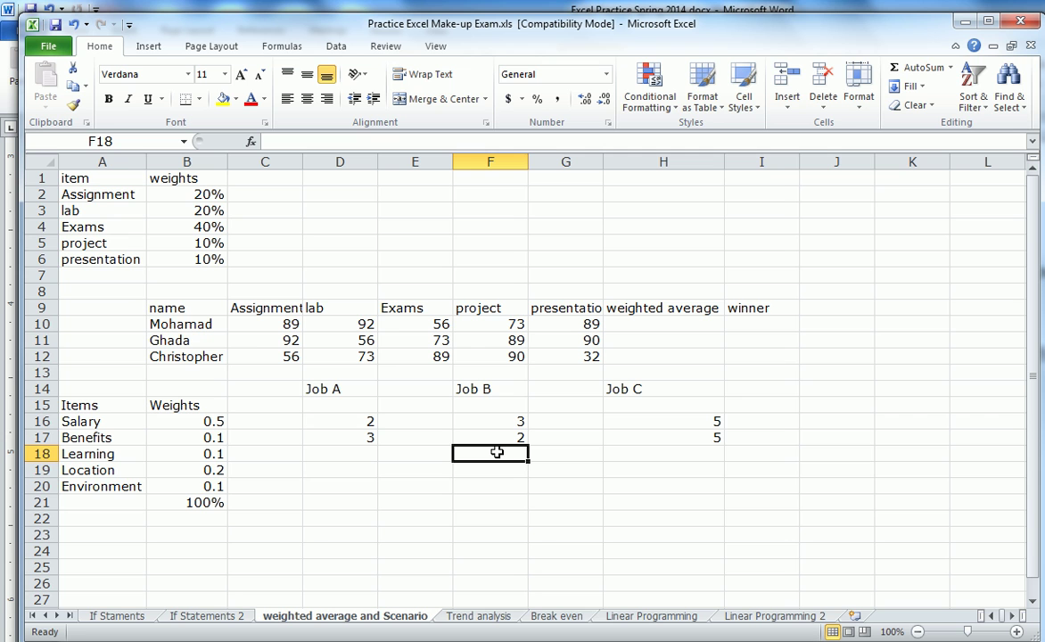
text(5)
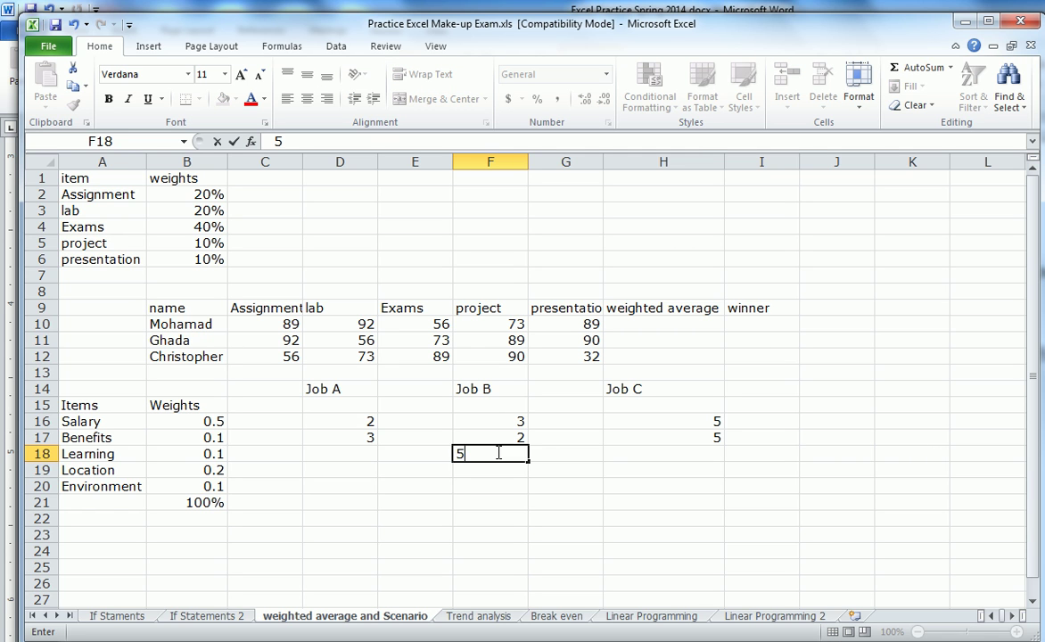
click(649, 457)
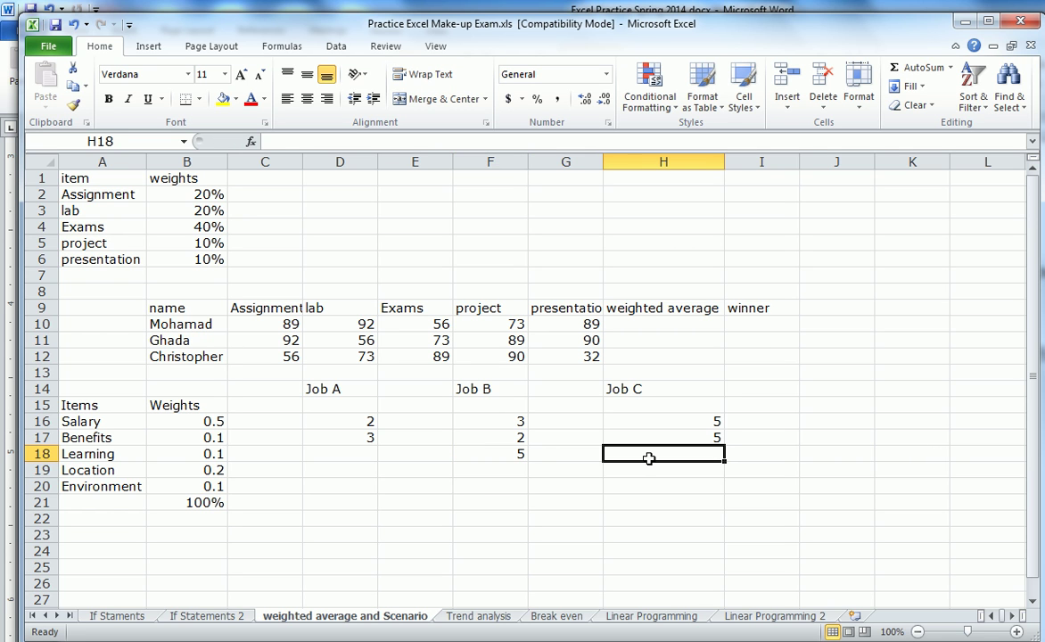
text(3)
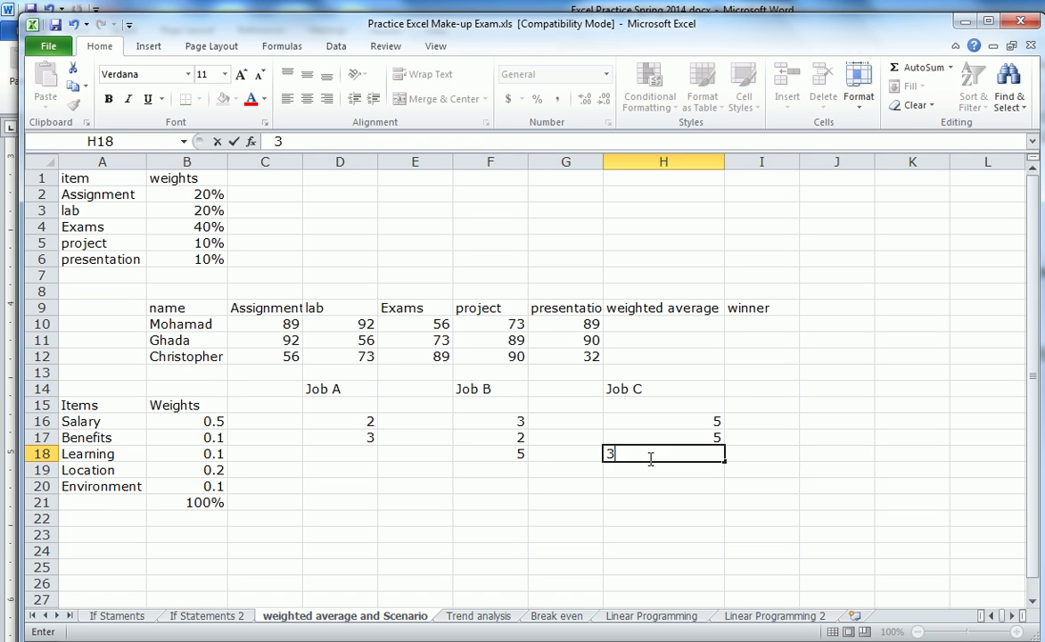
click(350, 455)
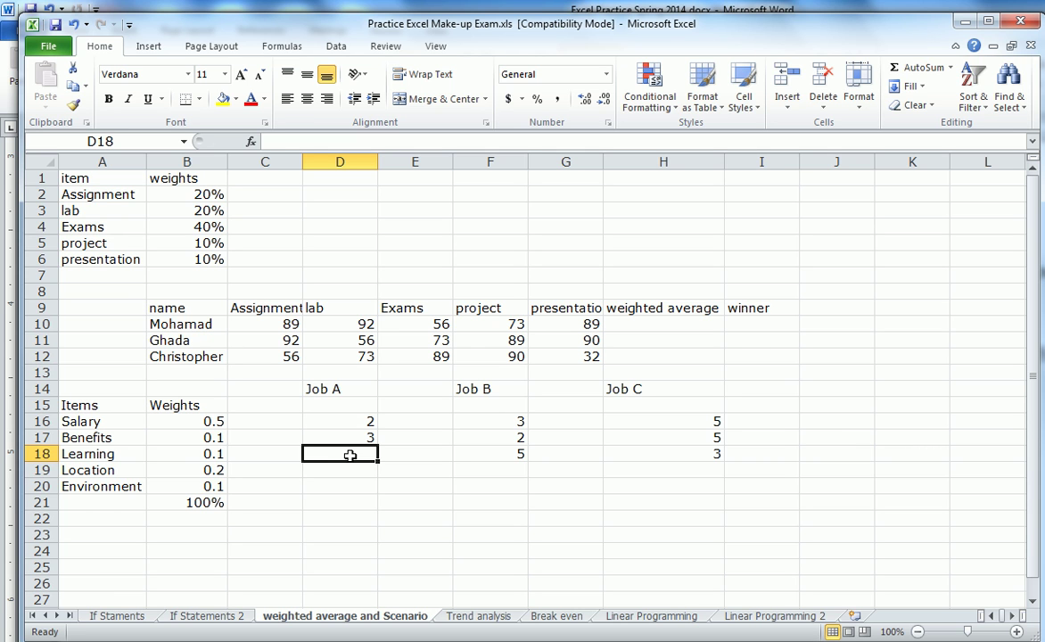
text(3)
Enter the Location ratings in row 19: 5 for Job A, 4 for Job B and 3 for Job C
click(350, 470)
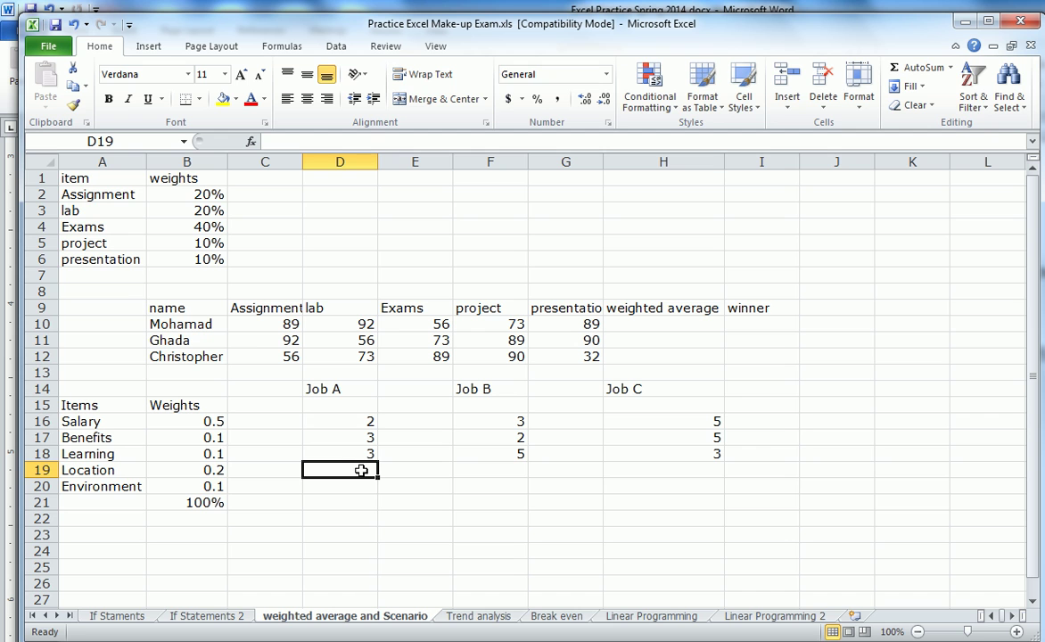
text(5)
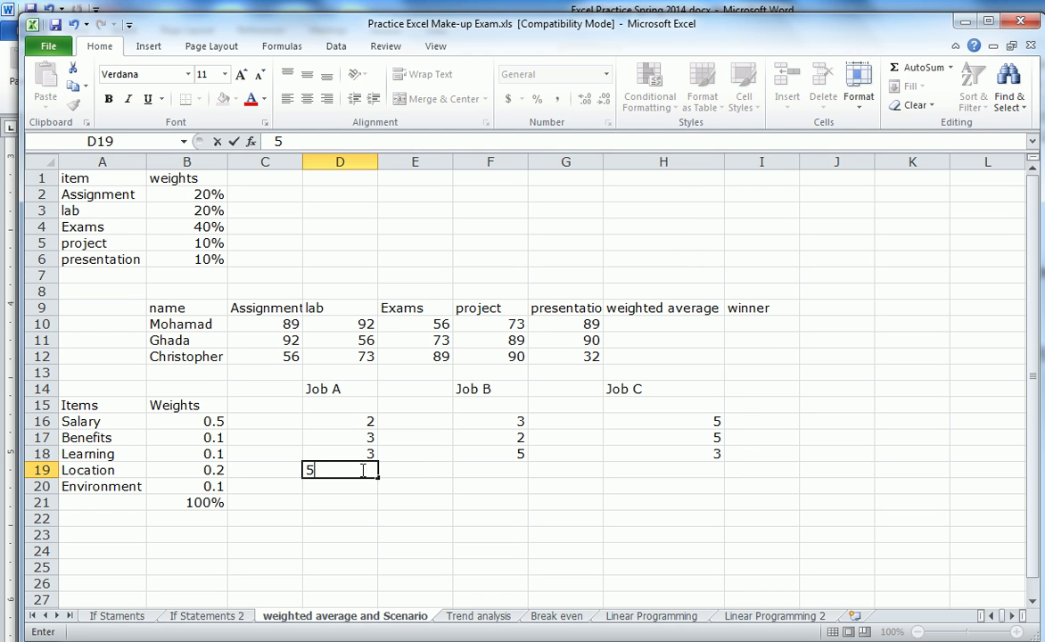
click(482, 470)
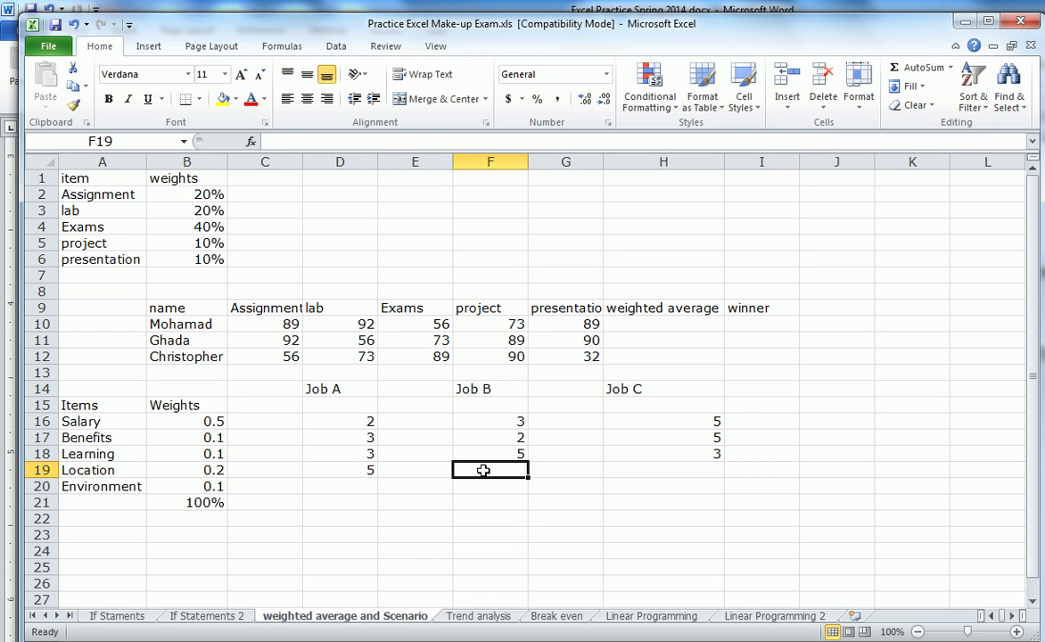
text(4)
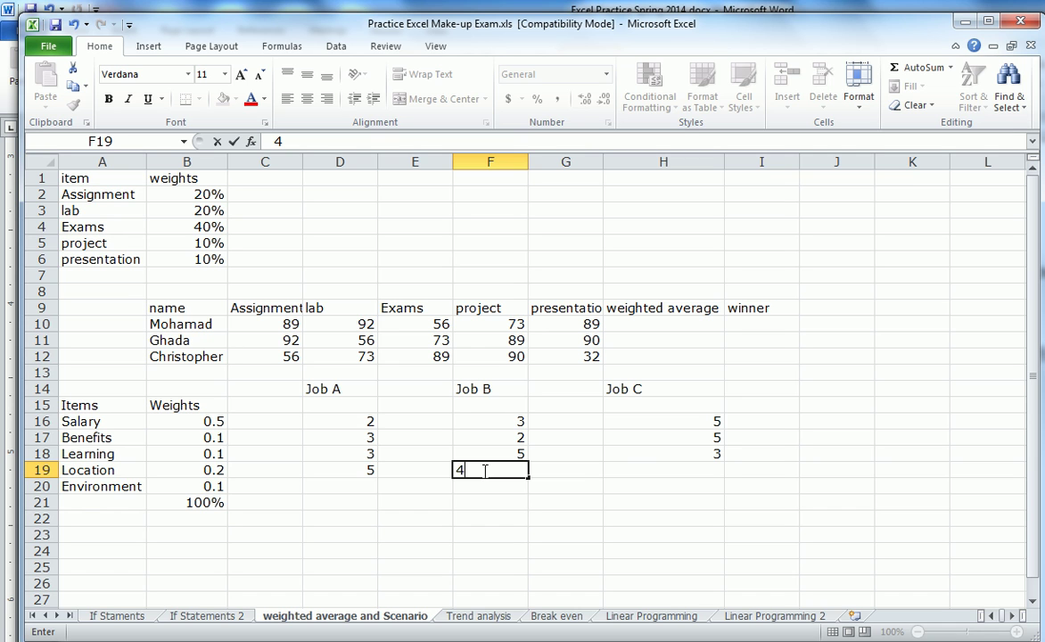
click(637, 472)
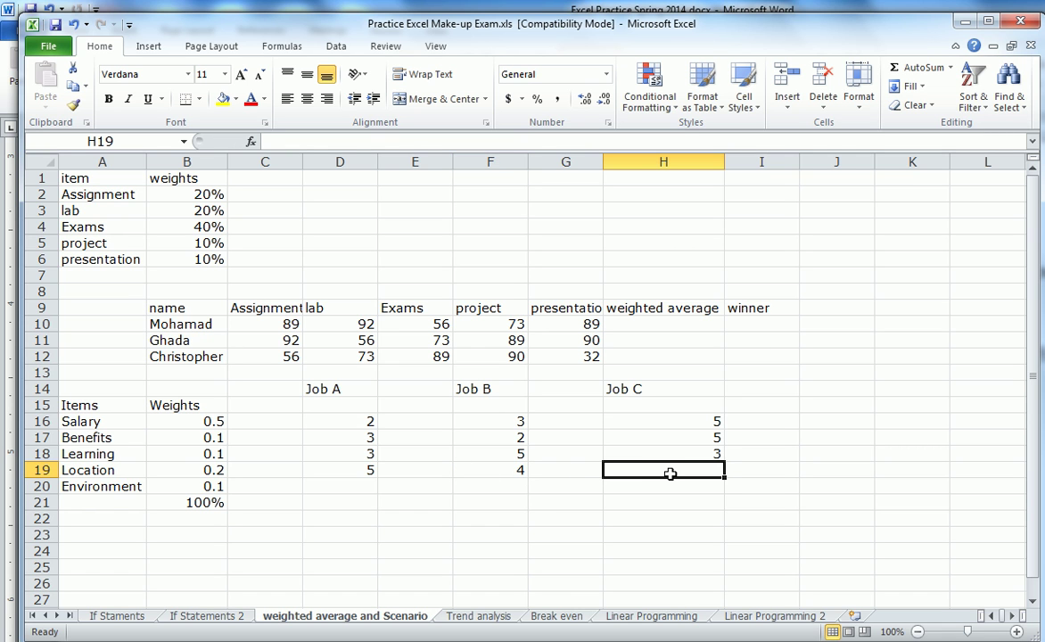
text(3)
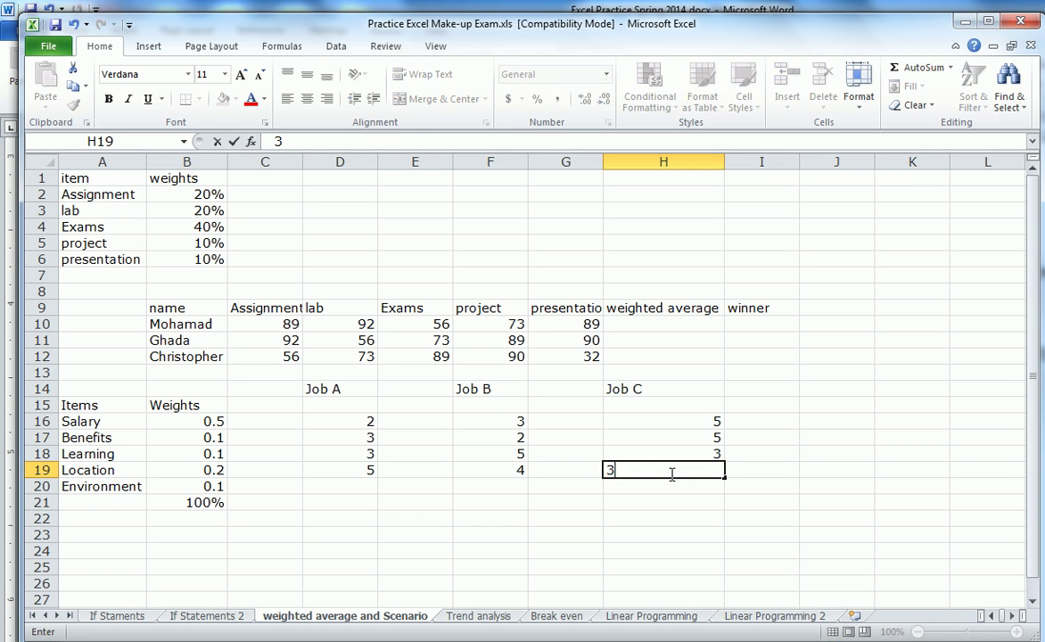
Enter the Environment ratings in row 20: 5 for Job C, 4 for Job B and 4 for Job A
click(345, 485)
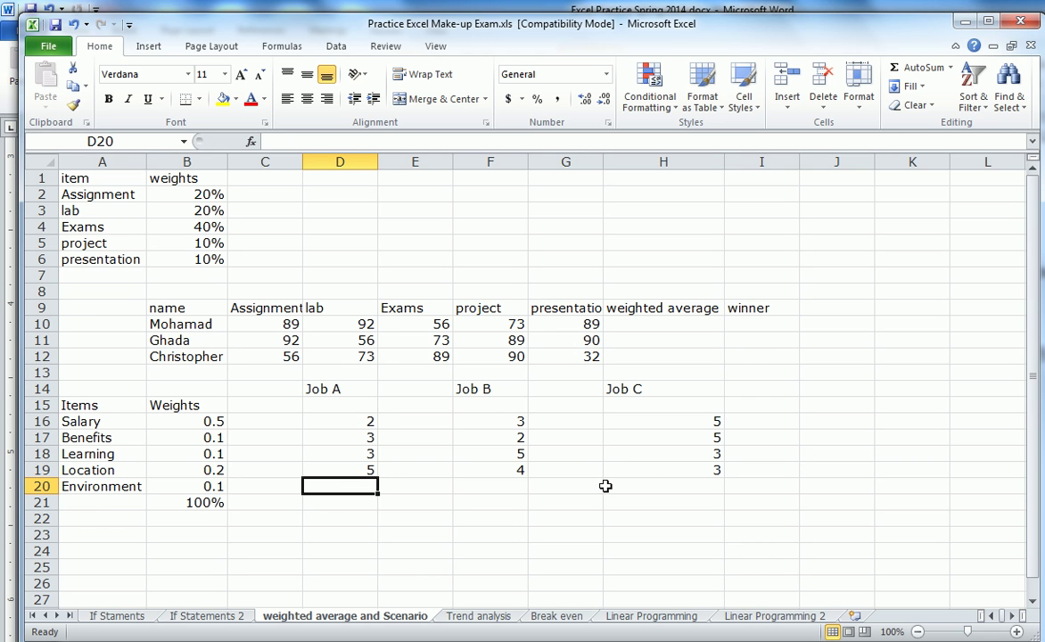
click(698, 487)
text(5)
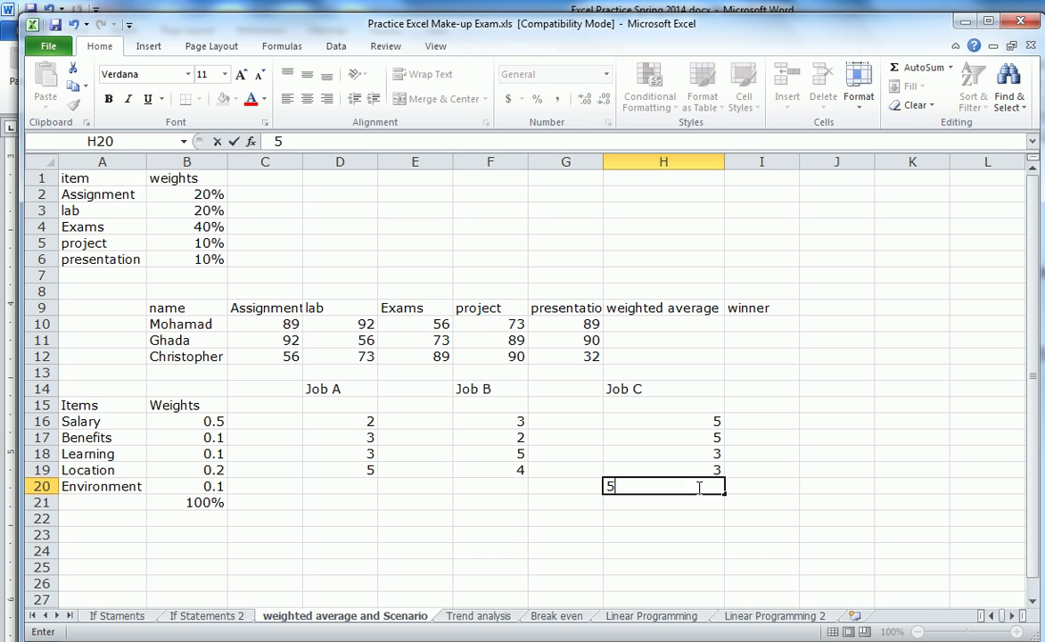
click(517, 488)
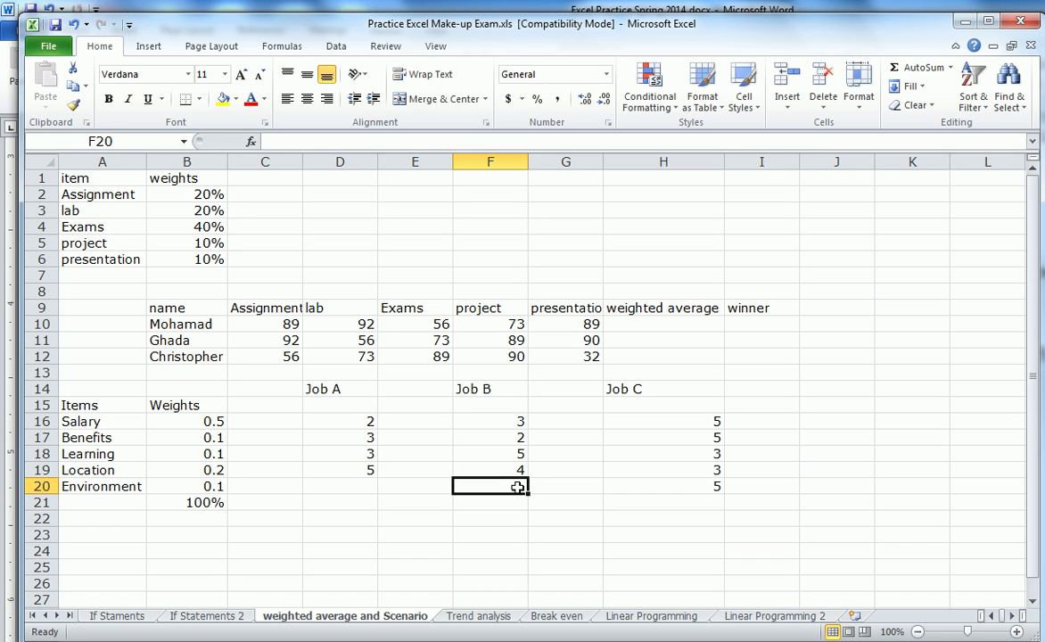
text(4)
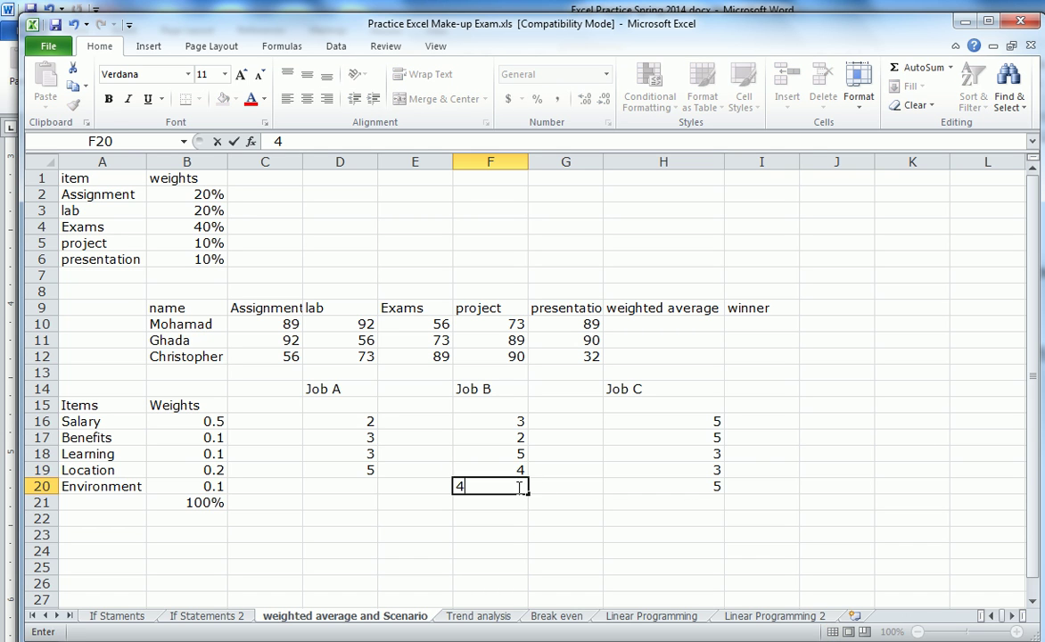
click(357, 491)
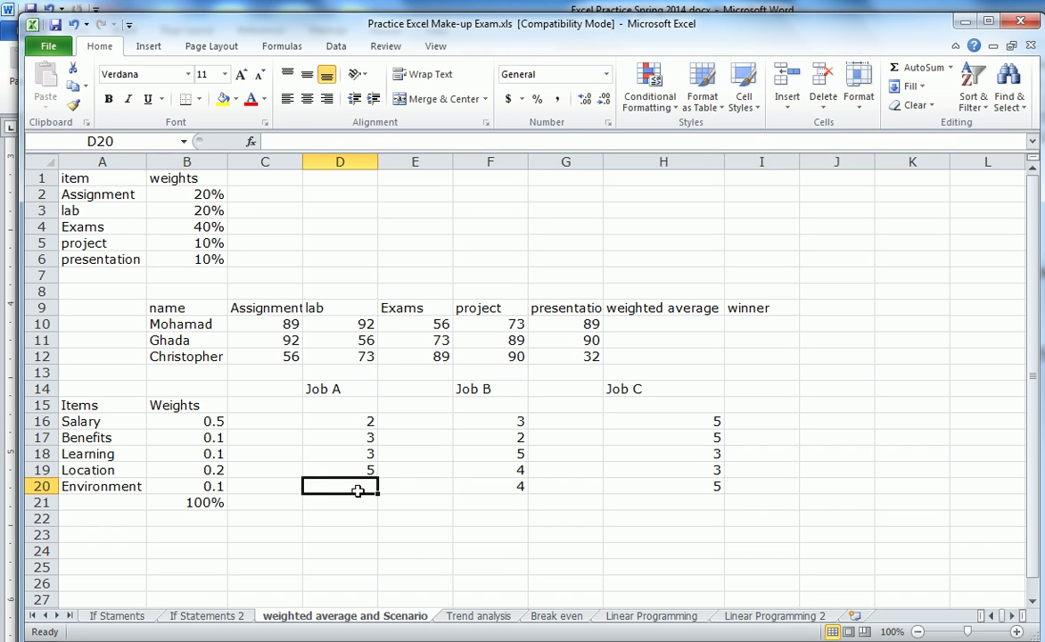
text(4)
click(368, 516)
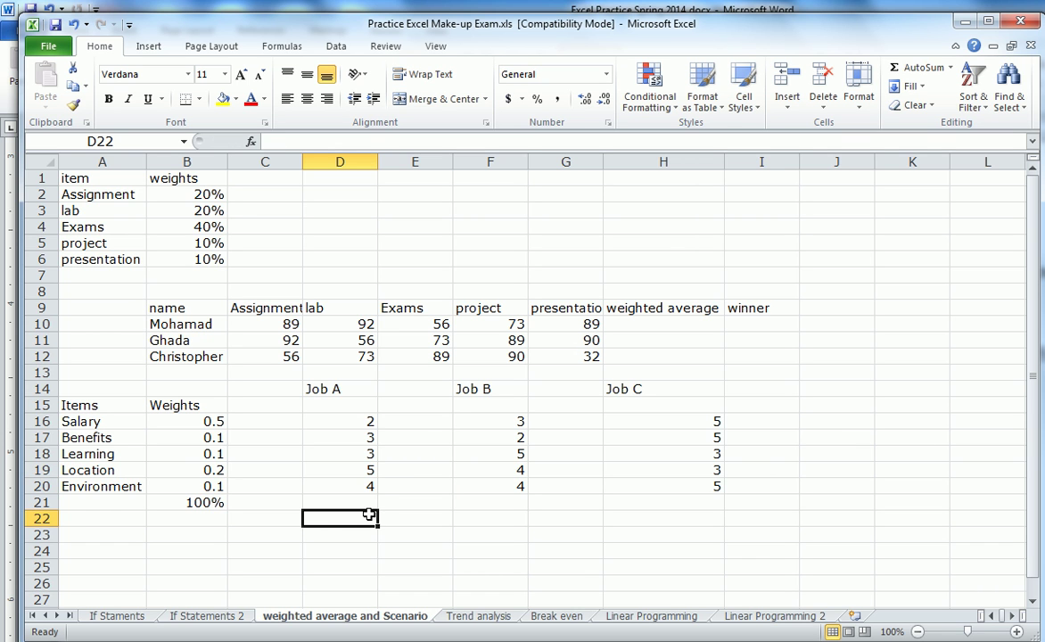
Begin the weighted average formula in H10 with the assignment score times its fixed weight, =C10*$B$2+
drag(1033, 410, 1033, 410)
click(677, 327)
text(=)
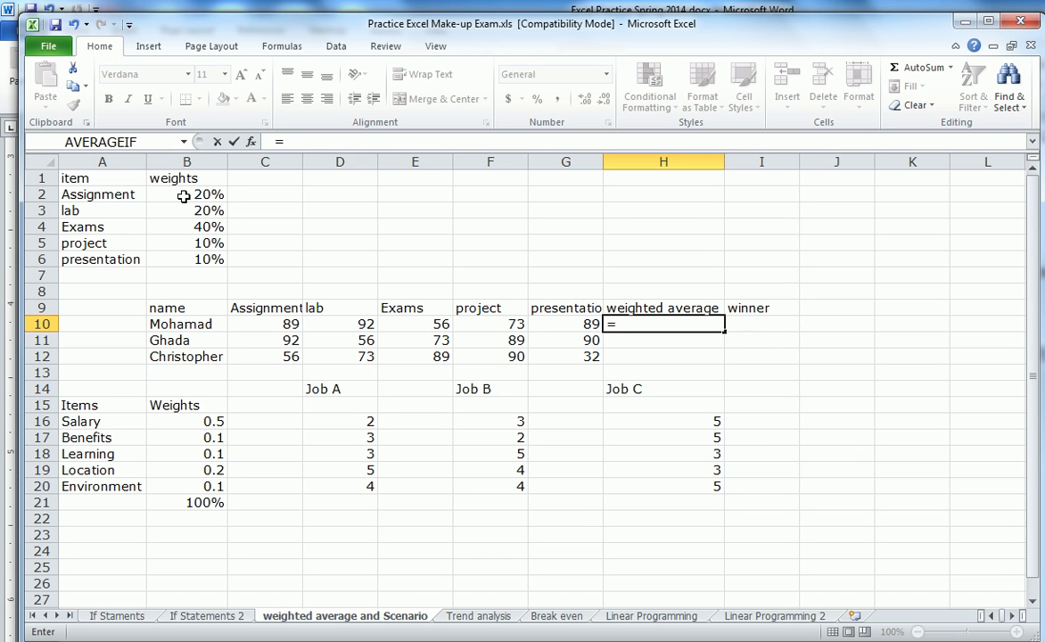
click(294, 327)
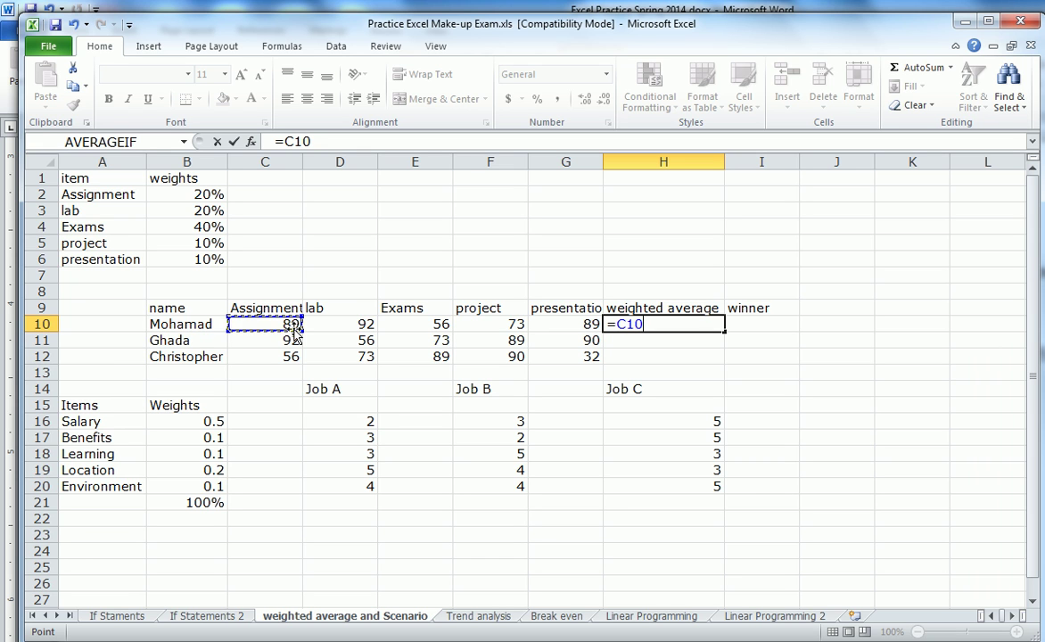
text(*)
click(210, 195)
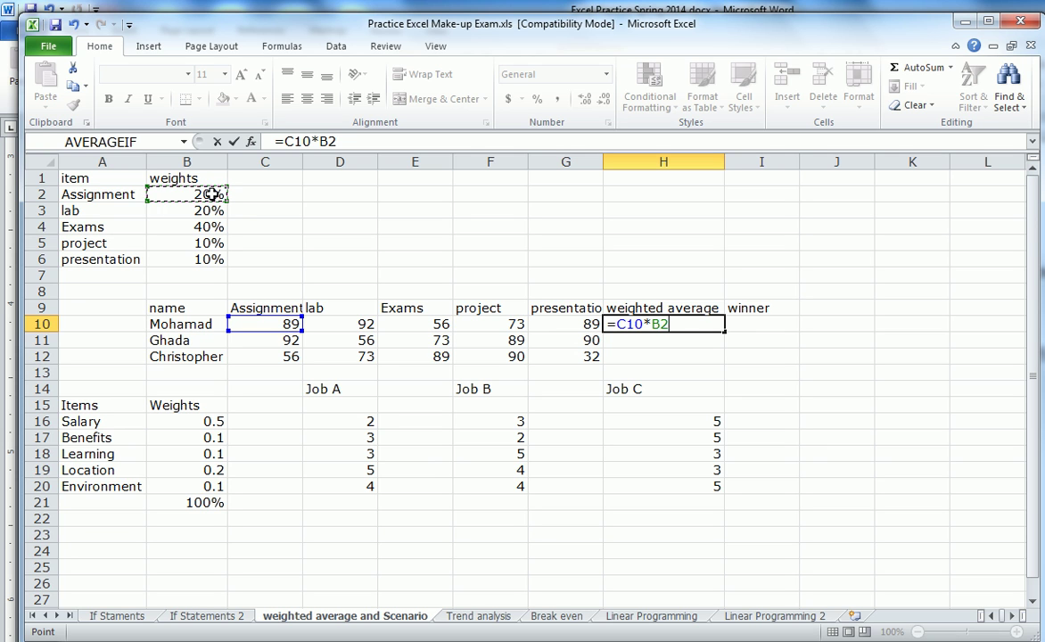
click(339, 141)
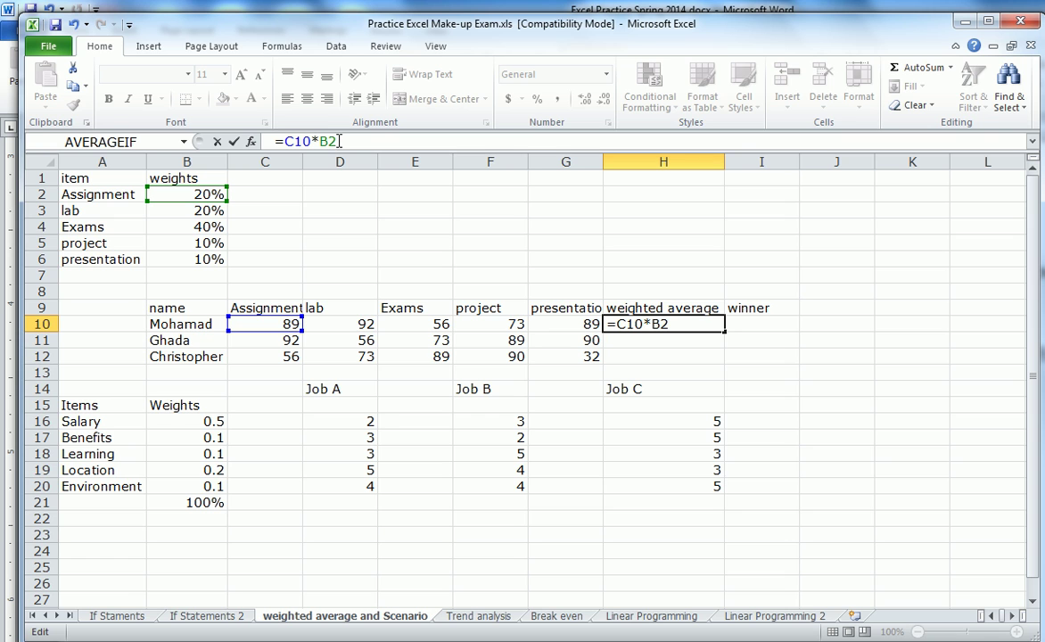
key(F4)
text(+)
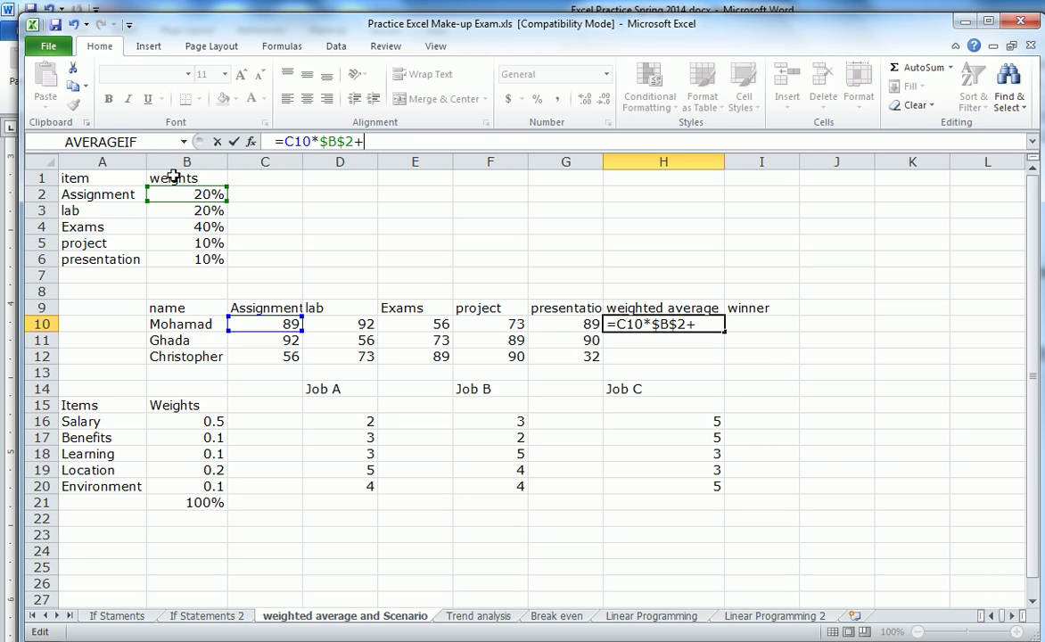
Extend the H10 formula with the lab and exam terms using absolute weight references, D10*$B$3+E10*$B$4+
click(340, 325)
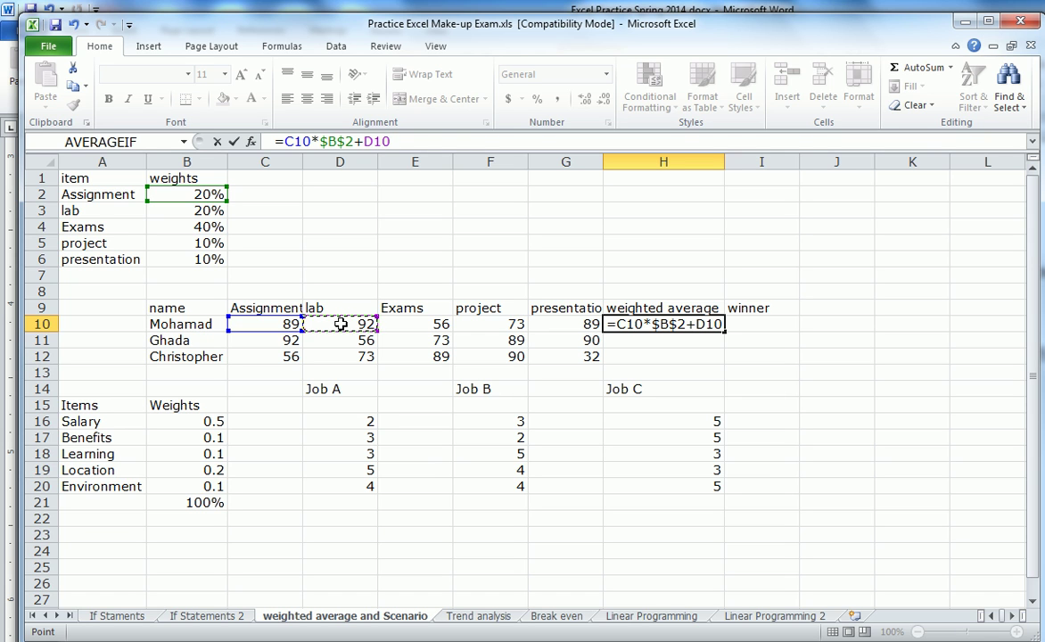
text(*)
click(213, 210)
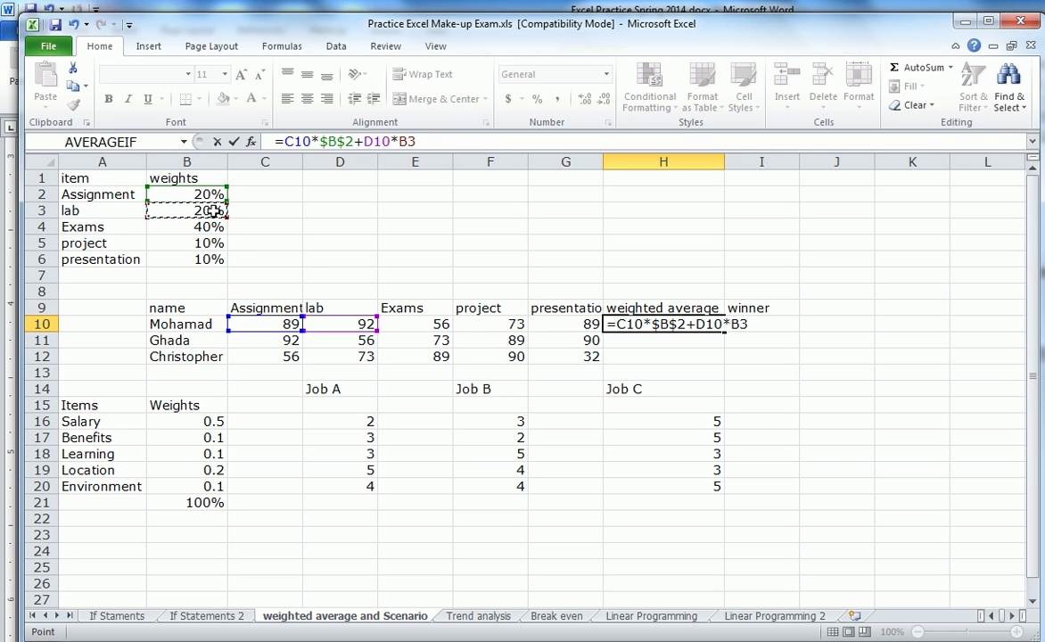
key(F4)
text(+)
click(437, 326)
text(*)
click(213, 228)
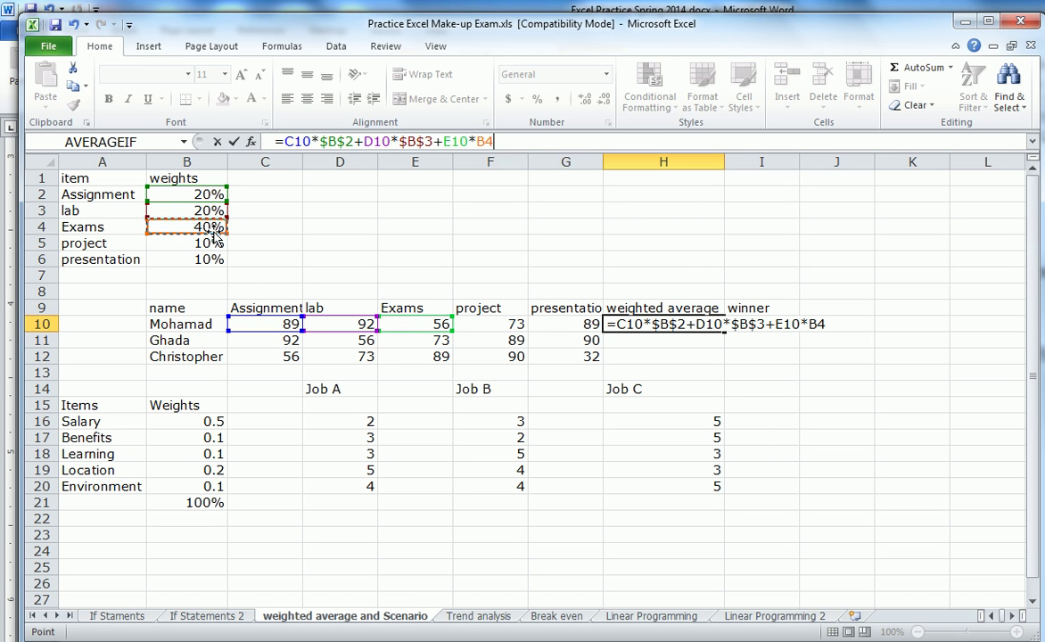
key(F4)
text(+)
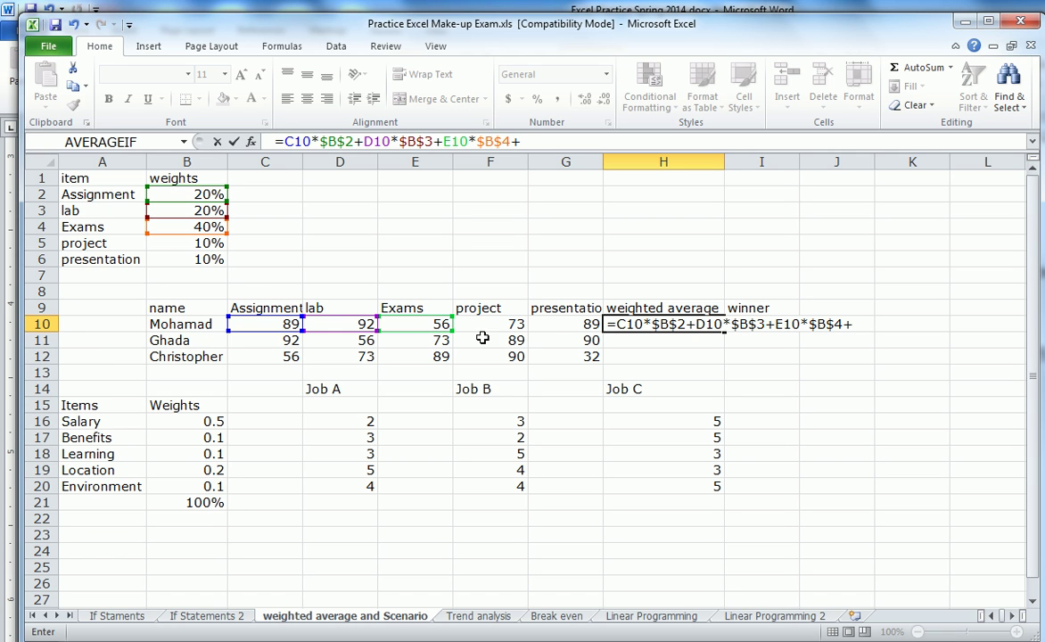
Complete the H10 formula with the project and presentation terms, F10*$B$5+G10*$B$6
click(515, 324)
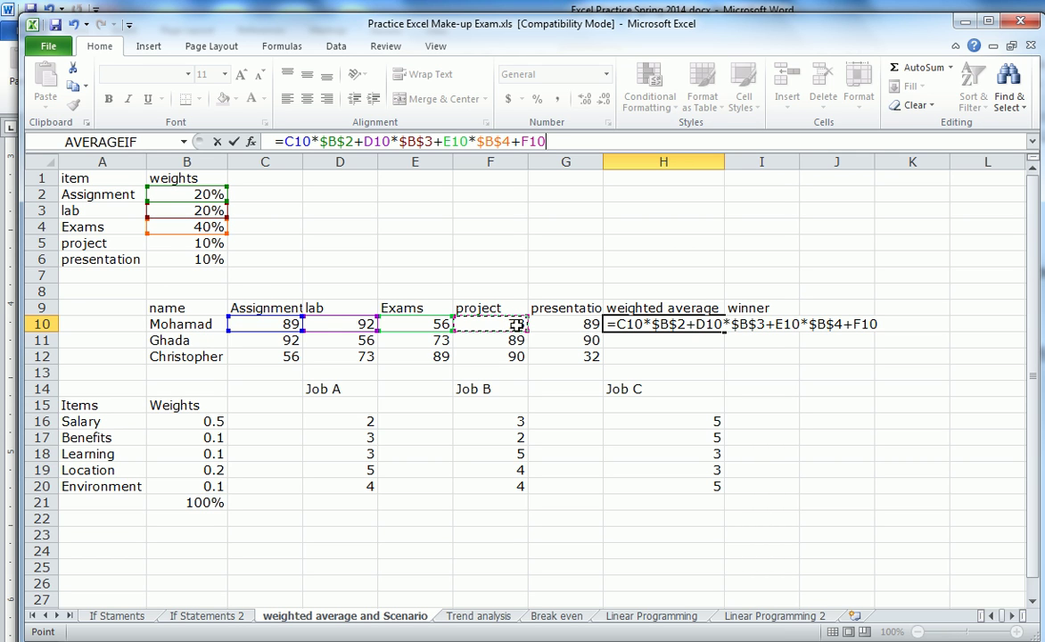
text(*)
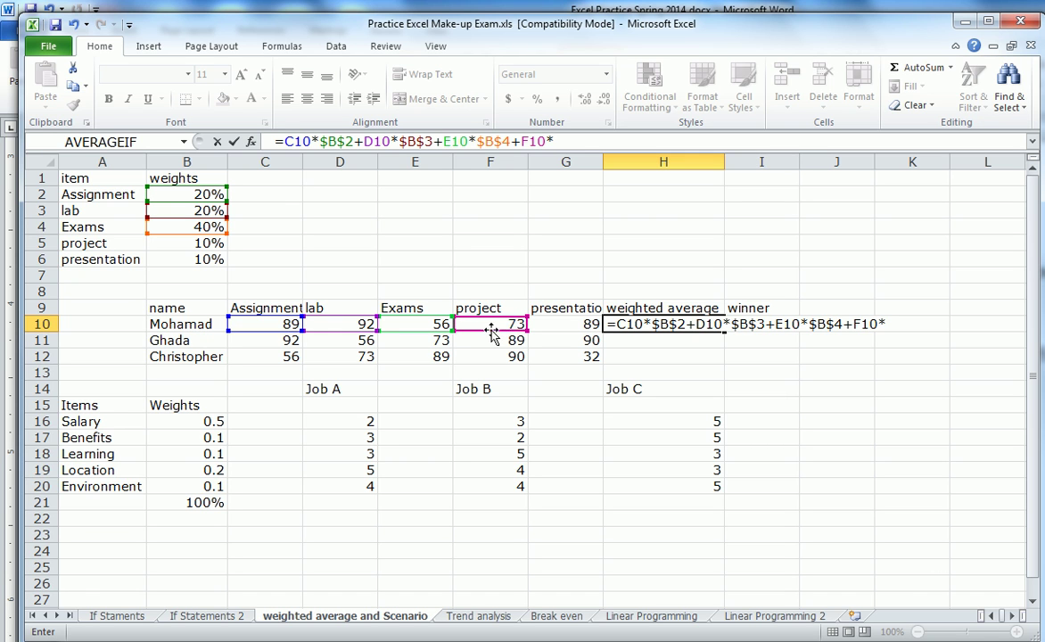
click(206, 244)
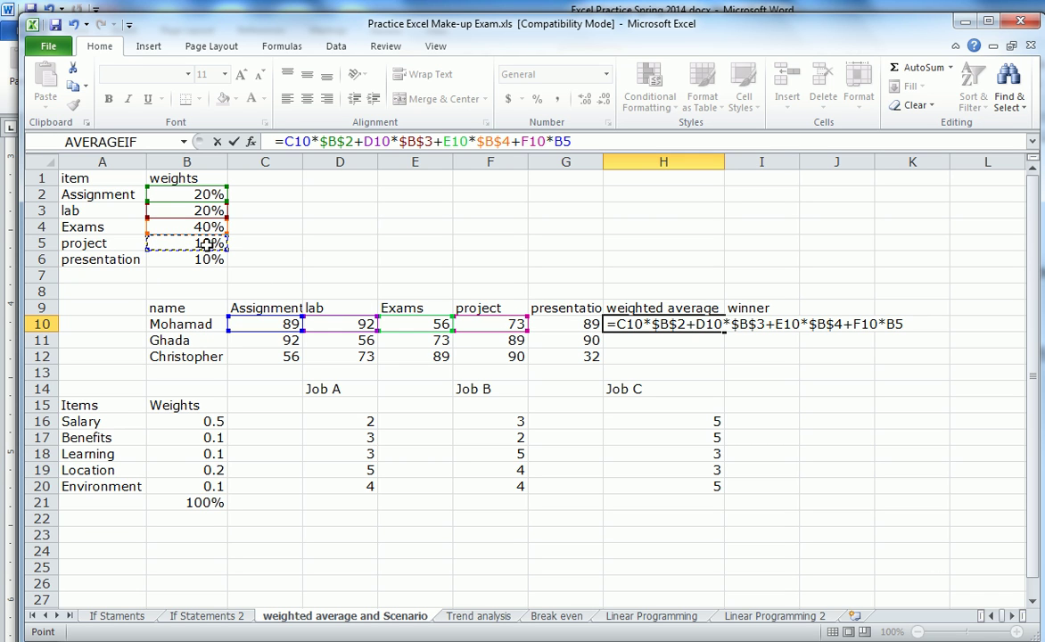
key(F4)
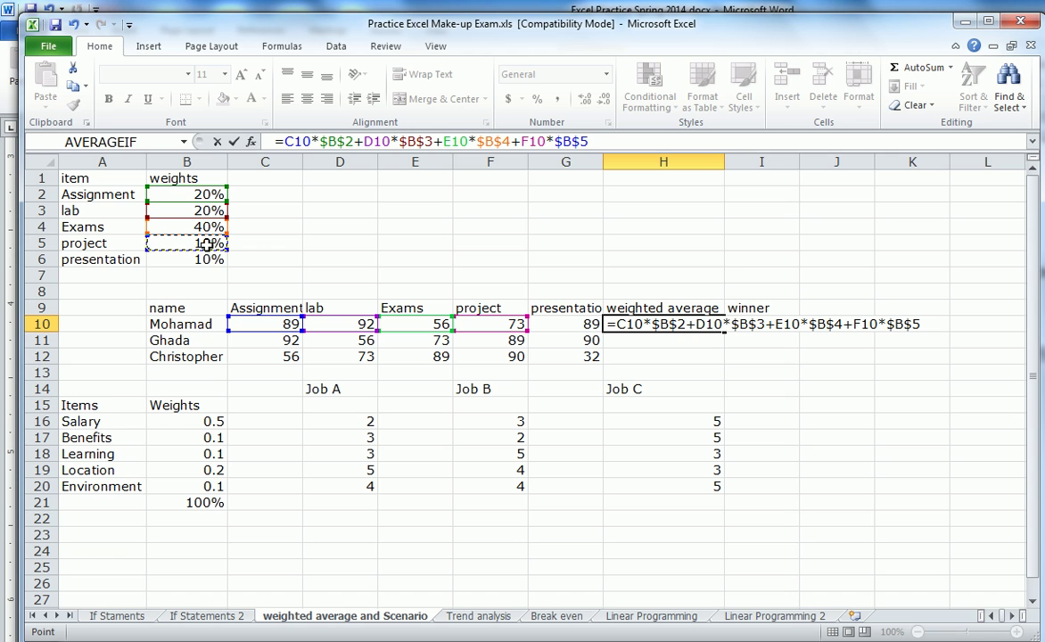
text(+)
click(574, 325)
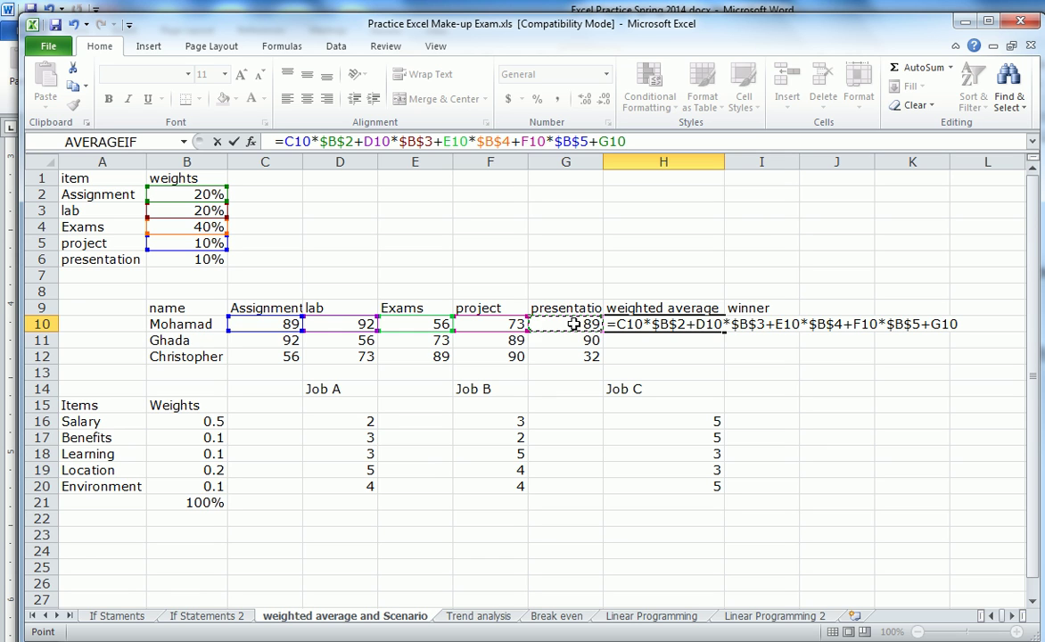
text(*)
click(204, 258)
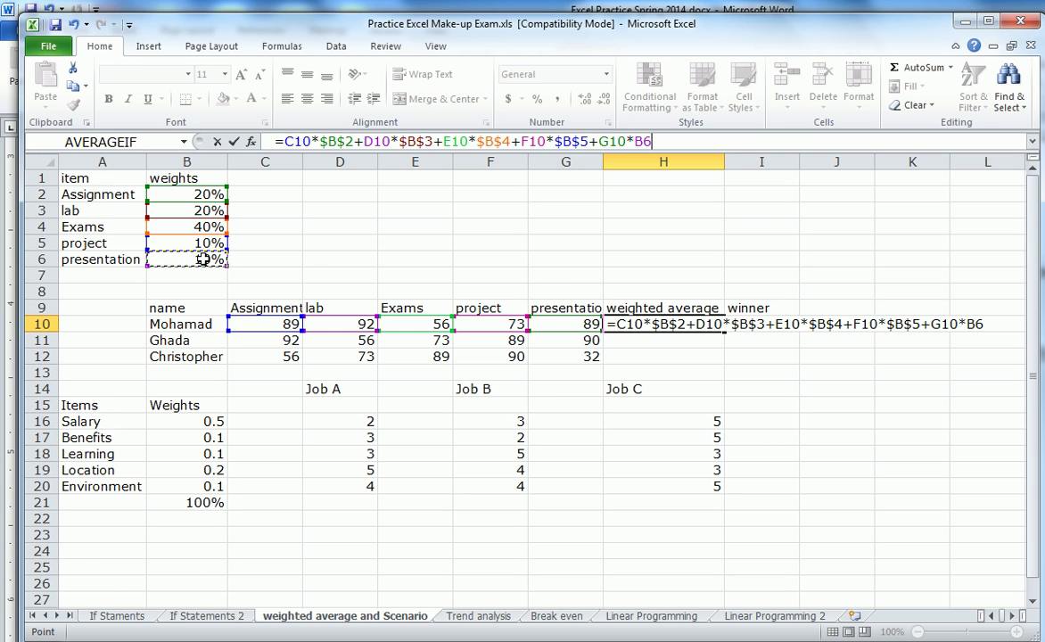
key(F4)
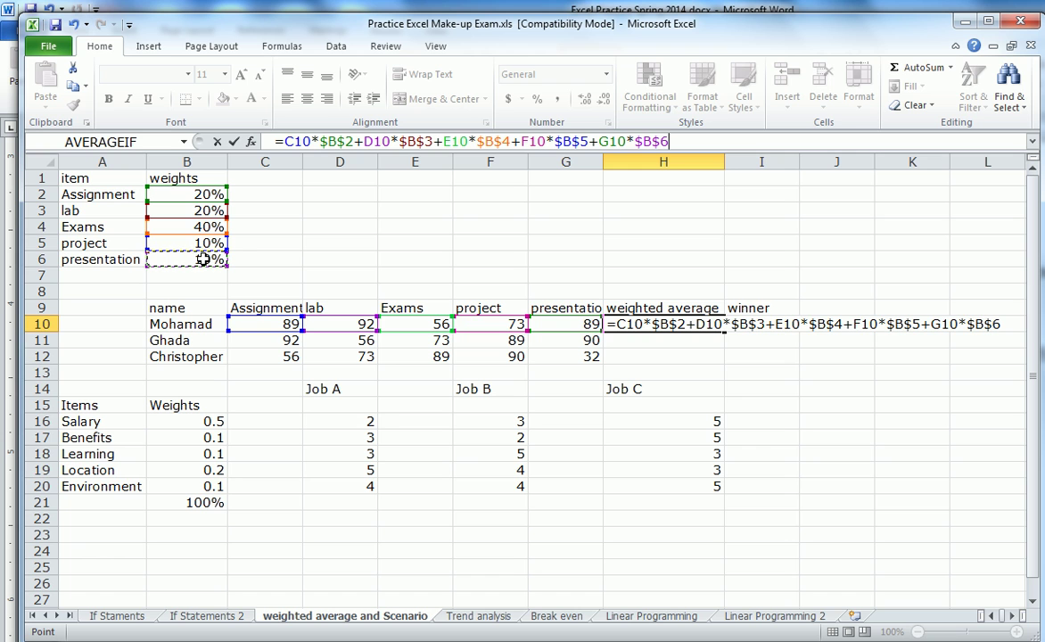
key(Return)
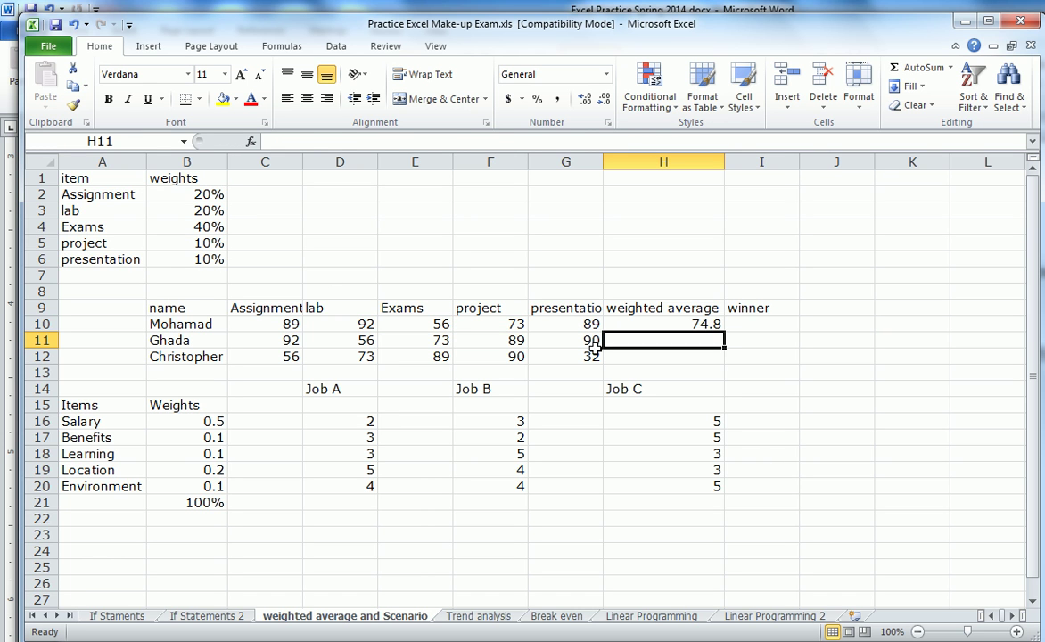
Copy the weighted average formula from H10 down through H12 for the other two students
click(685, 323)
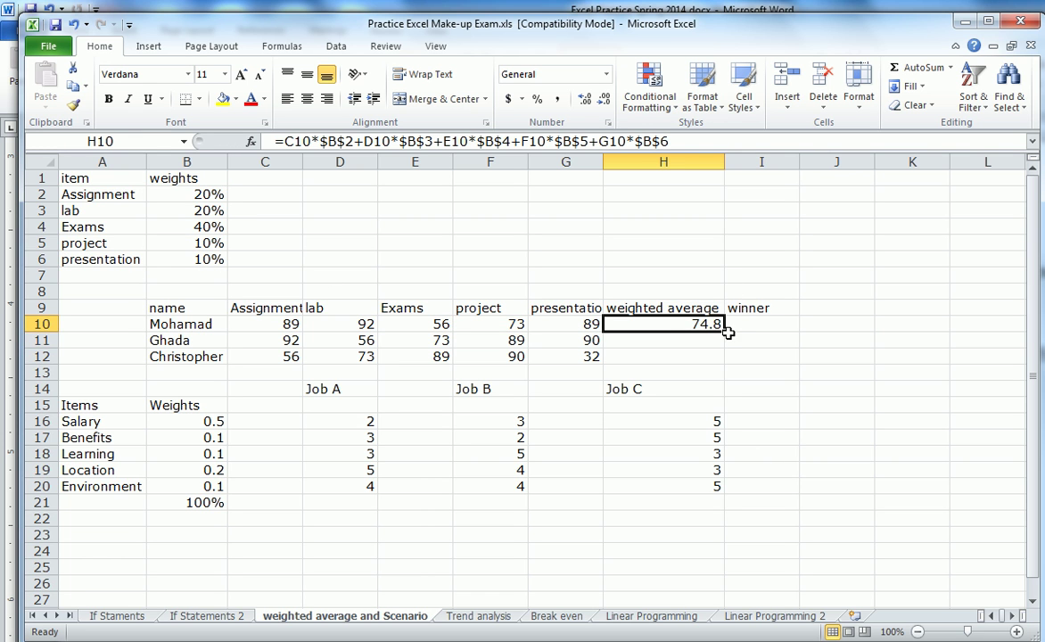
drag(725, 332, 727, 363)
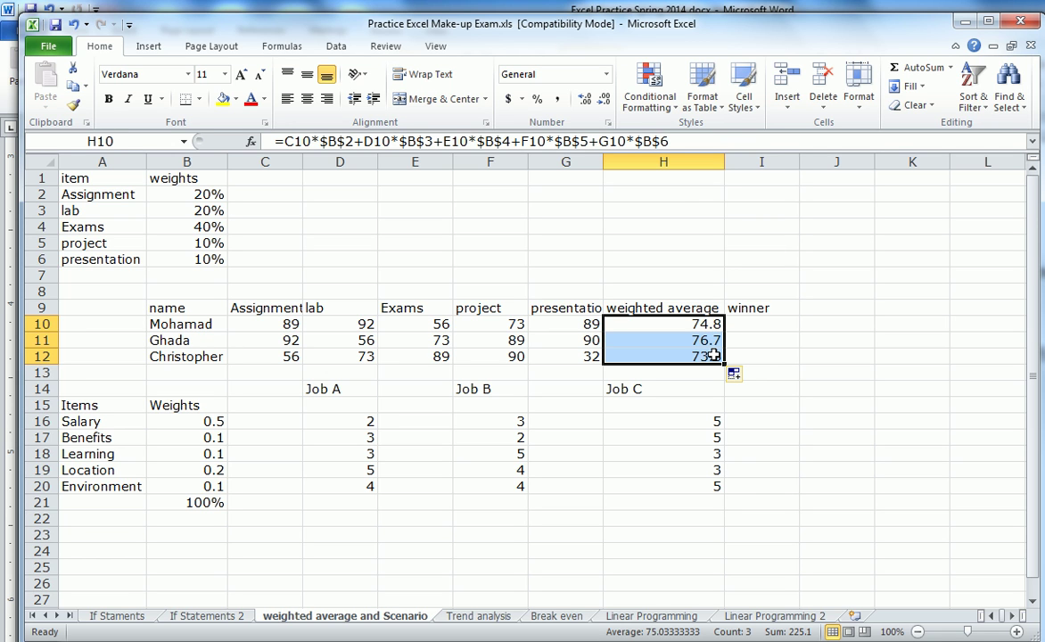
Begin an IF formula in I10 that tests whether H10 equals the highest weighted average, =IF(H10=MAX(H10:H12)
click(757, 327)
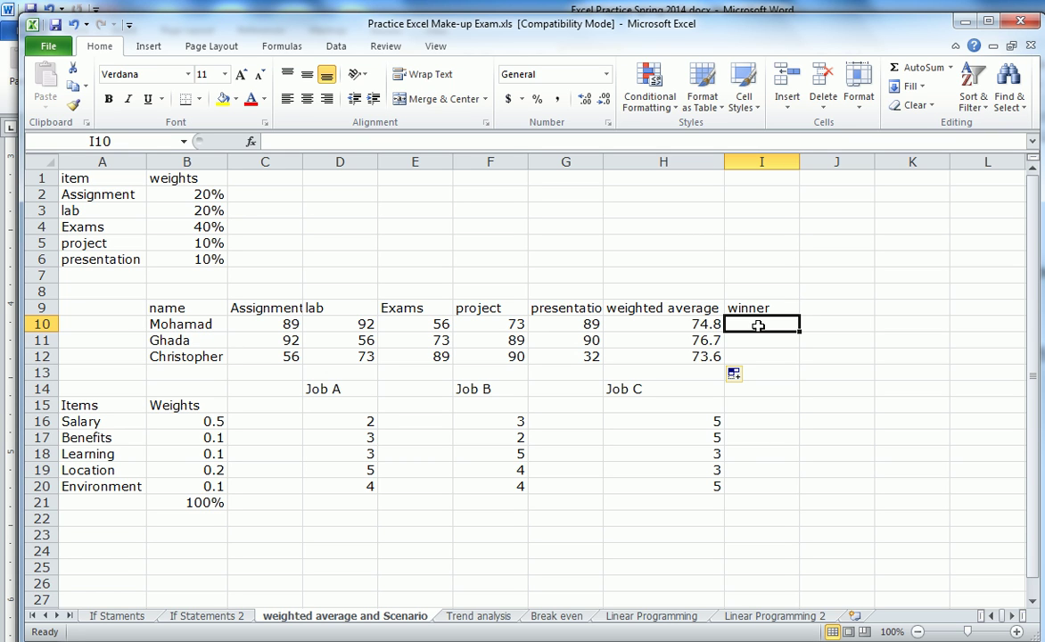
text(=)
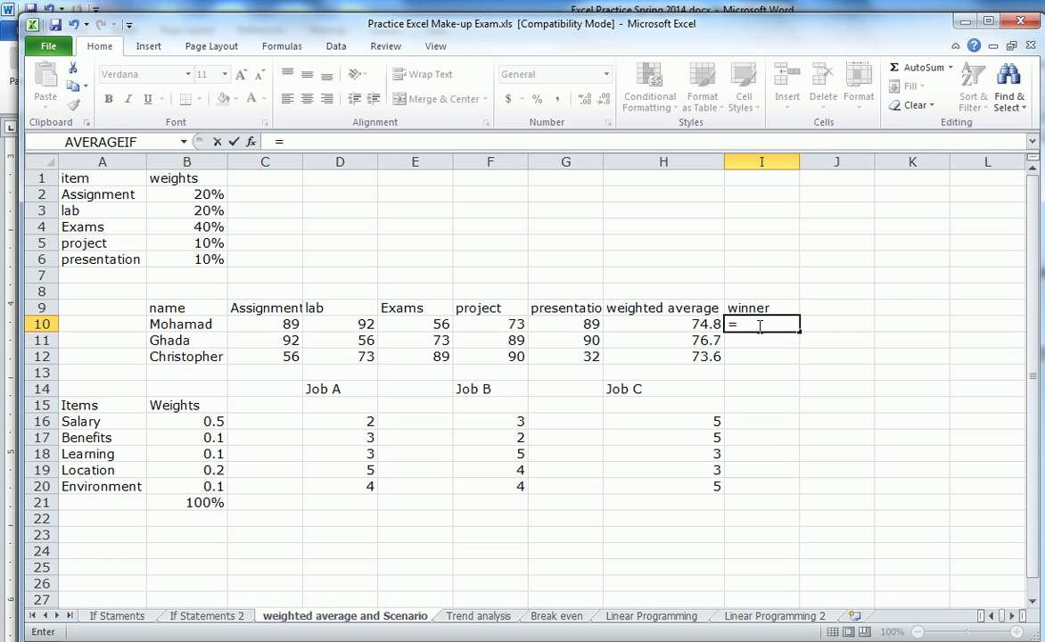
text(IF)
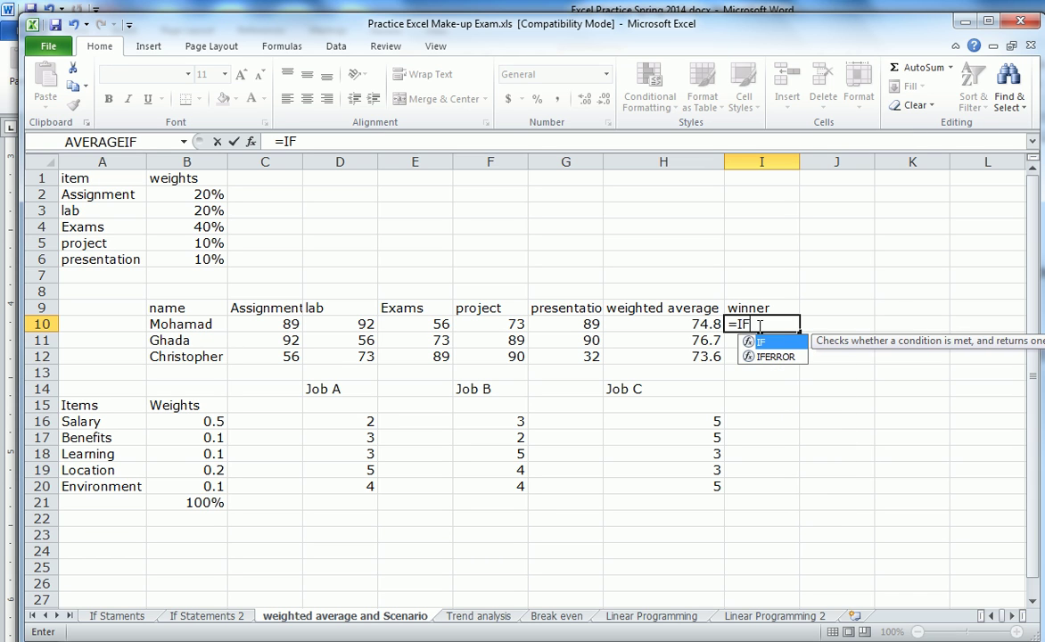
text(()
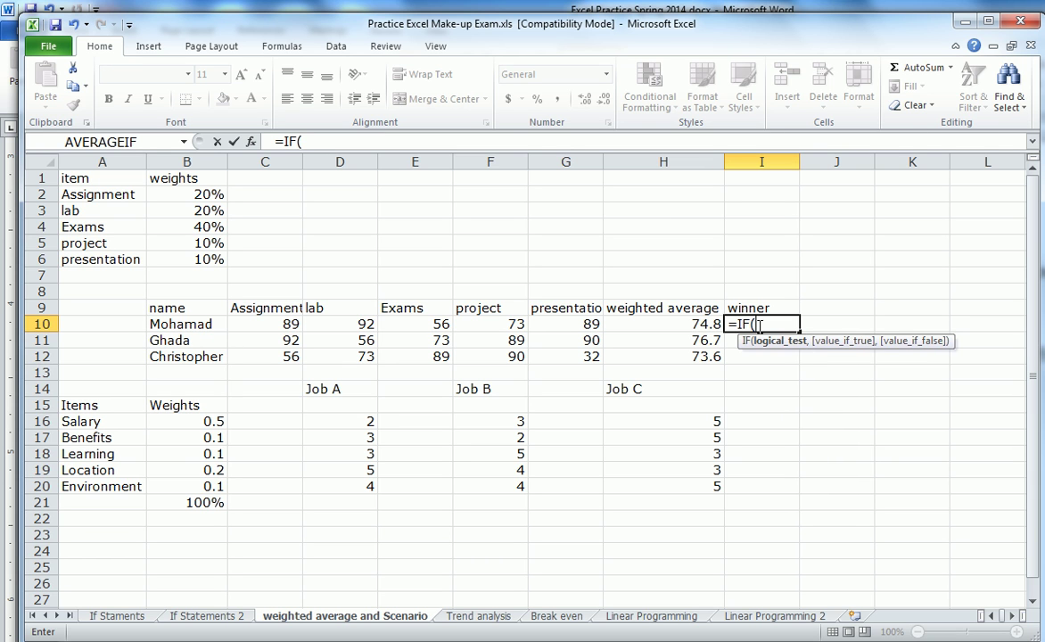
click(704, 323)
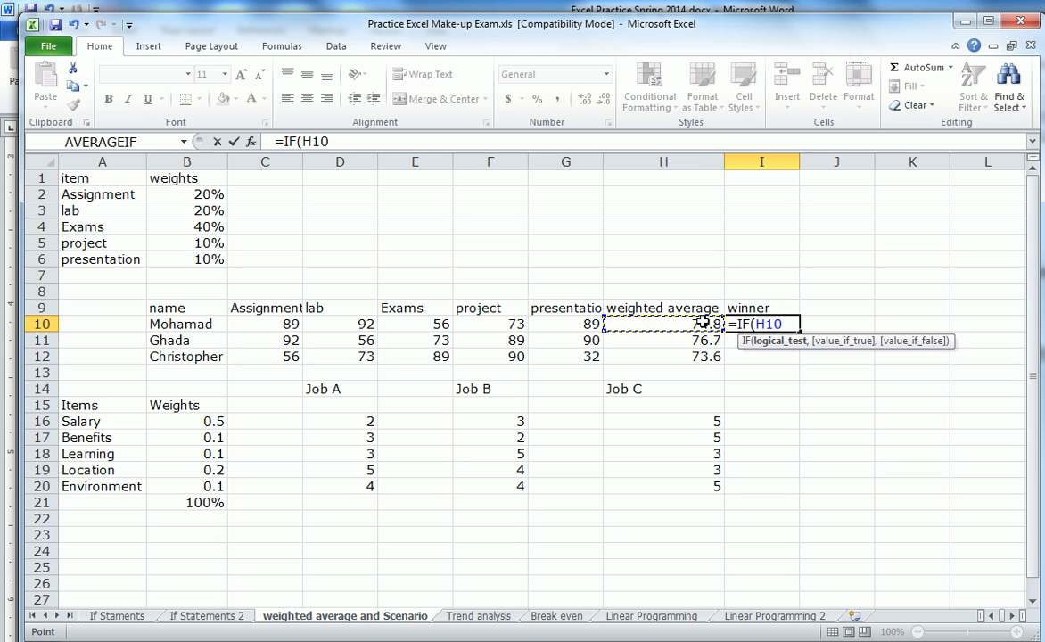
text(=MA)
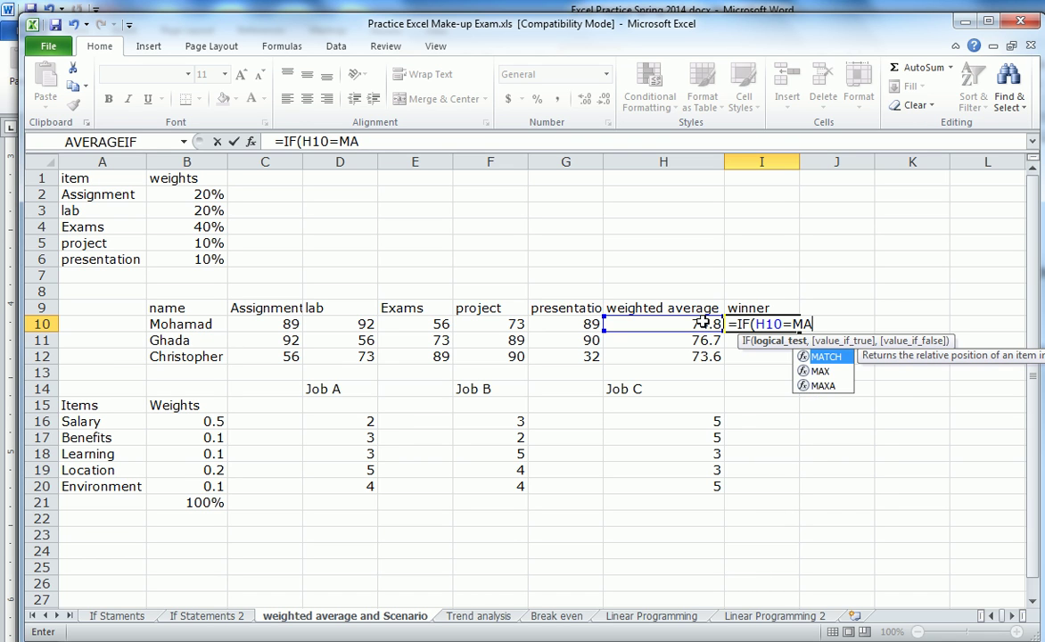
text(X)
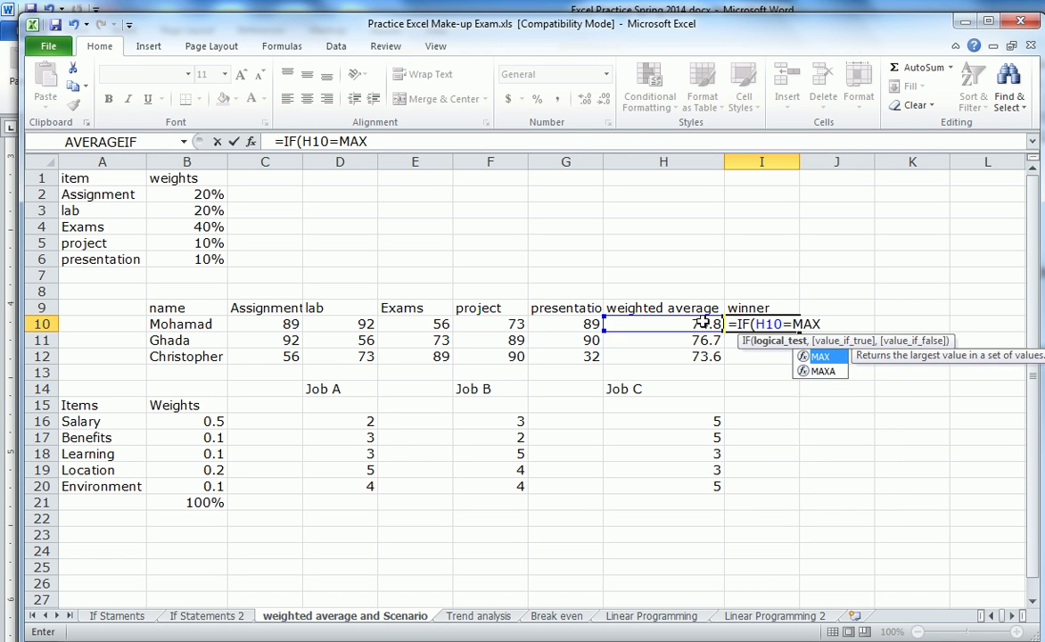
text(()
drag(703, 323, 703, 353)
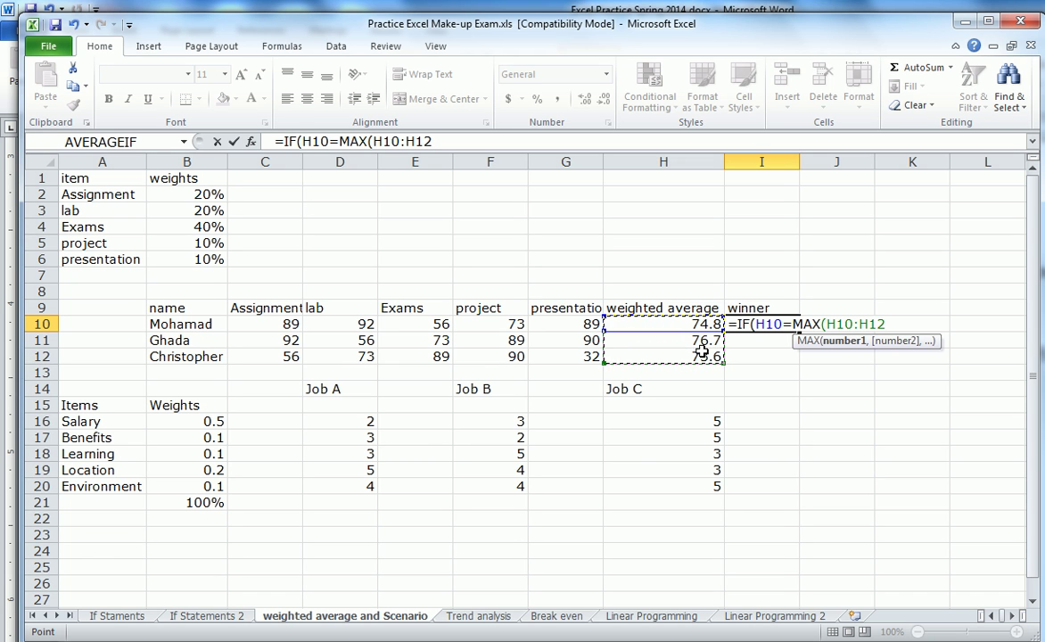
text())
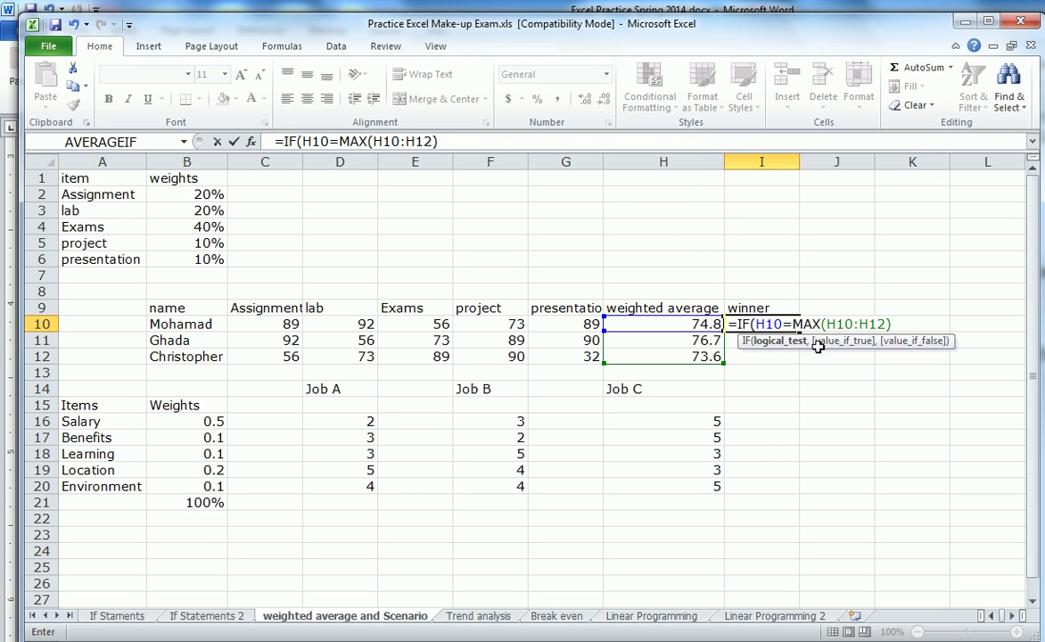
Make the MAX range in the I10 formula absolute as $H$10:$H$12
click(855, 324)
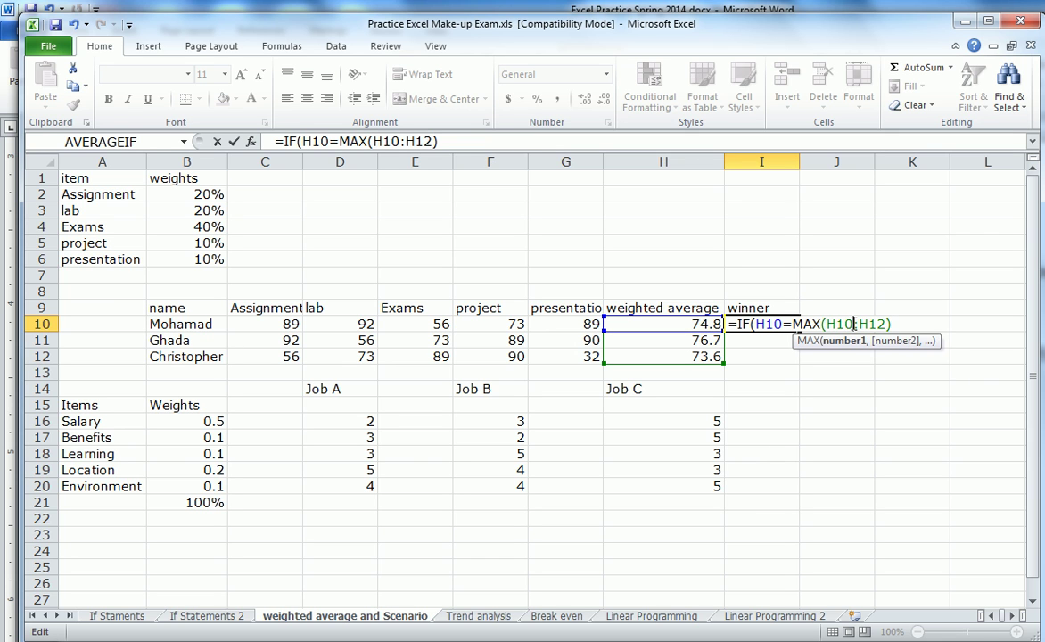
key(F4)
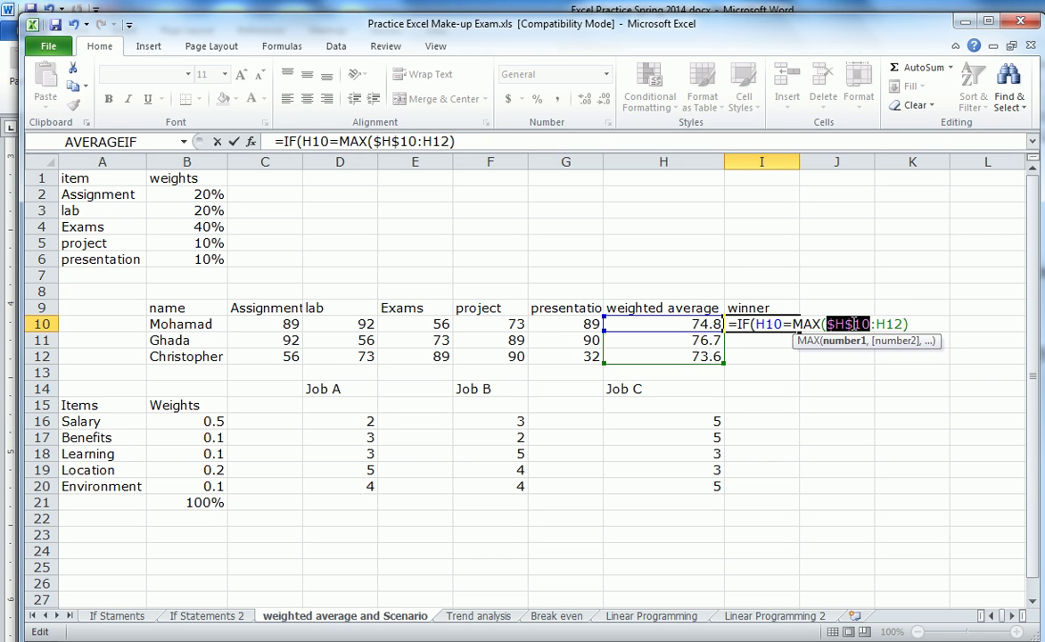
click(903, 324)
key(F4)
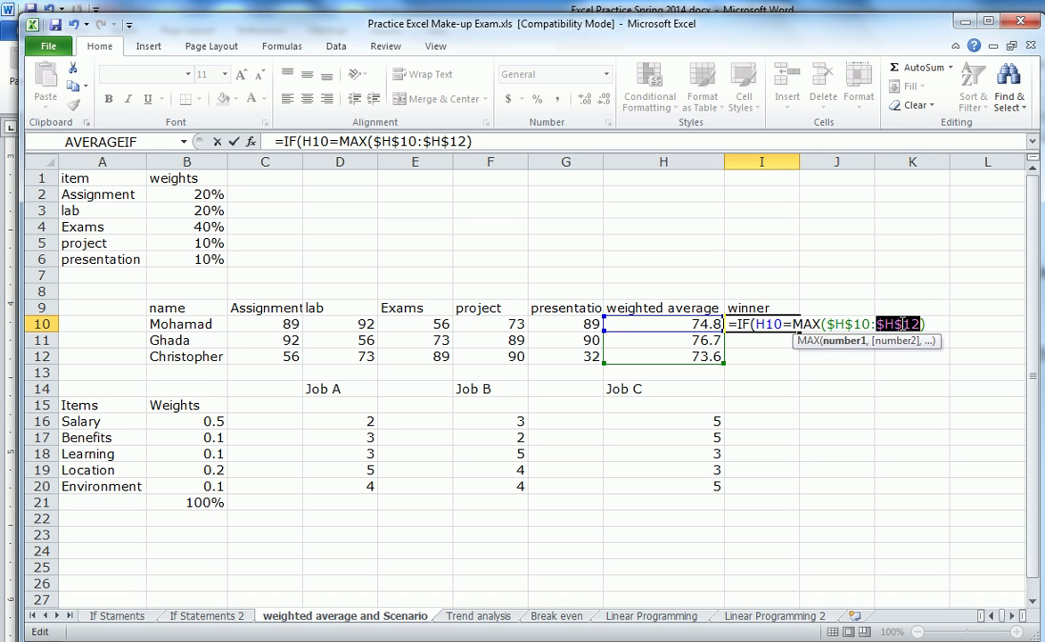
Complete the I10 IF formula with " Winner" as the true result and " " as the false result
click(928, 324)
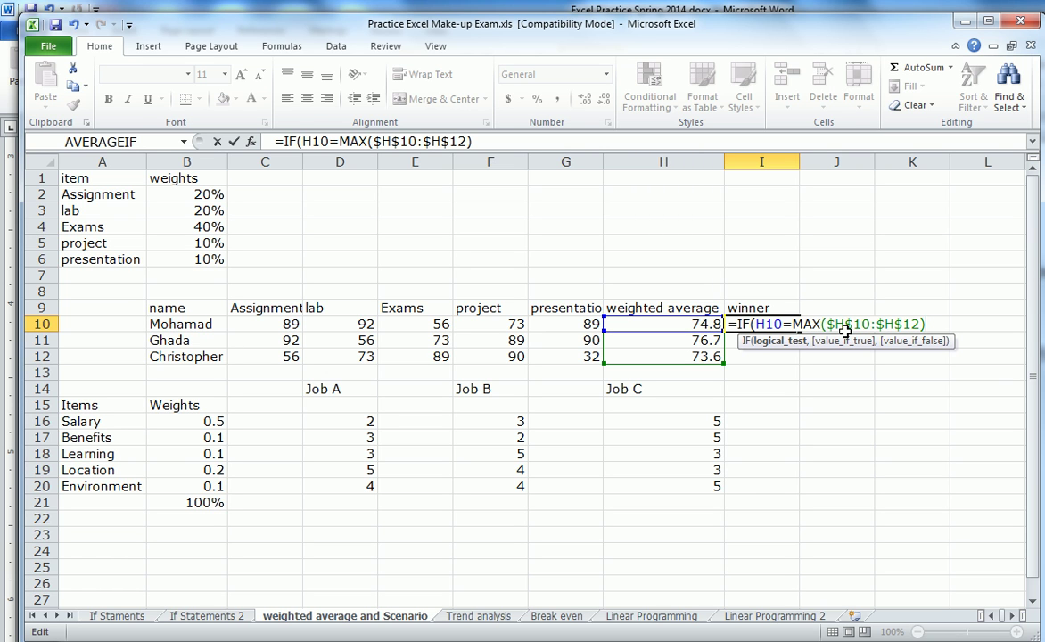
text(,)
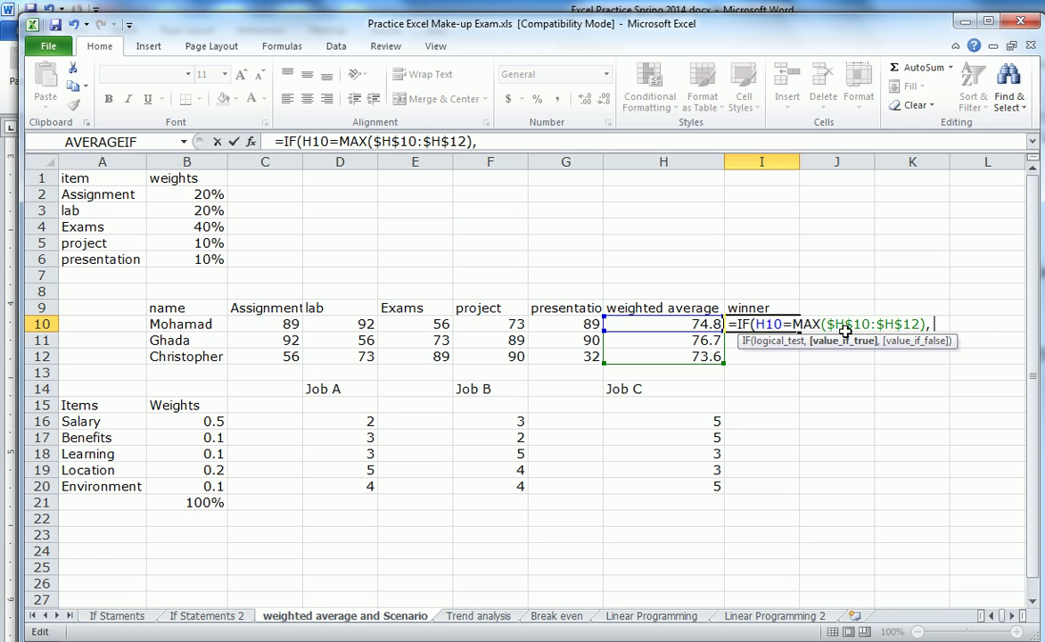
text( "w)
key(BackSpace)
text(Winner)
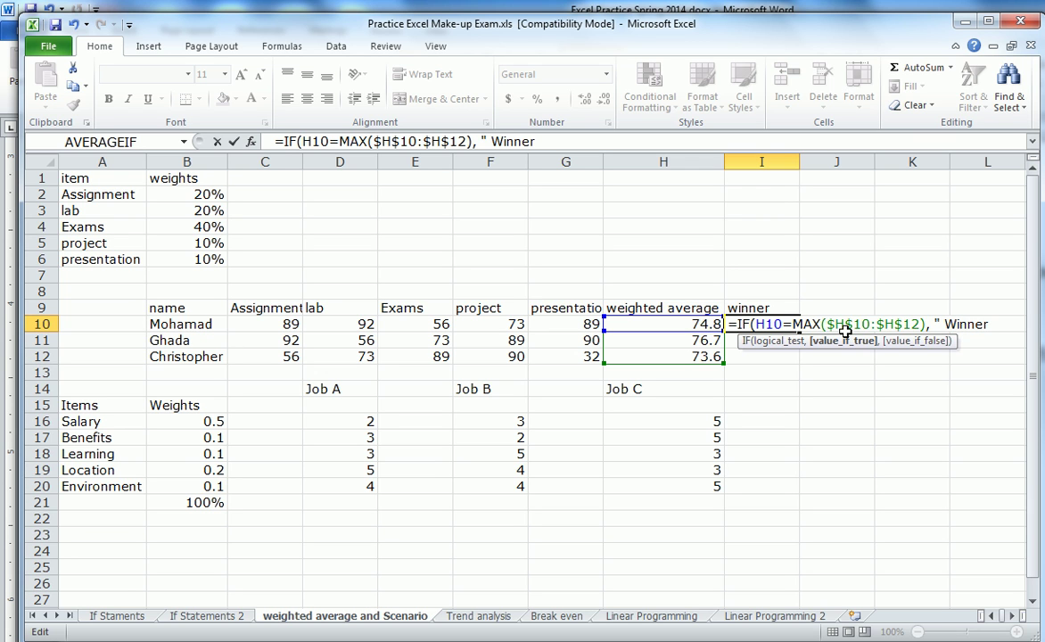
text(", )
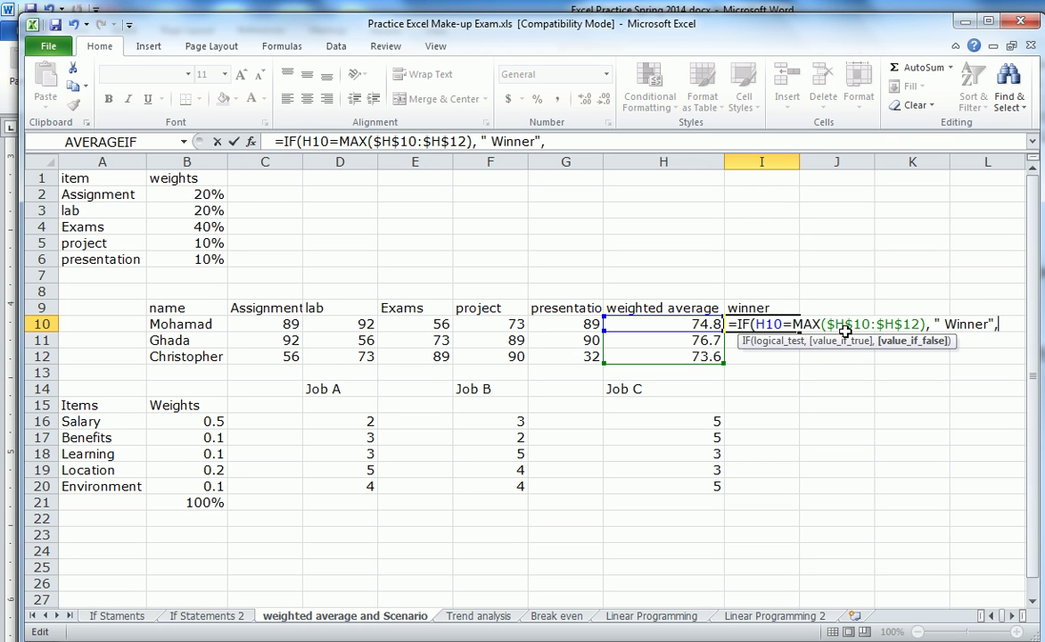
text(" "))
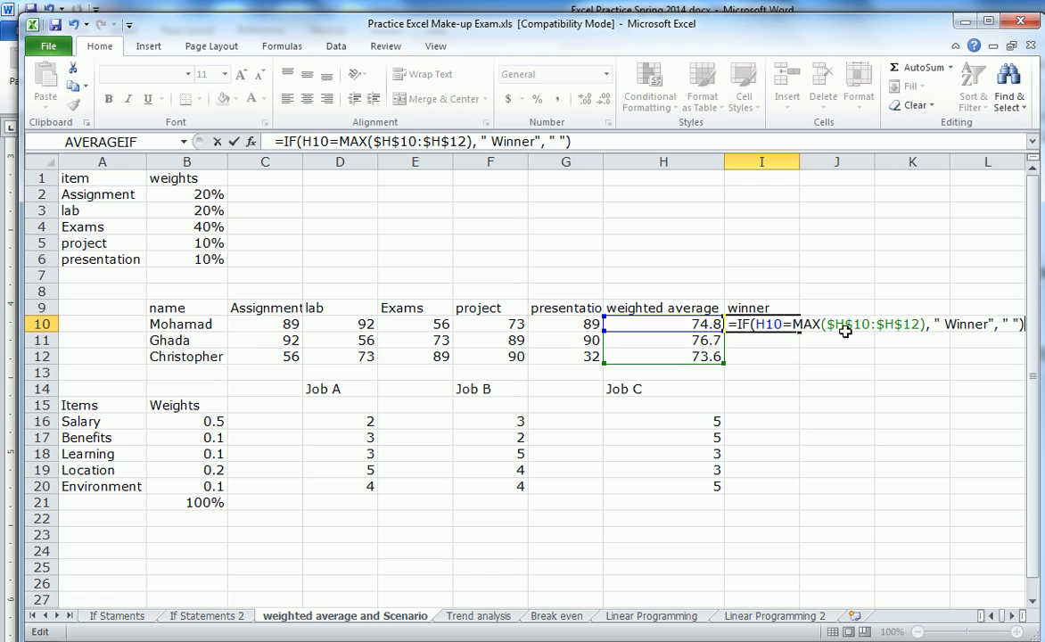
key(Return)
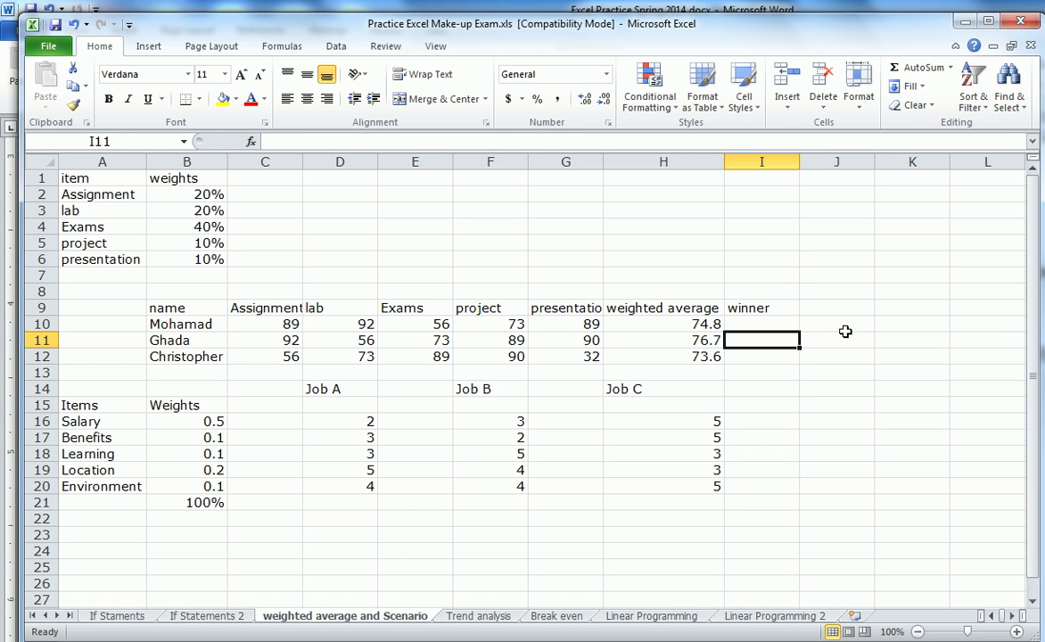
Copy the winner formula from I10 down through I12 and inspect the copied formula in I11
click(761, 325)
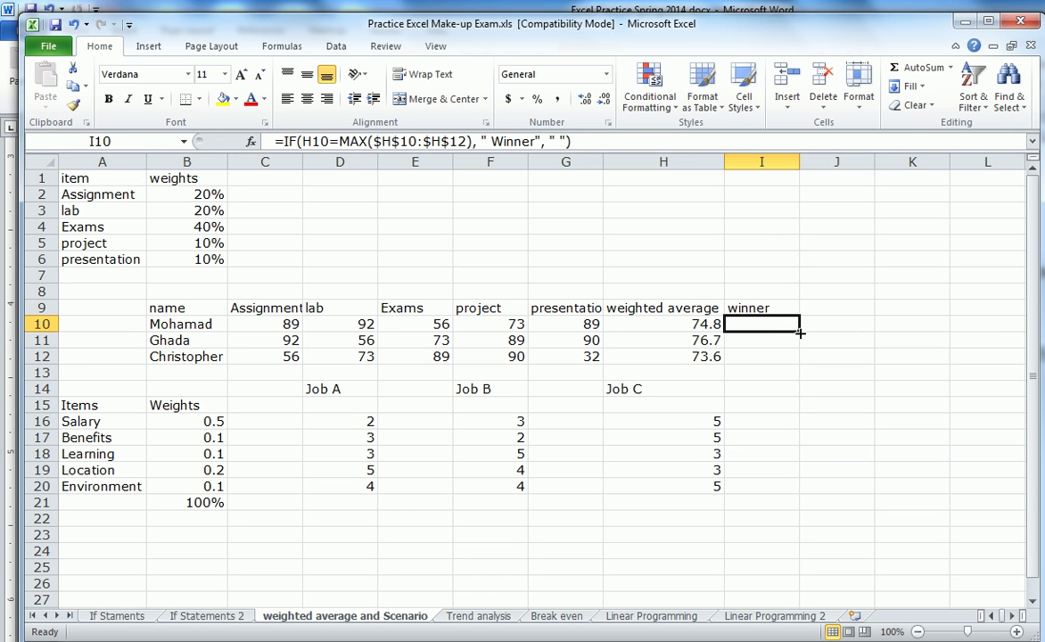
drag(800, 333, 801, 363)
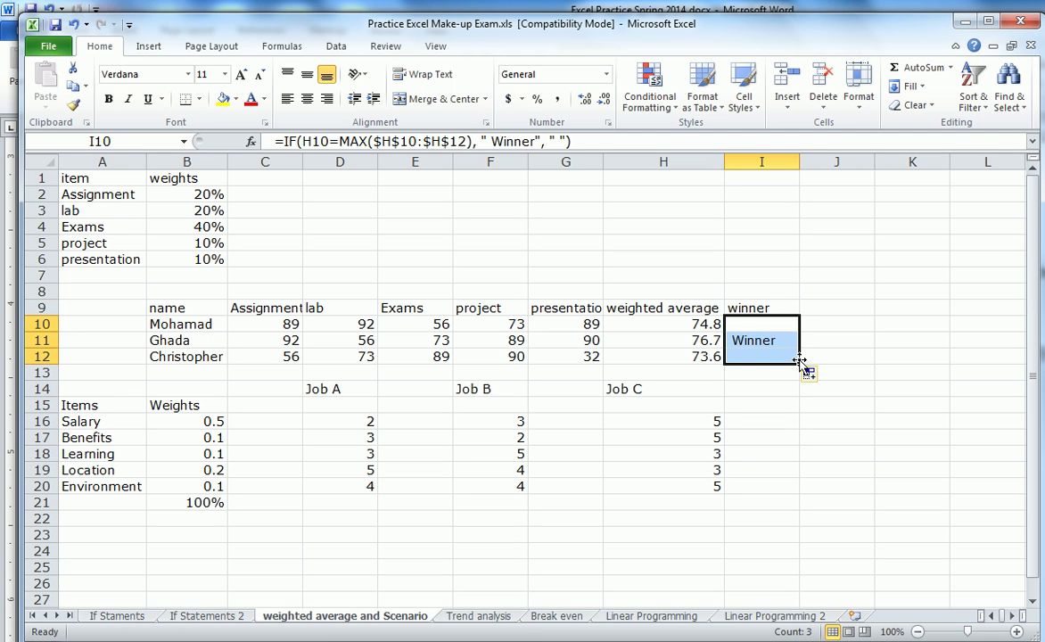
click(754, 343)
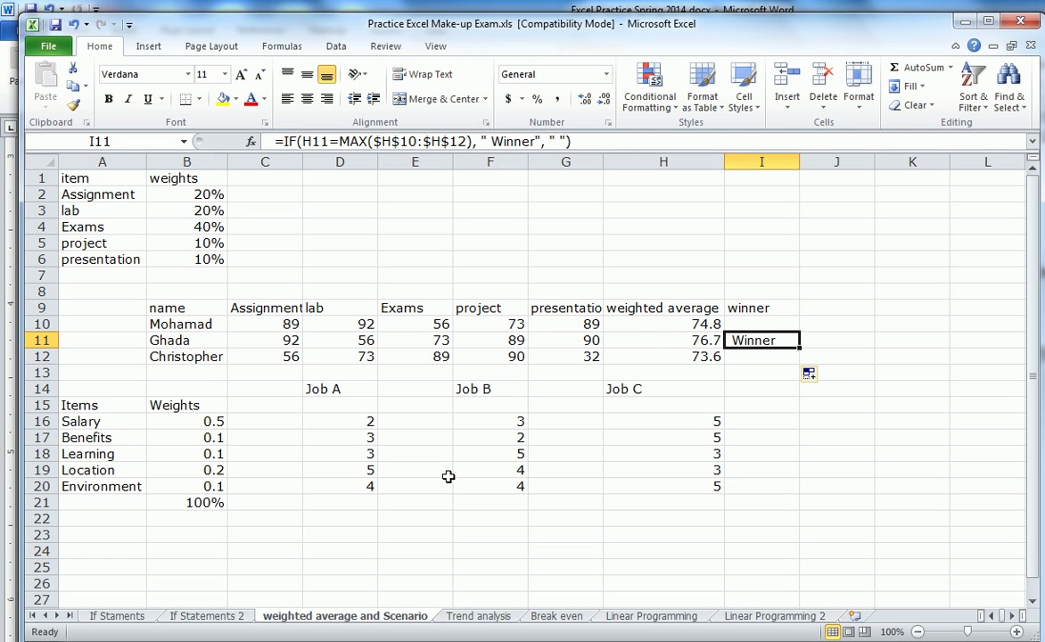
Enter =D16*$B16 in E16 for Job A's weighted salary rating and copy it down through E20
click(412, 421)
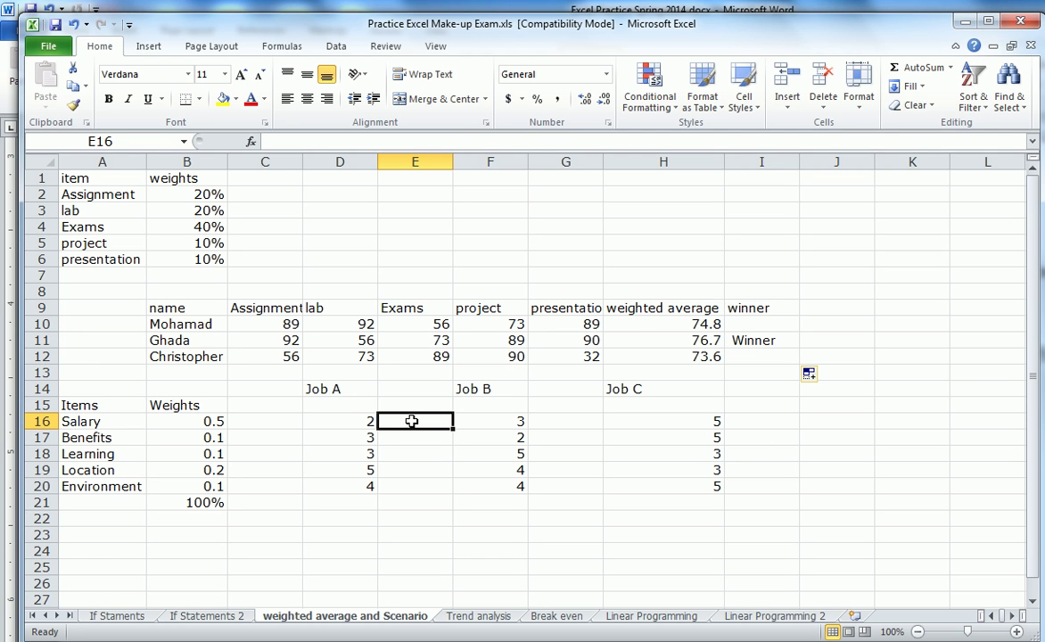
text(=)
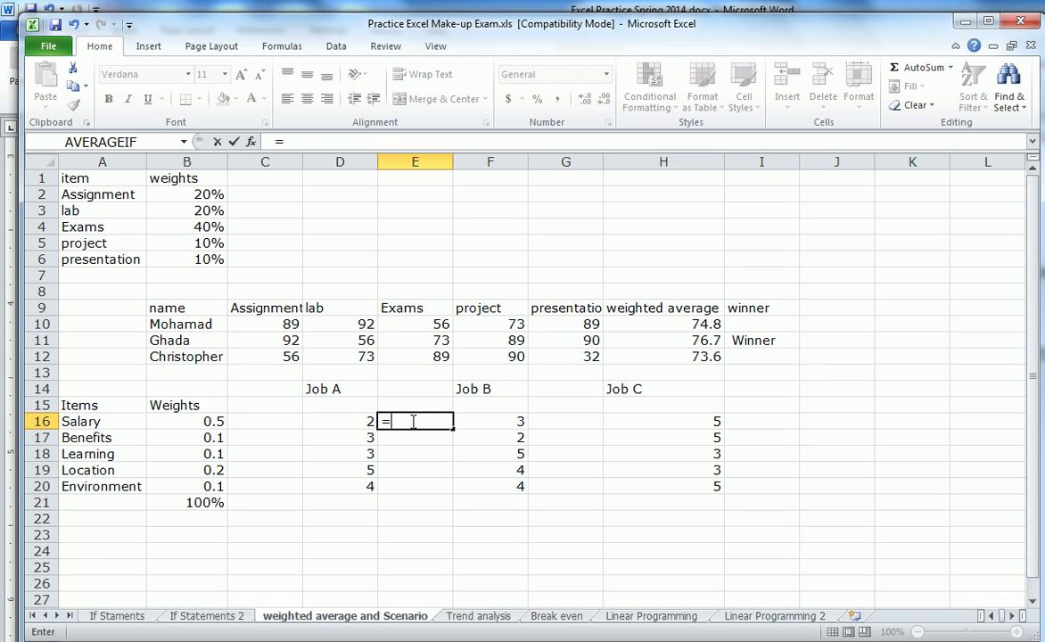
click(359, 424)
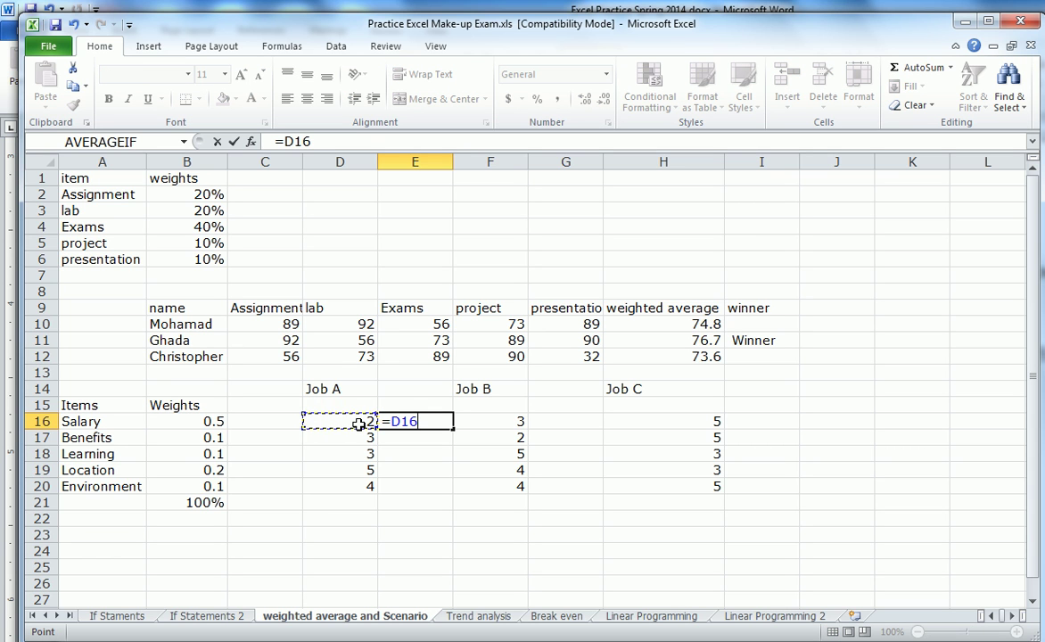
text(*)
click(219, 422)
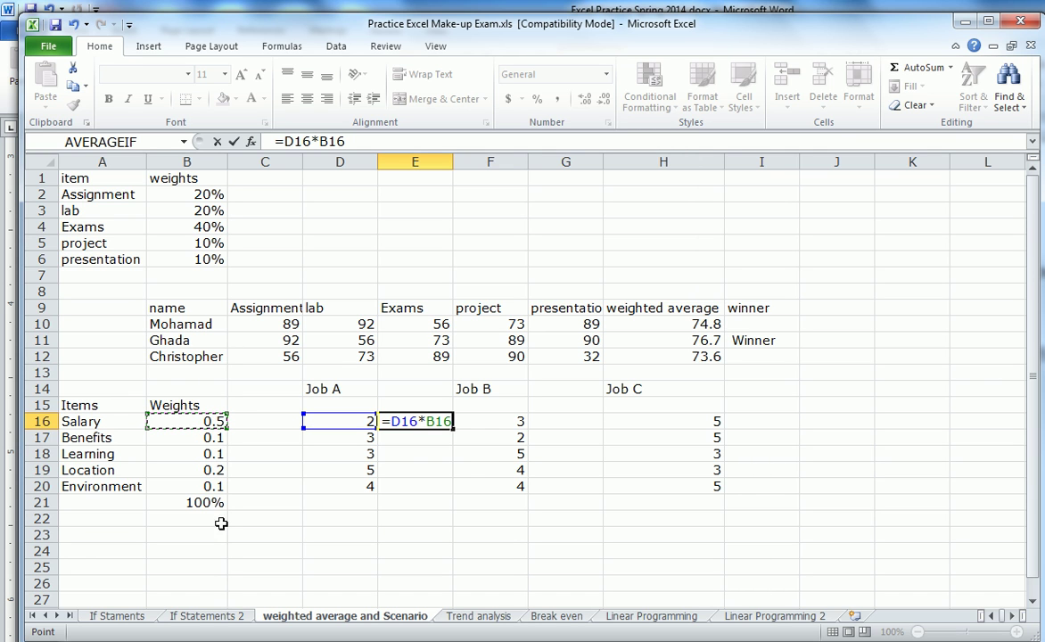
click(425, 421)
text($)
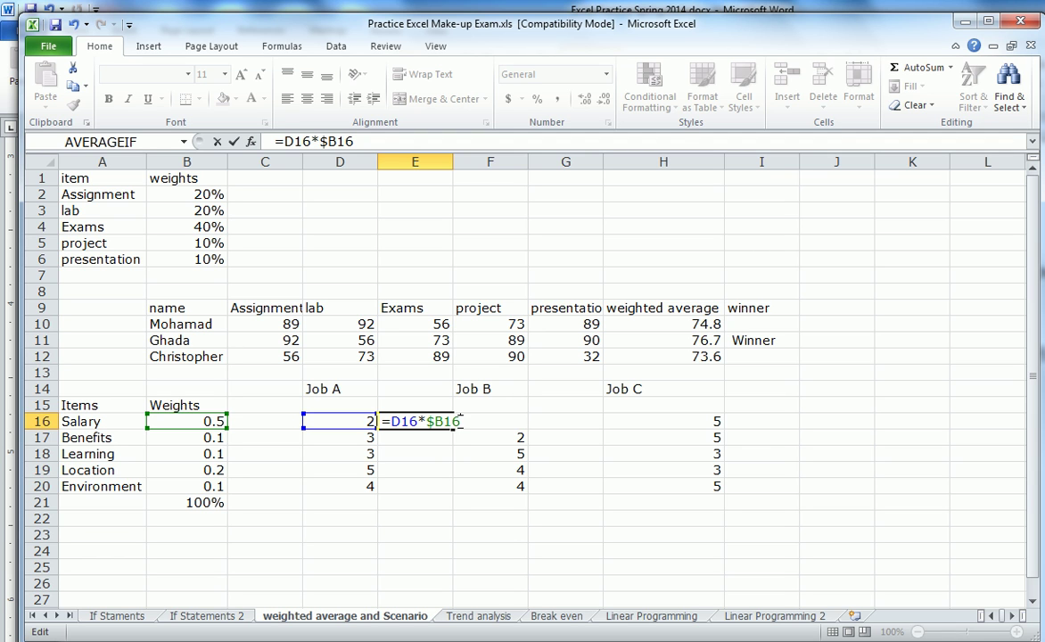
key(Return)
click(417, 420)
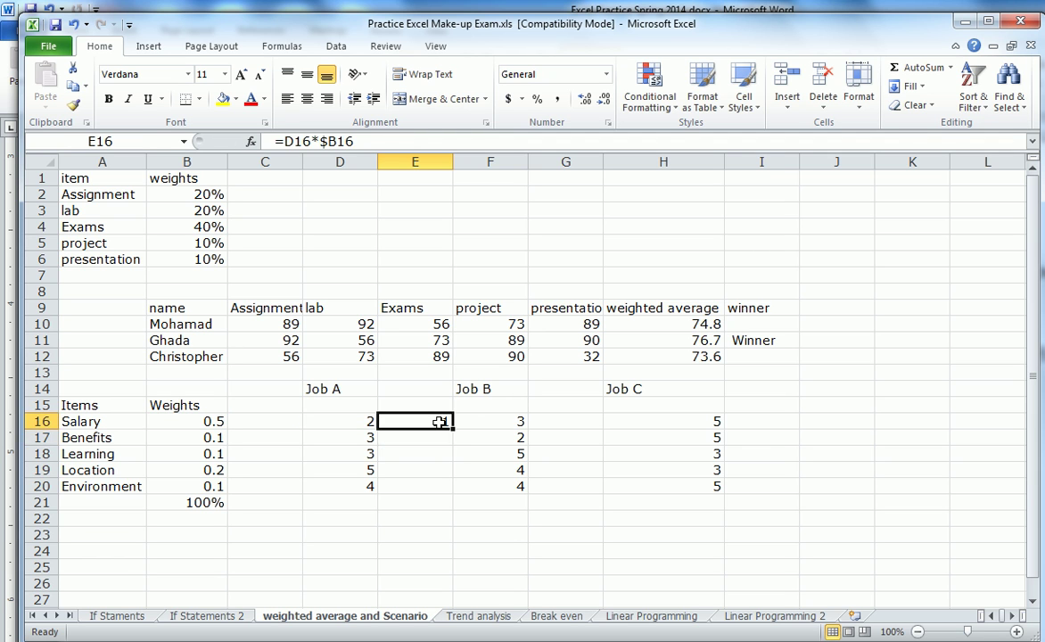
drag(451, 428, 448, 486)
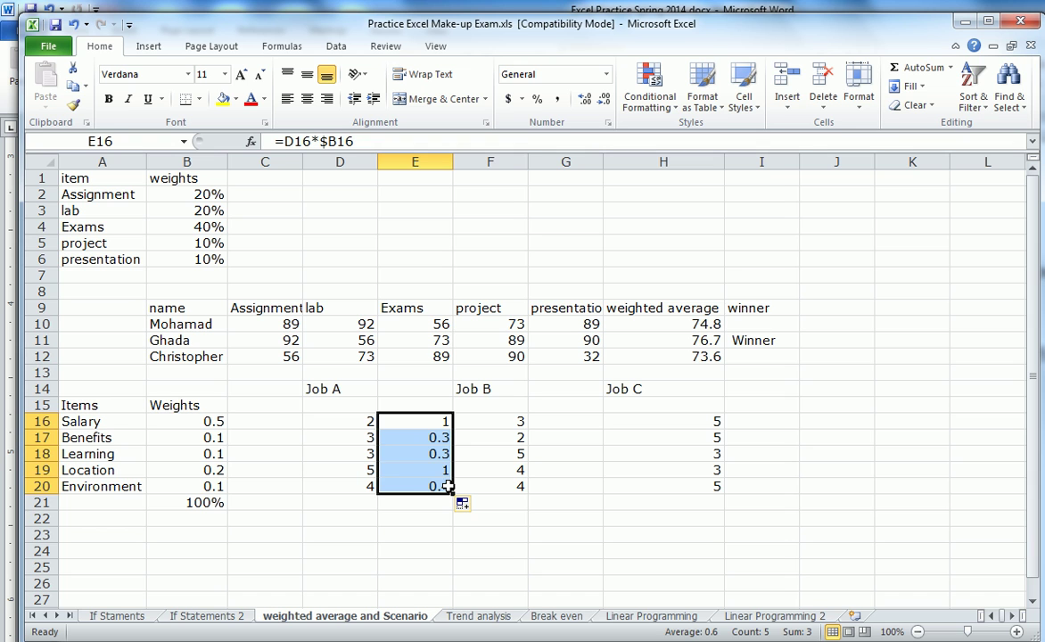
Copy the E16 weighted rating formula into G16:G20 for Job B and I16:I20 for Job C
click(440, 424)
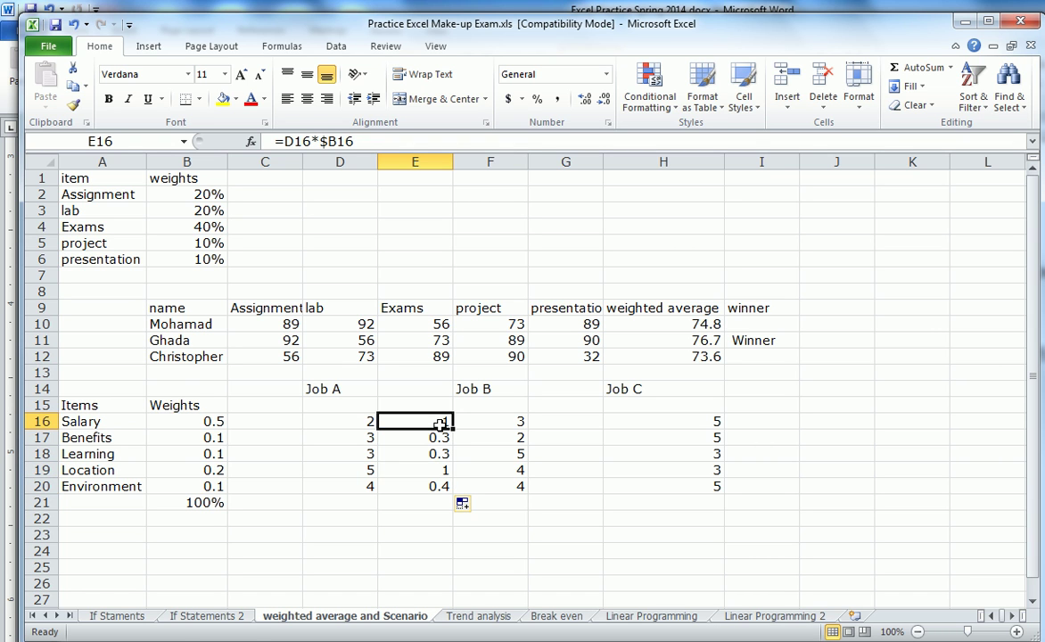
key(ctrl+c)
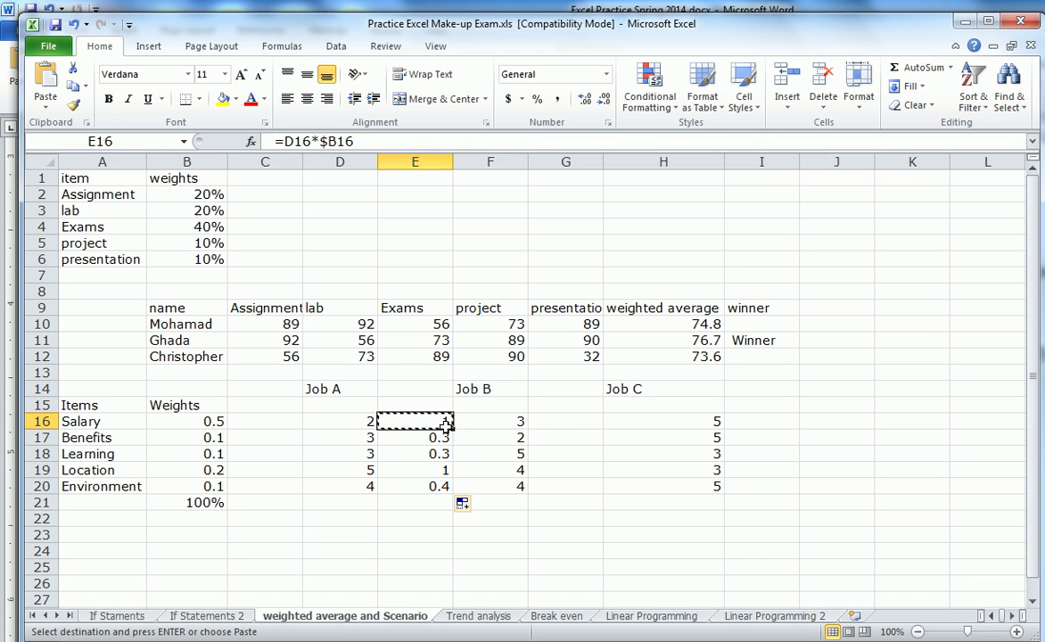
click(577, 422)
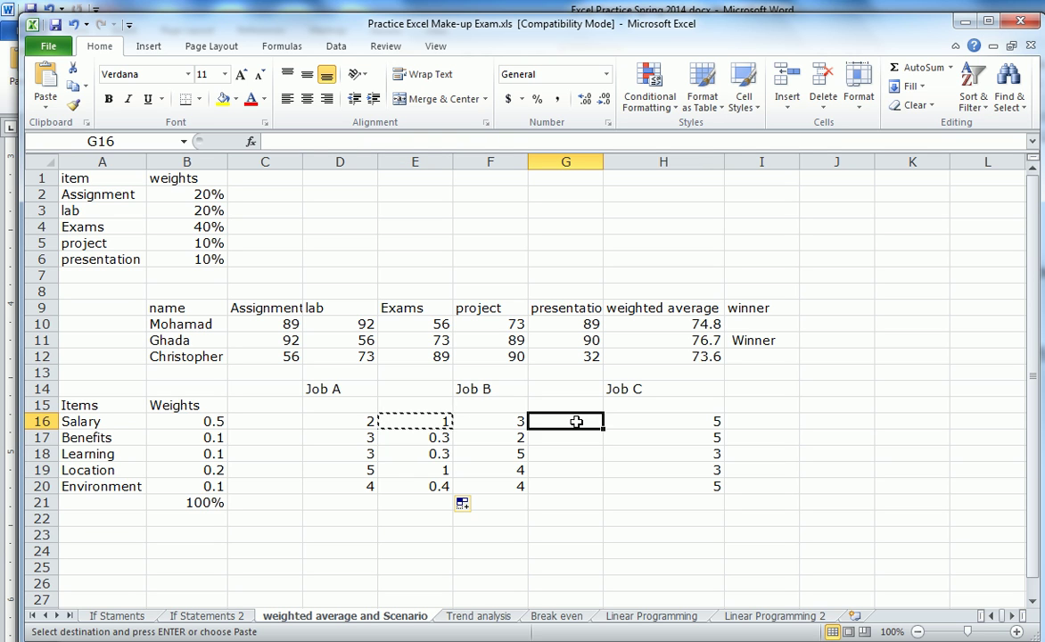
drag(576, 421, 576, 482)
ctrl+drag(749, 421, 752, 481)
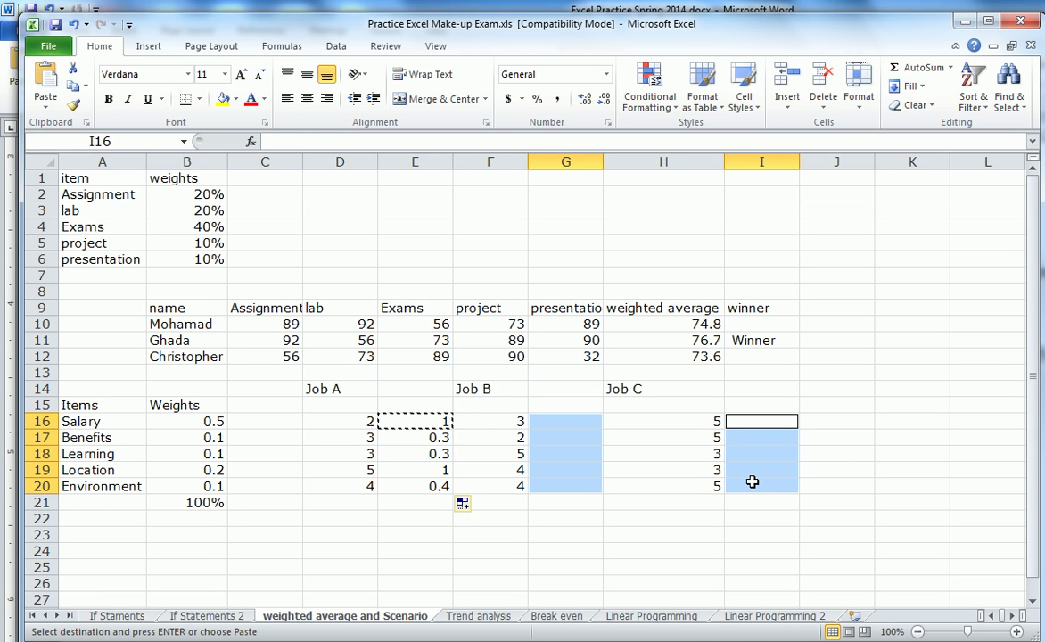
key(ctrl+v)
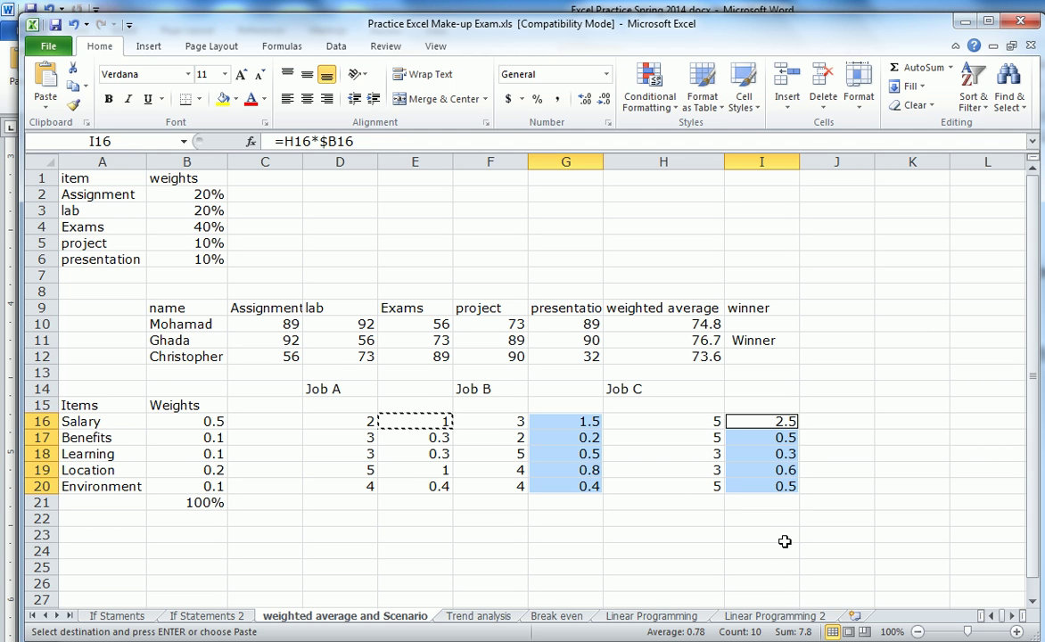
Total Job A's weighted ratings in E21 with =SUM(E16:E20)
click(422, 502)
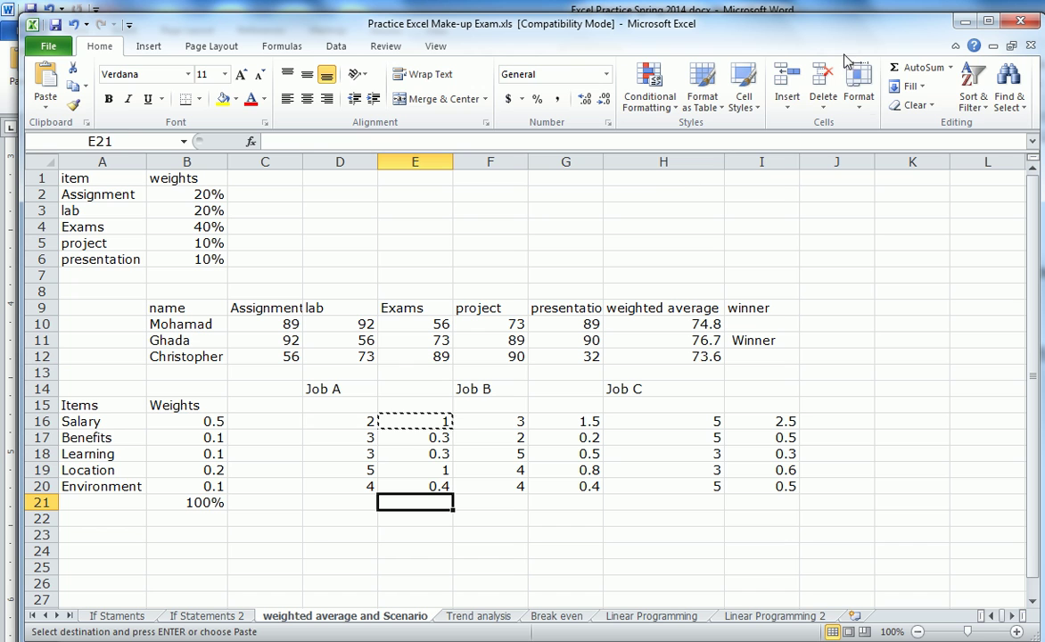
click(897, 68)
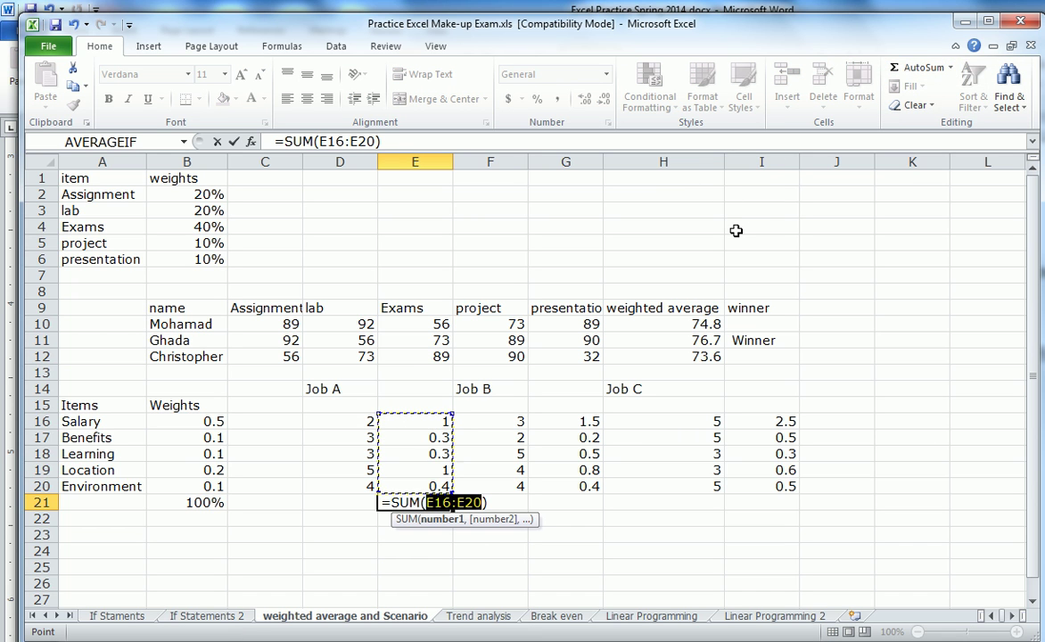
key(Return)
Copy the E21 total formula into G21 for Job B and I21 for Job C
click(423, 502)
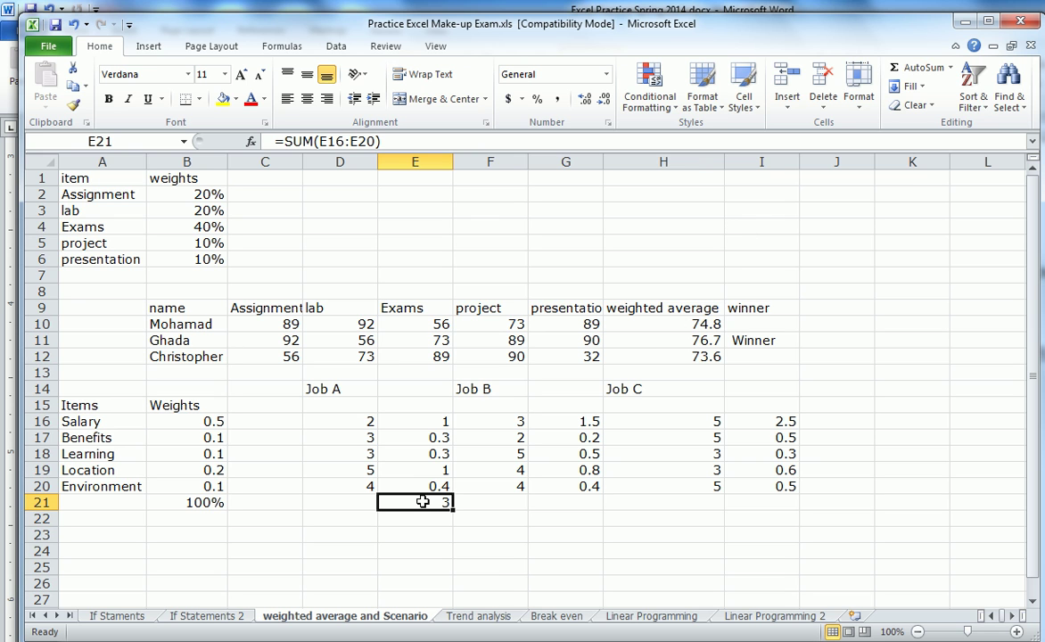
key(ctrl+c)
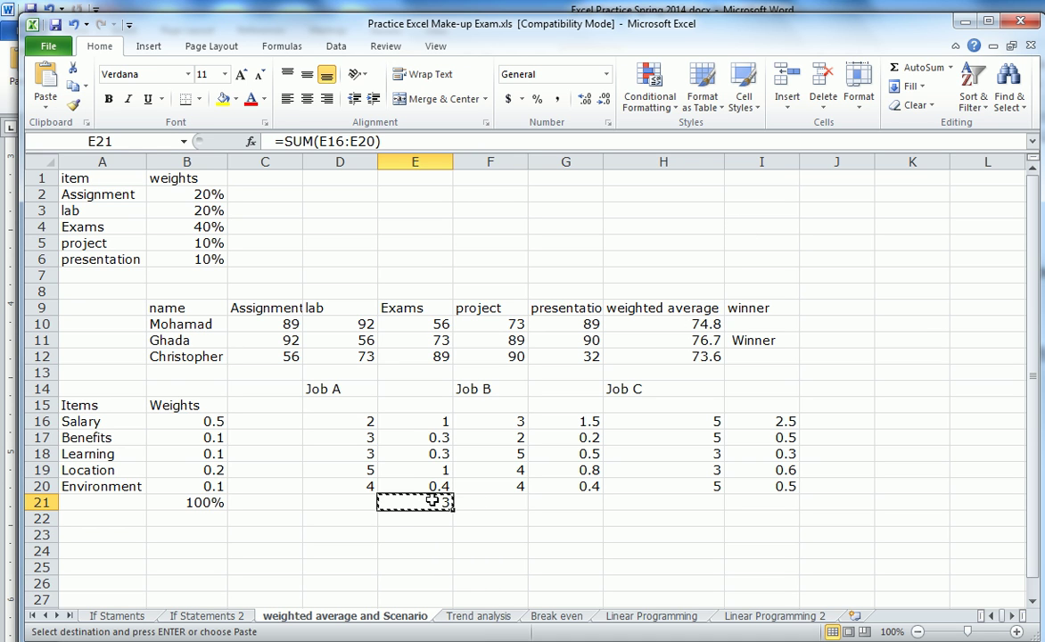
click(582, 501)
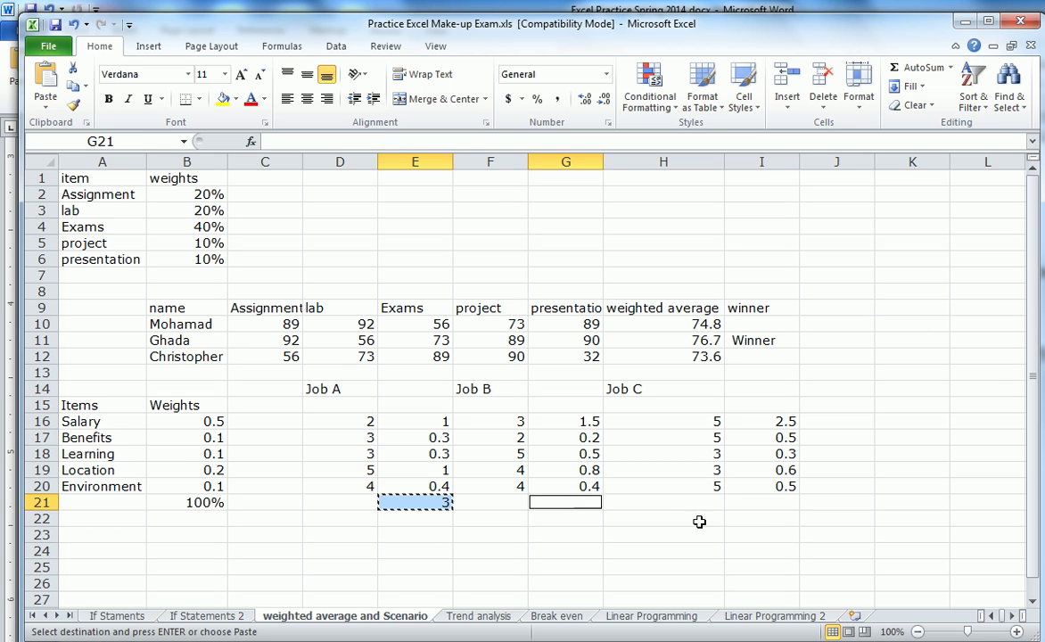
ctrl+click(774, 505)
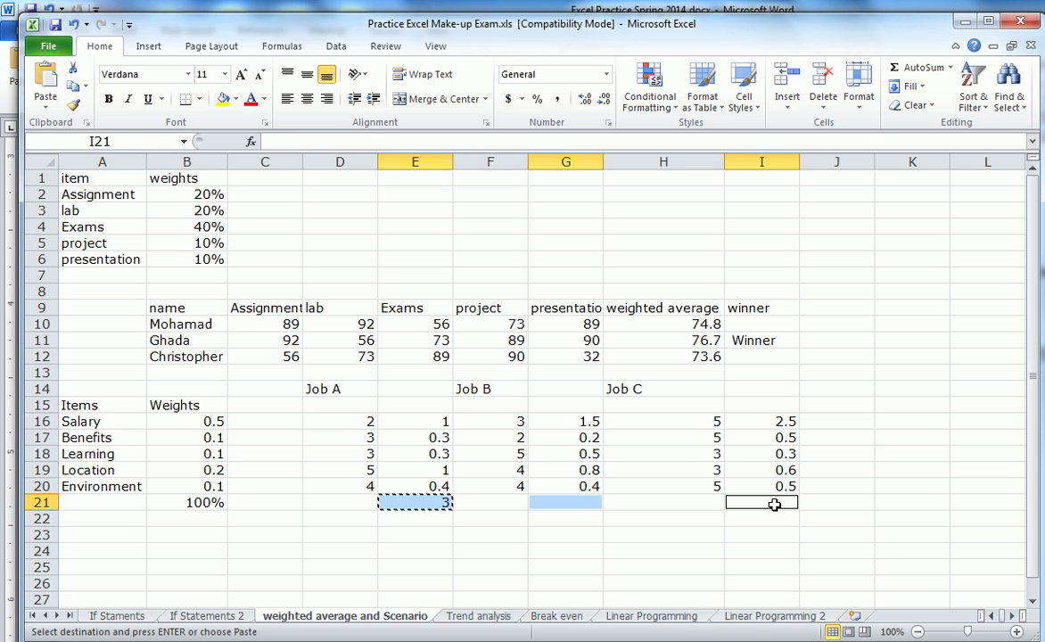
key(ctrl+v)
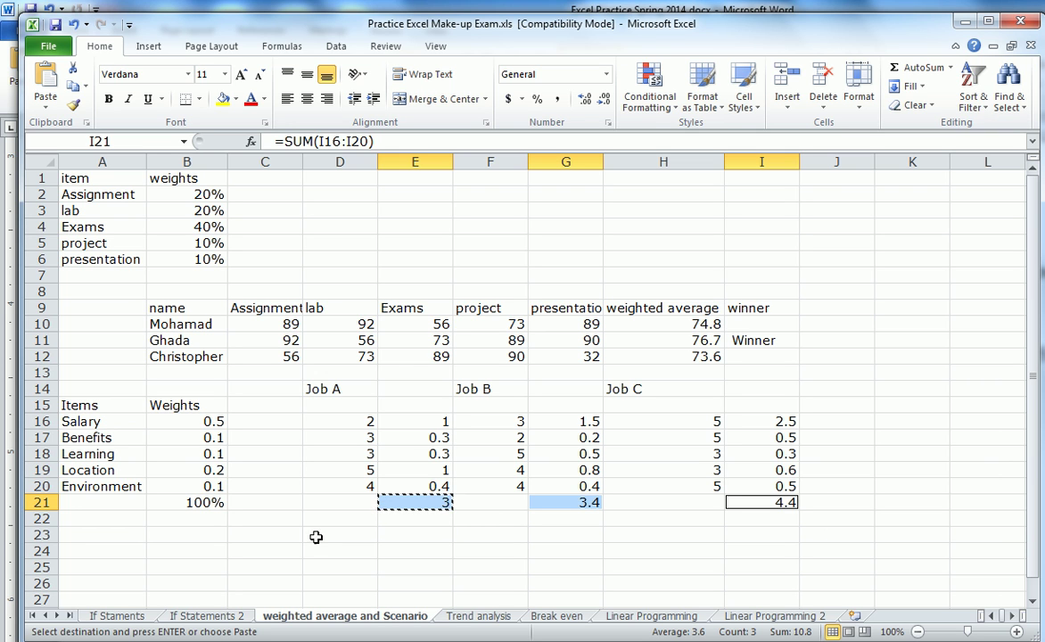
Begin an IF formula in E23 whose logical test starts with the row-locked reference E$21 followed by an equals sign
click(417, 536)
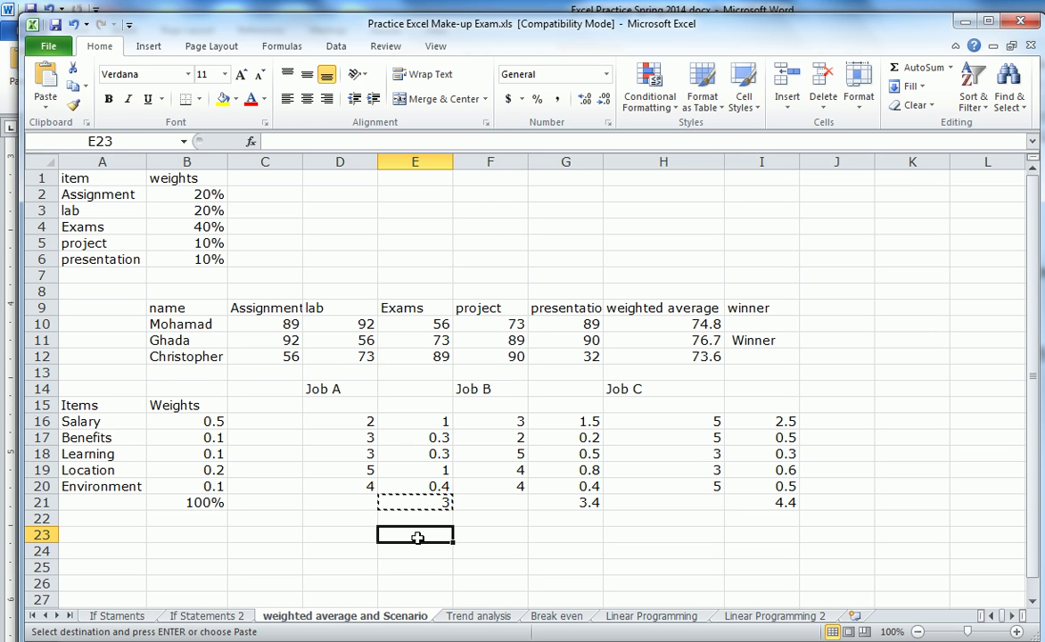
text(=)
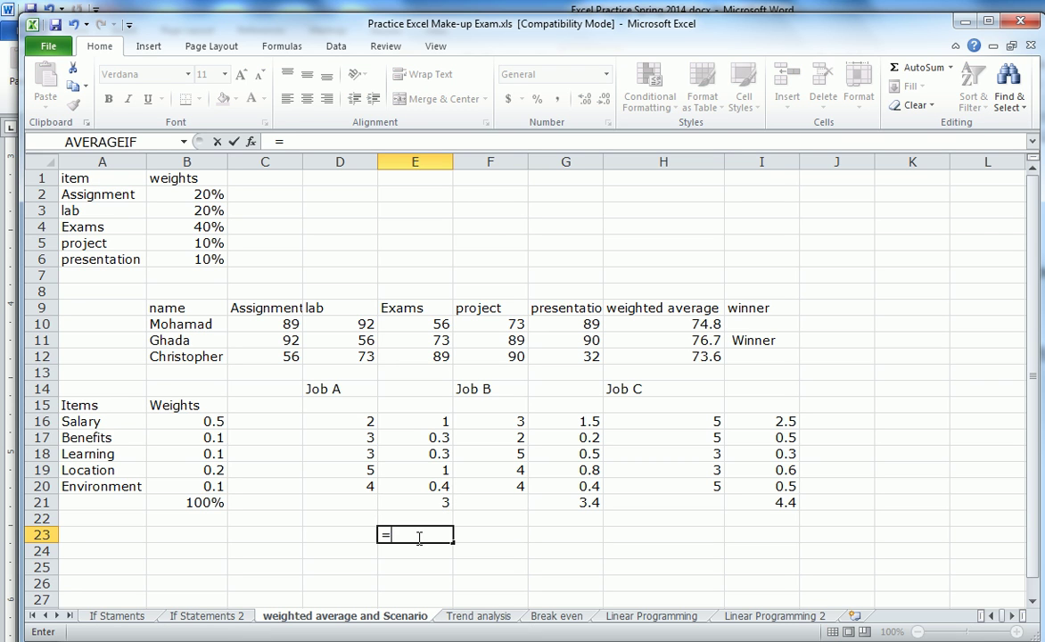
text(if)
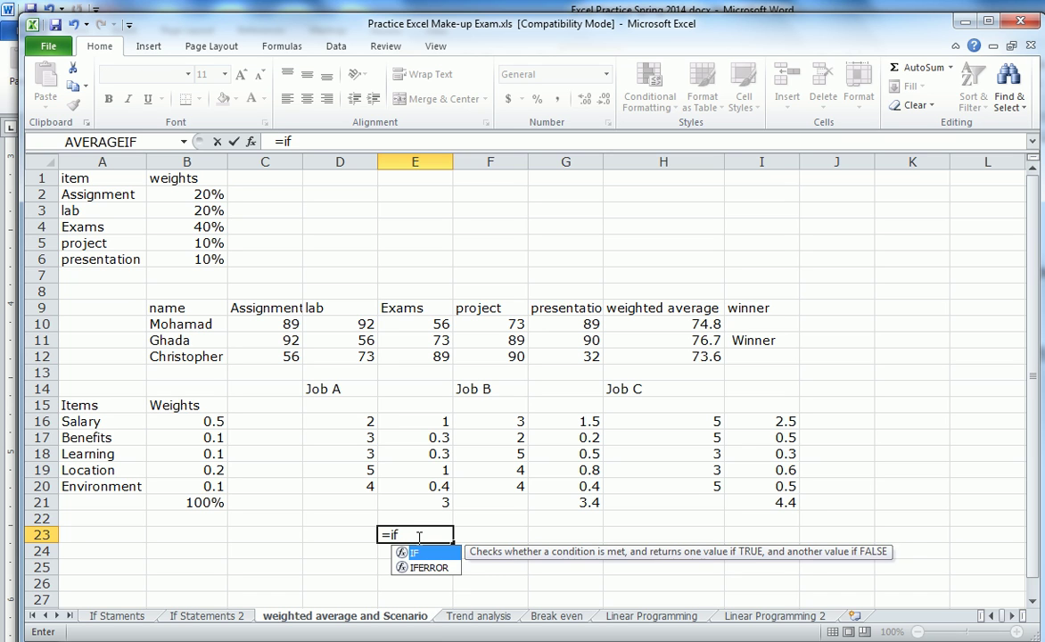
text(()
click(415, 505)
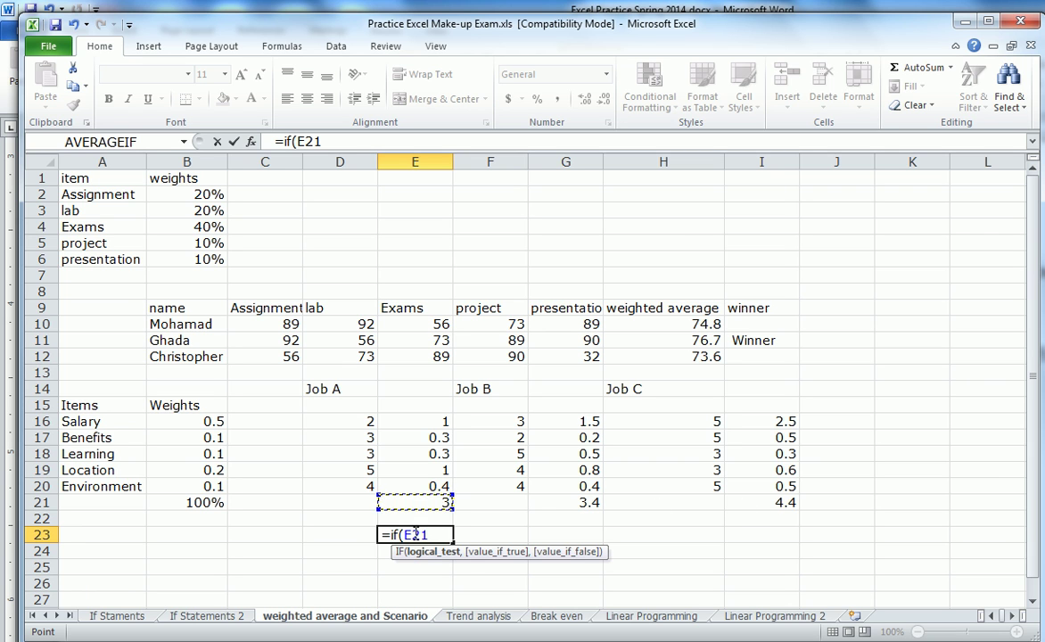
click(303, 144)
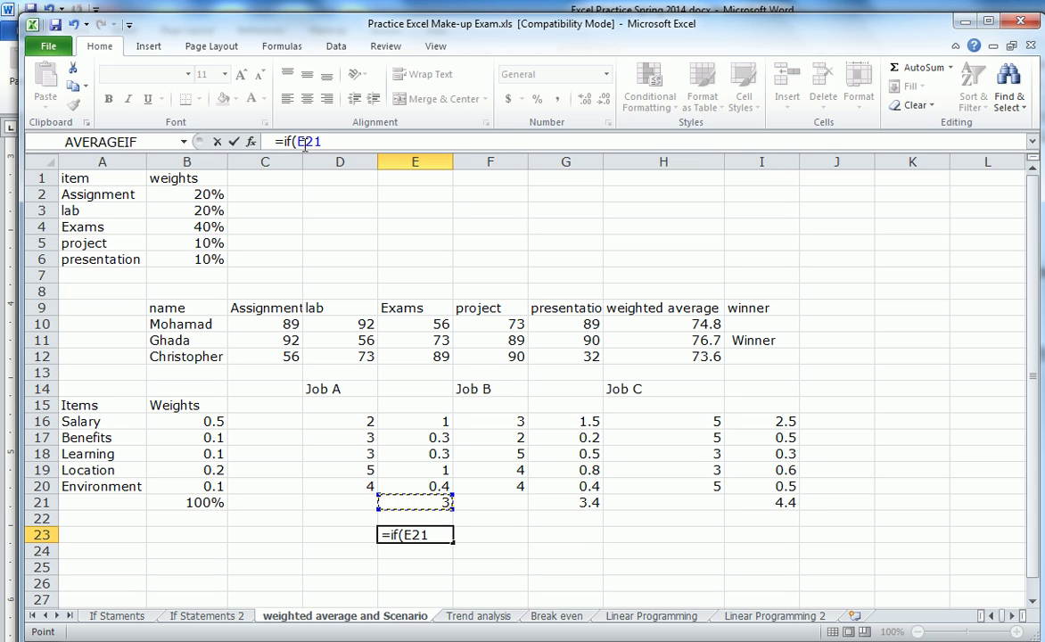
text($)
click(334, 141)
text(=)
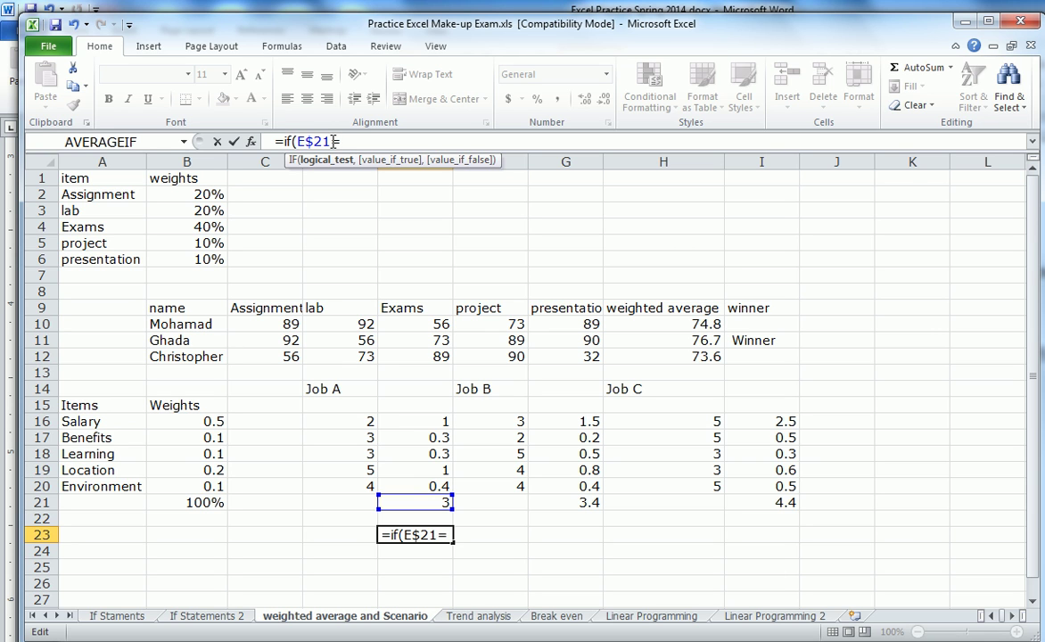
Complete the logical test in E23 by comparing against max(E21,G21,I21), the highest of the three job totals
text(ma)
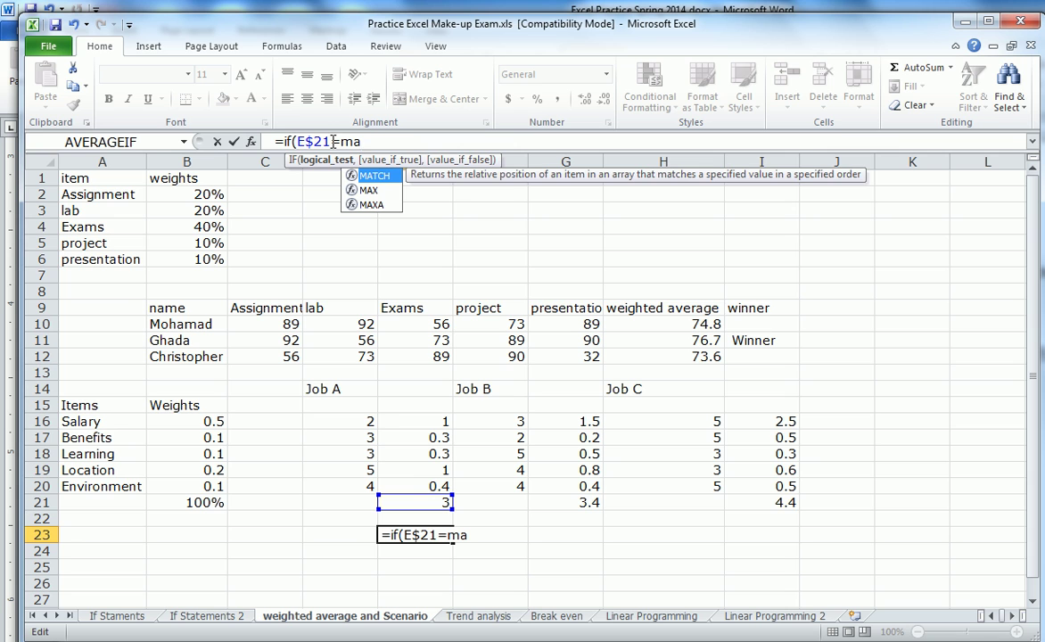
text(x)
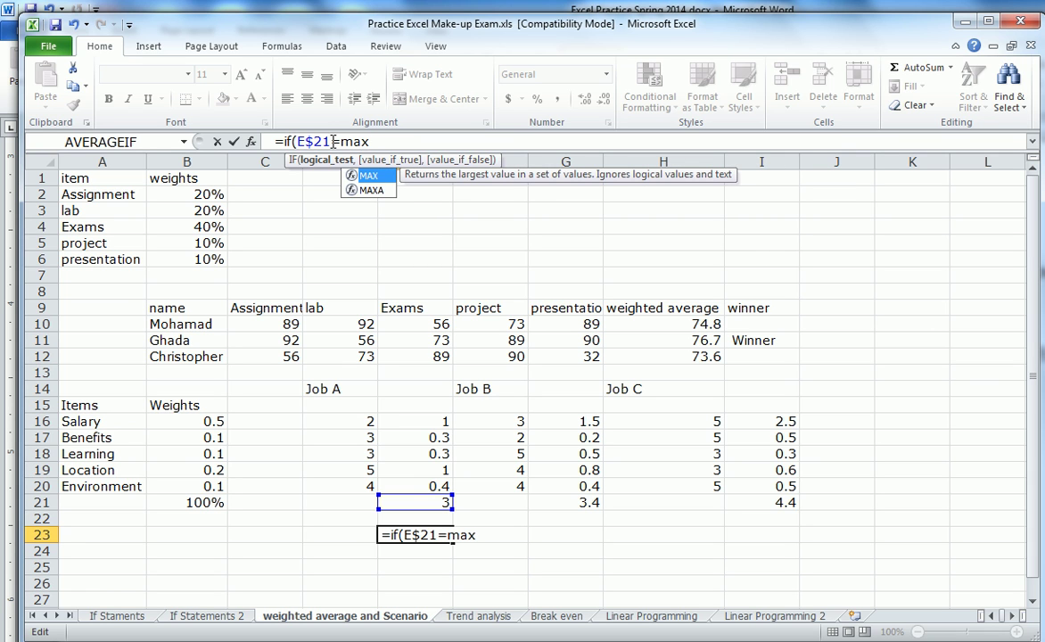
text(()
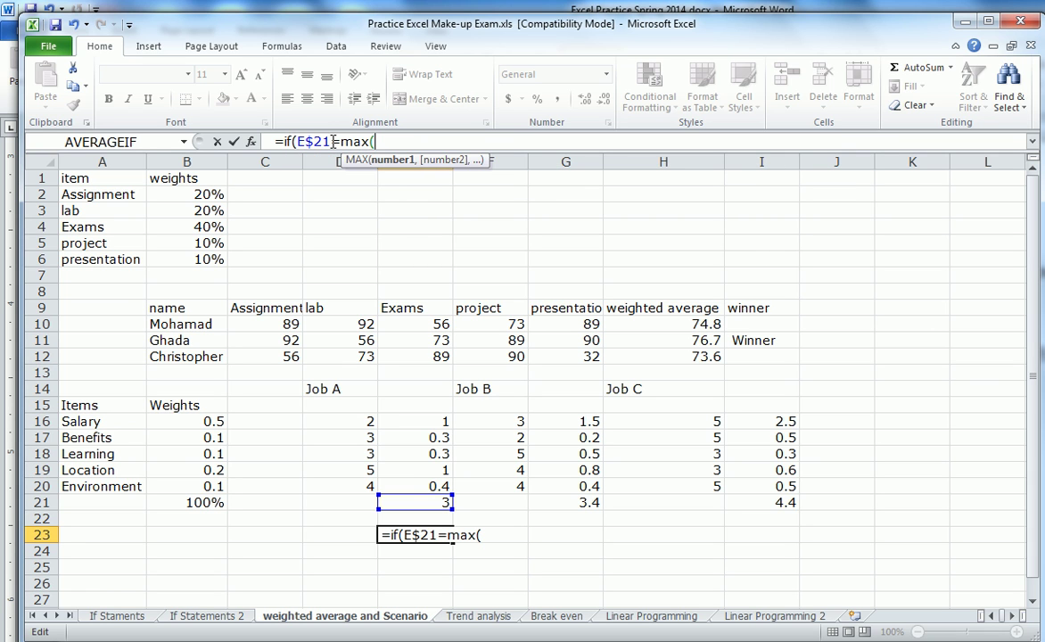
click(437, 503)
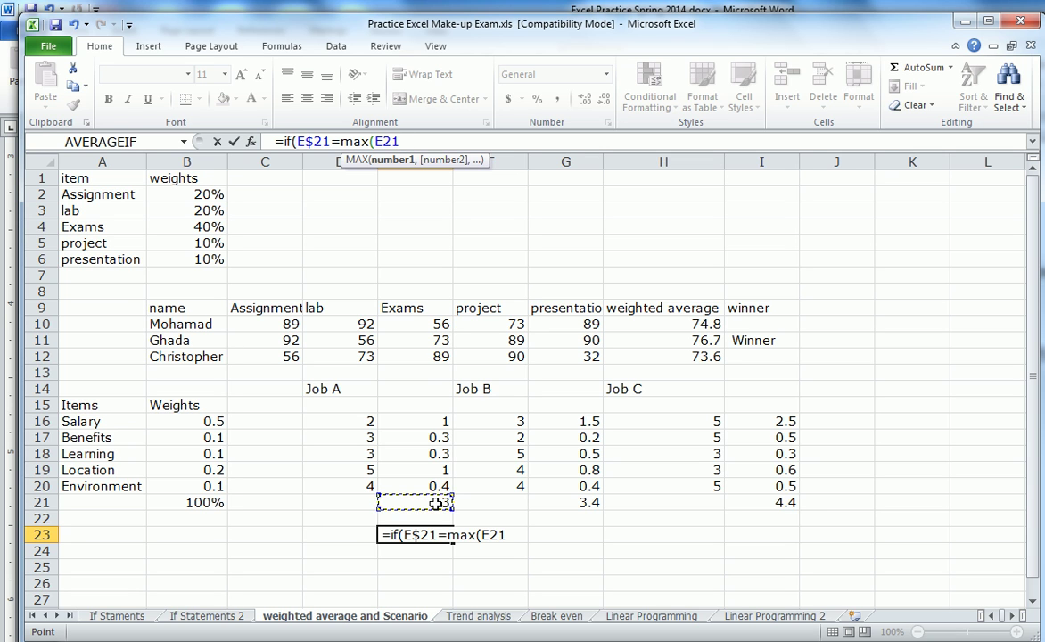
text(,)
click(588, 503)
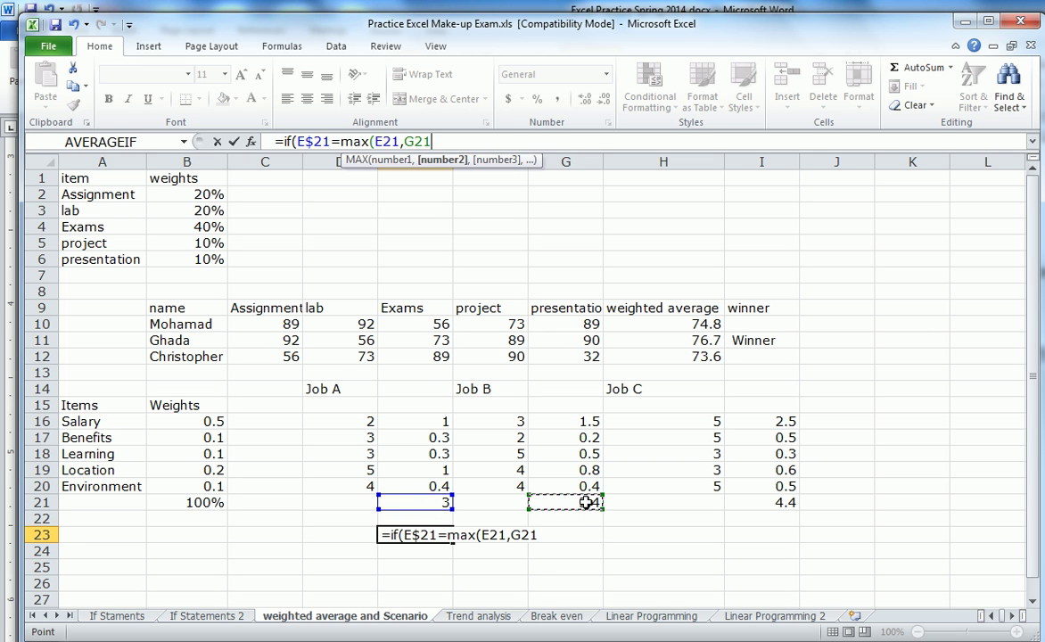
text(,)
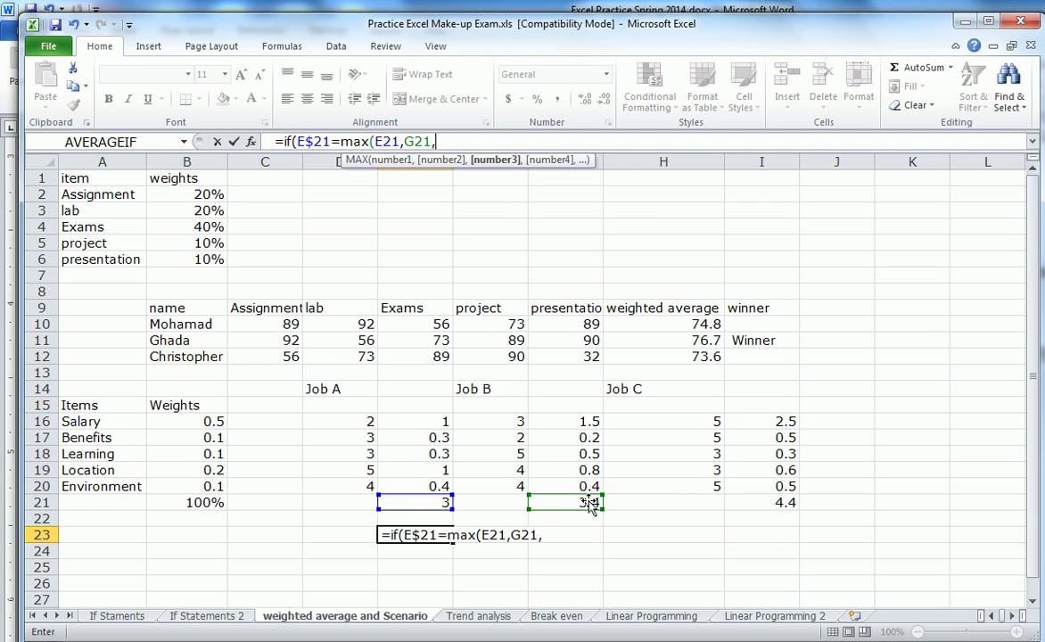
click(774, 503)
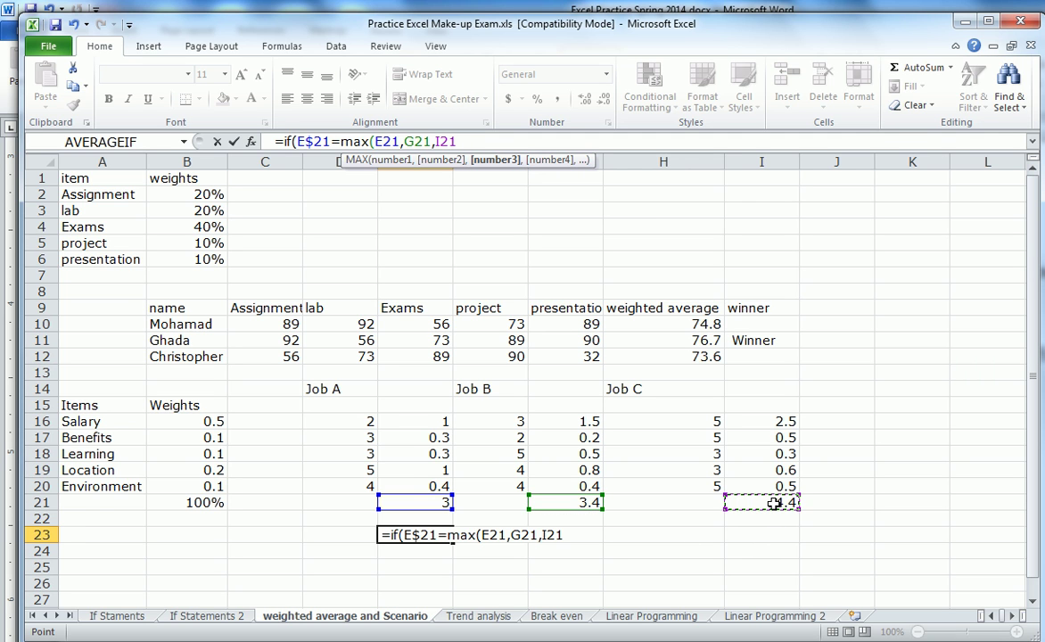
text())
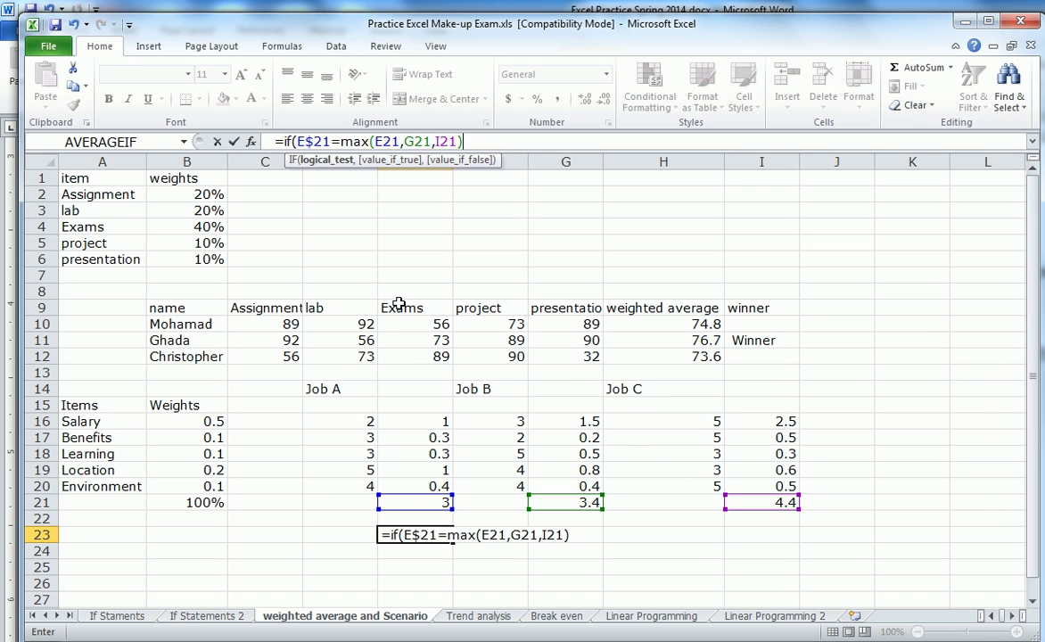
Make the three MAX references in the E23 formula absolute as $E$21, $G$21 and $I$21
click(399, 141)
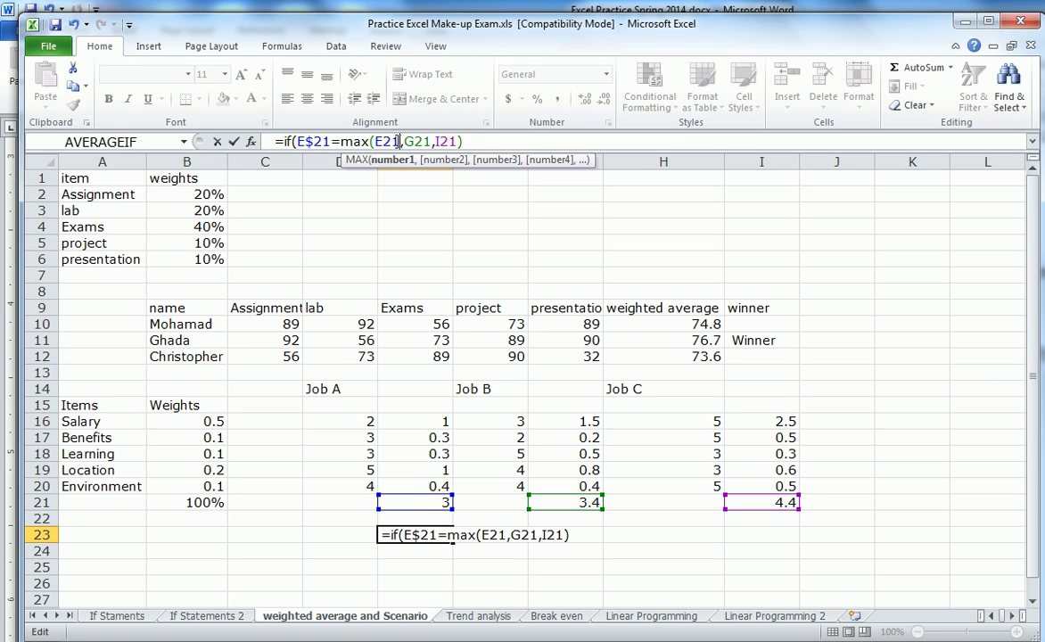
key(F4)
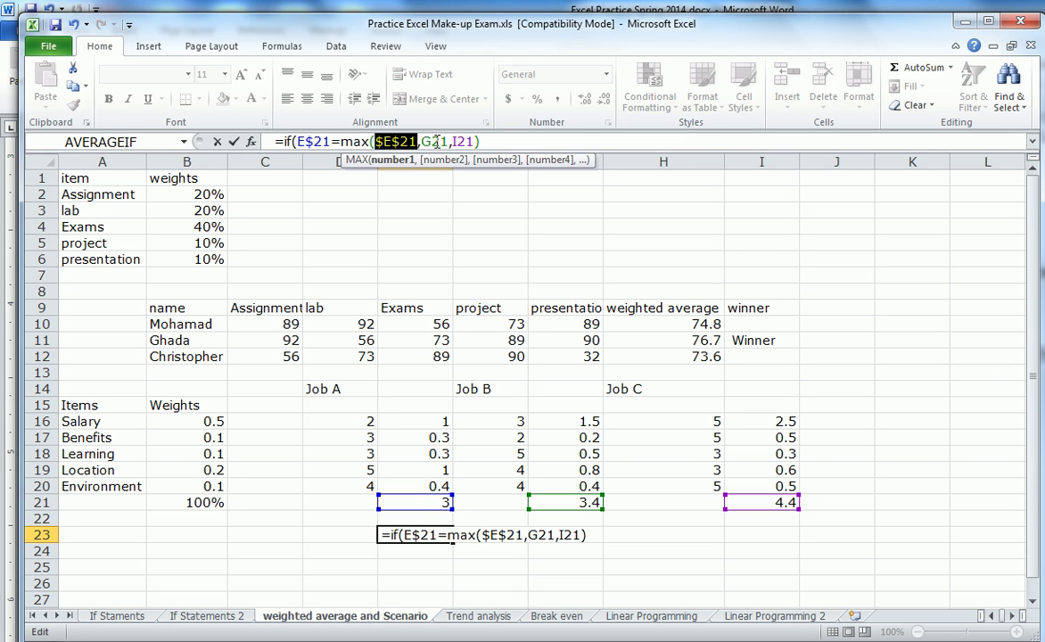
click(447, 141)
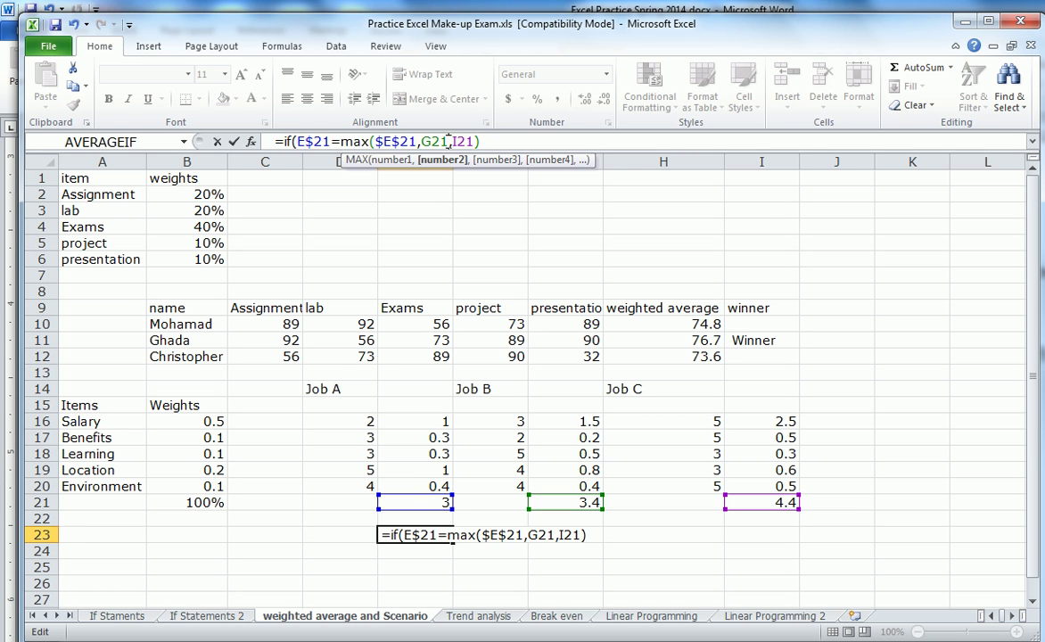
key(F4)
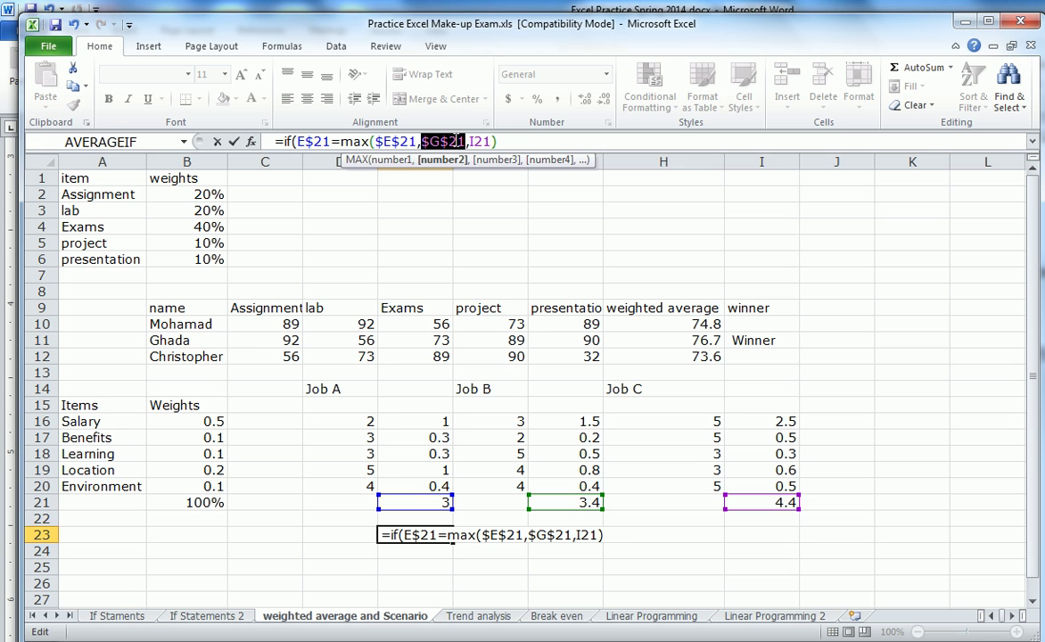
click(491, 141)
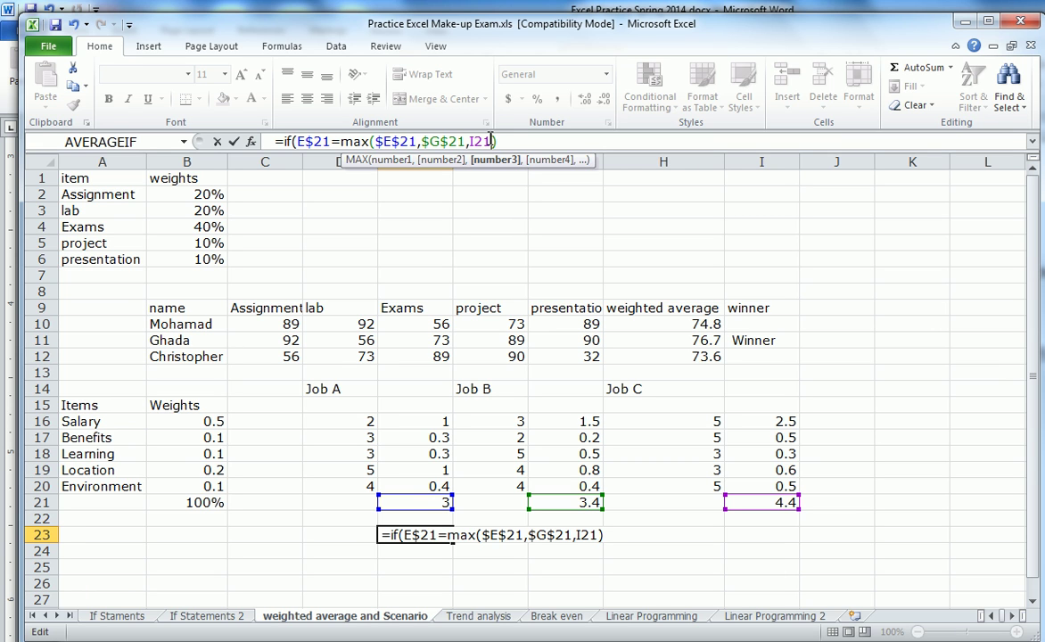
key(F4)
Finish the E23 IF formula with "best job" as the true result and " " as the false result
click(520, 141)
text(, "best )
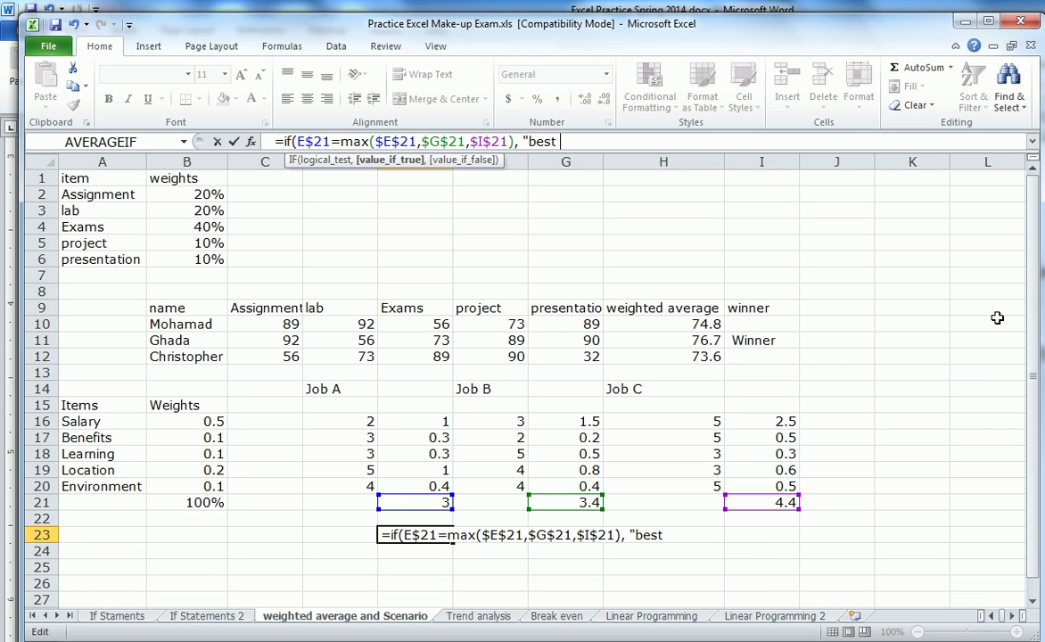
text(job", ")
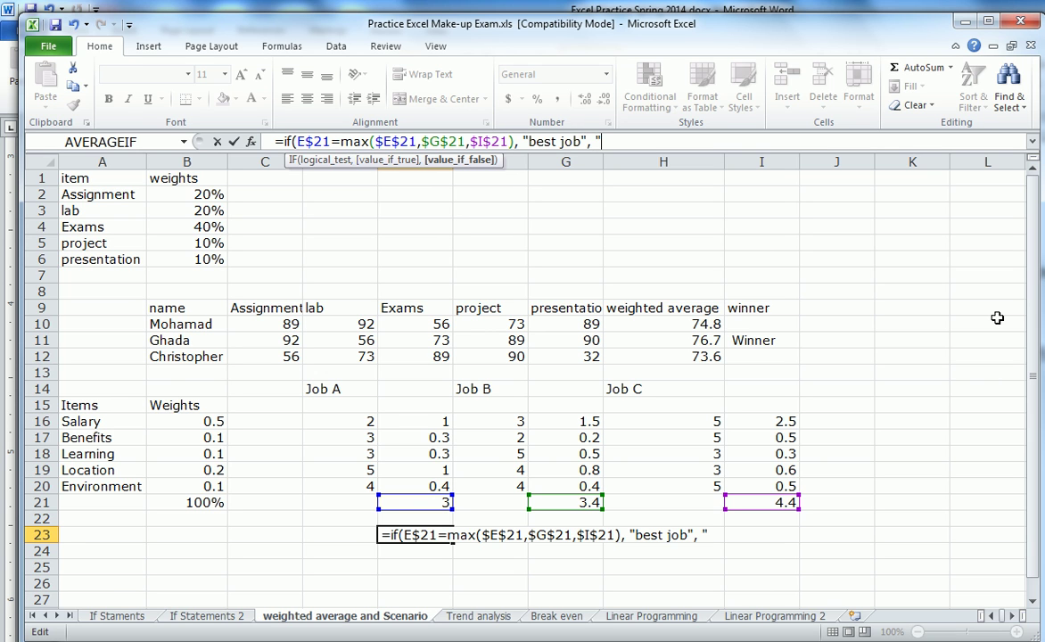
text( "))
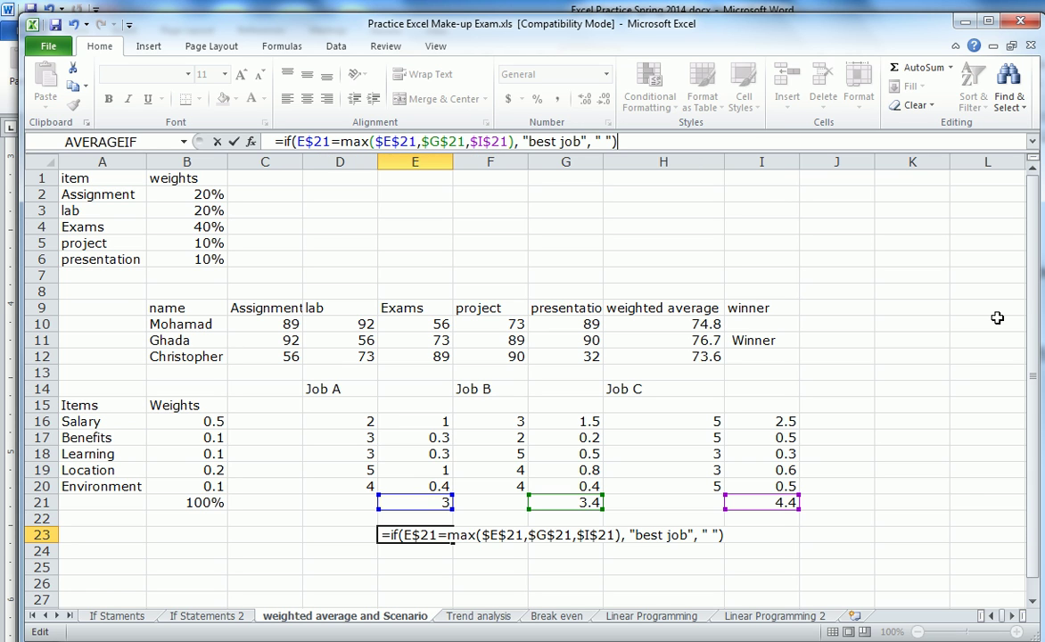
key(Return)
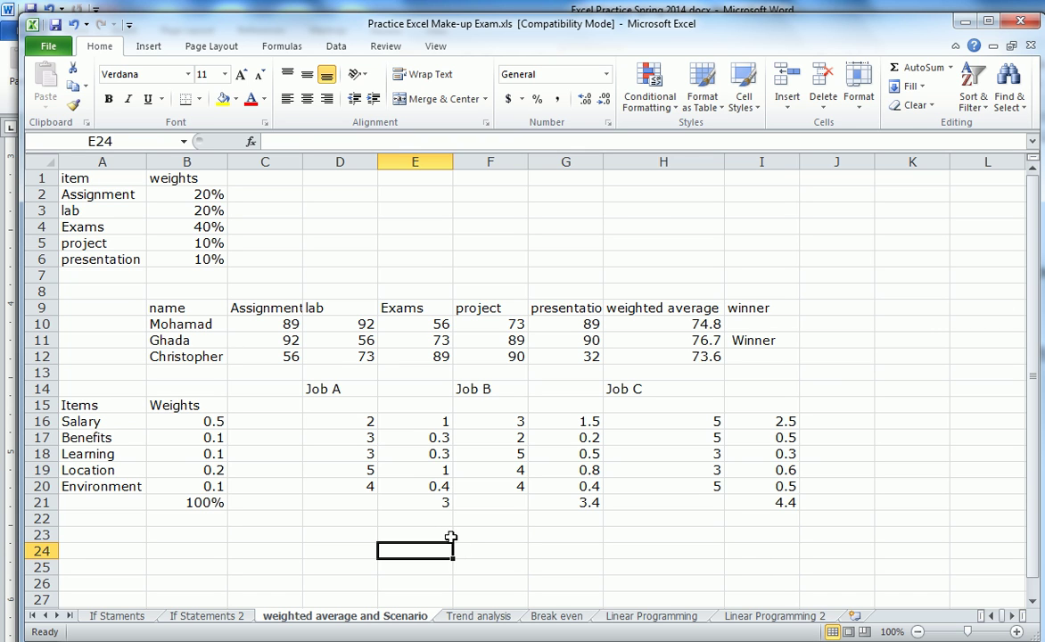
Copy the E23 best job formula into G23 for Job B and I23 for Job C
click(436, 534)
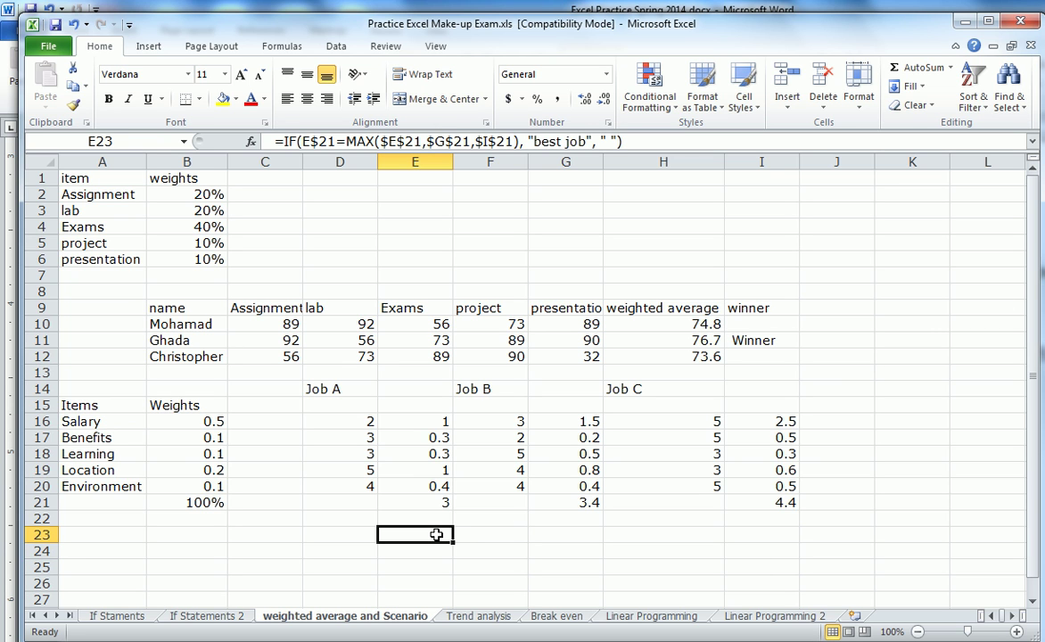
key(ctrl+c)
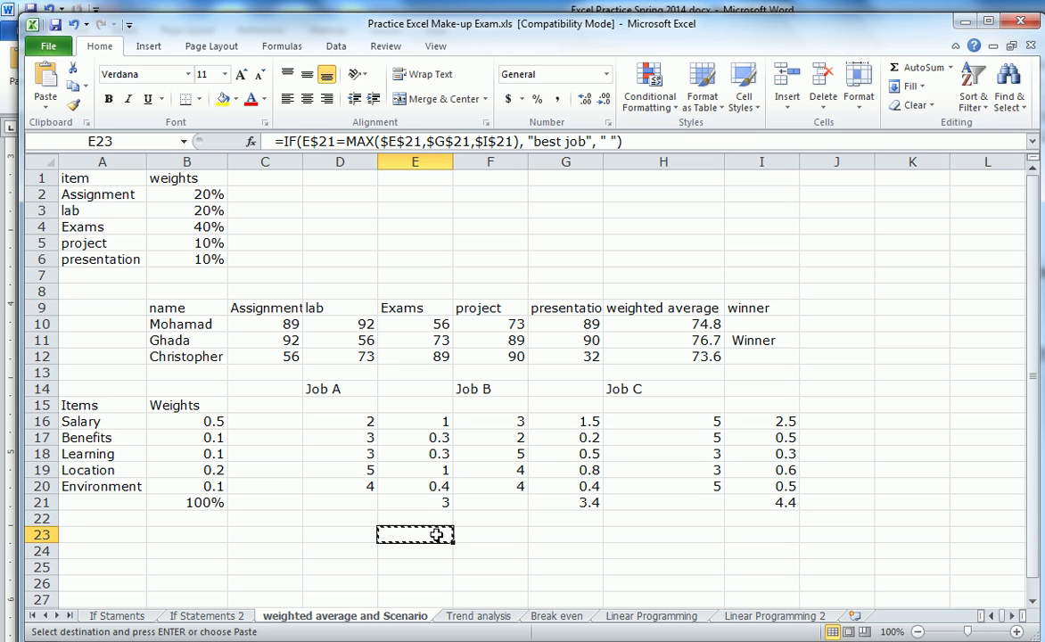
click(574, 537)
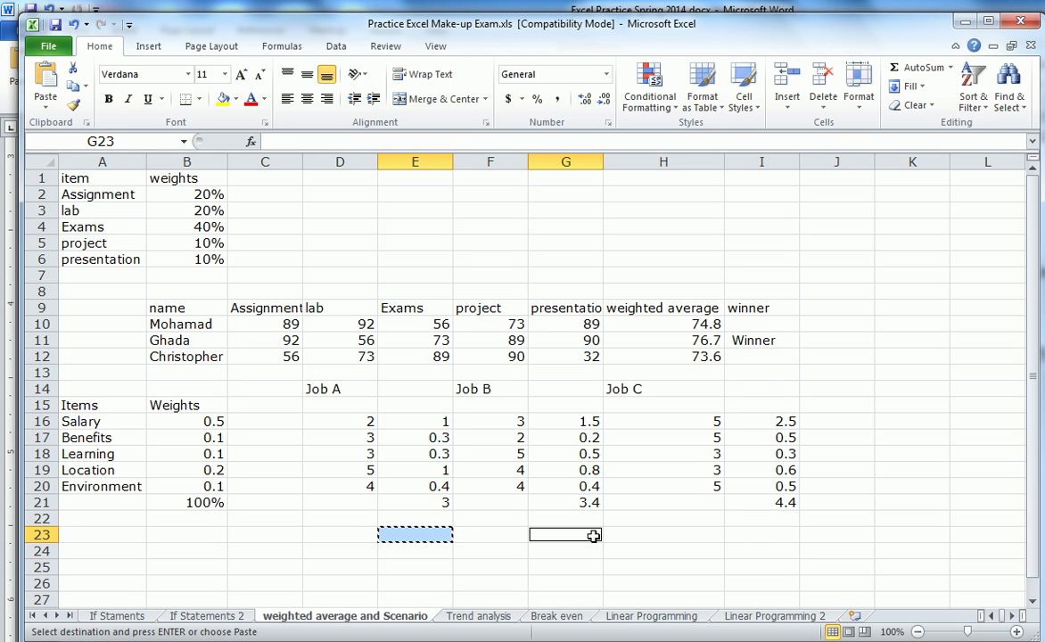
ctrl+click(786, 534)
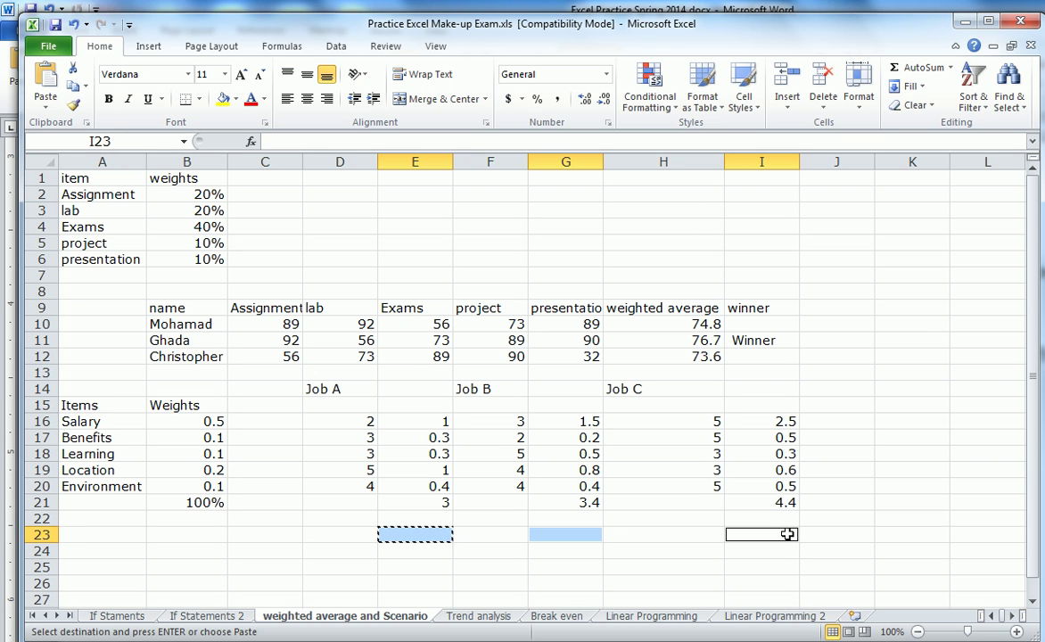
key(ctrl+v)
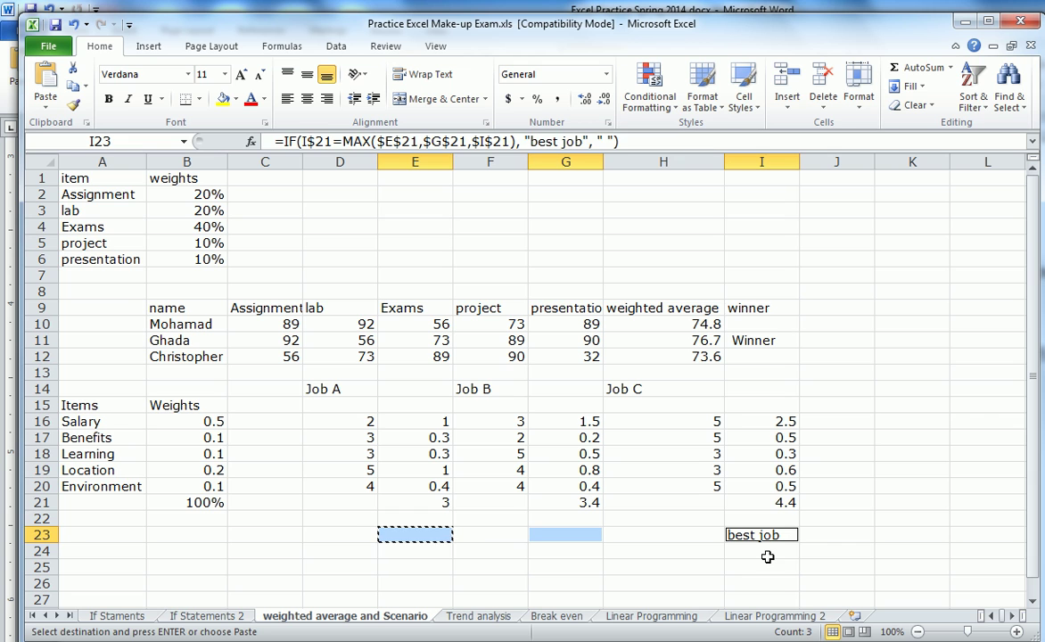
Delete both existing scenarios from the Scenario Manager
click(769, 558)
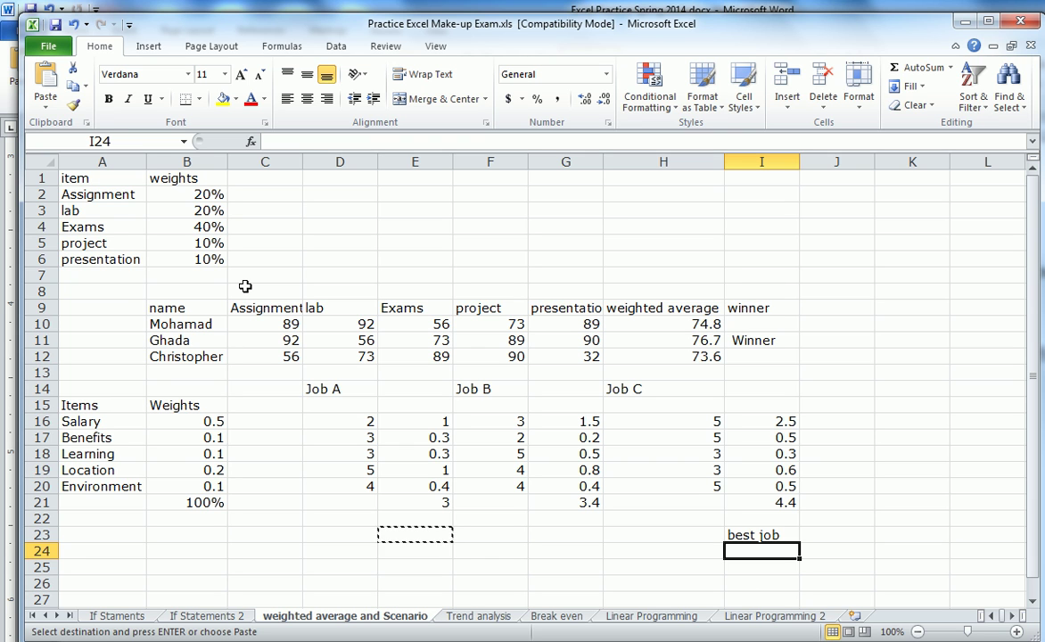
click(337, 48)
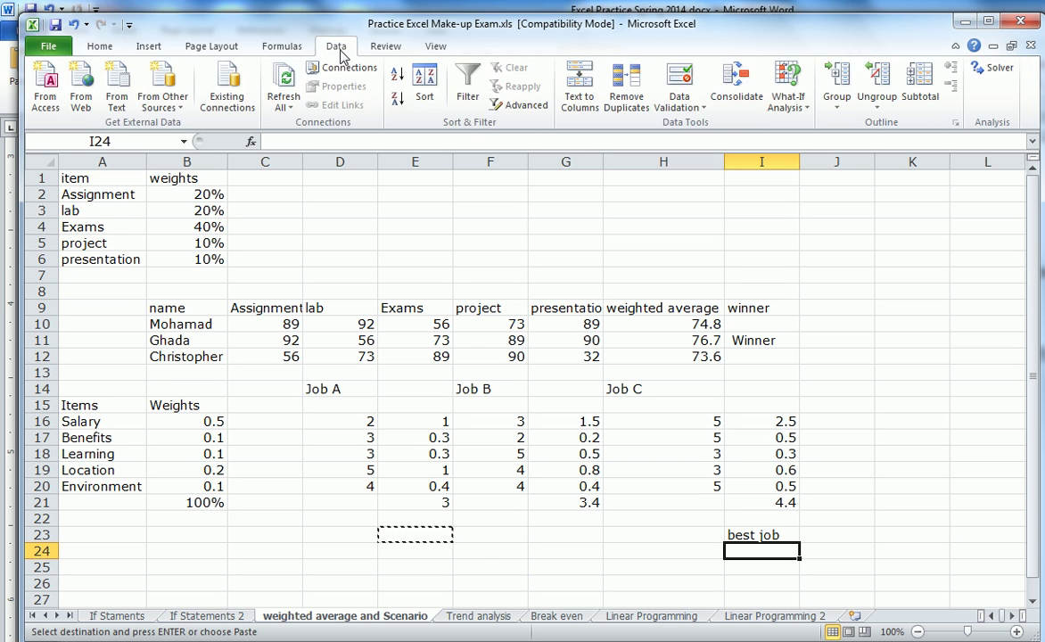
click(789, 111)
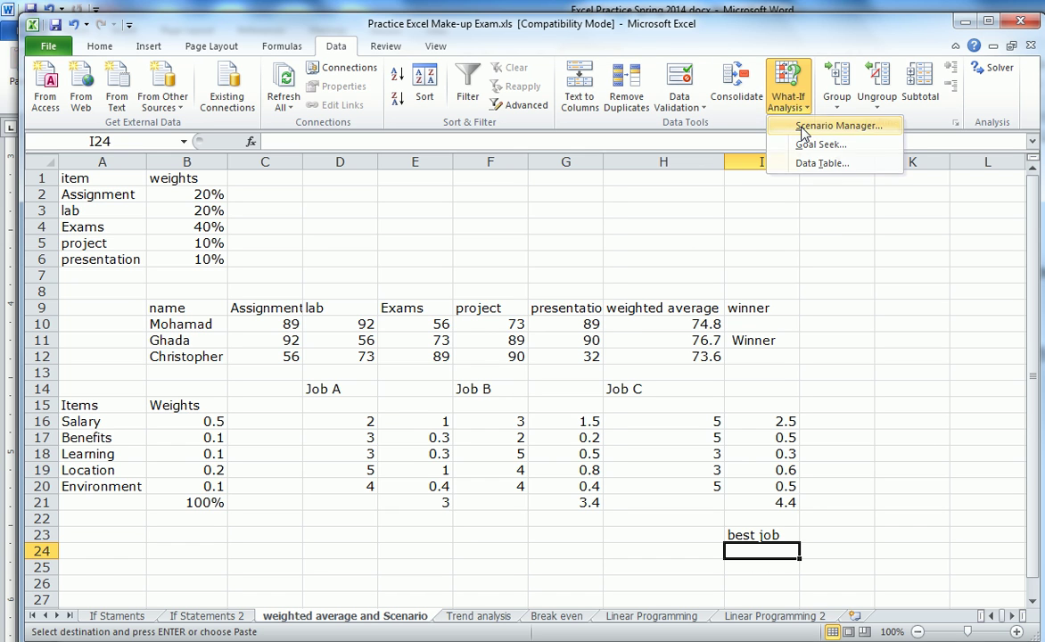
click(804, 132)
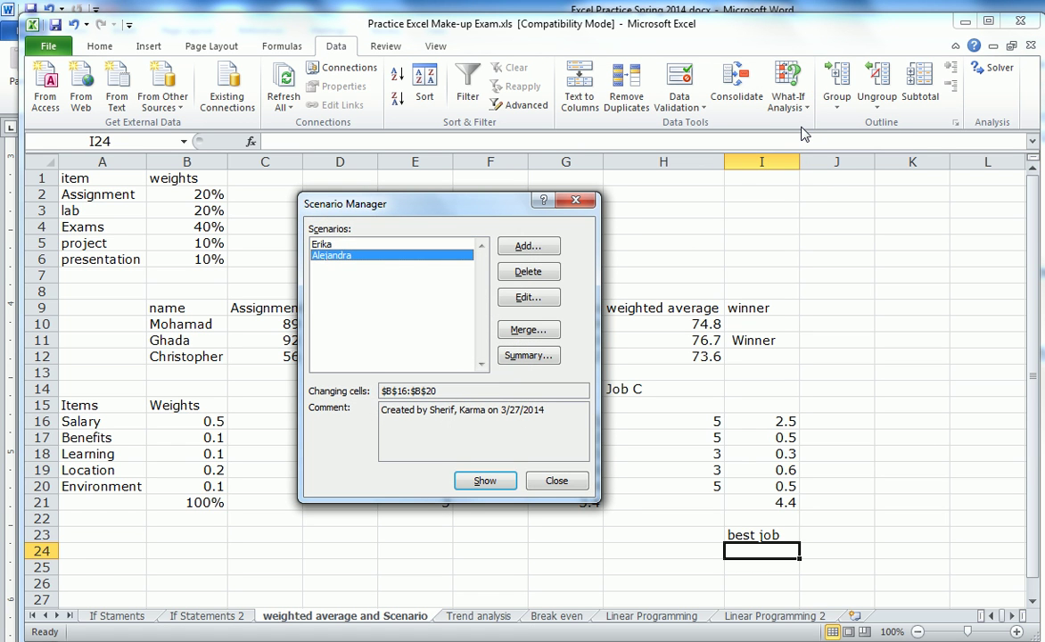
click(531, 276)
click(531, 273)
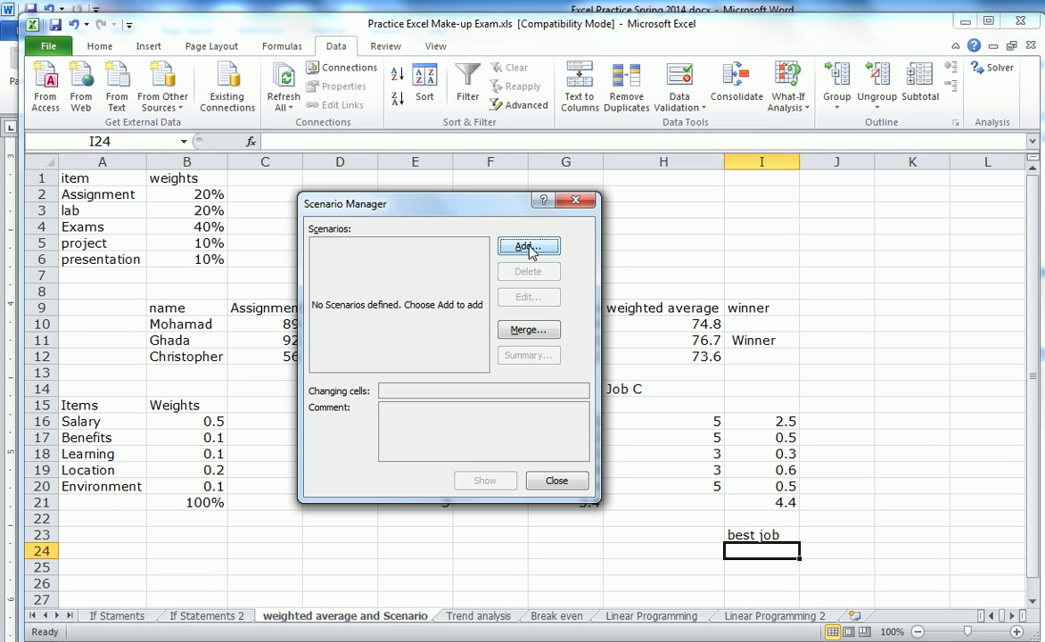
Add a scenario named Exam Centric with the weights B2:B6 as changing cells, keeping their current values
click(529, 247)
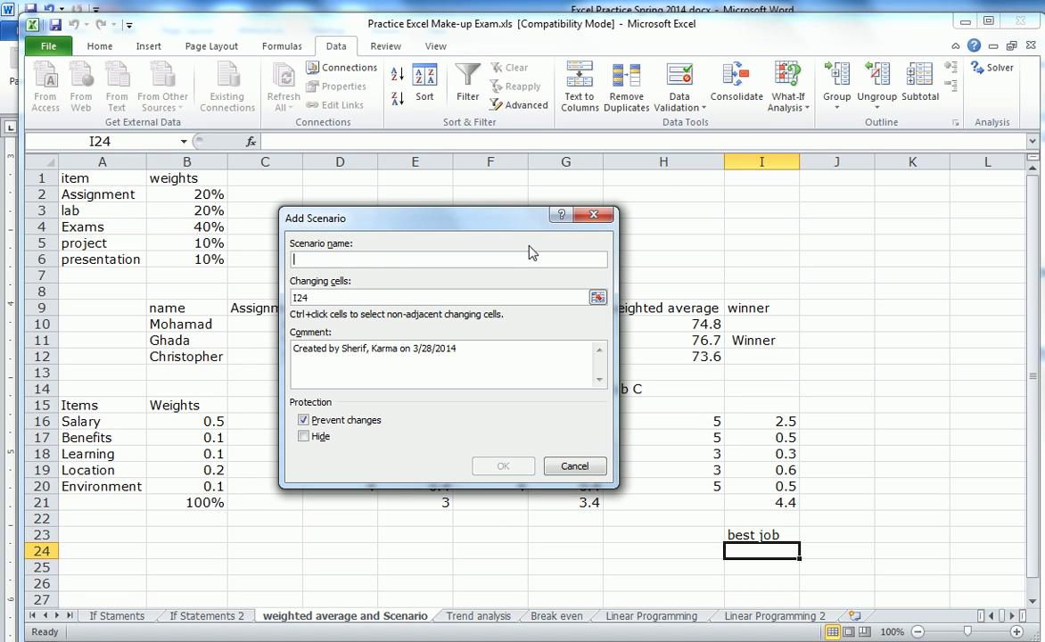
text(Exam Centric)
click(340, 299)
key(BackSpace)
key(BackSpace)
key(BackSpace)
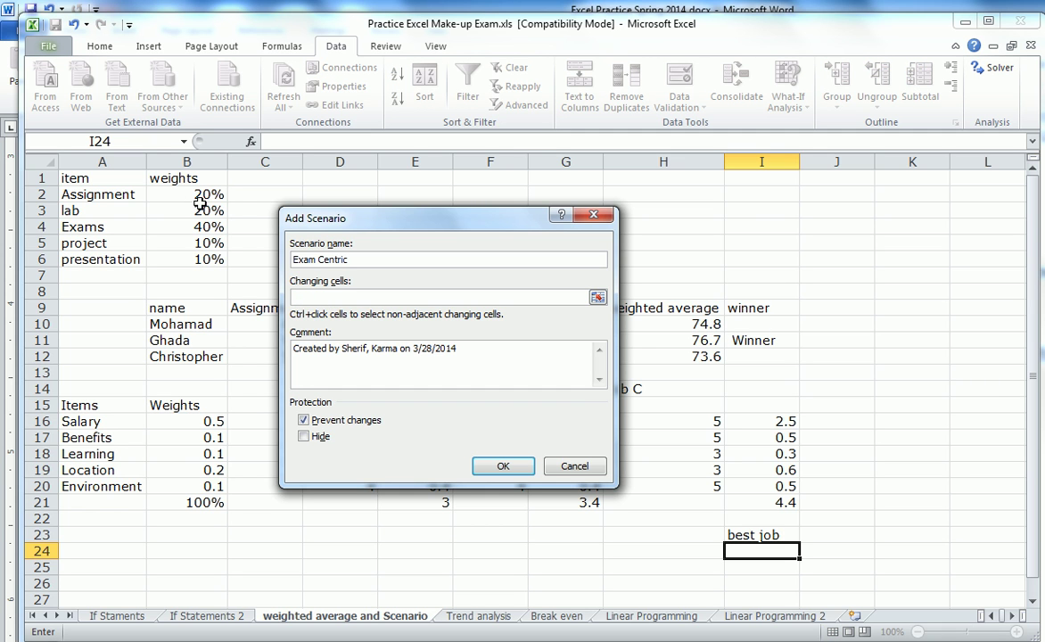
drag(202, 193, 203, 256)
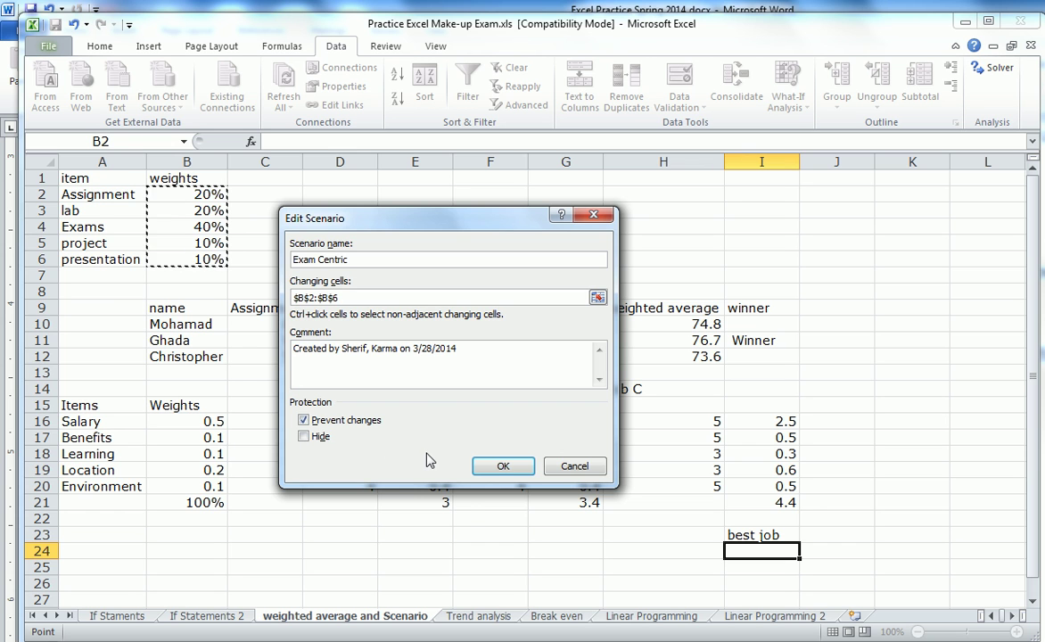
click(502, 465)
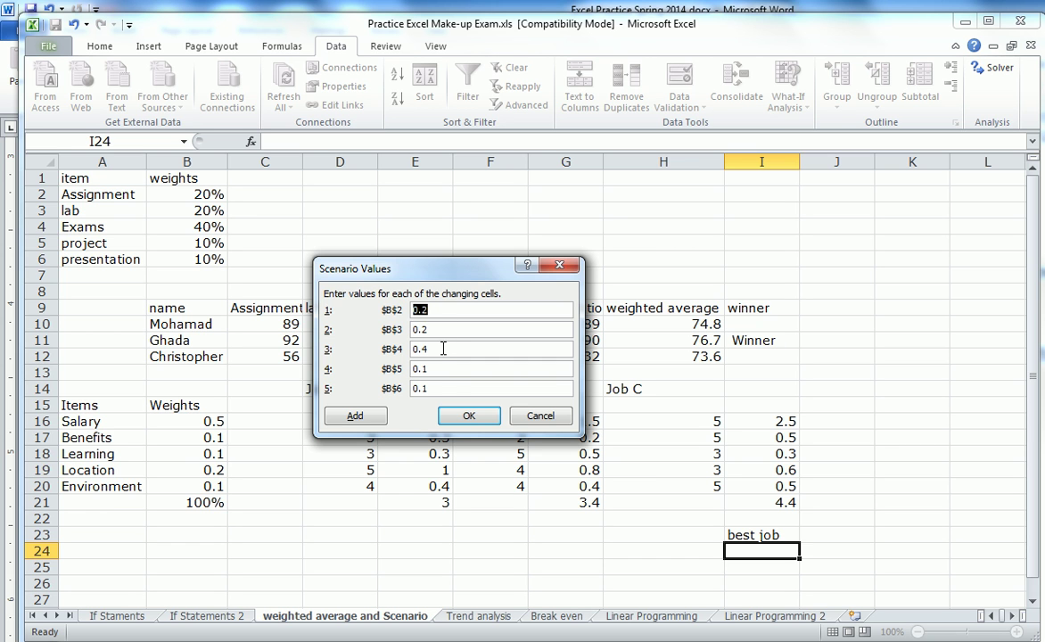
click(469, 416)
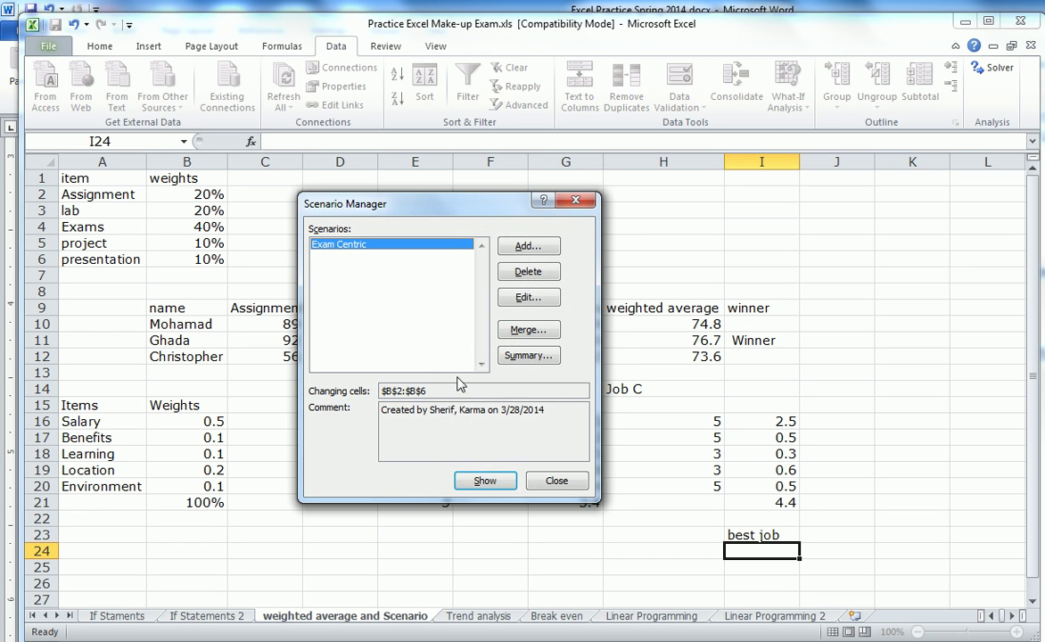
Add a second scenario named Project focus for the same changing cells B2:B6
click(521, 247)
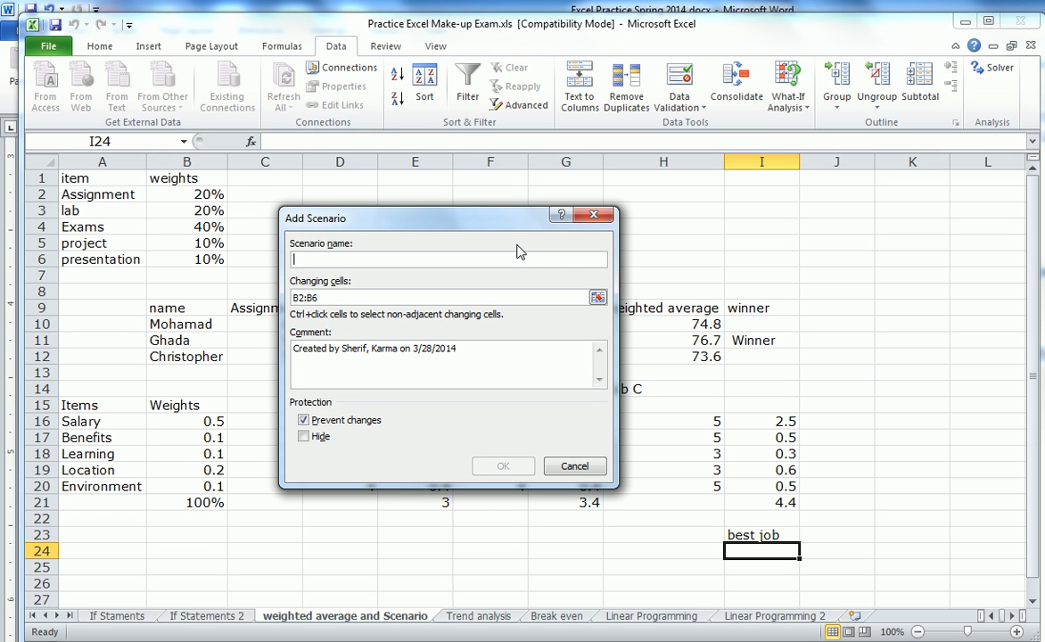
text(Pro)
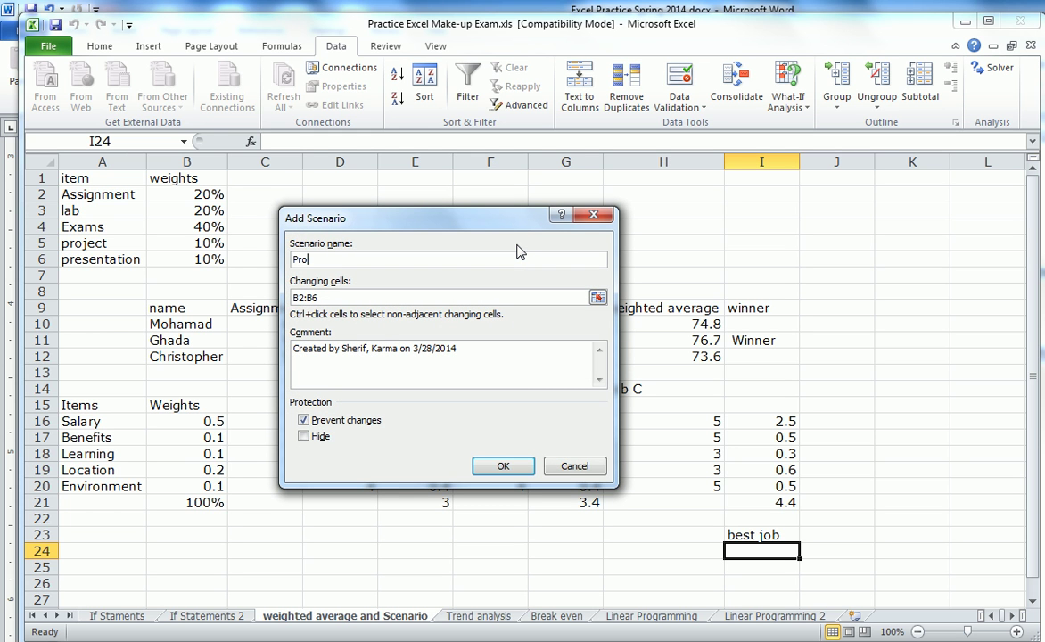
text(ject focus)
click(505, 466)
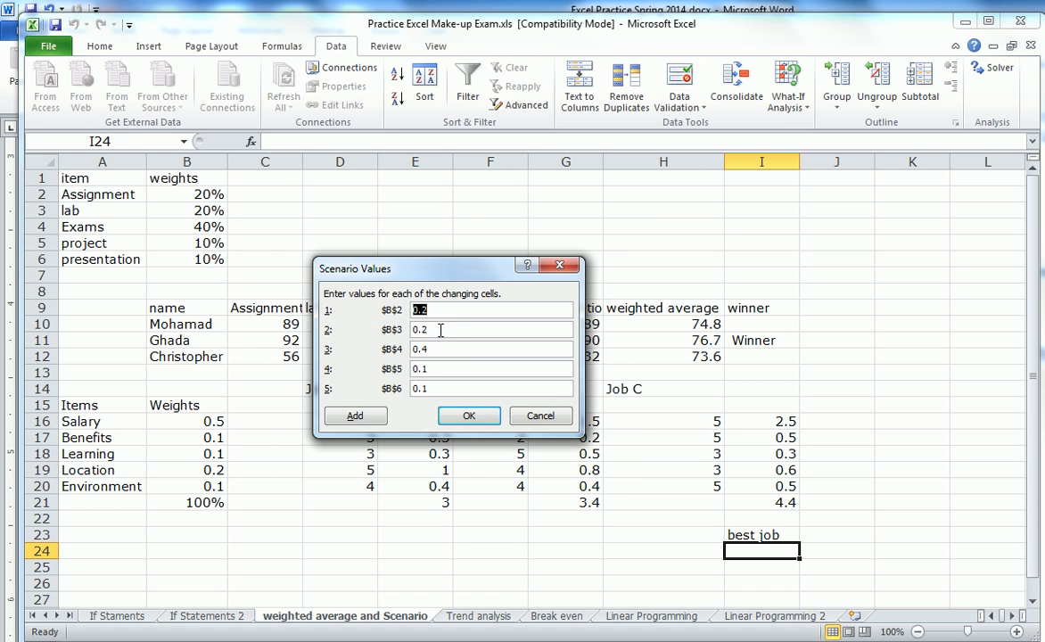
Set the Project focus scenario's exams weight B4 to 0.3 and project weight B5 to 0.2, and close the Scenario Manager
click(434, 348)
key(BackSpace)
text(3)
click(434, 368)
key(BackSpace)
text(2)
click(462, 417)
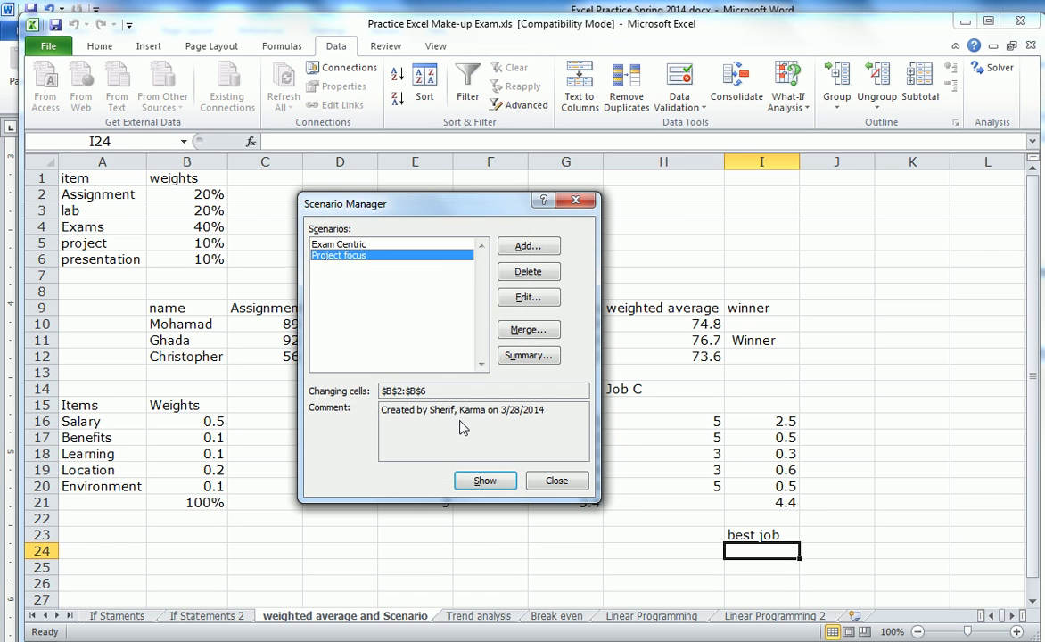
click(574, 483)
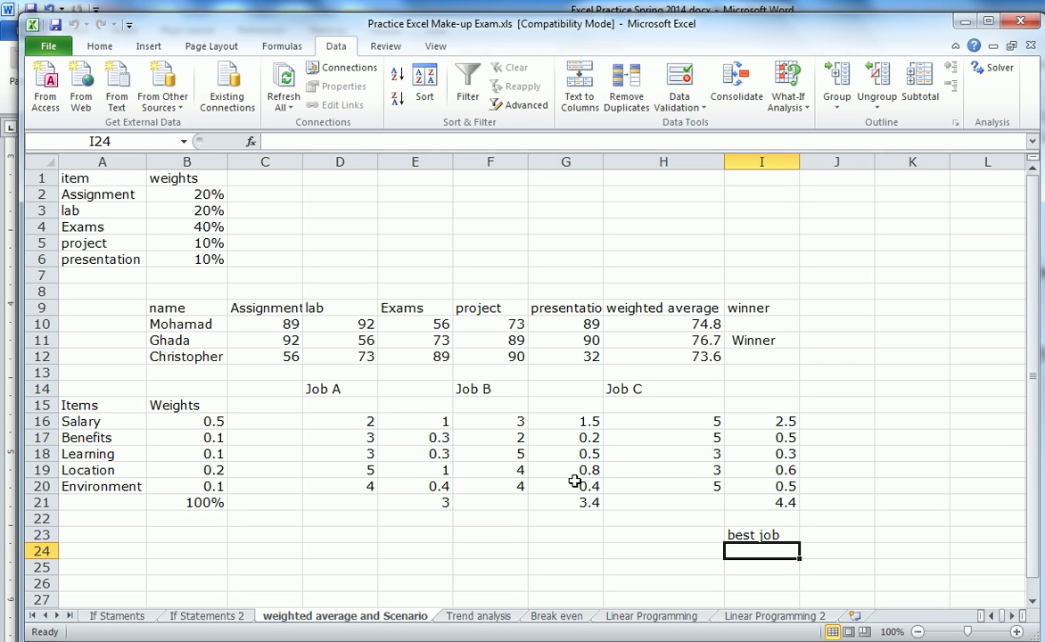
Define the cell name Assignment for weight cell B2 and Lab for weight cell B3
click(206, 195)
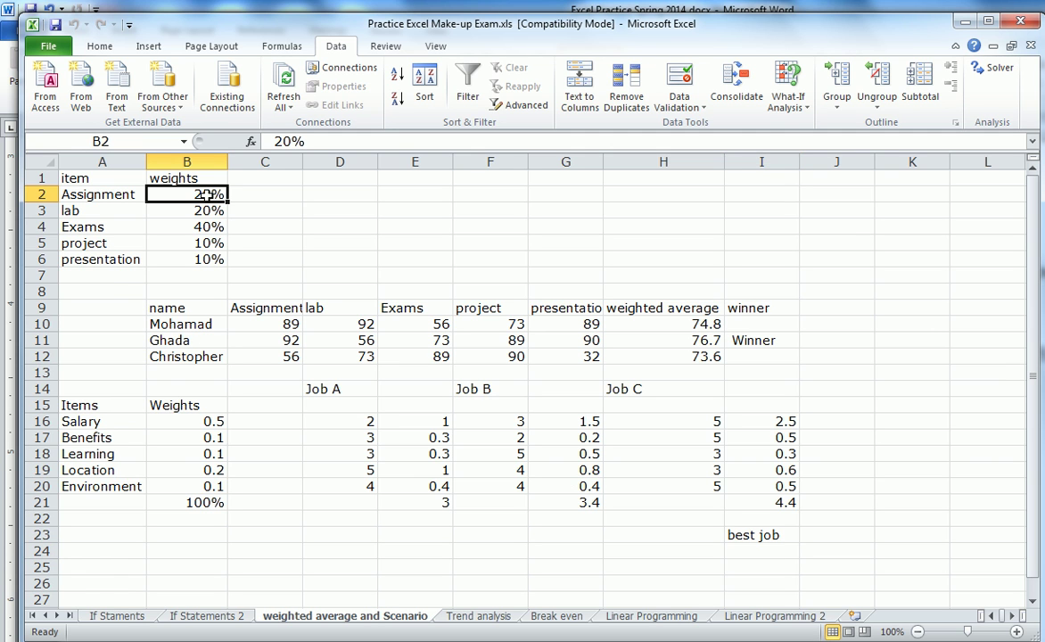
click(134, 145)
text(Assignment)
key(Return)
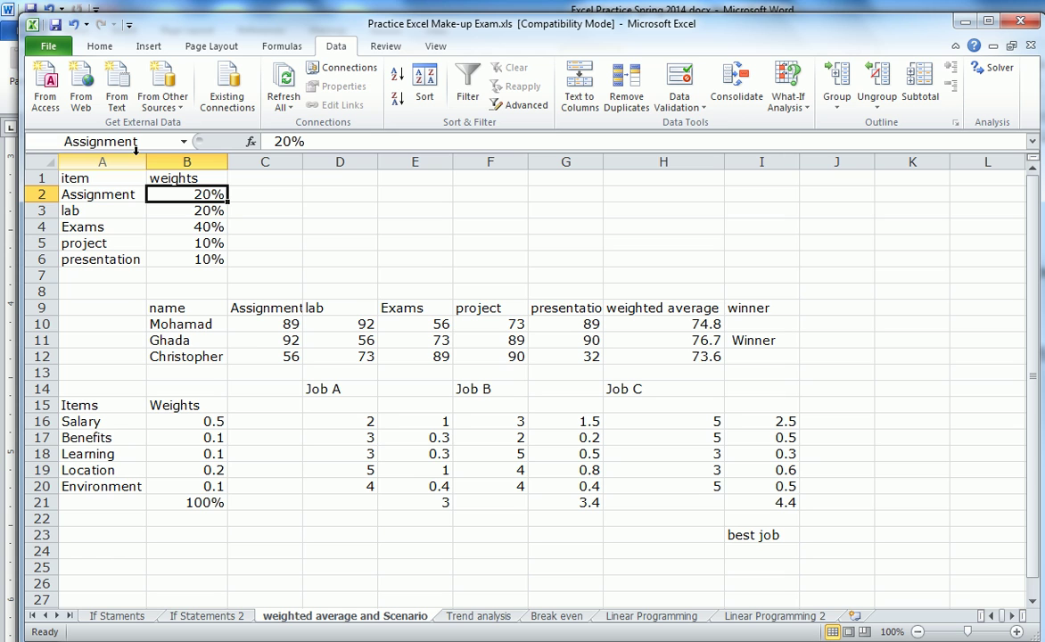
click(196, 213)
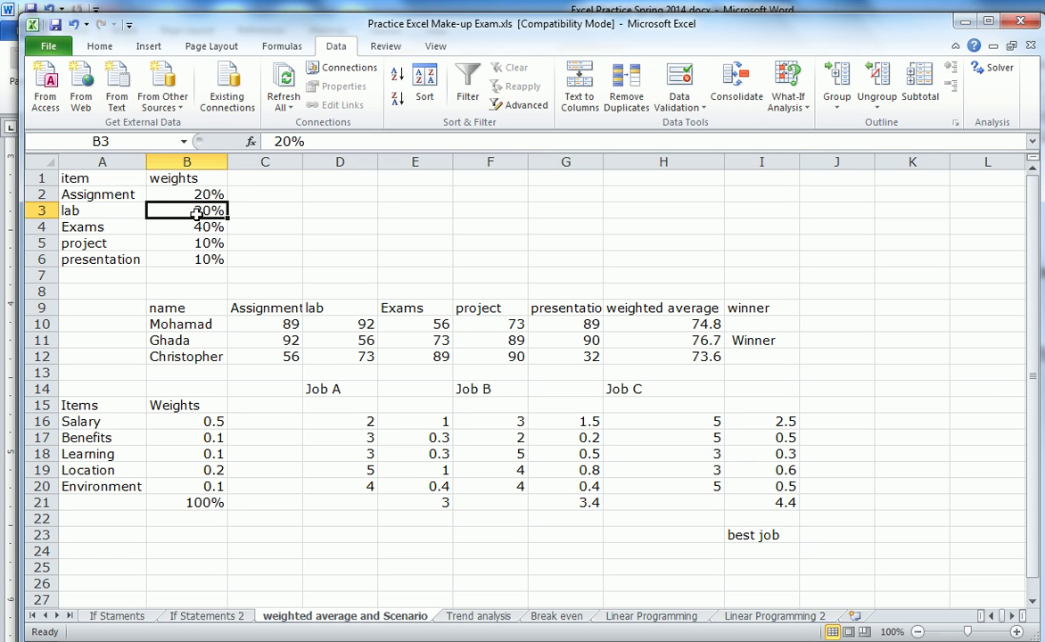
click(124, 146)
text(Lab)
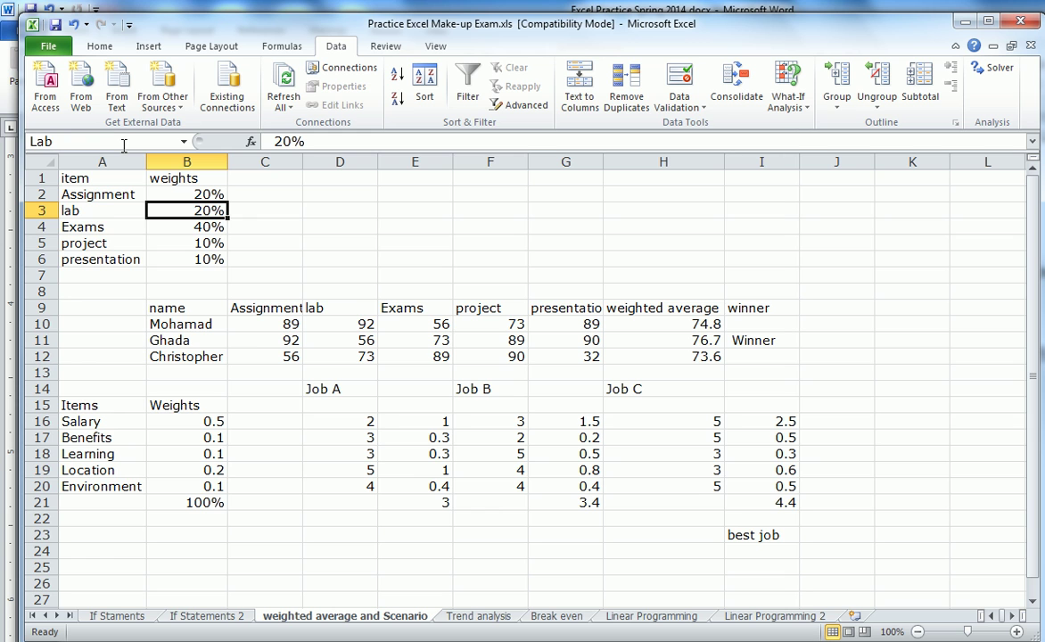
key(Return)
Define the cell name Exams for weight cell B4 and Projects for weight cell B5
click(186, 231)
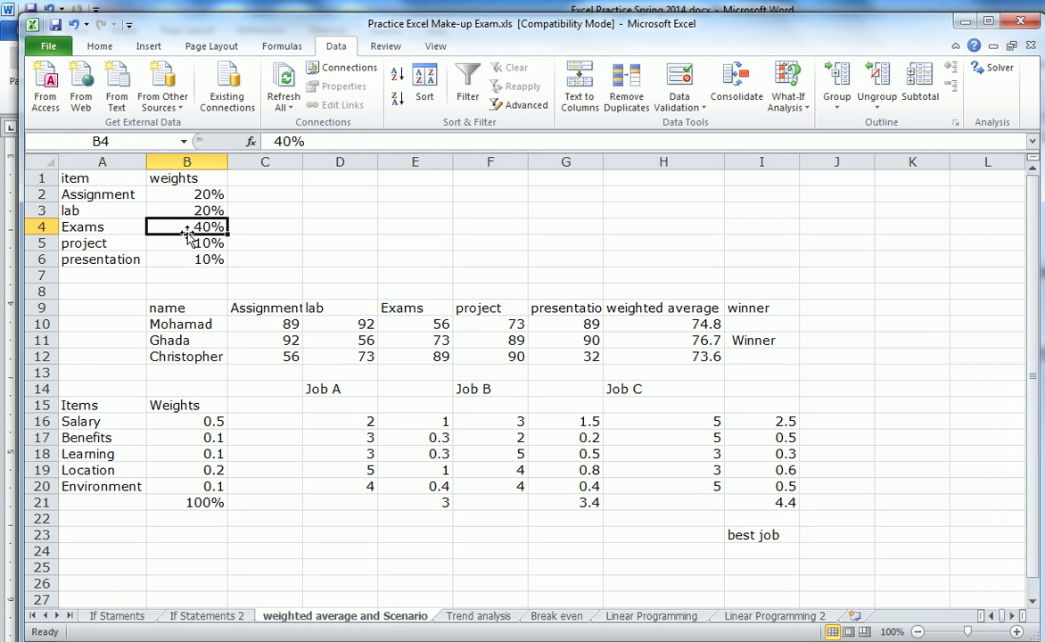
click(117, 139)
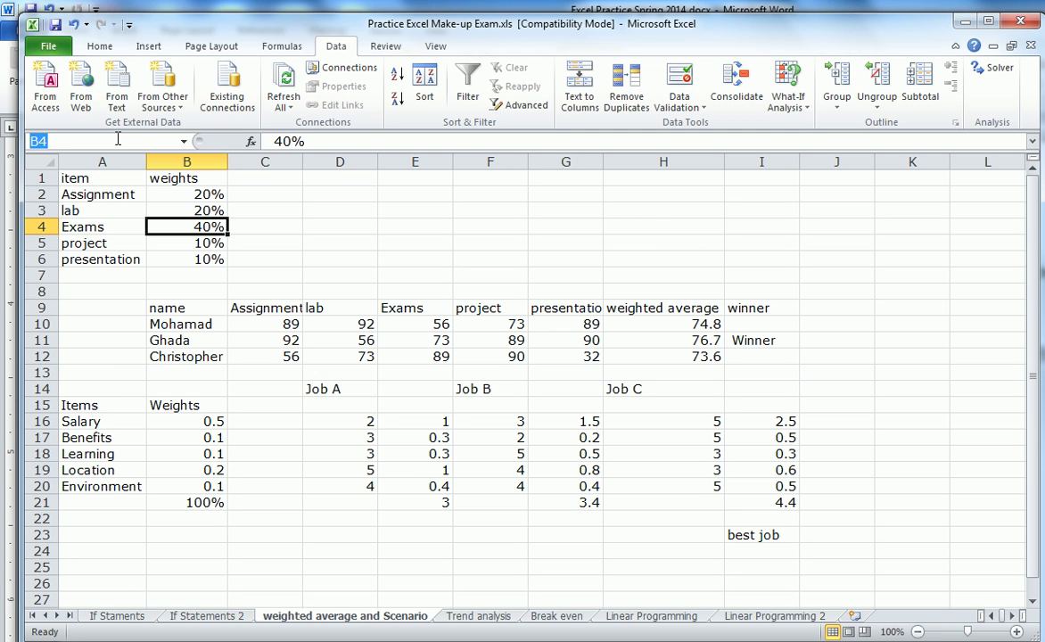
text(Exams)
key(Return)
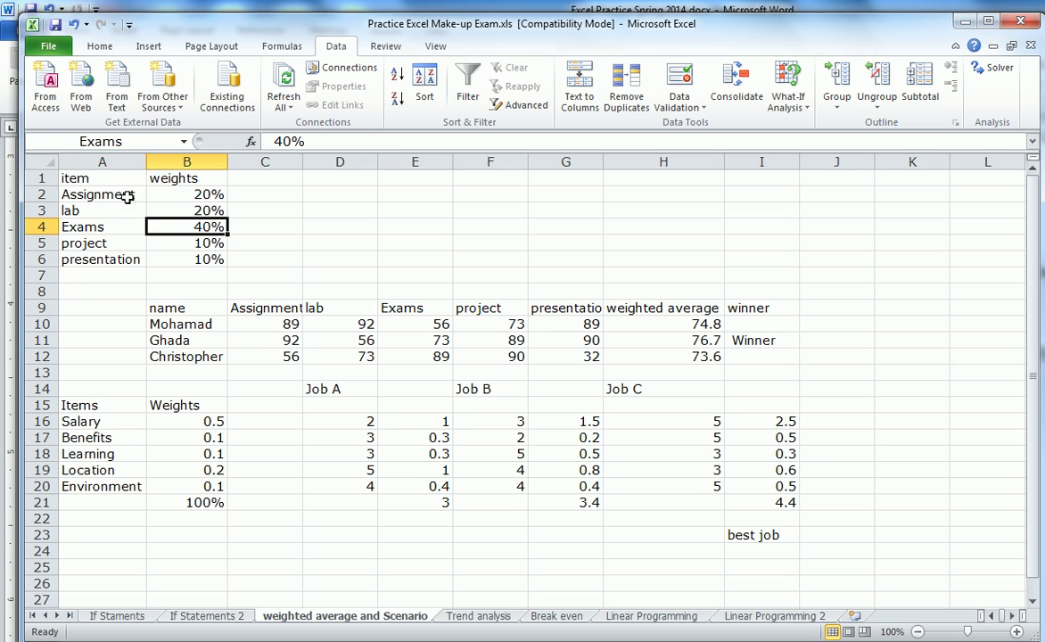
click(188, 249)
click(120, 138)
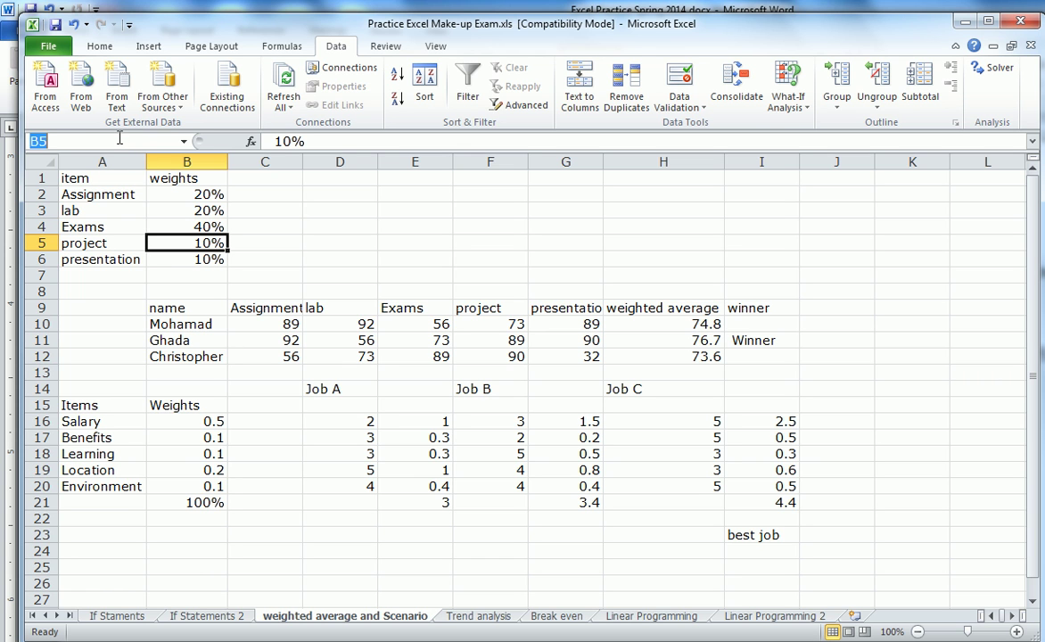
text(Projects)
key(Return)
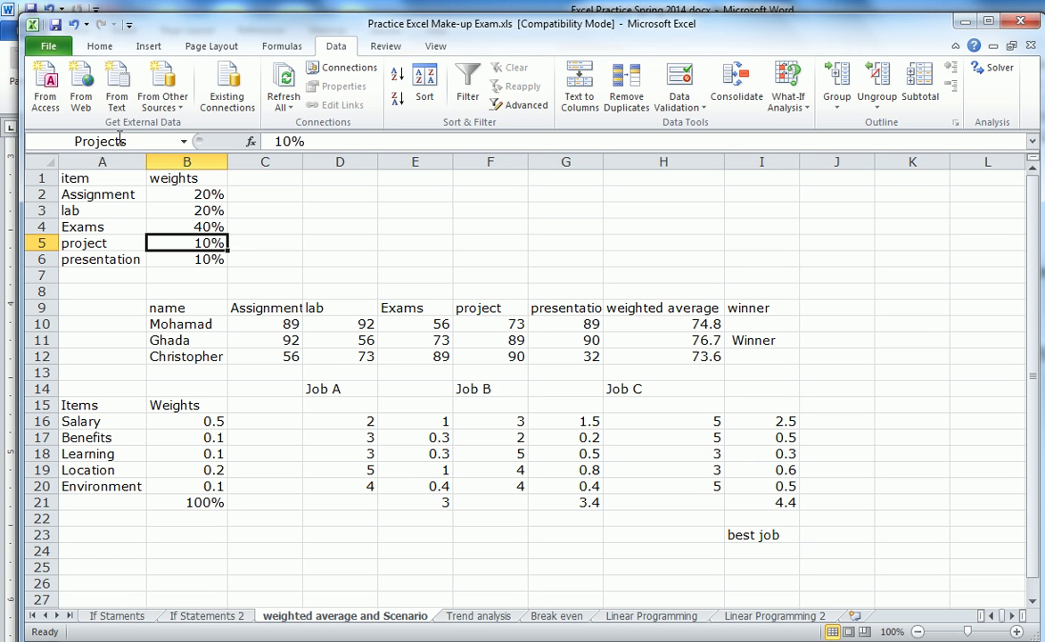
Define the cell name Presentations for weight cell B6
click(198, 258)
click(136, 143)
text(Presentations)
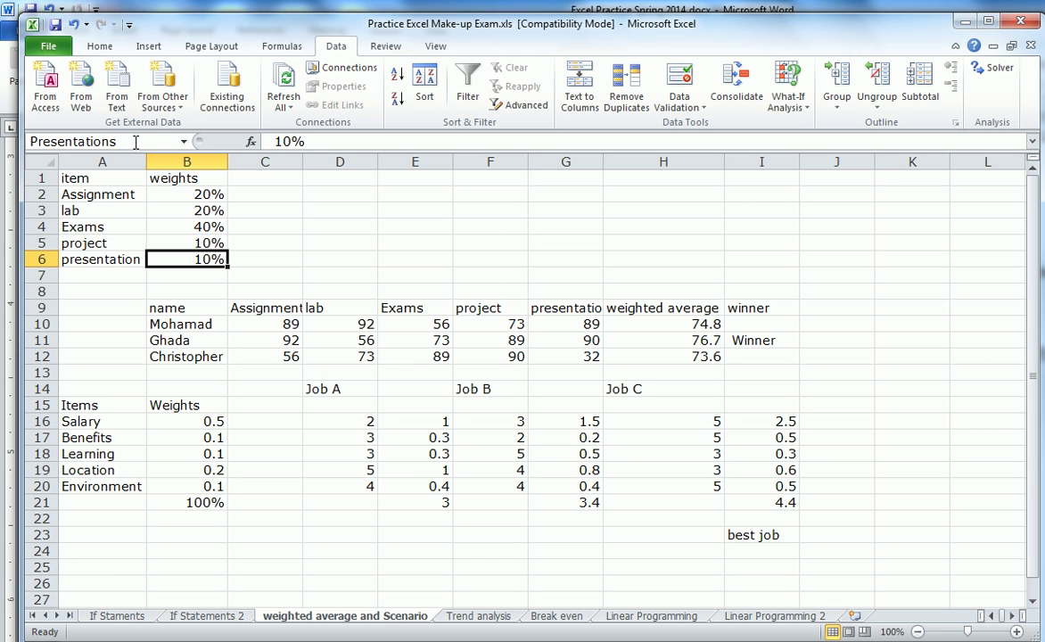
key(Return)
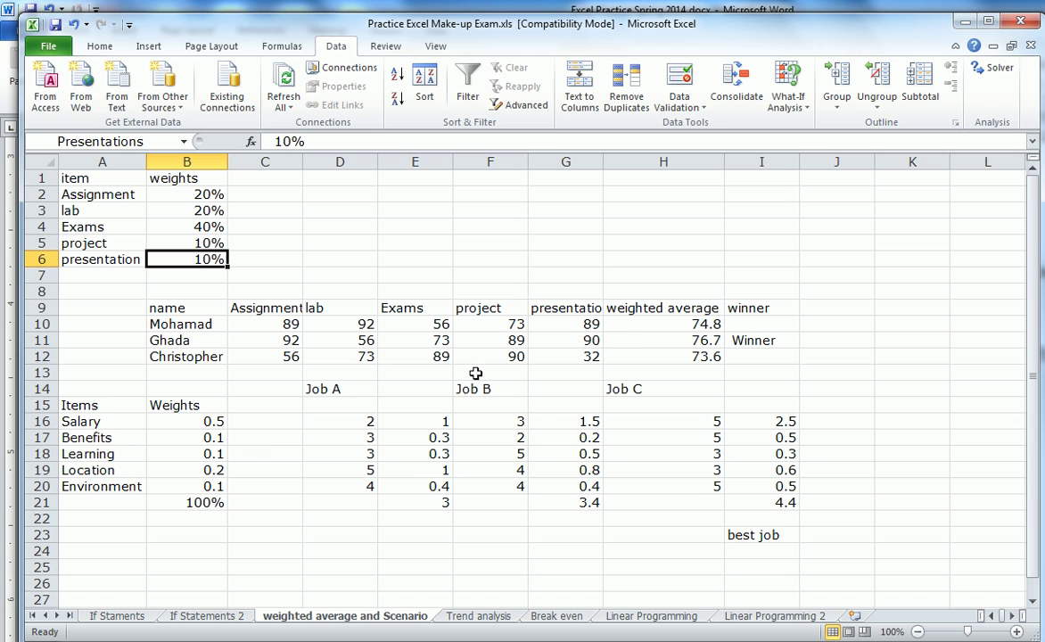
Name the weighted average cells H10 and H11 after the first and second students in the table
click(701, 324)
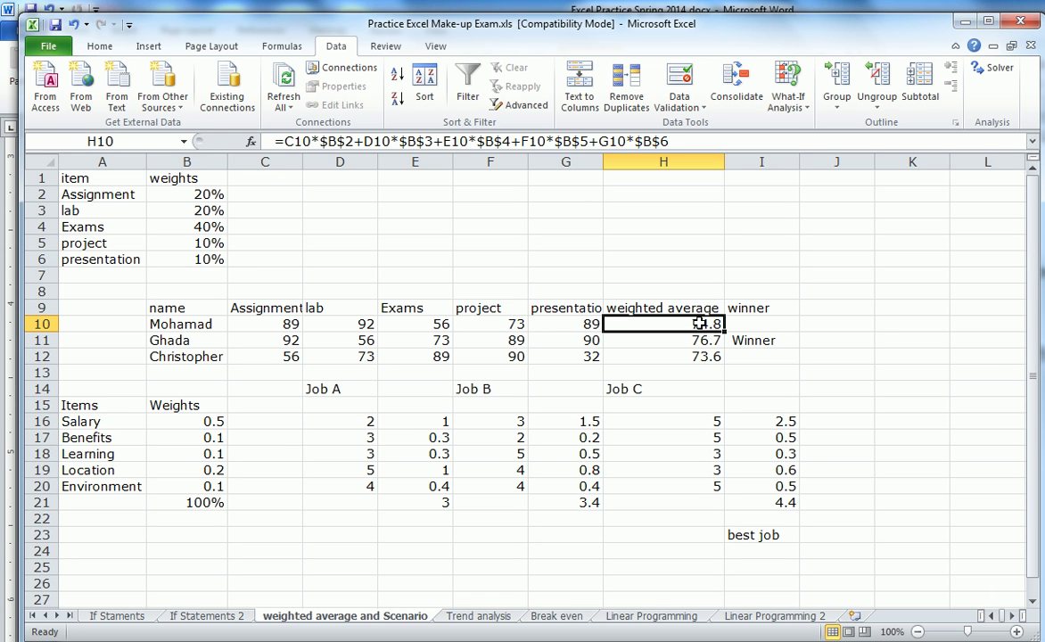
click(119, 139)
text(Mohammed)
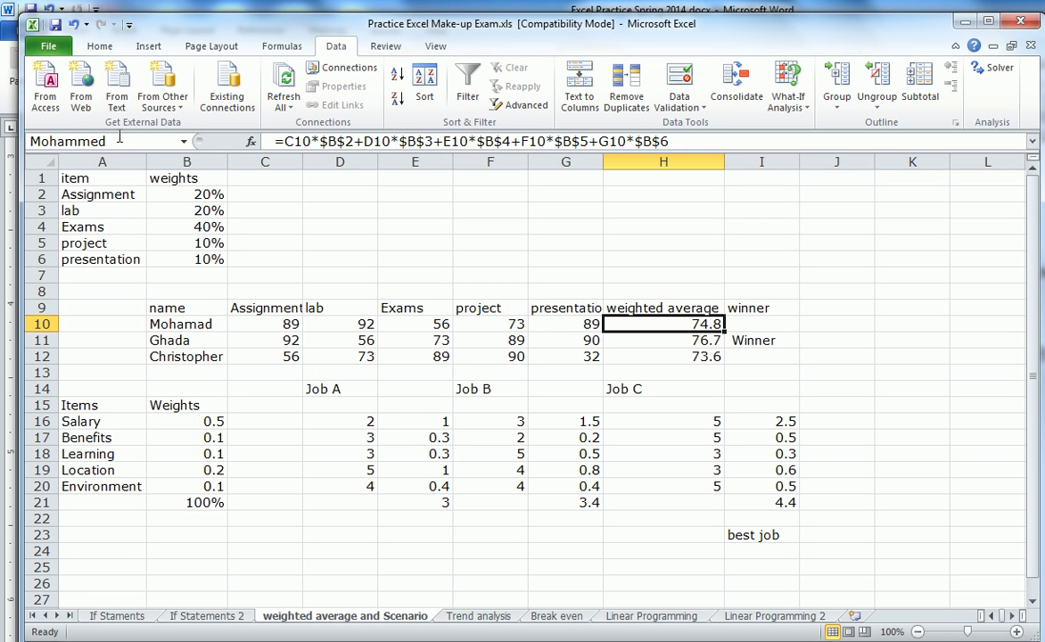
key(Return)
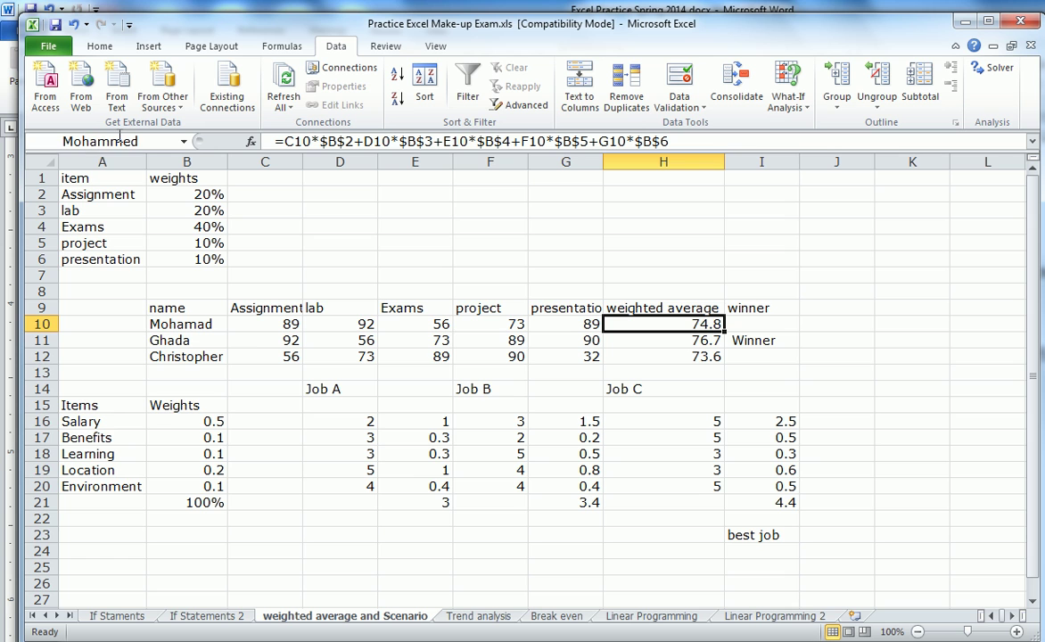
click(665, 340)
click(137, 143)
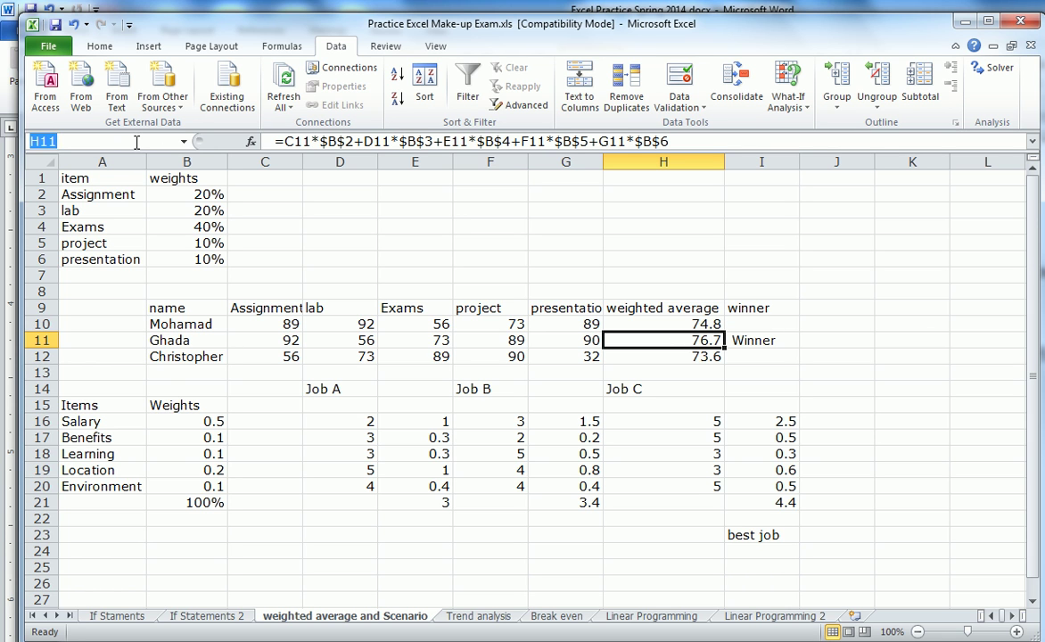
text(Ghada)
key(Return)
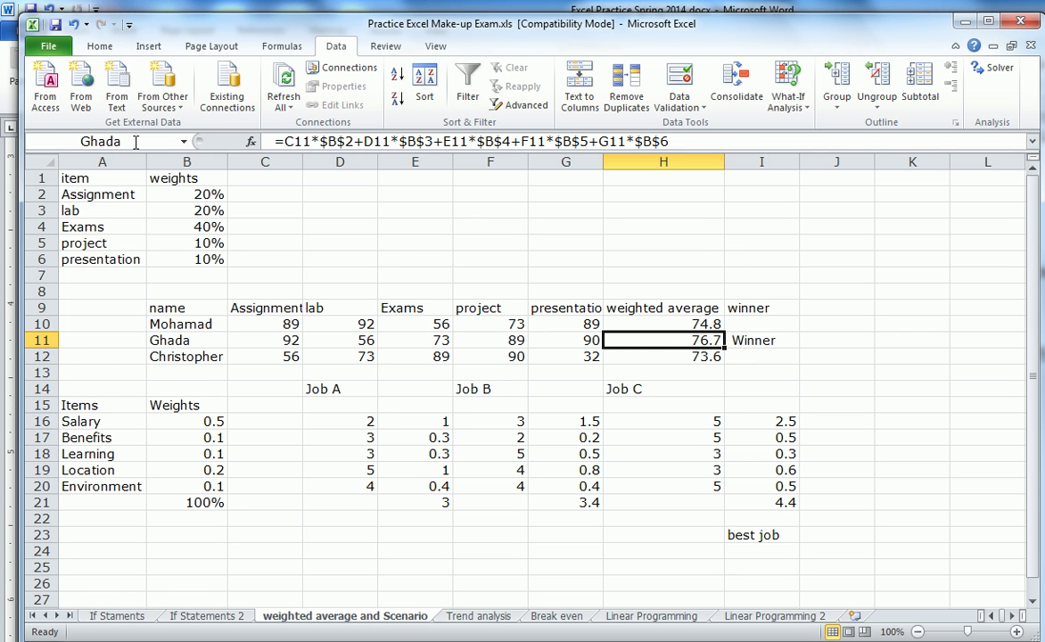
Name the weighted average cell H12 after the third student in the table
click(684, 359)
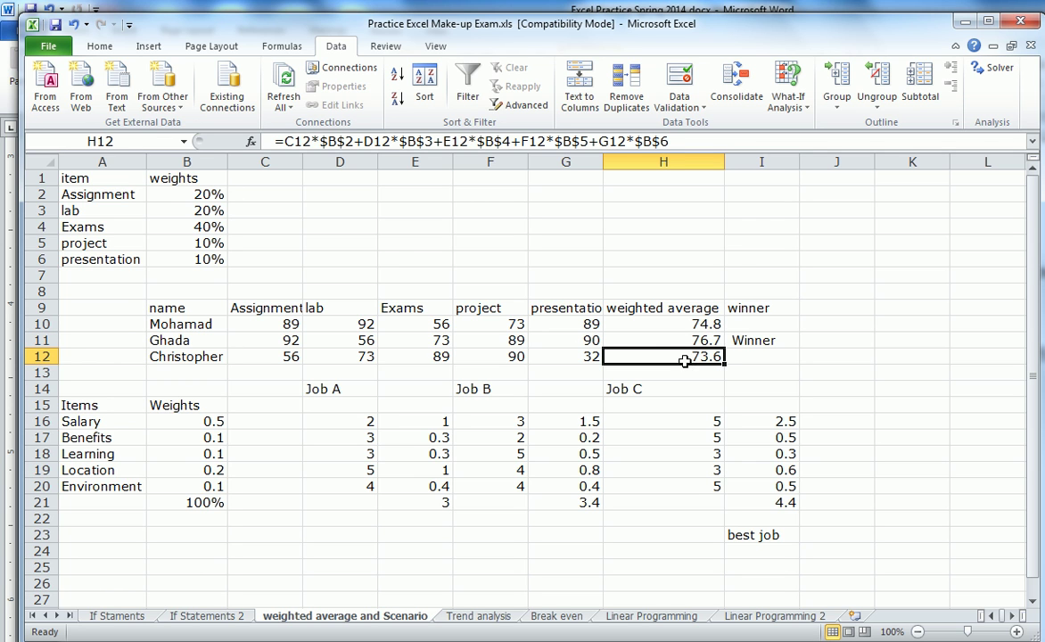
click(128, 142)
text(Christopher)
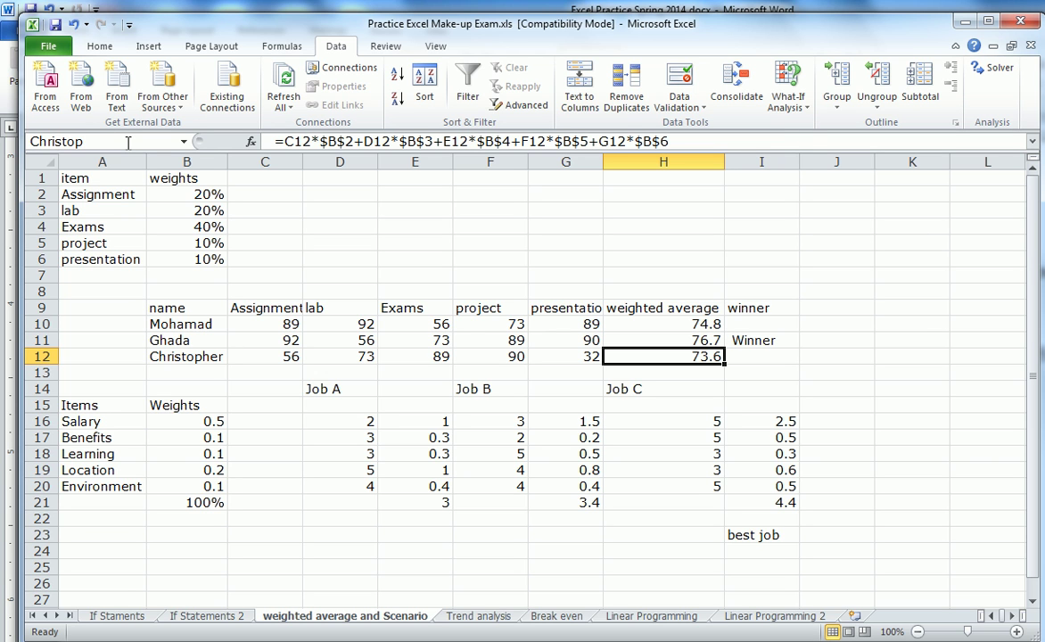
key(Return)
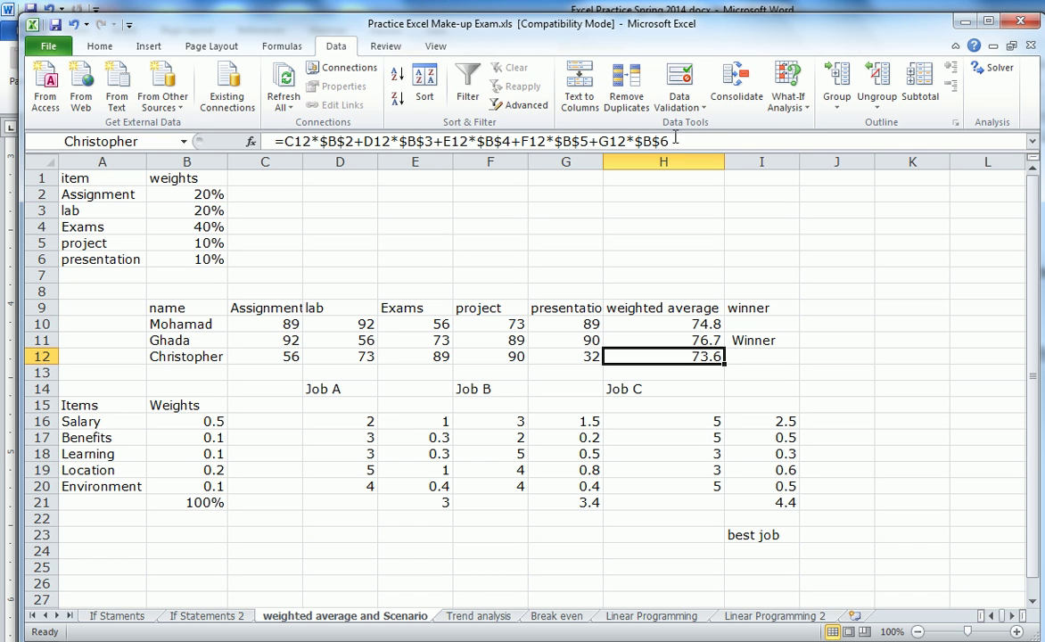
Create a scenario summary report of the weight scenarios using the weighted averages H10:H12 as result cells
click(789, 105)
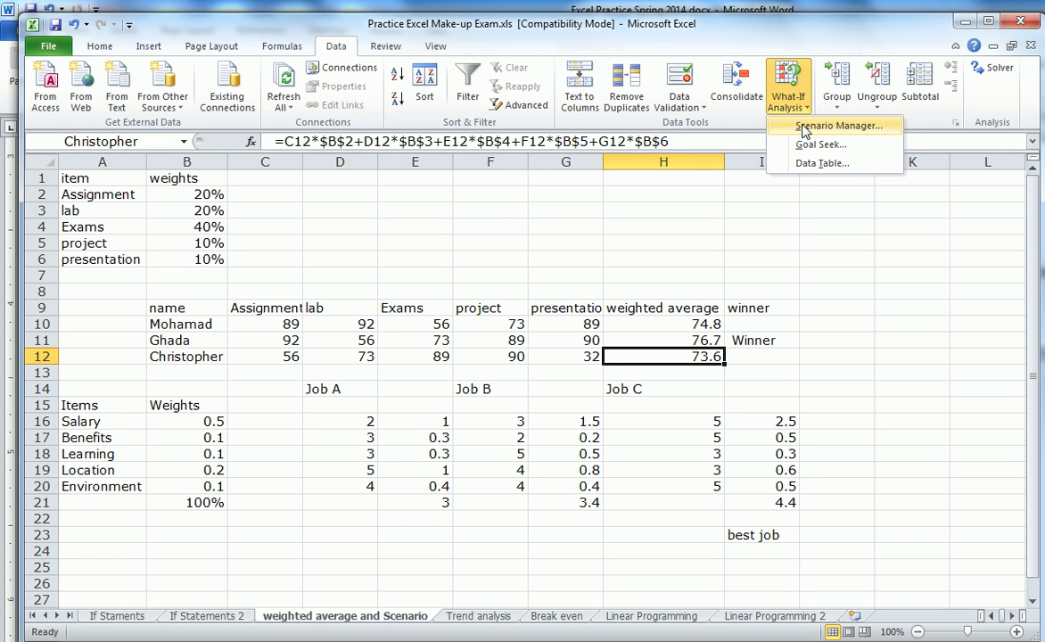
click(808, 125)
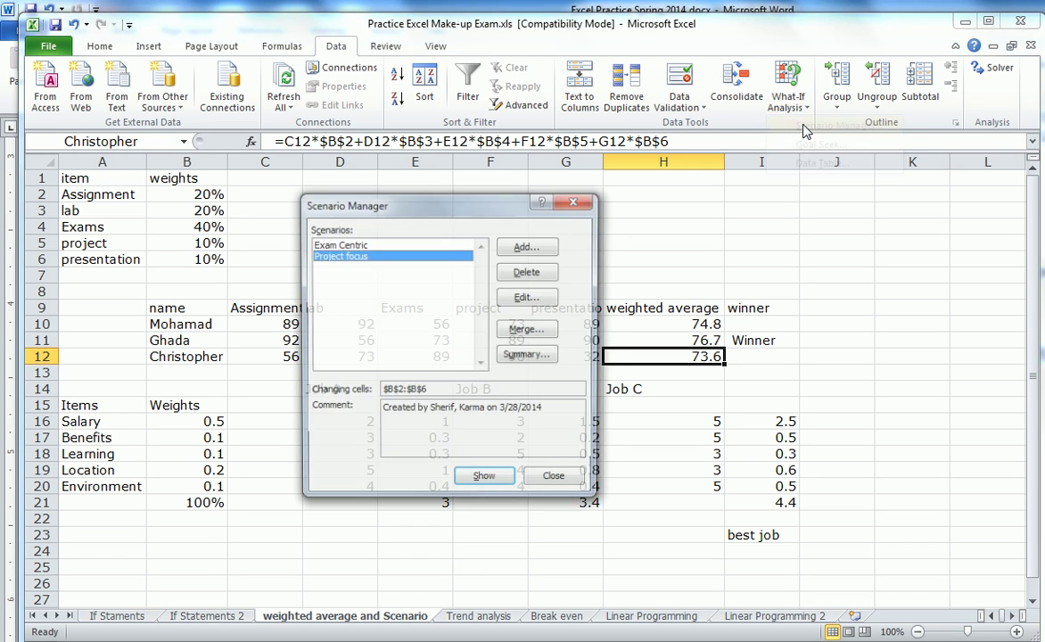
click(523, 357)
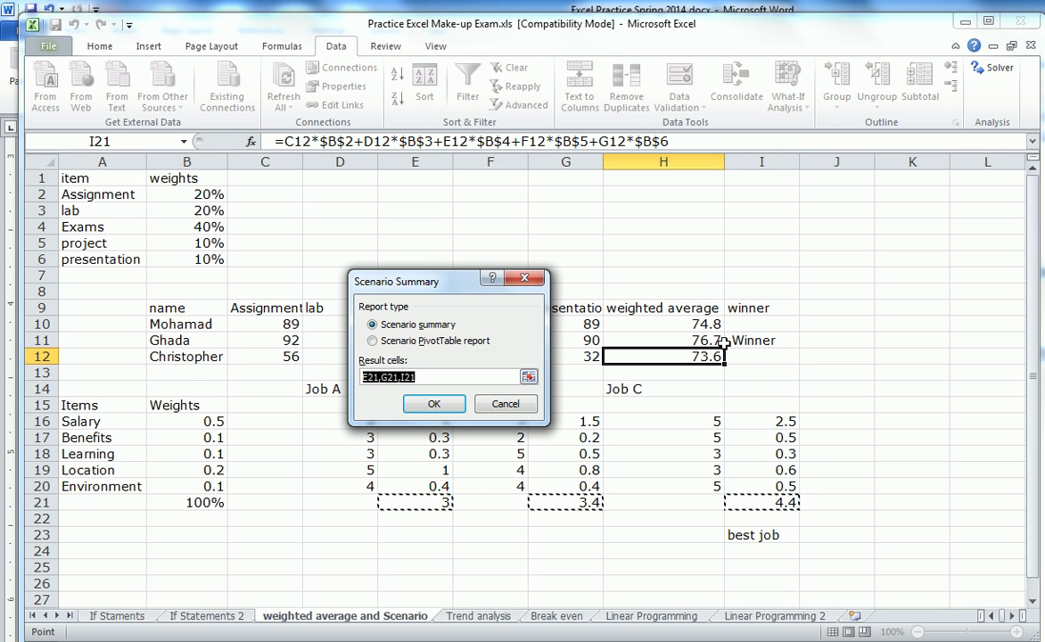
drag(709, 323, 709, 355)
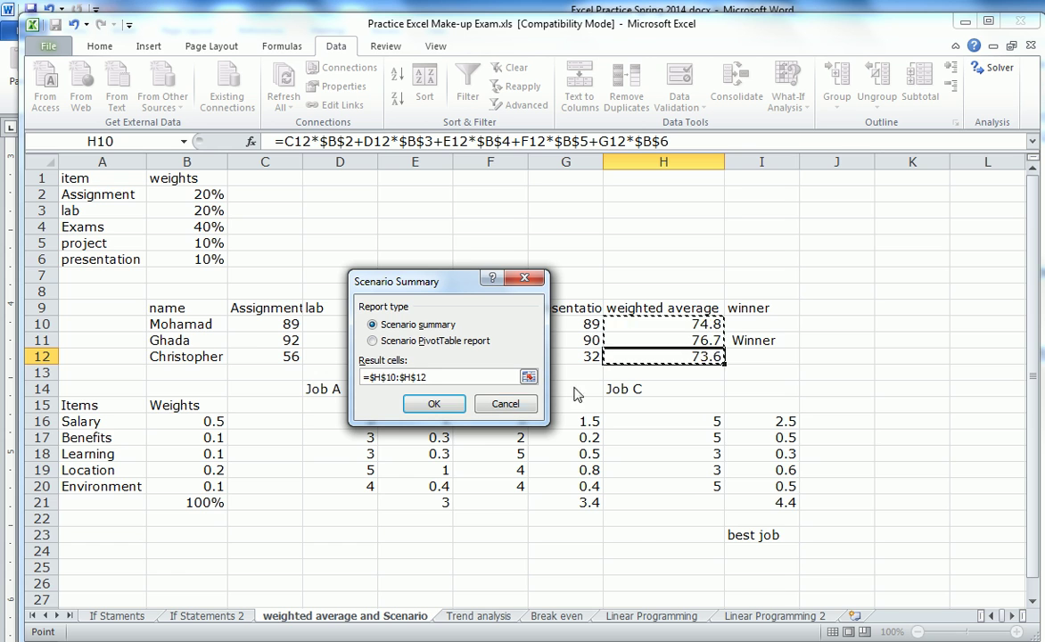
click(421, 404)
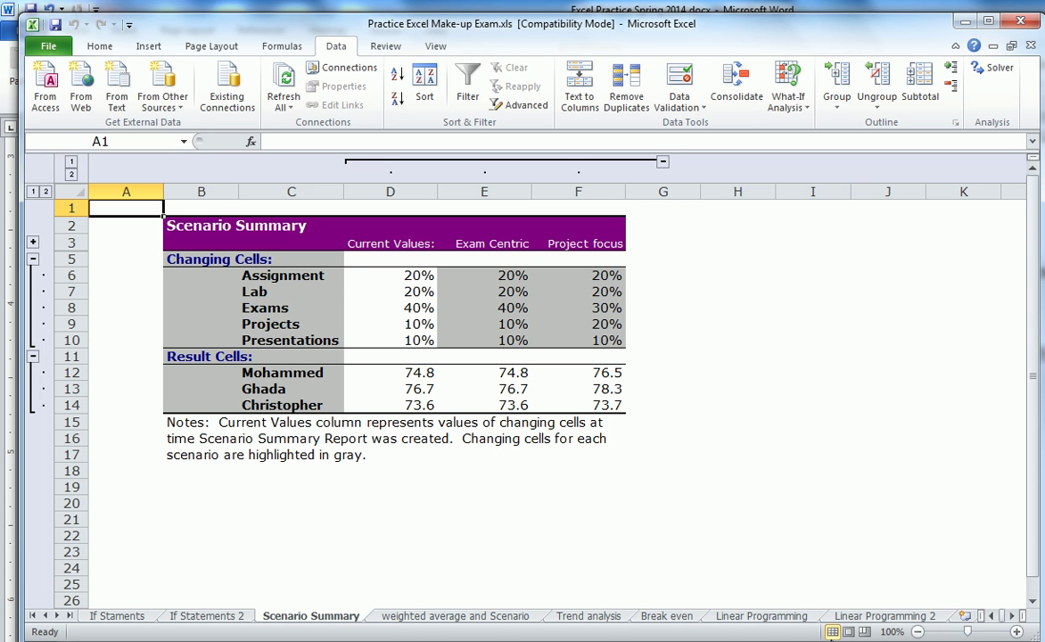
On the weighted average and Scenario sheet, define the cell name Salary for B16 and Benefits for B17
click(479, 622)
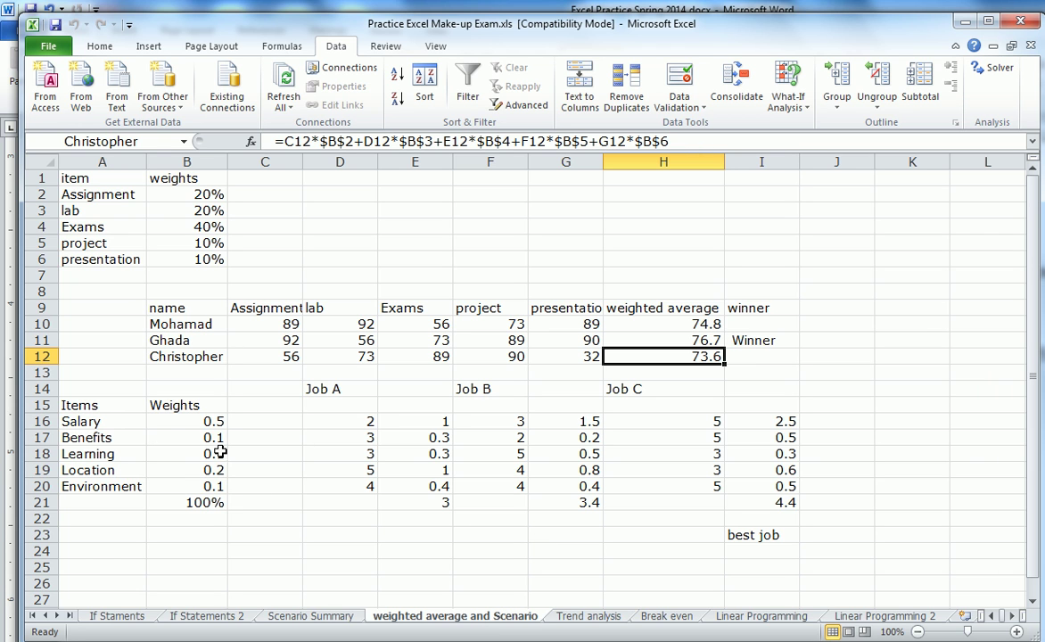
click(205, 422)
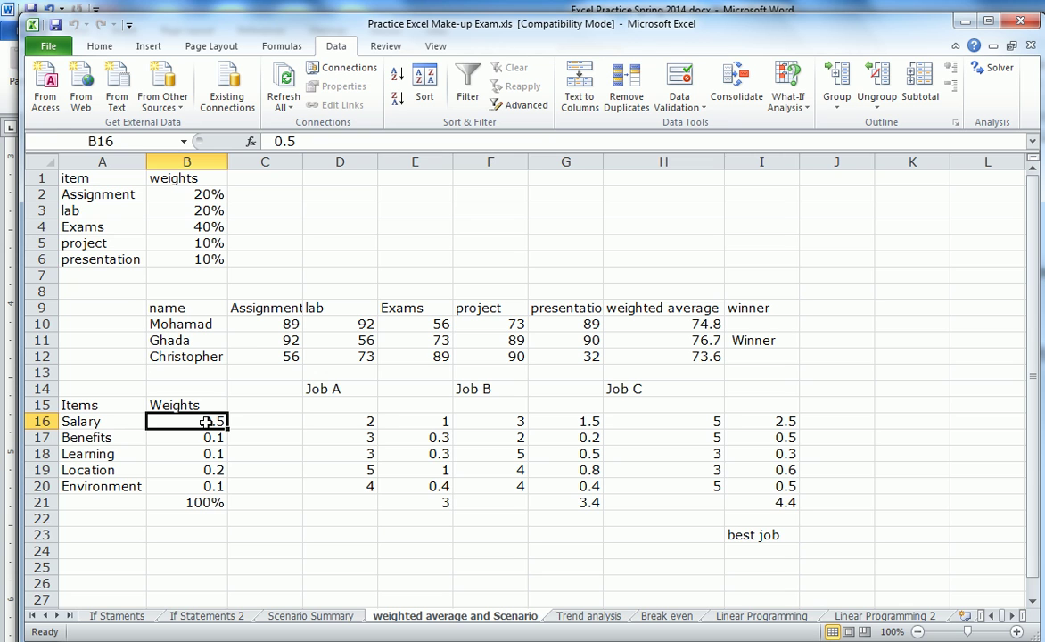
click(125, 143)
text(Salary)
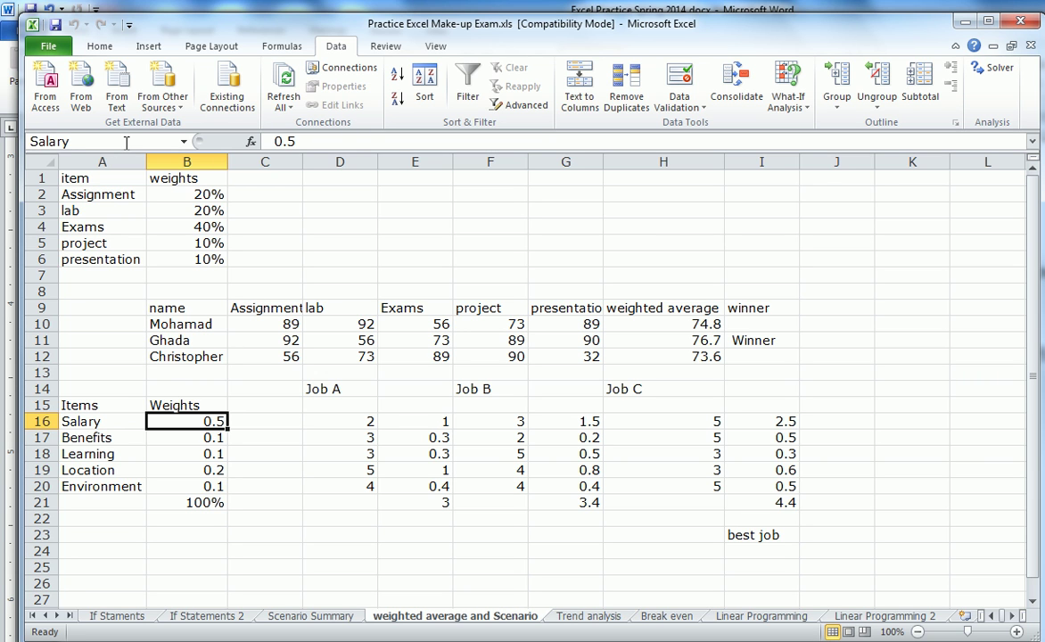
key(Return)
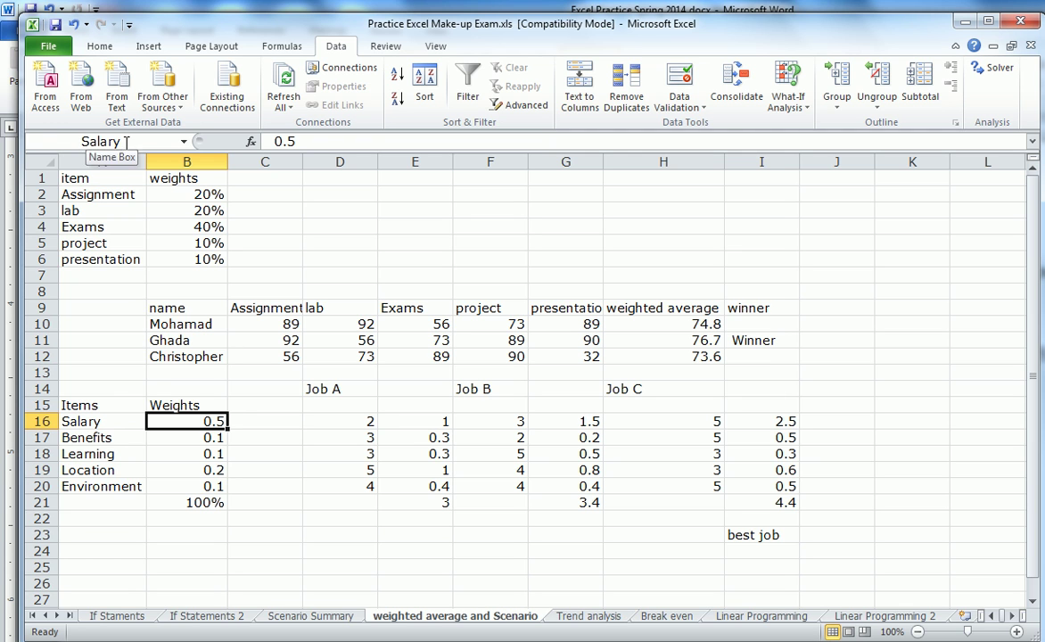
click(204, 437)
click(130, 143)
text(Benefits)
key(Return)
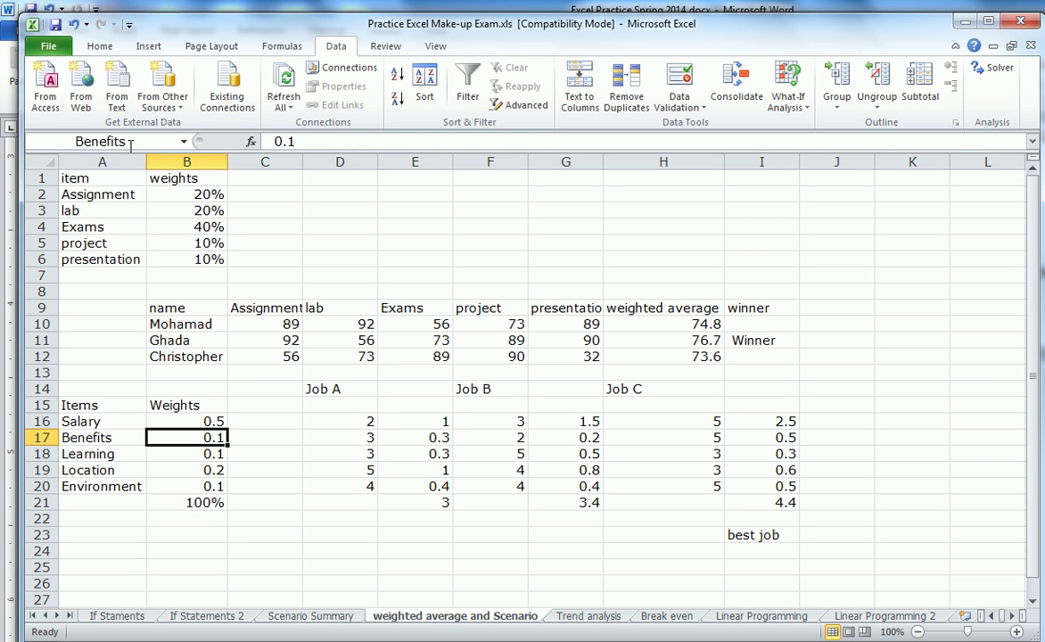
Define the cell name Learning for weight cell B18 and Location for weight cell B19
click(211, 455)
click(130, 143)
text(Learning)
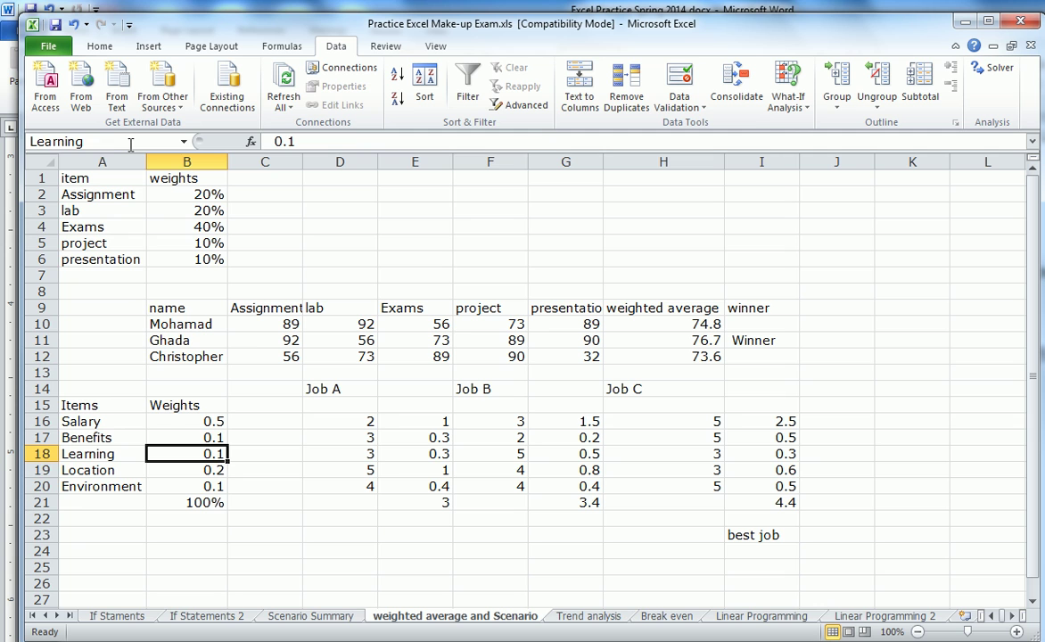
key(Return)
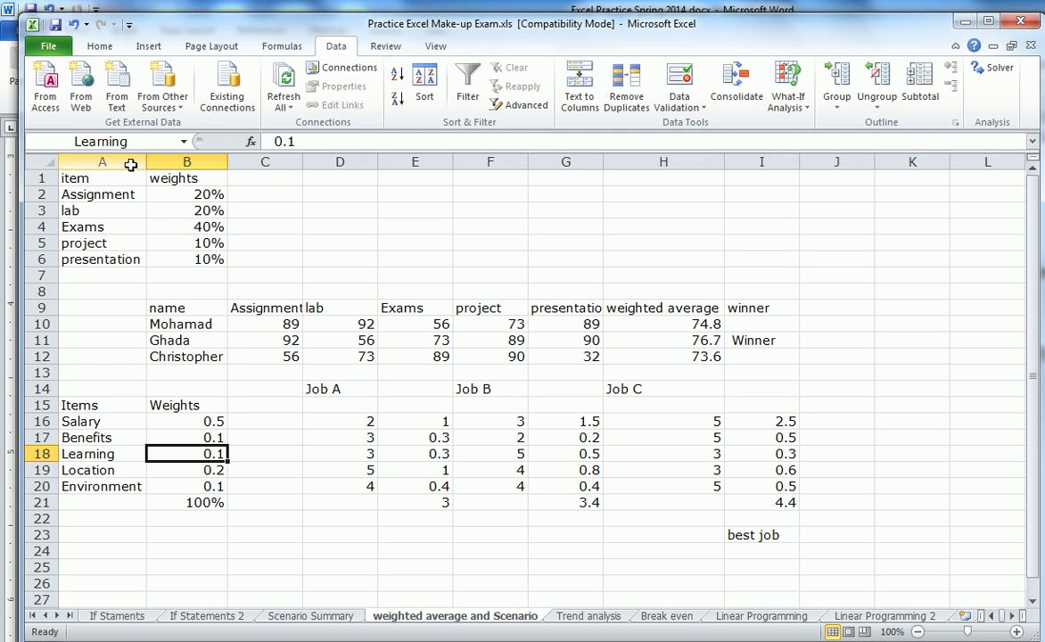
click(188, 468)
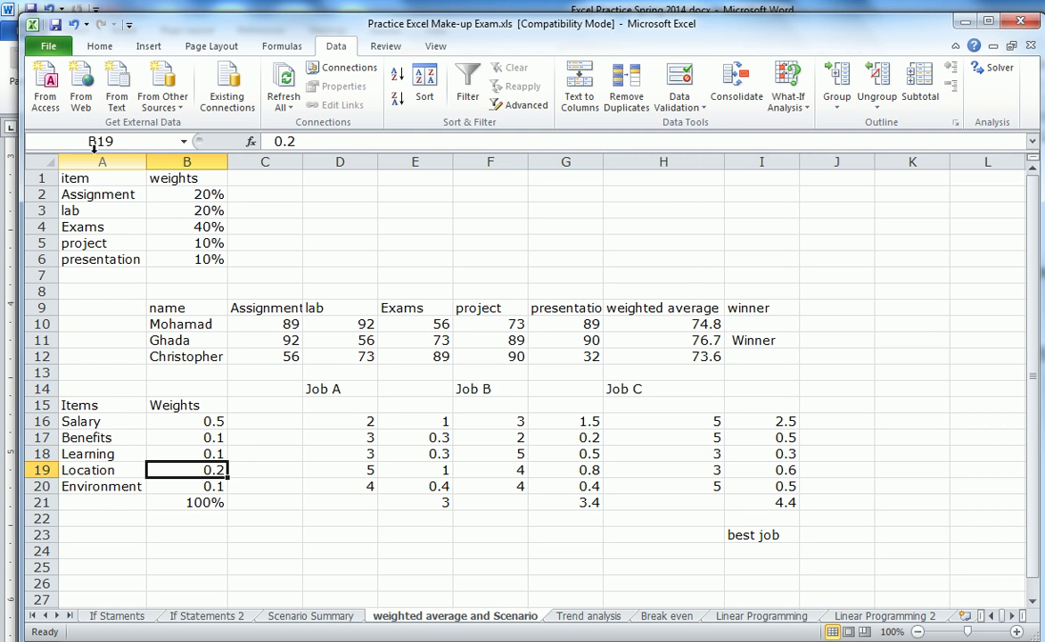
click(126, 141)
text(Location)
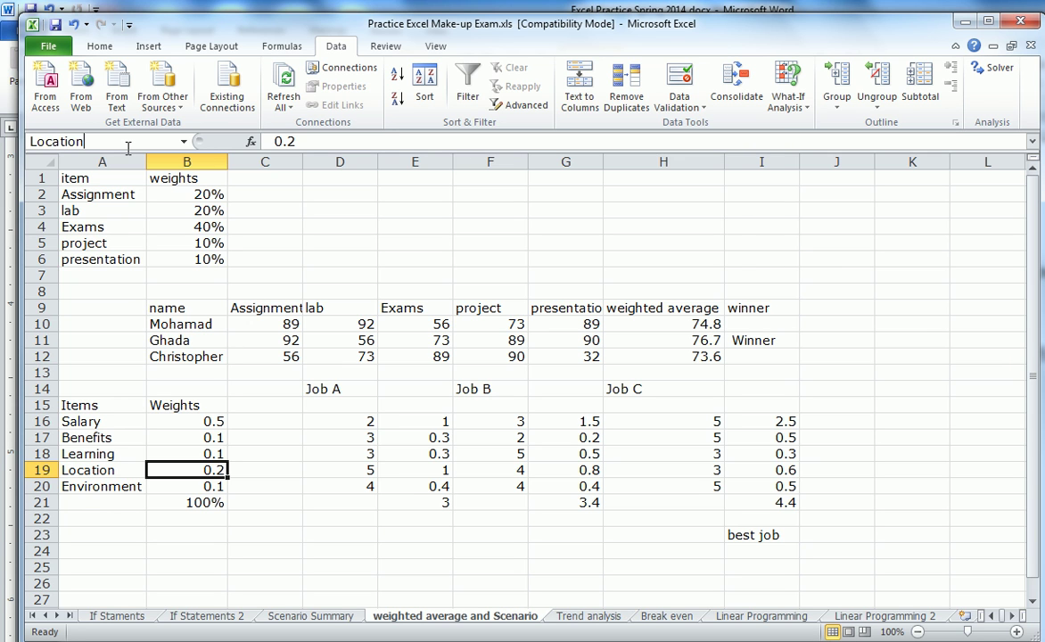
key(Return)
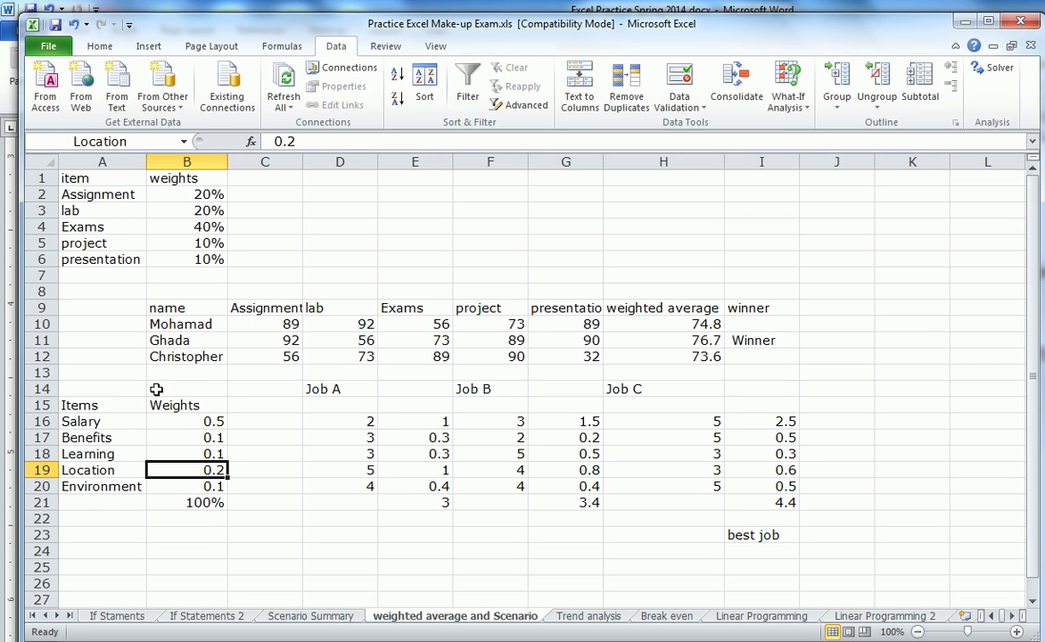
Define the cell name Environment for weight cell B20
click(192, 486)
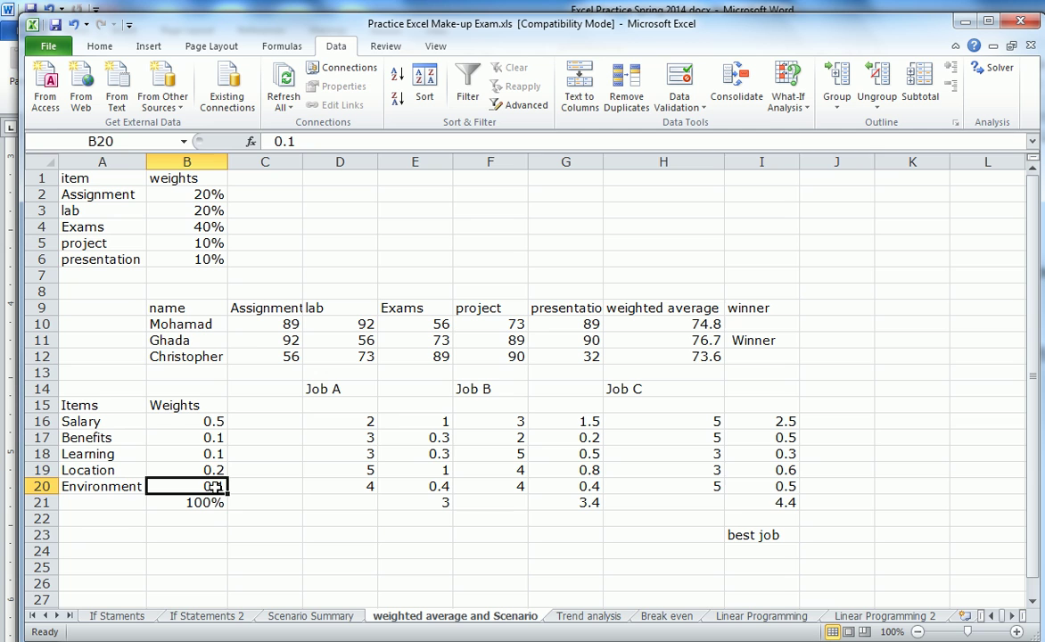
click(127, 142)
text(Environment)
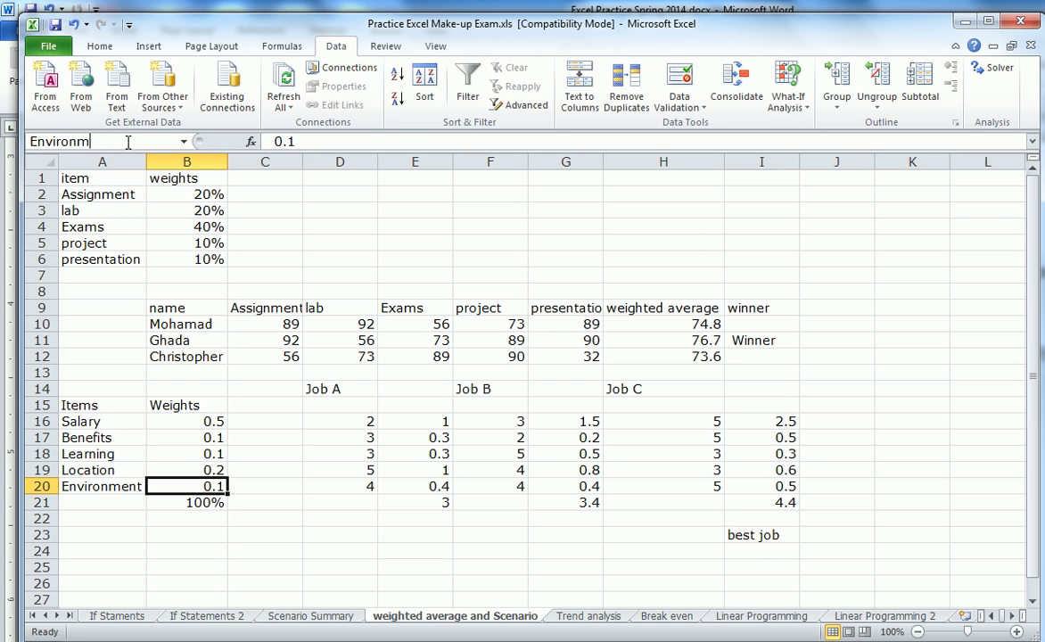
key(Return)
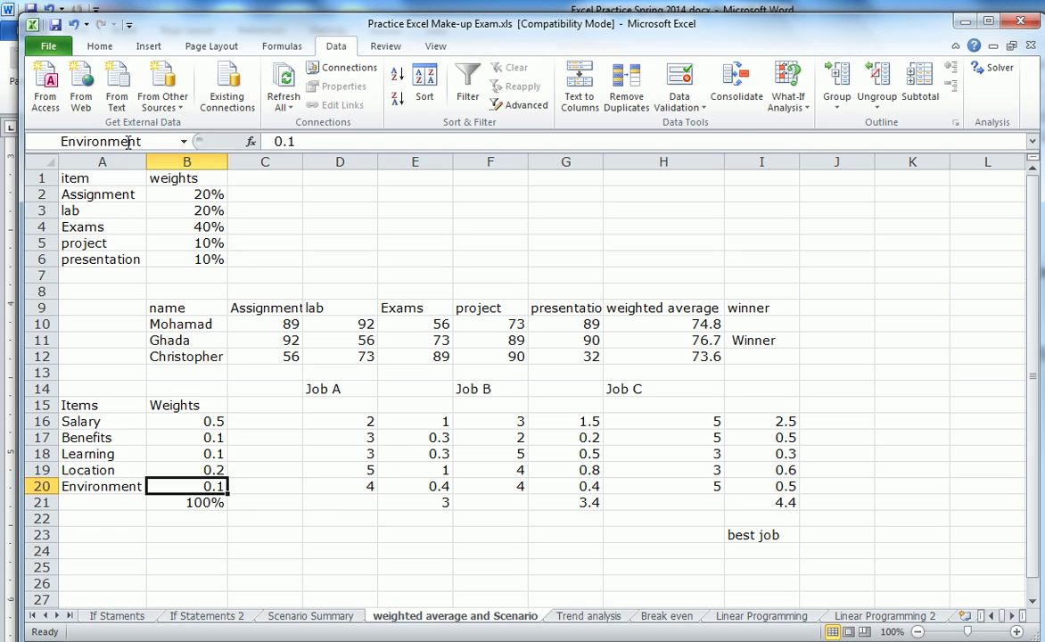
Enter the cell names Job A, Job B and Job C for the job total cells E21, G21 and I21
click(445, 506)
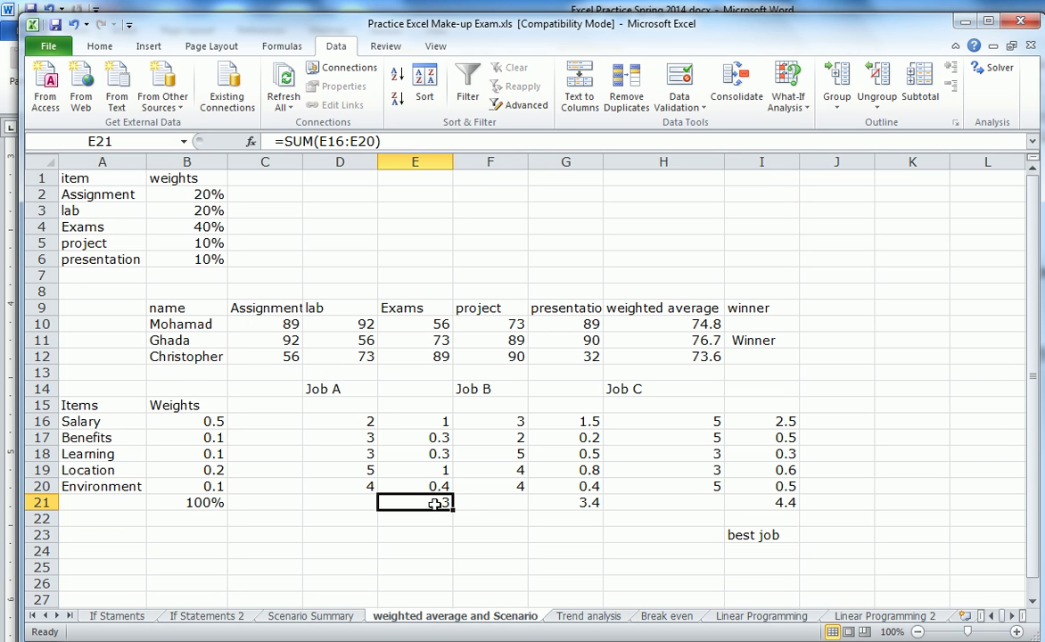
click(133, 140)
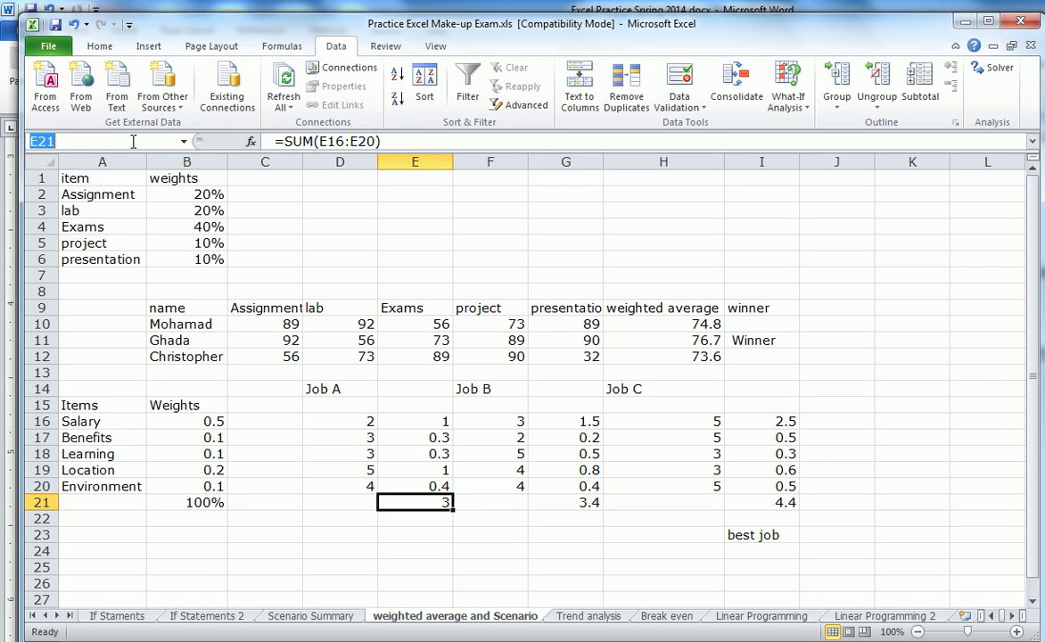
text(Job A)
click(555, 500)
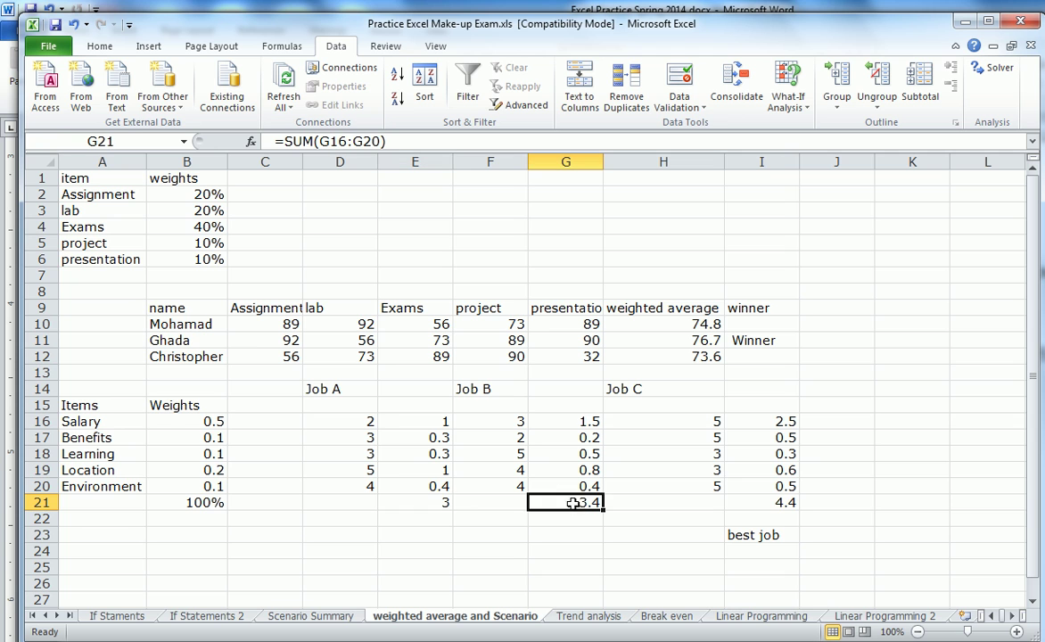
click(128, 141)
text(Job B)
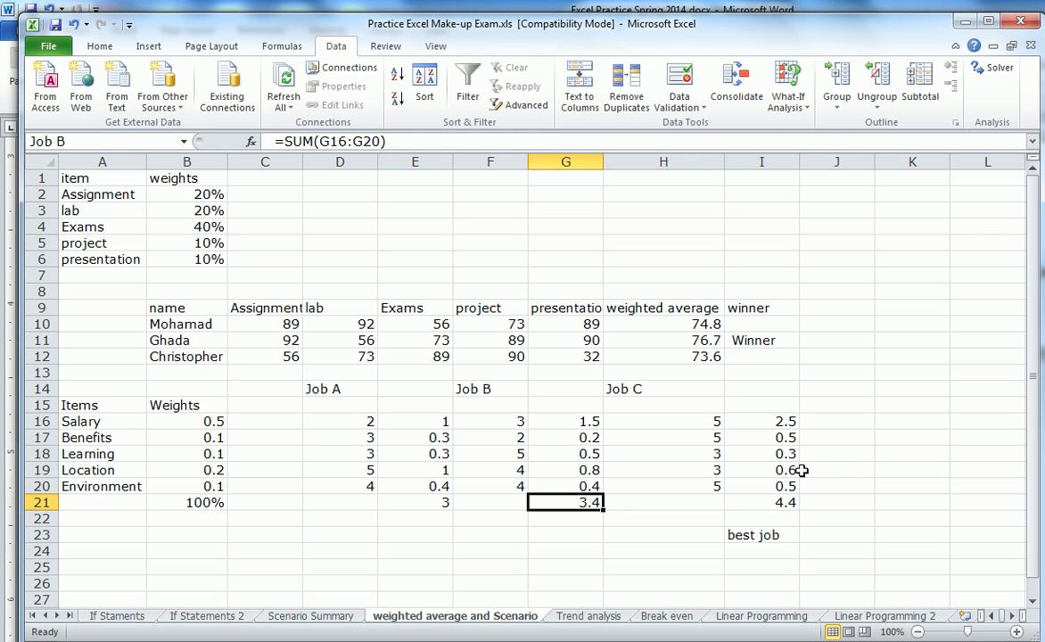
click(780, 504)
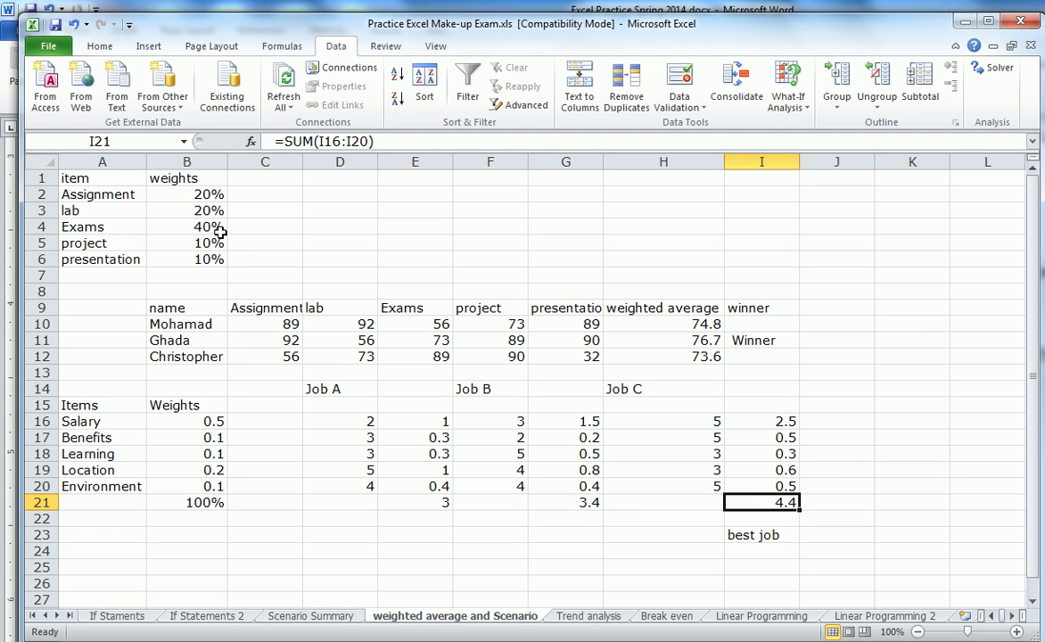
click(119, 140)
text(Job C)
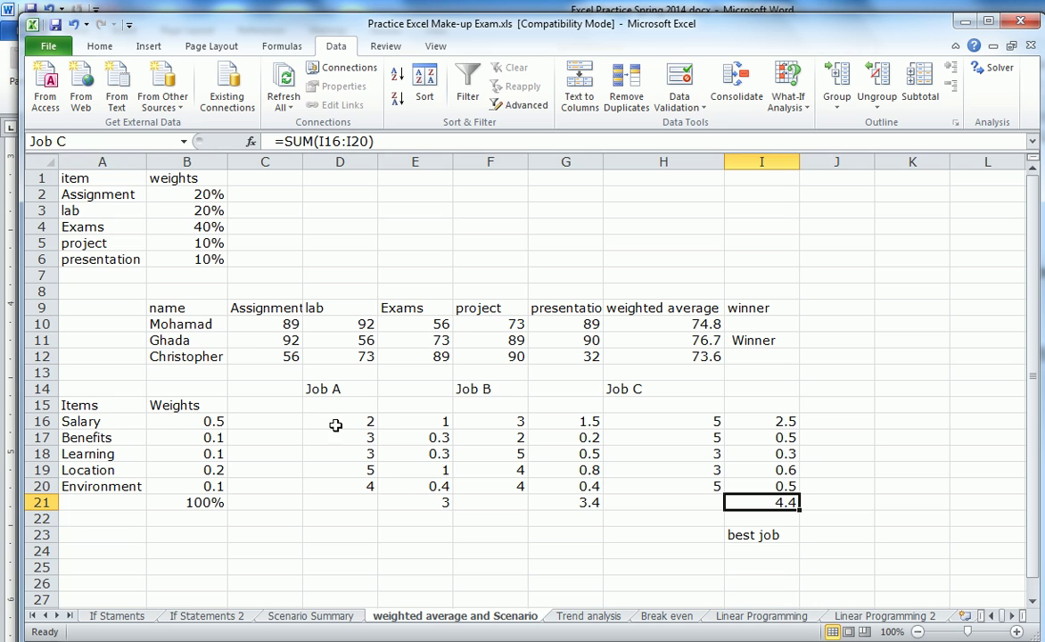
click(428, 514)
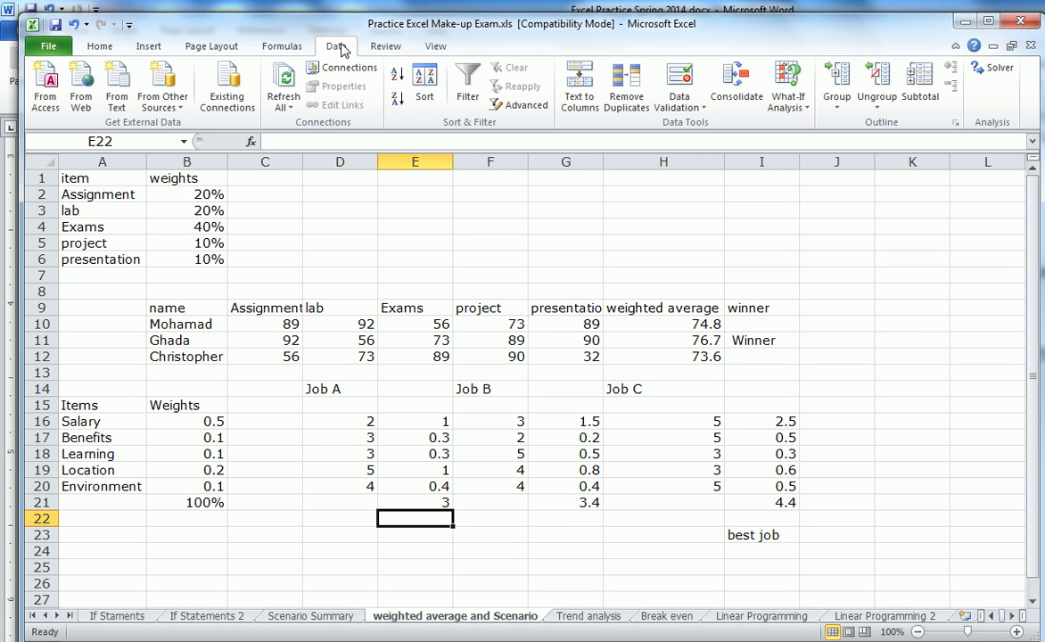
click(796, 113)
click(810, 129)
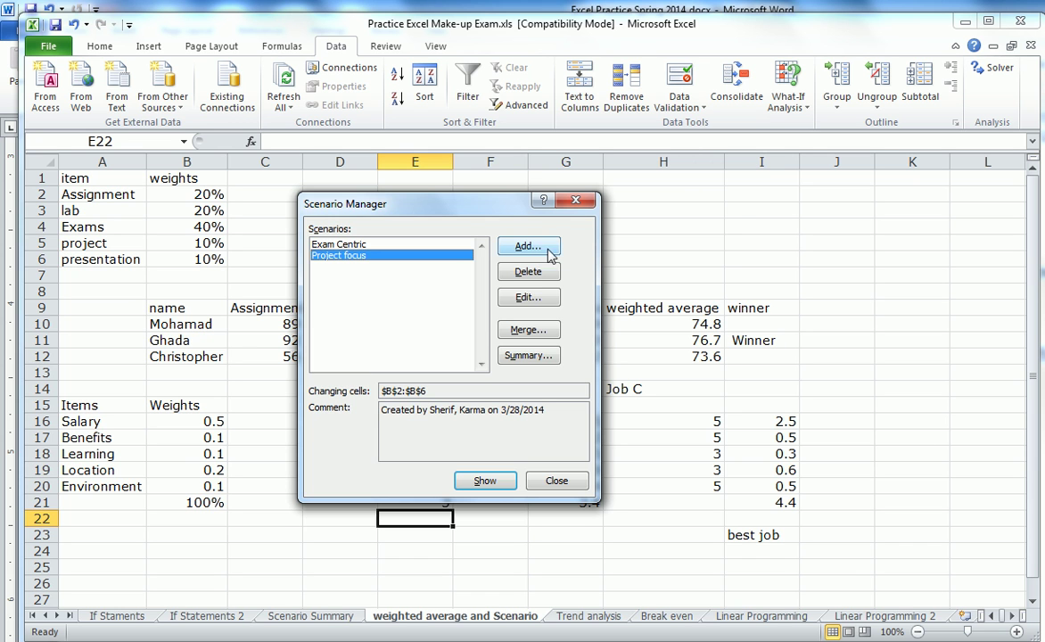
click(576, 200)
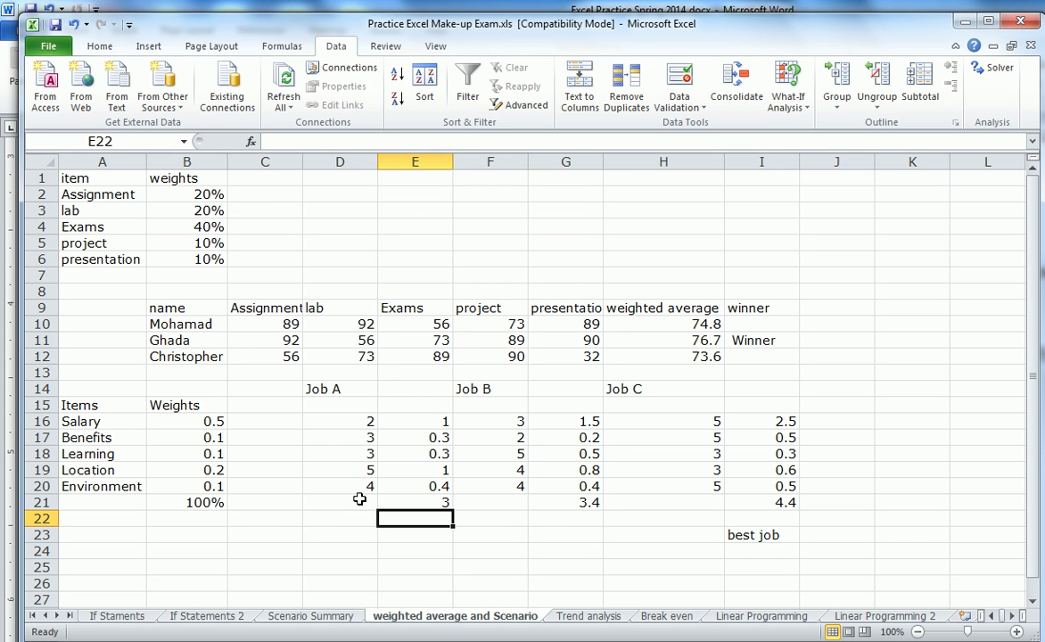
Copy the job comparison table A15:I23 into a new worksheet, starting at cell A1
drag(79, 406, 766, 536)
key(ctrl+c)
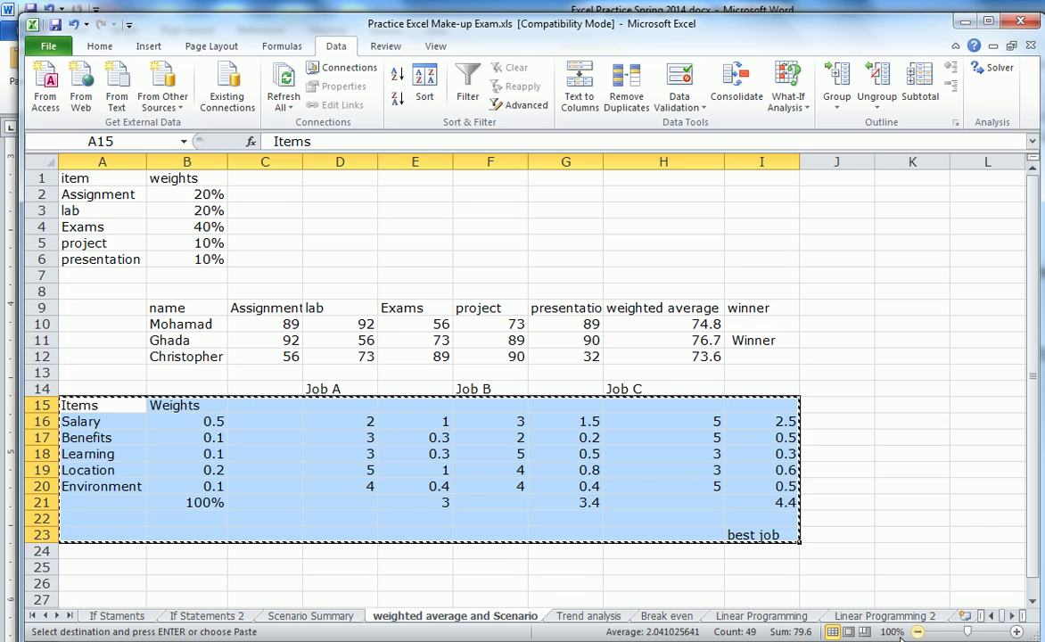
click(964, 616)
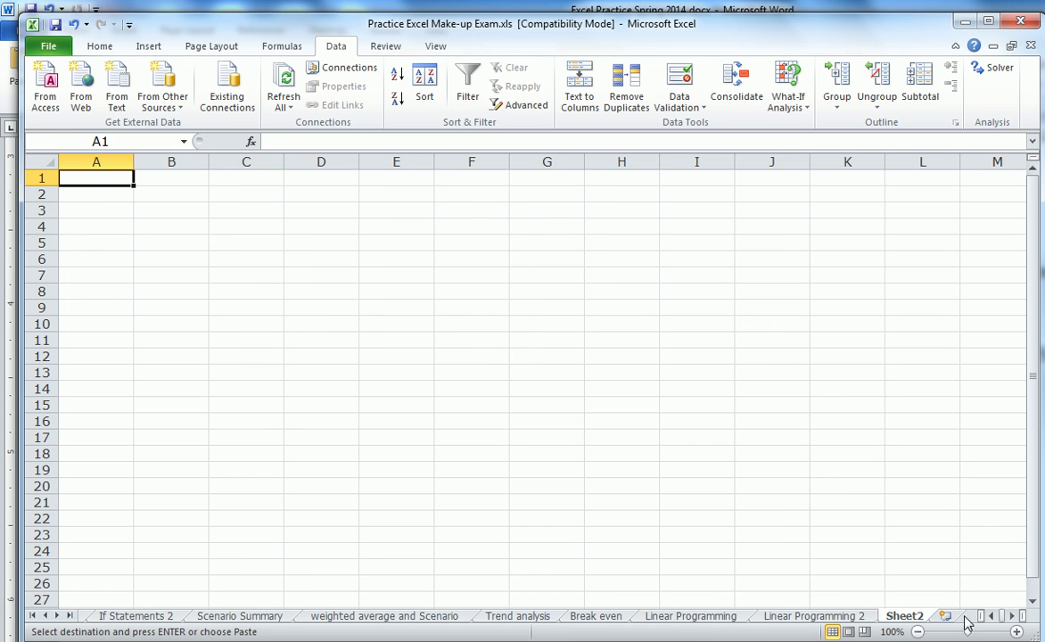
key(ctrl+v)
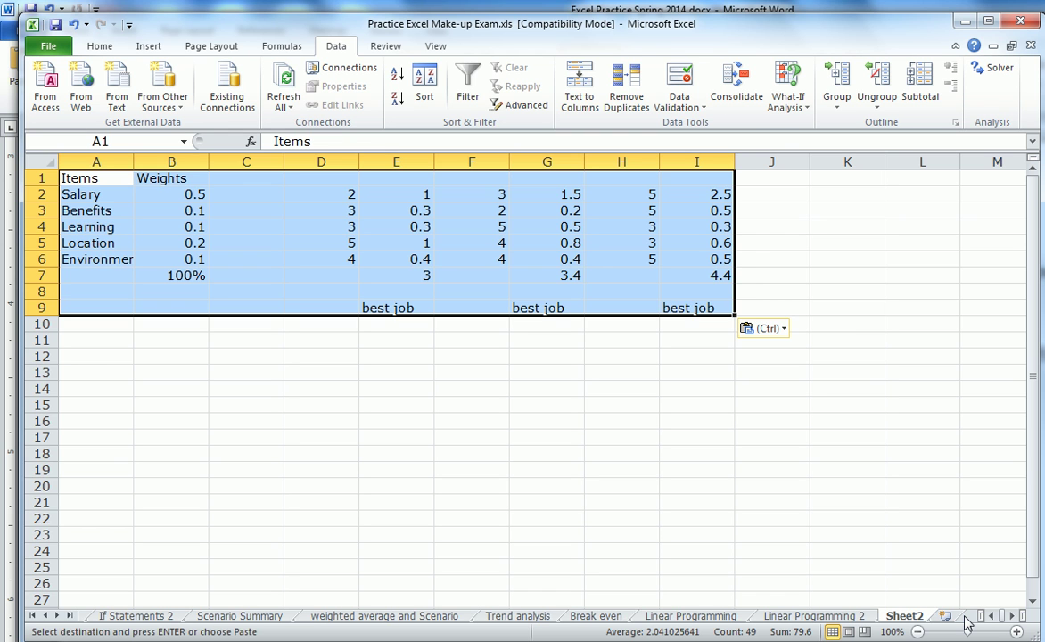
click(197, 194)
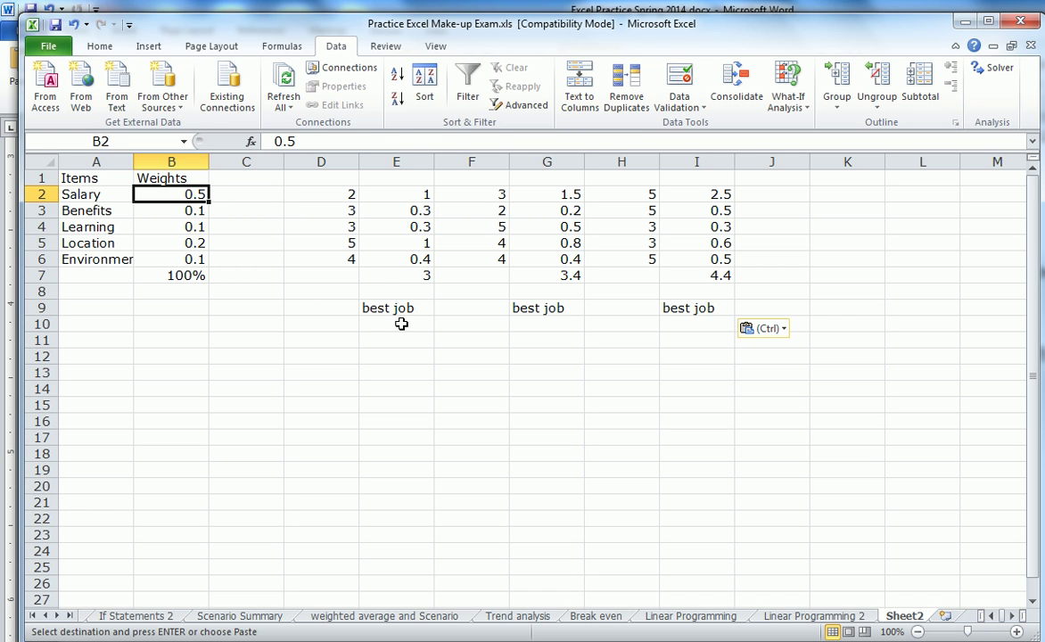
Overwrite the best job entry in E9 of the copied table with a period
click(371, 310)
drag(371, 310, 667, 307)
key(Delete)
text(.)
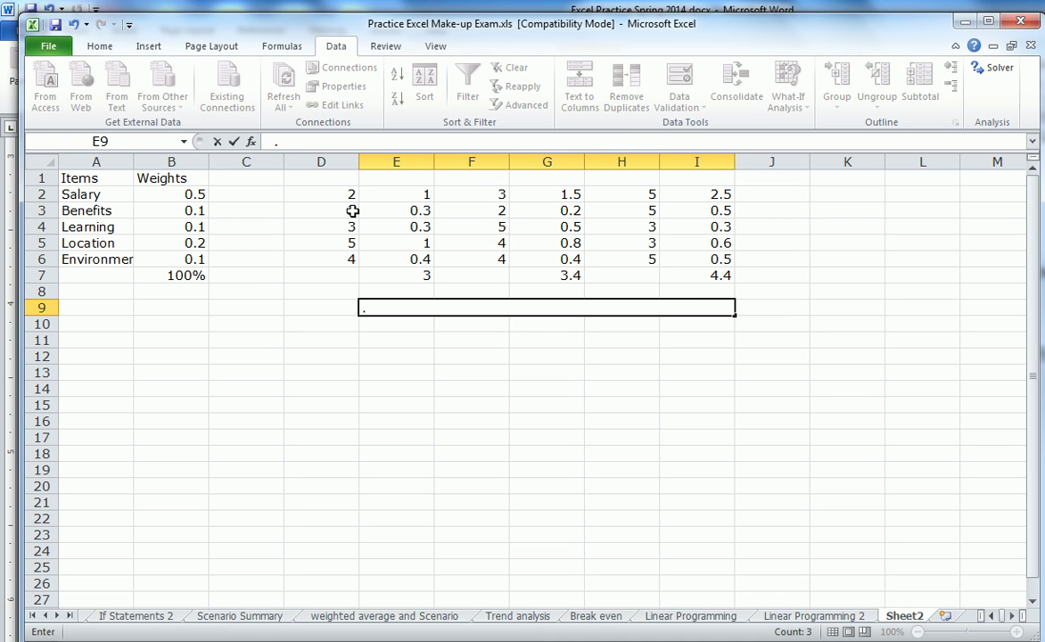
click(417, 194)
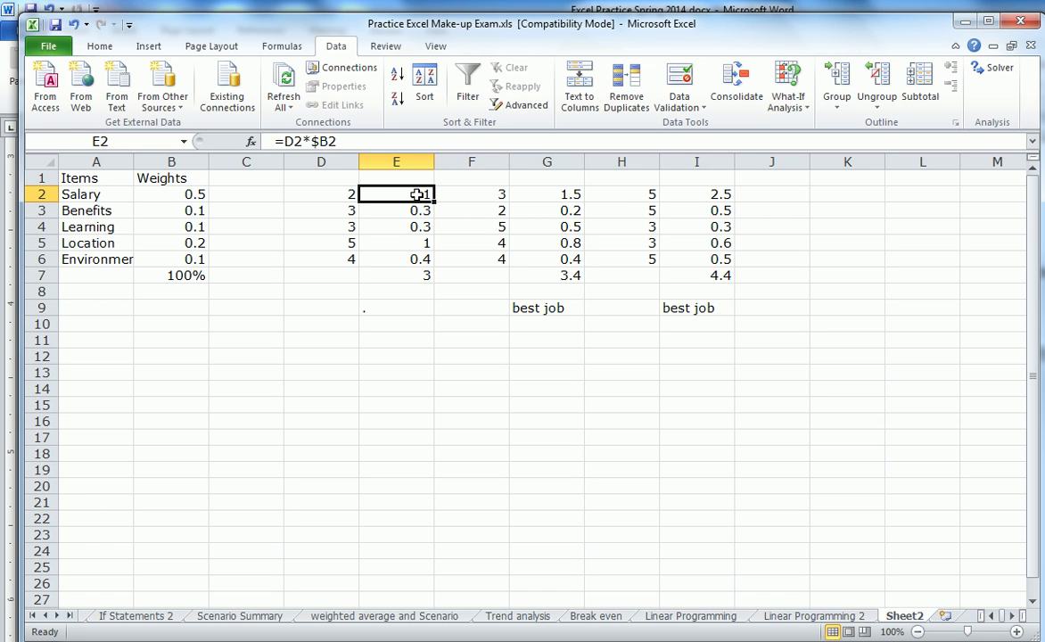
Try to give the salary weight cell B2 of the copied table the name Salary
click(196, 194)
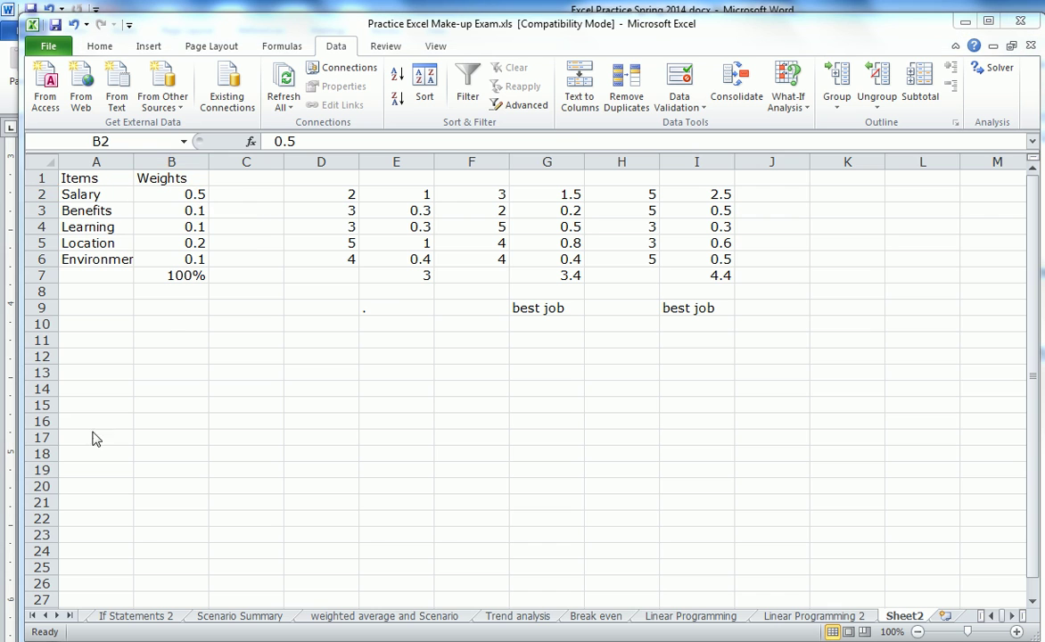
click(191, 196)
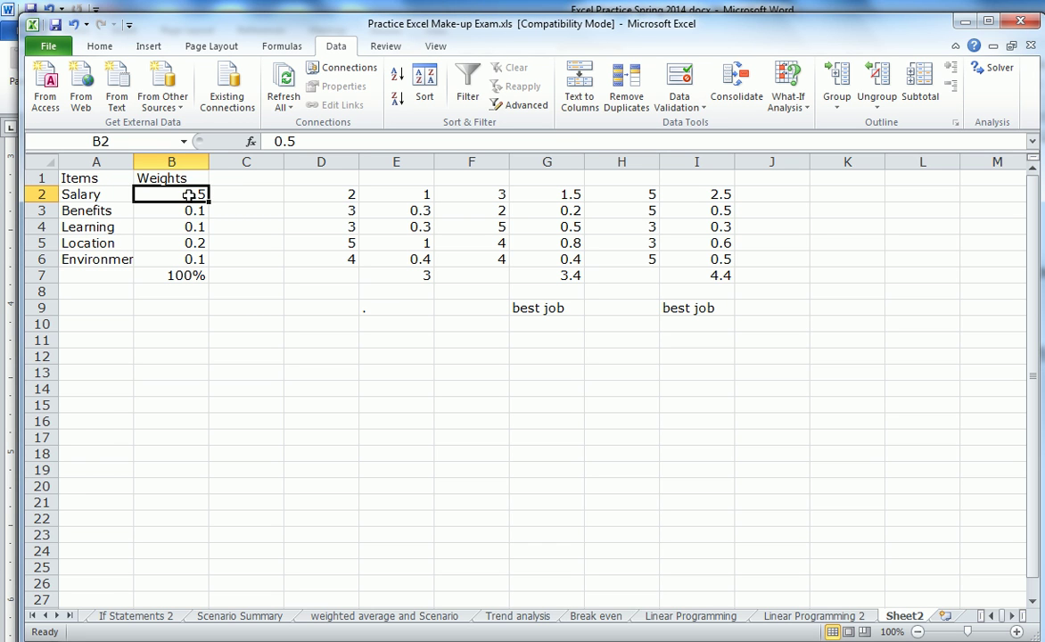
click(115, 143)
text(Salary)
key(Return)
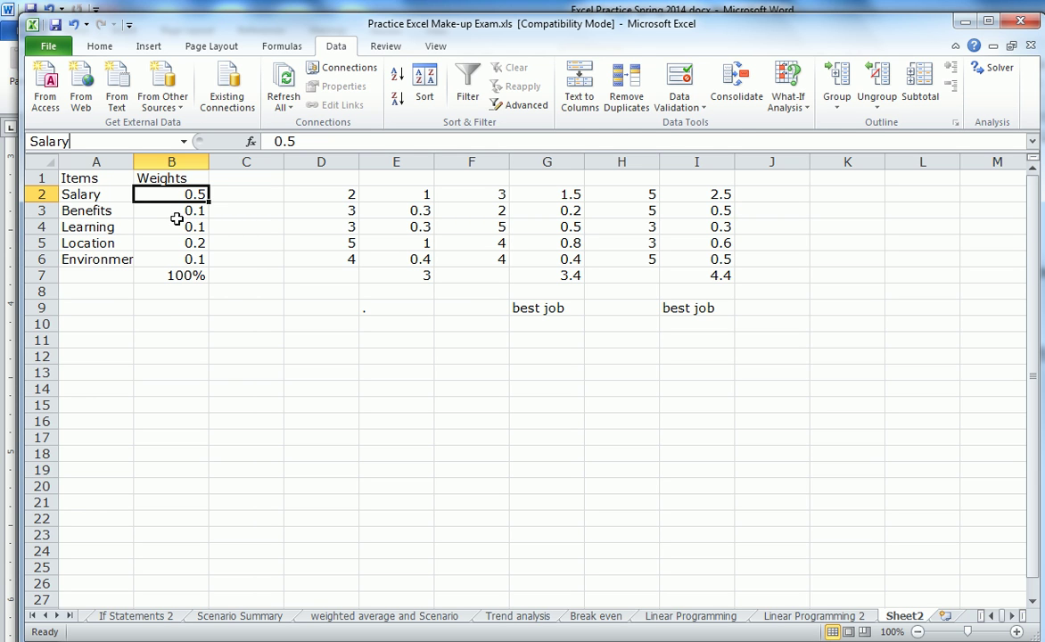
key(Return)
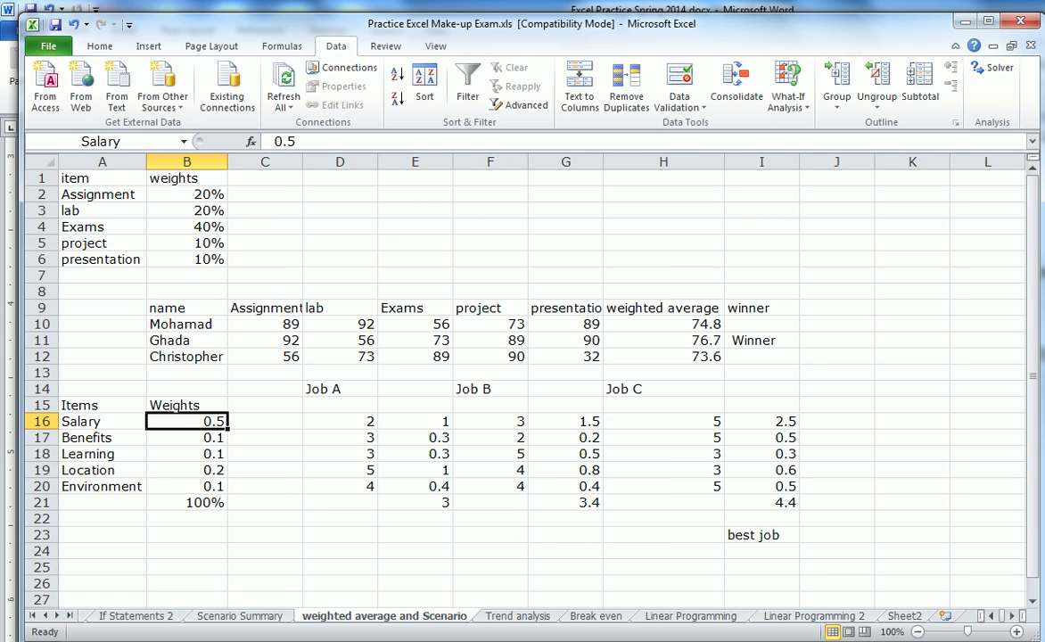
click(905, 616)
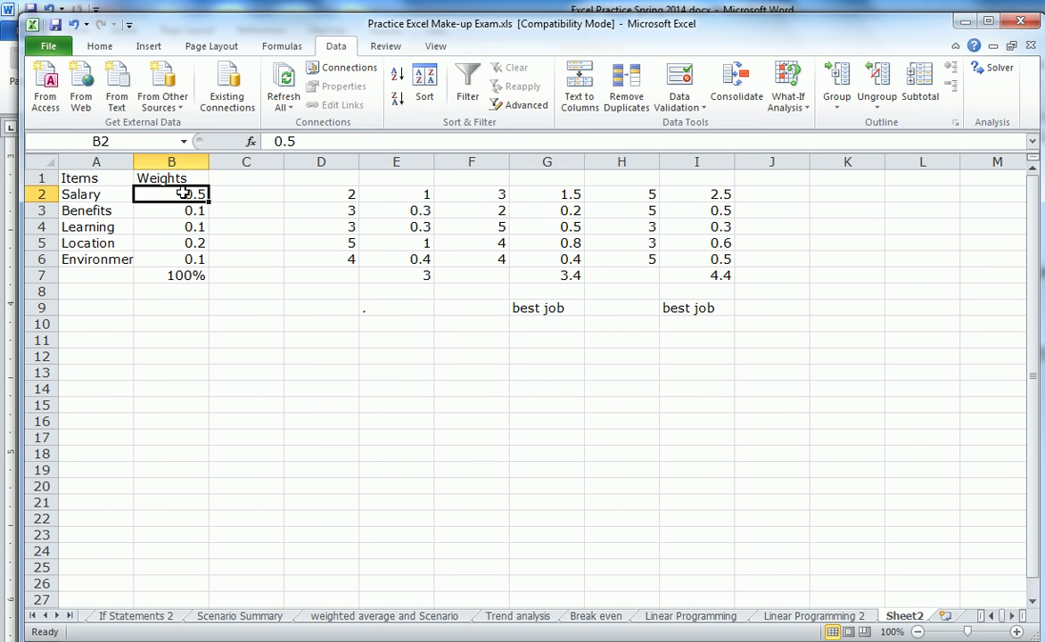
click(122, 142)
text(salary)
key(Return)
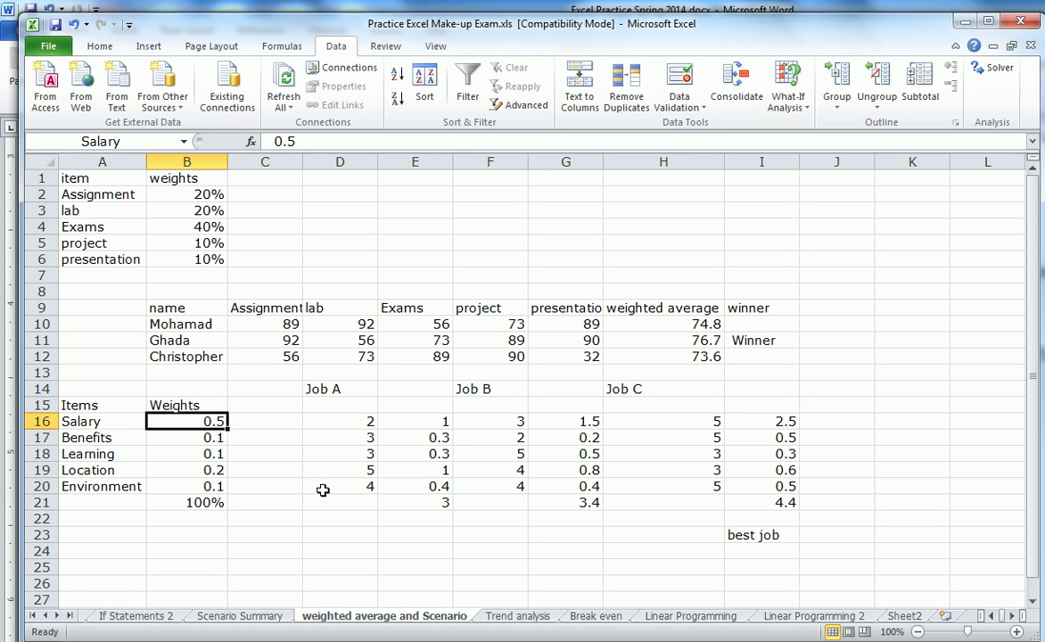
click(904, 617)
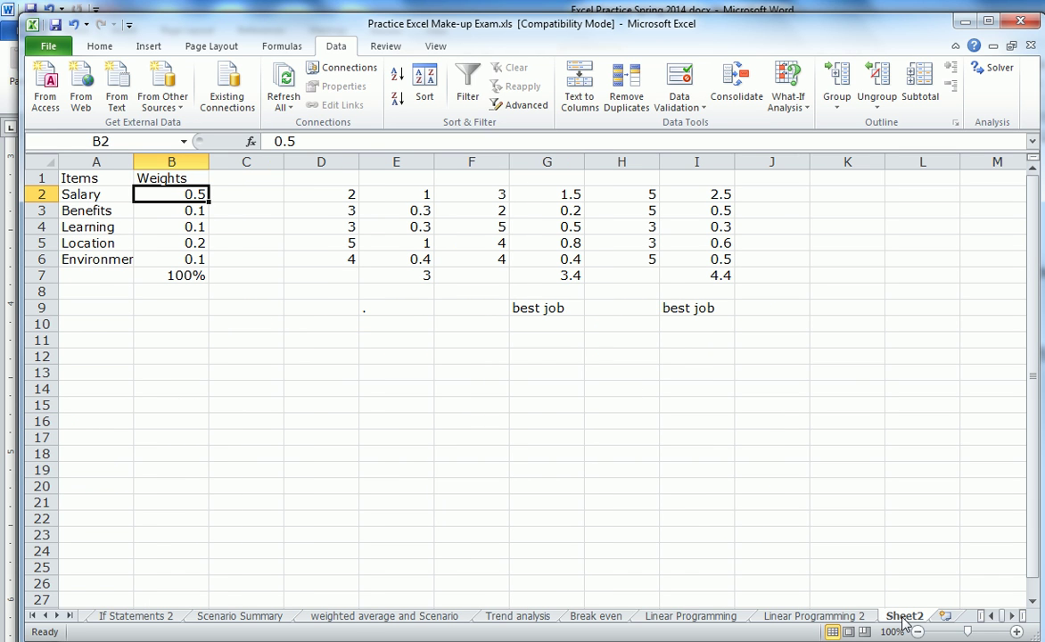
Add a scenario named Salary centric that changes the weight cells B2:B6, keeping their existing weights
click(791, 101)
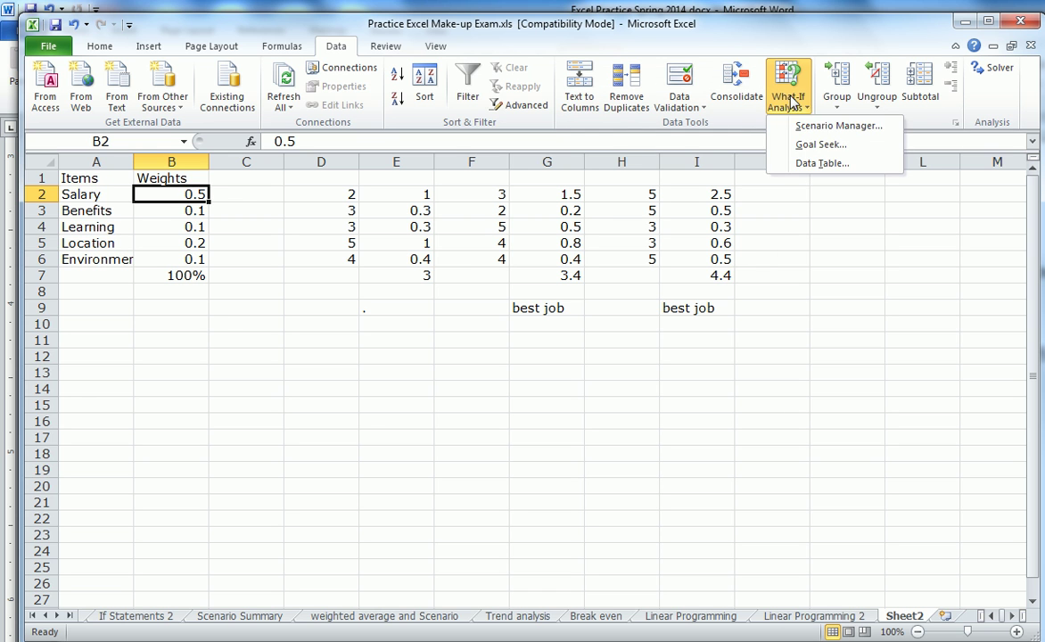
click(810, 127)
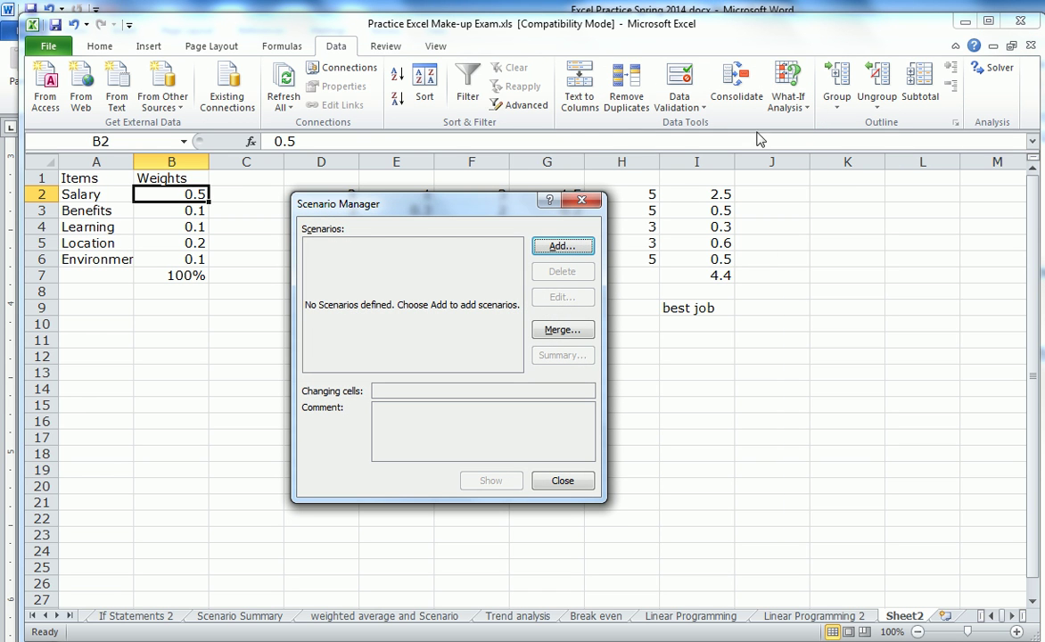
click(563, 248)
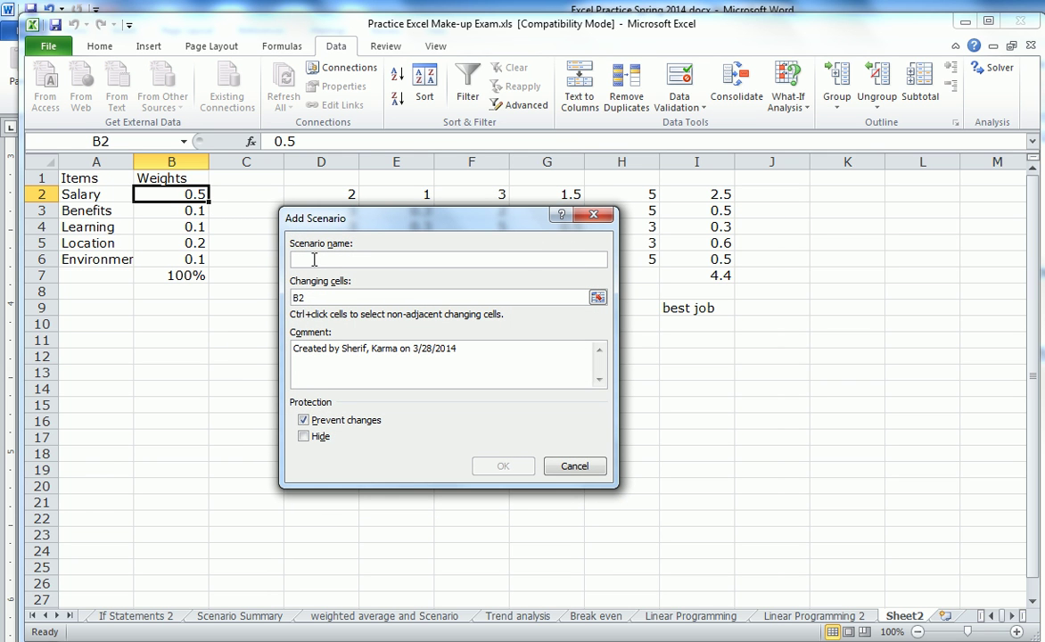
text(Salary)
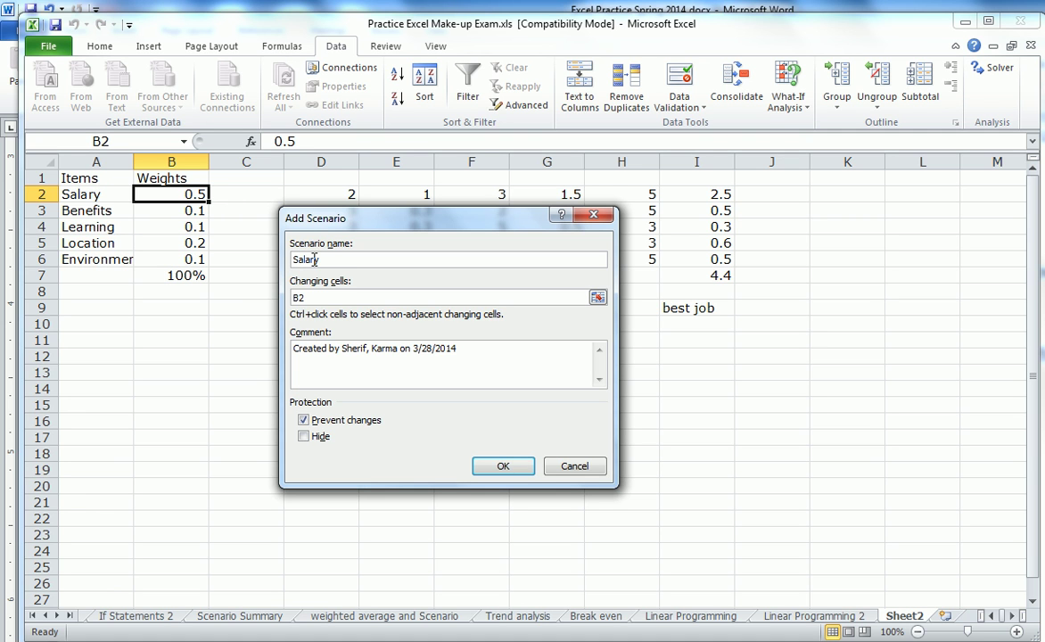
text( centric)
click(323, 299)
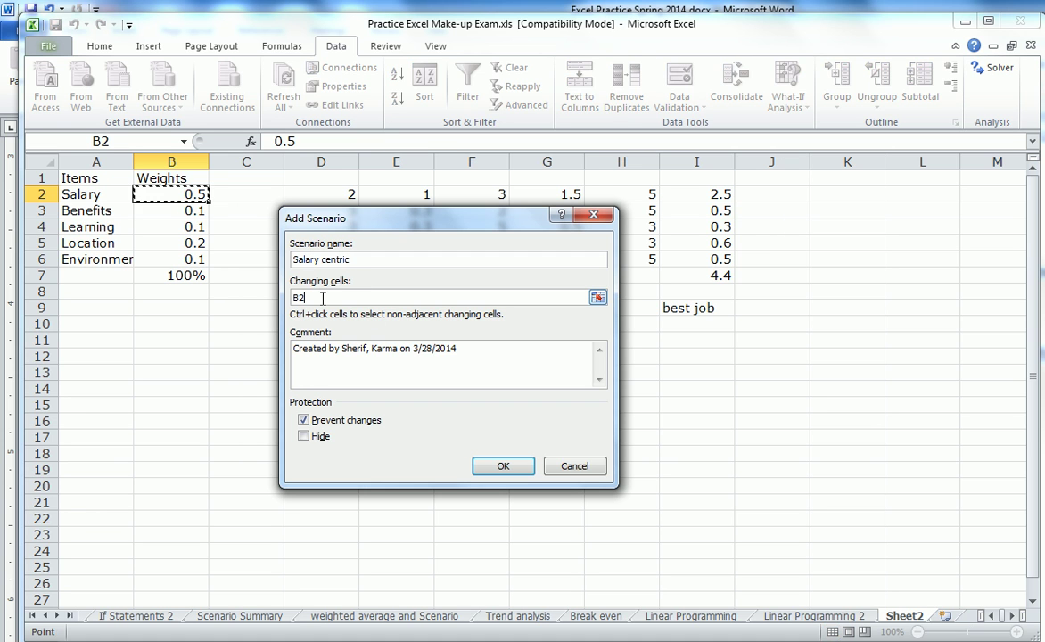
key(BackSpace)
key(BackSpace)
drag(191, 192, 196, 258)
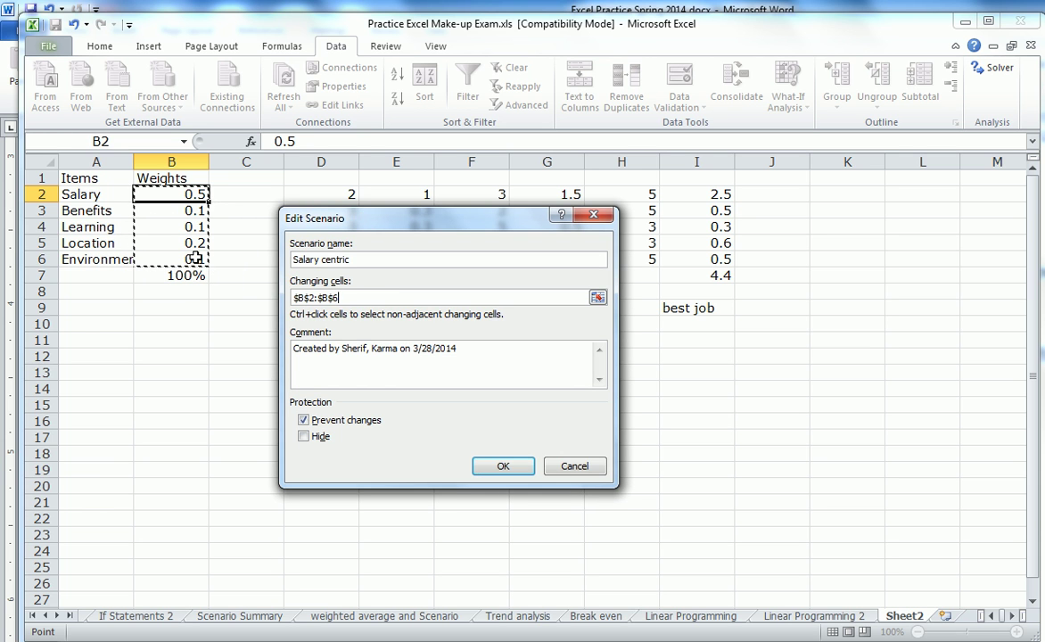
click(510, 467)
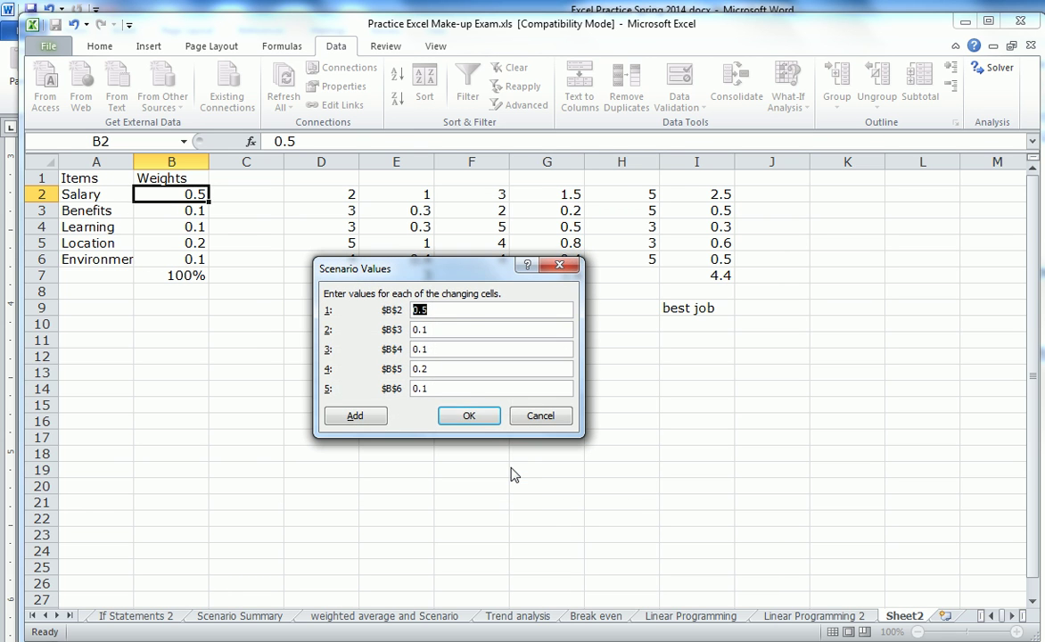
click(471, 417)
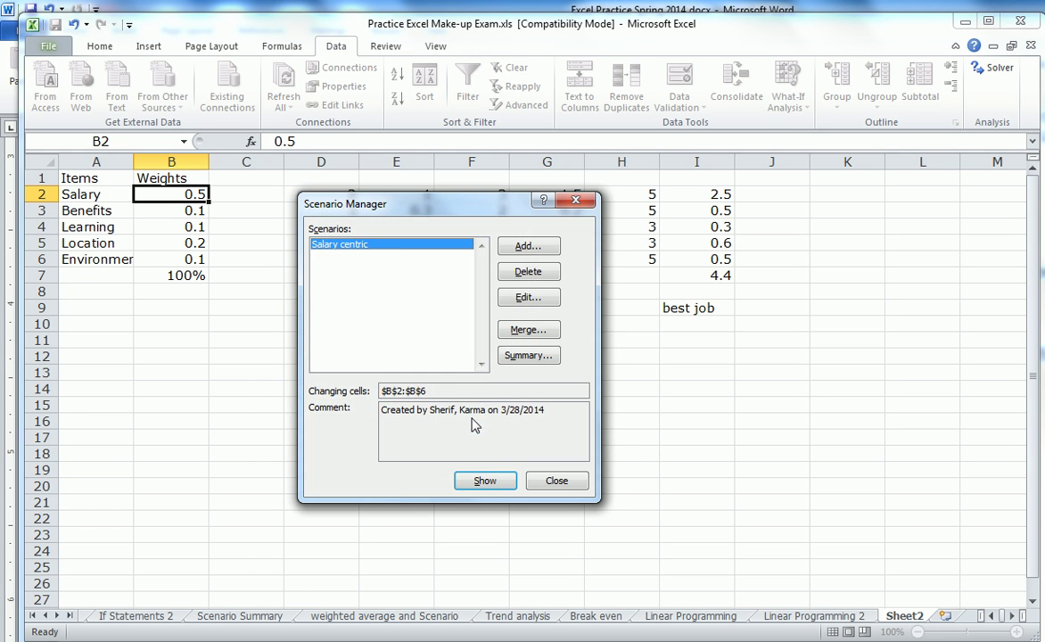
Add a second scenario named LearningFocus for the same changing cells B2:B6
click(528, 246)
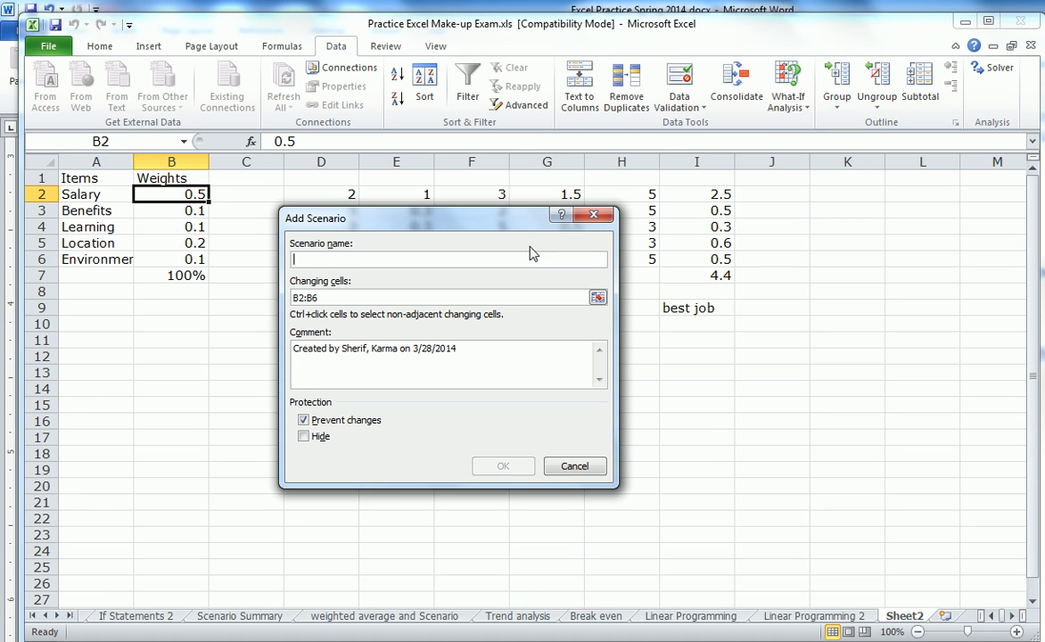
text(Learni)
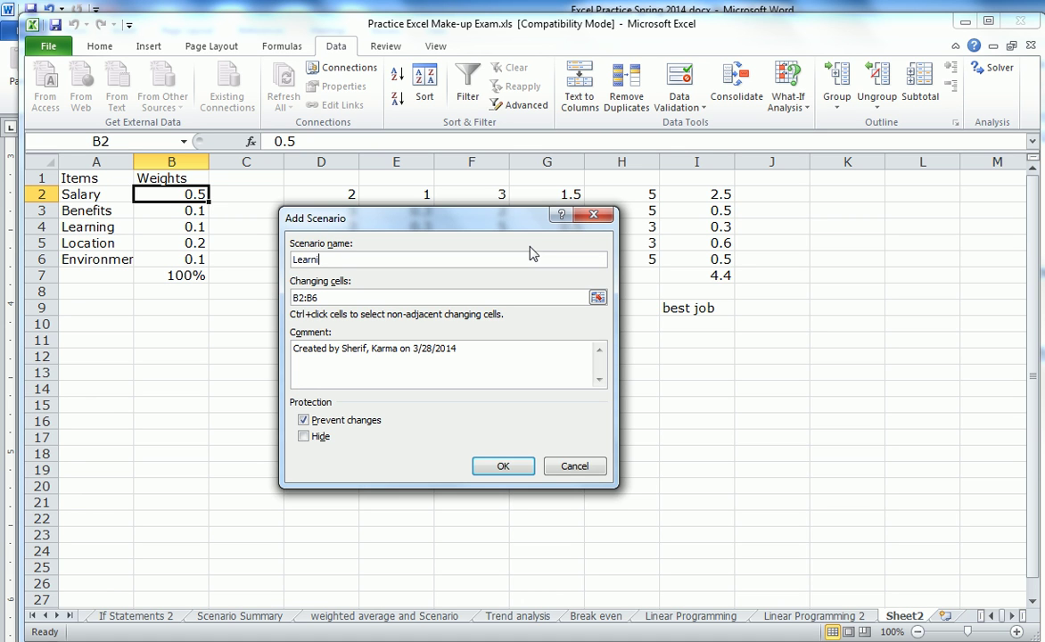
text(ng D)
key(BackSpace)
key(BackSpace)
text(Focus)
click(504, 467)
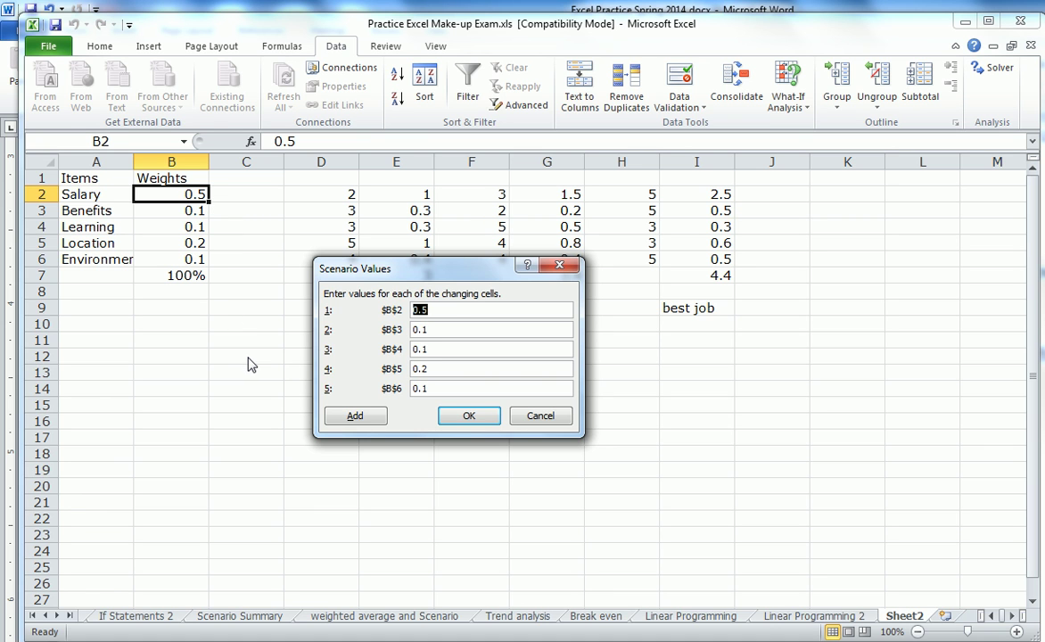
Set the LearningFocus weights to 0.3 for B2, 0.4 for B4 and 0.1 for B5, and close the Scenario Manager
click(427, 310)
key(BackSpace)
text(3)
click(432, 368)
key(BackSpace)
text(4)
key(BackSpace)
text(1)
click(431, 350)
key(BackSpace)
text(4)
click(470, 417)
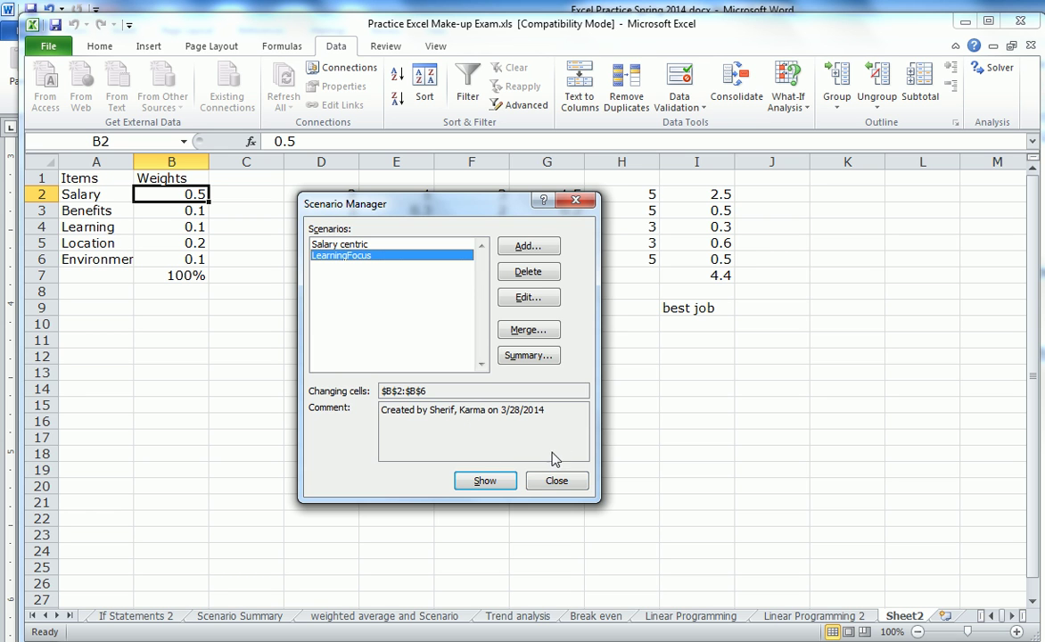
click(553, 482)
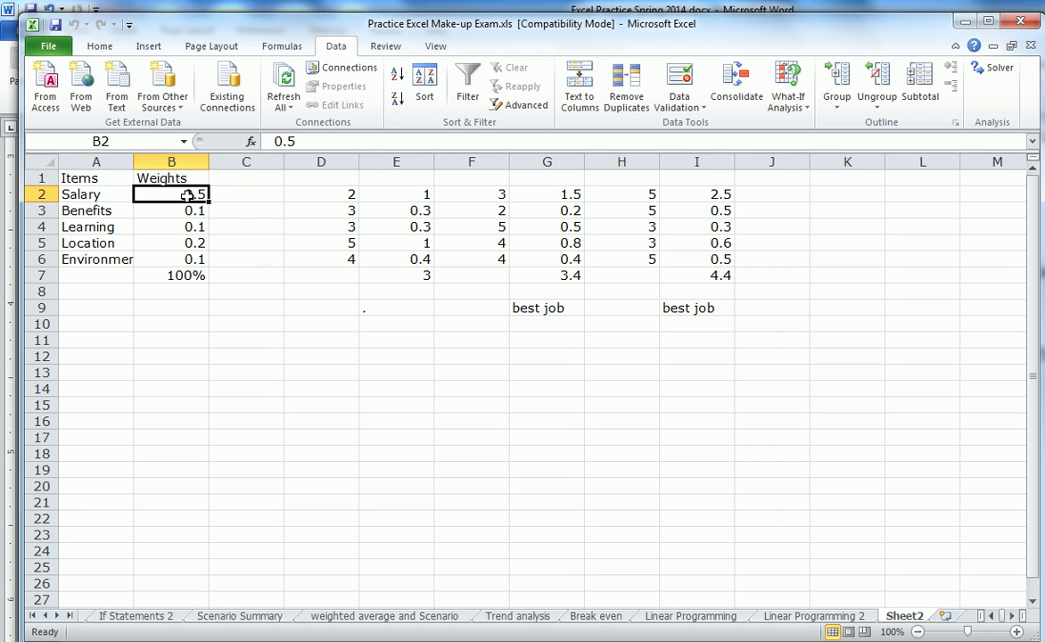
Enter the cell name Sal for the salary weight cell B2
click(144, 142)
text(Sal)
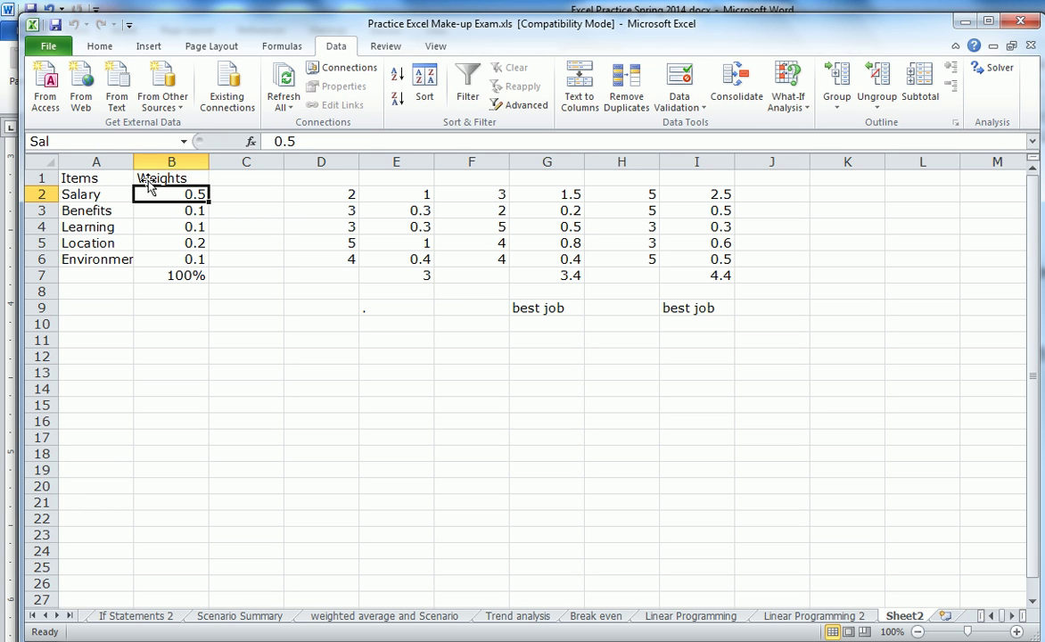
click(163, 214)
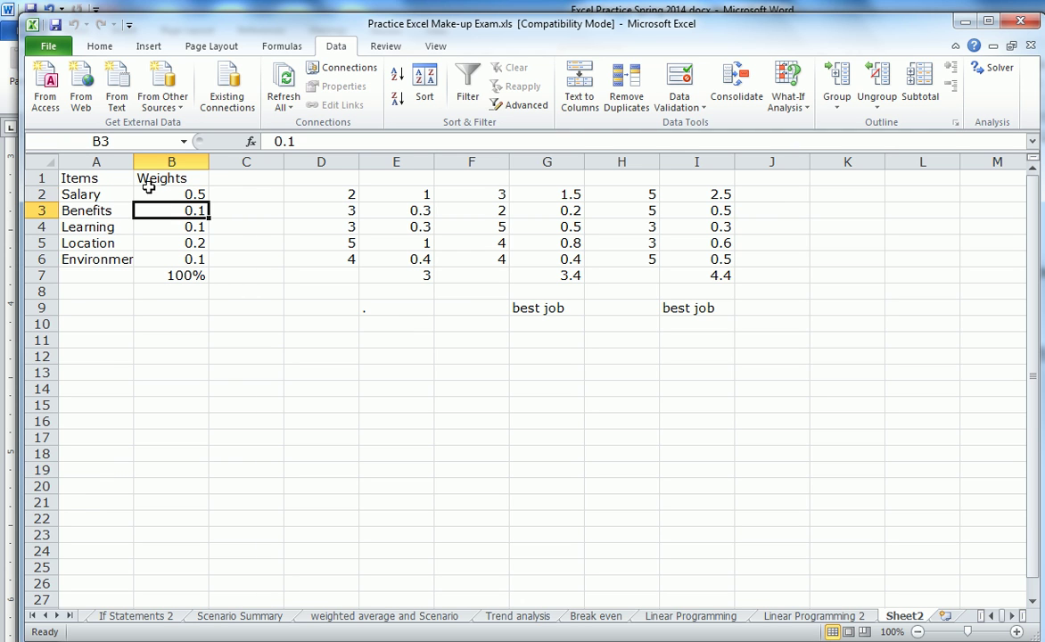
Name the Benefits weight cell B3 "Ben" and the Learning weight cell B4 "Lrn"
click(122, 145)
text(Ben)
key(Return)
click(167, 223)
click(110, 144)
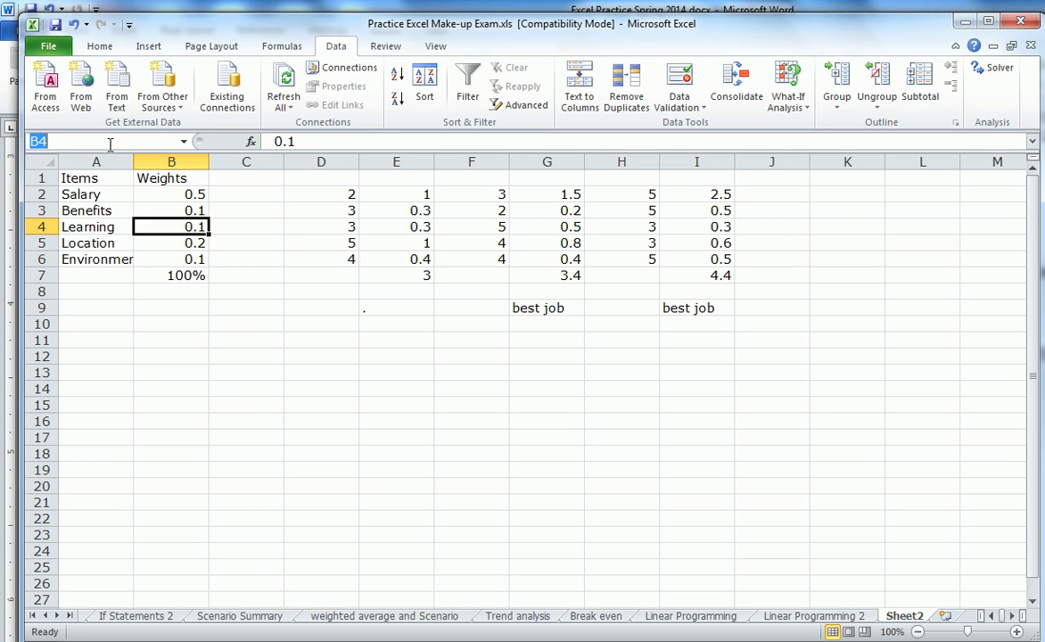
text(Le)
text(rn)
key(BackSpace)
key(BackSpace)
key(BackSpace)
text(rn)
key(Return)
Name the Location weight cell B5 "Loc" and the Environment weight cell B6 "Evr"
click(189, 245)
click(127, 145)
text(Loc)
key(Return)
click(198, 260)
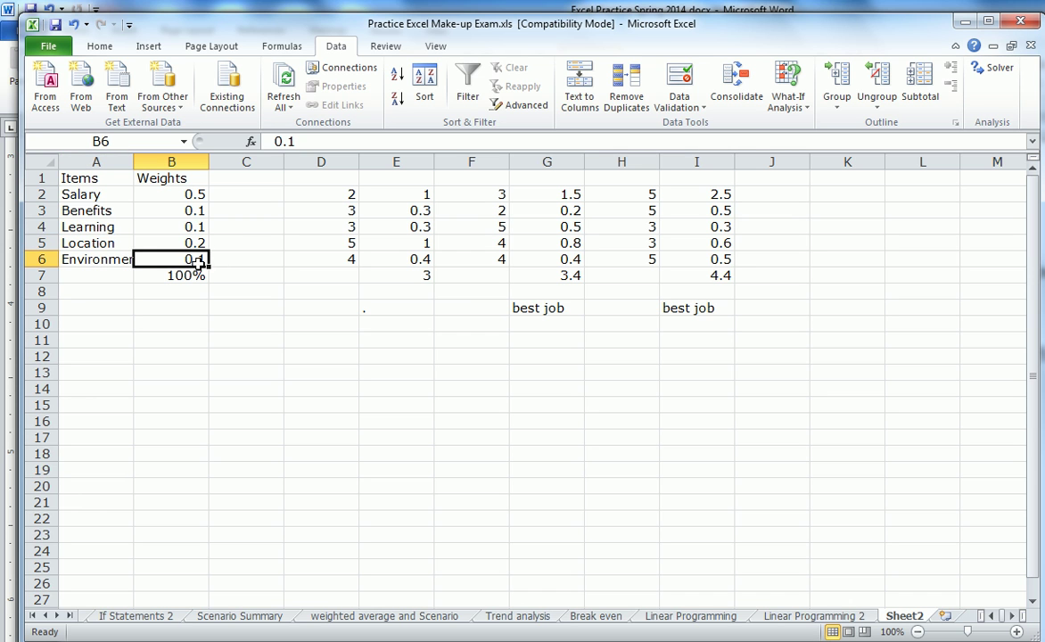
click(108, 146)
text(Evr)
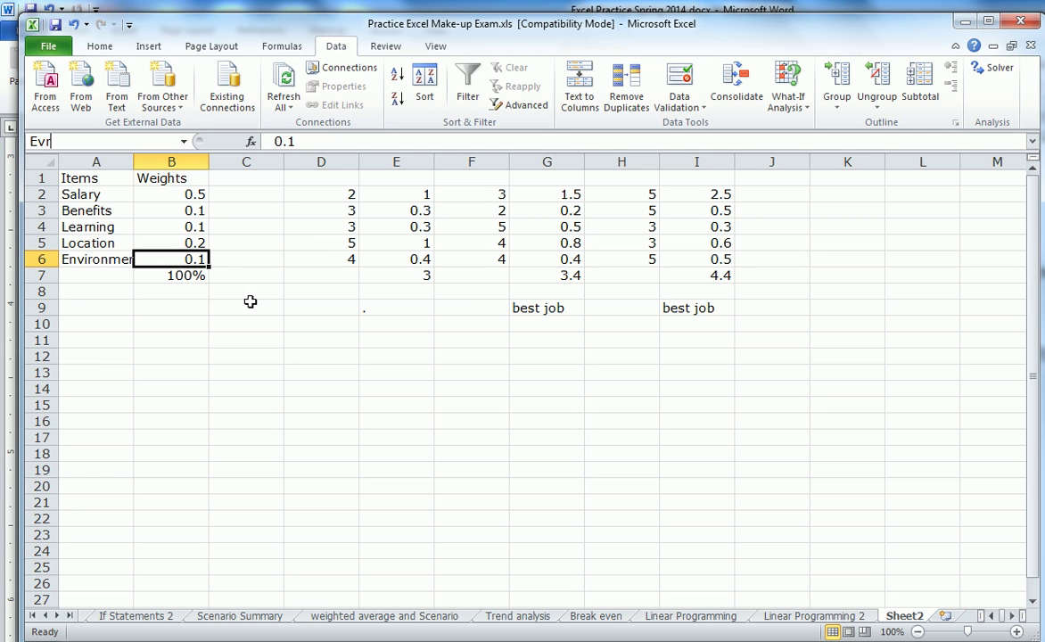
key(Return)
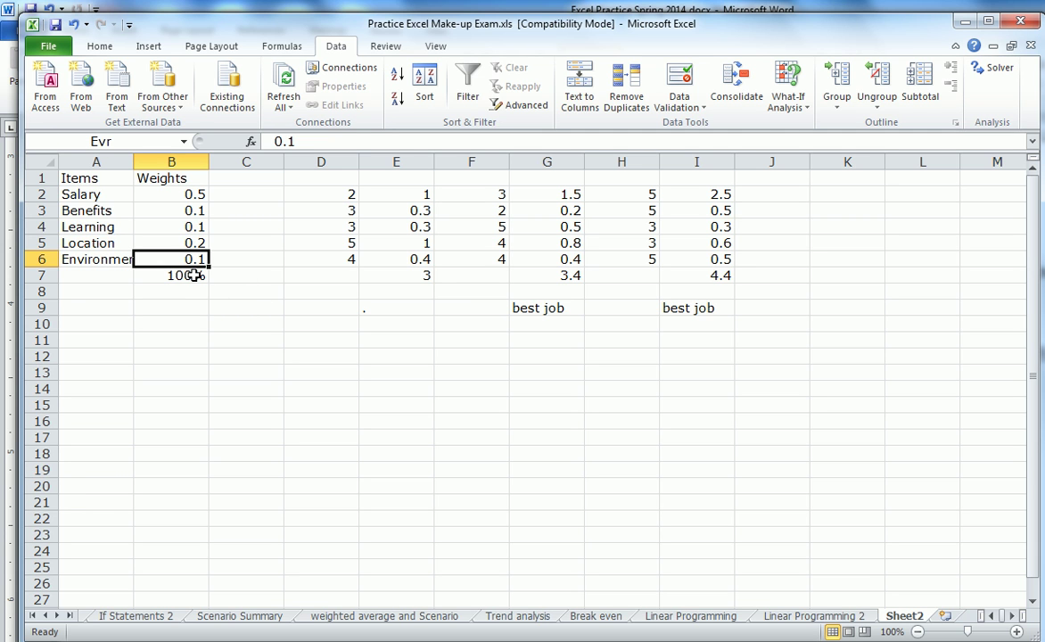
Name the first job's total cell E7 "JobA"
click(412, 276)
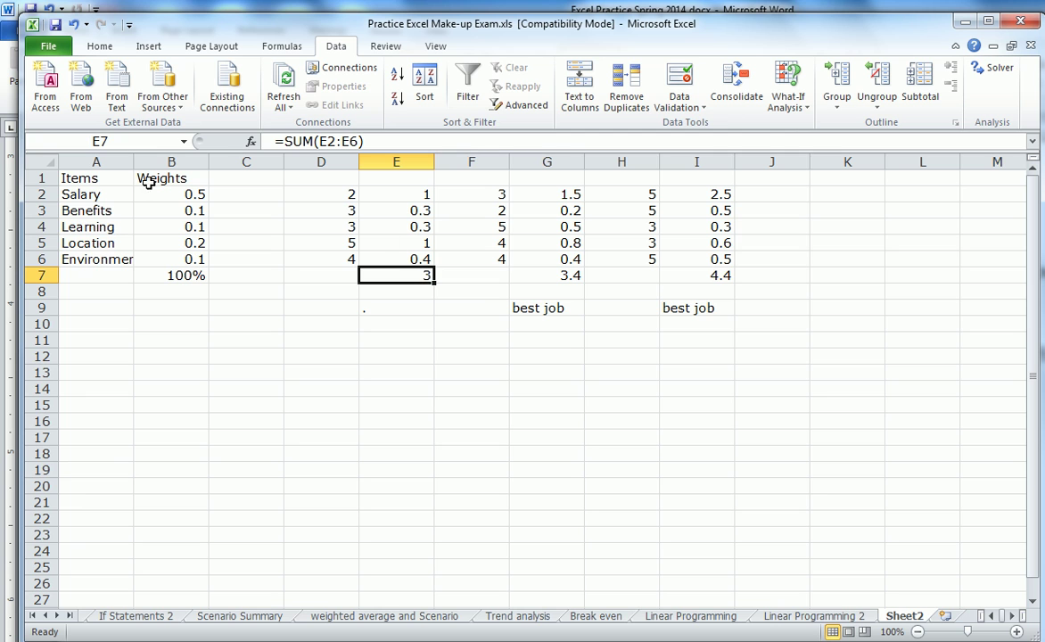
click(122, 138)
text(Job a)
key(BackSpace)
key(BackSpace)
text(A)
key(Return)
Name the second job's total cell G7 "JobB"
click(571, 279)
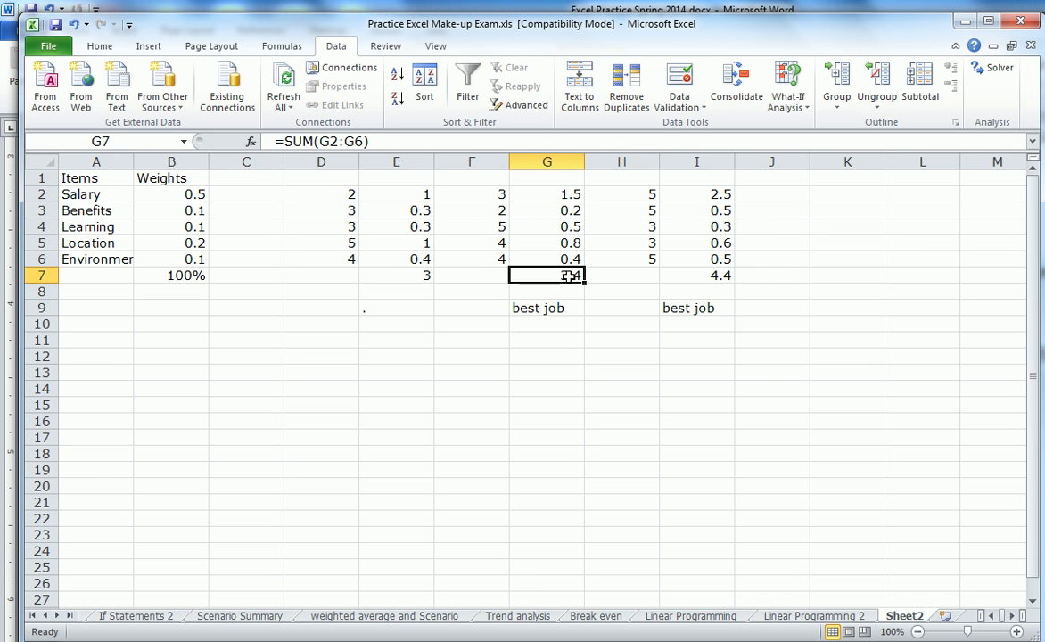
click(123, 141)
text(jOB)
key(BackSpace)
key(BackSpace)
key(BackSpace)
text(JobB)
Name the third job's total cell I7 "JobC"
click(721, 276)
click(138, 141)
text(jOB)
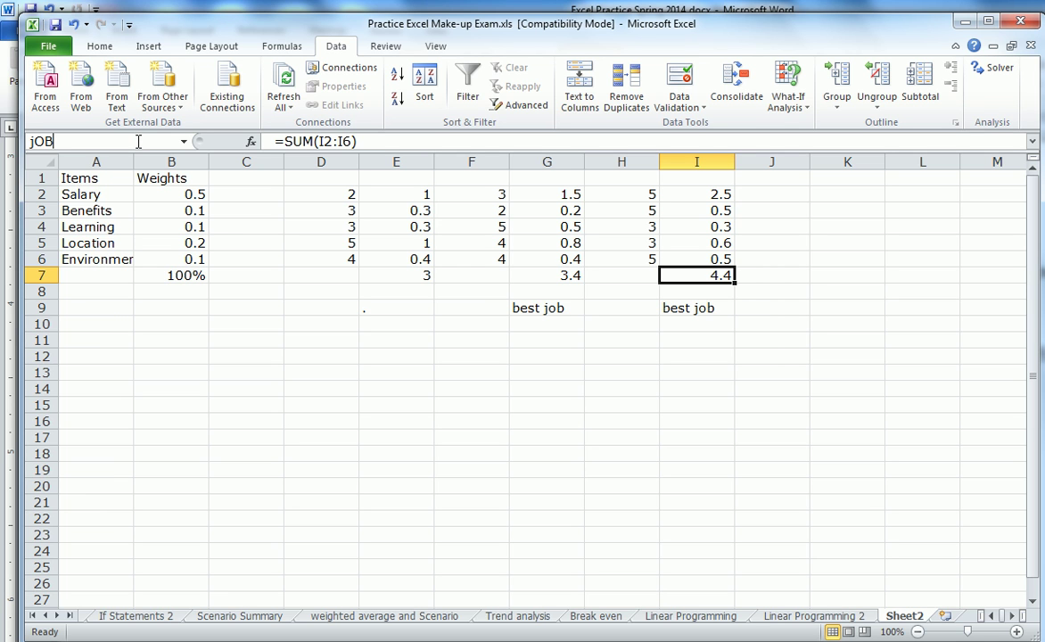
text(c)
key(BackSpace)
key(BackSpace)
key(BackSpace)
key(BackSpace)
text(jOBc==)
key(BackSpace)
key(BackSpace)
key(BackSpace)
key(BackSpace)
key(BackSpace)
key(BackSpace)
text(j)
key(BackSpace)
text(JobC)
key(Return)
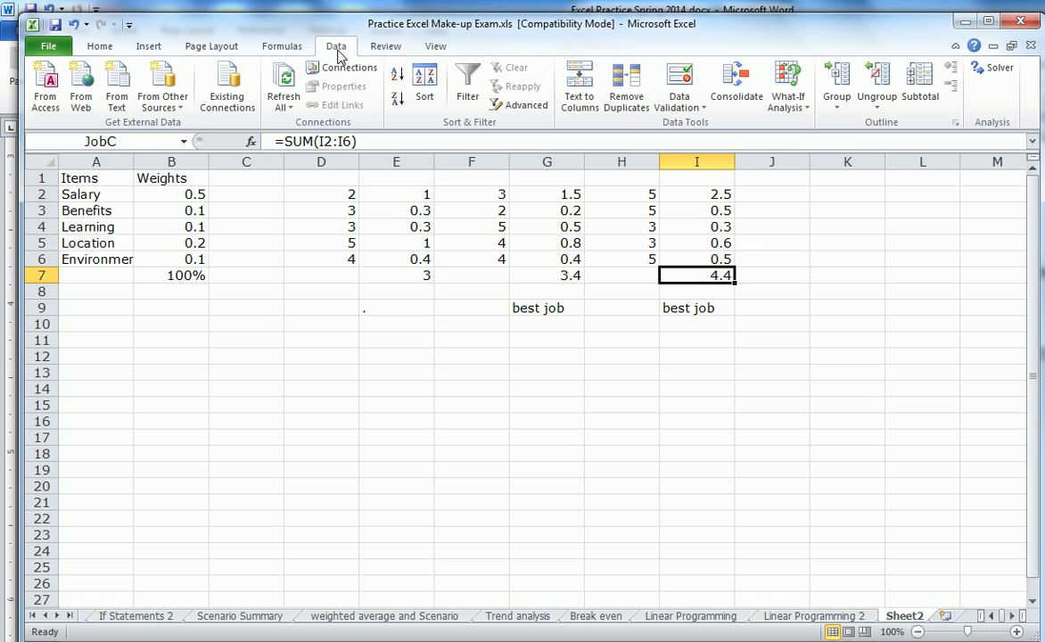
Generate a scenario summary report from the Scenario Manager with E7, G7 and I7 as result cells
click(785, 100)
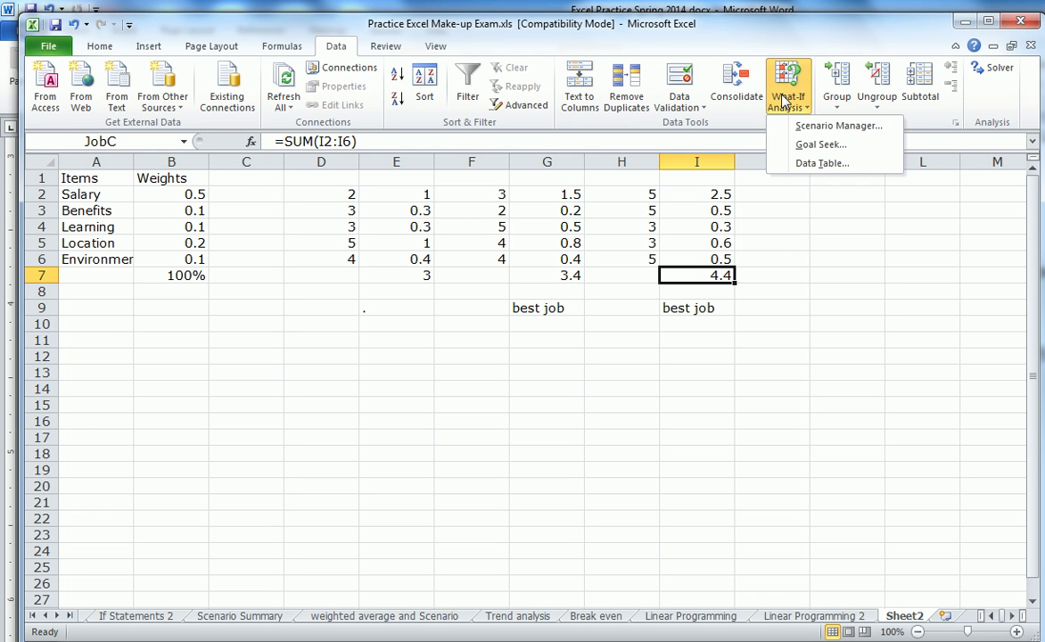
click(805, 130)
click(542, 356)
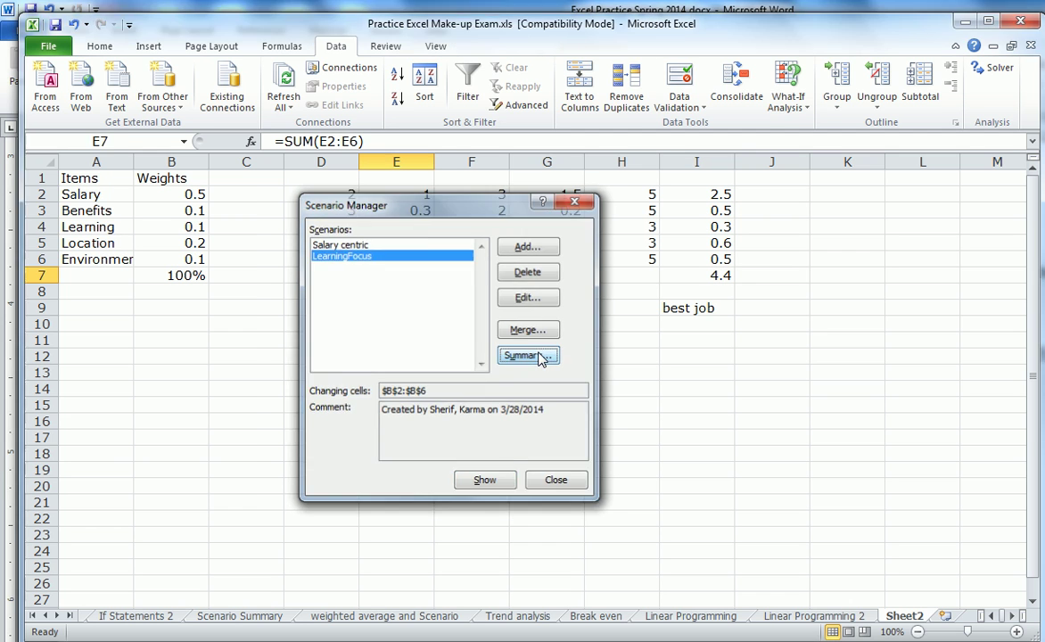
drag(425, 285, 498, 371)
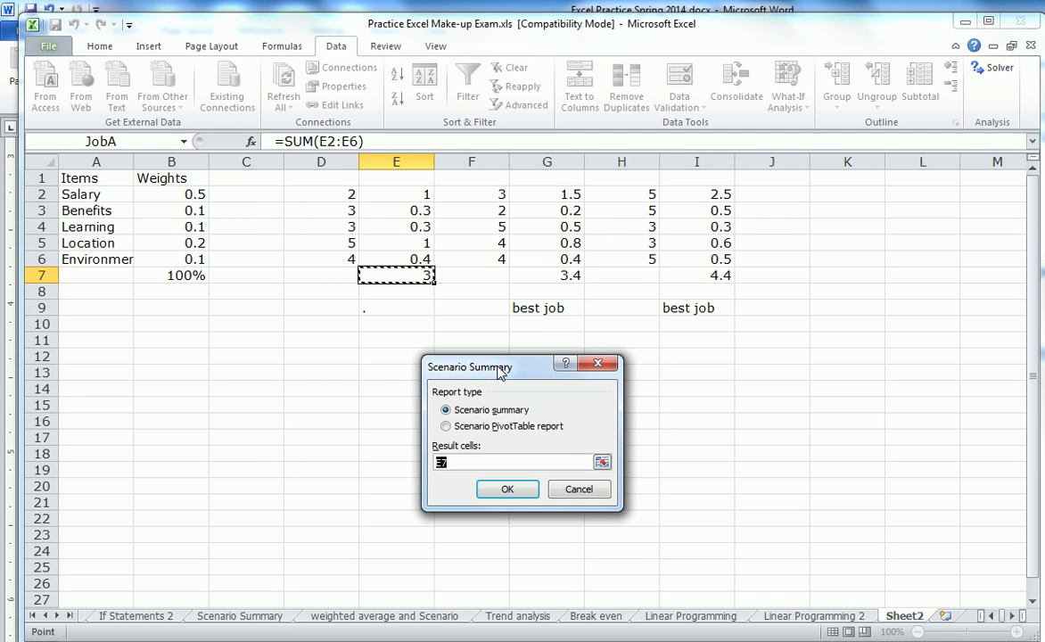
ctrl+click(557, 277)
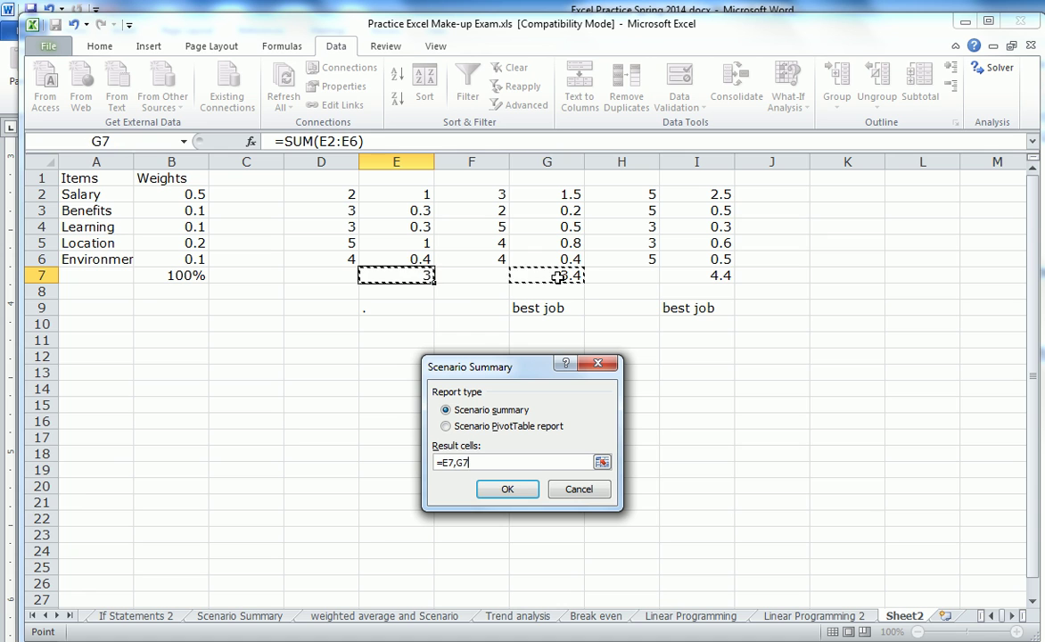
ctrl+click(729, 273)
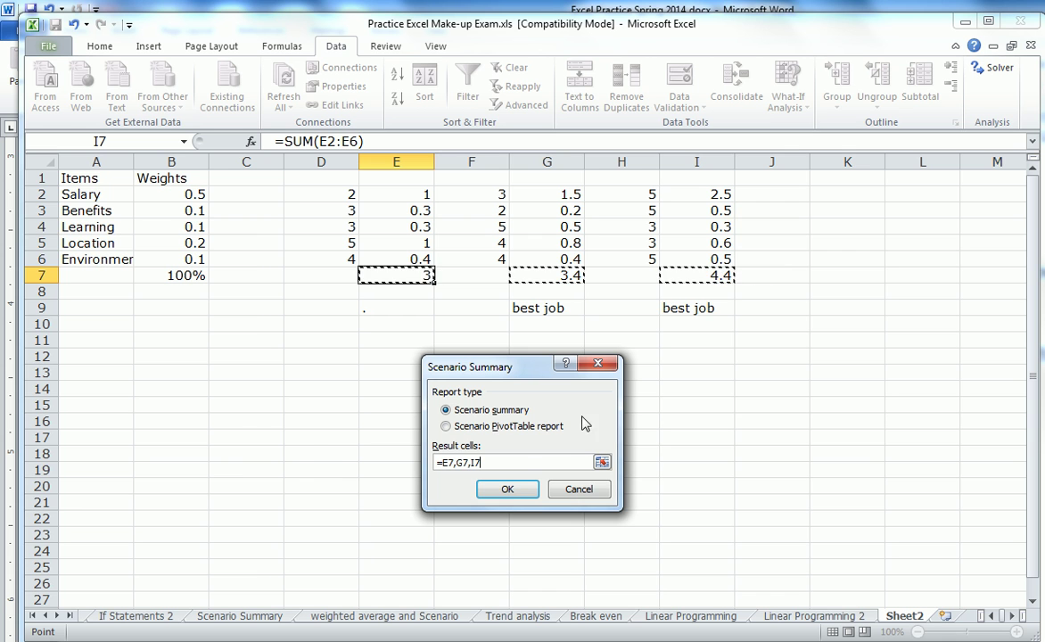
click(514, 489)
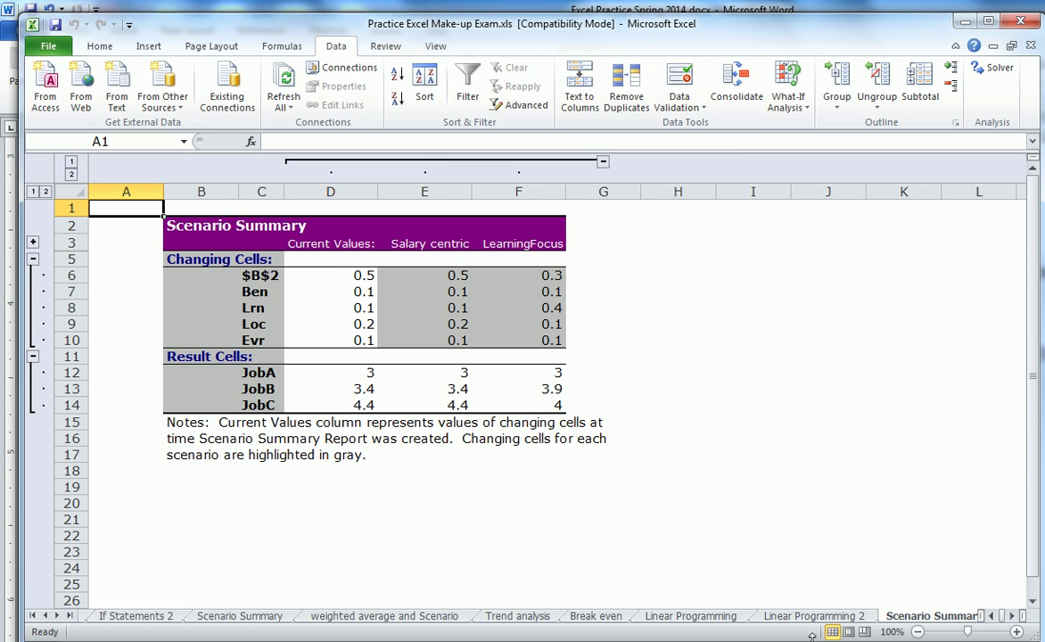
Return to Sheet2 and name the Salary weight cell B2 "Sal"
click(1015, 619)
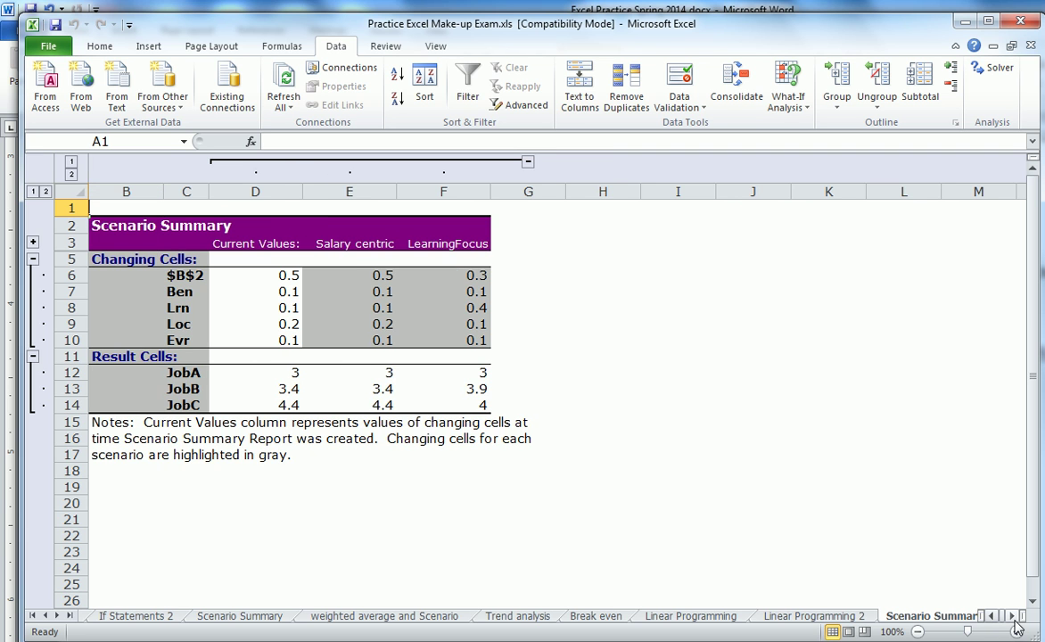
click(1015, 618)
click(1014, 617)
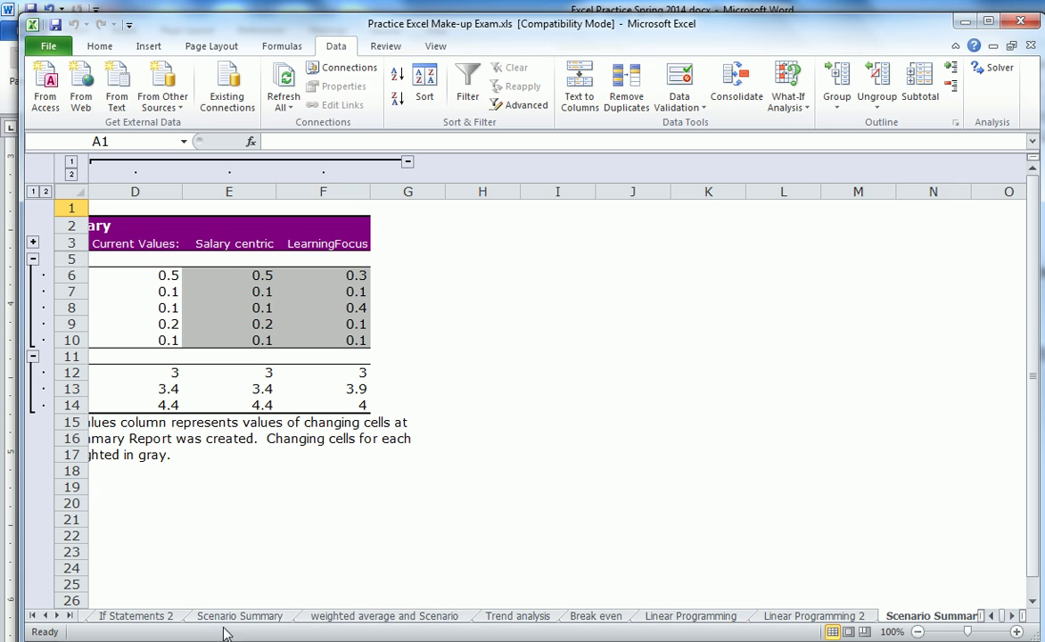
click(62, 615)
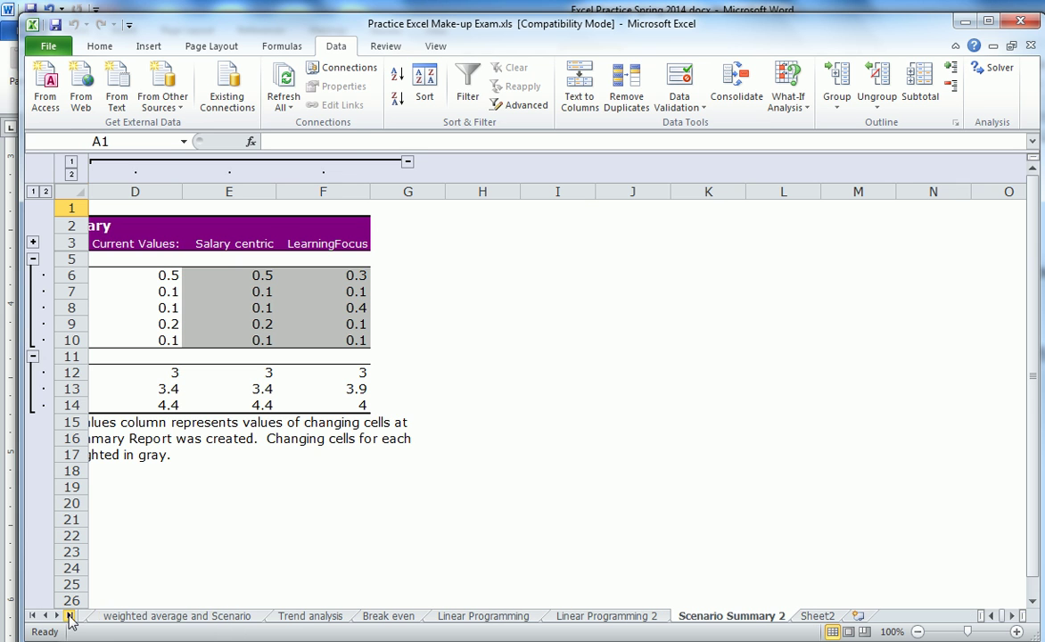
click(818, 616)
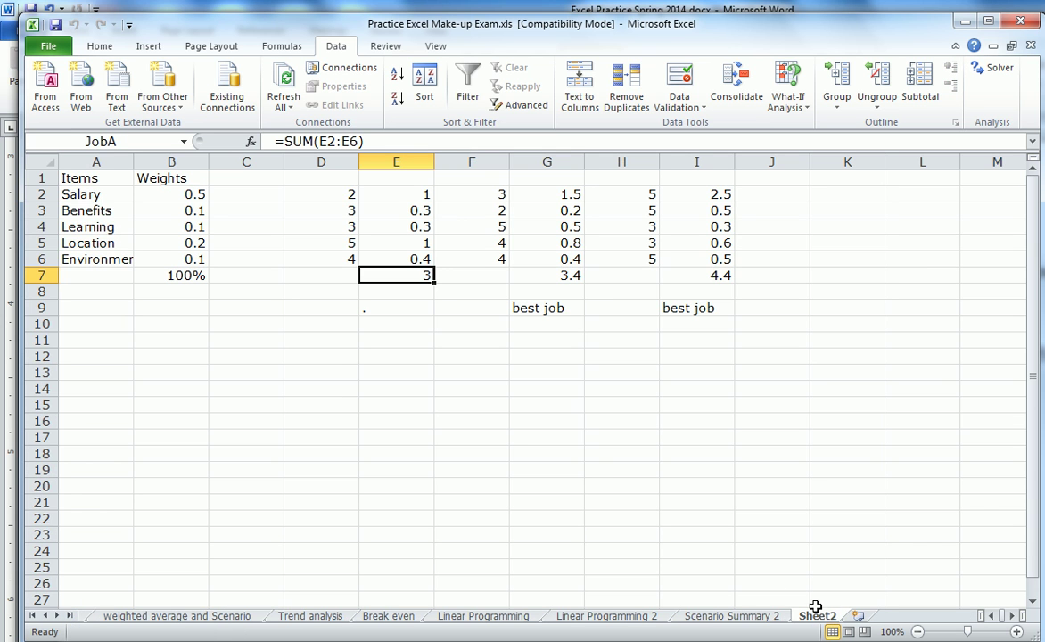
click(188, 194)
click(128, 140)
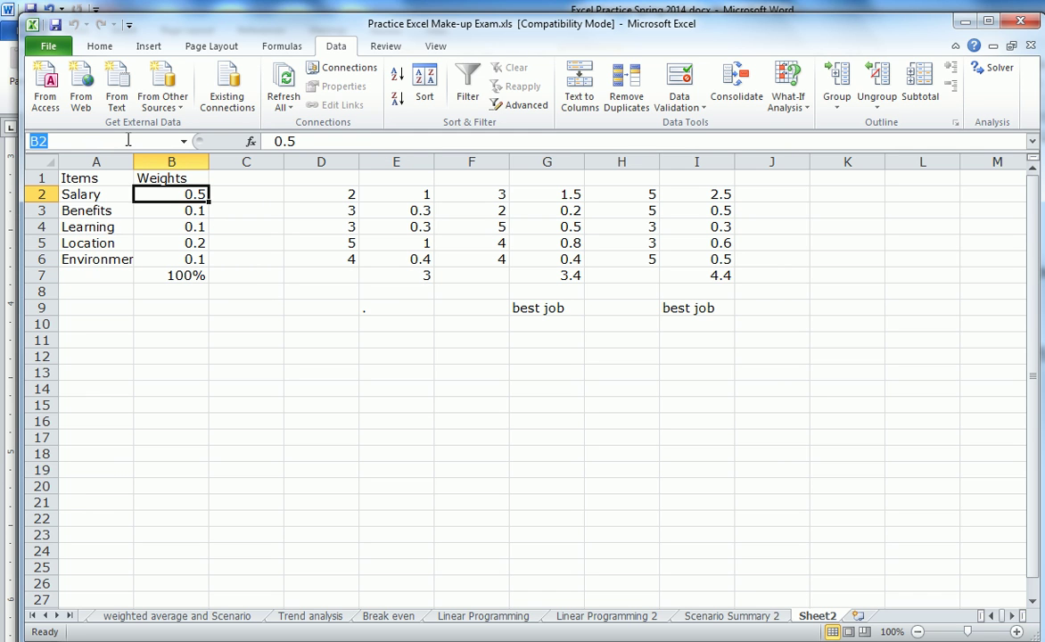
text(Sal)
key(Return)
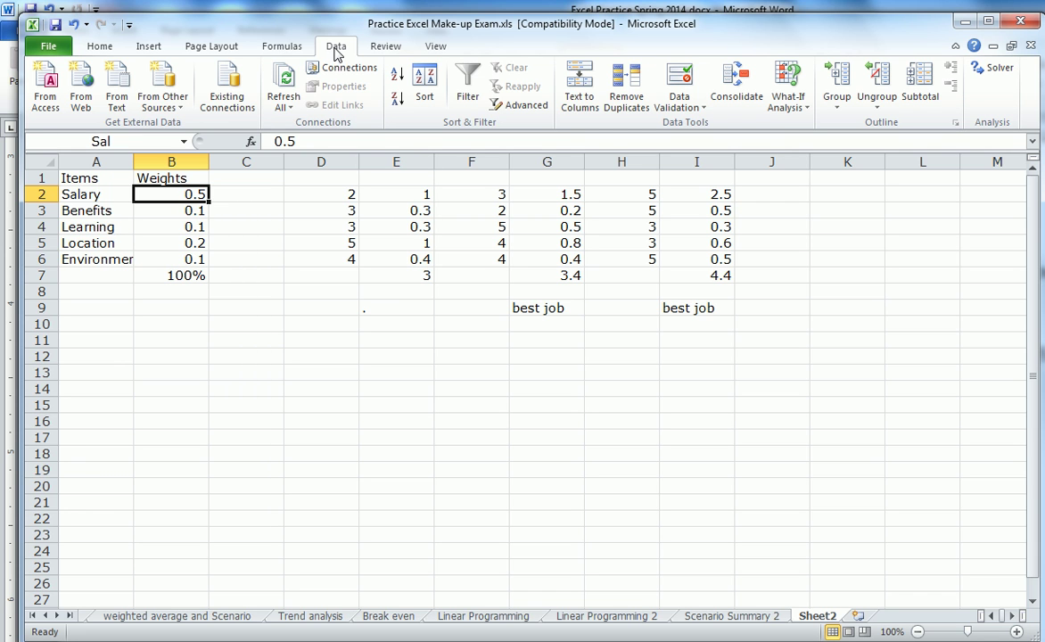
Generate a new scenario summary report that includes the Sal name, keeping E7, G7 and I7 as result cells
click(788, 96)
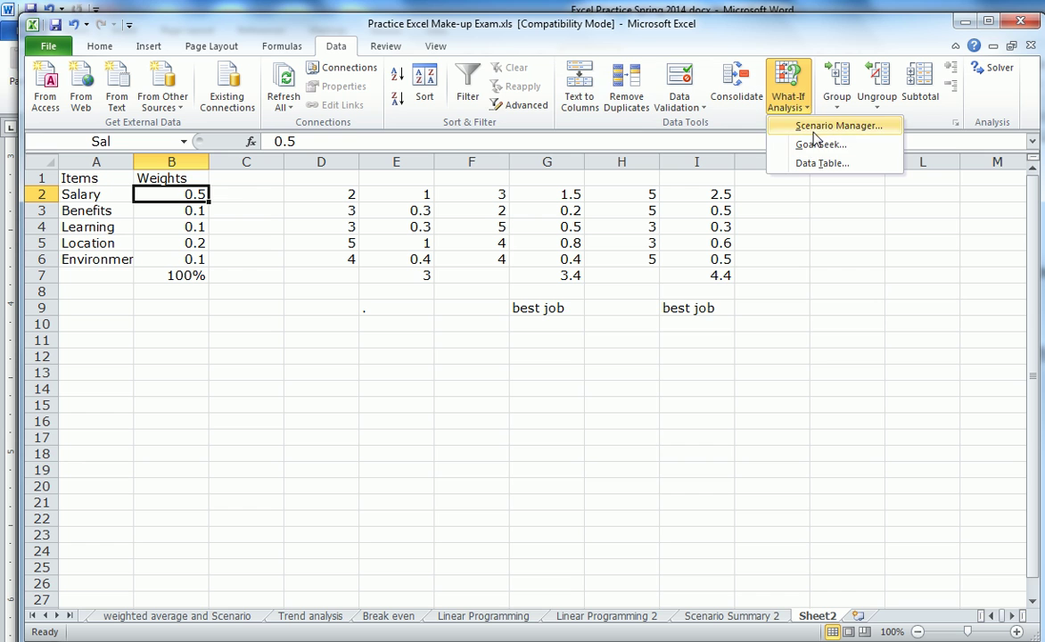
click(820, 126)
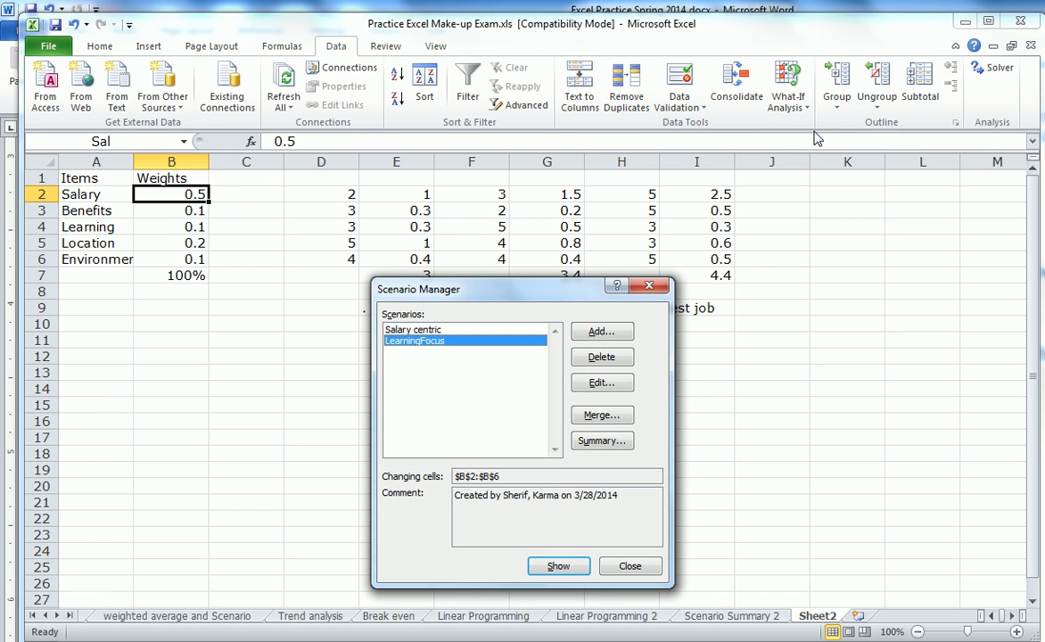
click(603, 440)
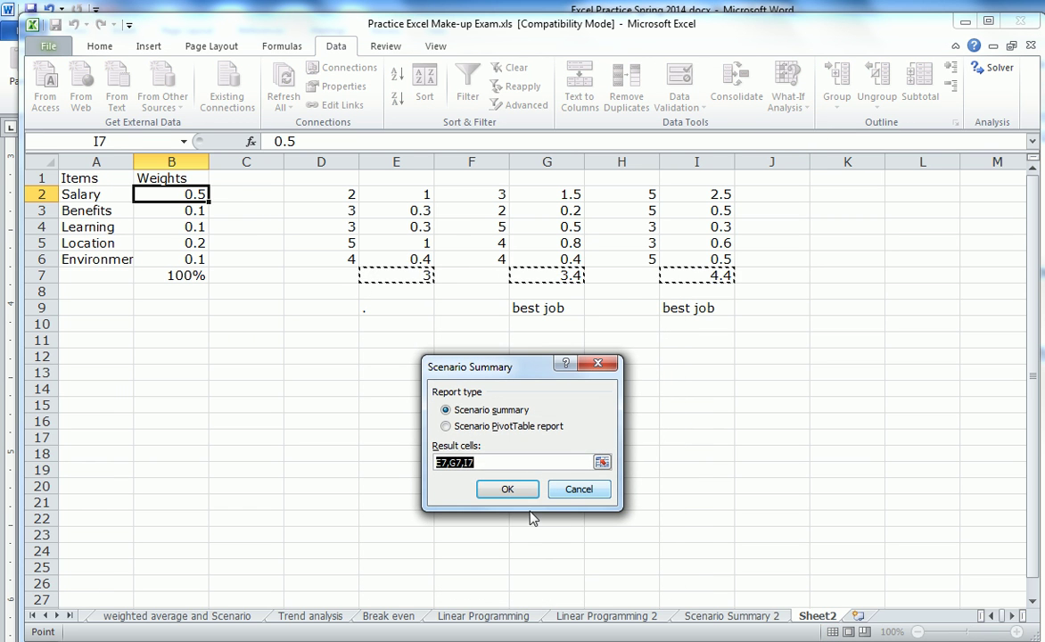
click(515, 491)
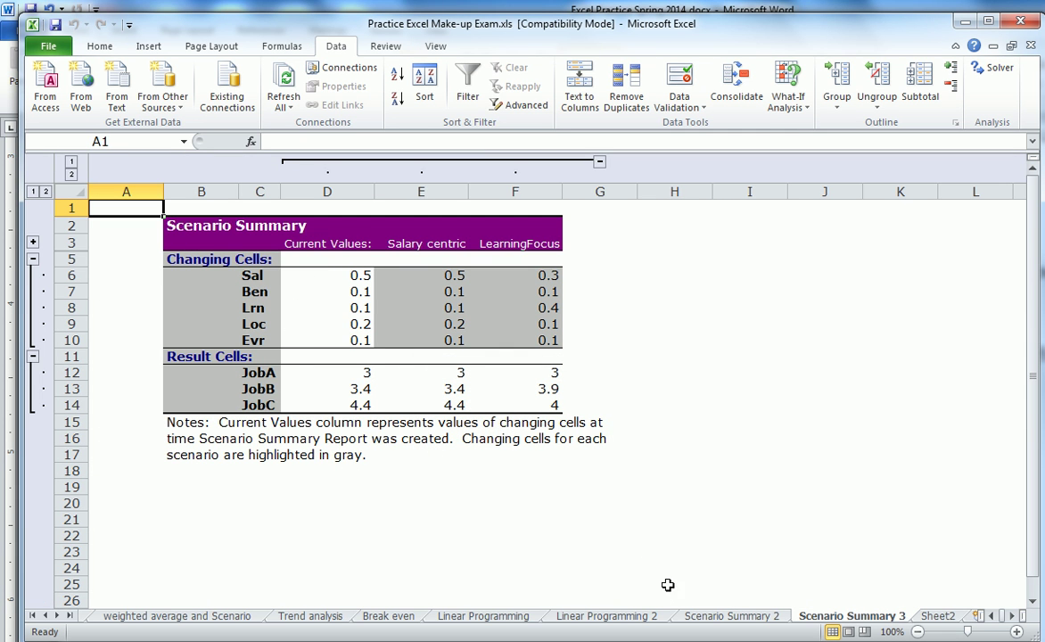
Open the Trend analysis sheet, go back to column A, and select the Weight and Fat data in columns C and D
click(314, 616)
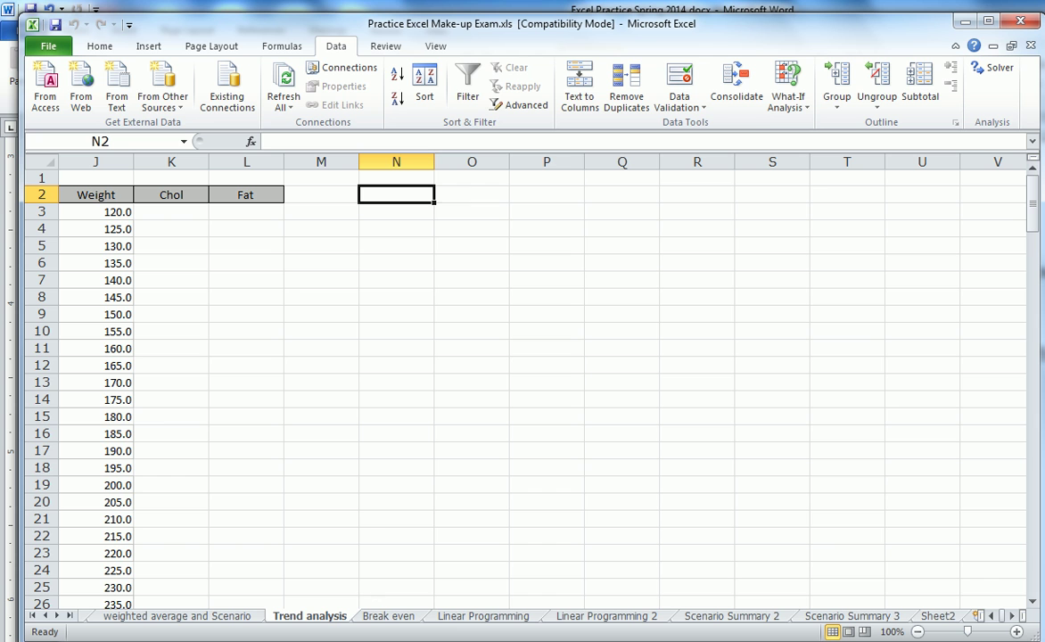
click(117, 564)
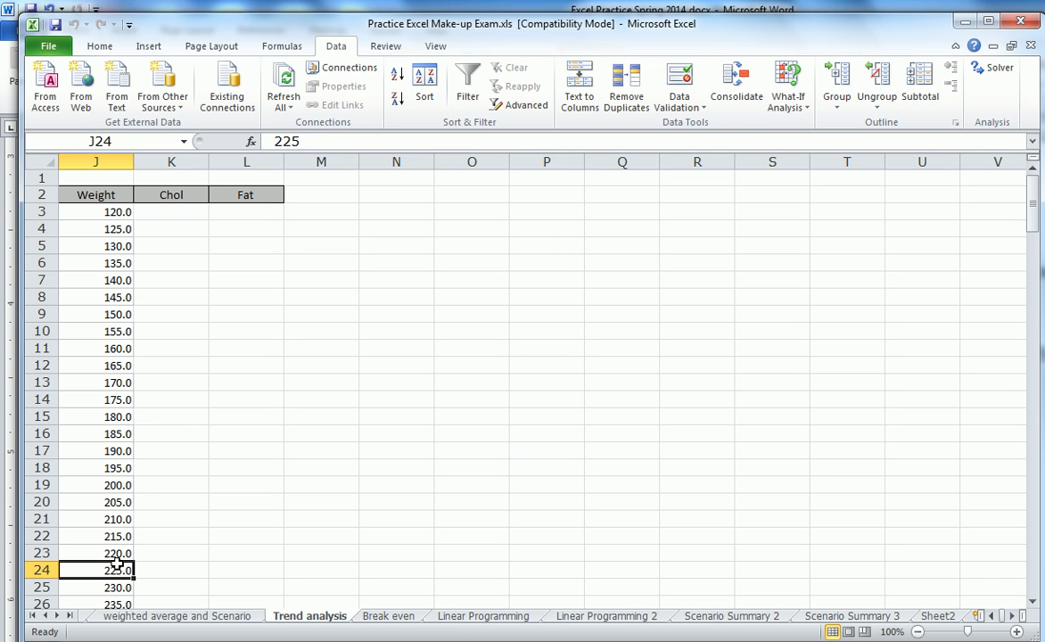
key(Left)
key(Left)
key(Left)
key(Left)
key(Left)
key(Left)
key(Left)
key(Left)
key(Left)
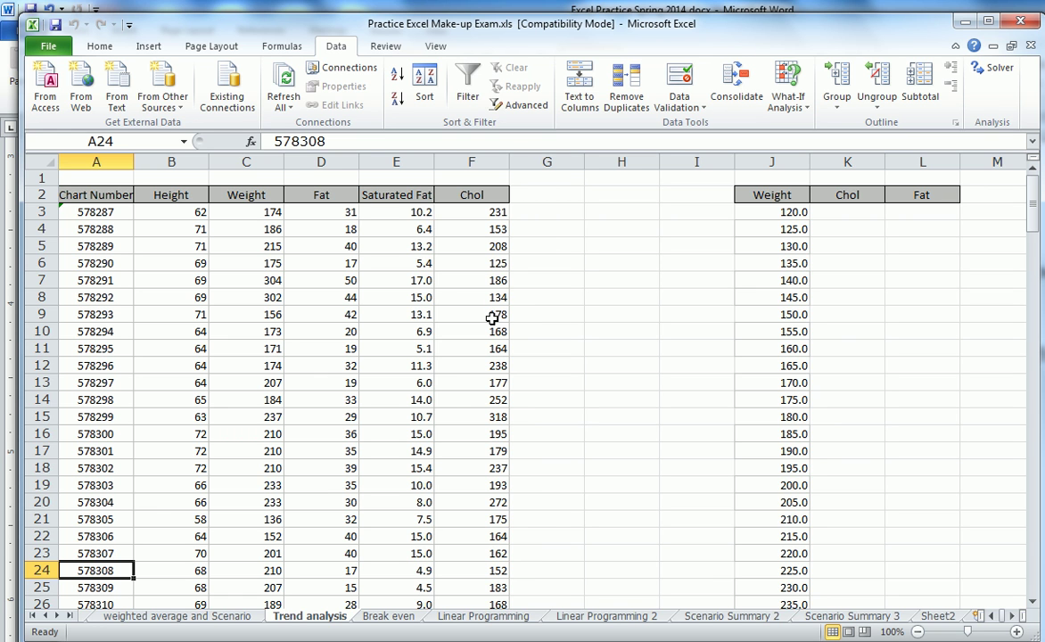
drag(239, 193, 332, 512)
Delete the "Correlation Weight & Col" scatter chart near the end of the Trend analysis data
click(801, 429)
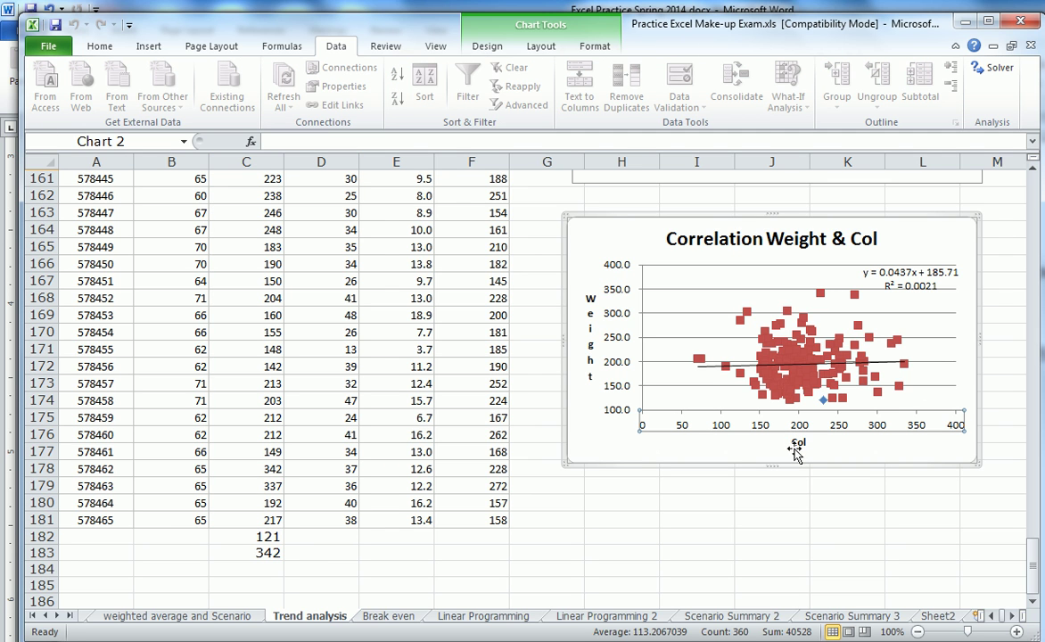
click(790, 470)
text(.)
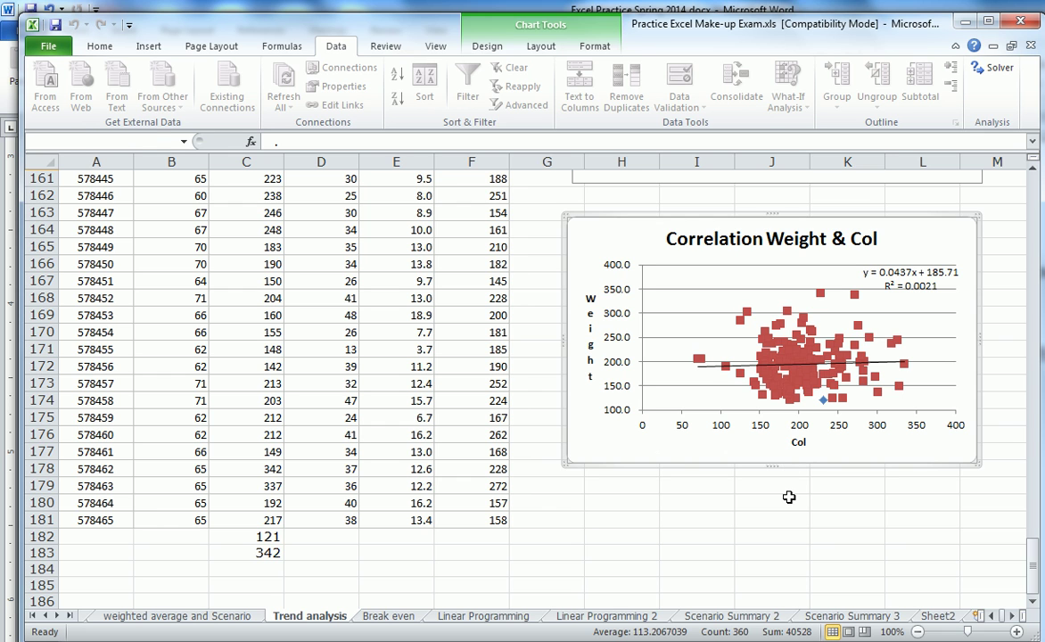
click(790, 497)
click(794, 437)
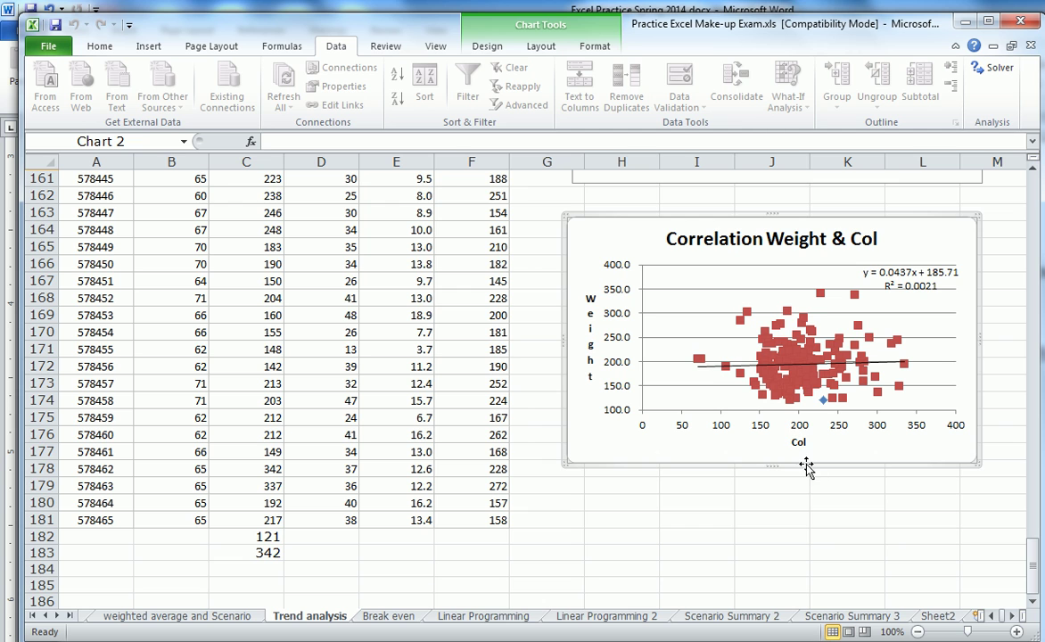
text(..)
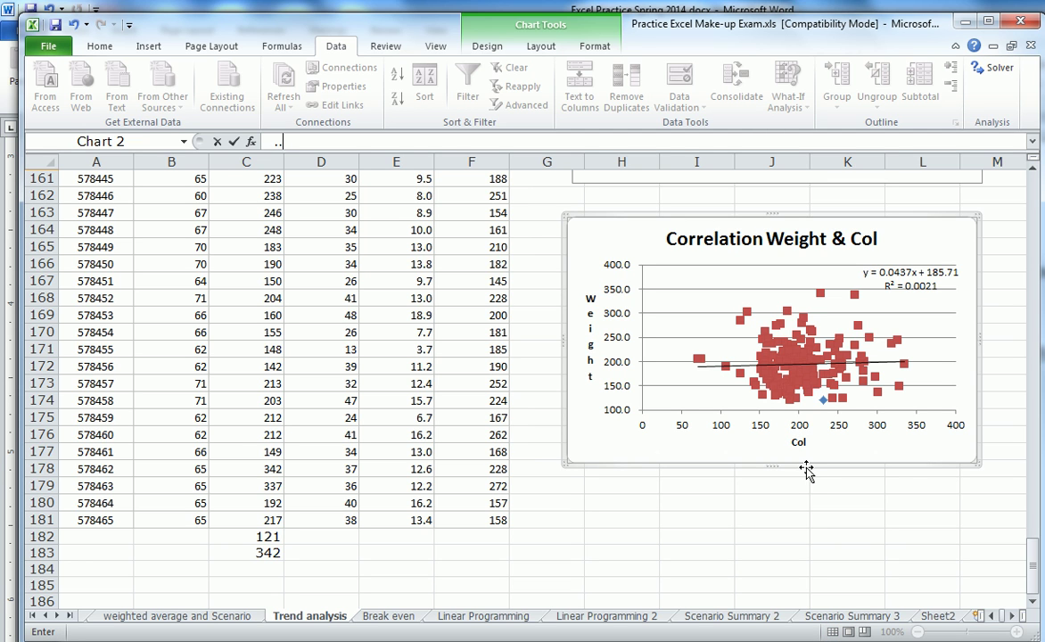
key(Escape)
key(Delete)
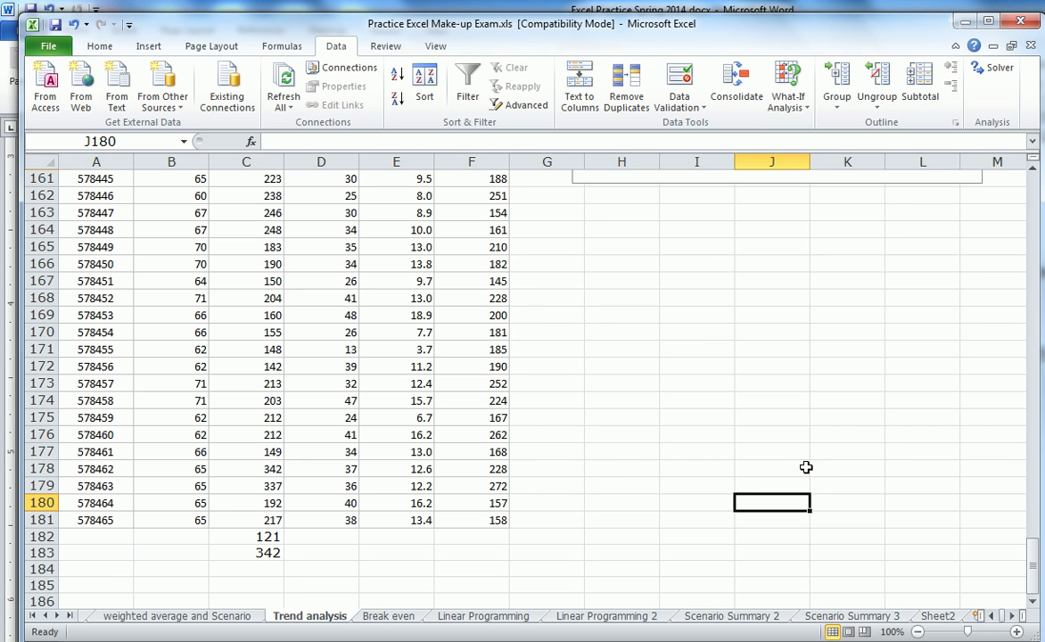
Delete the "Correlation between Fat and Weight" scatter chart on the Trend analysis sheet
scroll(996, 496, up, 9)
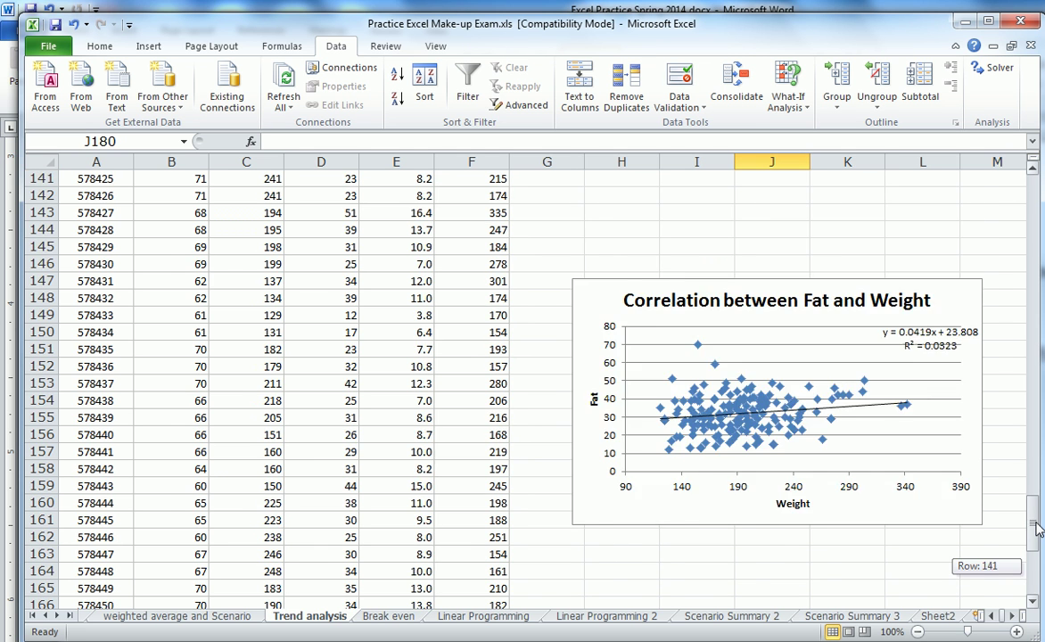
click(883, 414)
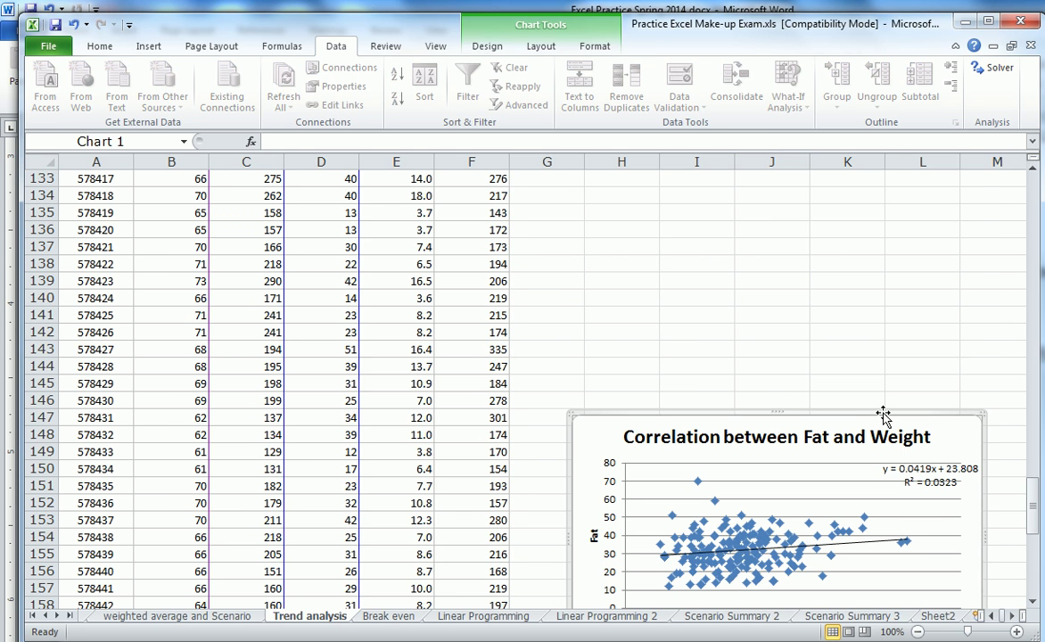
key(Delete)
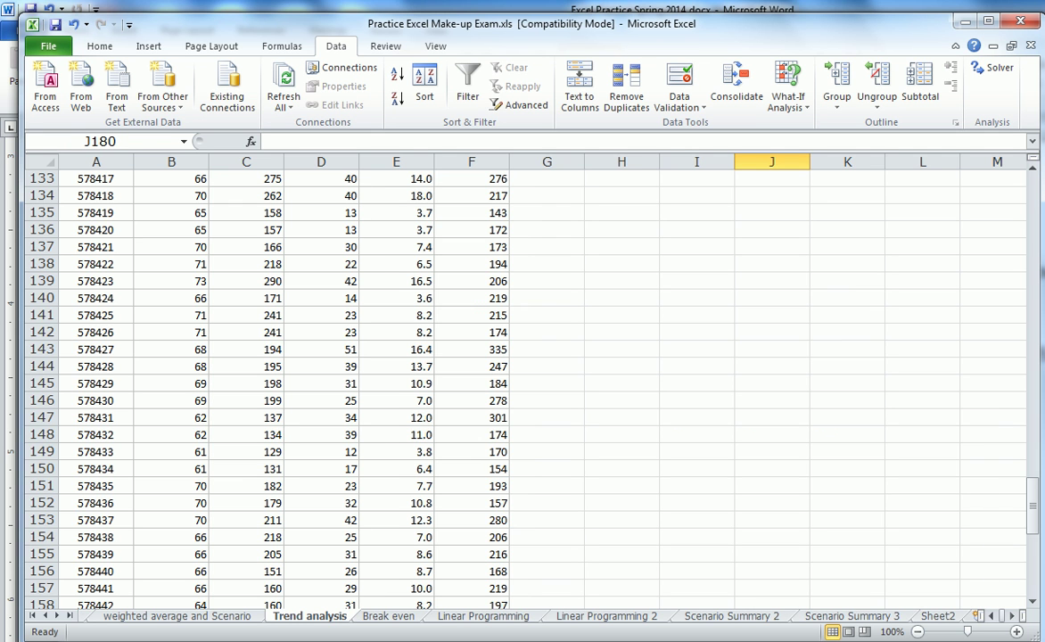
Insert a markers-only scatter chart from the Weight and Fat data in C2:D181
drag(1032, 495, 1035, 182)
drag(246, 194, 326, 519)
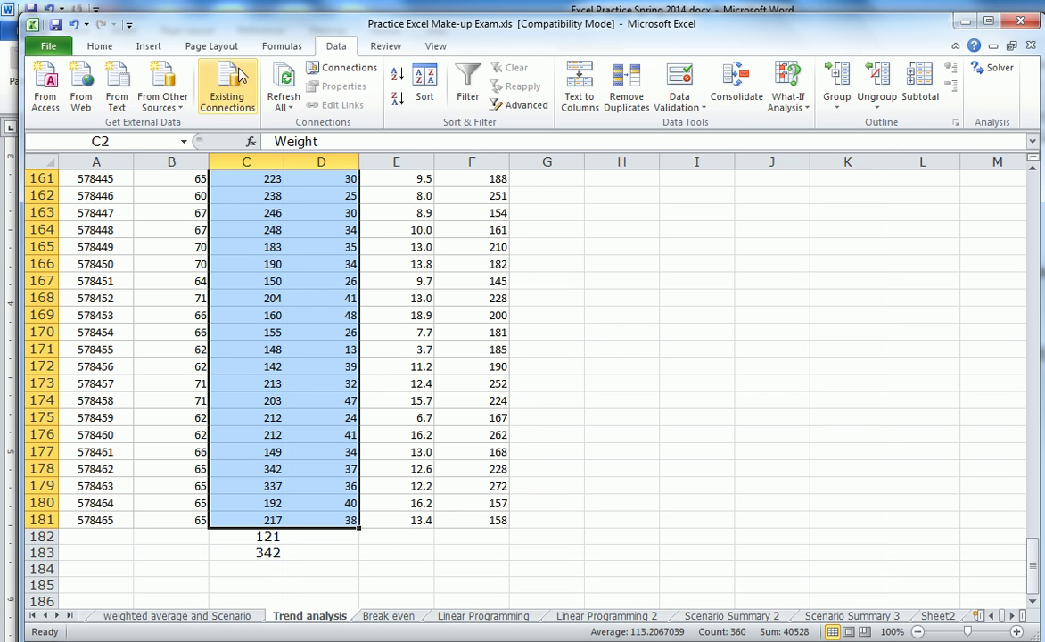
click(149, 46)
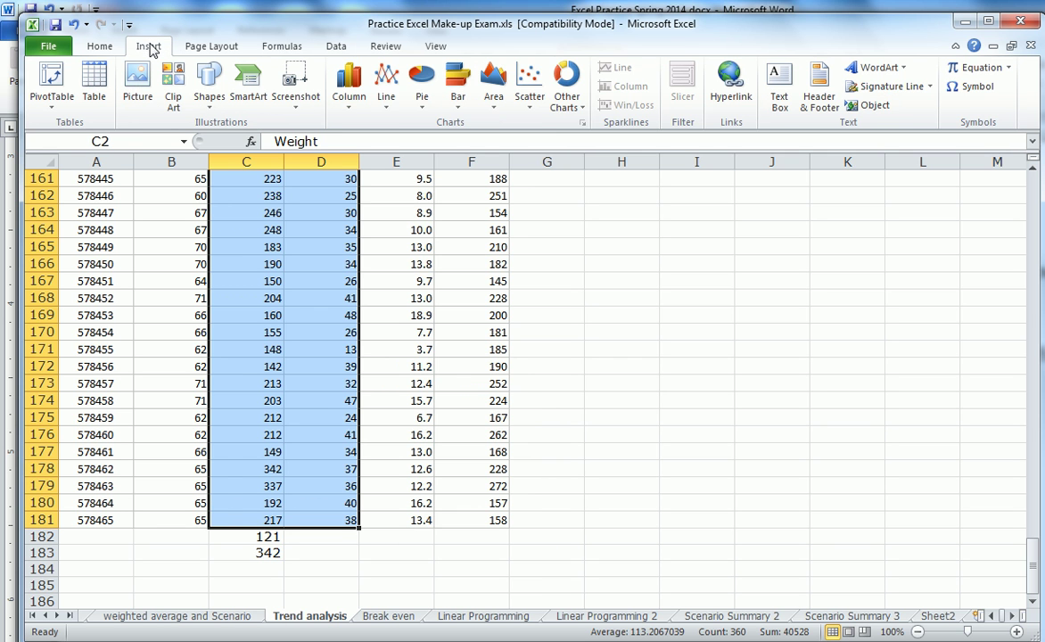
click(535, 103)
click(537, 153)
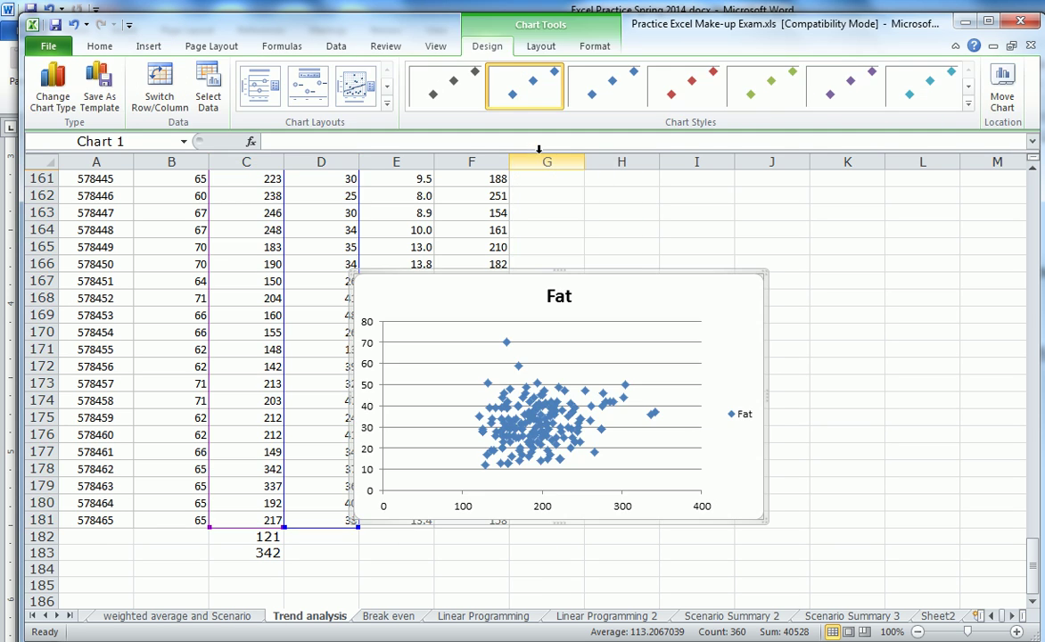
Move the new scatter chart up the sheet into the empty area over columns G to M, starting near row 124
drag(604, 268, 812, 140)
drag(1032, 562, 1032, 555)
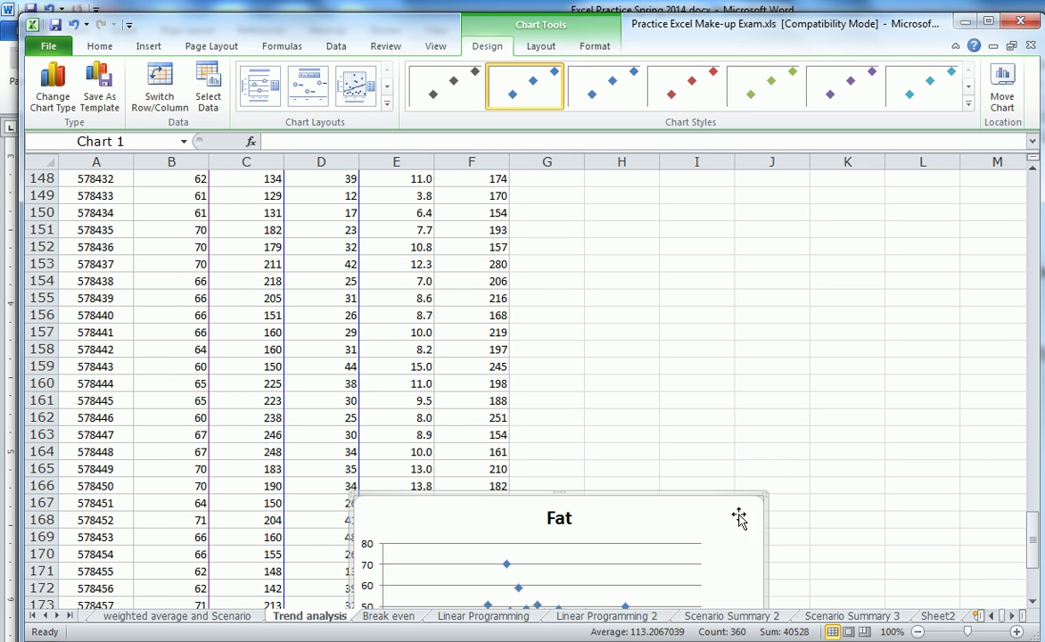
drag(717, 500, 945, 184)
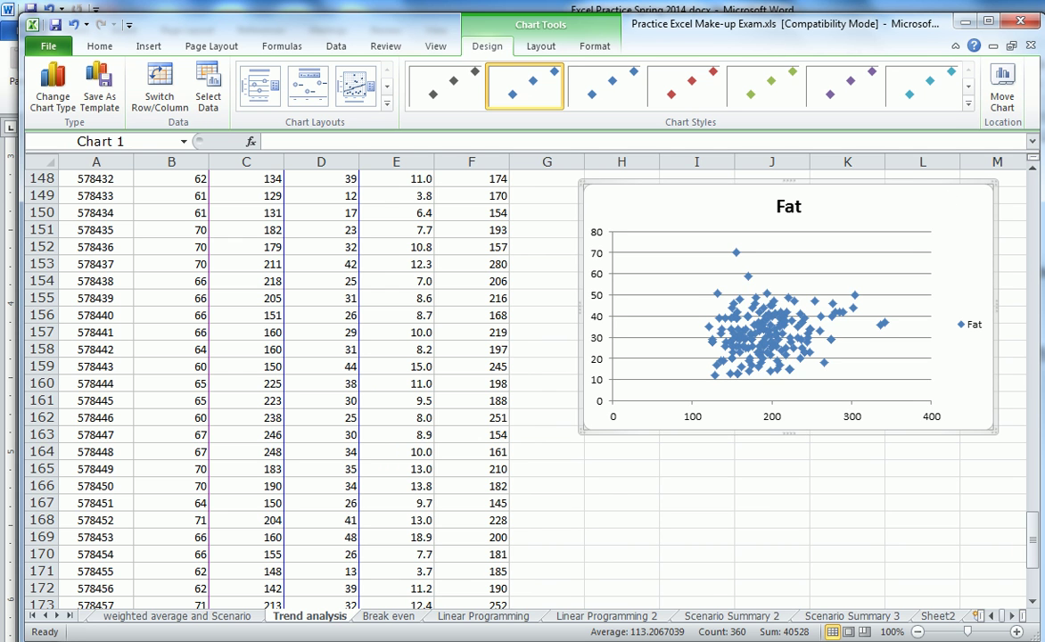
drag(1032, 549, 1040, 486)
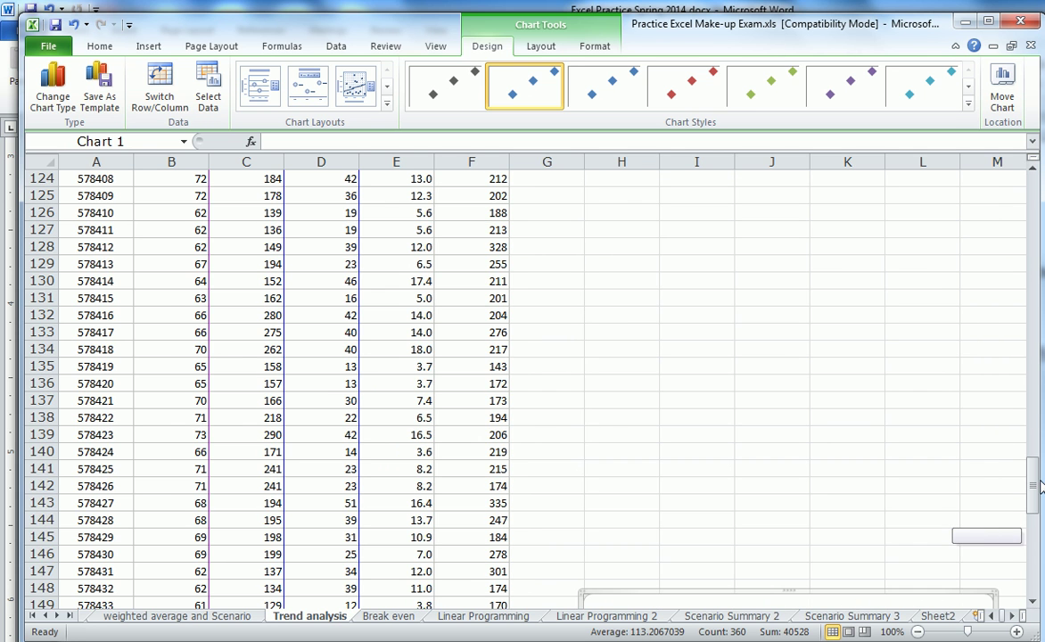
drag(890, 595, 891, 190)
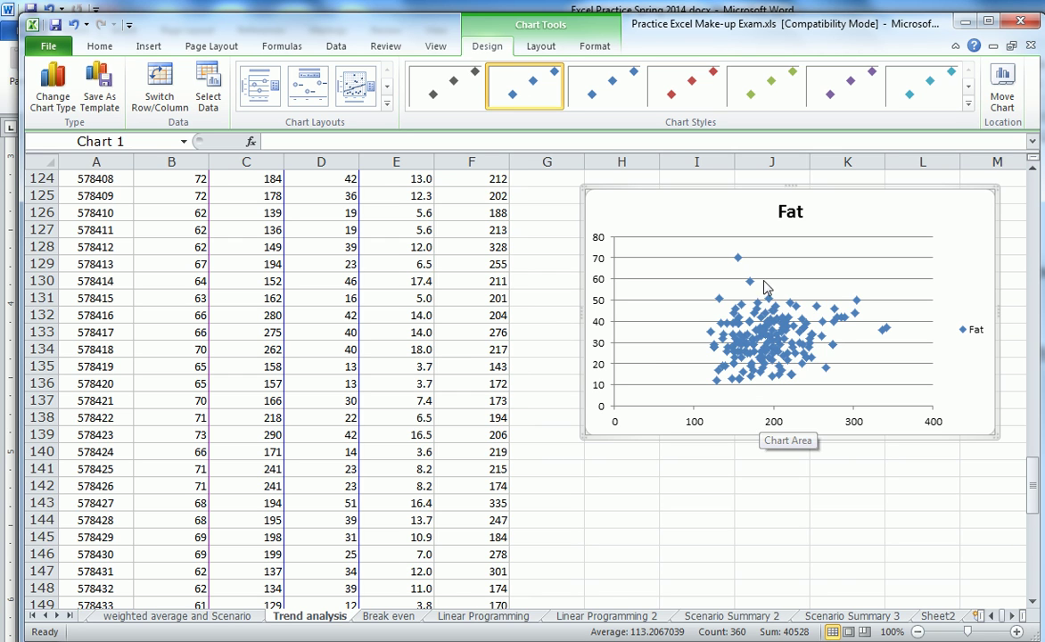
Change the scatter chart's title, placed above the chart, to "Correlation between weight and fat"
click(800, 213)
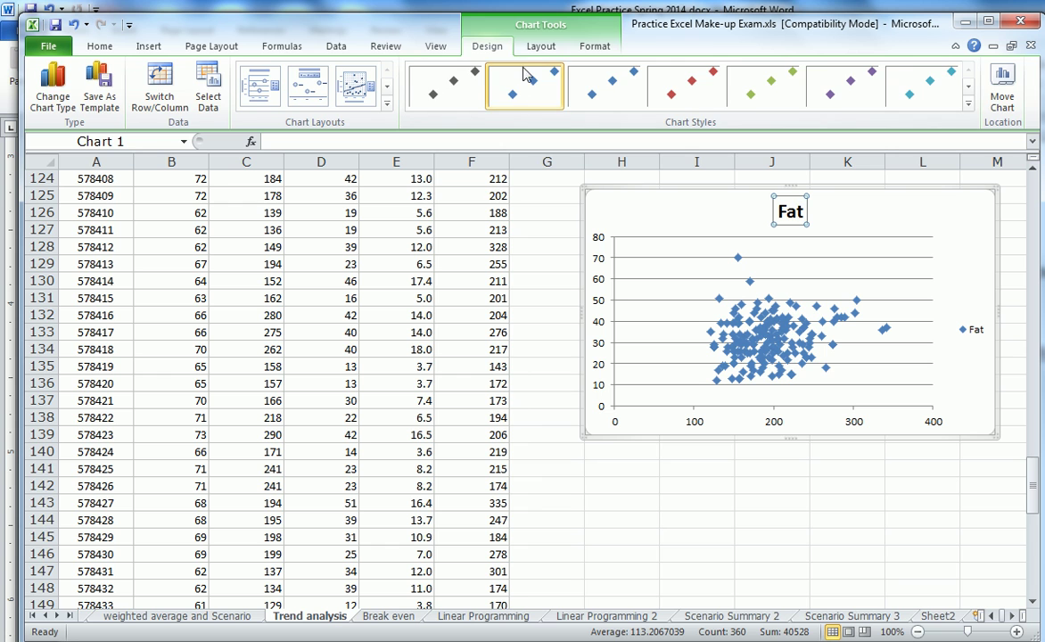
click(541, 46)
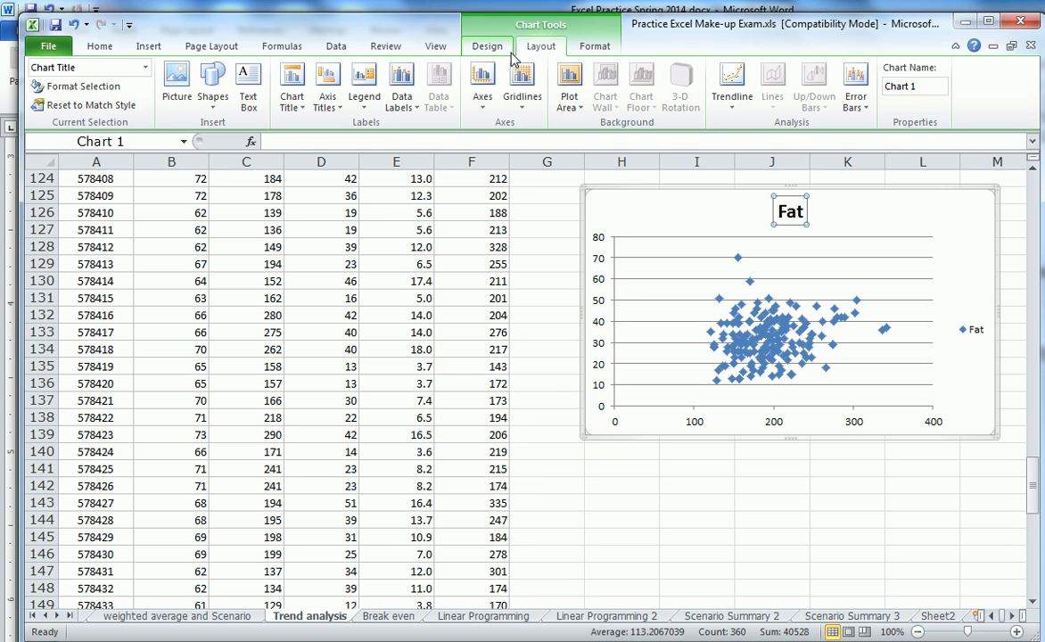
click(292, 103)
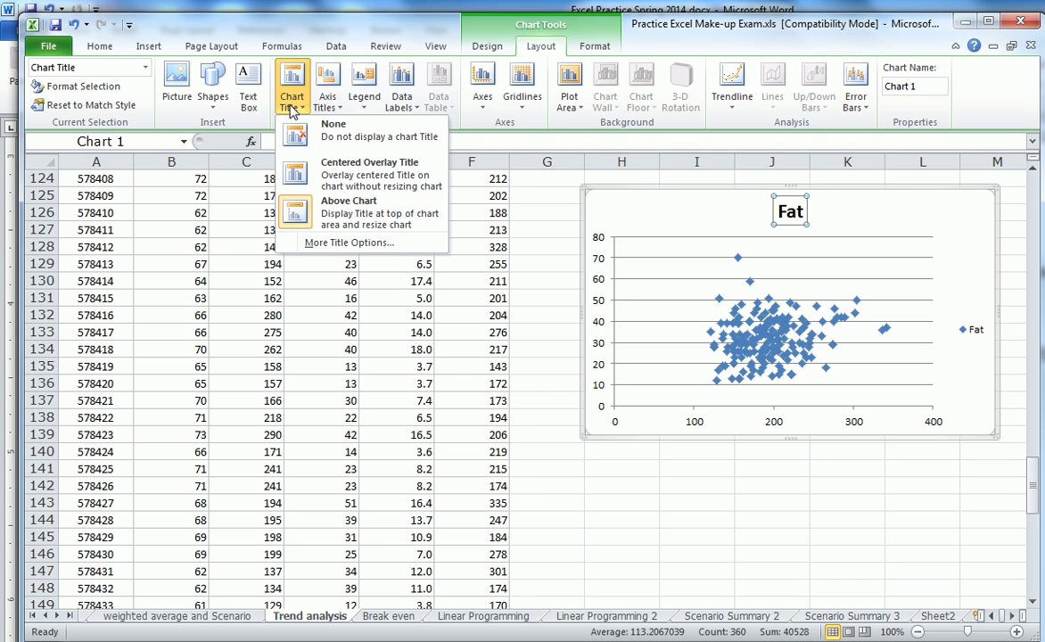
click(361, 207)
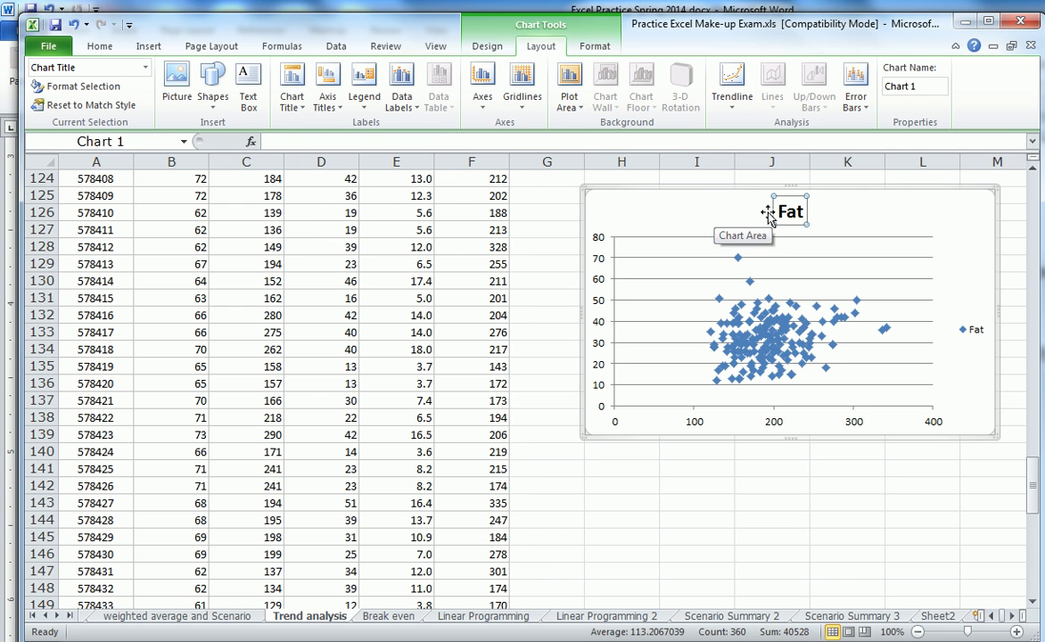
click(804, 212)
drag(803, 213, 752, 206)
text(correlation between weight and fat)
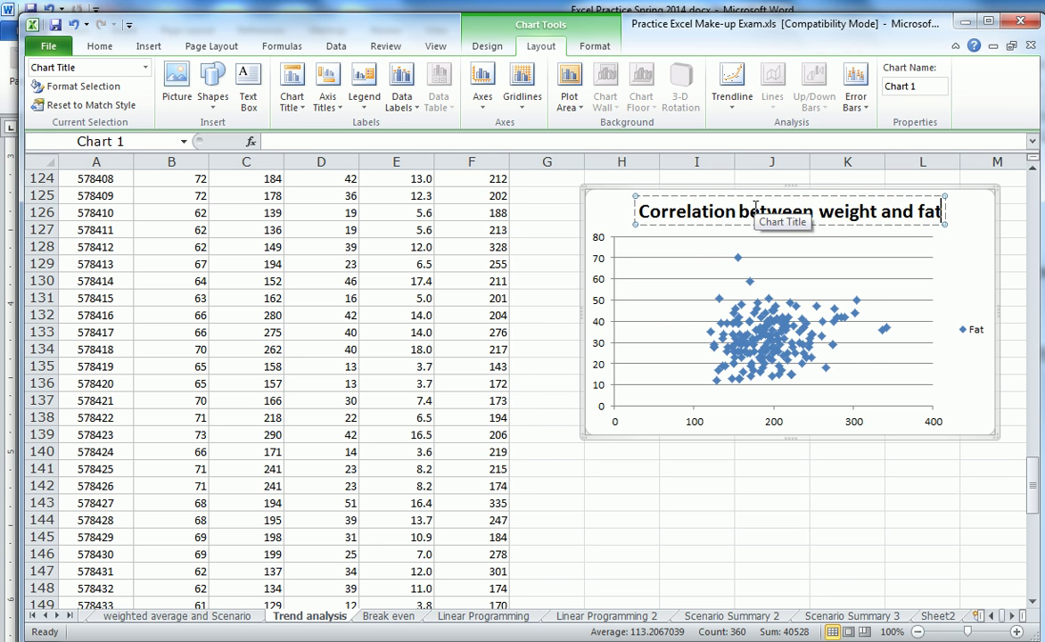
click(805, 302)
Delete the Fat legend from the scatter chart
mouse_move(802, 316)
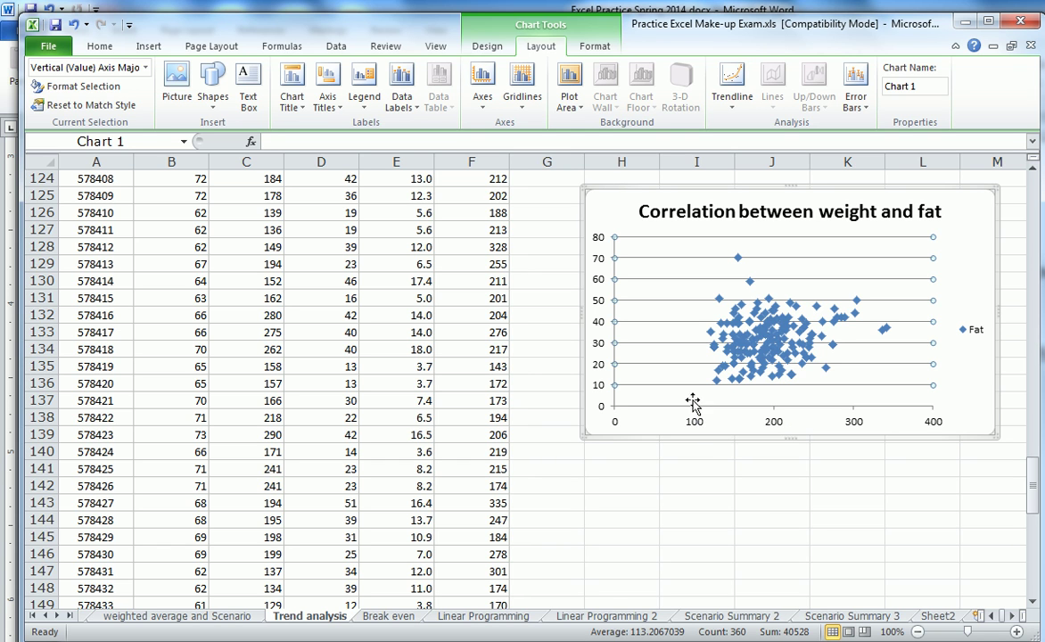
click(977, 343)
key(Delete)
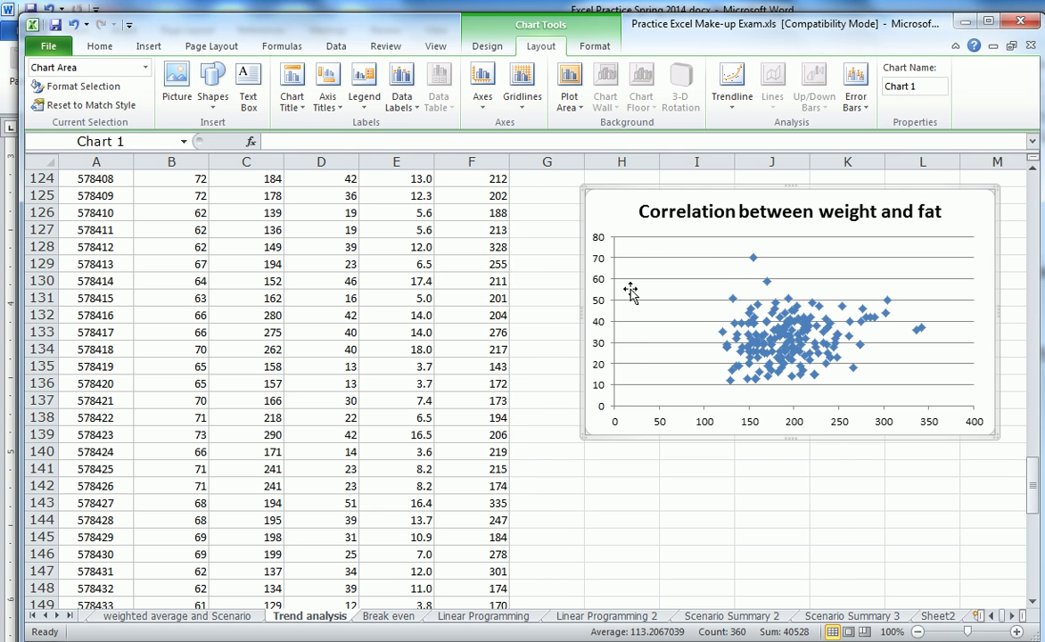
Add a horizontal axis title below the axis reading "Weight"
click(341, 107)
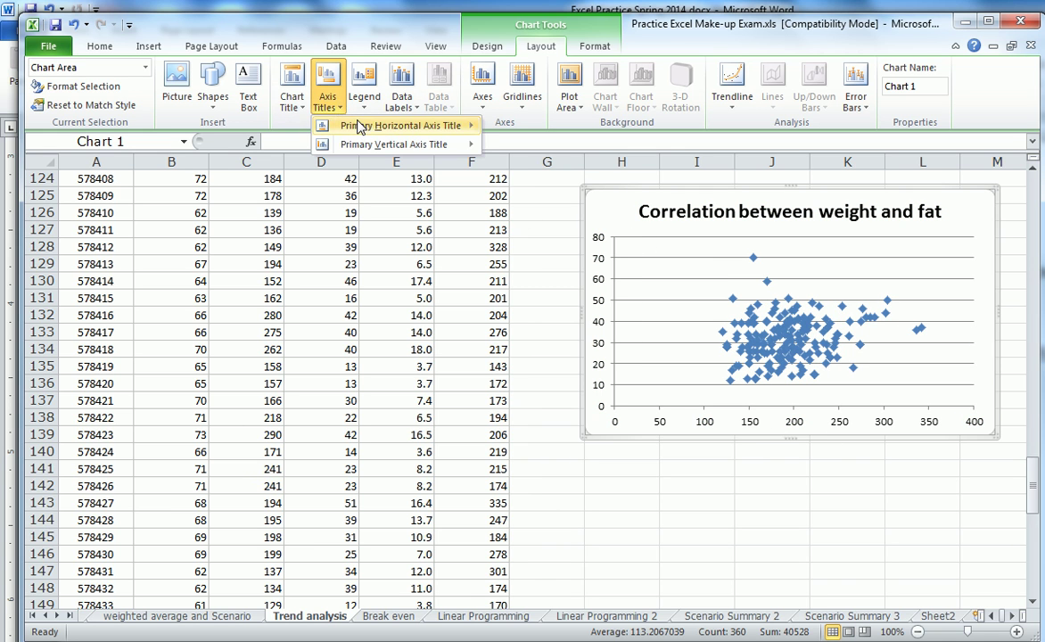
mouse_move(335, 127)
click(502, 170)
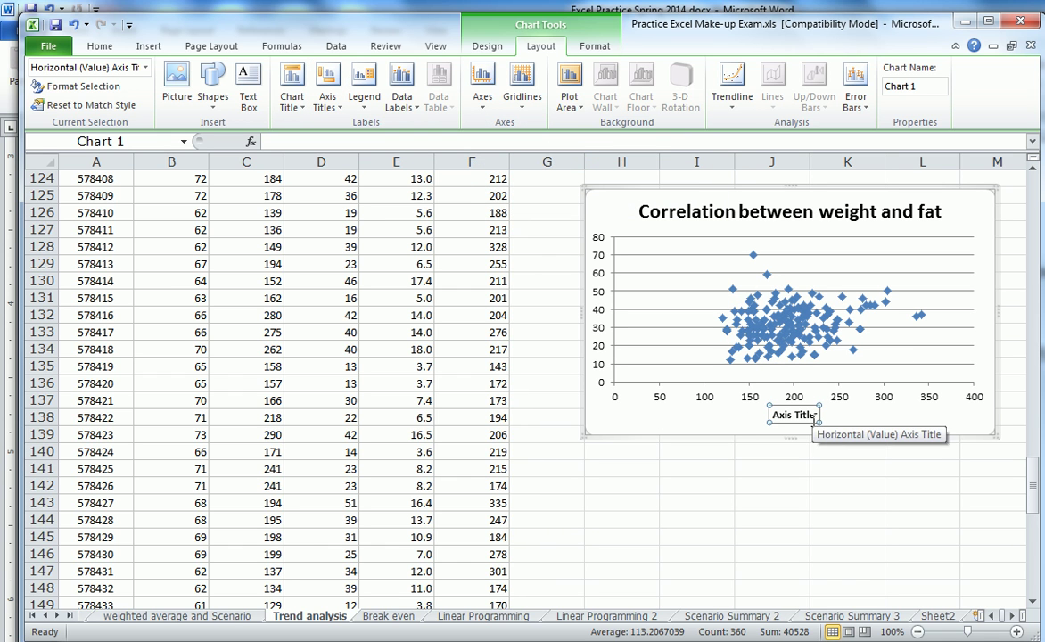
drag(815, 416, 754, 418)
text(Weight)
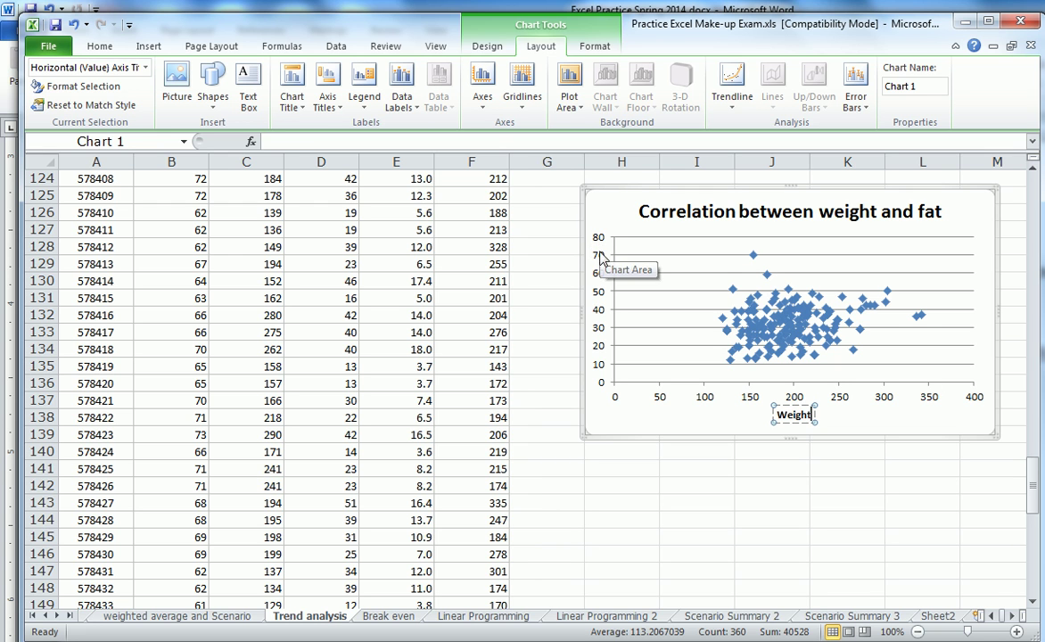
Add a rotated vertical axis title reading "Fat"
click(337, 109)
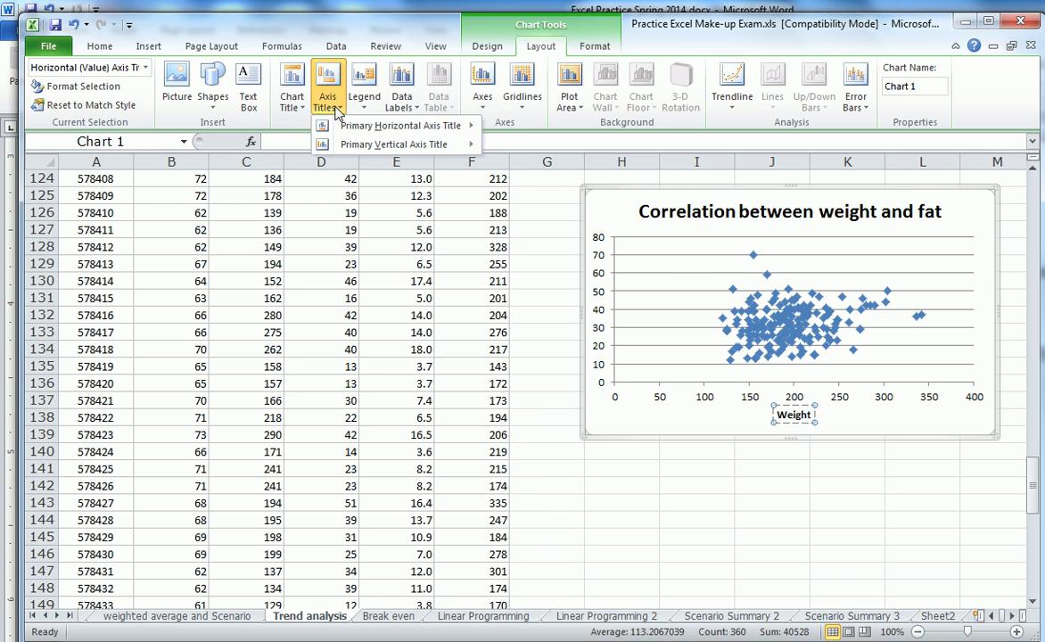
mouse_move(393, 143)
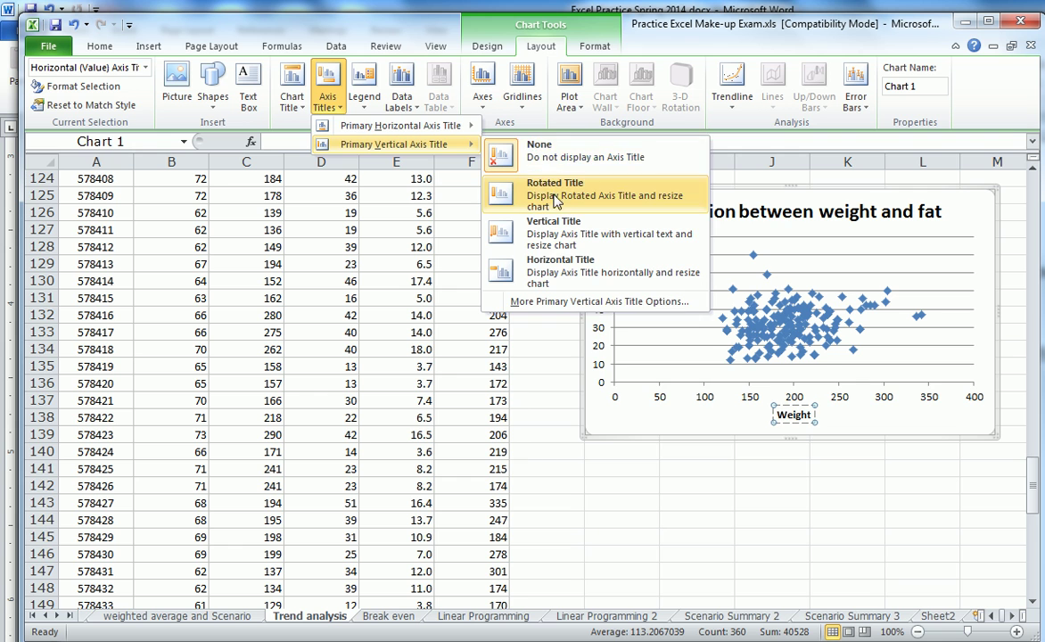
click(513, 185)
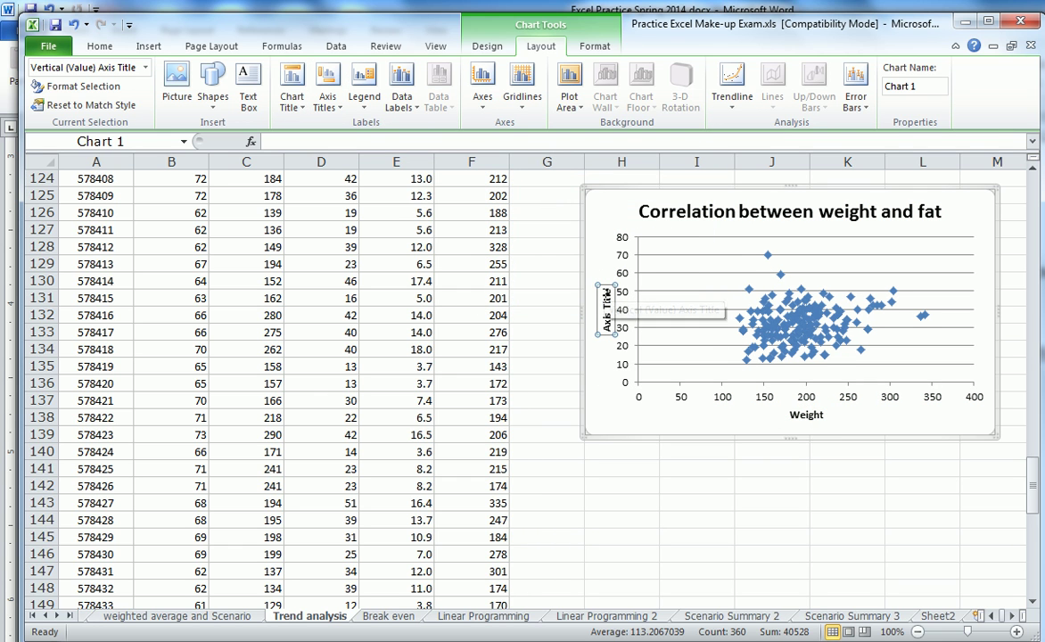
click(347, 140)
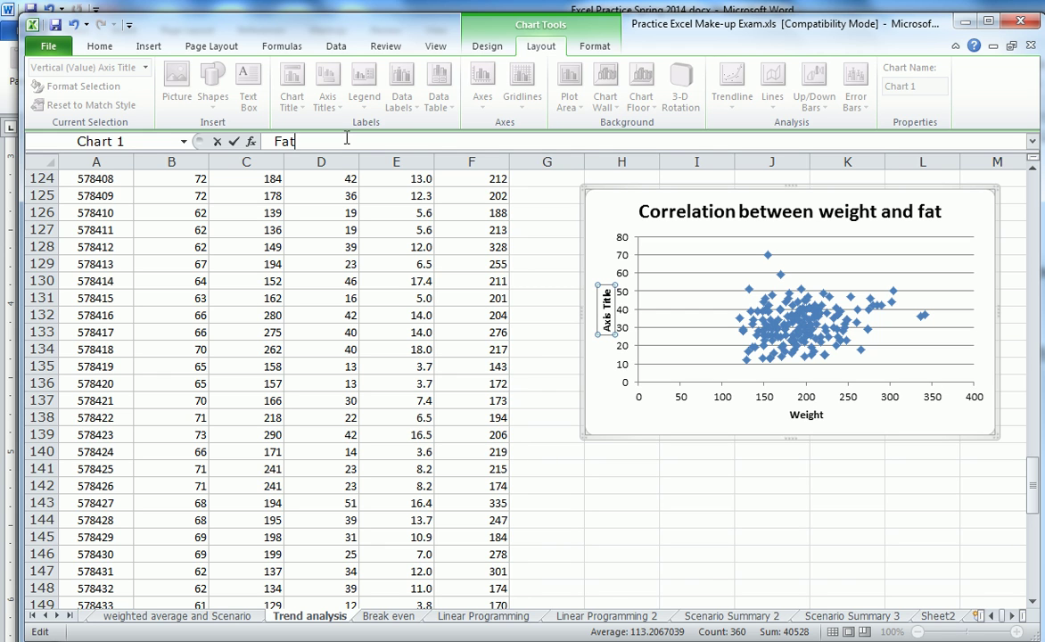
key(Return)
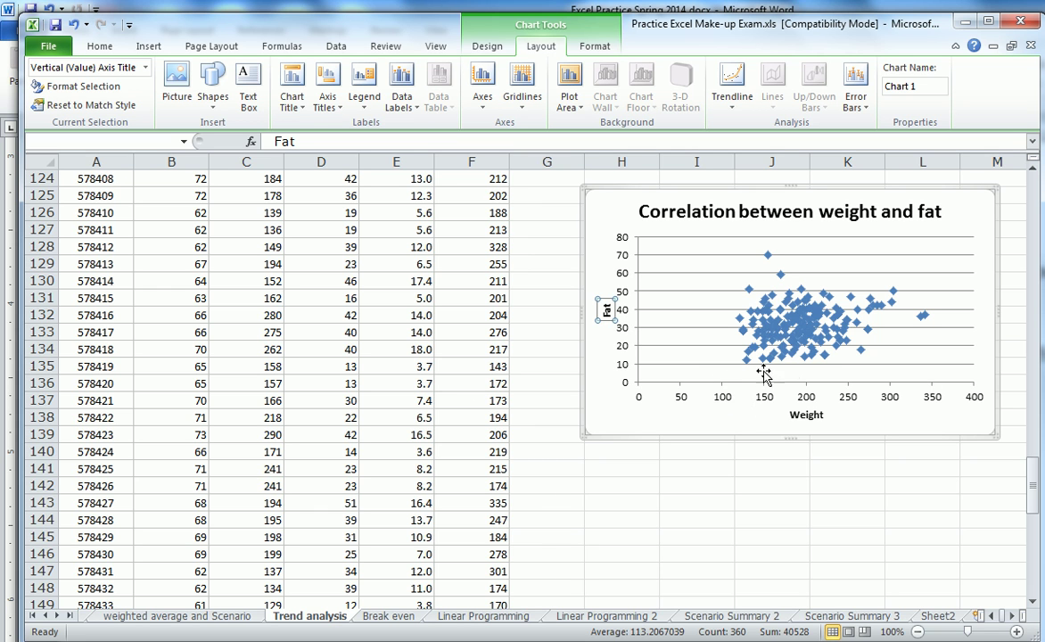
Set the horizontal Weight axis to a fixed minimum of 100
click(485, 105)
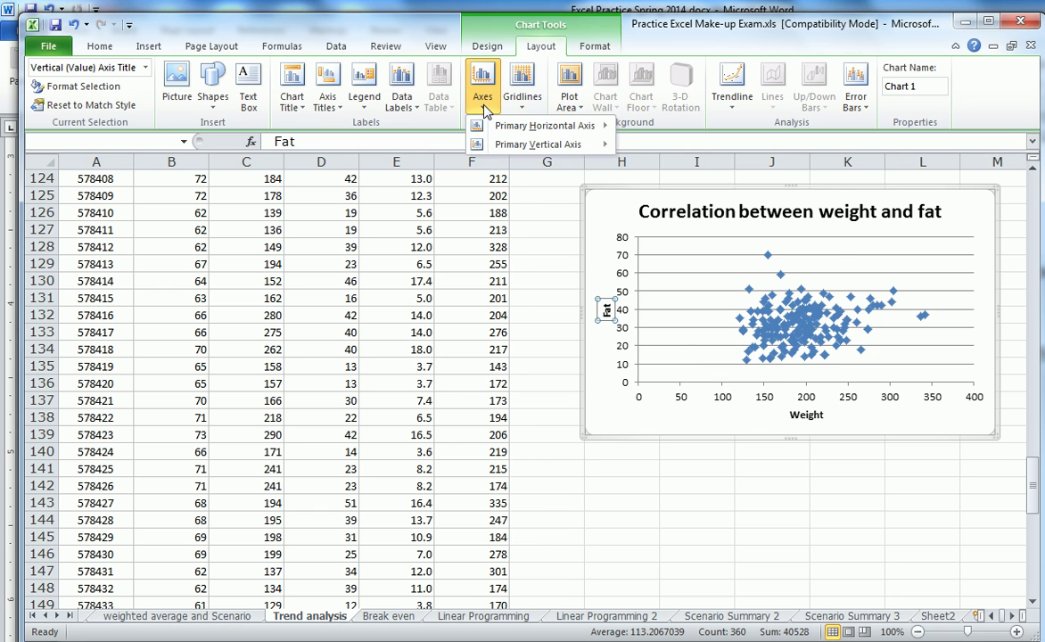
mouse_move(484, 116)
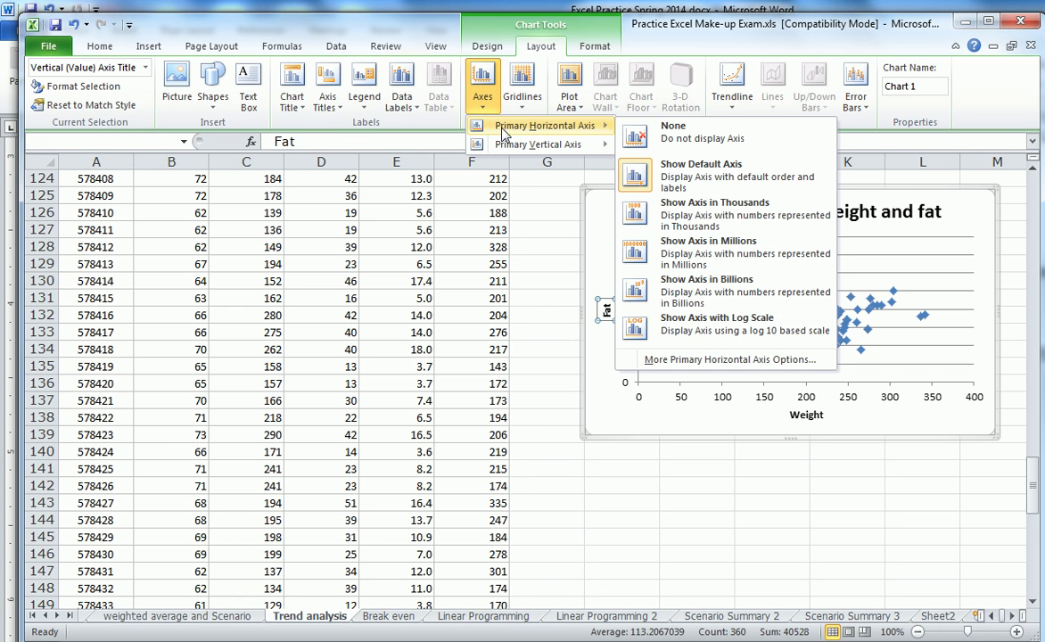
click(664, 365)
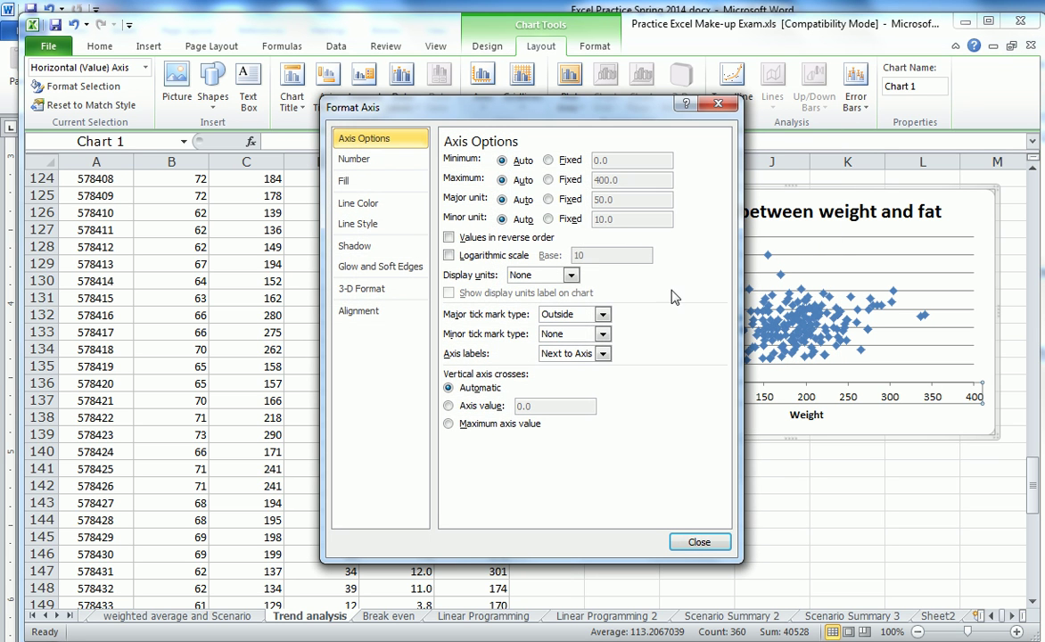
click(549, 161)
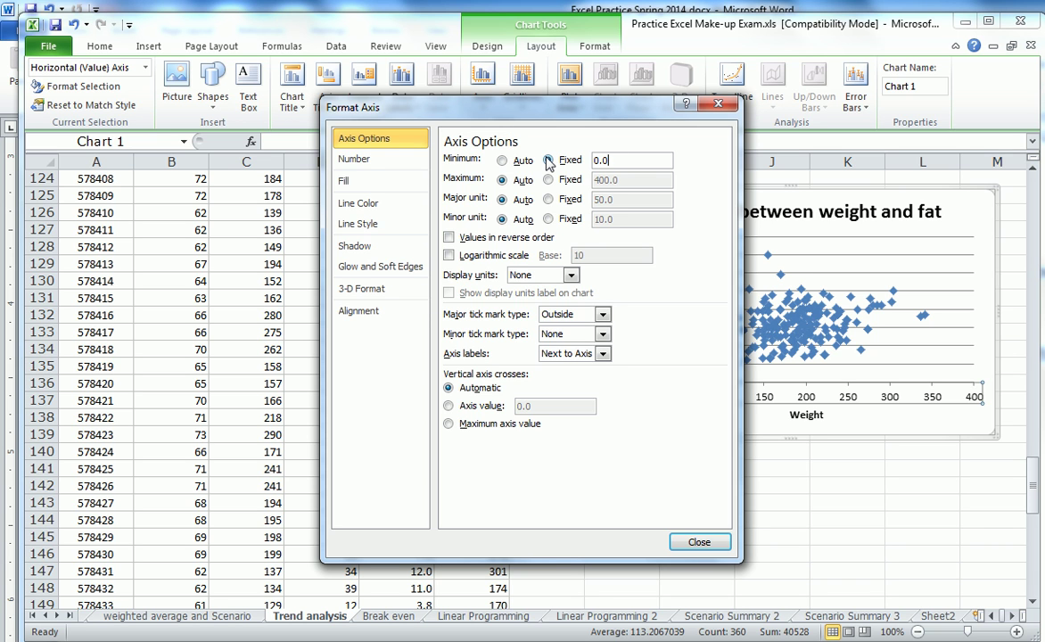
key(BackSpace)
key(BackSpace)
click(695, 542)
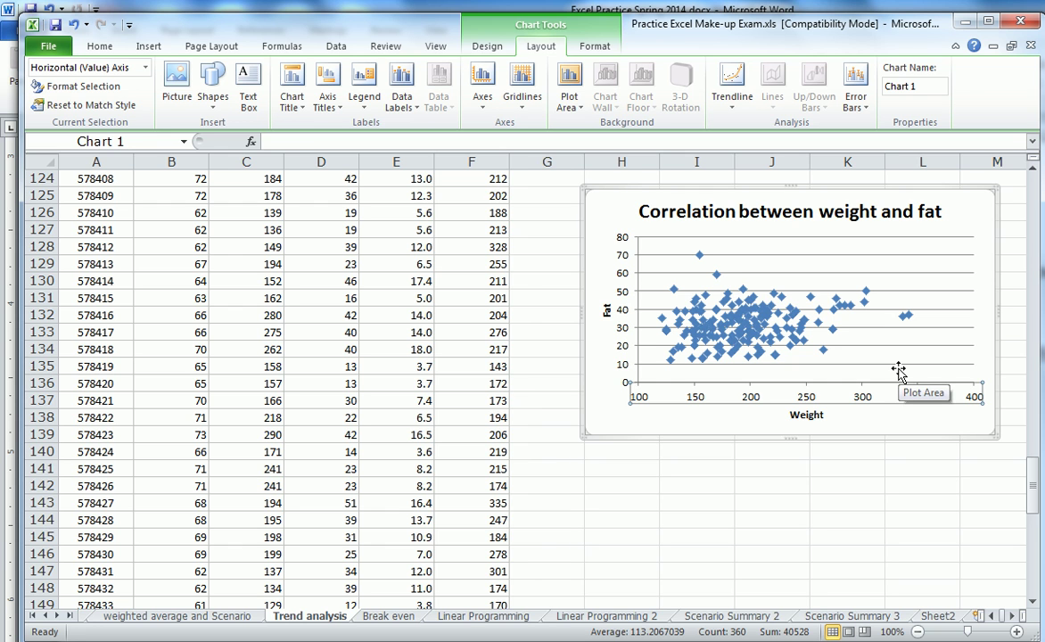
Add a linear trendline with its equation and R-squared value displayed, and move that label above the data points
right_click(741, 348)
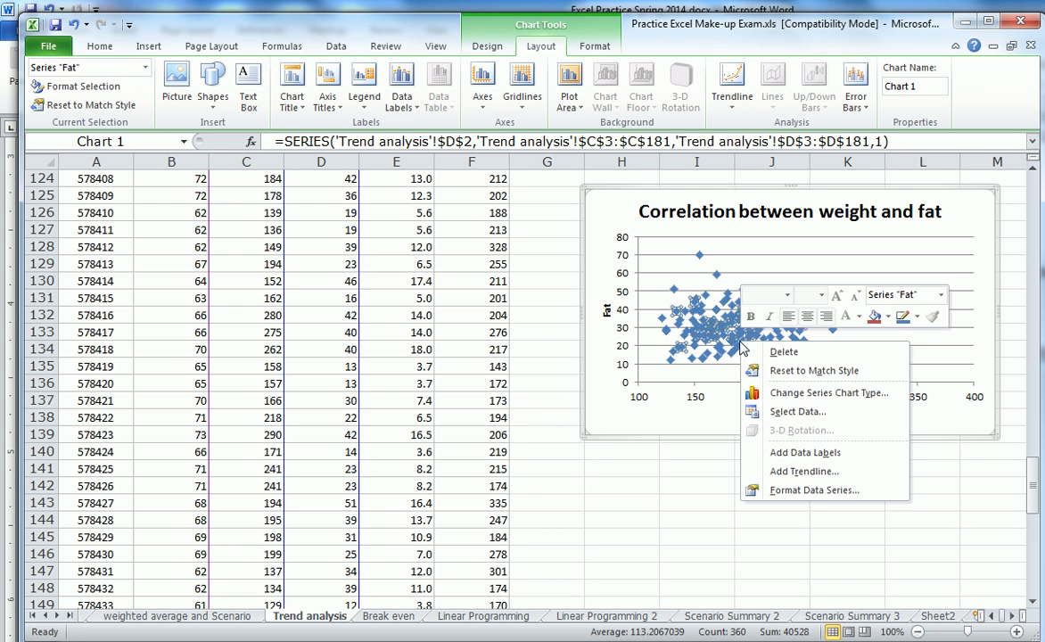
click(797, 473)
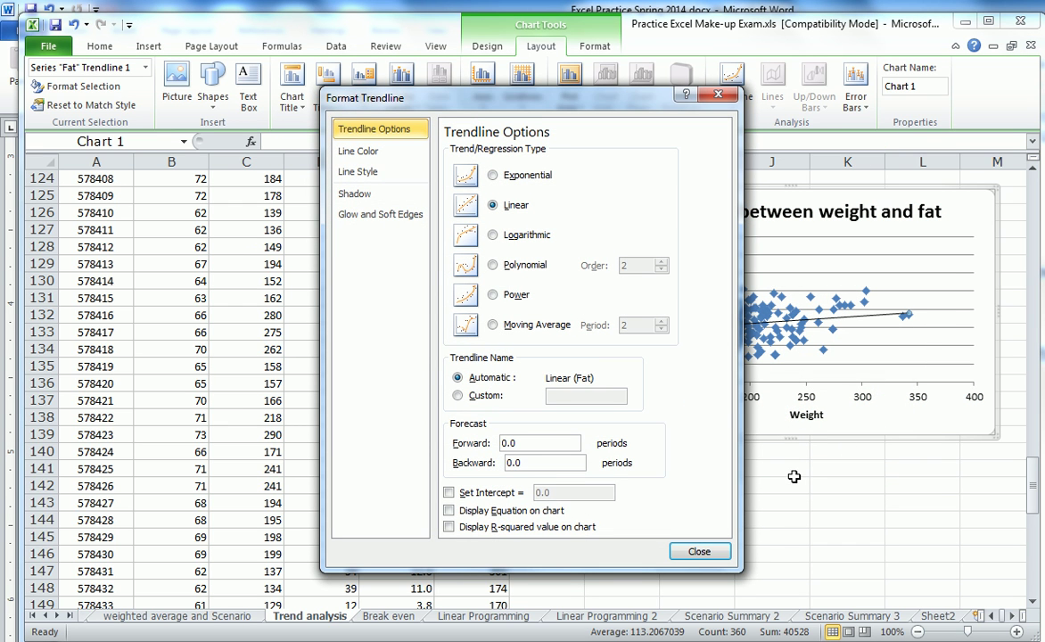
click(449, 510)
click(449, 528)
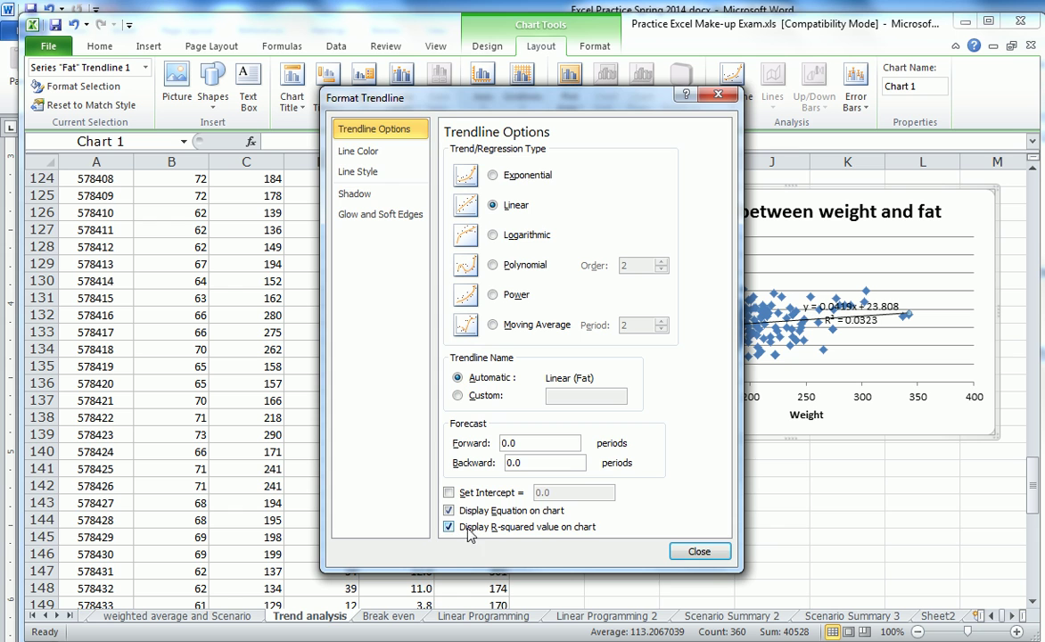
click(699, 551)
drag(864, 323, 842, 261)
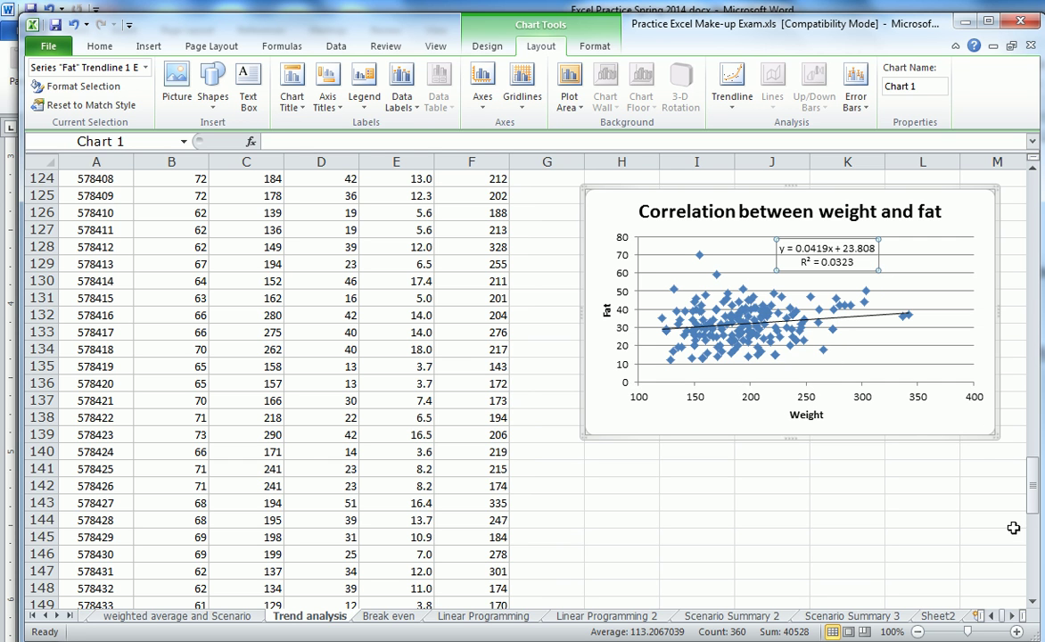
Insert a markers-only scatter chart from the Fat and Chol columns, D2:D181 and F2:F181
drag(1033, 505, 1033, 174)
drag(326, 193, 323, 537)
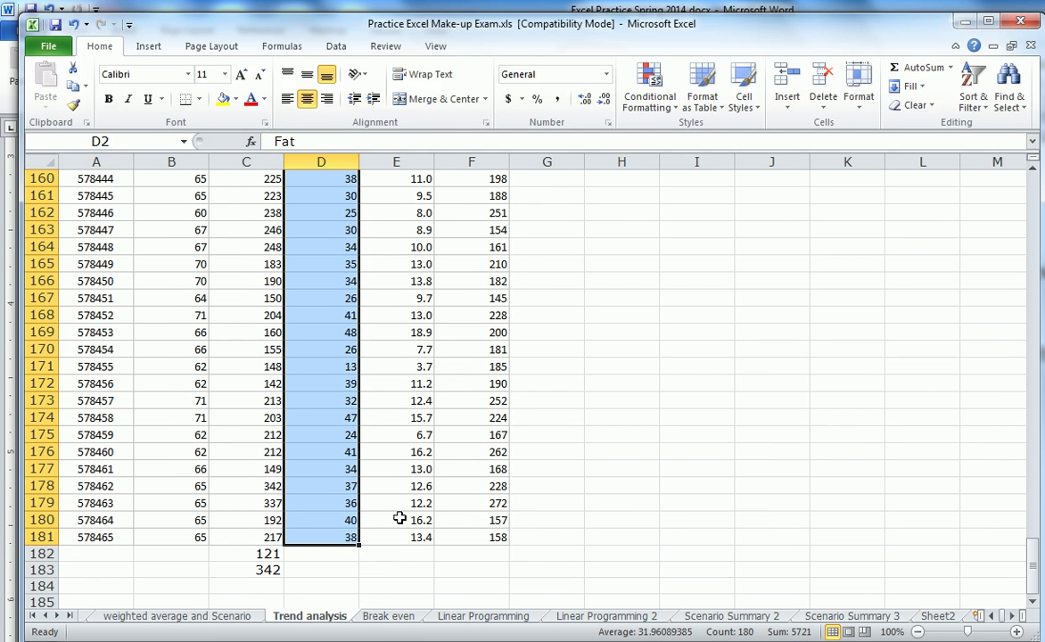
drag(1033, 586, 1035, 156)
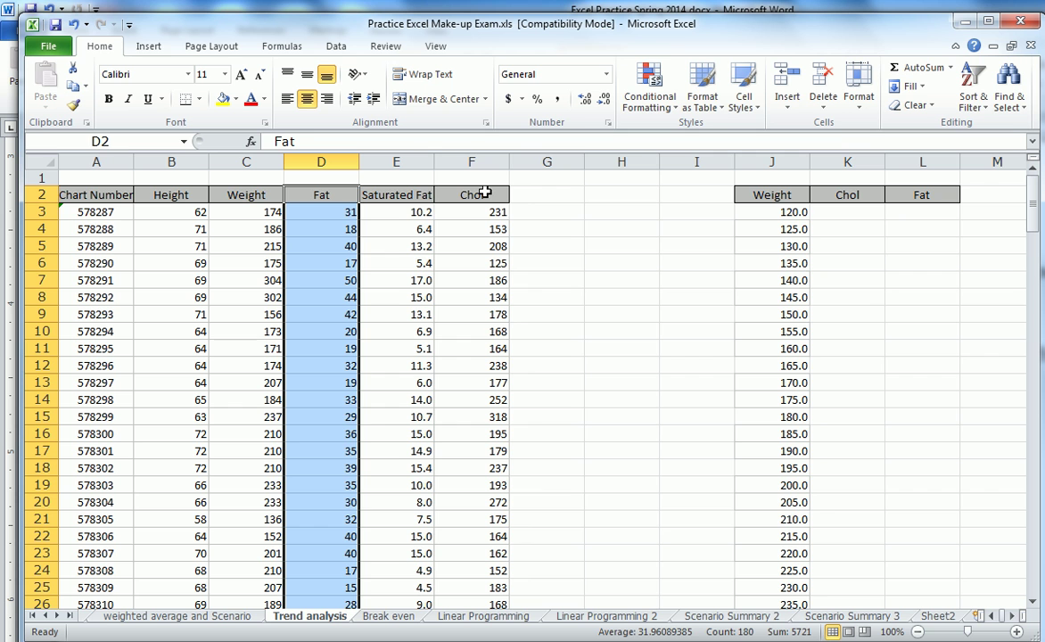
drag(485, 192, 481, 535)
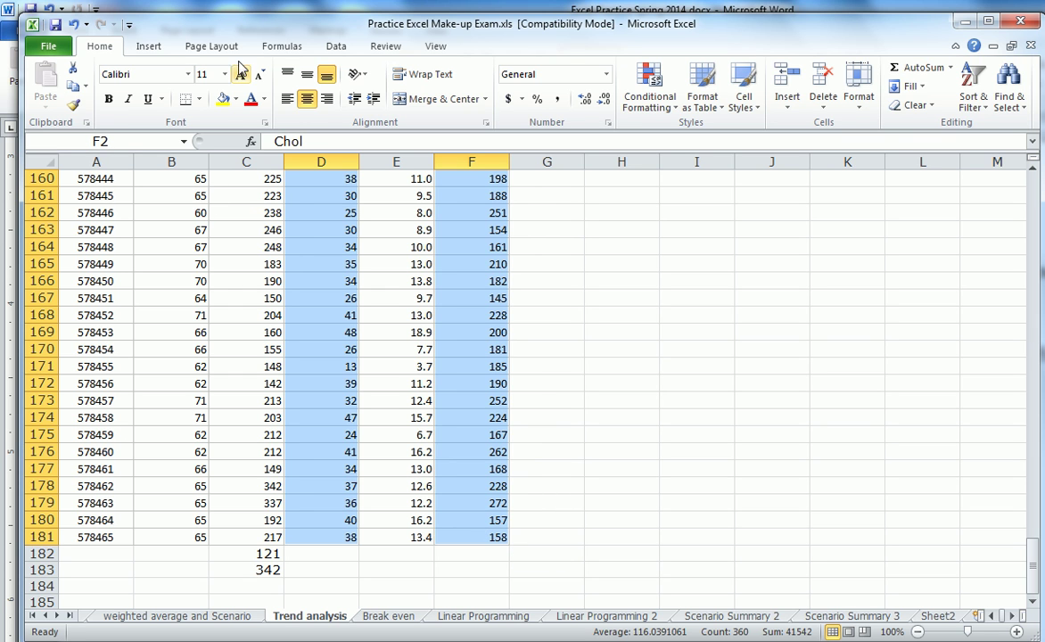
click(146, 46)
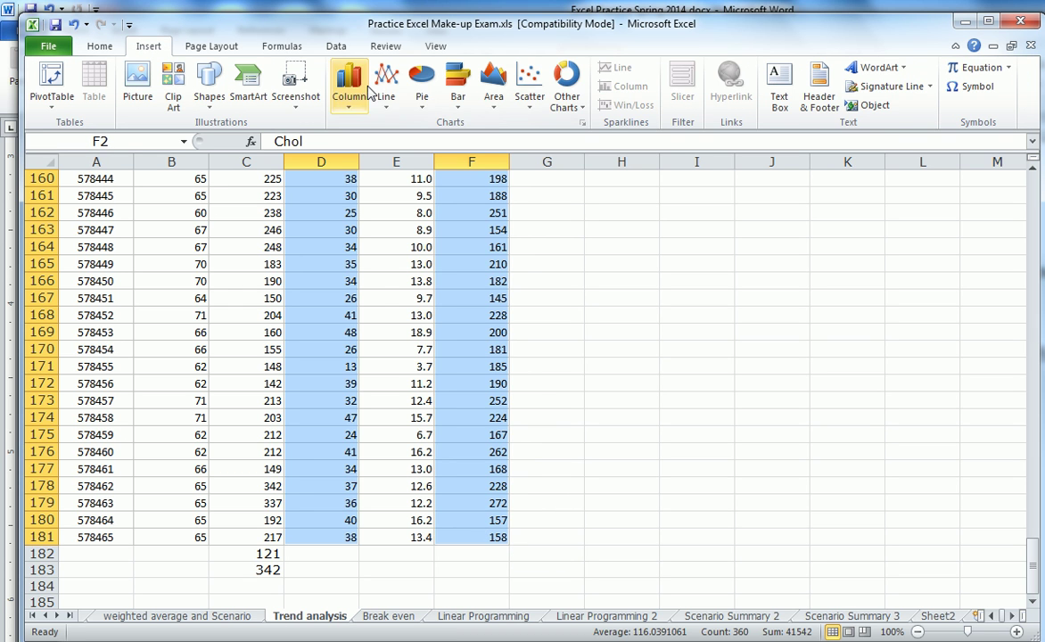
click(529, 96)
click(532, 156)
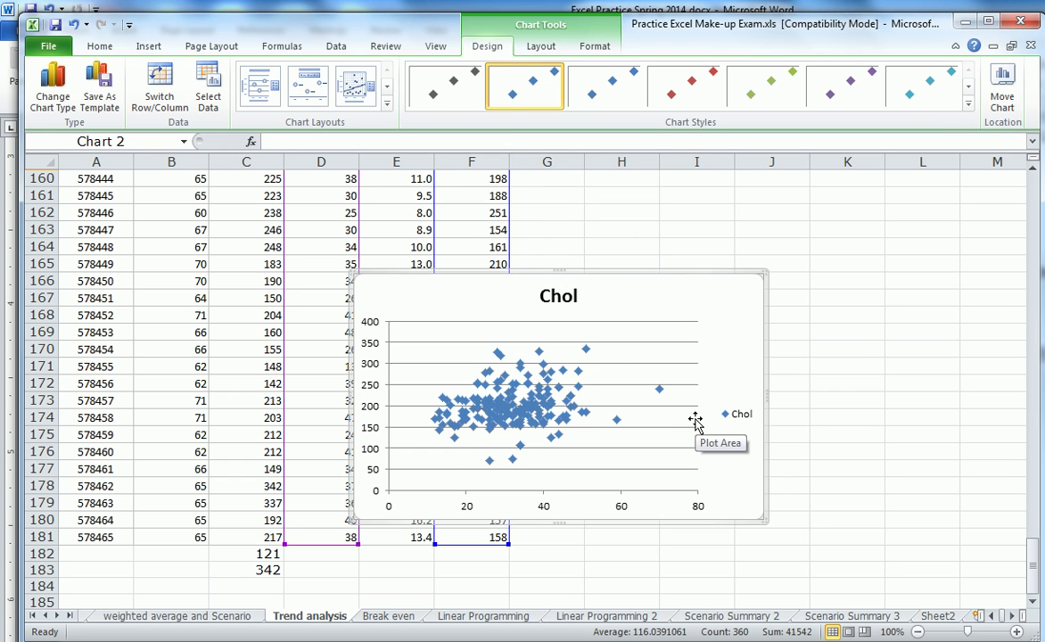
Move the new Chol chart off the data into the empty cells beside column G
drag(649, 267, 737, 245)
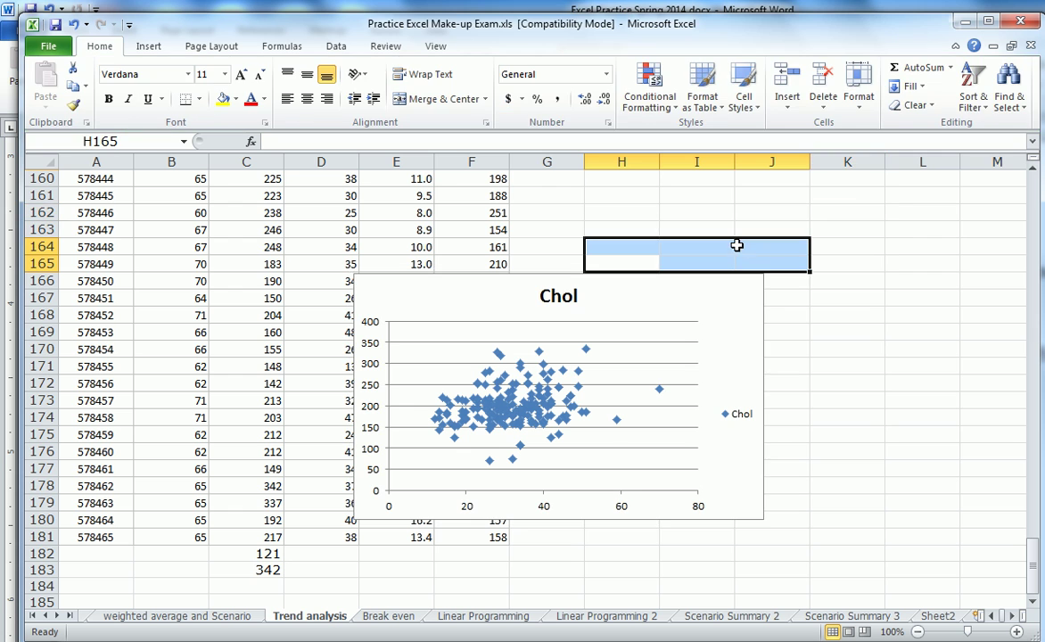
click(762, 332)
drag(763, 331, 989, 292)
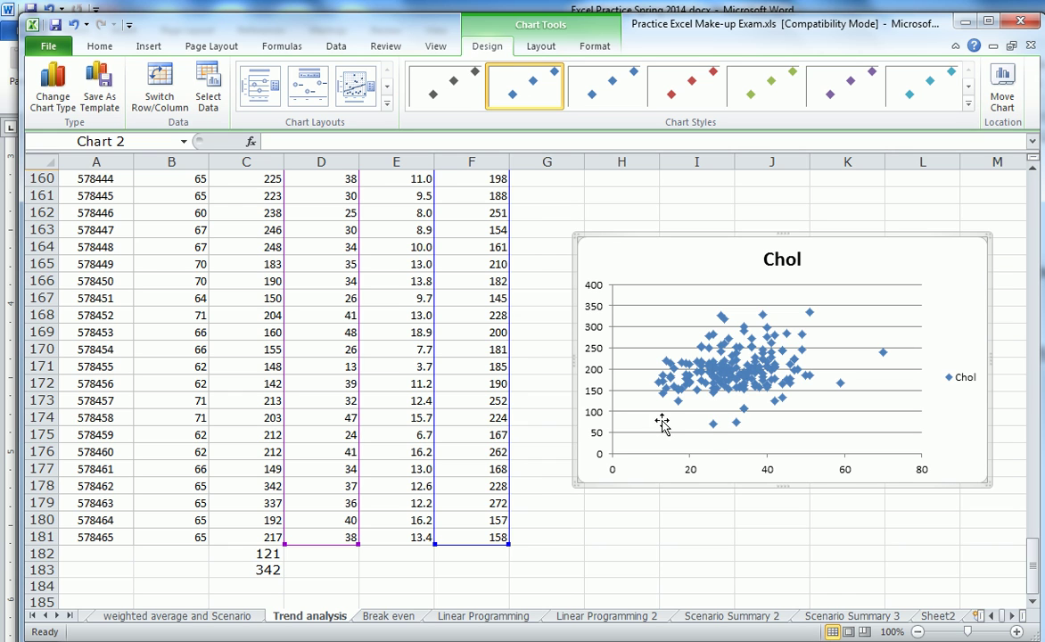
Change the chart title to "Correlation between Fat and Chol" and delete the legend
click(787, 258)
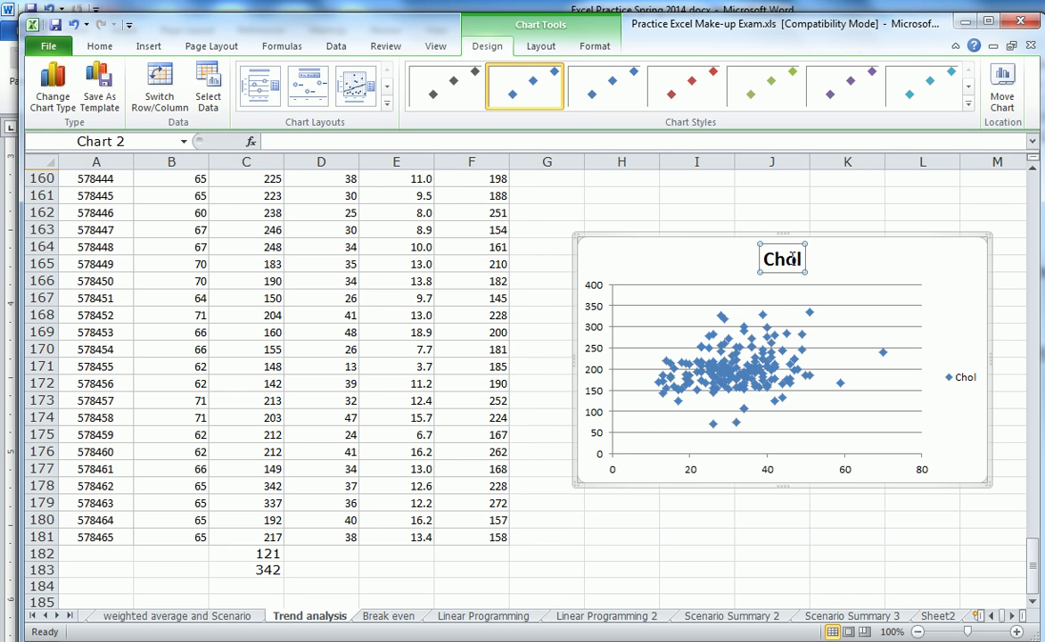
click(332, 140)
text(C)
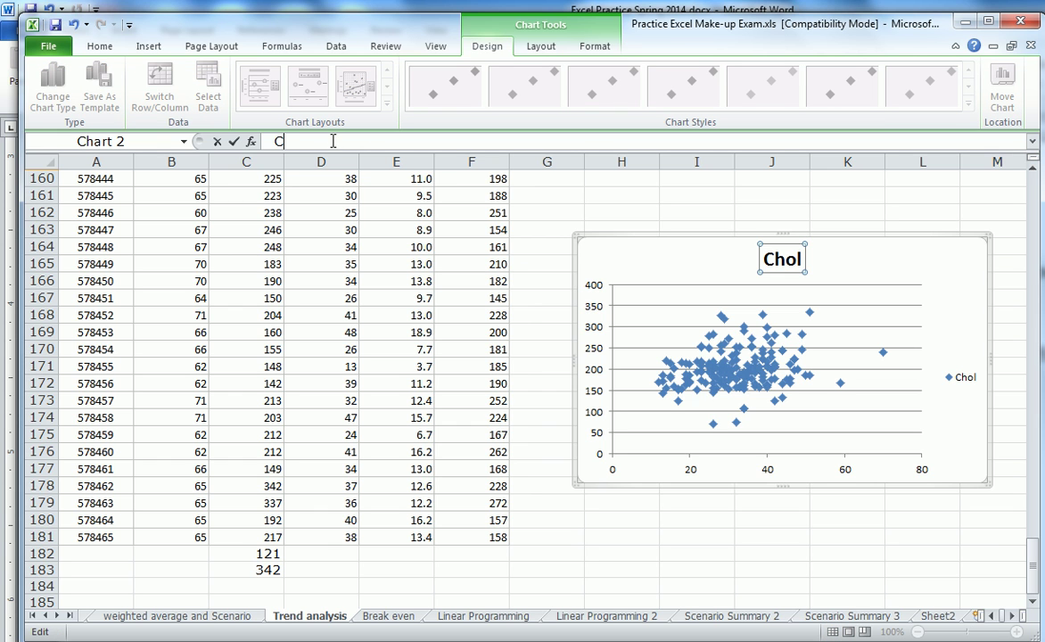
text(orrelation between)
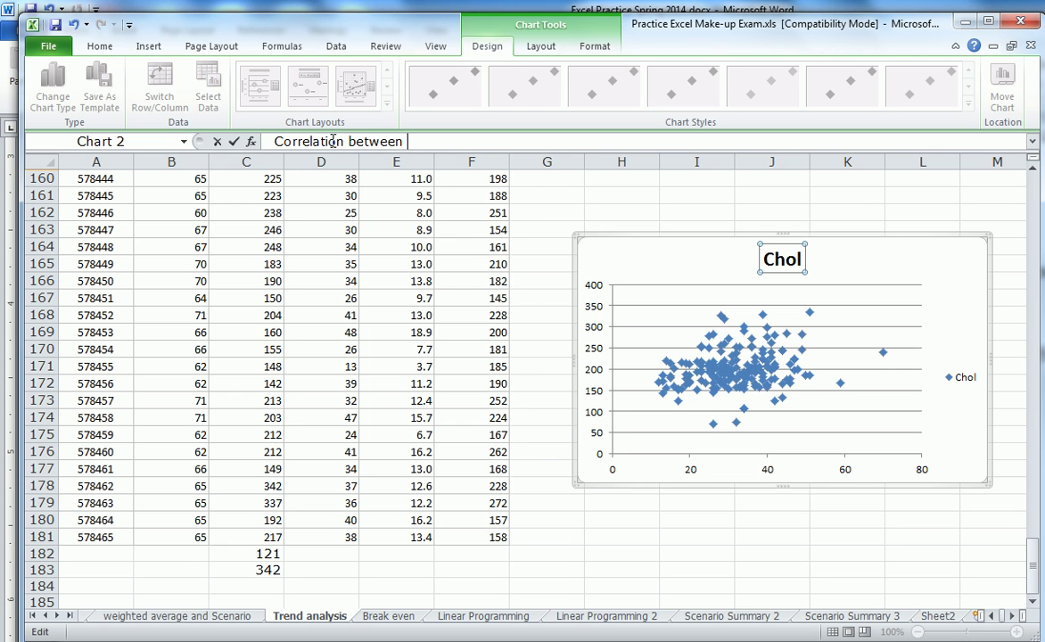
text( Fat and Chol)
key(Return)
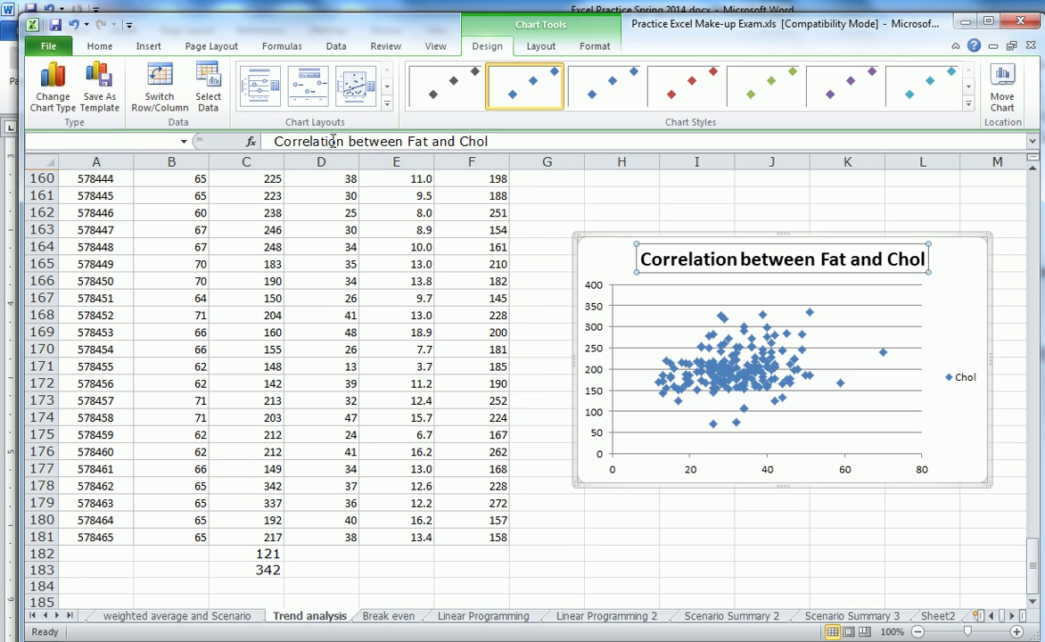
click(966, 380)
key(Delete)
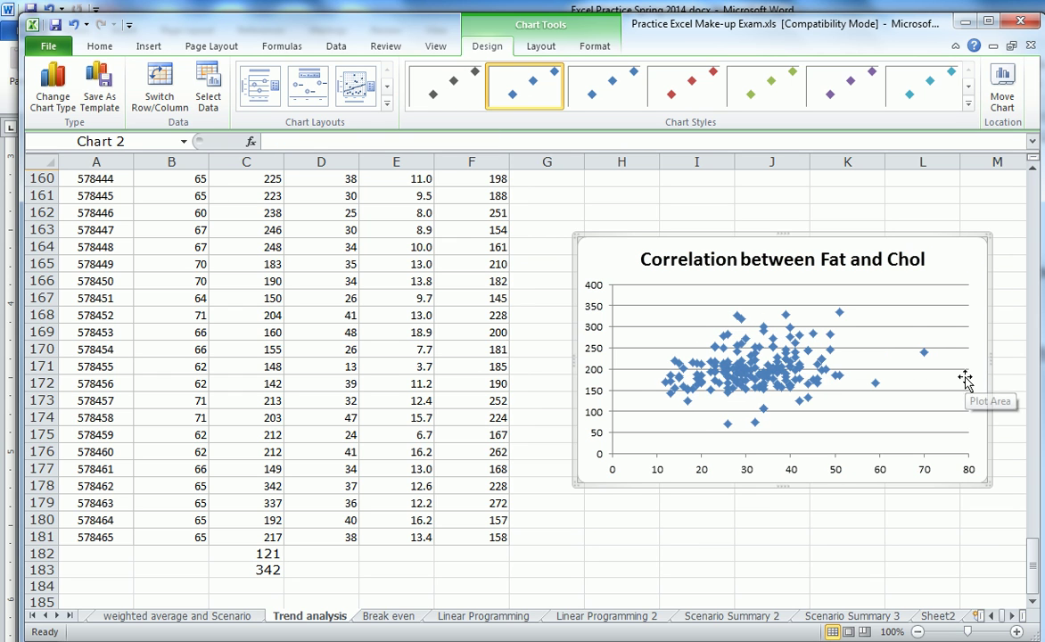
Add a horizontal axis title below the axis reading "Fat"
click(540, 45)
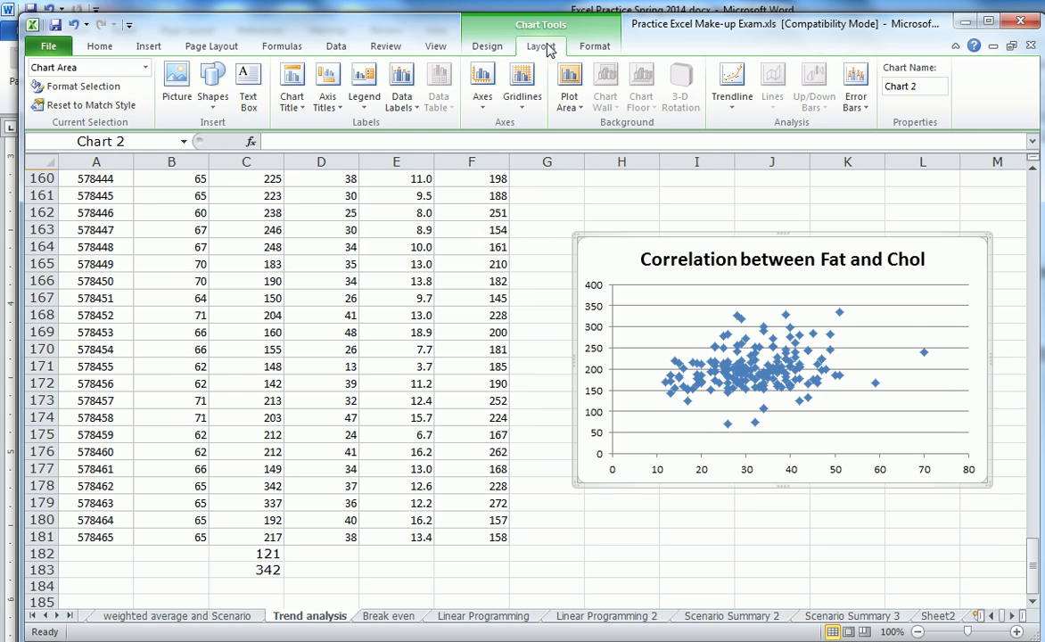
click(341, 109)
mouse_move(419, 125)
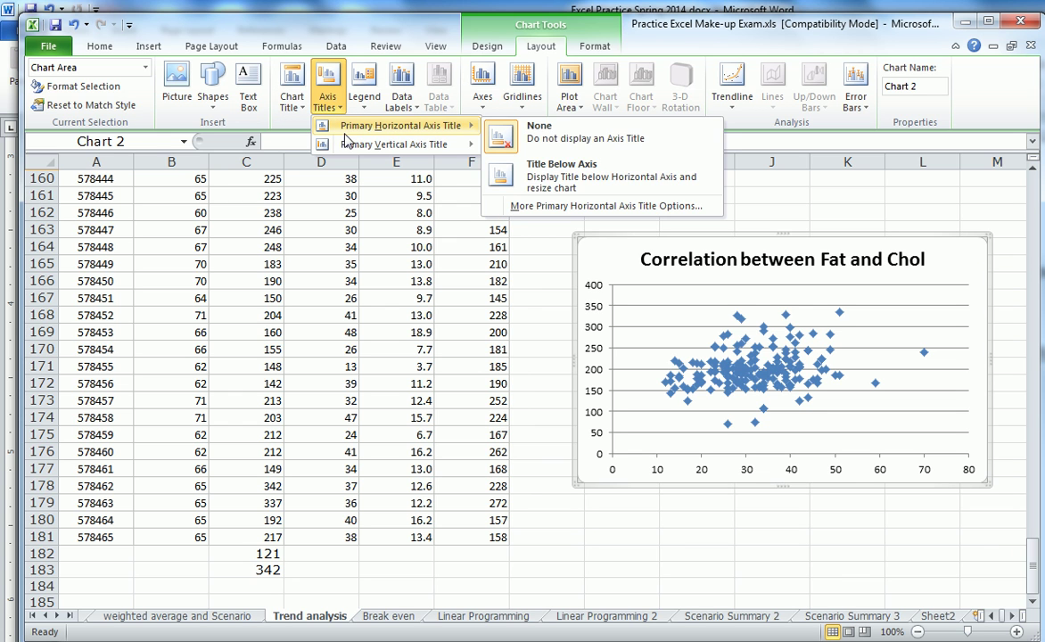
click(560, 168)
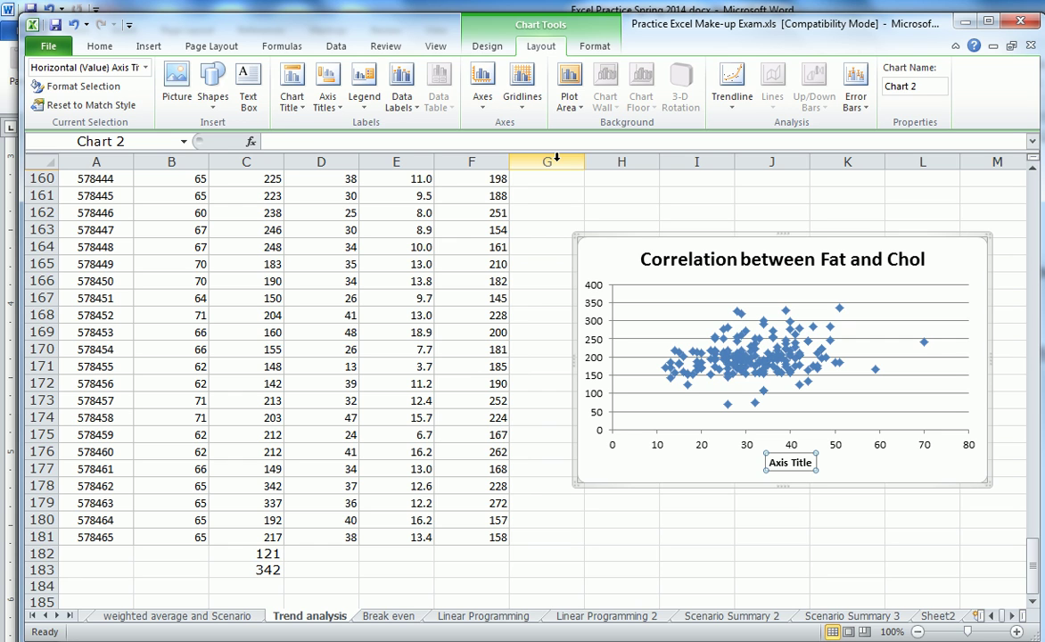
text(Fat)
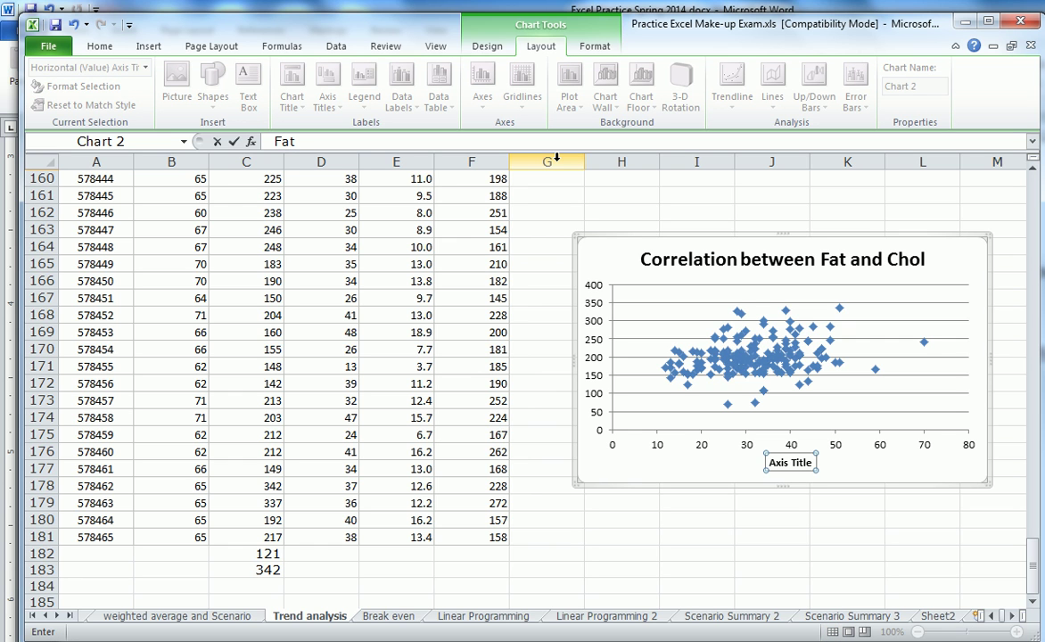
key(Return)
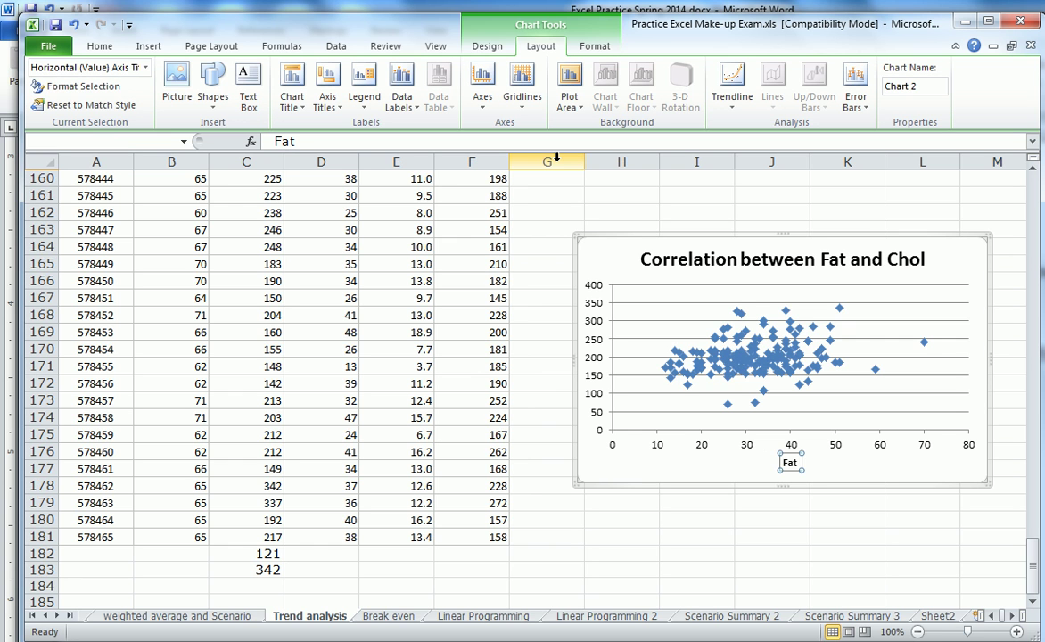
Add a vertical axis title with vertical stacked text reading "Cholestrol"
click(591, 357)
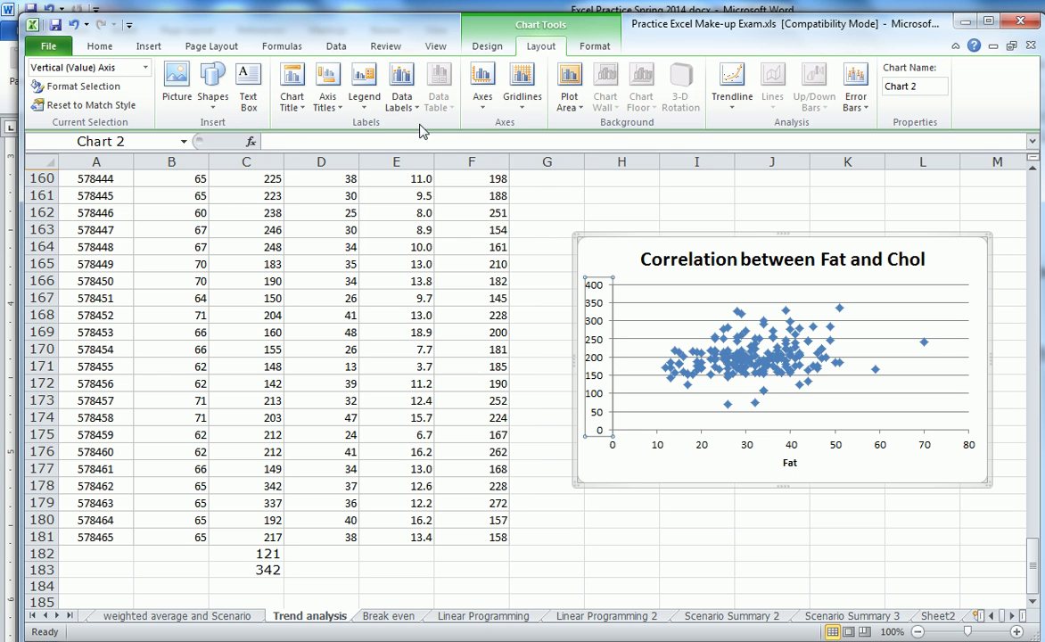
click(327, 99)
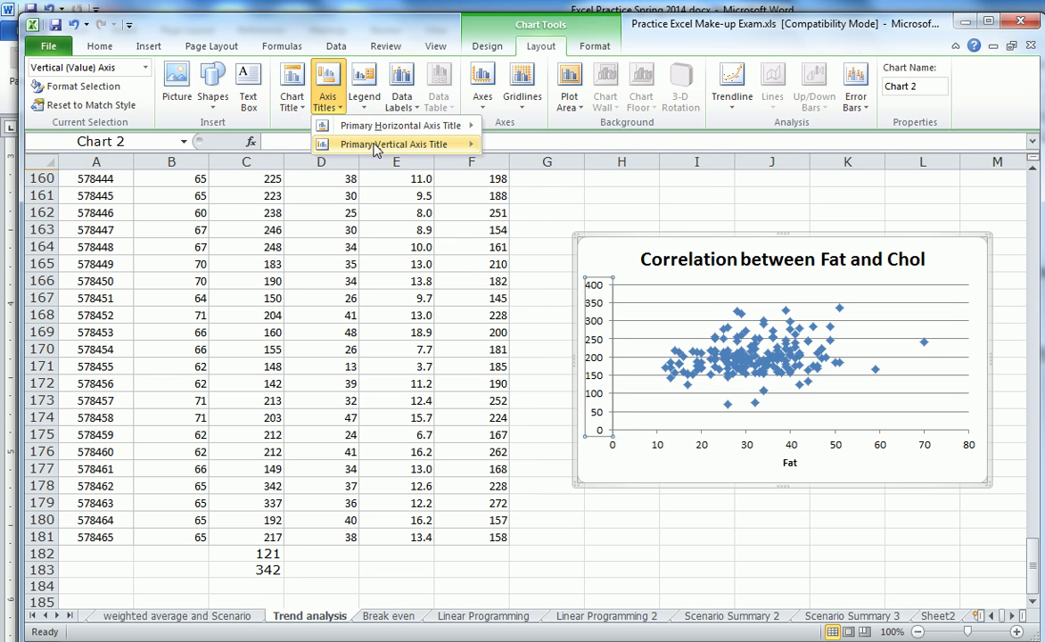
mouse_move(350, 144)
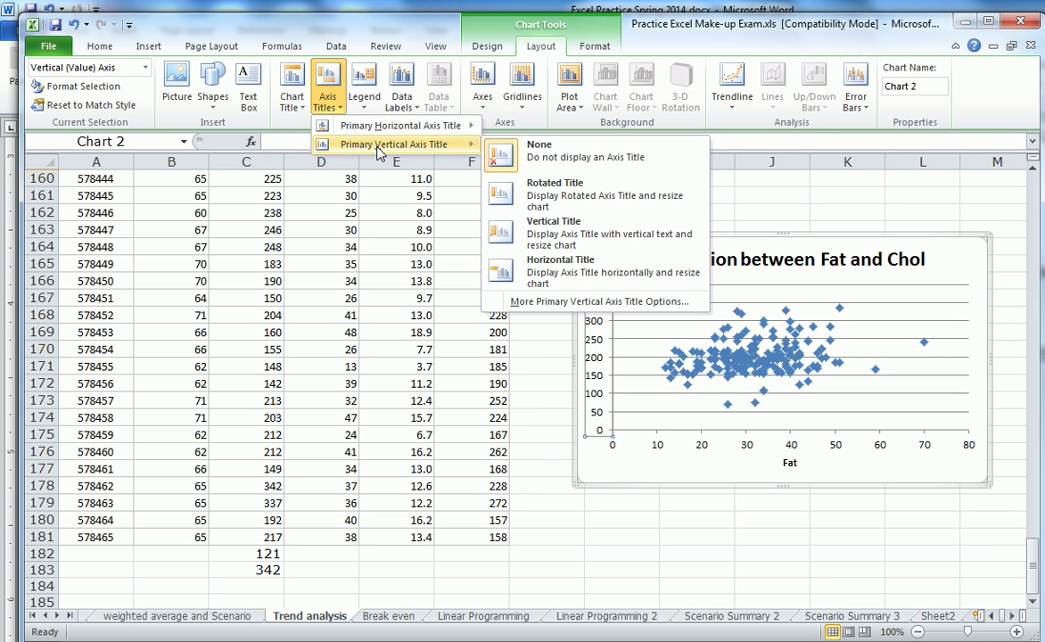
click(582, 247)
click(354, 142)
text(C)
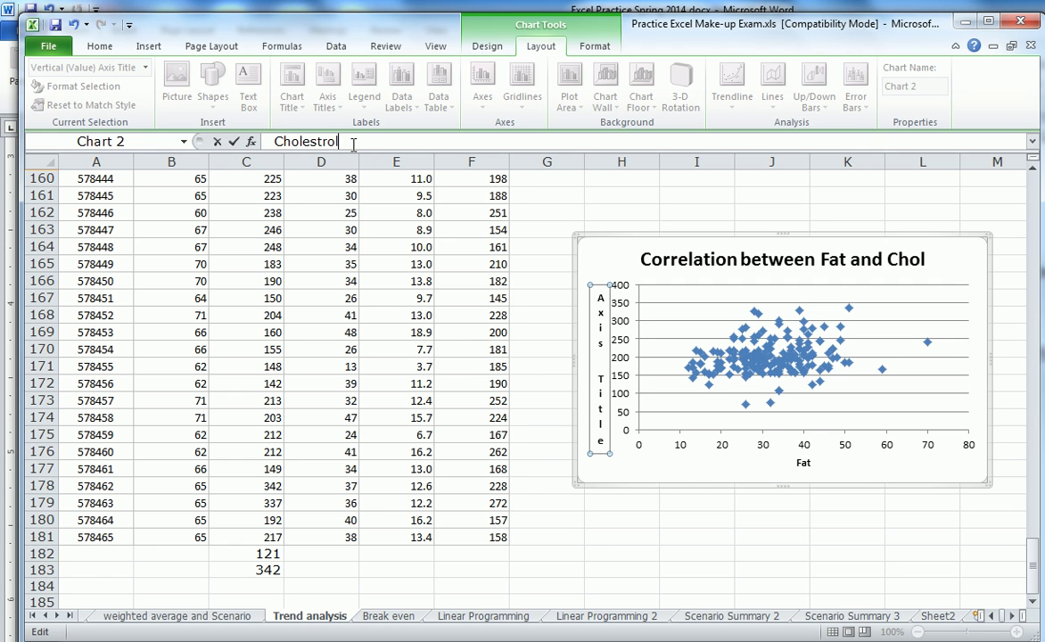
text(holestrol)
key(Return)
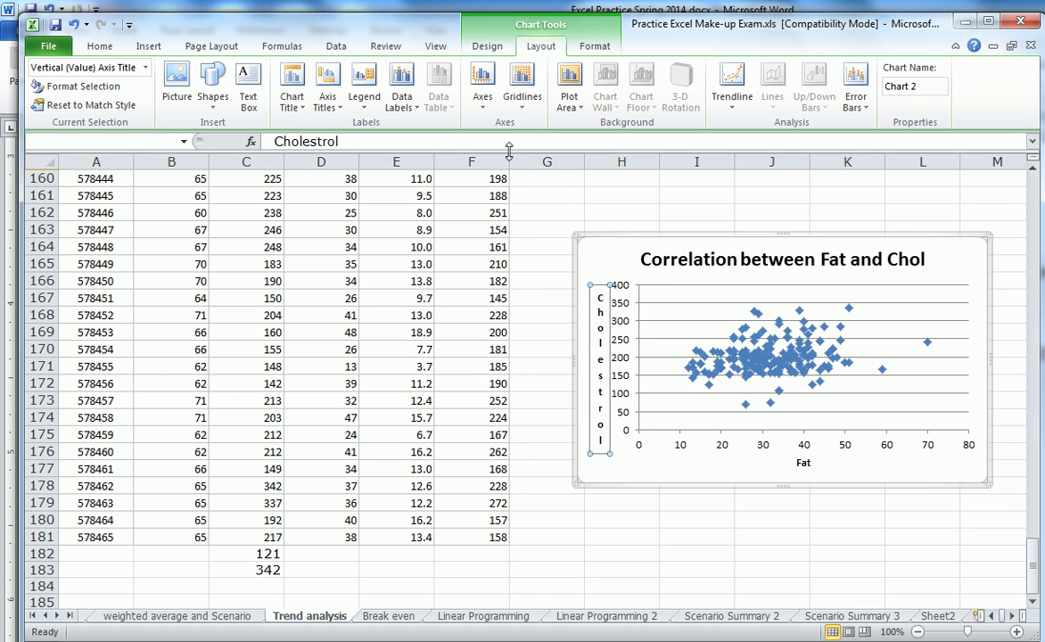
Set the horizontal Fat axis to a fixed minimum of 10
click(480, 107)
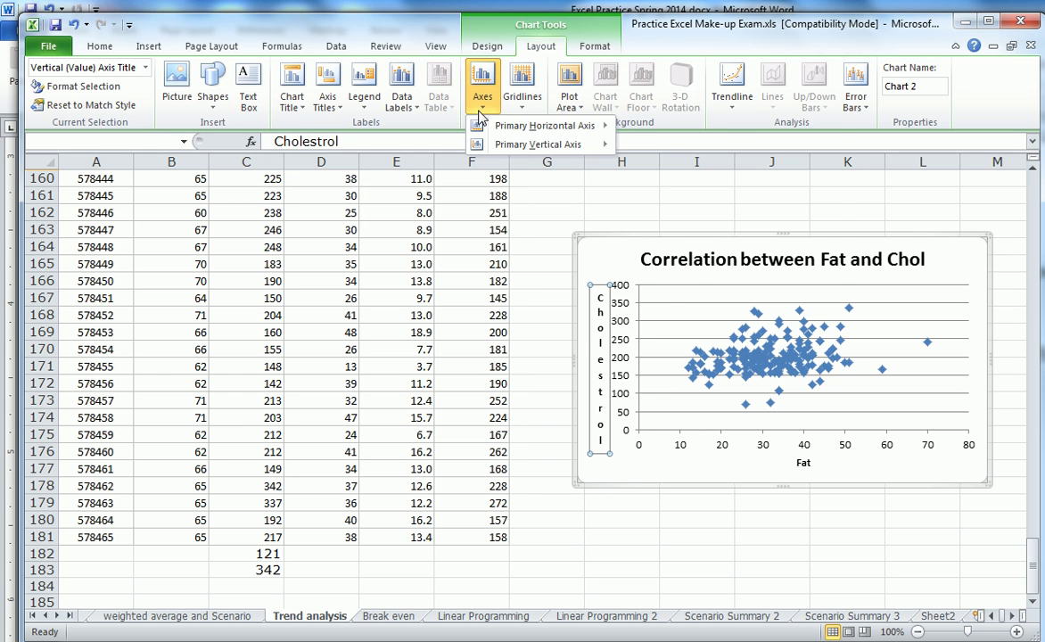
mouse_move(502, 126)
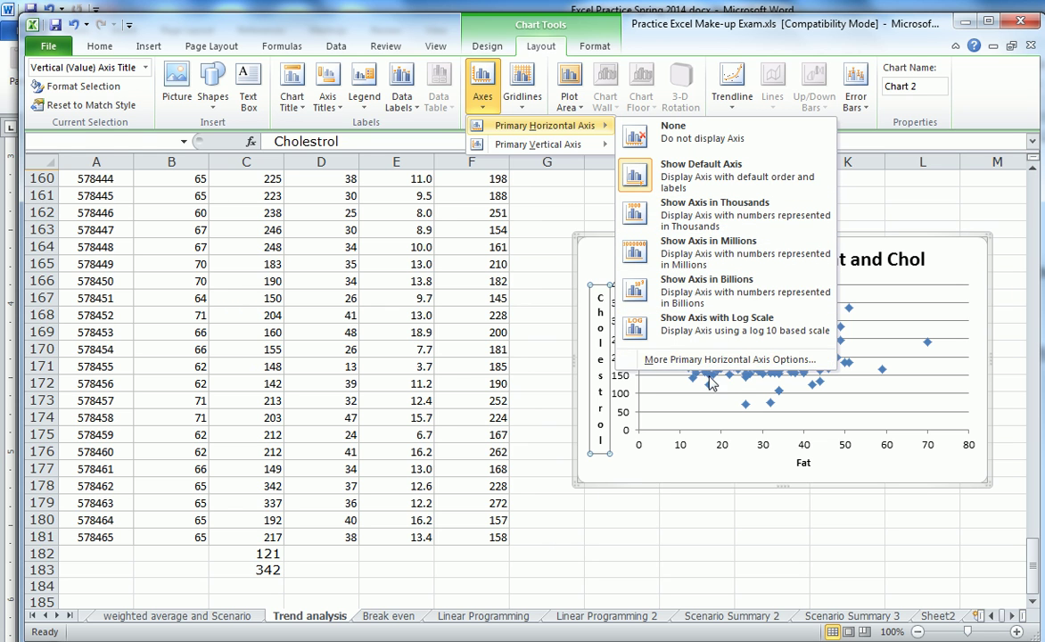
click(656, 358)
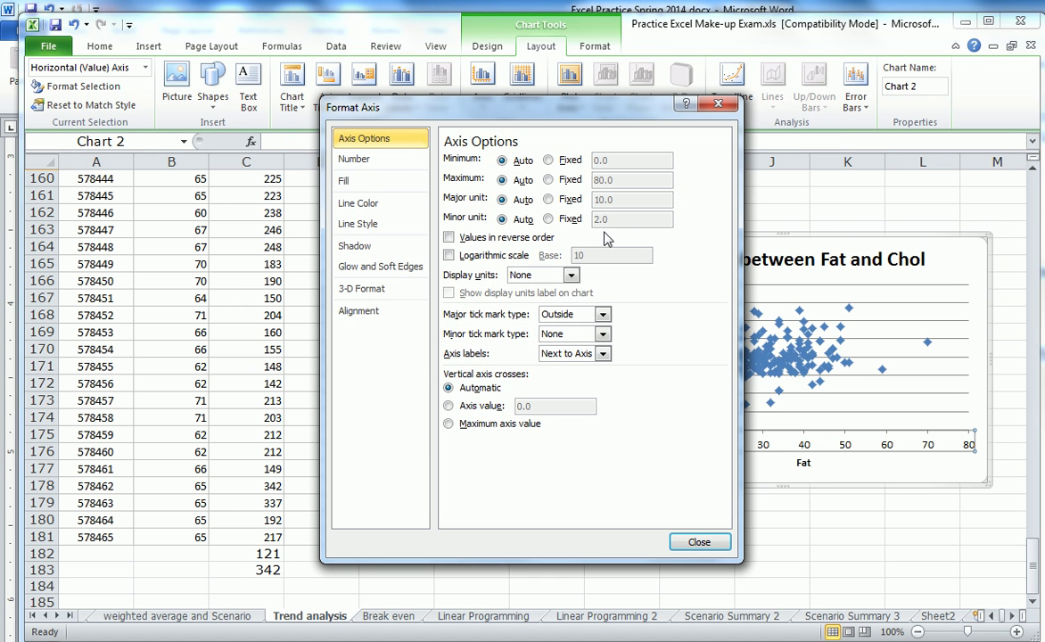
click(547, 159)
click(620, 161)
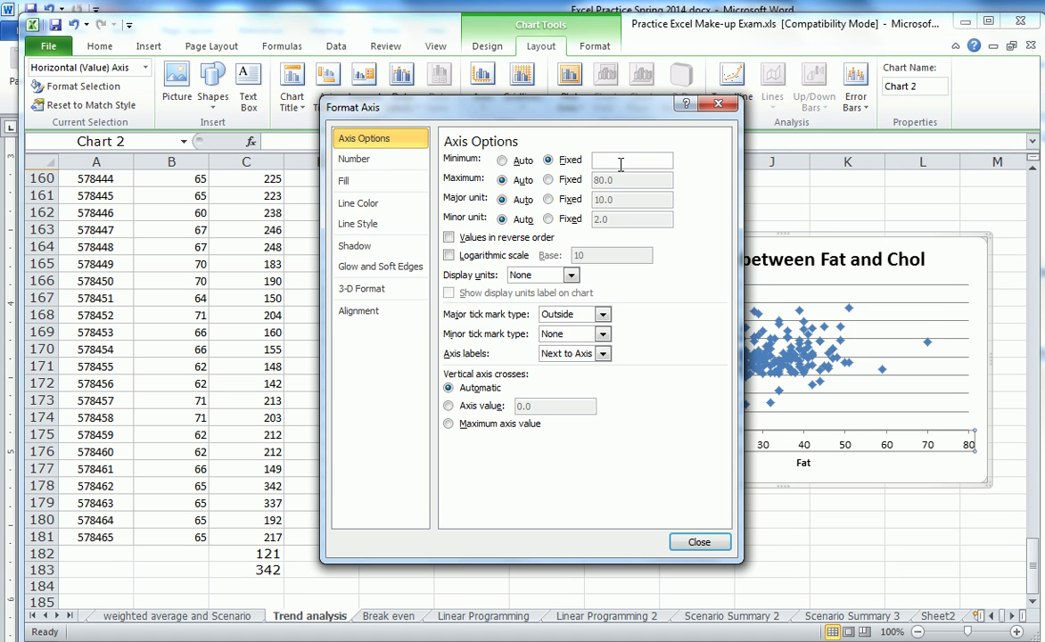
click(699, 542)
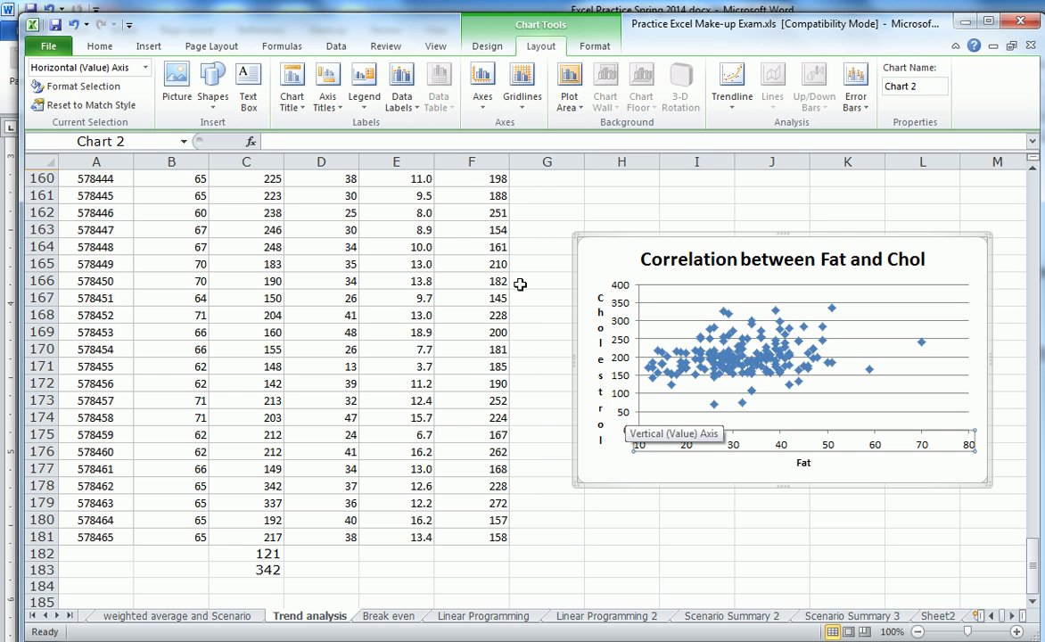
Set the vertical cholesterol axis to a fixed minimum of 40
click(486, 98)
mouse_move(535, 144)
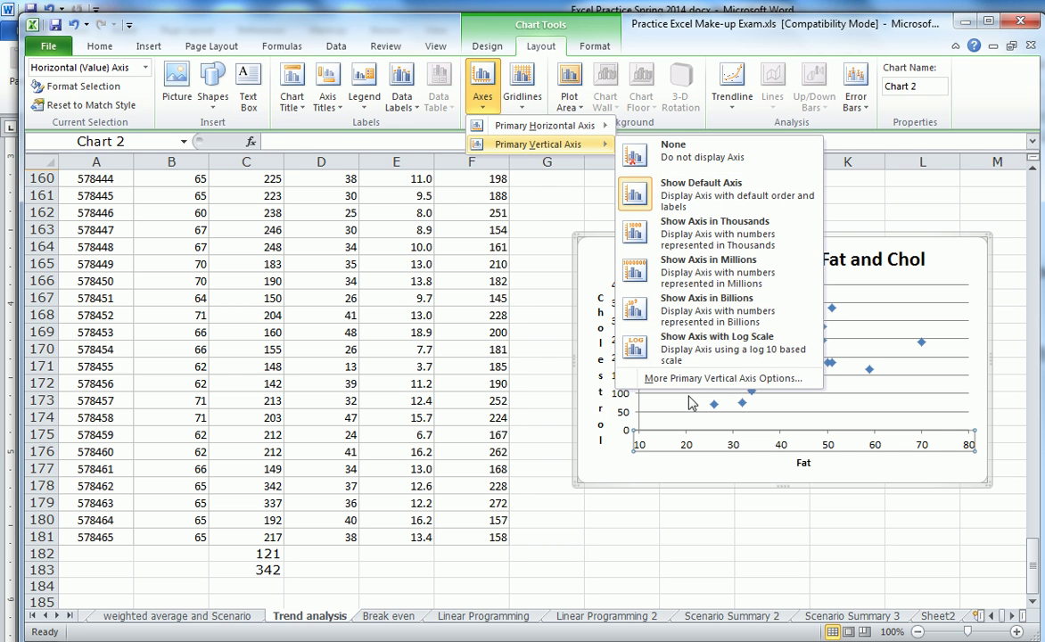
click(656, 378)
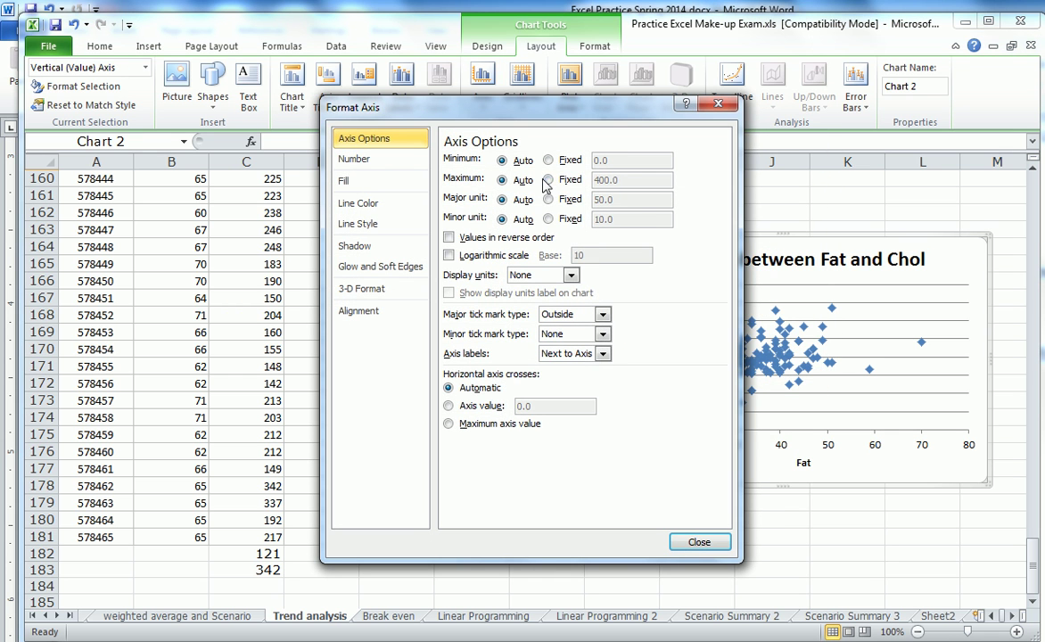
click(548, 159)
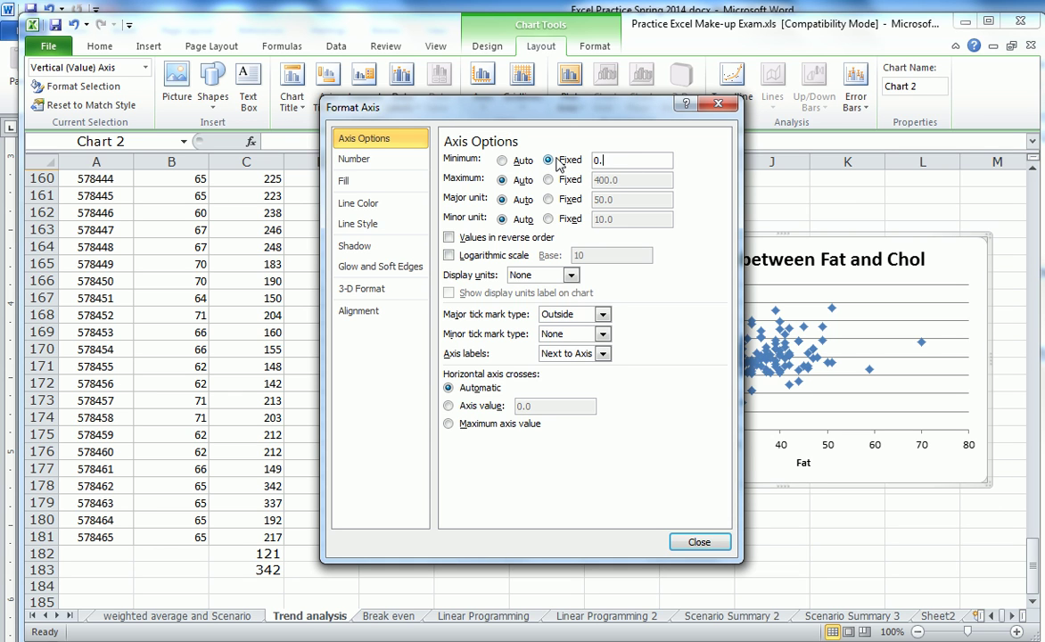
text(40)
key(Return)
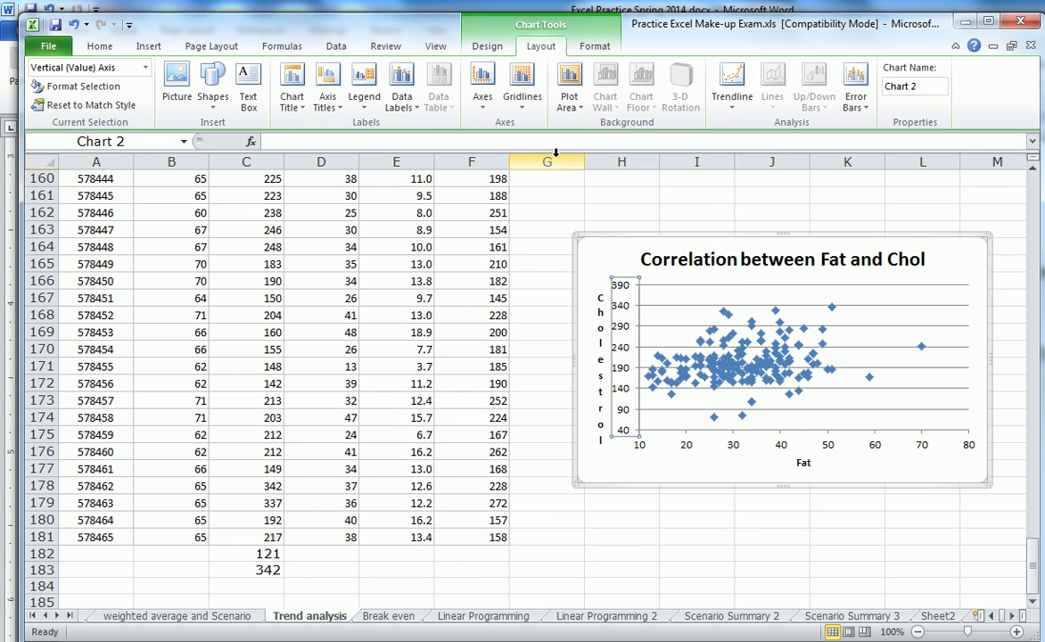
Add a linear trendline to the Chol series with its equation and R-squared value displayed, and move that label just below the chart title
click(718, 372)
right_click(718, 373)
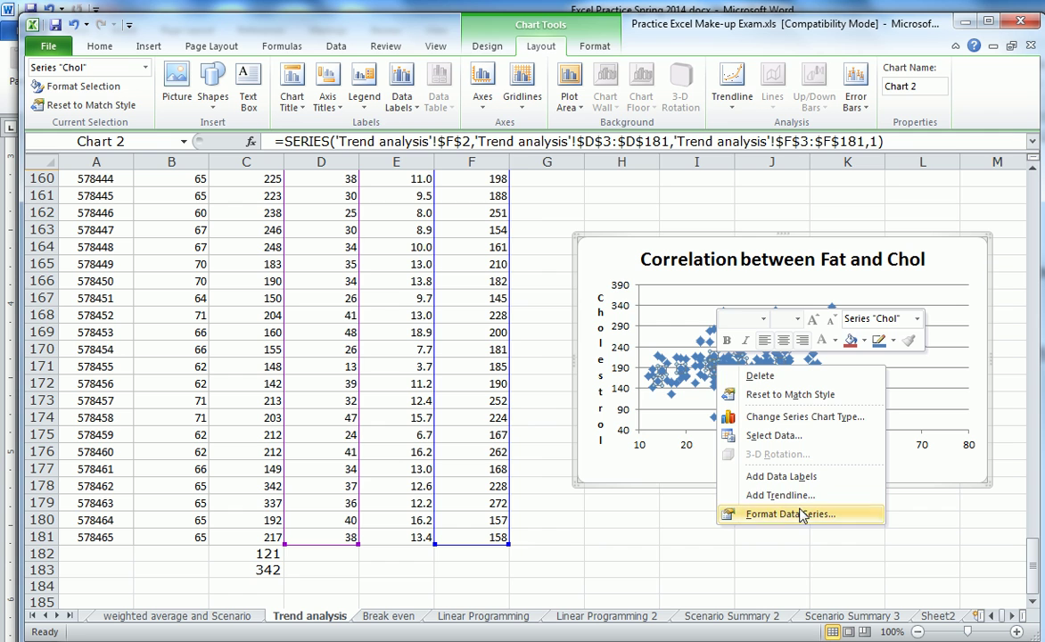
click(801, 500)
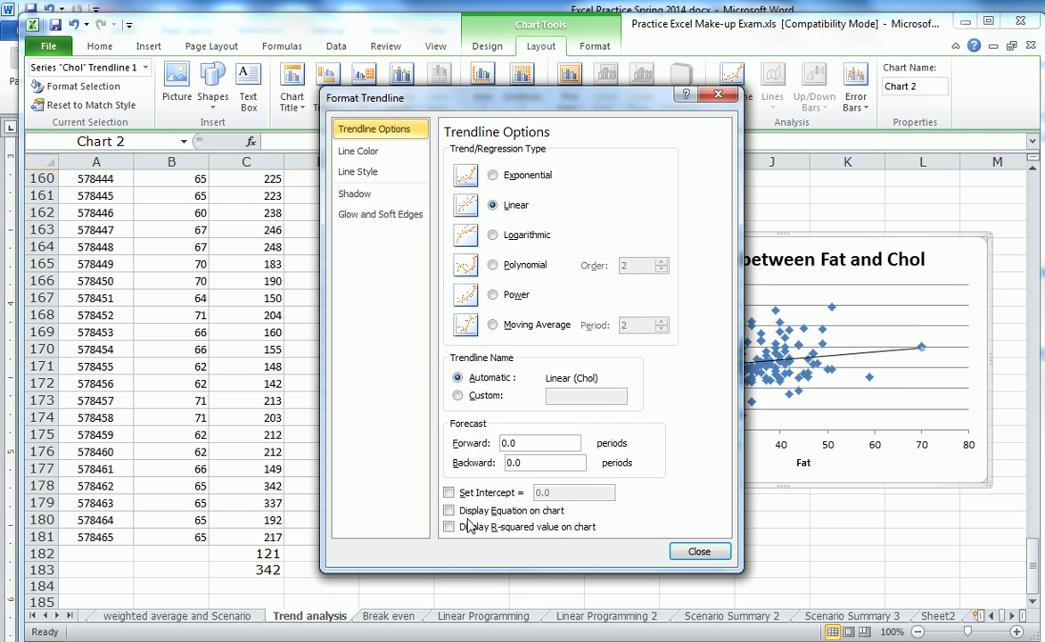
click(449, 511)
click(449, 526)
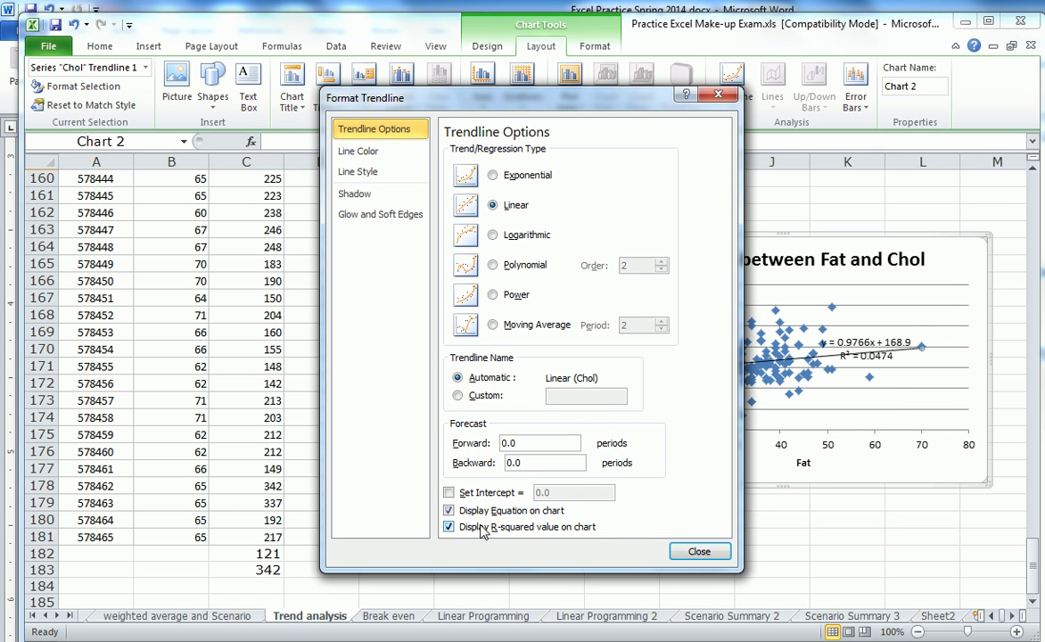
click(698, 554)
drag(878, 354, 911, 298)
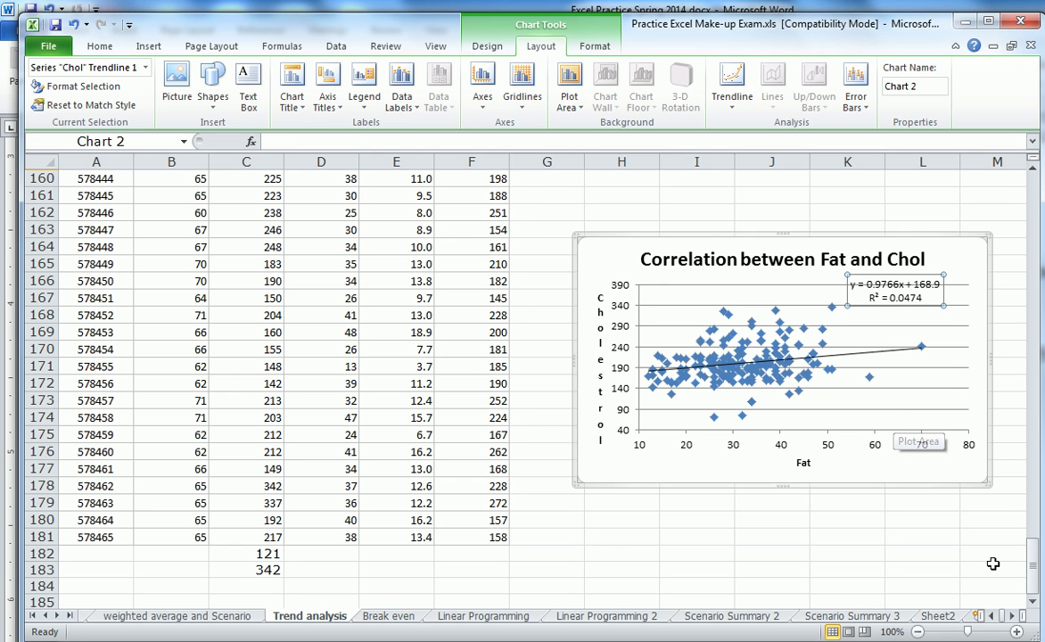
Start a FORECAST formula in K3 under the Chol heading, using weight cell J3 as the x value
drag(1033, 571, 1030, 206)
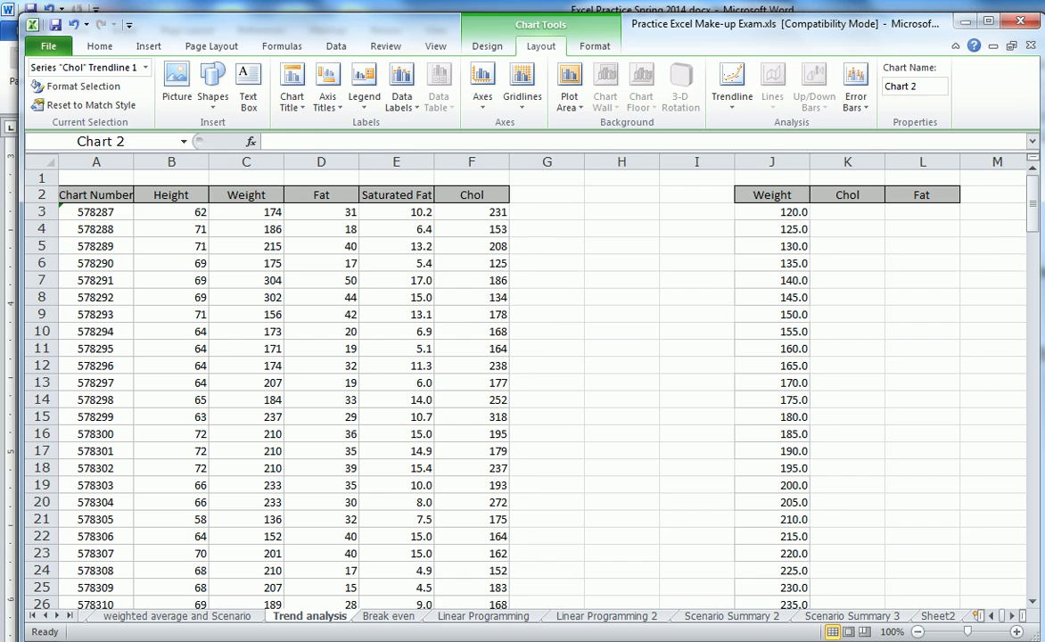
key(alt+Tab)
mouse_move(290, 641)
click(386, 631)
click(845, 211)
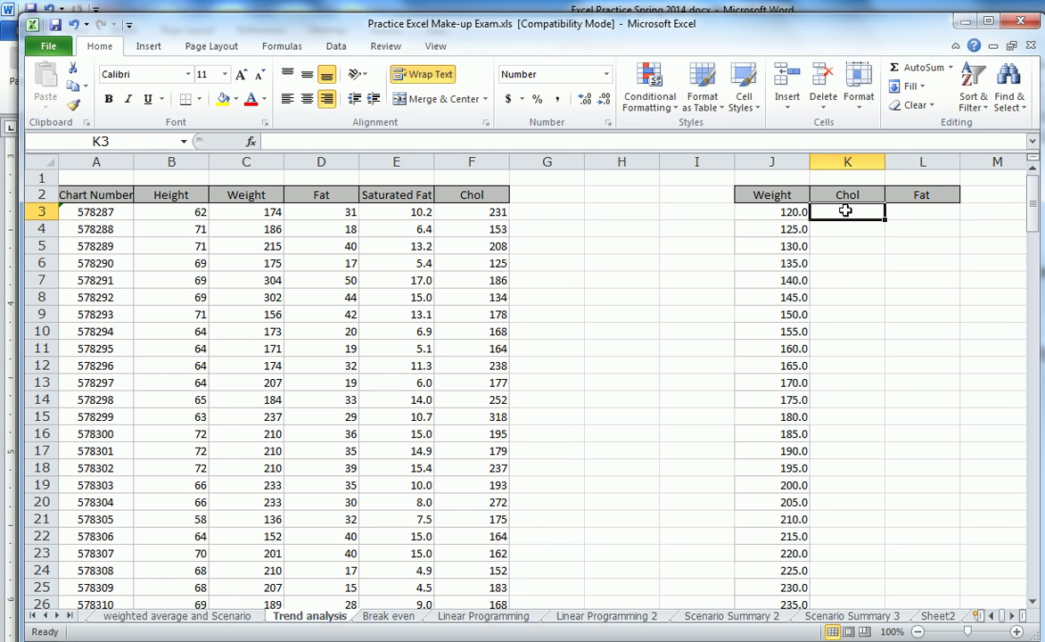
text(=for)
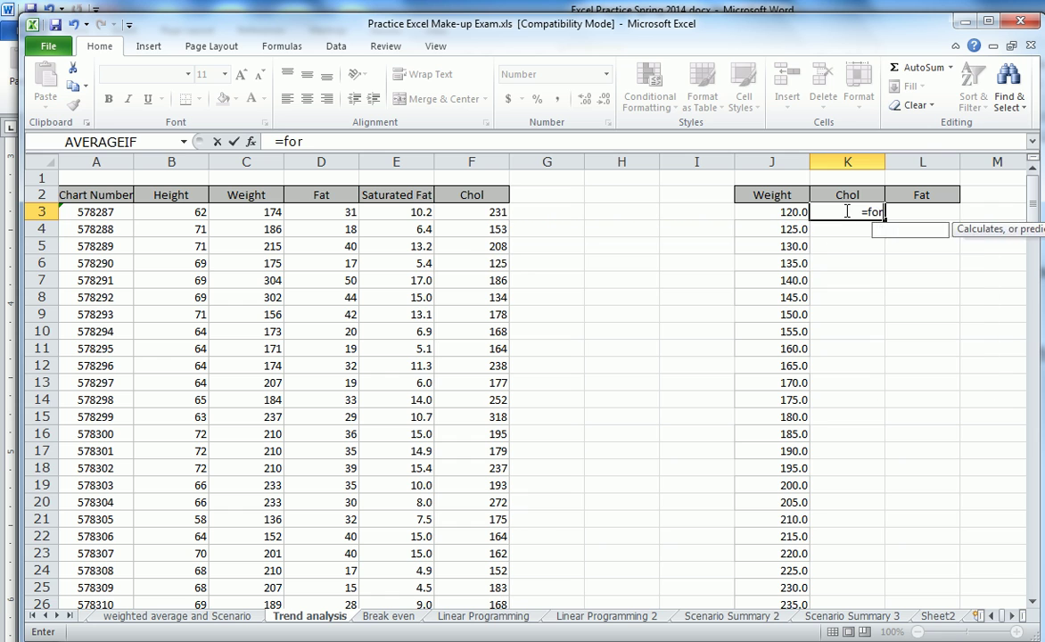
text(ecast)
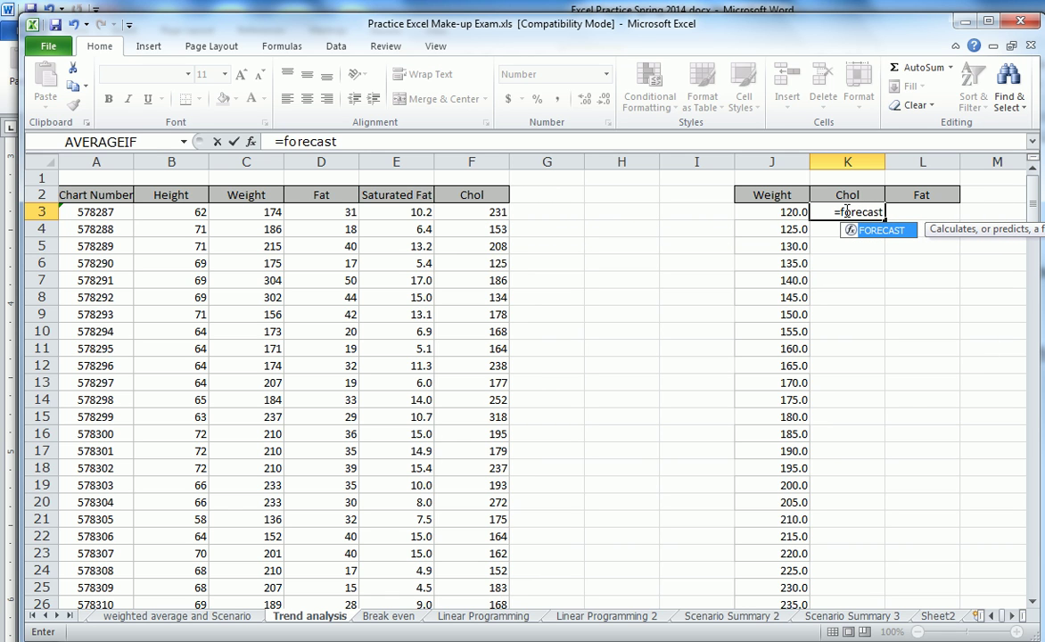
text(()
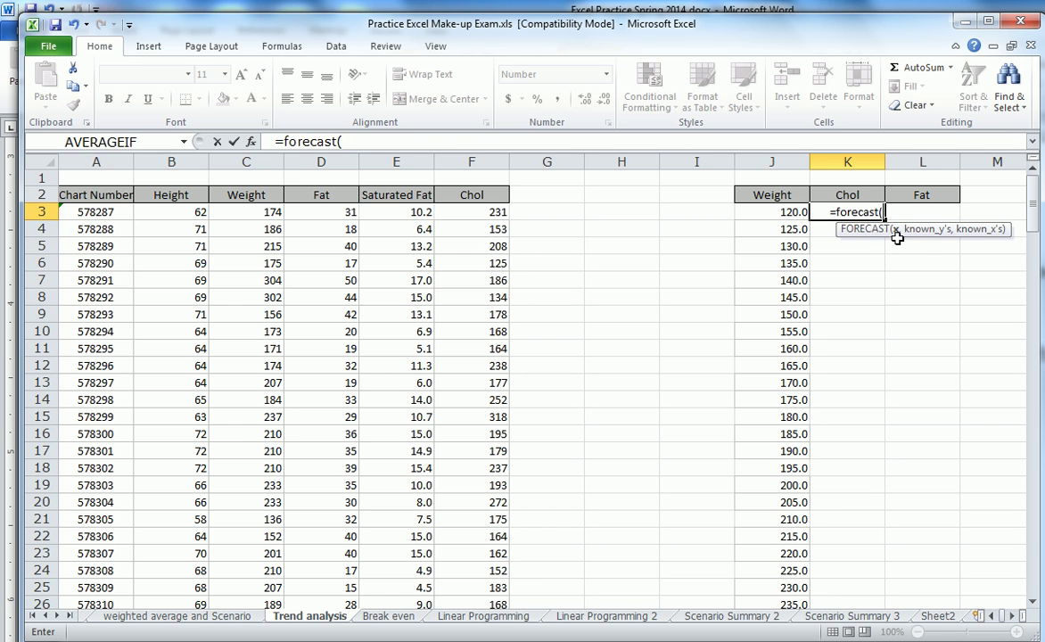
click(795, 213)
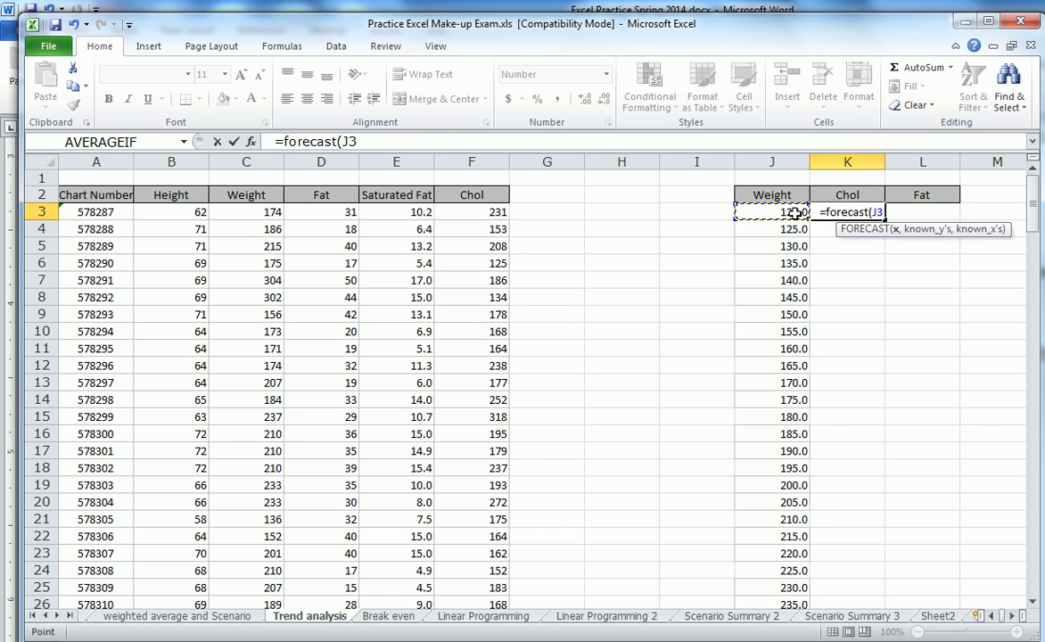
text(,)
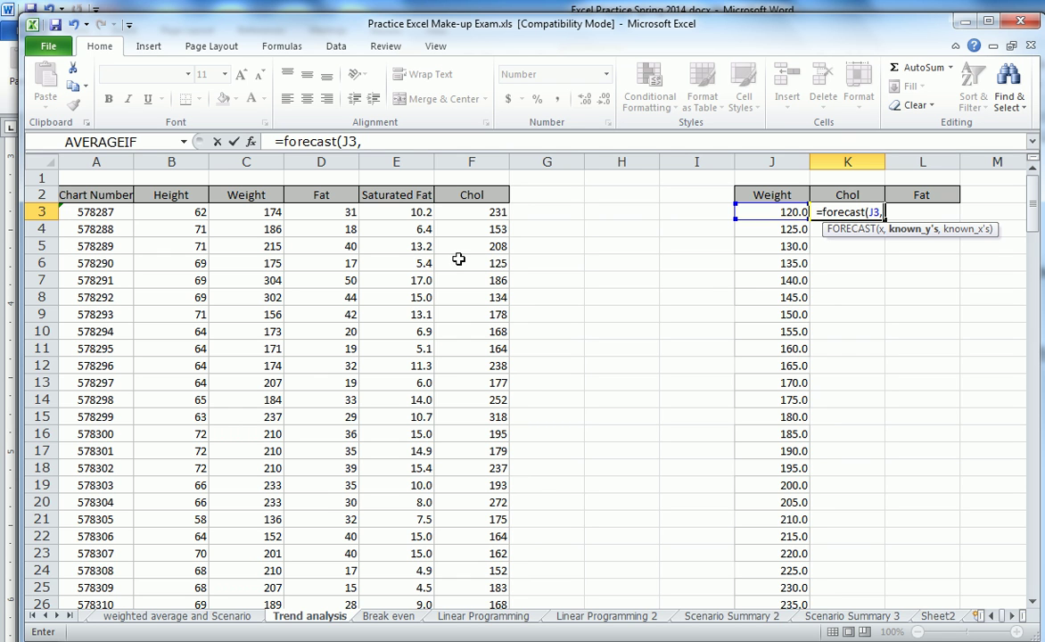
Set the formula's known y's to the Chol data as the absolute range $F$3:$F$181
drag(484, 211, 489, 520)
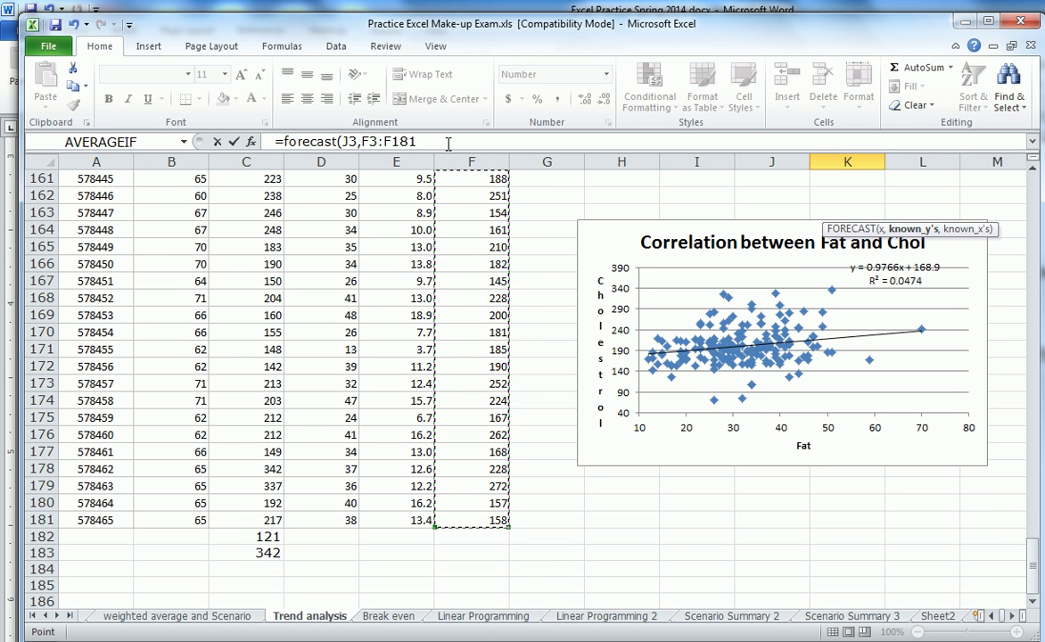
click(418, 141)
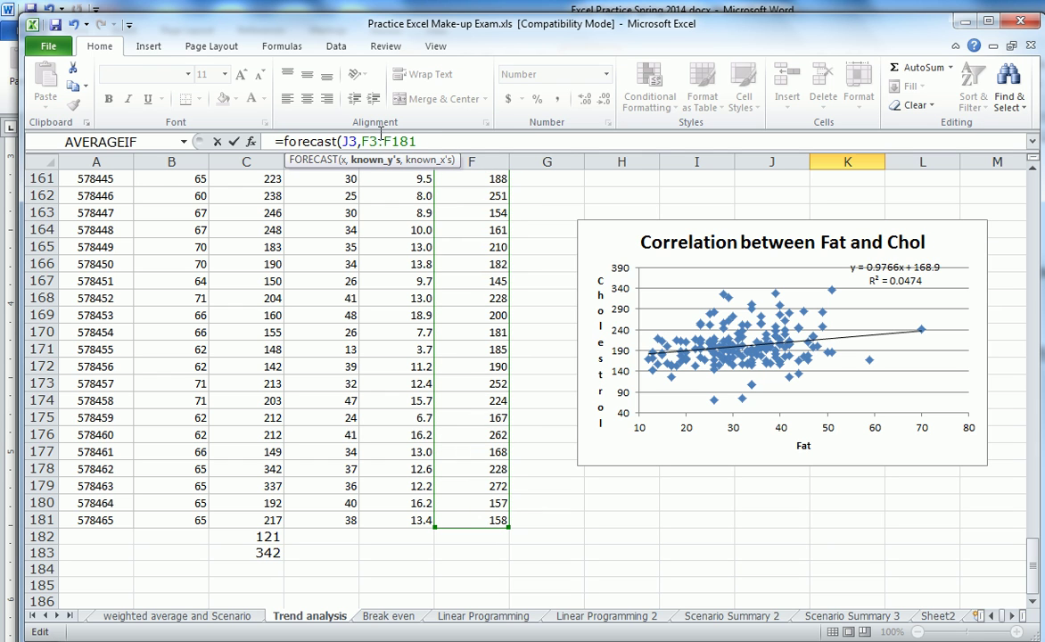
click(379, 141)
key(F4)
click(437, 141)
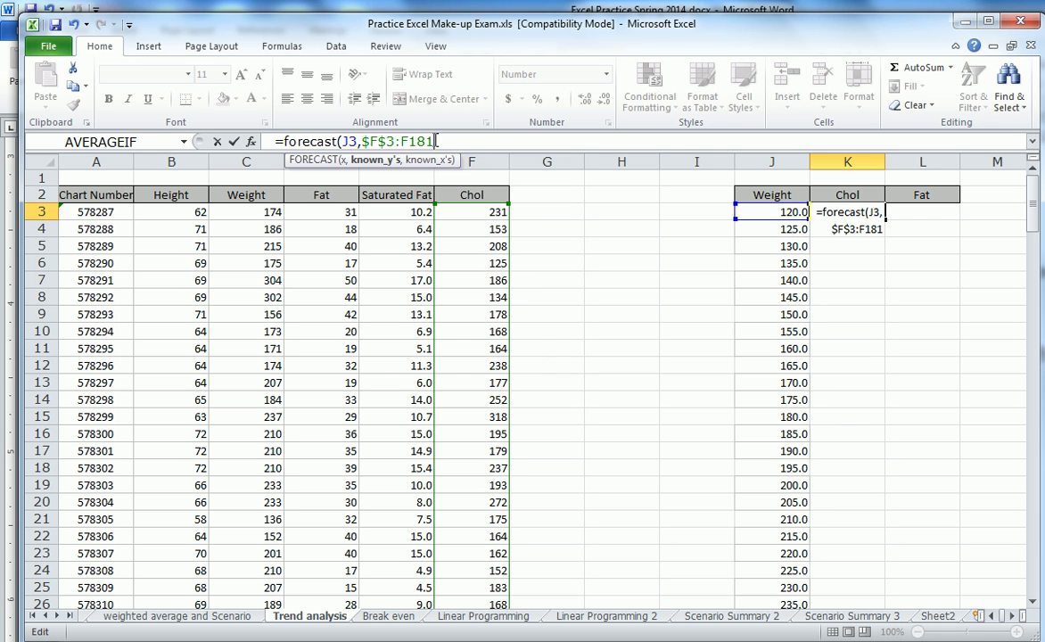
key(F4)
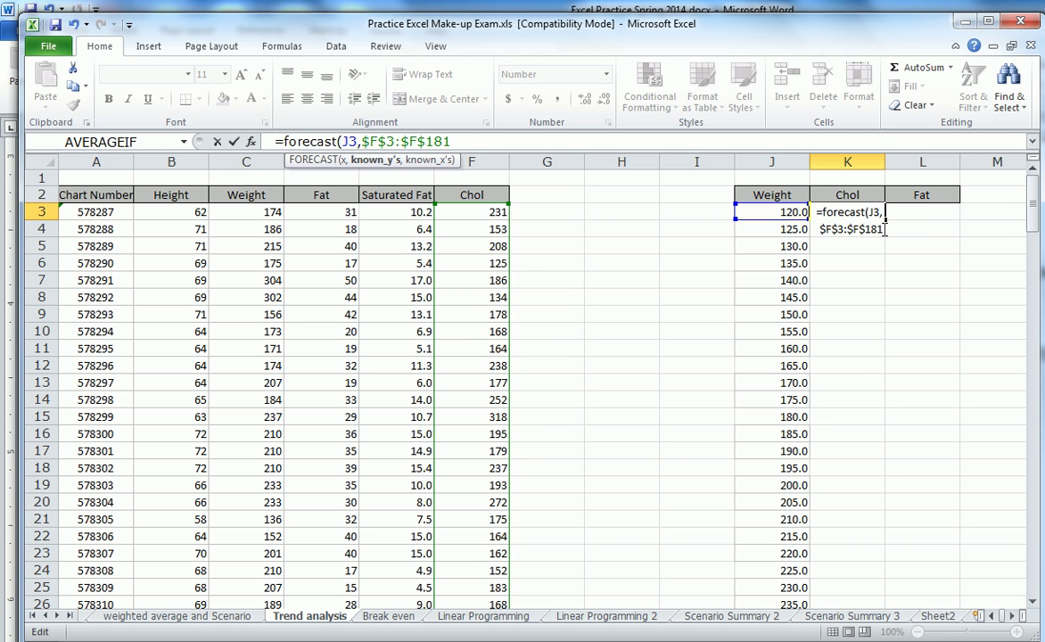
click(885, 229)
text(,)
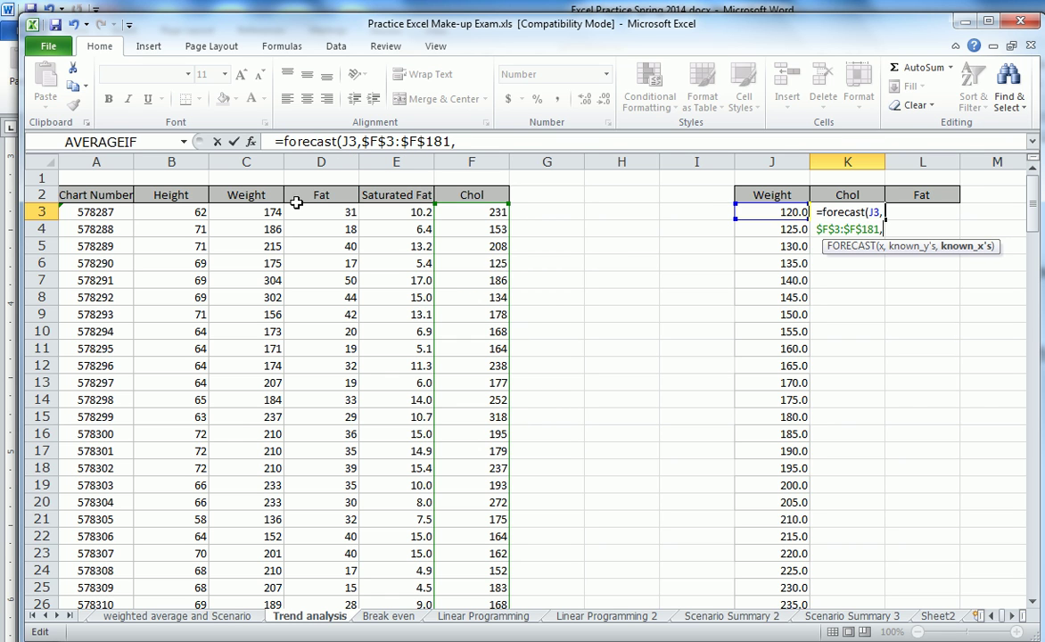
Complete the formula with absolute Weight range $C$3:$C$181 as the known x's, and fill it down from K3 through K49
drag(272, 219, 267, 513)
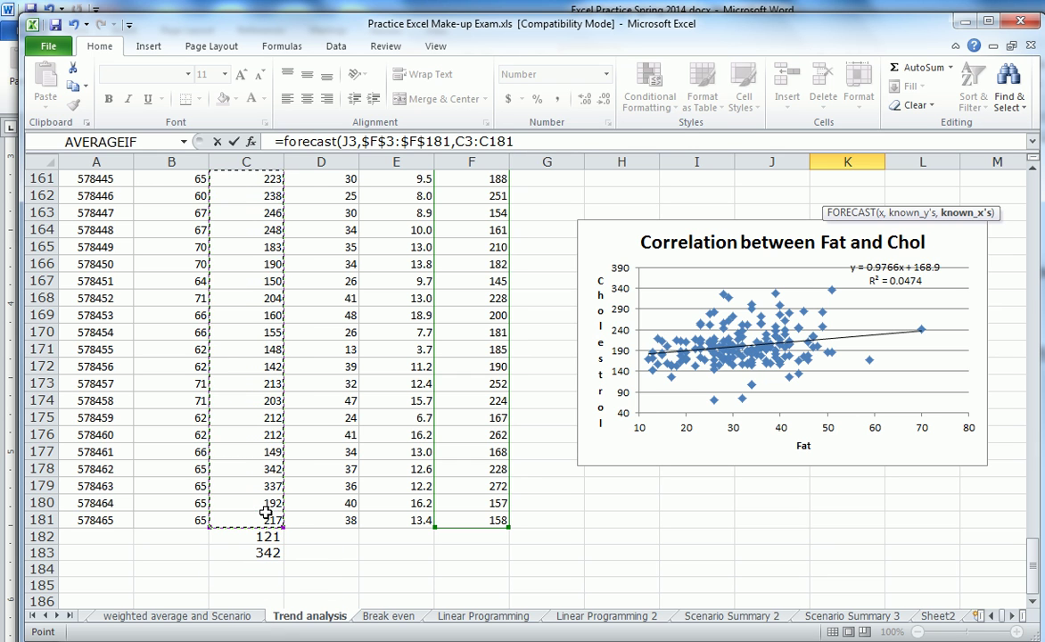
key(F4)
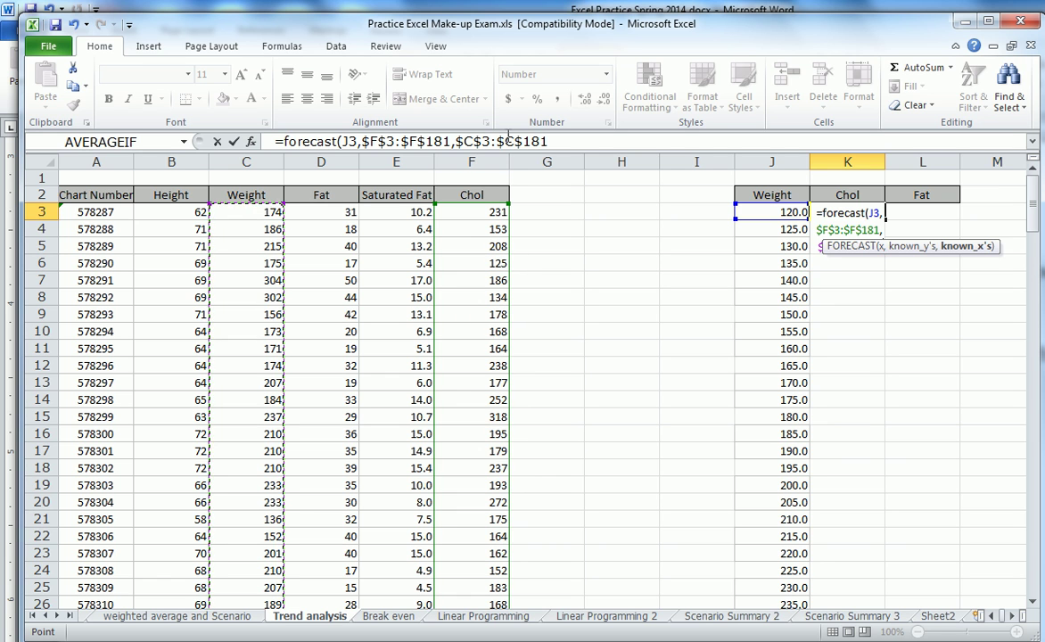
click(551, 141)
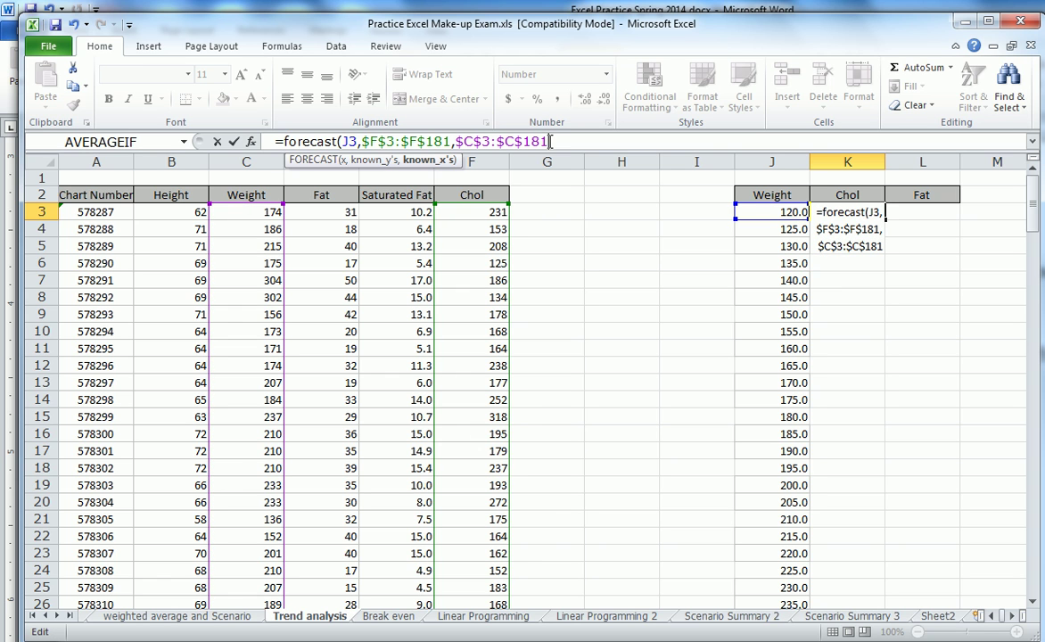
text())
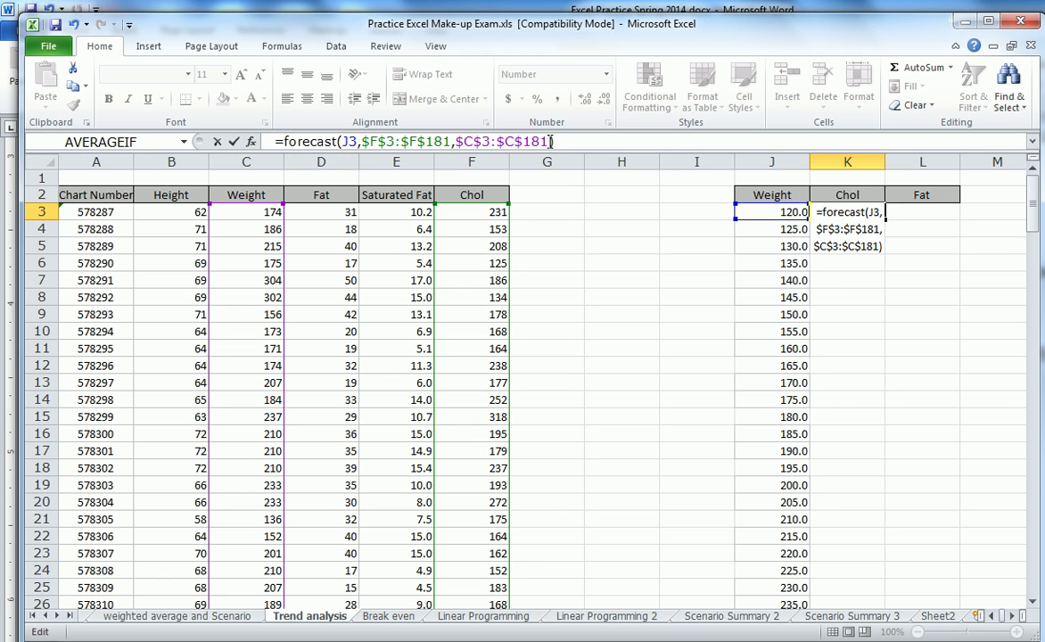
key(Return)
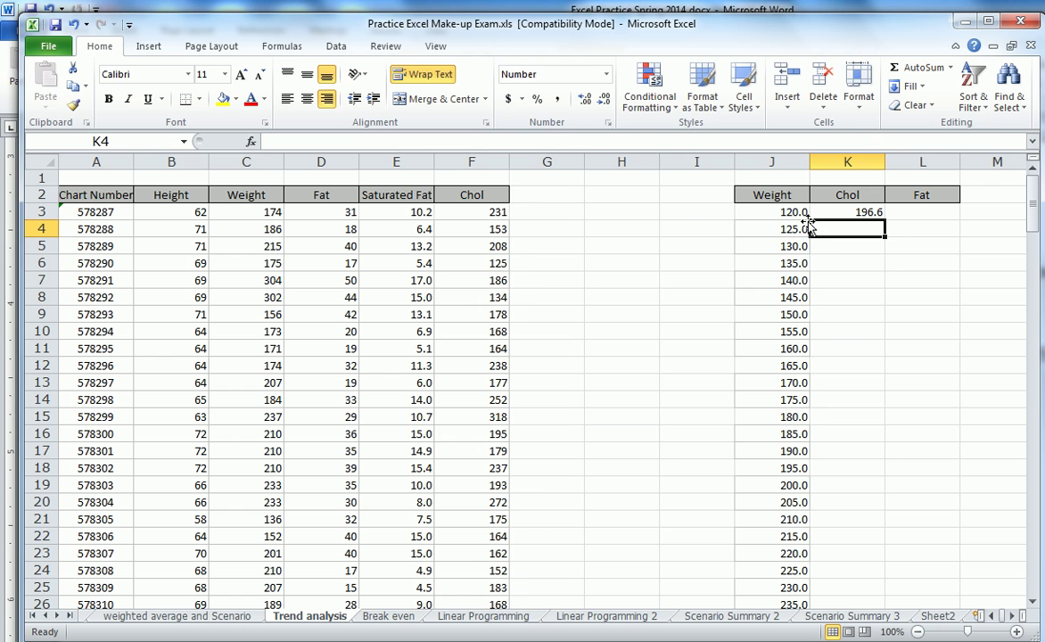
click(865, 213)
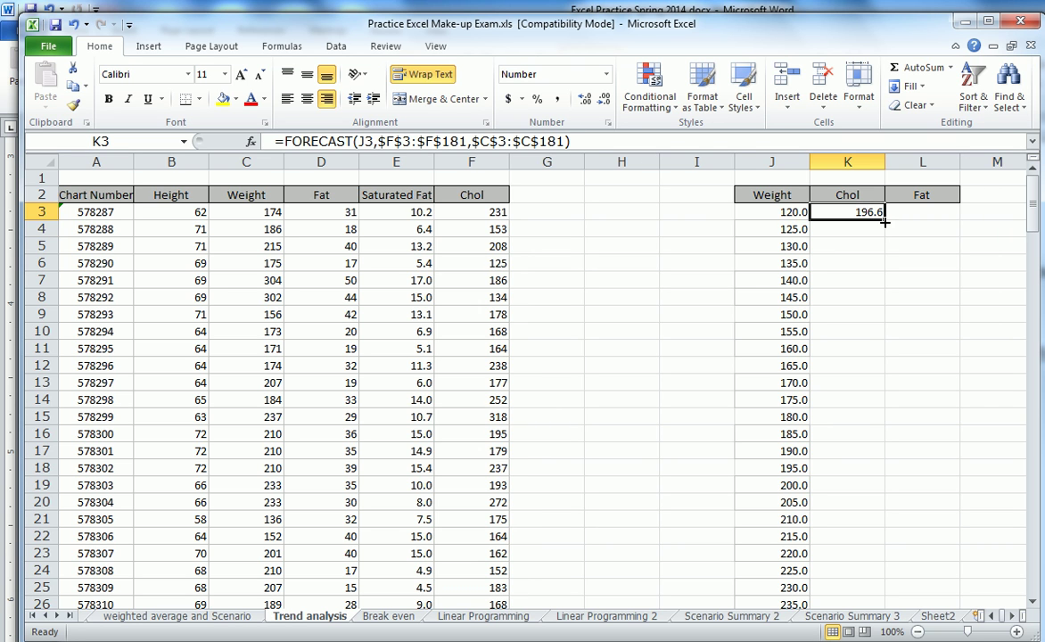
drag(885, 219, 870, 580)
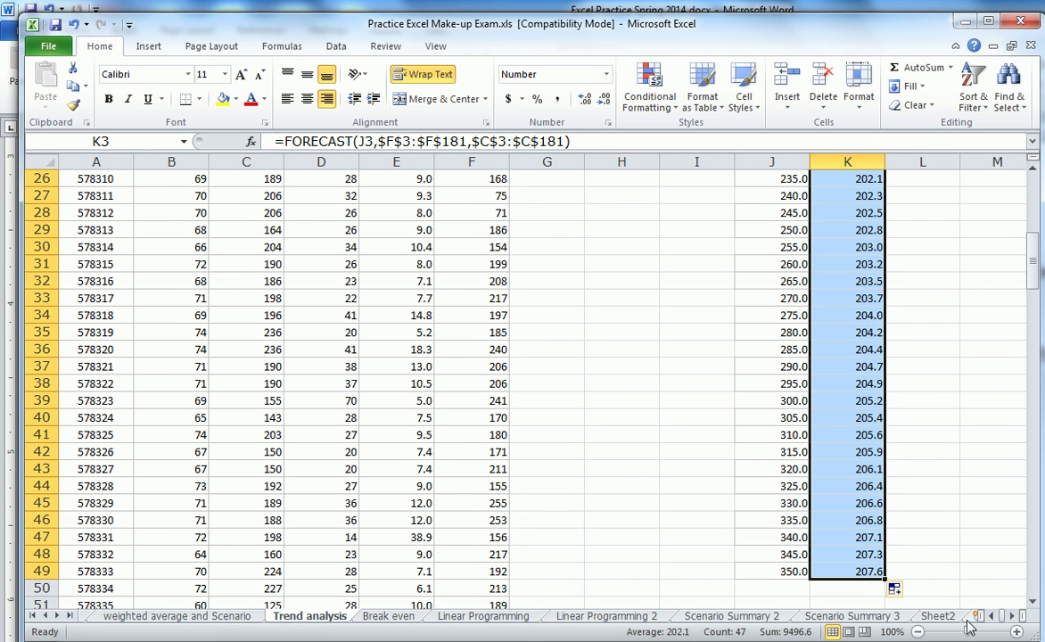
Search the function list for "forecast" and insert the FORECAST function in L3 under the Fat heading
drag(1033, 261, 1035, 170)
click(921, 215)
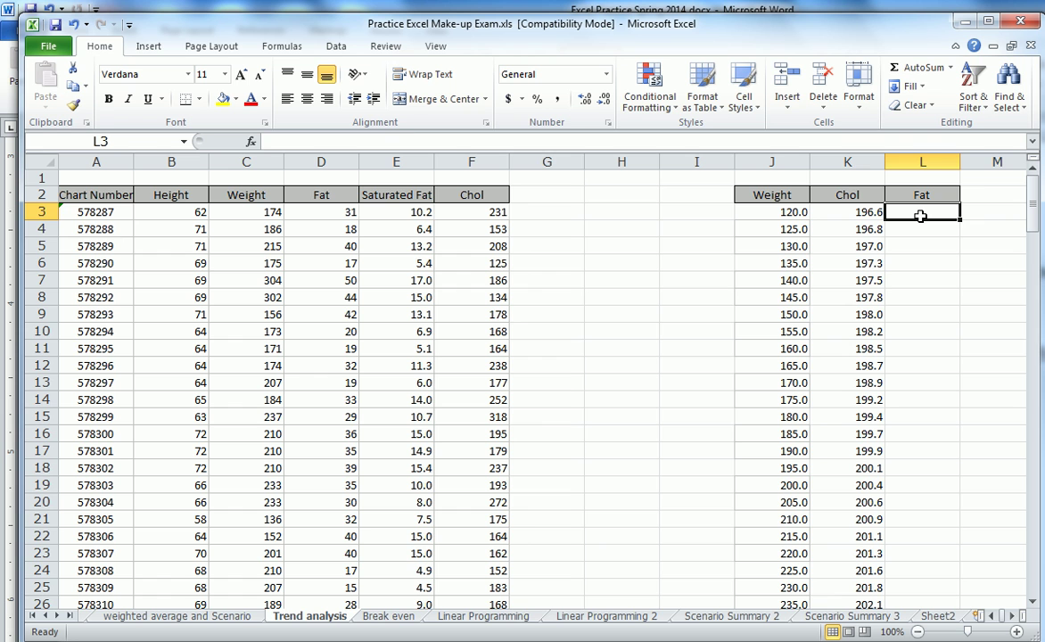
click(251, 142)
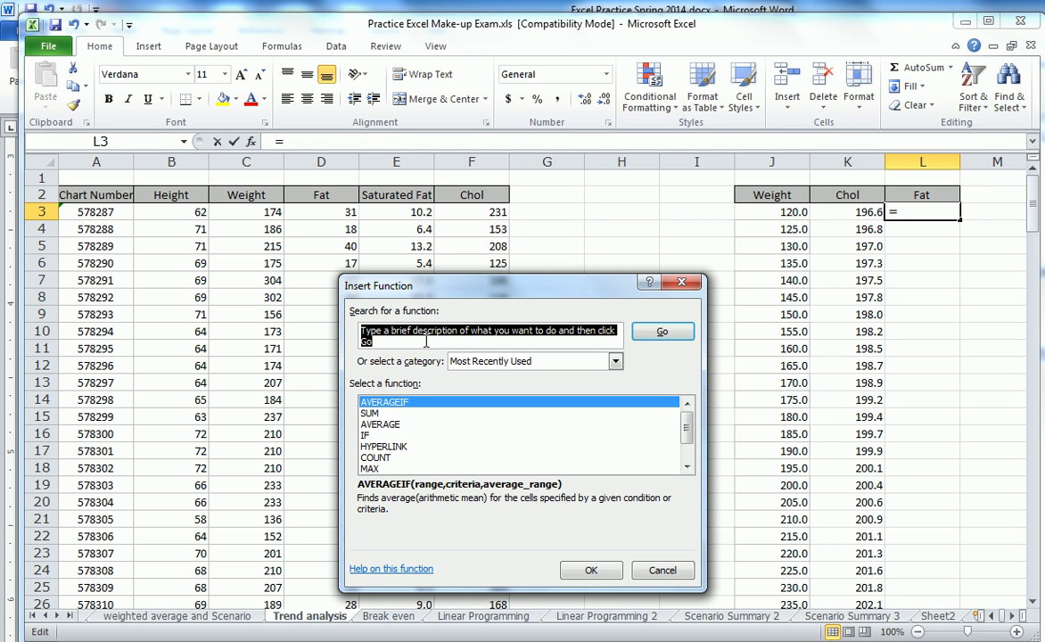
text(forecast)
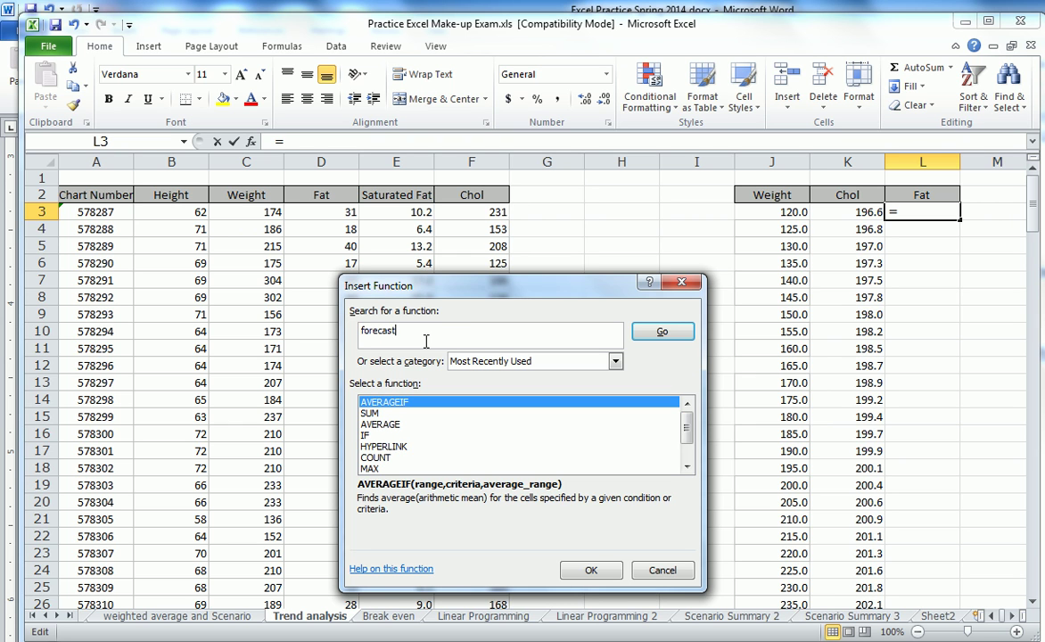
key(Return)
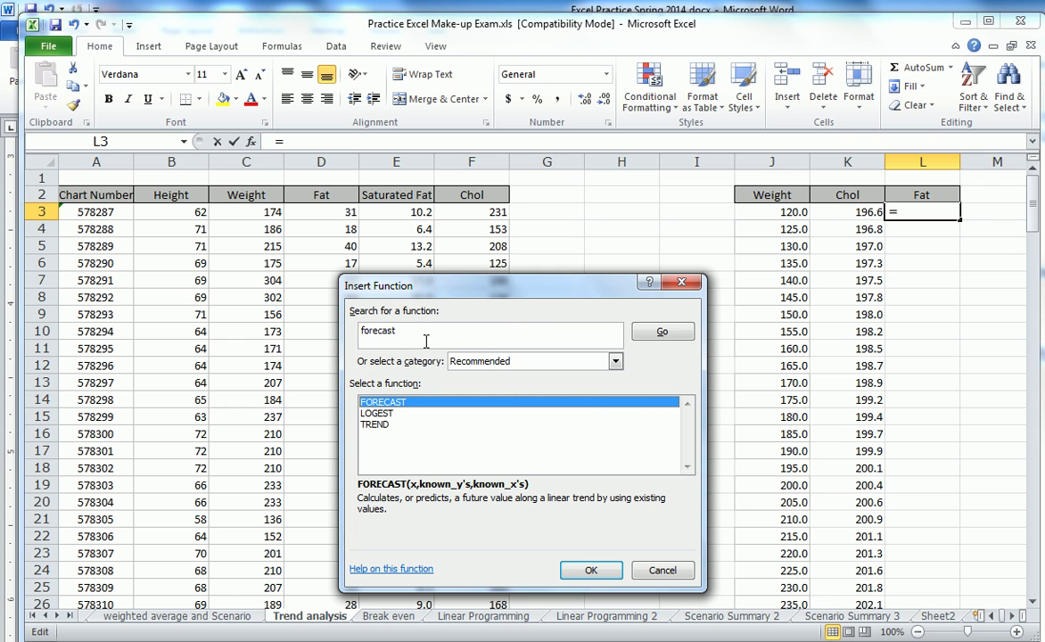
double_click(388, 403)
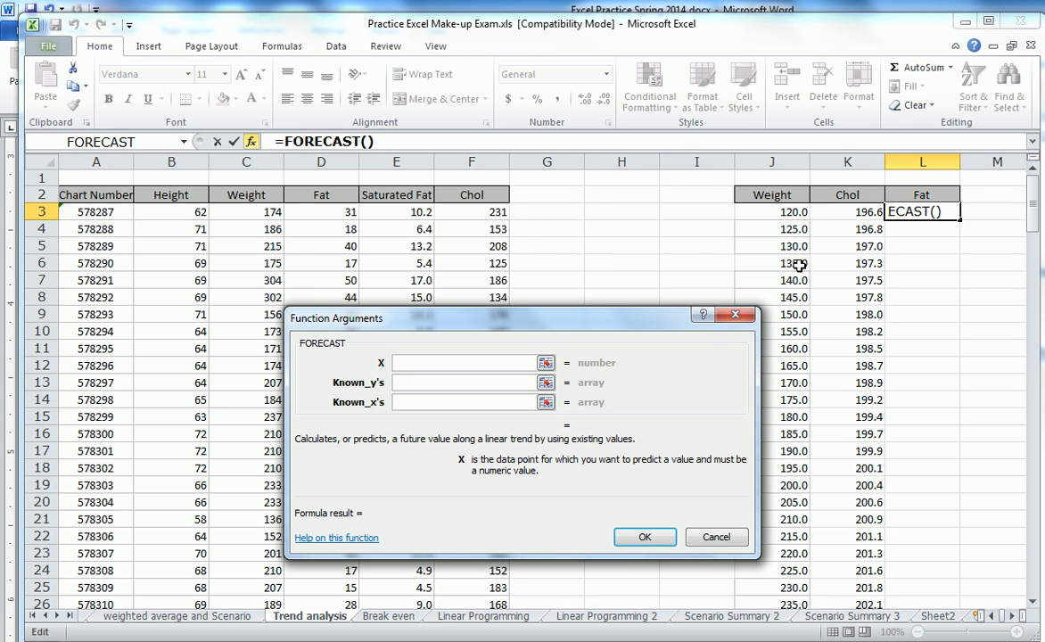
click(781, 213)
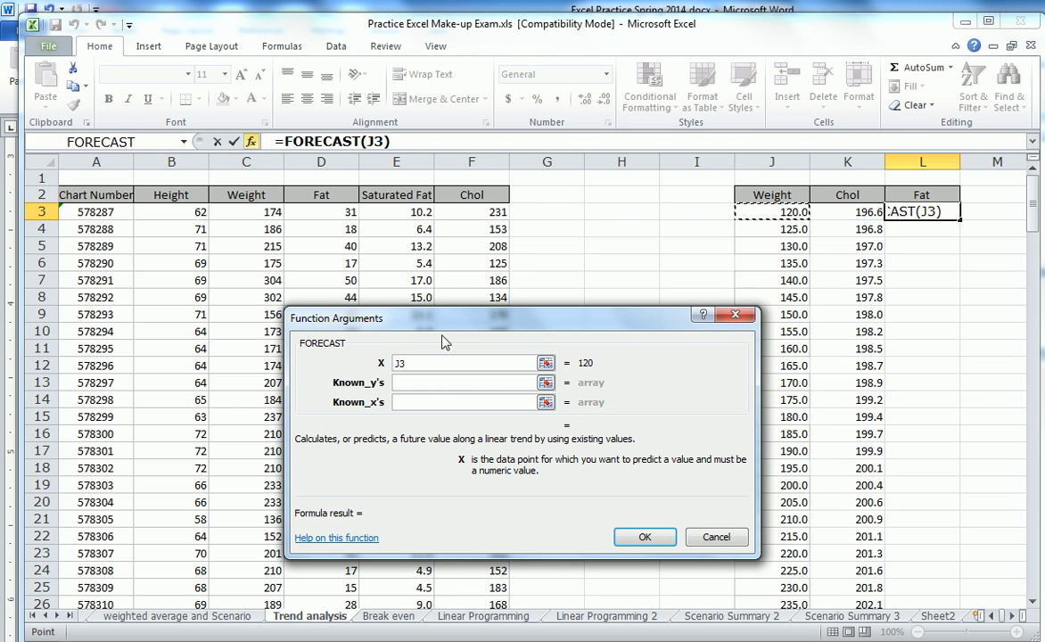
drag(448, 321, 733, 229)
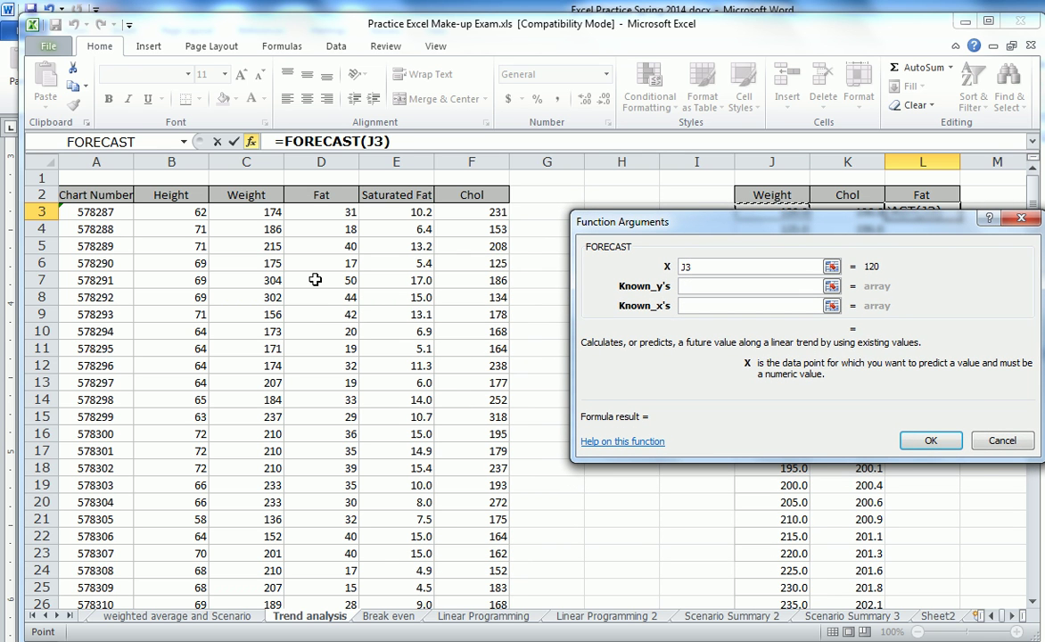
drag(329, 212, 324, 532)
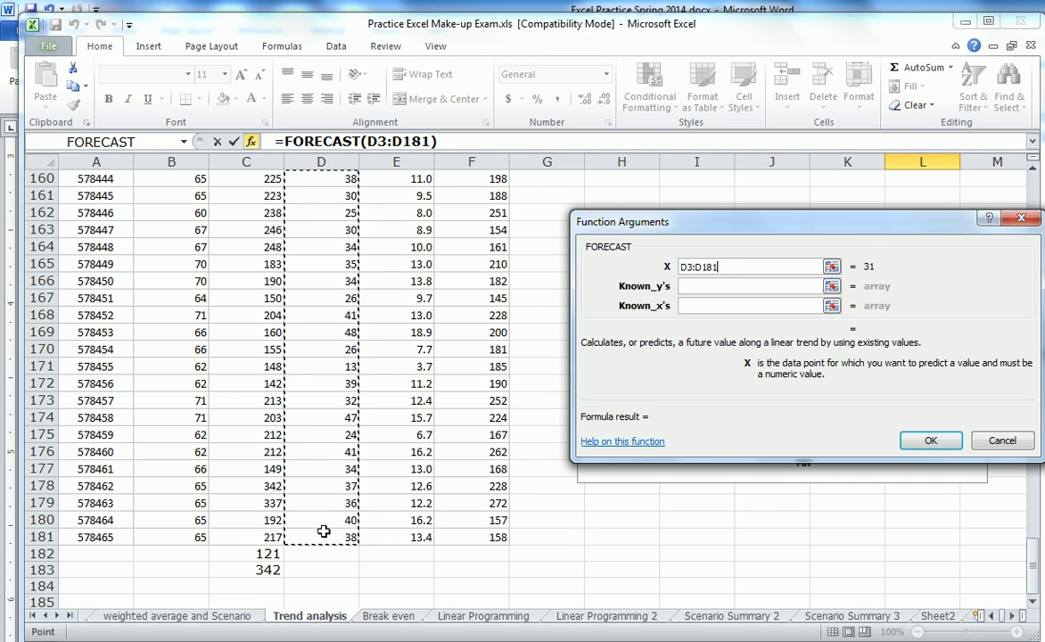
key(F4)
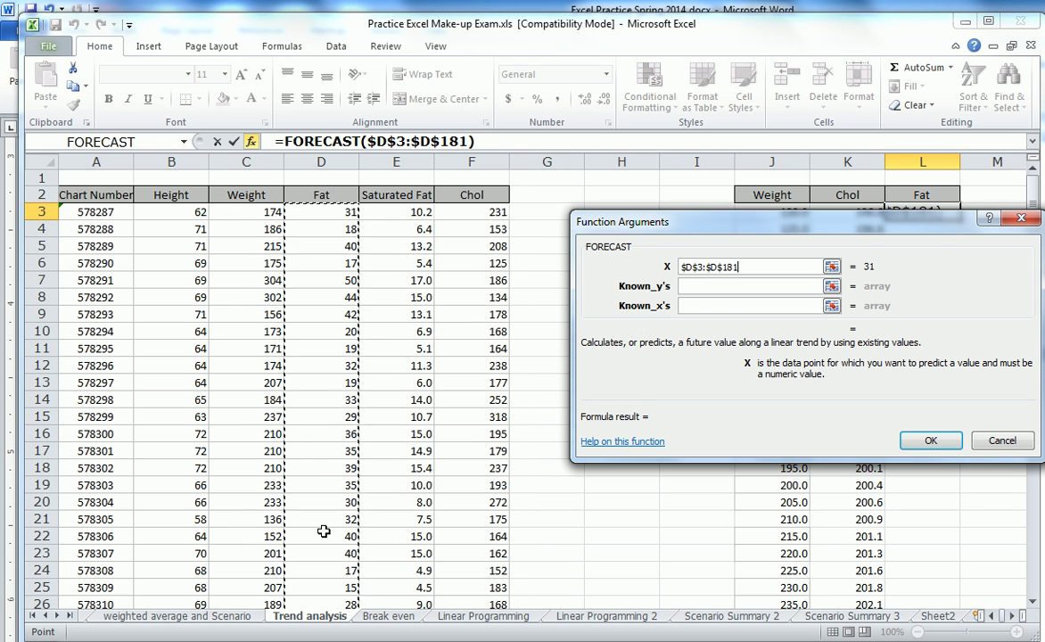
key(BackSpace)
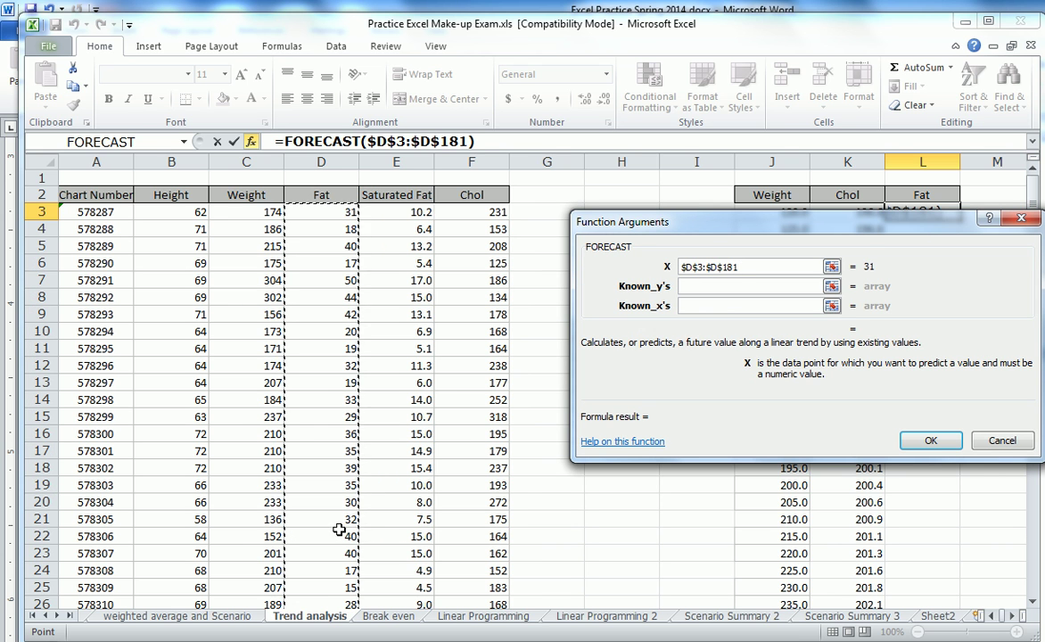
key(BackSpace)
key(BackSpace)
key(BackSpace)
key(BackSpace)
key(BackSpace)
key(BackSpace)
key(BackSpace)
key(BackSpace)
key(BackSpace)
key(BackSpace)
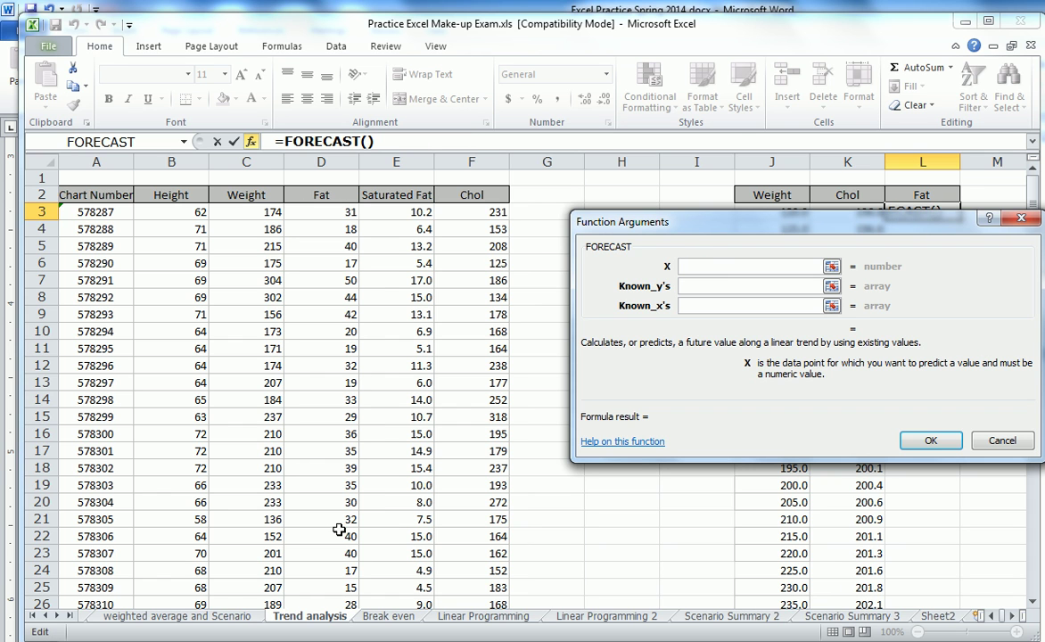
Set the L3 FORECAST function's X to J3 and its Known_y's to the absolute Fat range $D$3:$D$181
drag(749, 225, 750, 279)
click(782, 215)
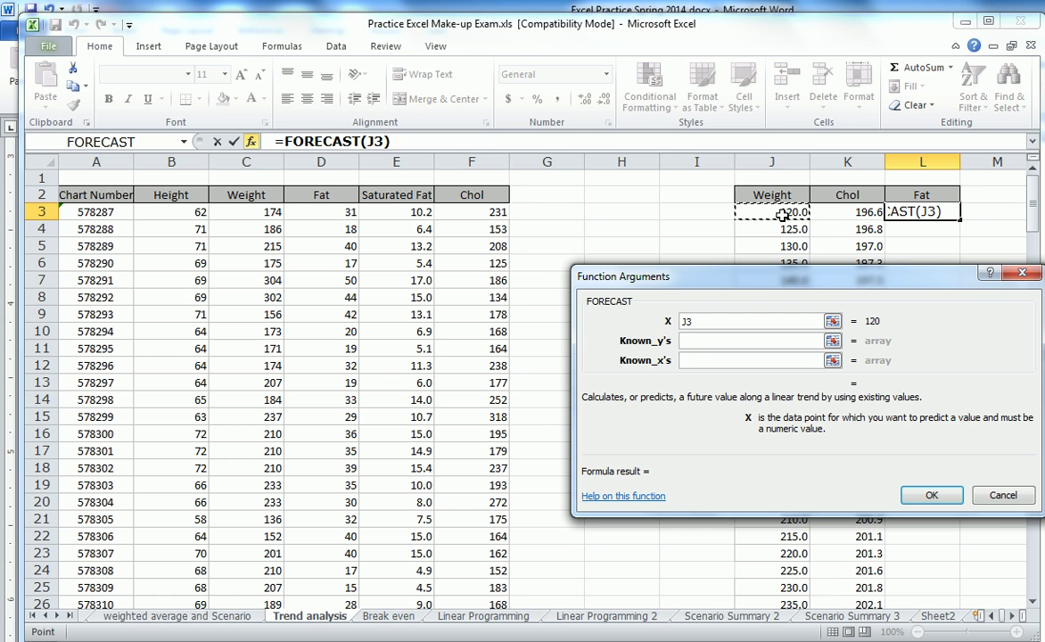
click(685, 340)
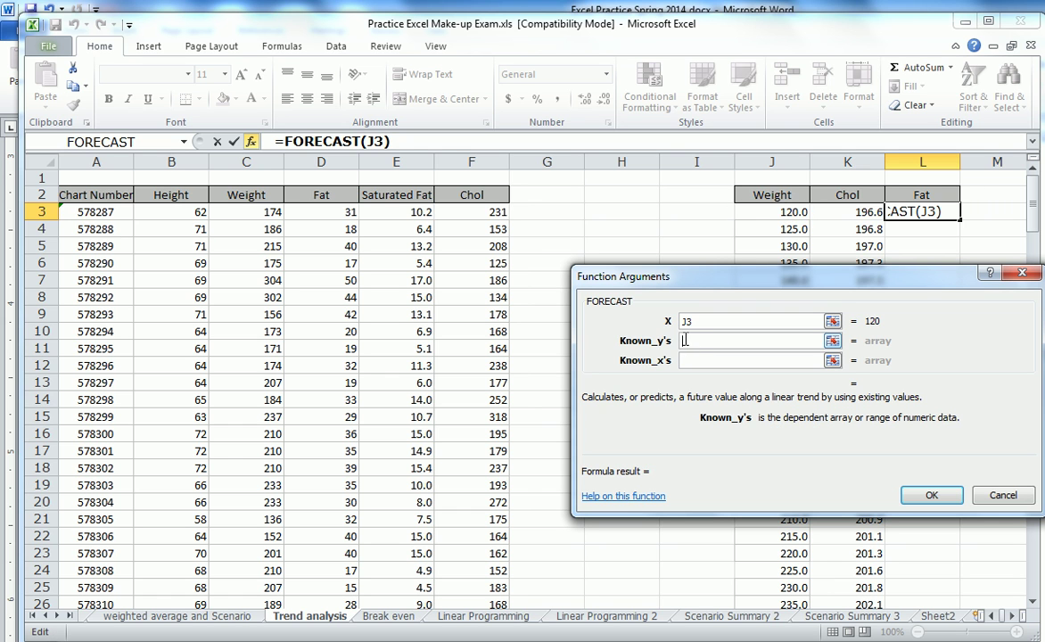
drag(348, 216, 349, 533)
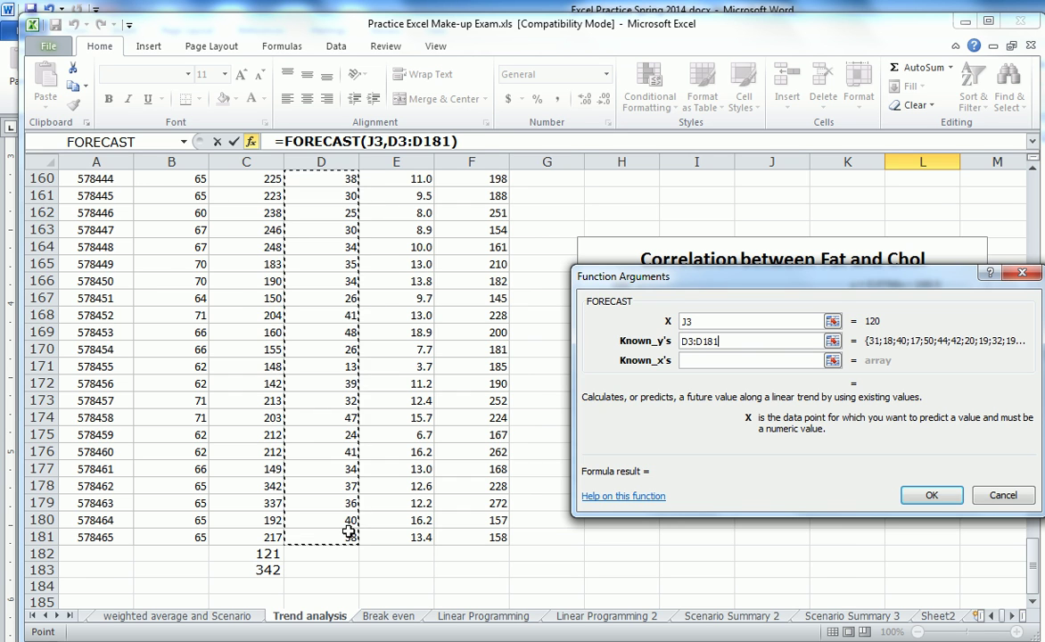
key(F4)
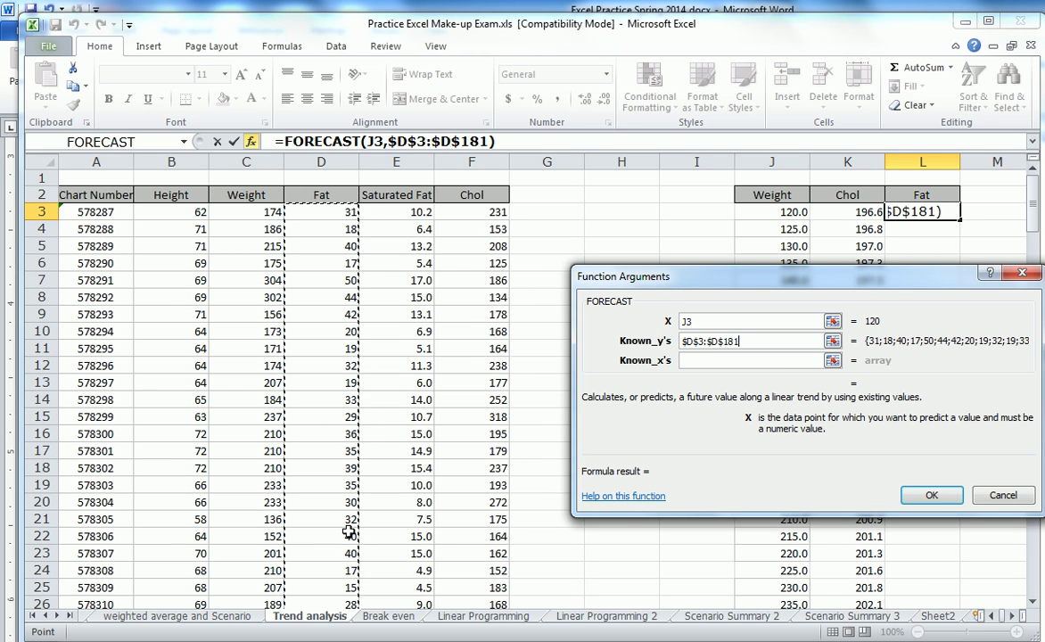
text(,)
key(BackSpace)
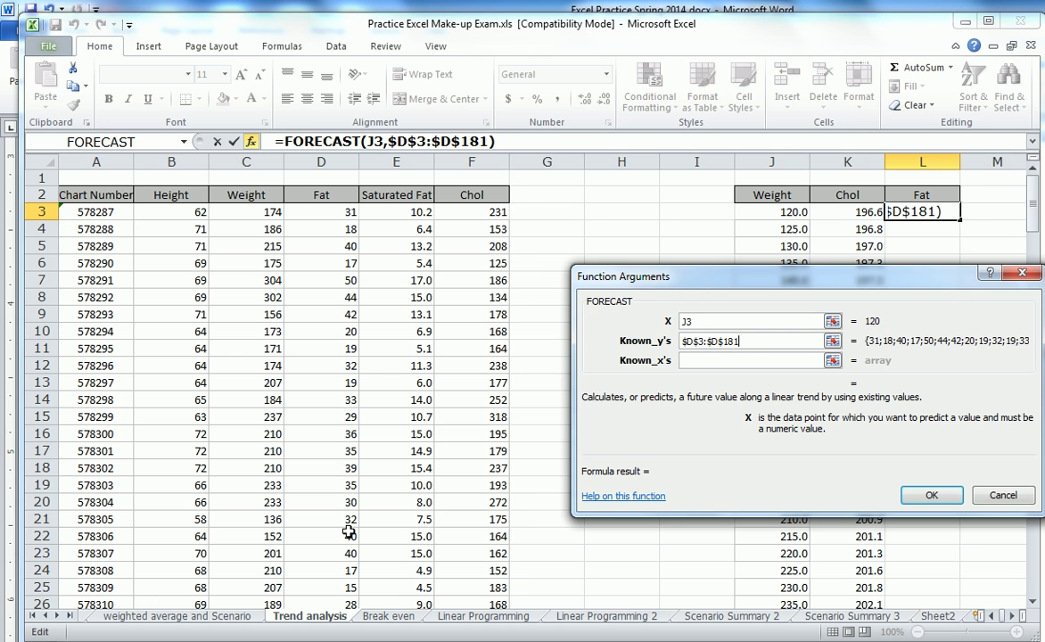
Set the FORECAST function's Known_x's to the absolute Weight range $C$3:$C$181, and fill the formula down from L3 through L49
click(695, 360)
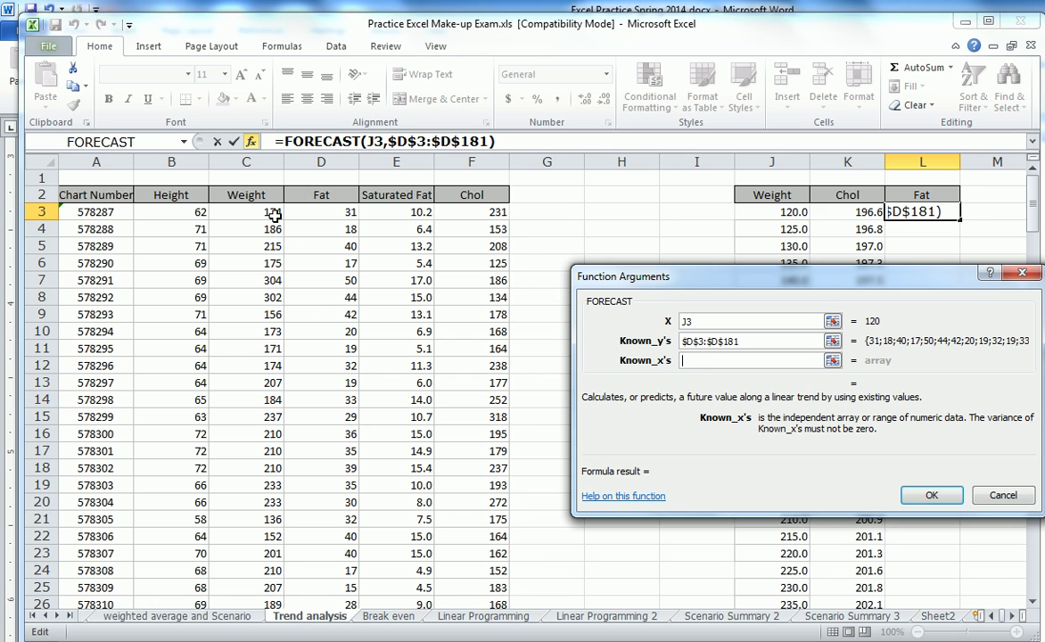
drag(275, 214, 276, 537)
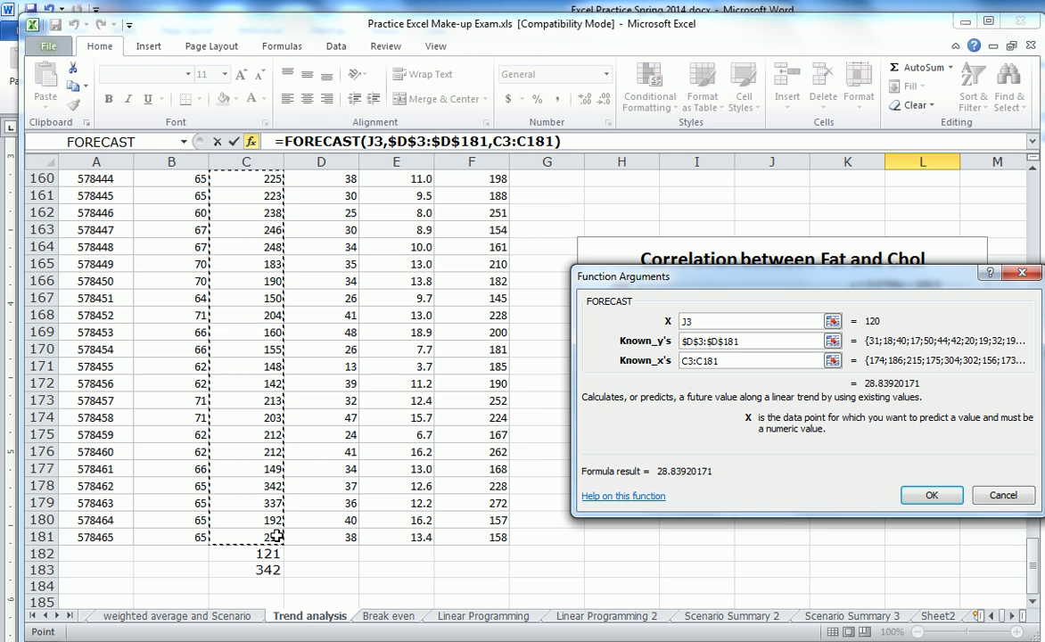
key(F4)
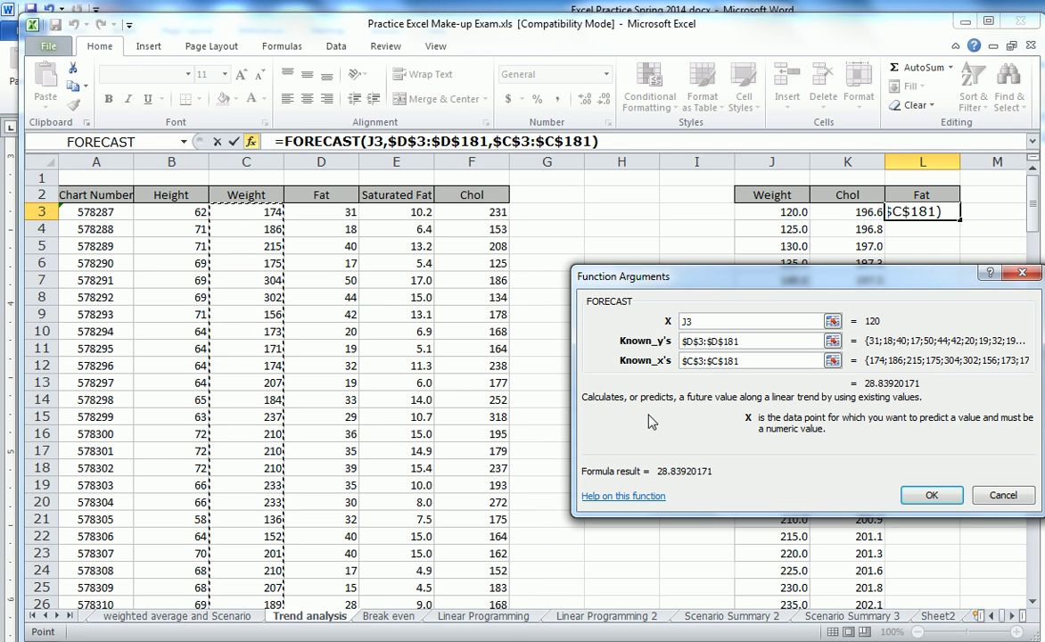
click(932, 497)
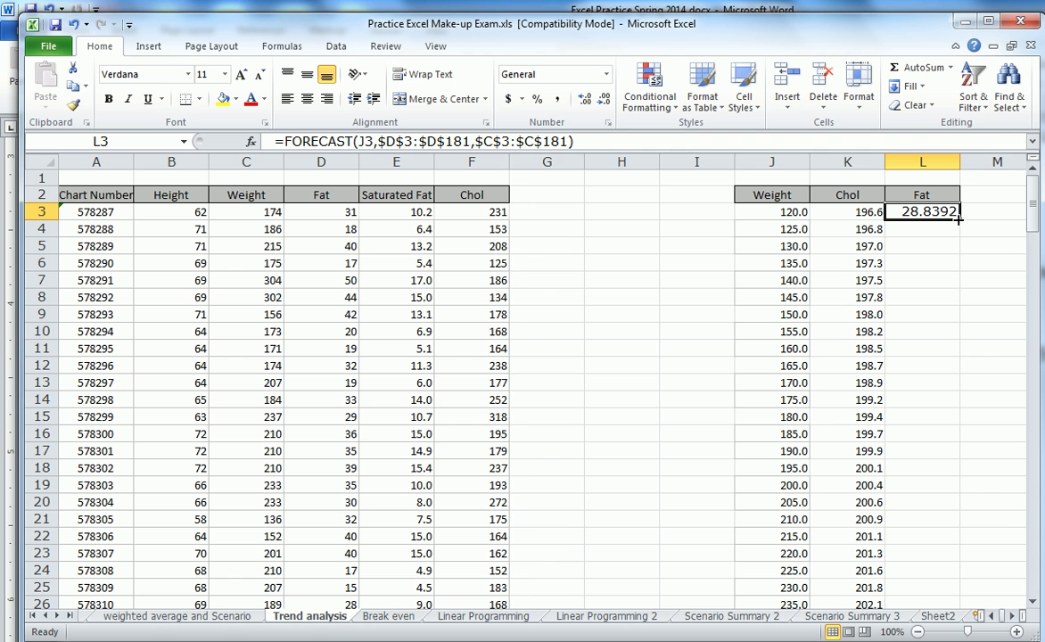
drag(961, 218, 916, 476)
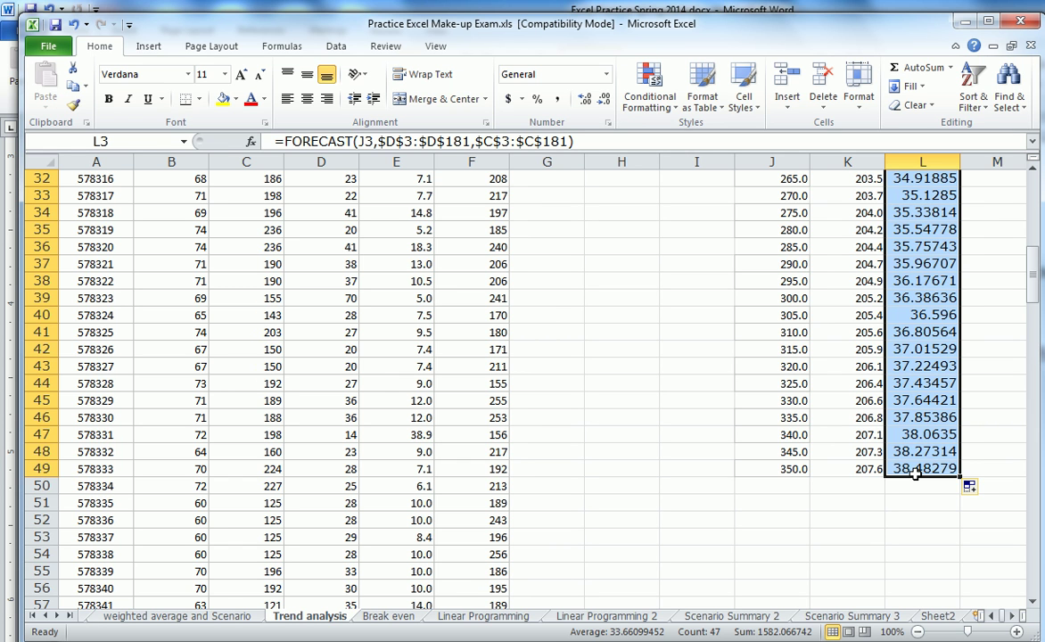
drag(1037, 295, 1037, 288)
drag(1030, 252, 1032, 208)
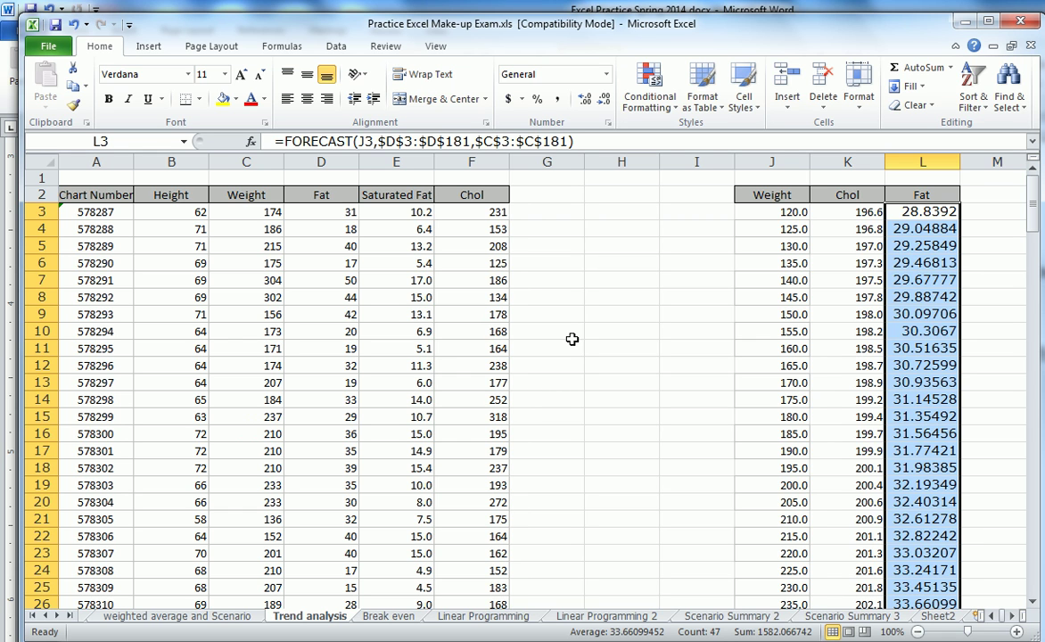
On the Break even sheet, label B11 "Total Fixed Cost" and sum the three fixed costs in C11
click(389, 616)
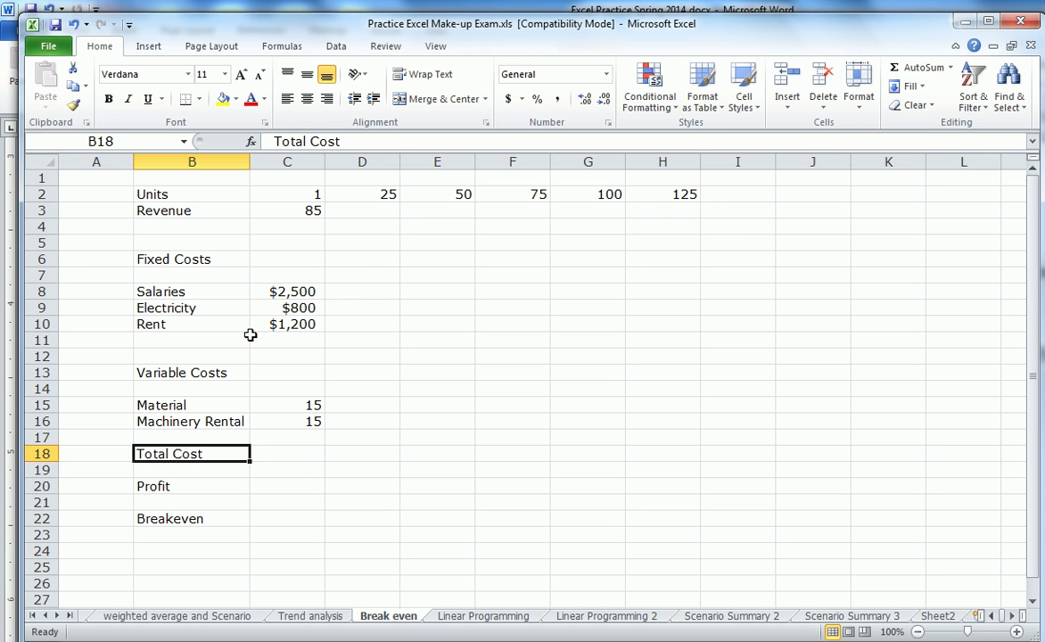
click(155, 341)
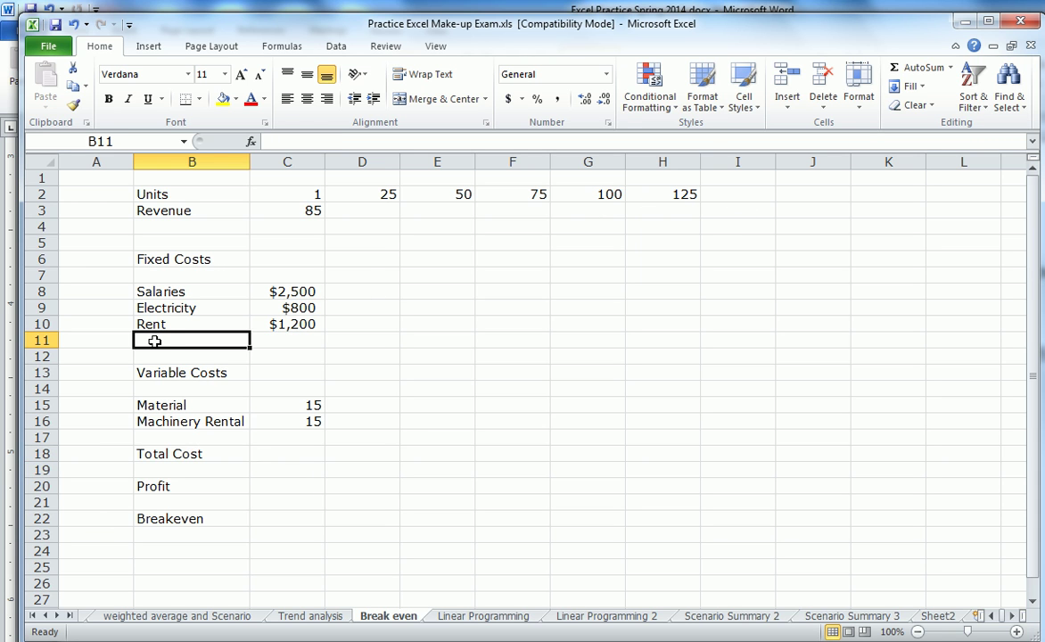
text(Total Fixed Cost)
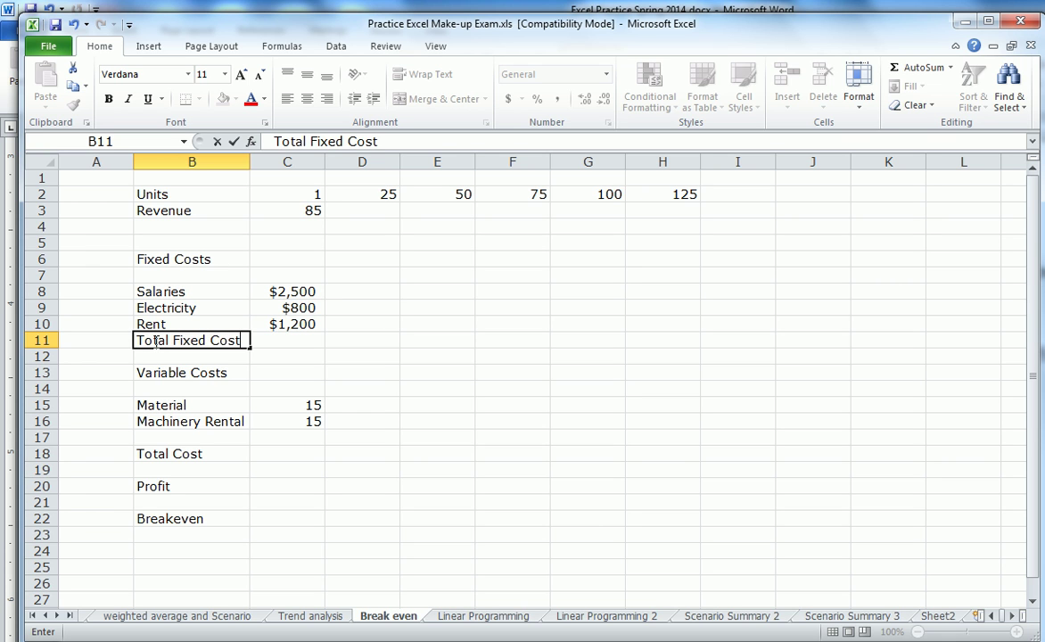
click(279, 339)
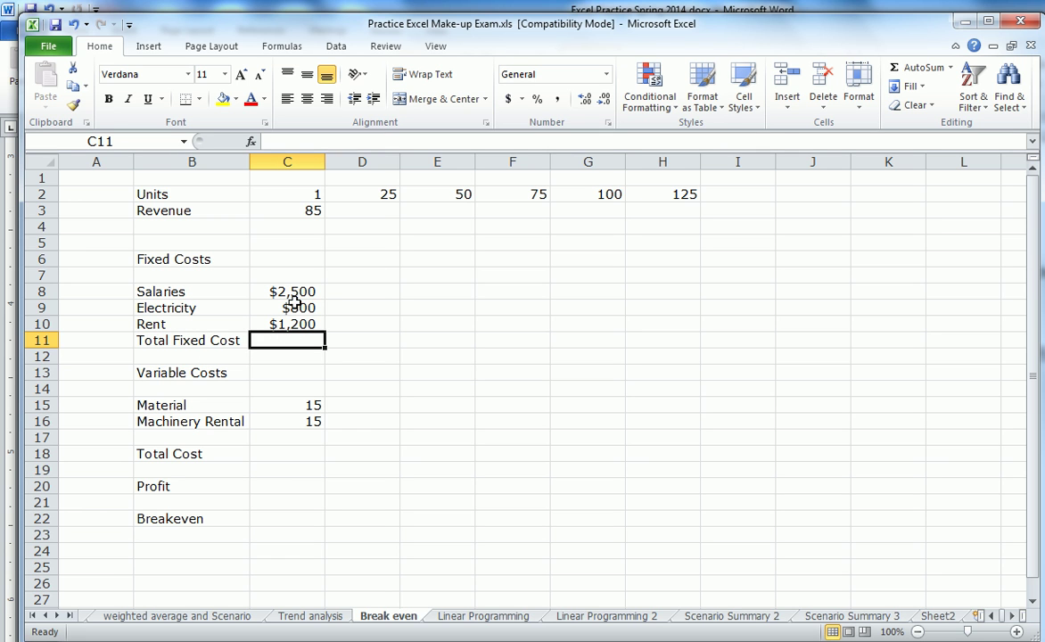
click(914, 69)
key(Return)
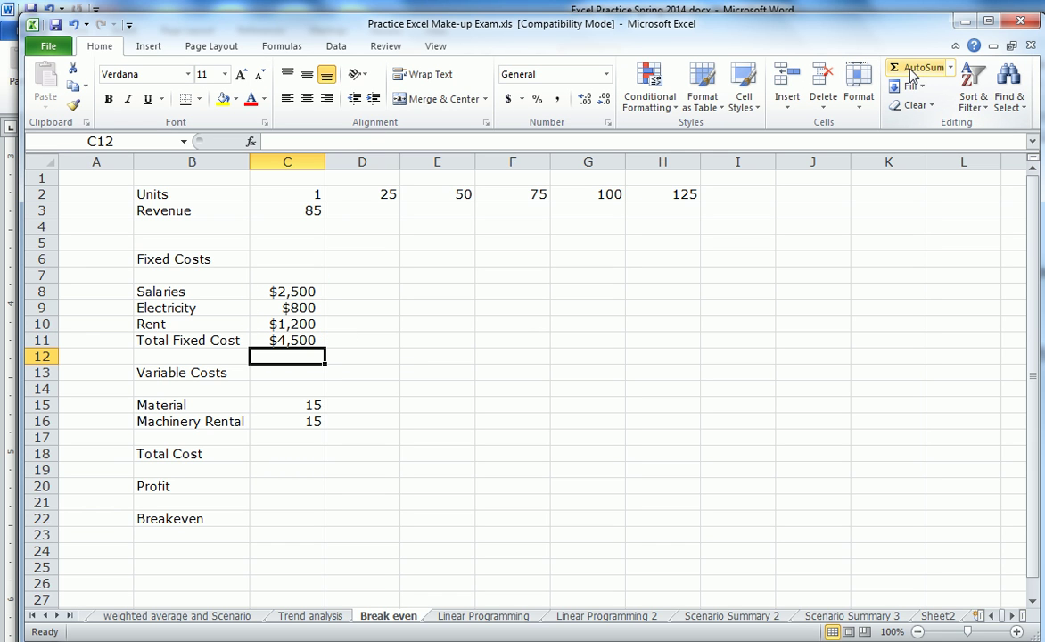
Label B17 "Total Variable" and sum the material and machinery rental costs C15:C16 in C17
click(305, 438)
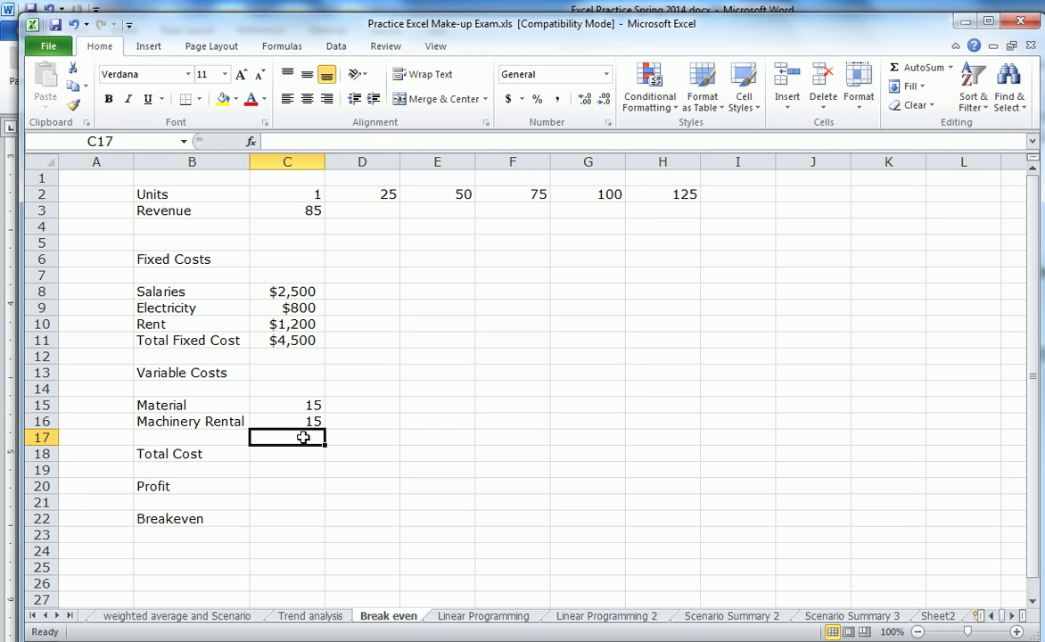
click(161, 439)
text(Total )
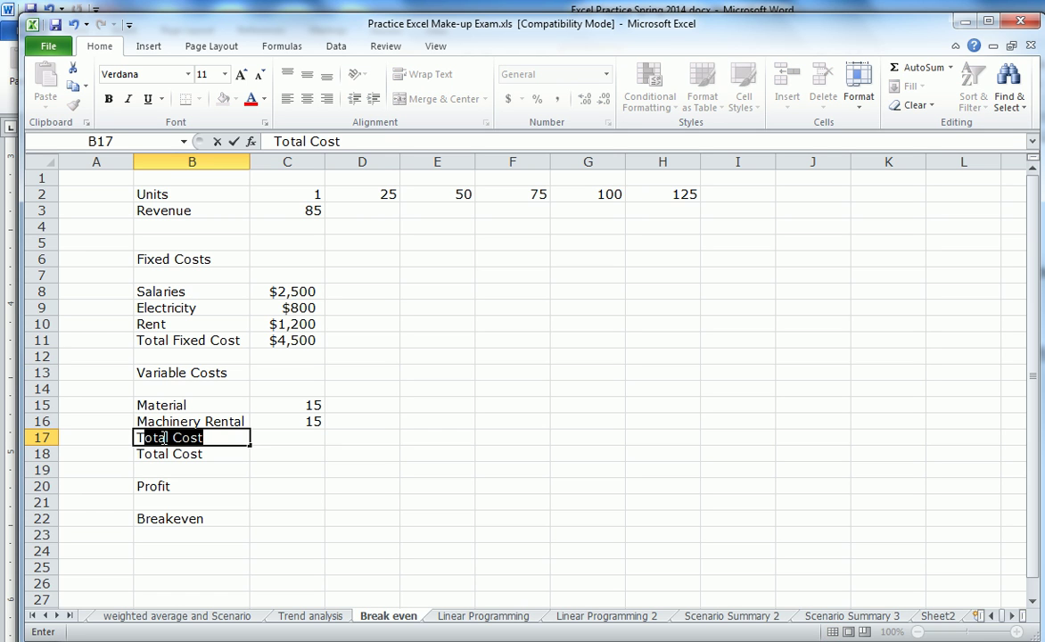
text(Variable)
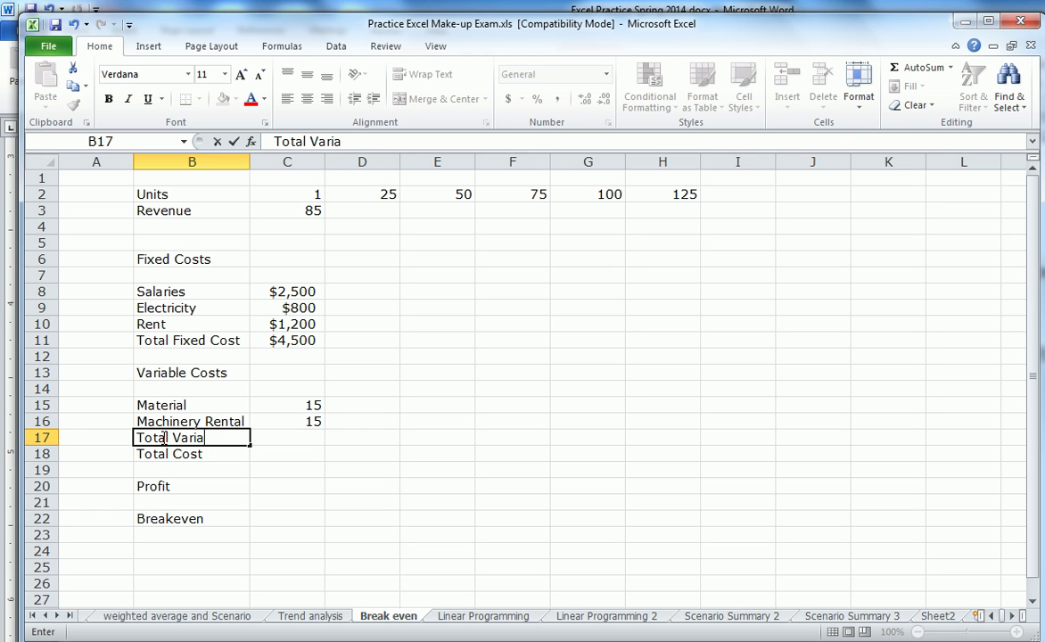
click(285, 437)
click(912, 71)
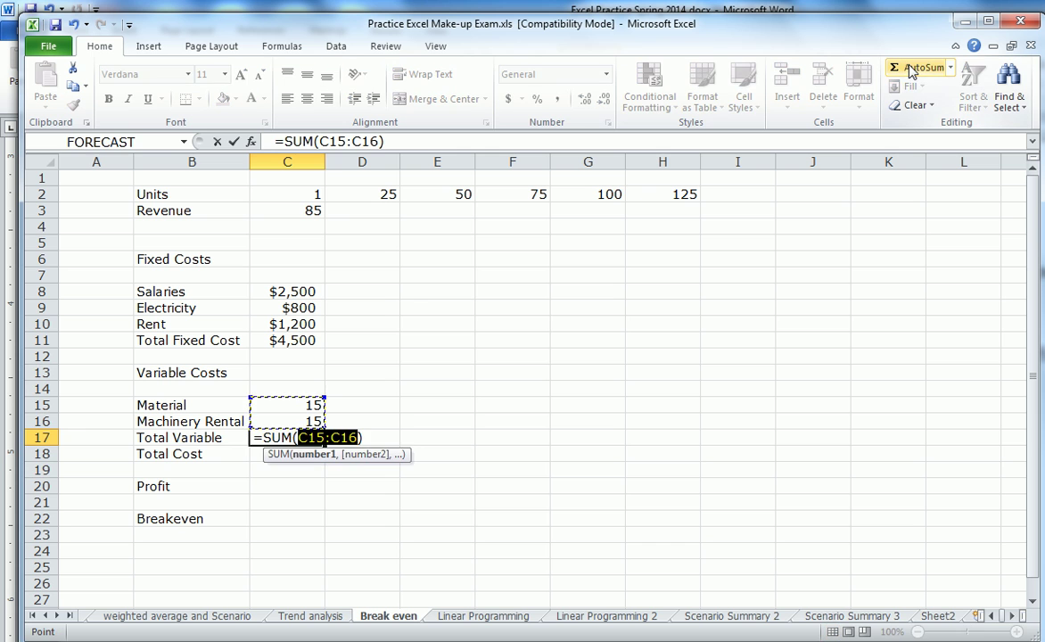
key(Return)
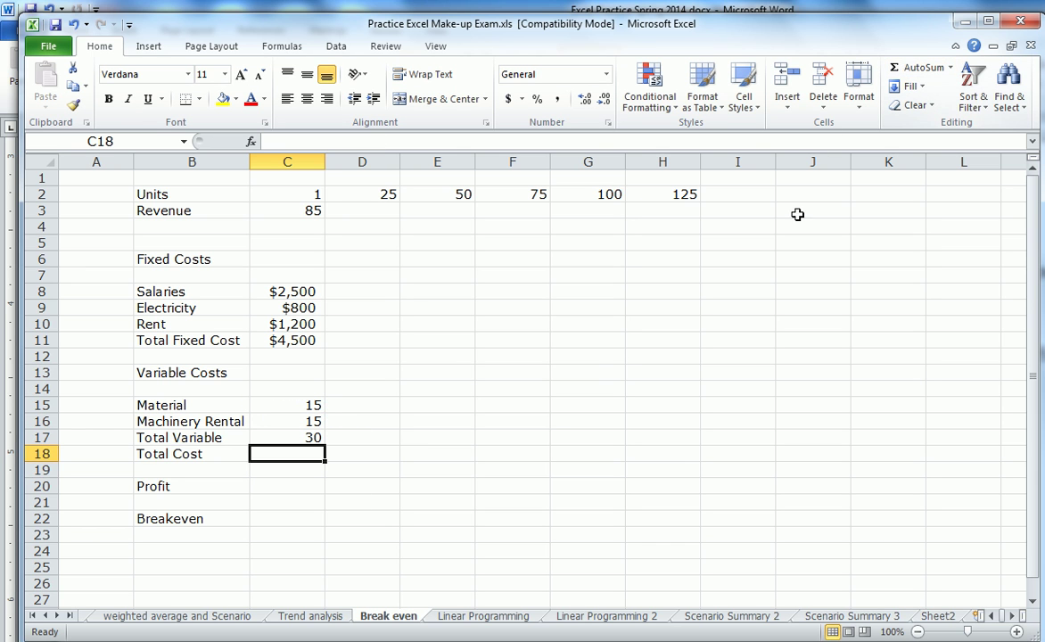
Calculate Total Cost in C18 by adding total fixed cost C11 and total variable cost C17
text(=)
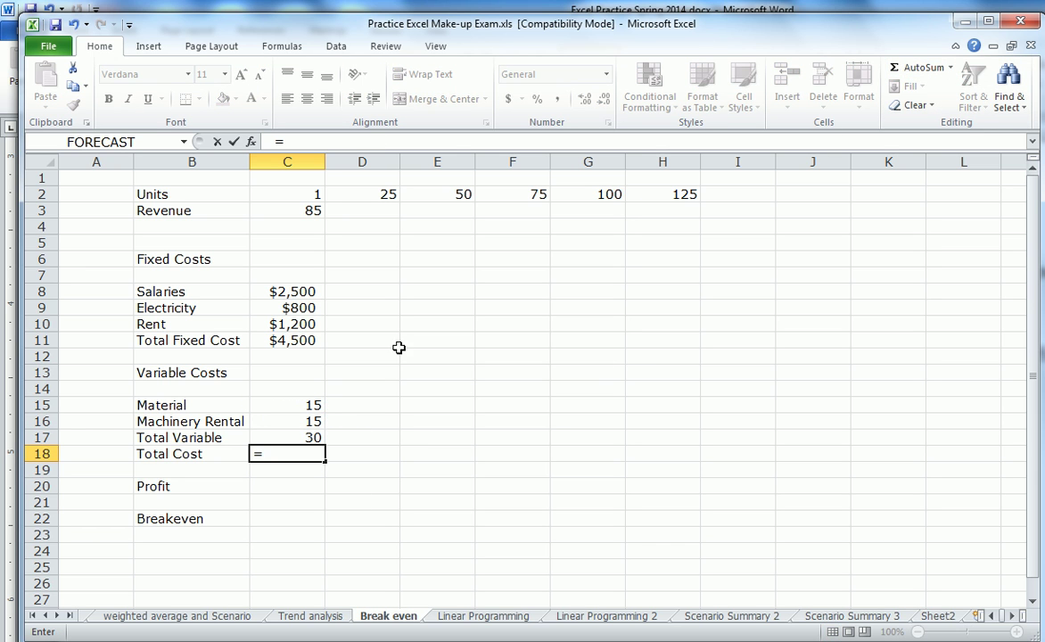
click(306, 343)
text(+)
click(316, 437)
key(Return)
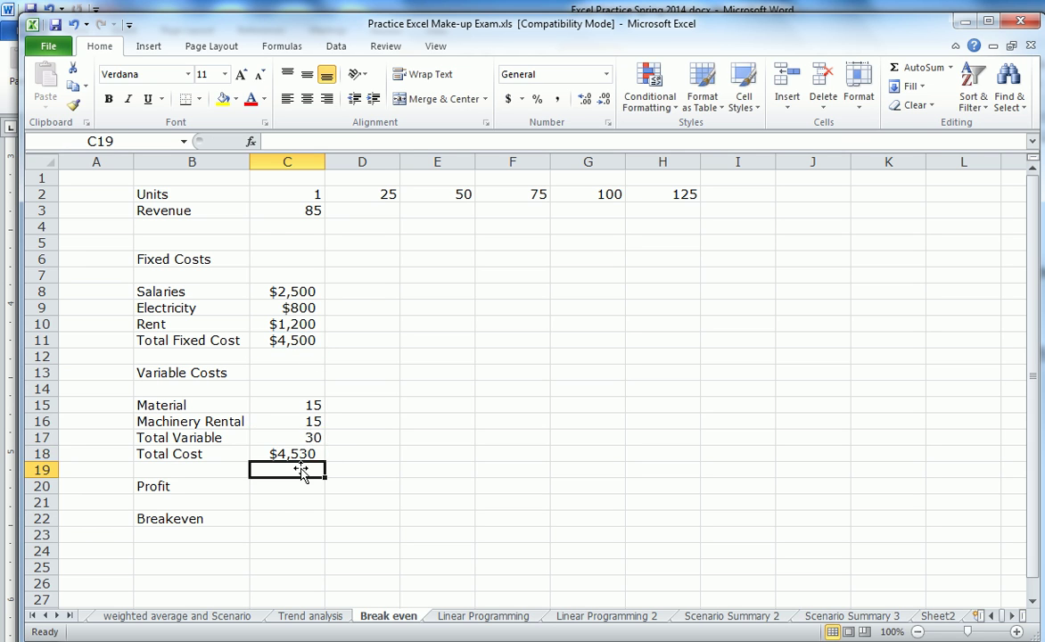
Calculate Profit in C20 as revenue minus total cost with the formula =C3-C18
click(273, 490)
text(=)
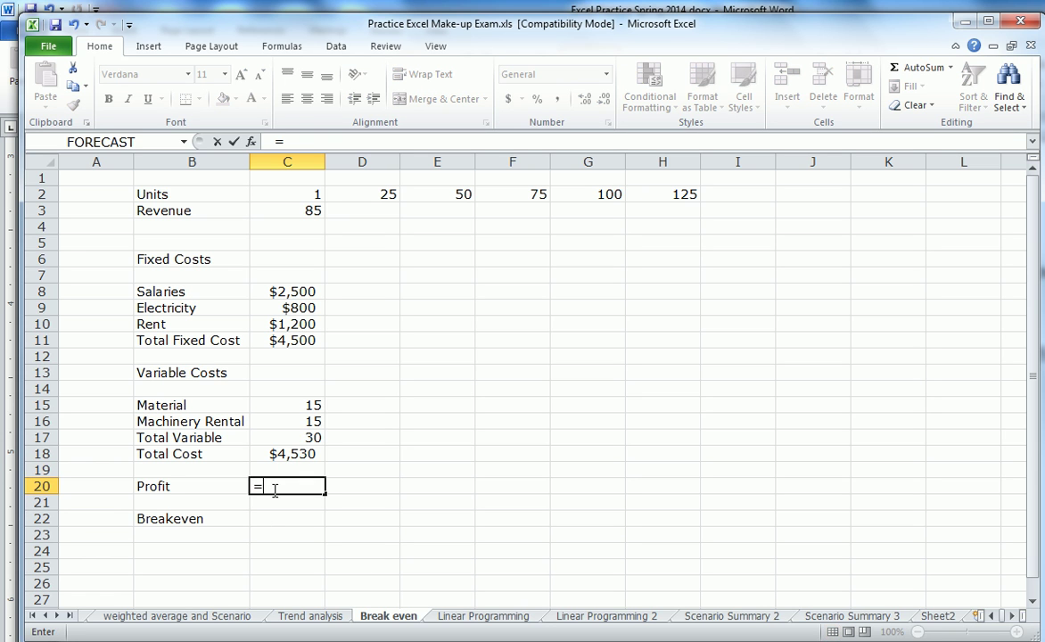
click(309, 209)
text(-)
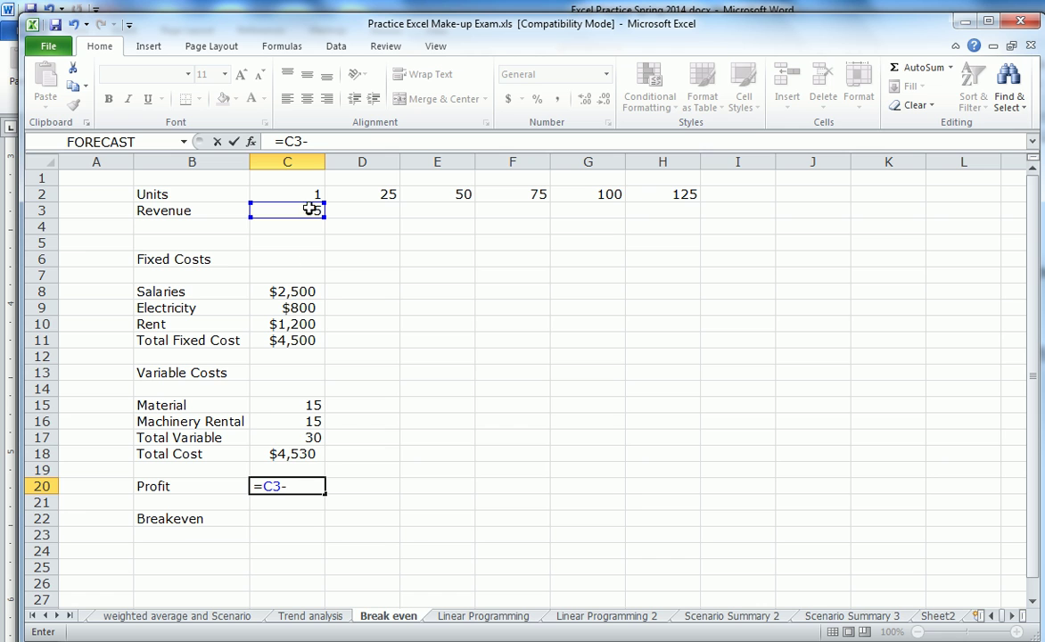
click(278, 455)
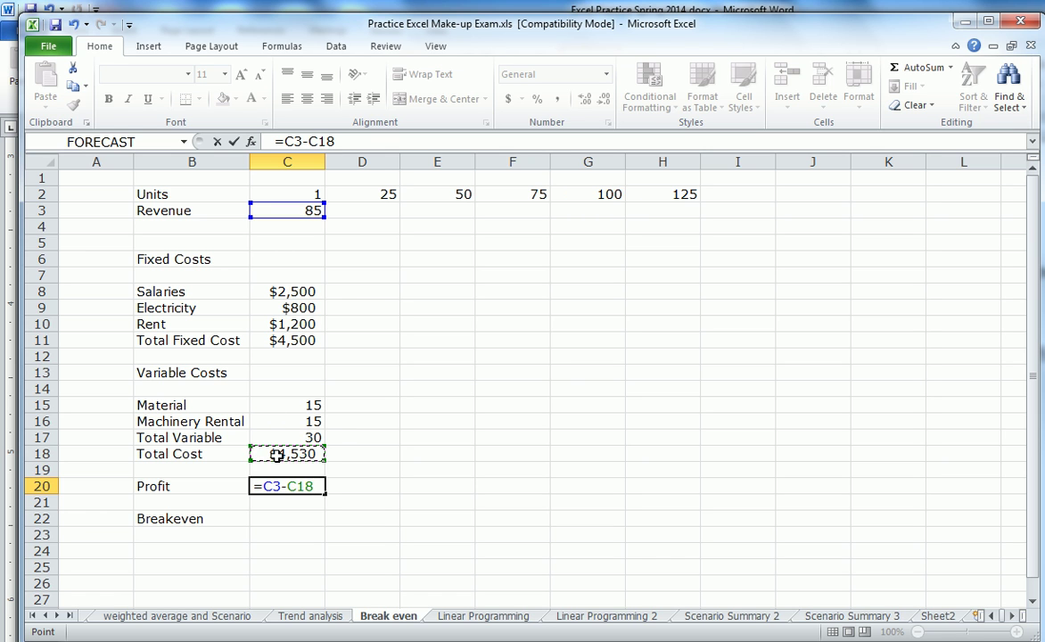
key(Return)
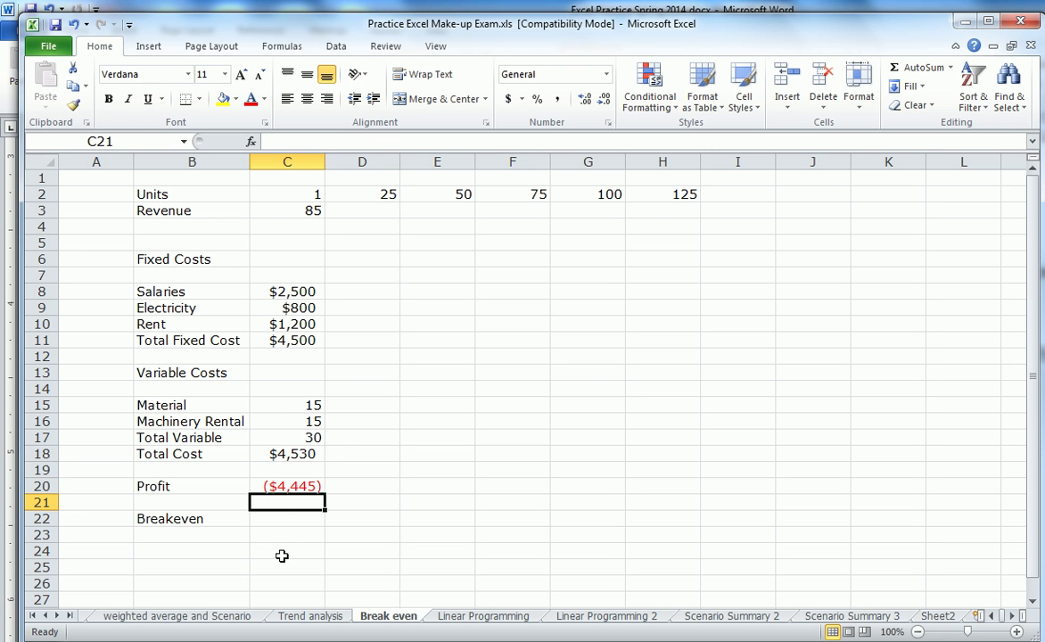
Calculate the Breakeven quantity in C22 with the formula =C11/(C3-C17)
click(285, 518)
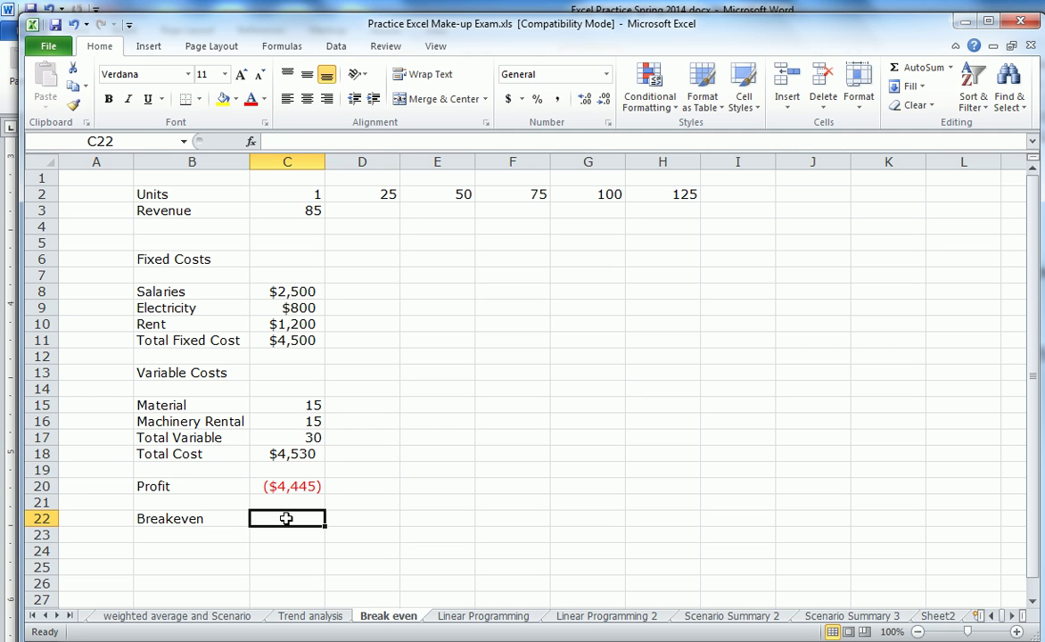
text(=)
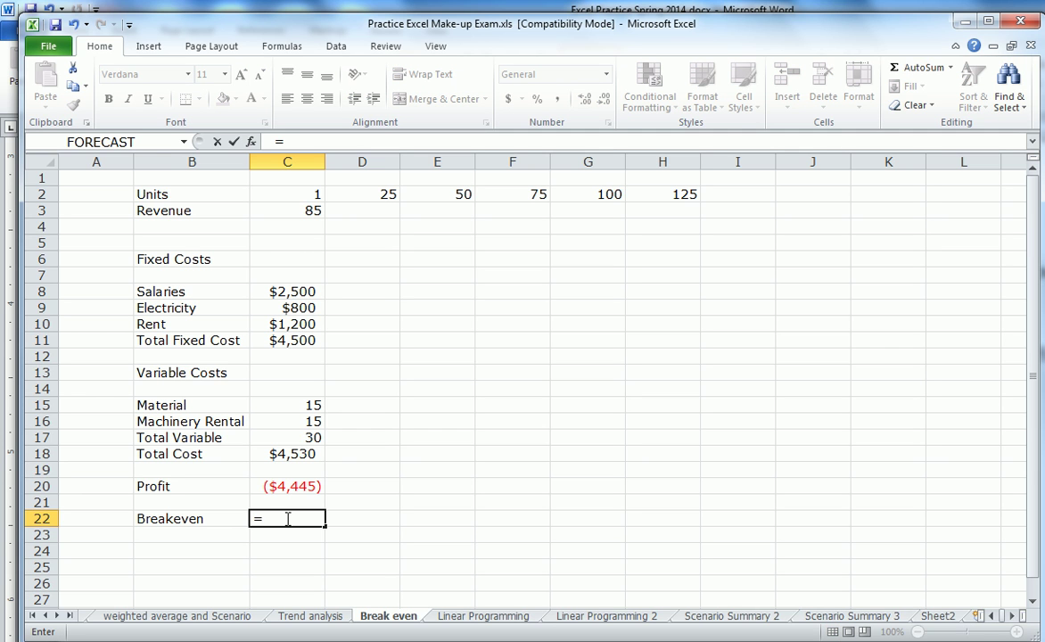
click(304, 341)
text(/)
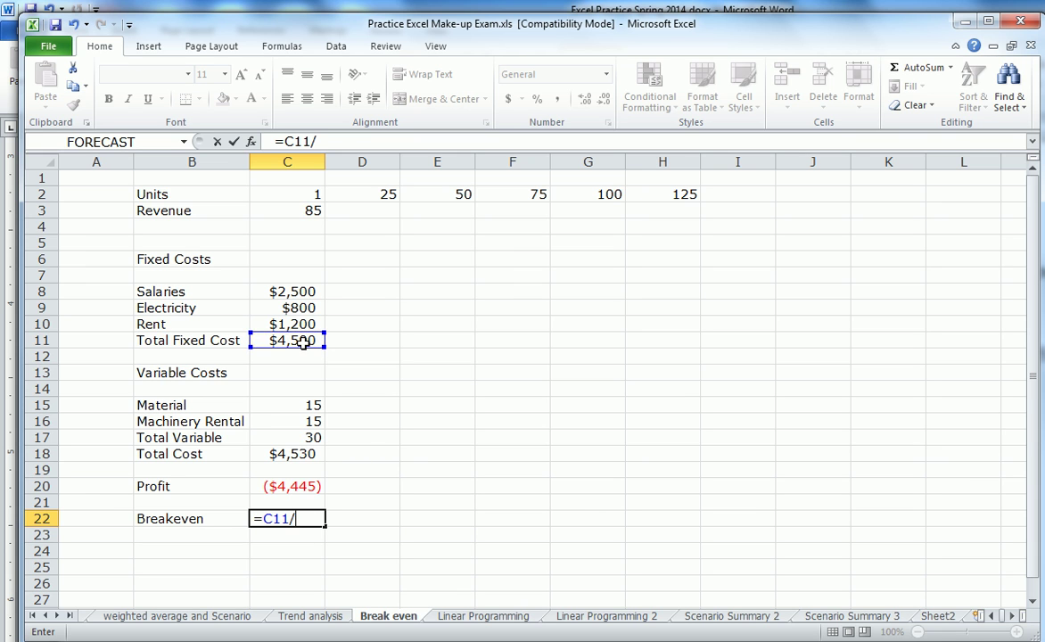
text(()
click(314, 211)
text(-)
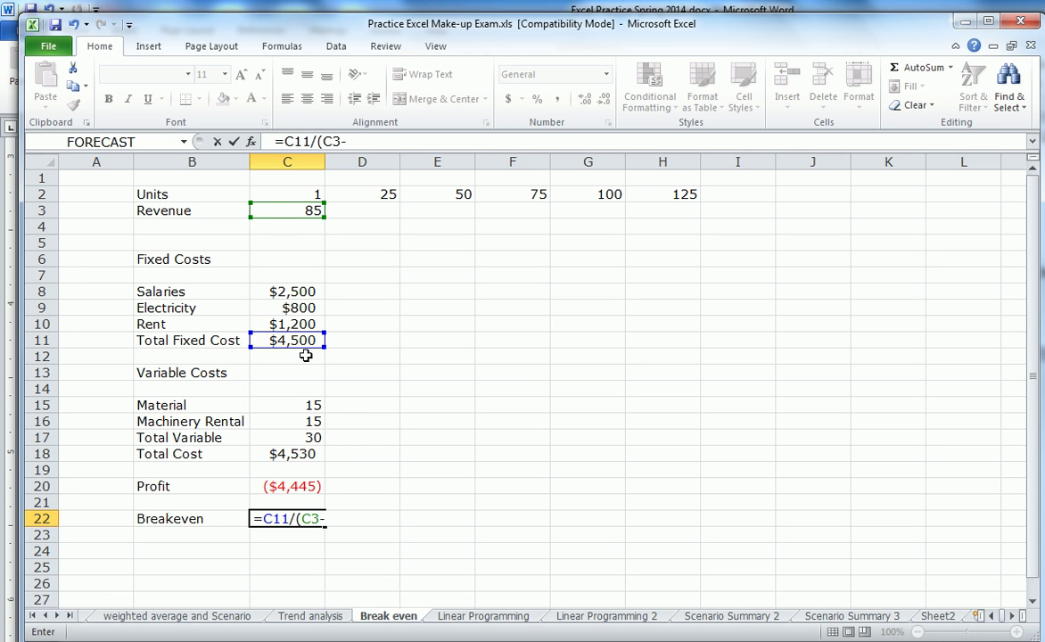
click(307, 438)
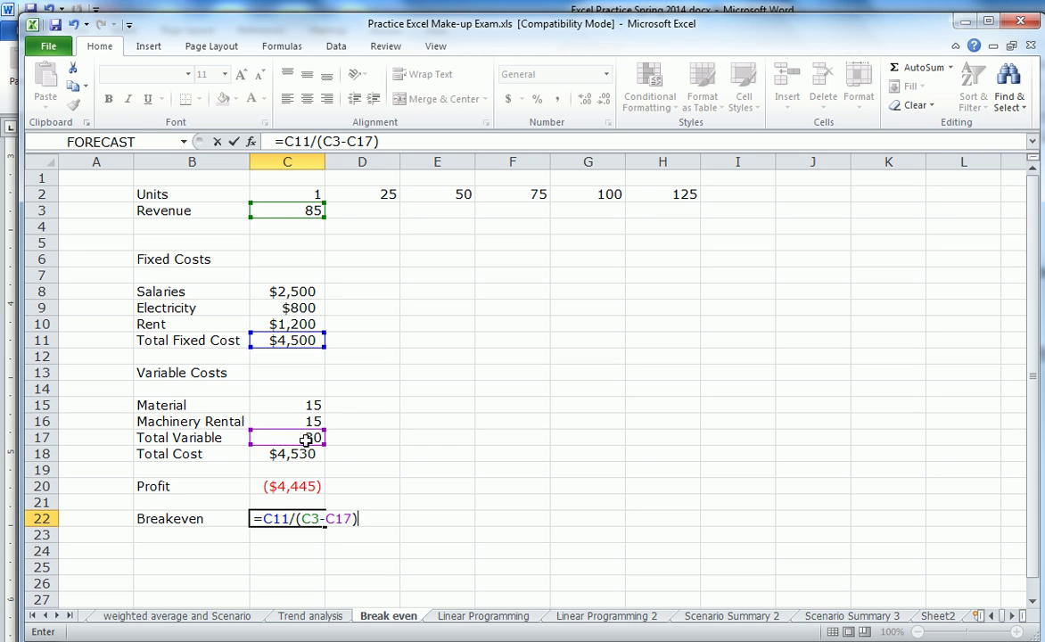
key(Return)
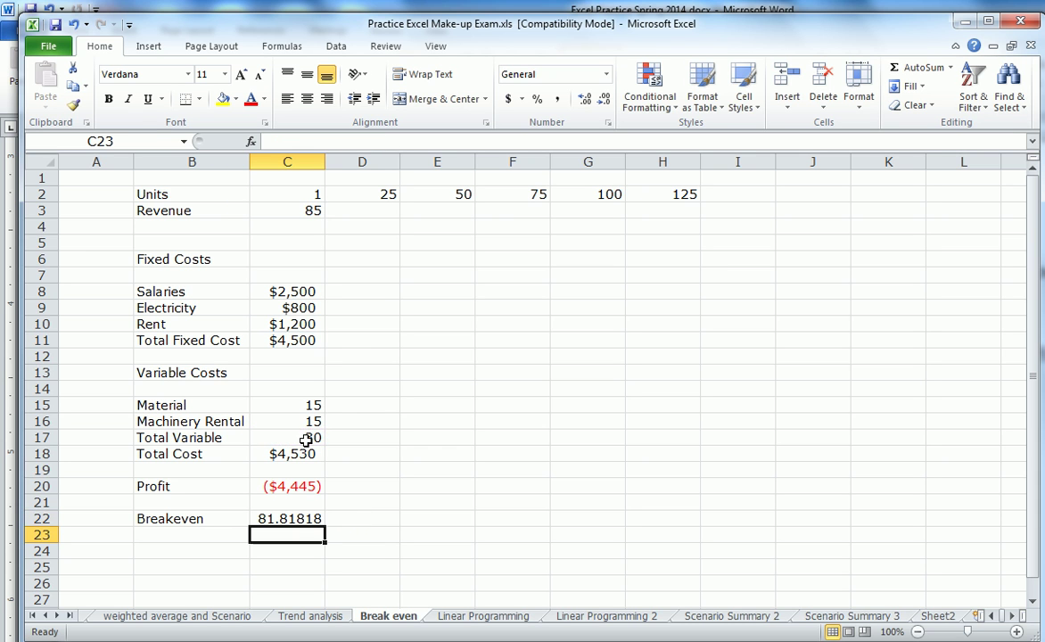
Reduce the Breakeven value in C22 to zero decimal places
click(296, 518)
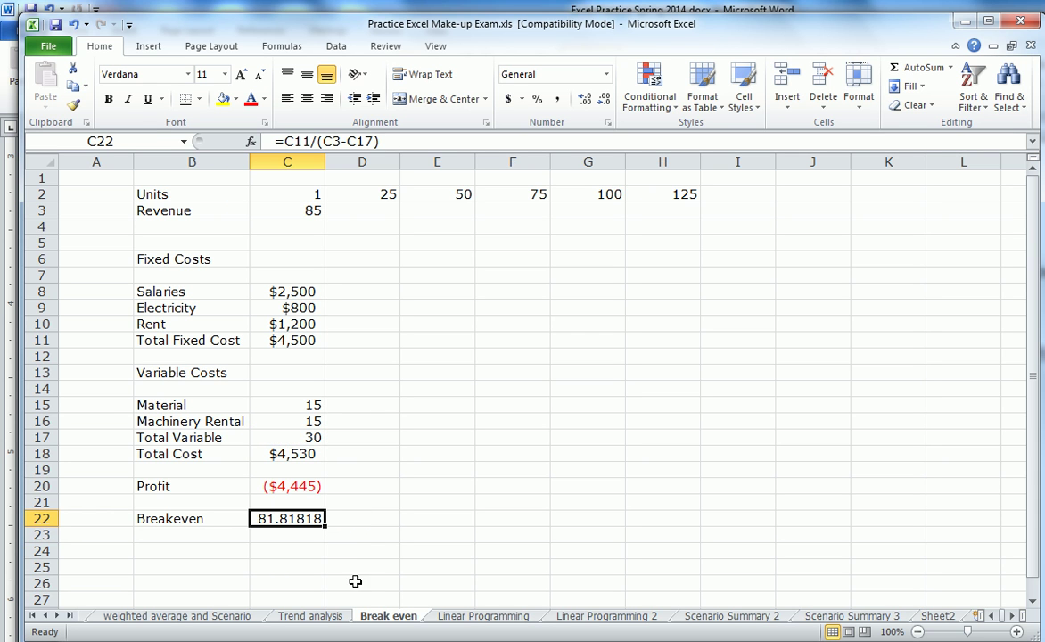
click(605, 100)
click(605, 100)
click(605, 100)
click(605, 100)
click(605, 100)
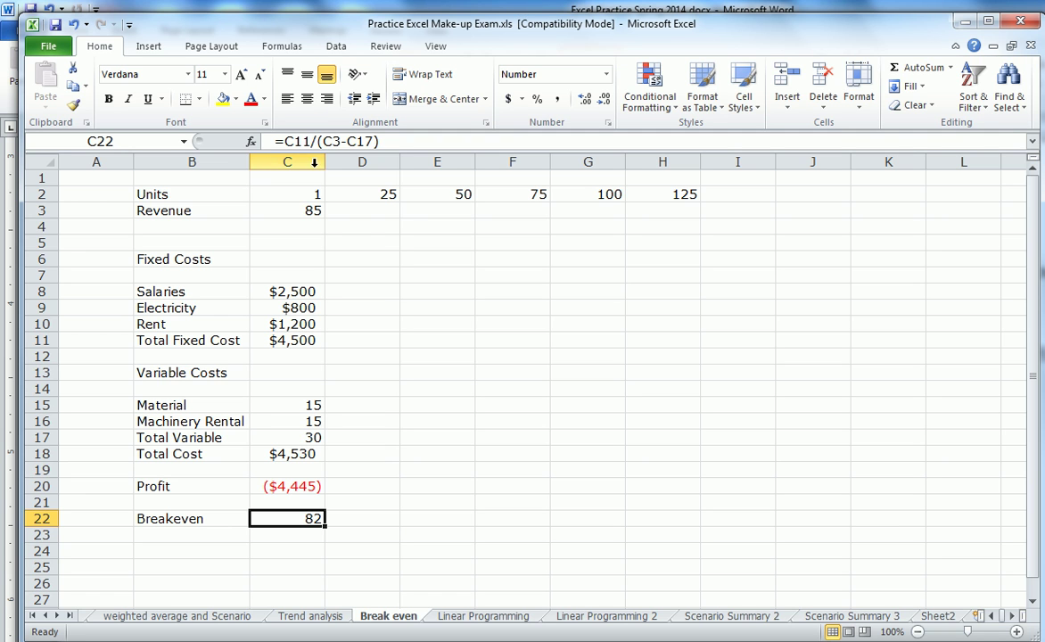
Calculate Revenue in D3 with the formula =$C$3*D$2 and fill it across to H3
click(382, 217)
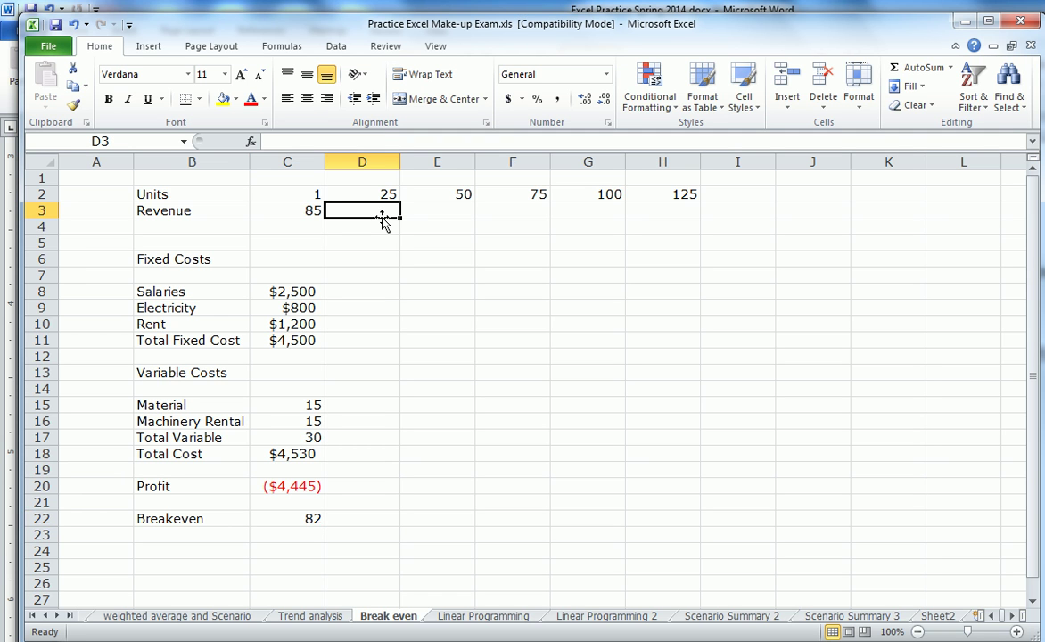
text(=)
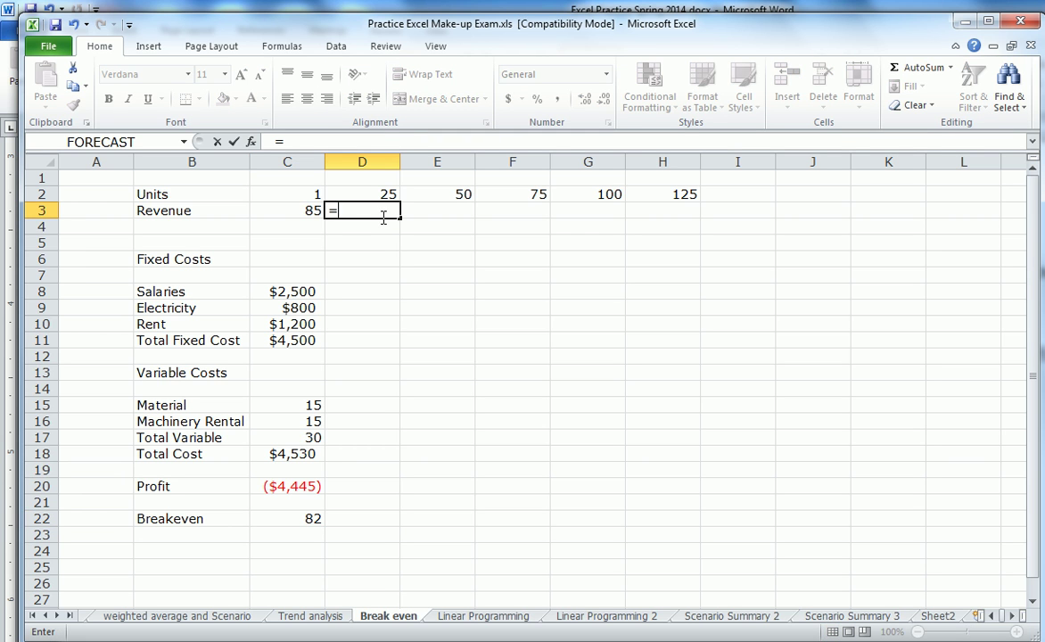
click(313, 210)
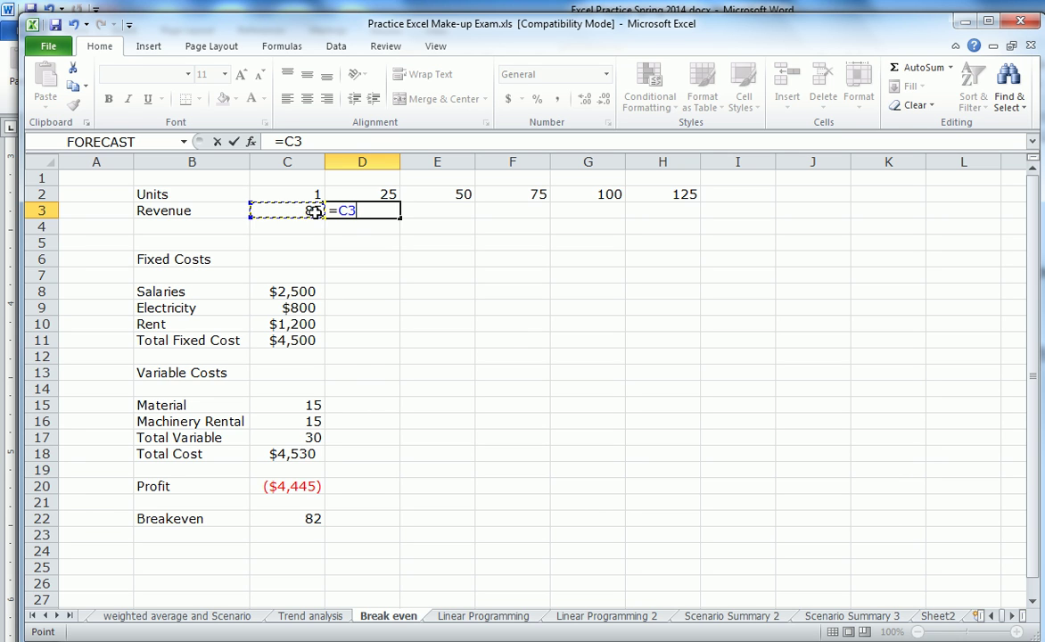
key(F4)
text(*)
click(381, 194)
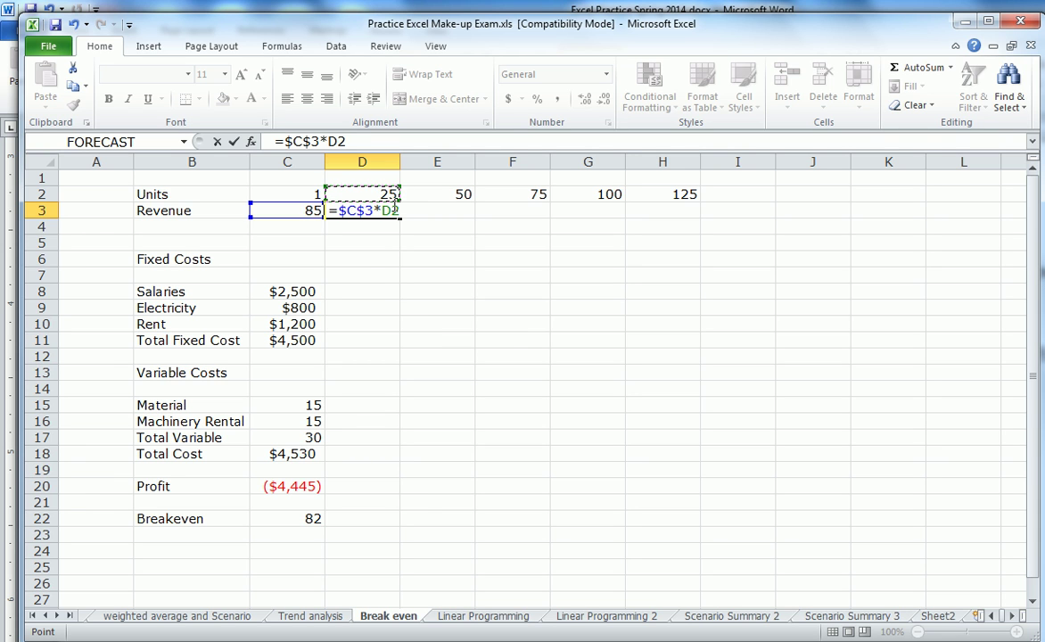
click(331, 141)
text($)
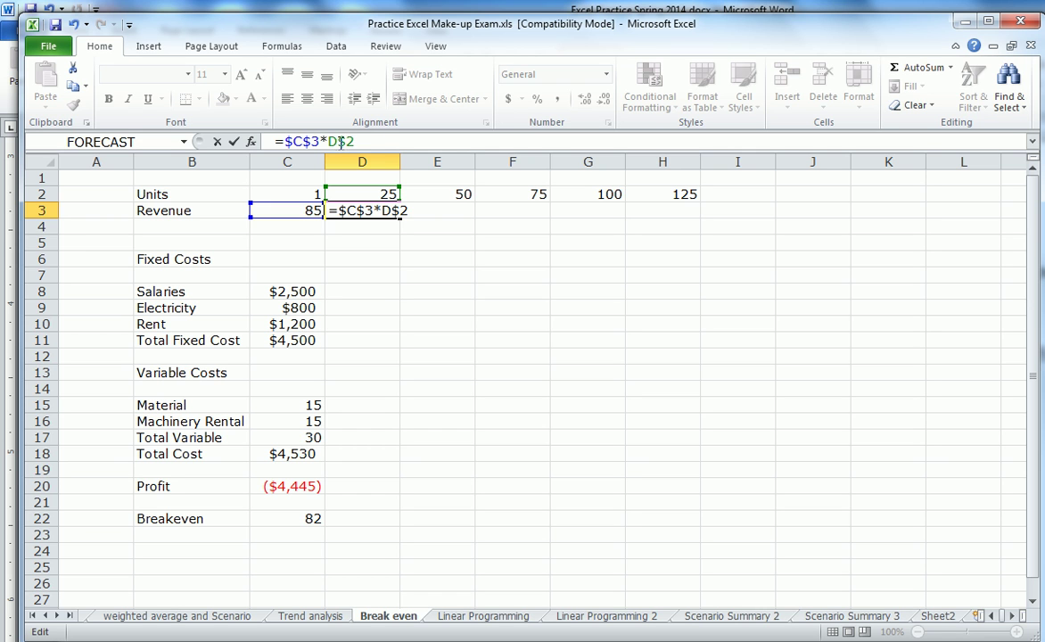
key(Return)
click(390, 206)
drag(400, 219, 670, 222)
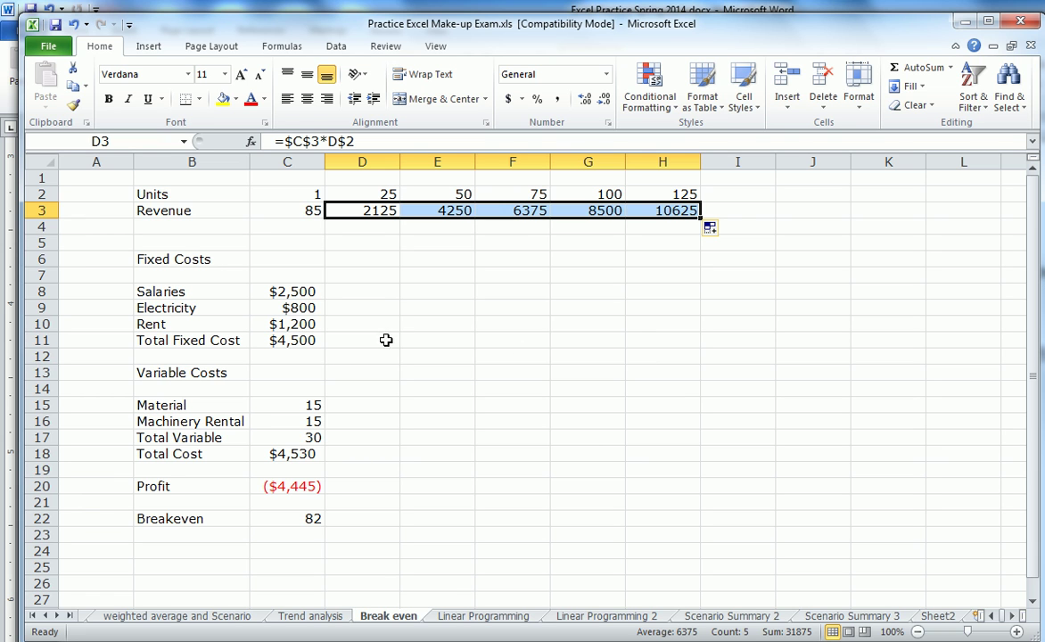
Set Total Fixed Cost in D11 to the absolute reference =$C$11 and fill it across to H11
click(382, 337)
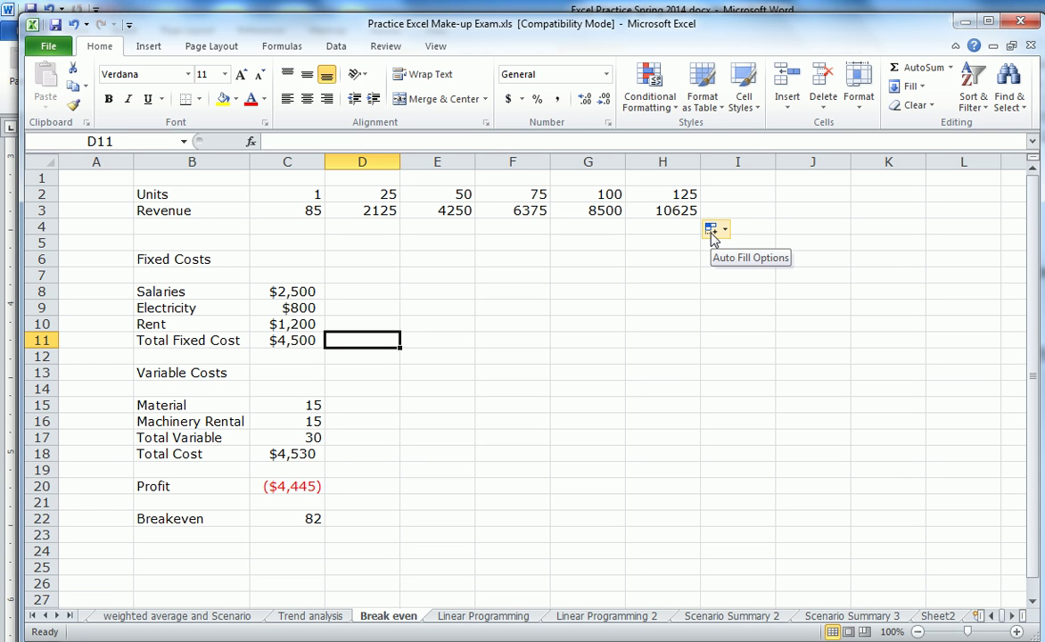
text(=)
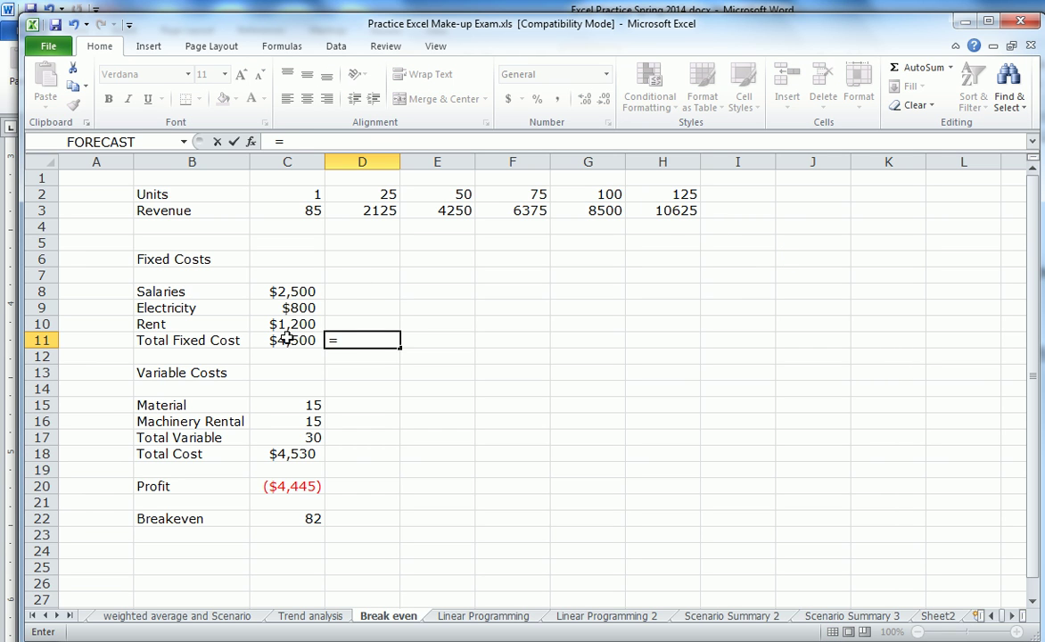
click(283, 340)
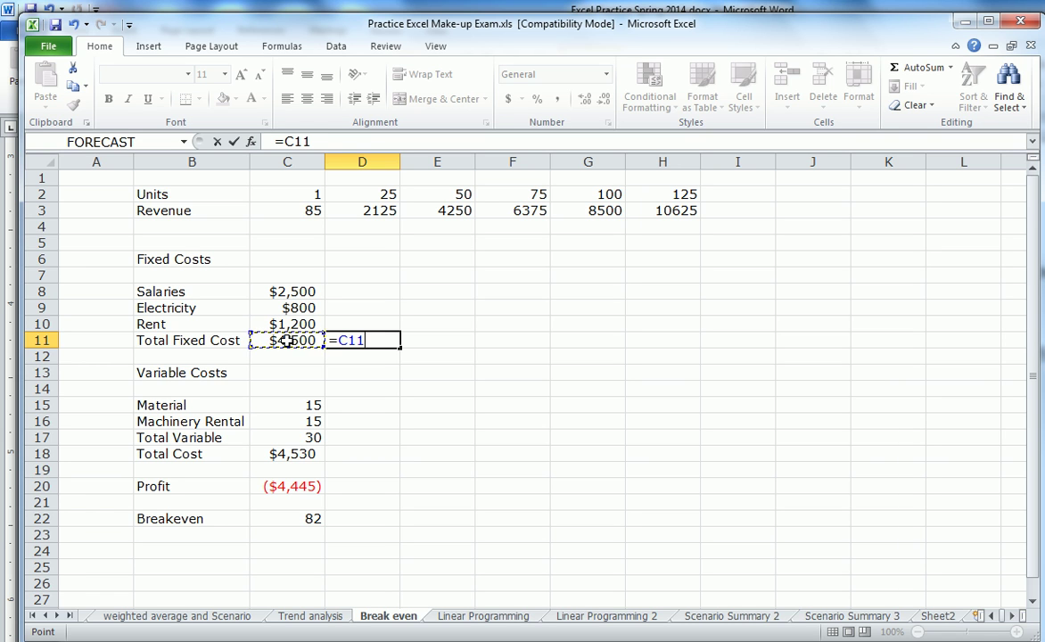
key(F4)
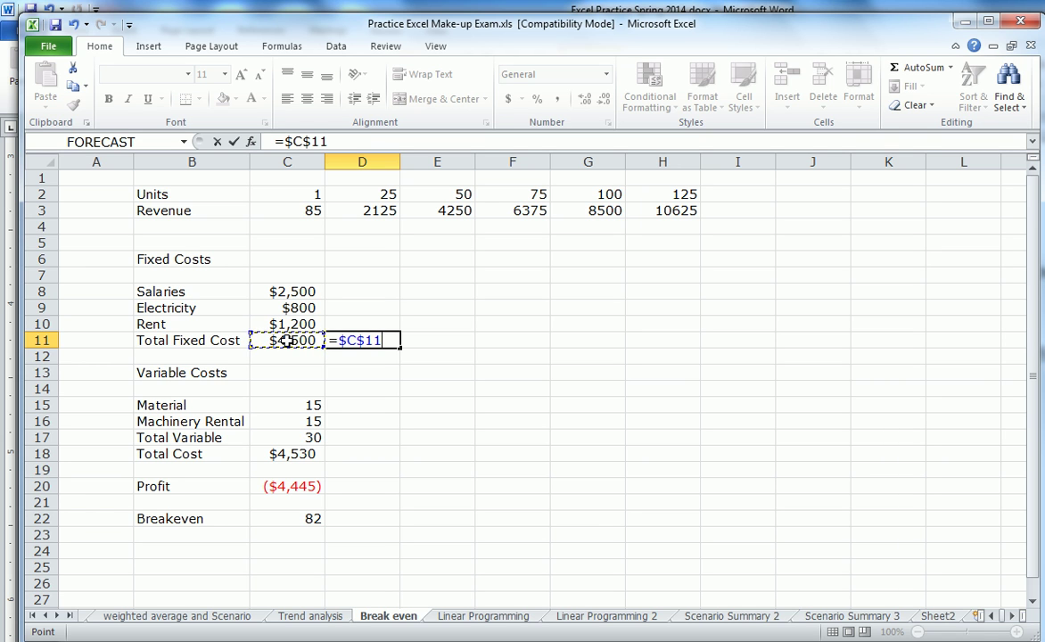
key(Return)
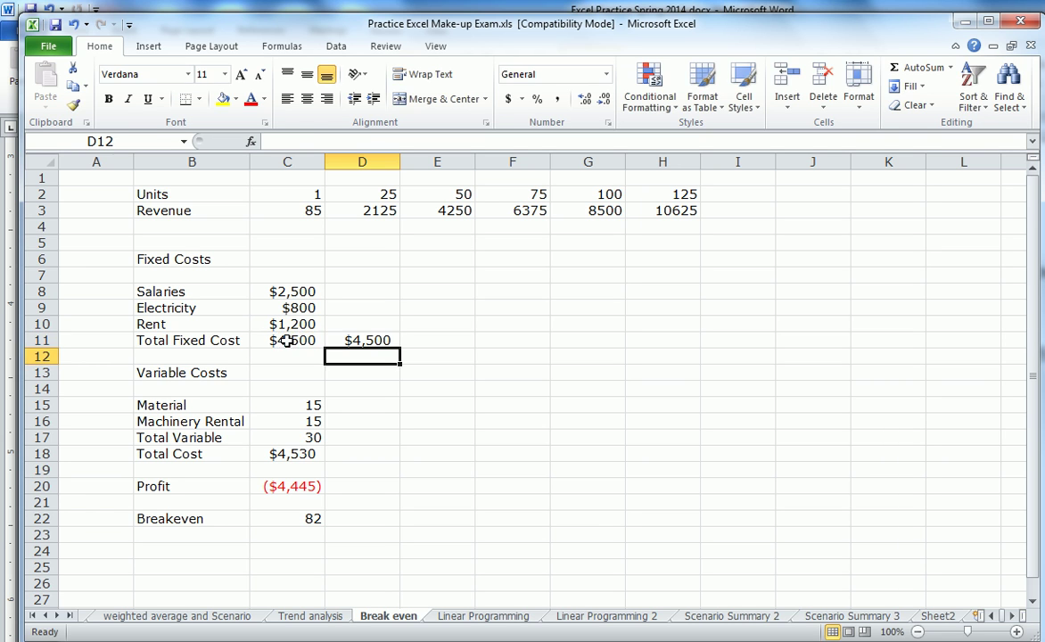
click(358, 340)
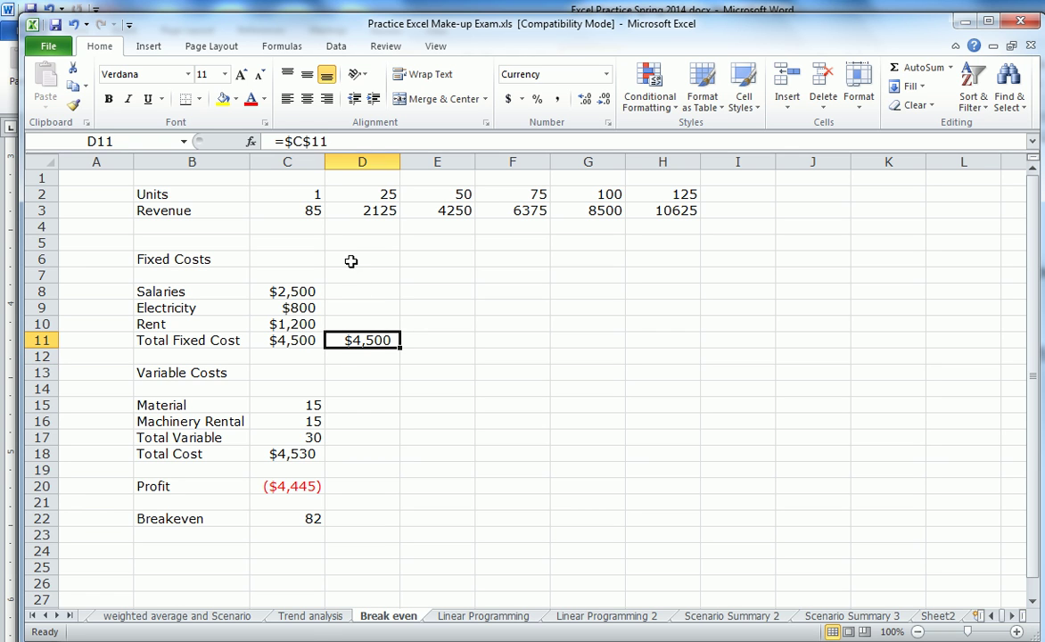
drag(401, 347, 681, 355)
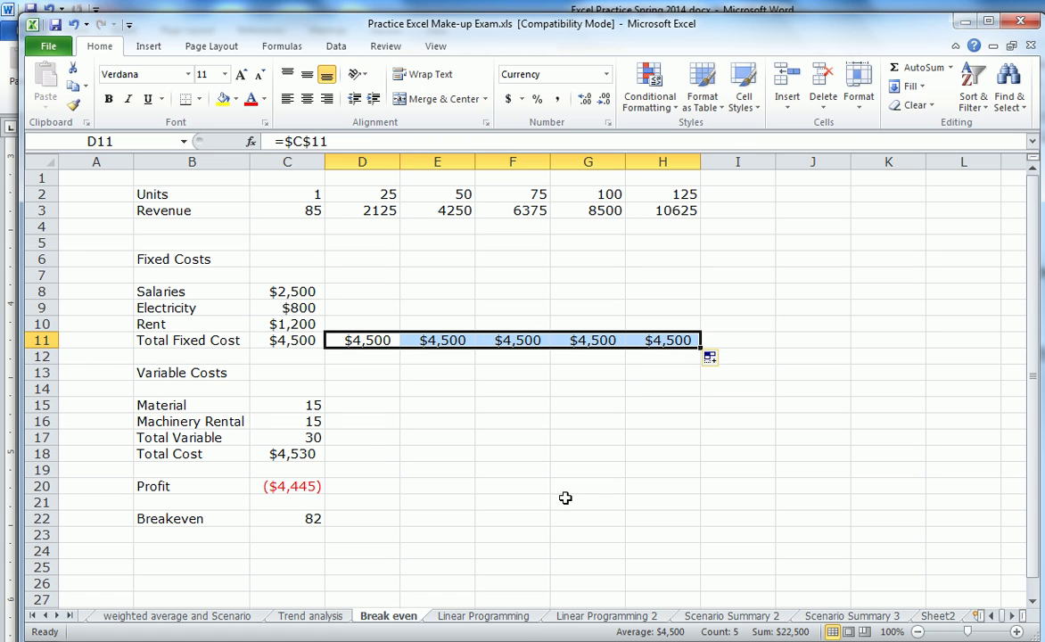
Calculate Total Variable cost in D17 with the formula =$C$17*D$2 and fill it across to H17
click(348, 438)
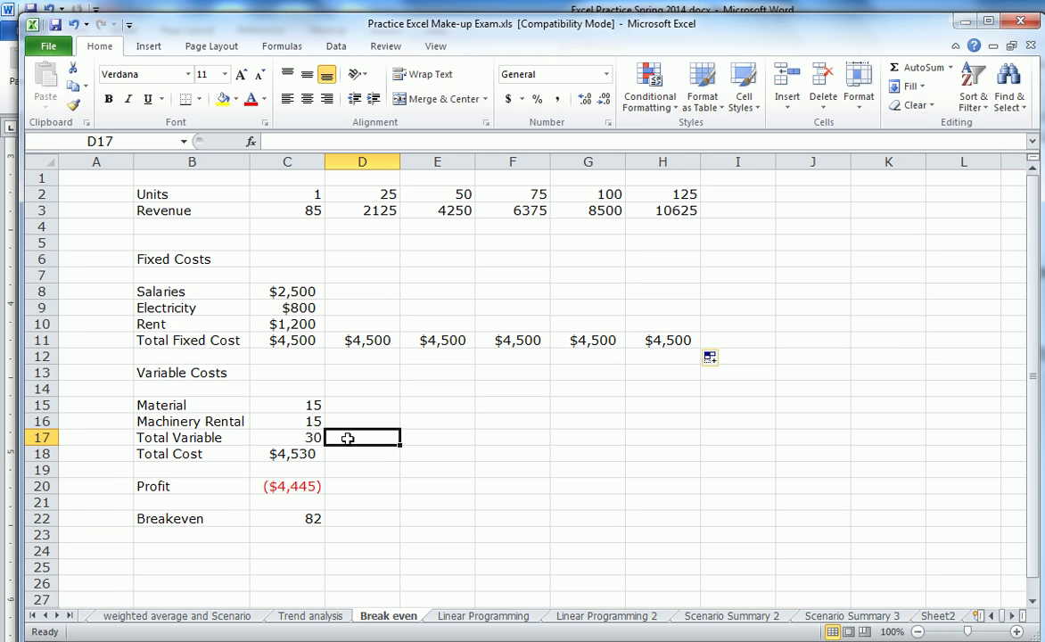
text(=)
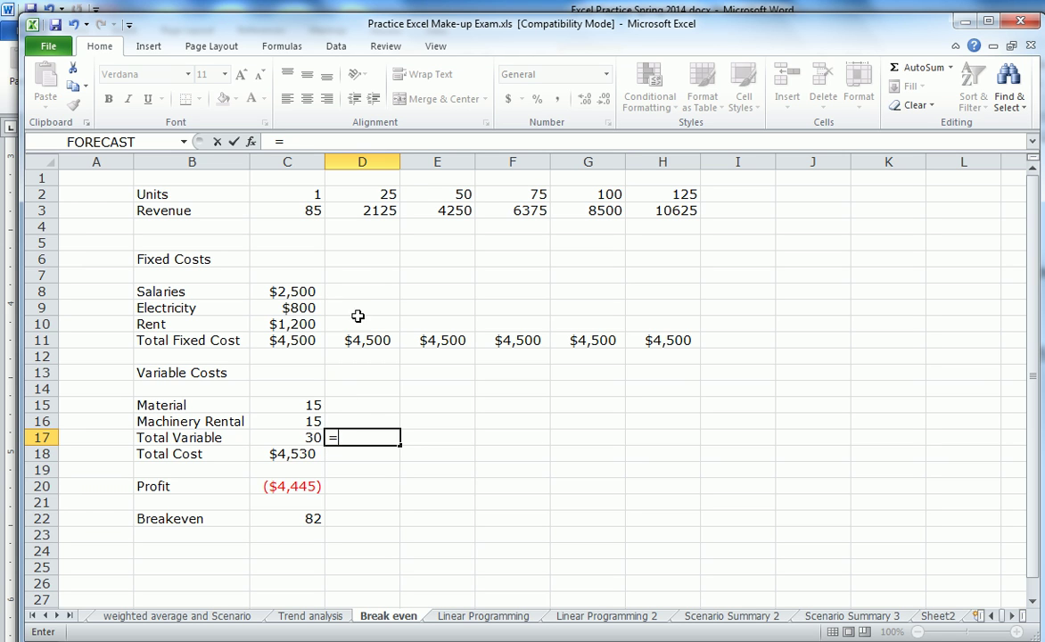
click(306, 438)
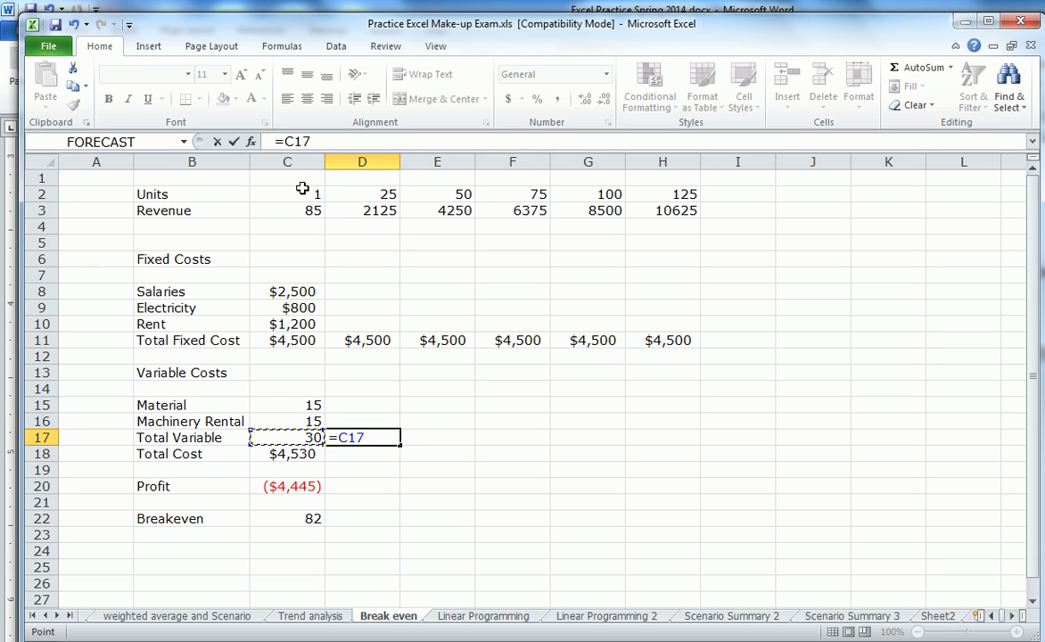
click(314, 141)
key(F4)
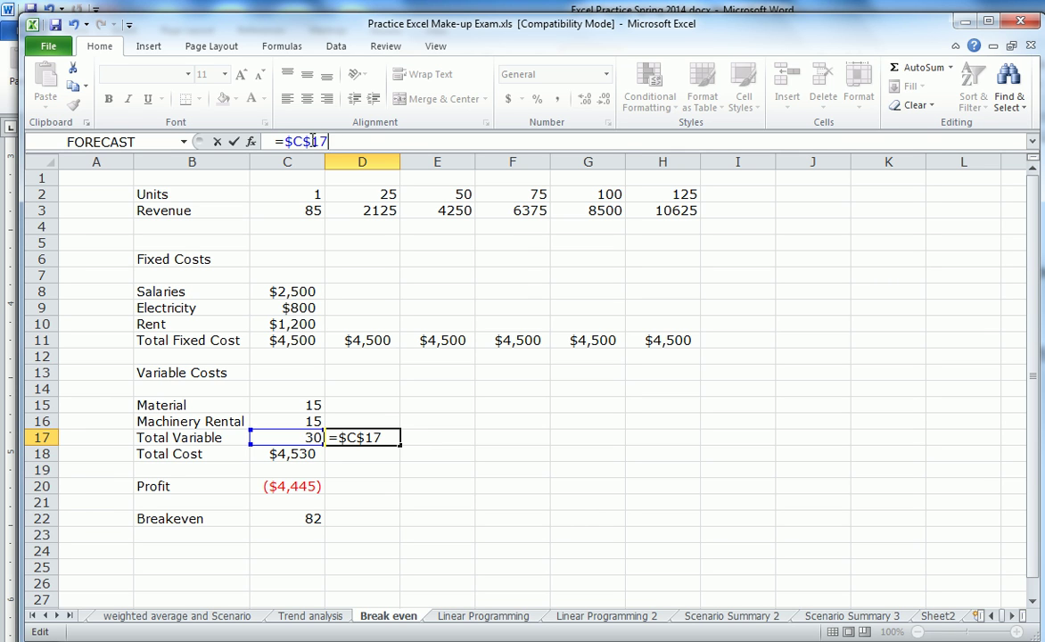
text(*)
click(379, 197)
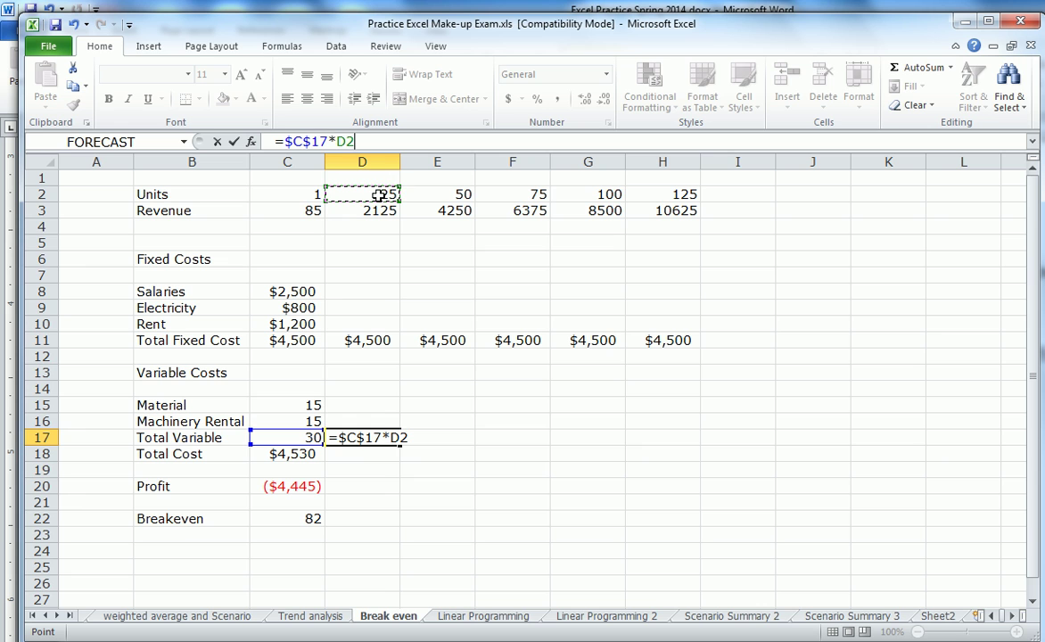
click(347, 143)
text($)
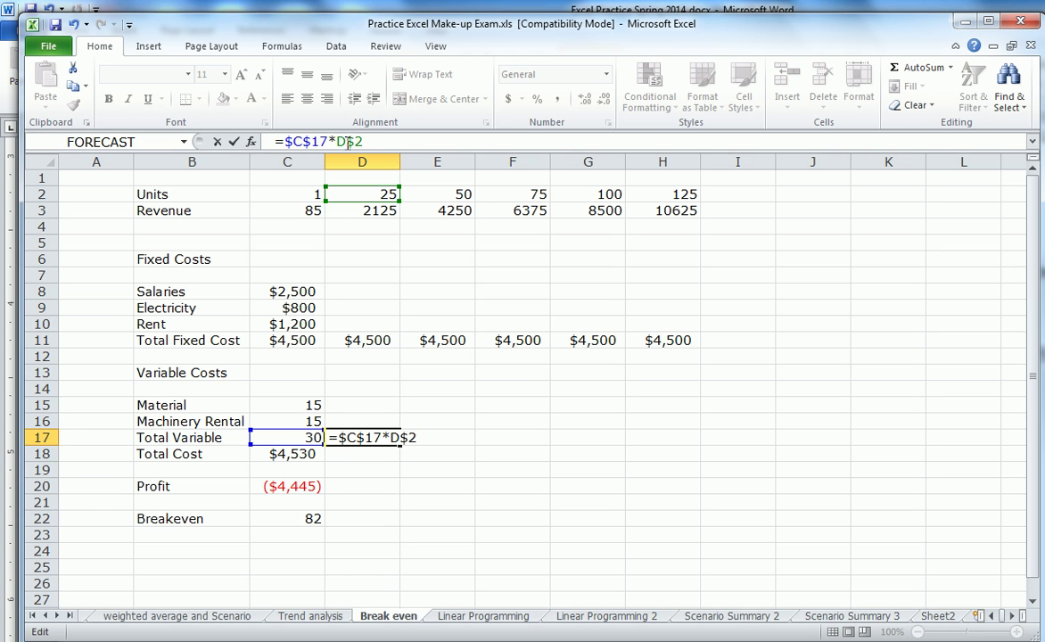
key(Return)
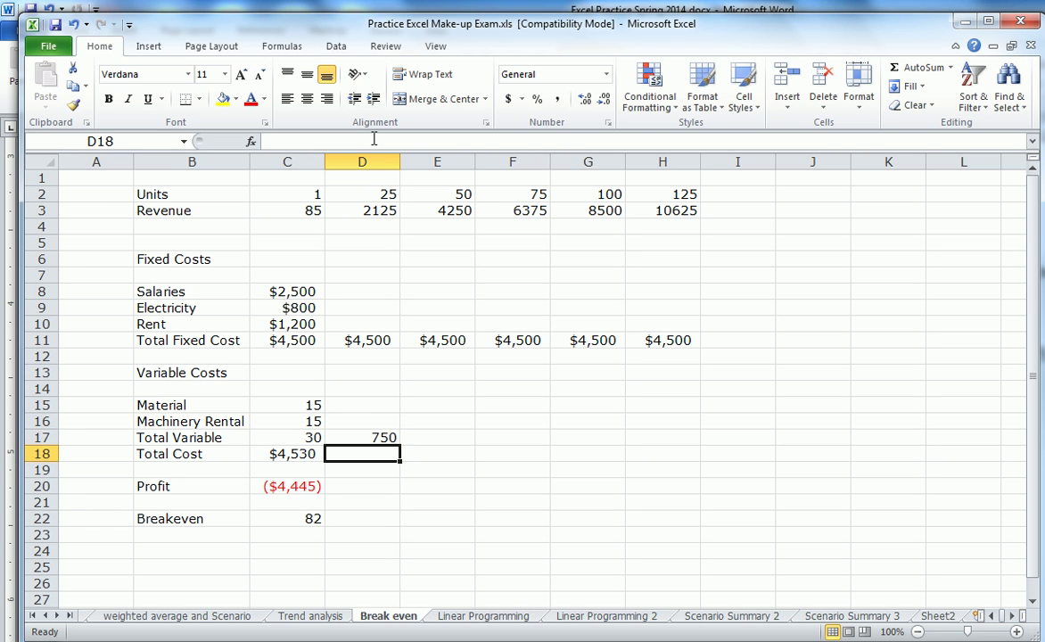
click(371, 433)
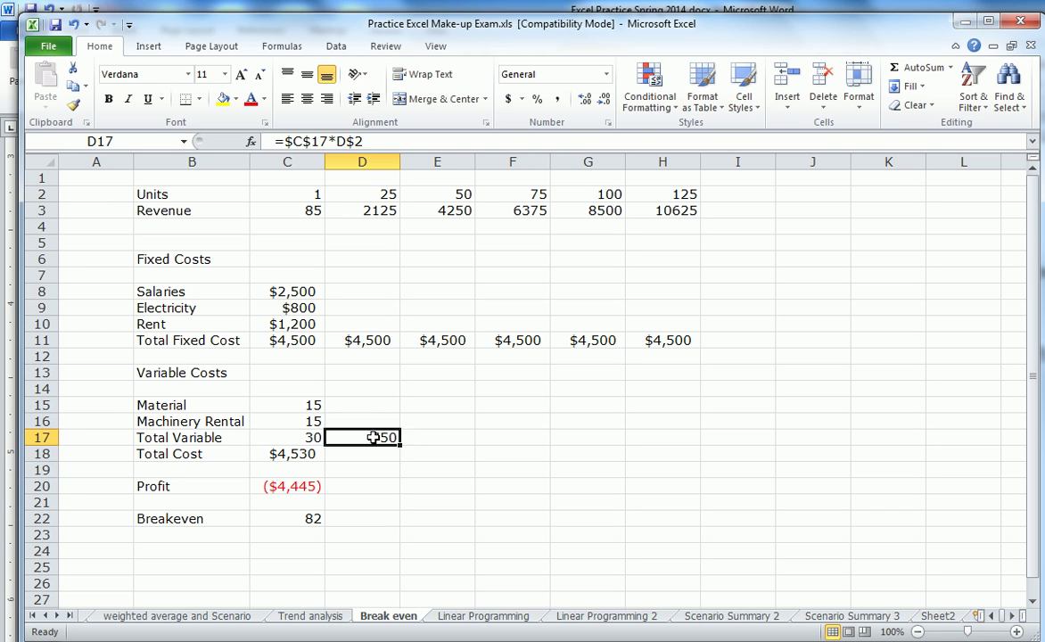
drag(401, 445, 700, 443)
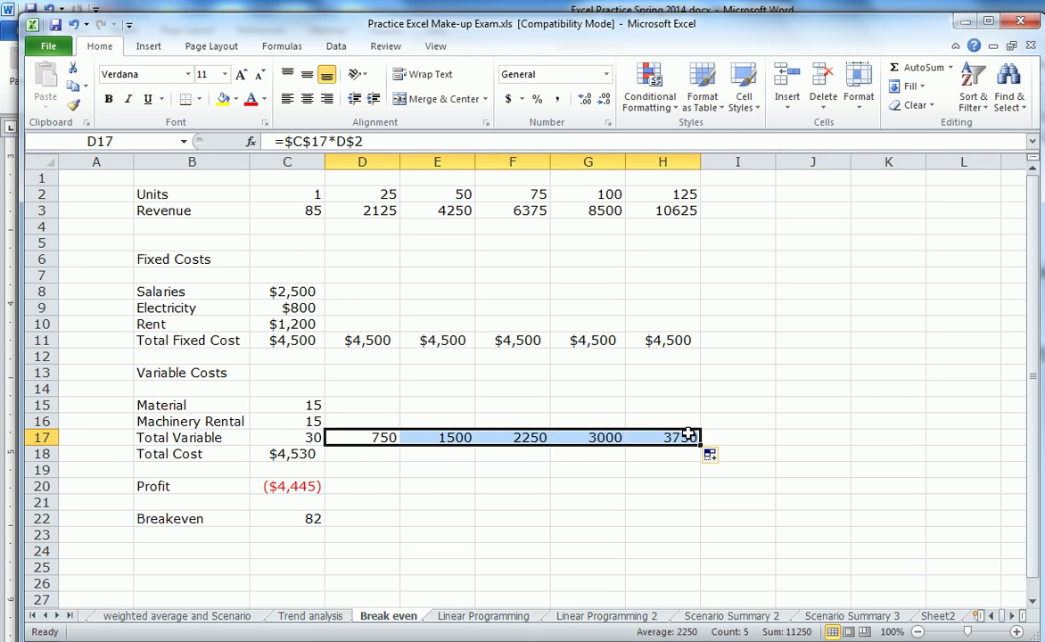
Calculate Total Cost in D18 with the formula =D17+D11 and fill it across to H18
click(367, 455)
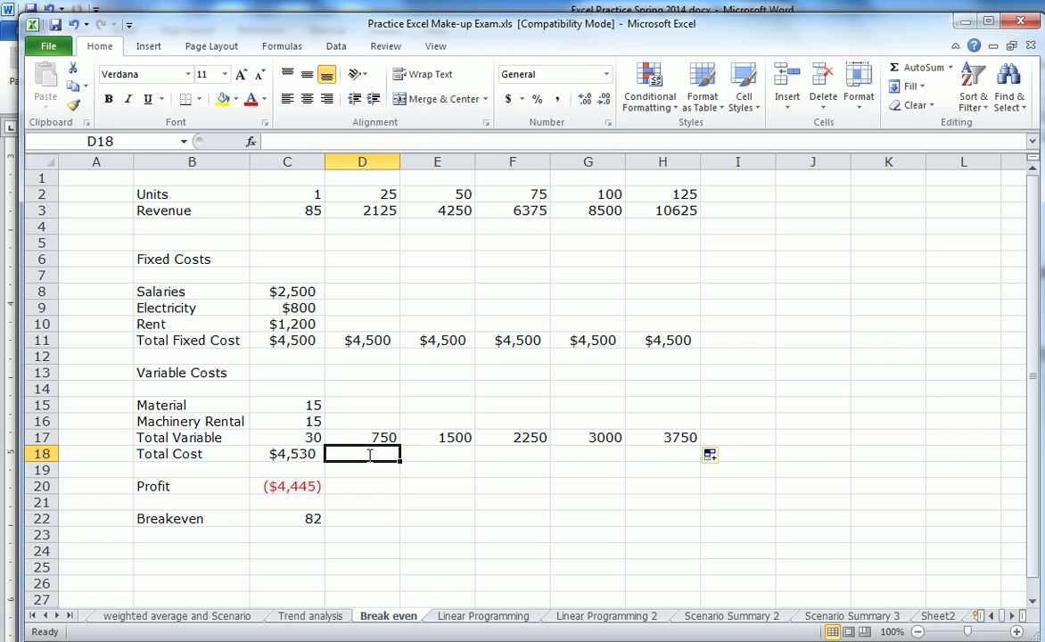
text(=)
click(379, 438)
text(+)
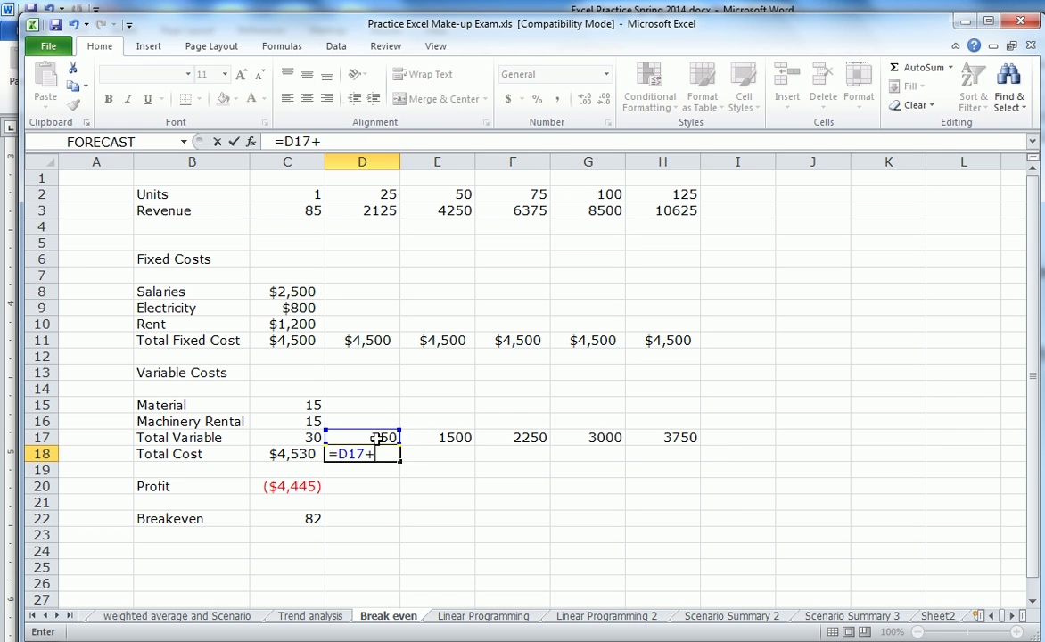
click(379, 341)
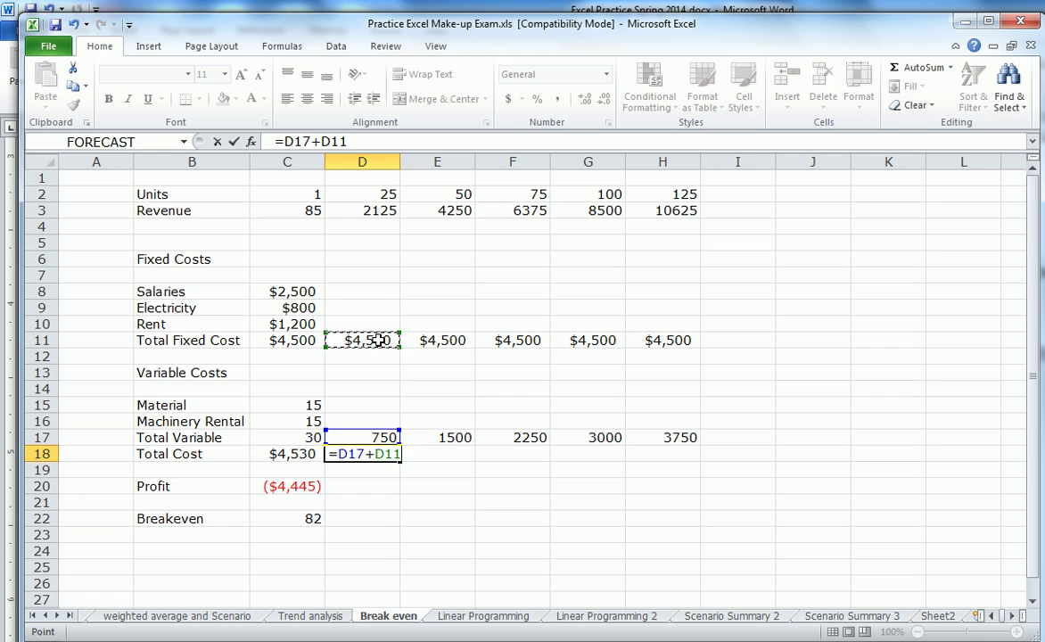
key(Return)
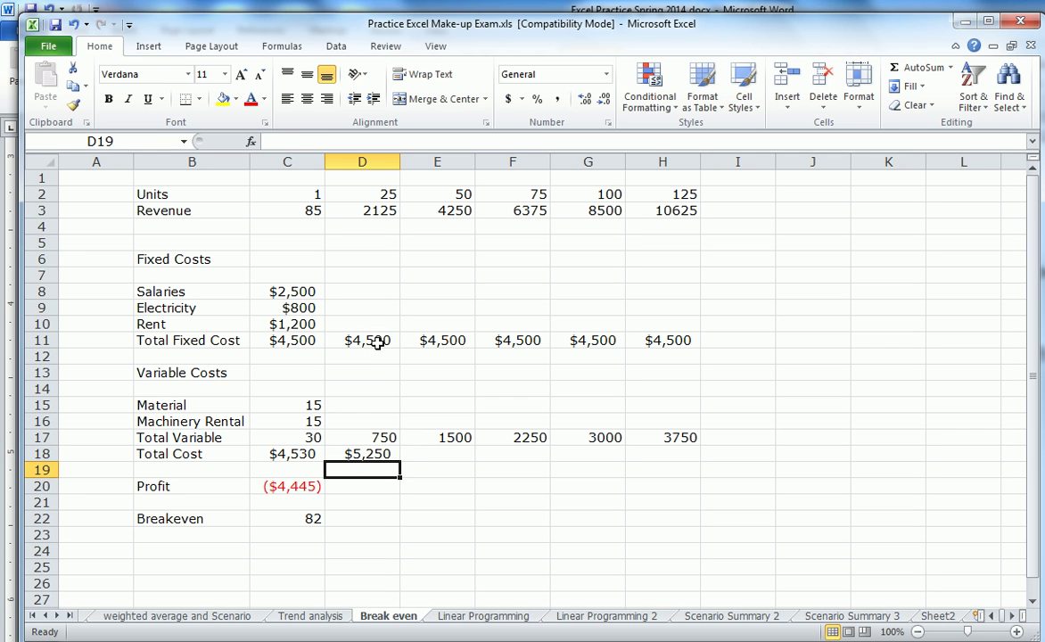
click(370, 454)
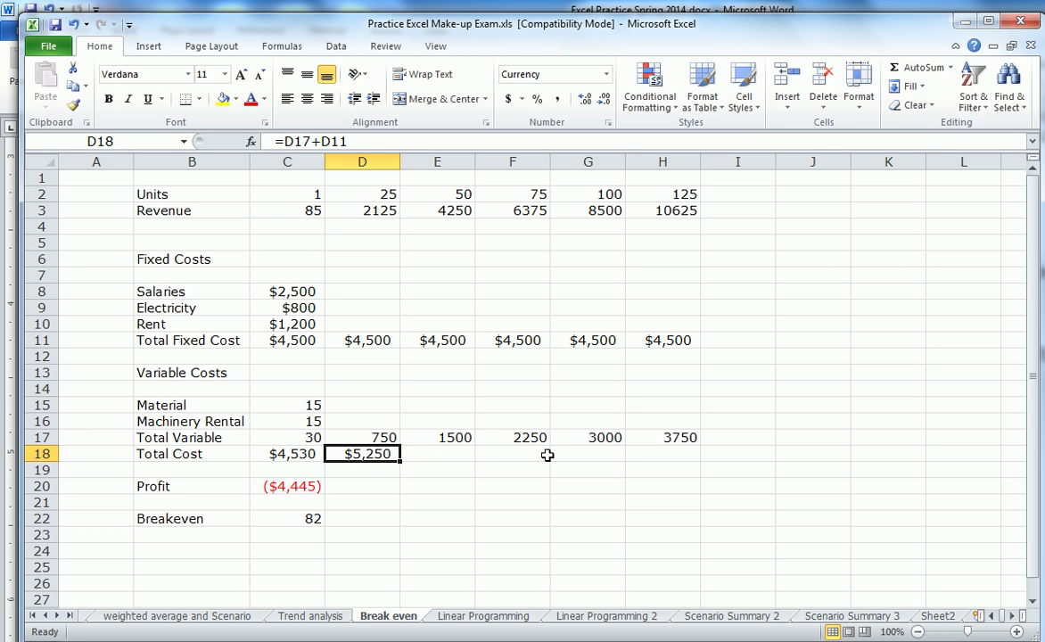
drag(402, 463, 685, 455)
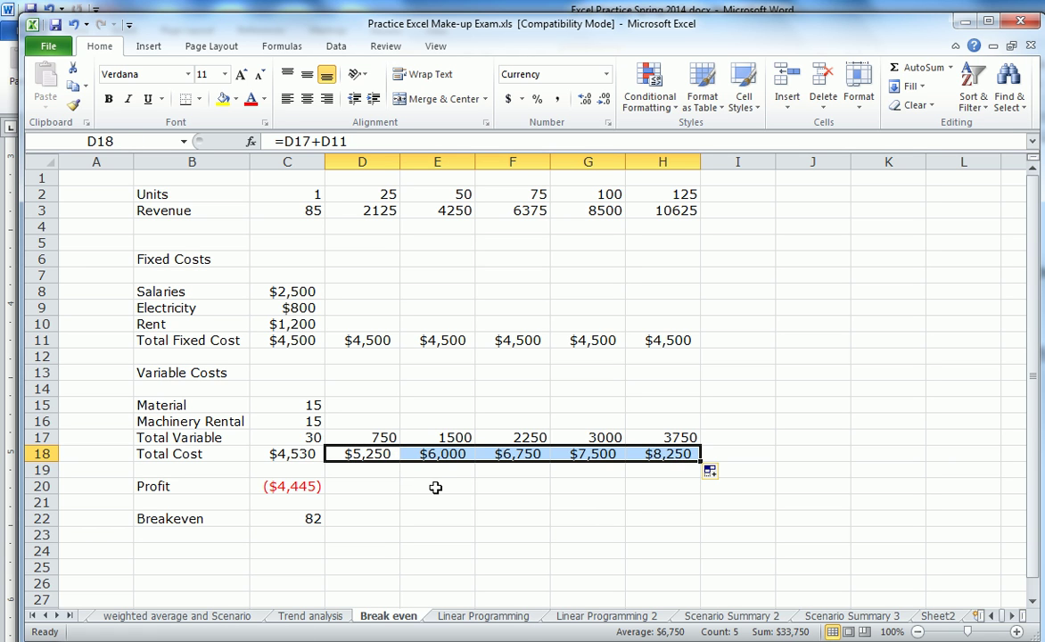
Calculate Profit in D20 with the formula =D3-D18 and fill it across to H20
click(353, 491)
text(=)
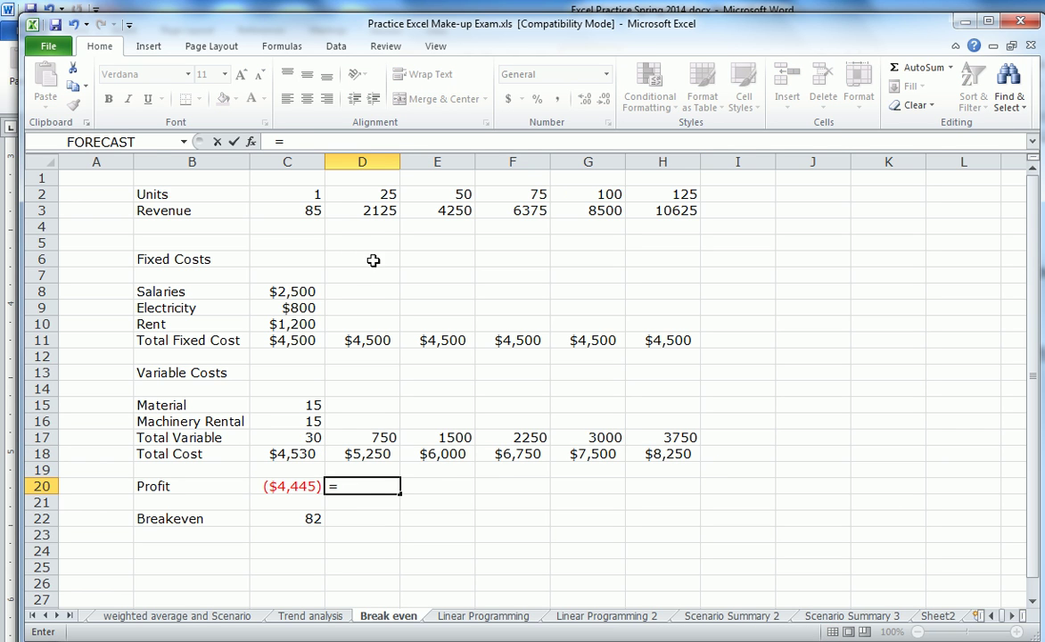
click(381, 211)
text(=)
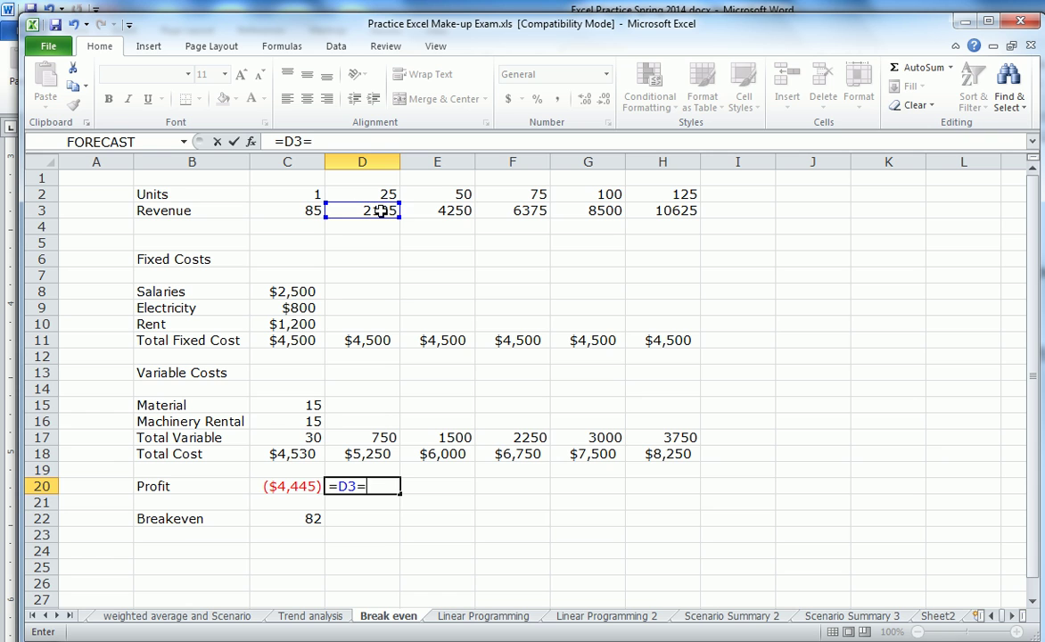
key(BackSpace)
text(-)
click(373, 454)
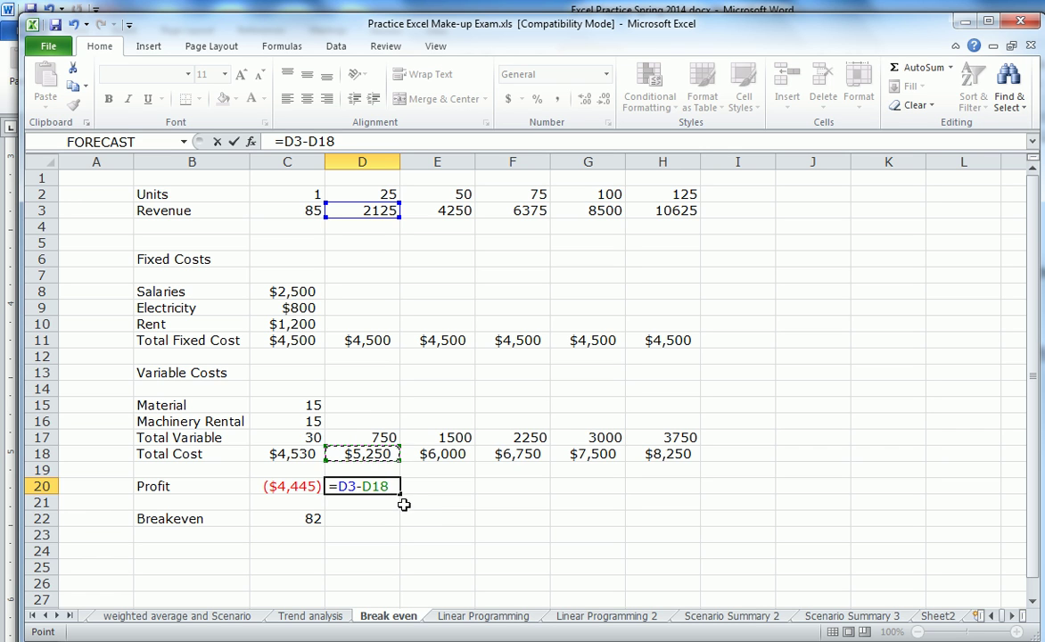
key(Return)
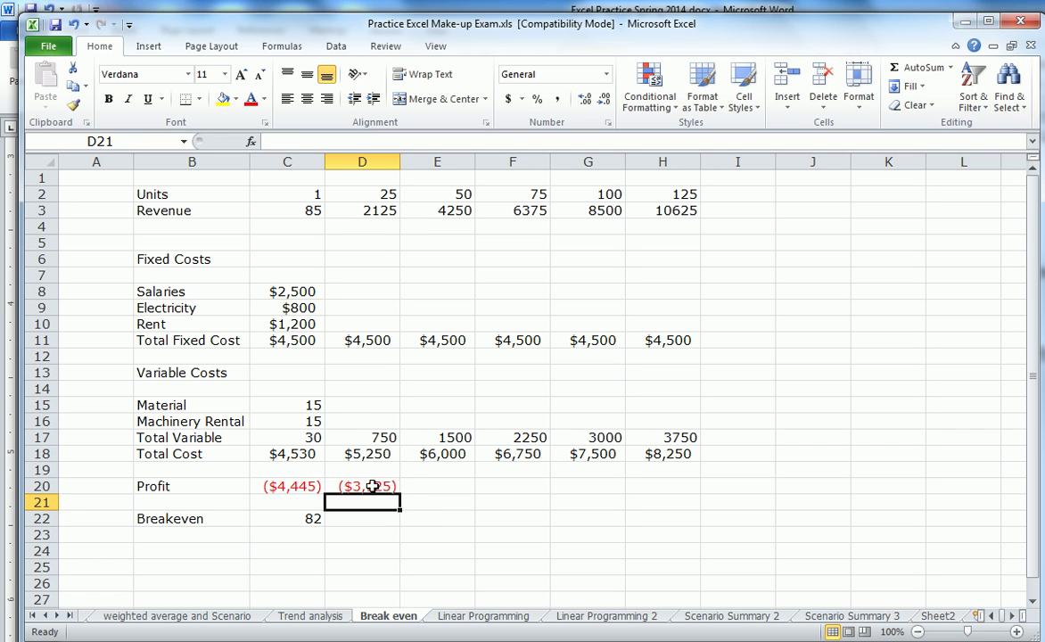
click(397, 493)
drag(397, 492, 684, 490)
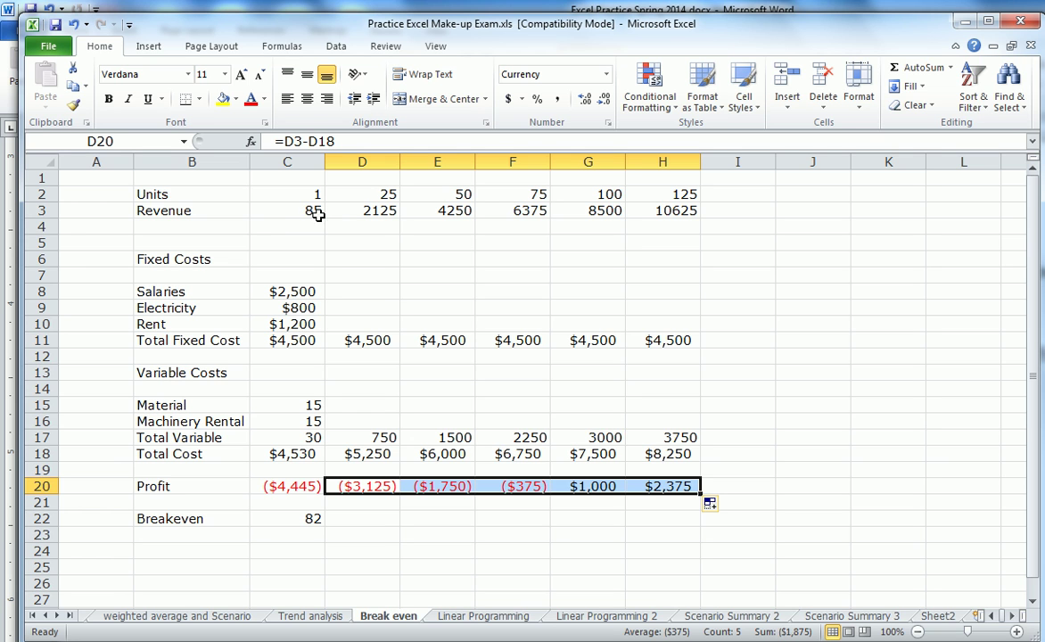
Run Goal Seek on the Profit cell H20 with a target of 10000 by changing the unit revenue in C3
click(673, 486)
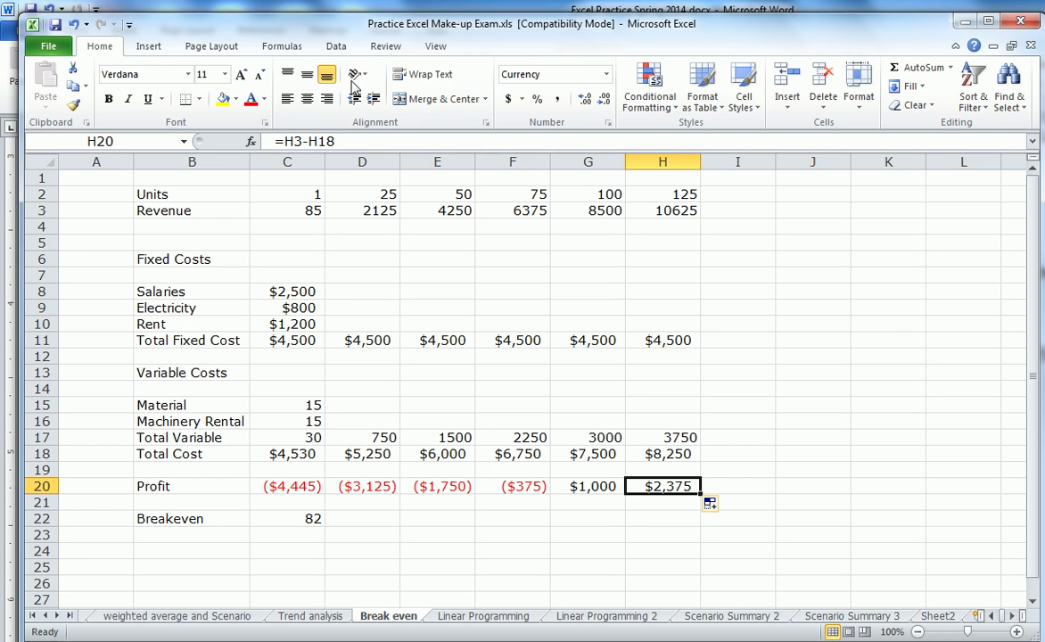
click(336, 49)
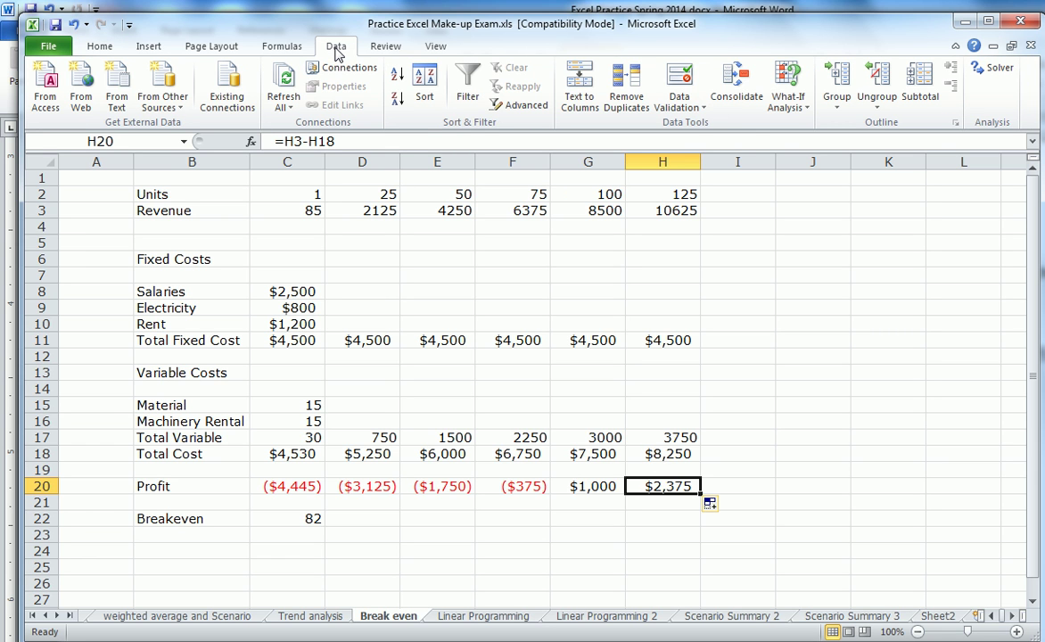
click(780, 105)
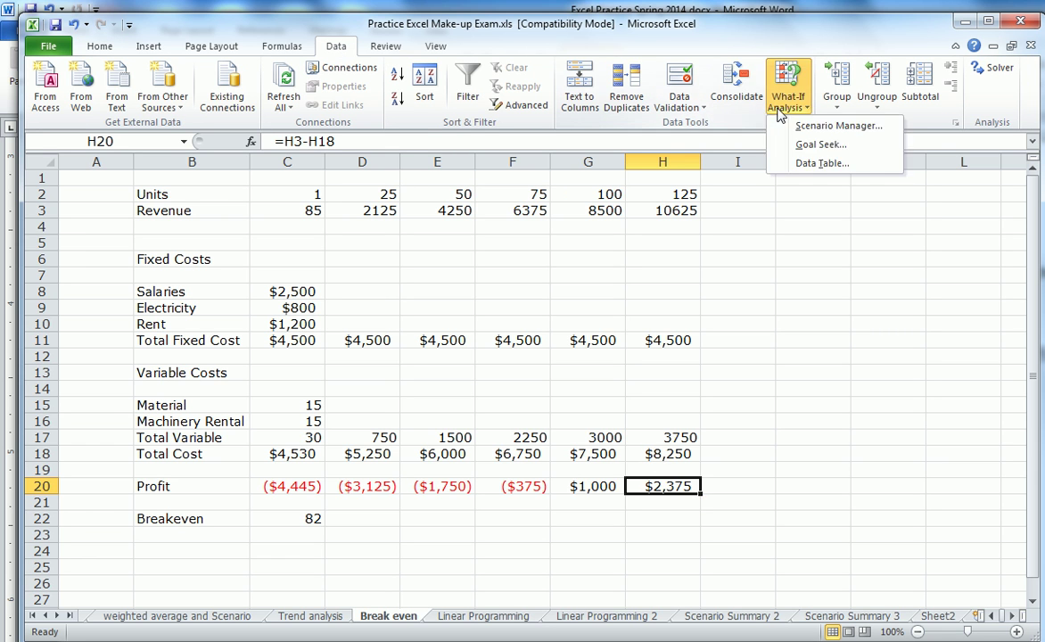
click(813, 144)
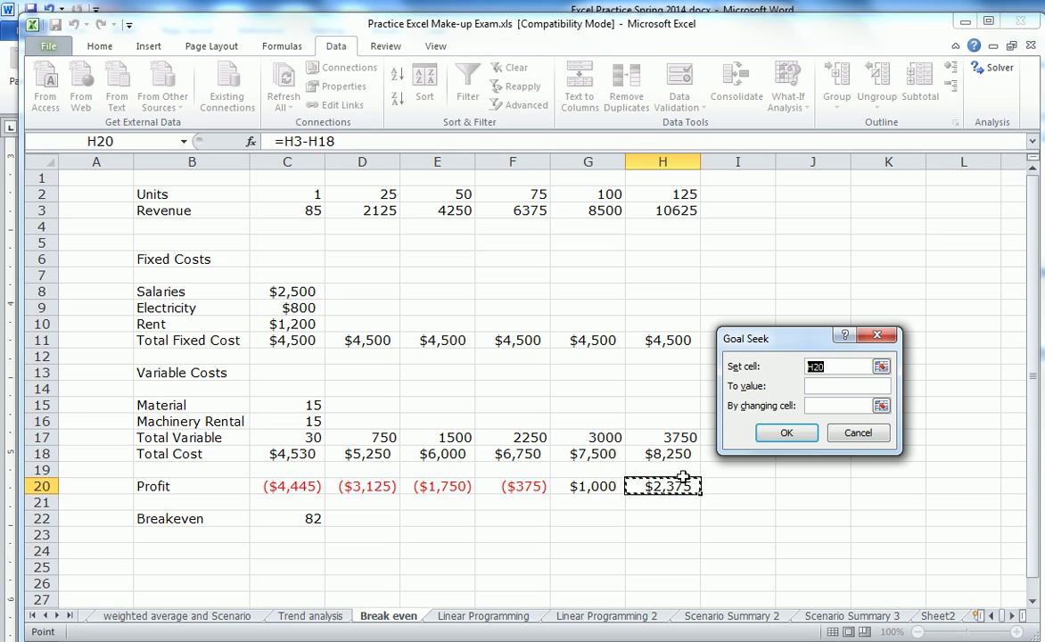
click(815, 385)
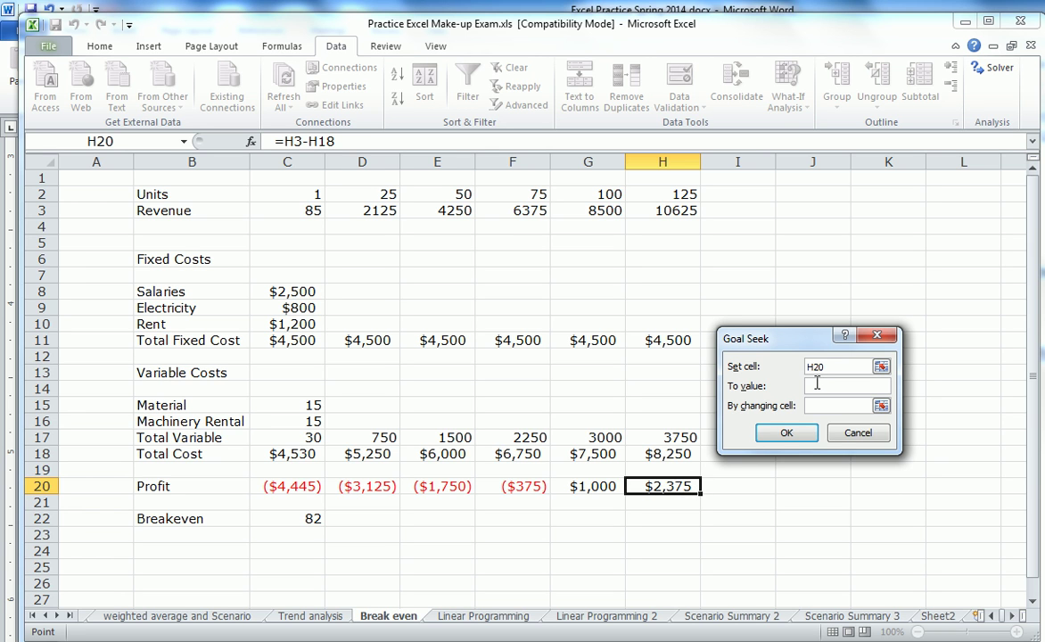
text(10000)
click(858, 406)
click(312, 211)
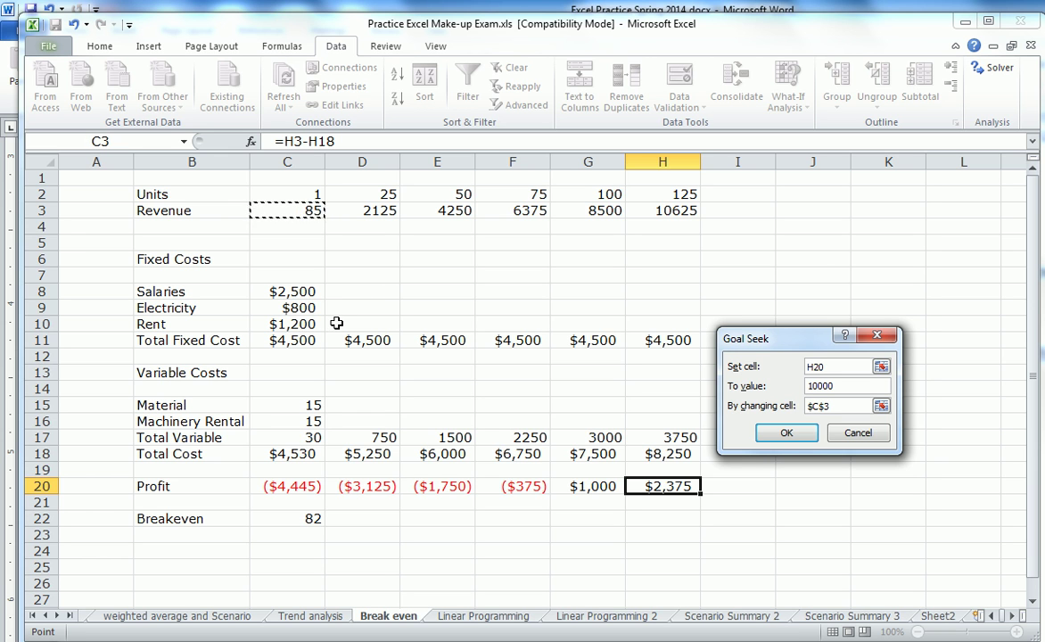
click(785, 435)
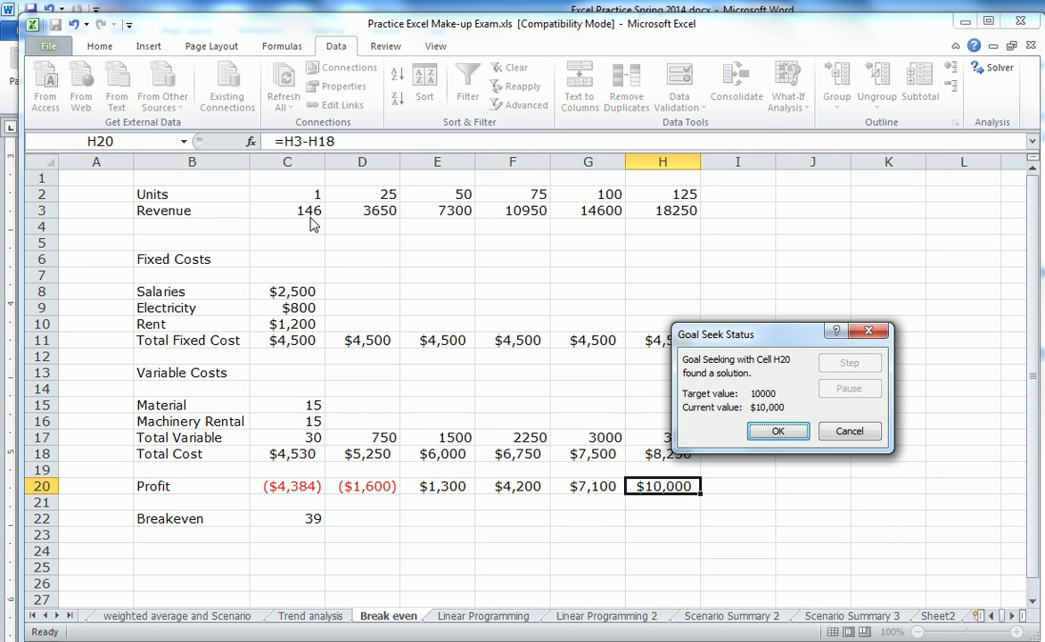
click(765, 431)
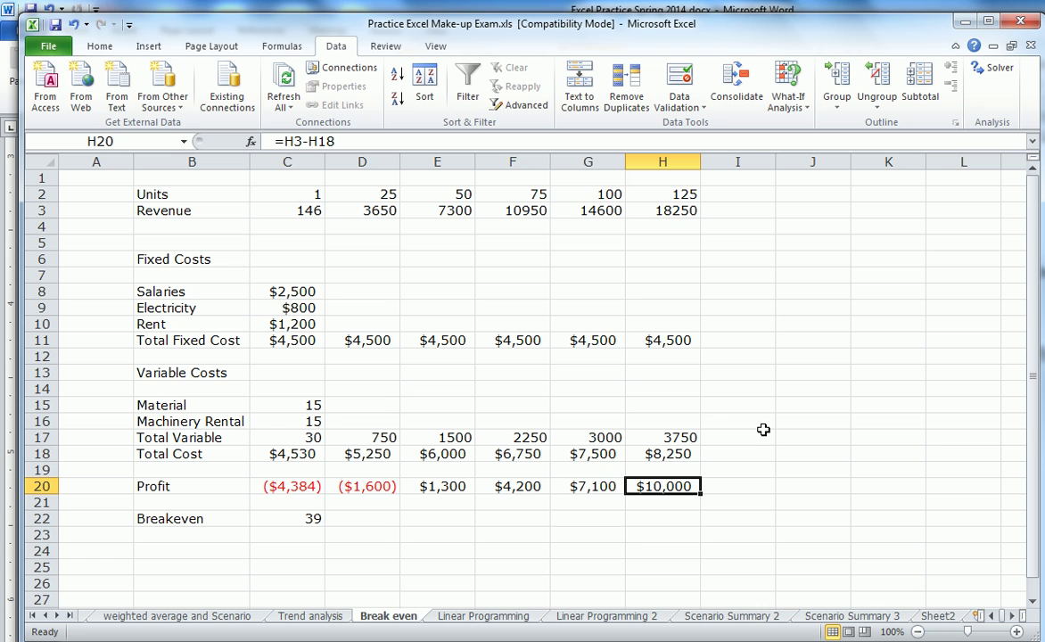
Set the unit revenue in C3 to 82
click(305, 211)
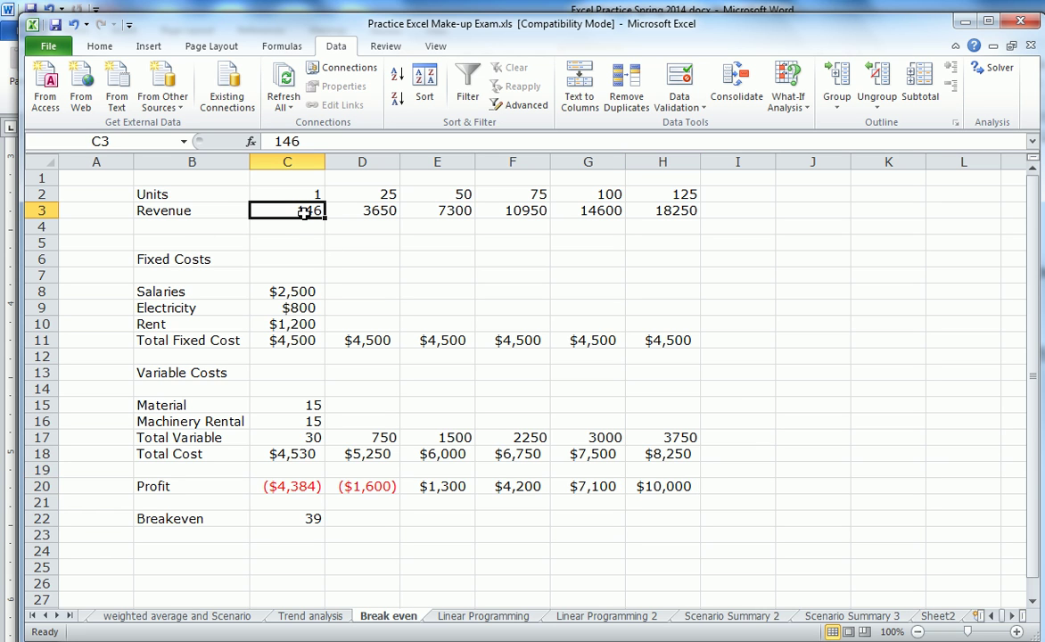
text(82)
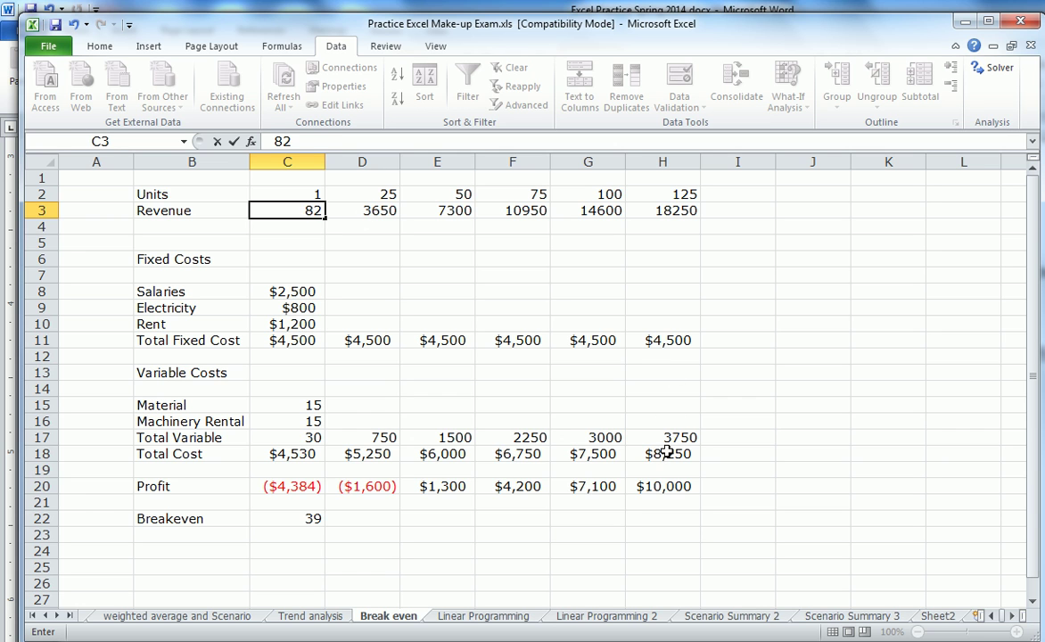
click(667, 488)
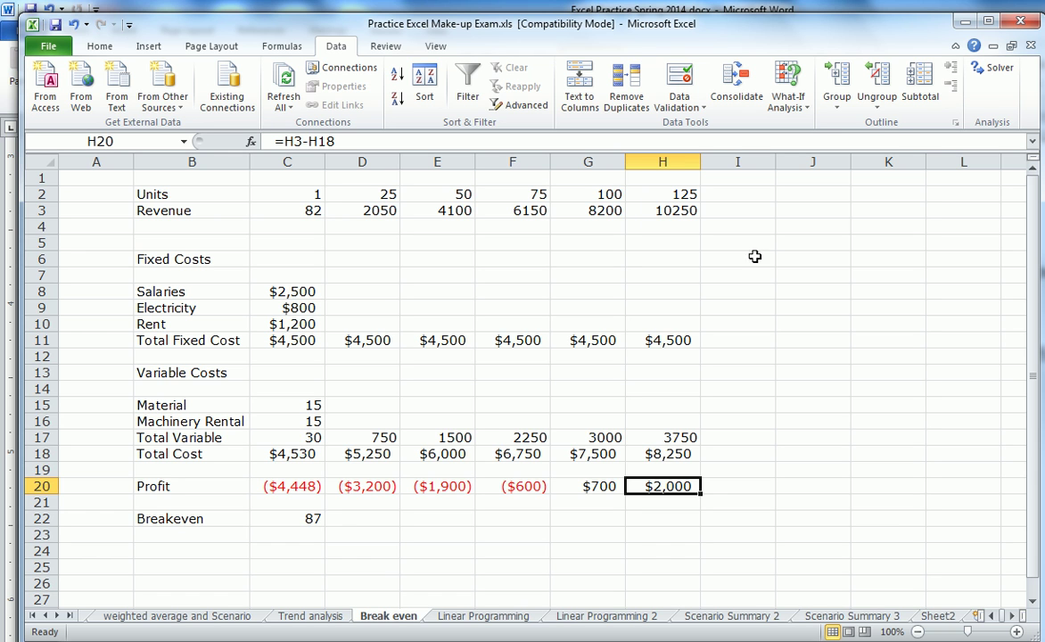
click(789, 100)
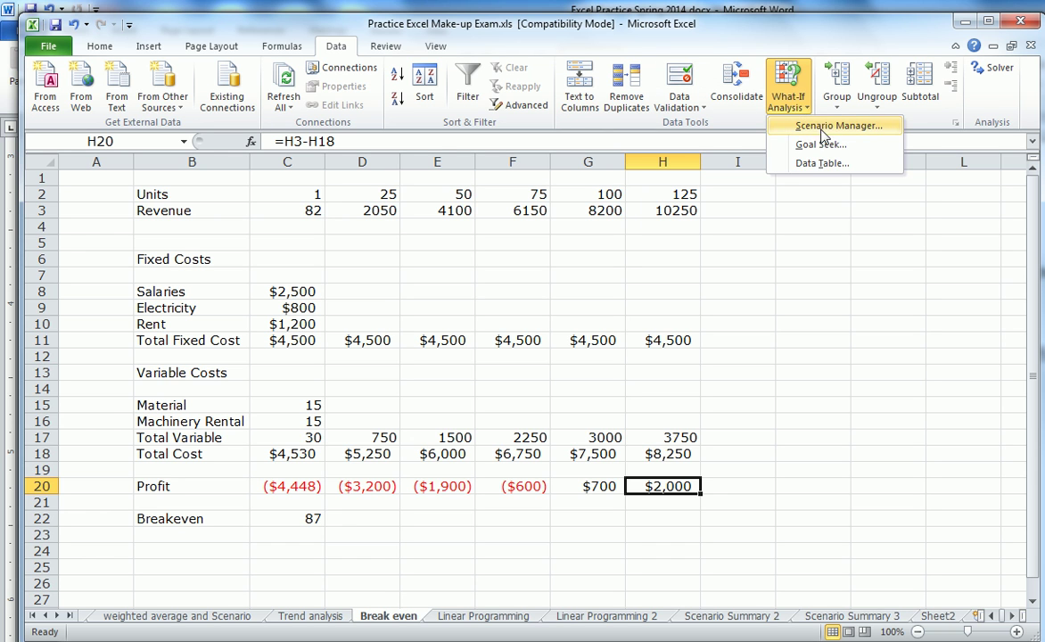
click(794, 125)
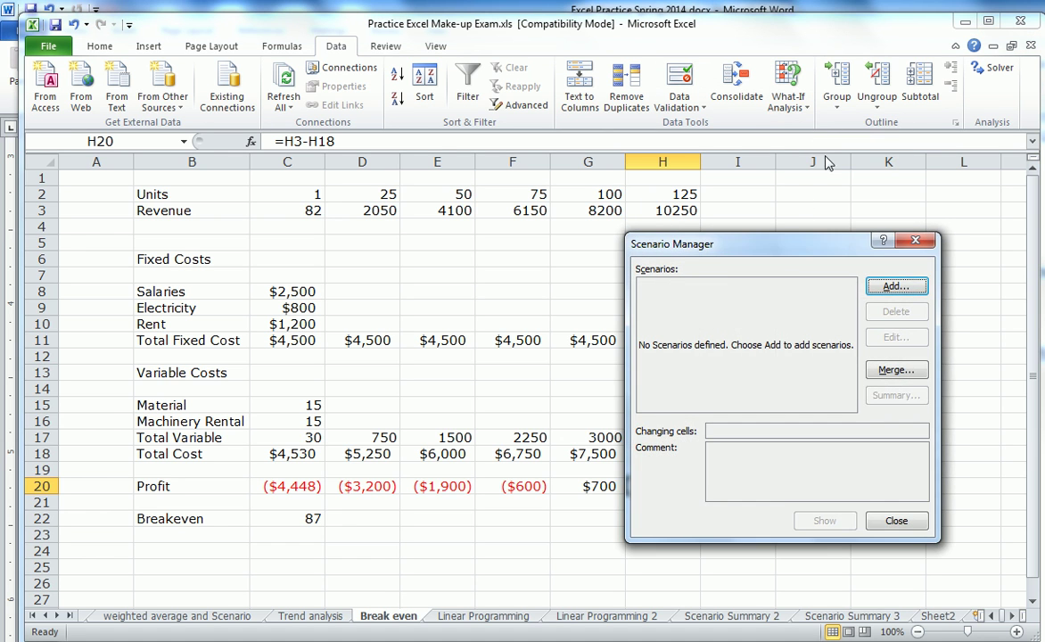
click(906, 519)
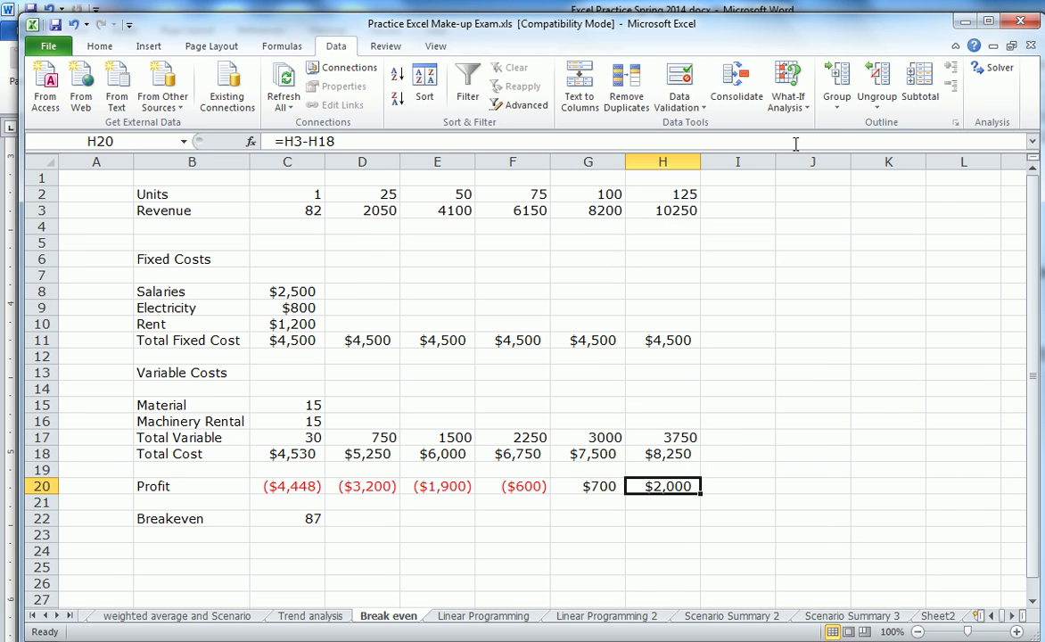
Run Goal Seek on the Profit cell H20 with a target of 10000 by changing the units in H2
click(793, 101)
click(815, 145)
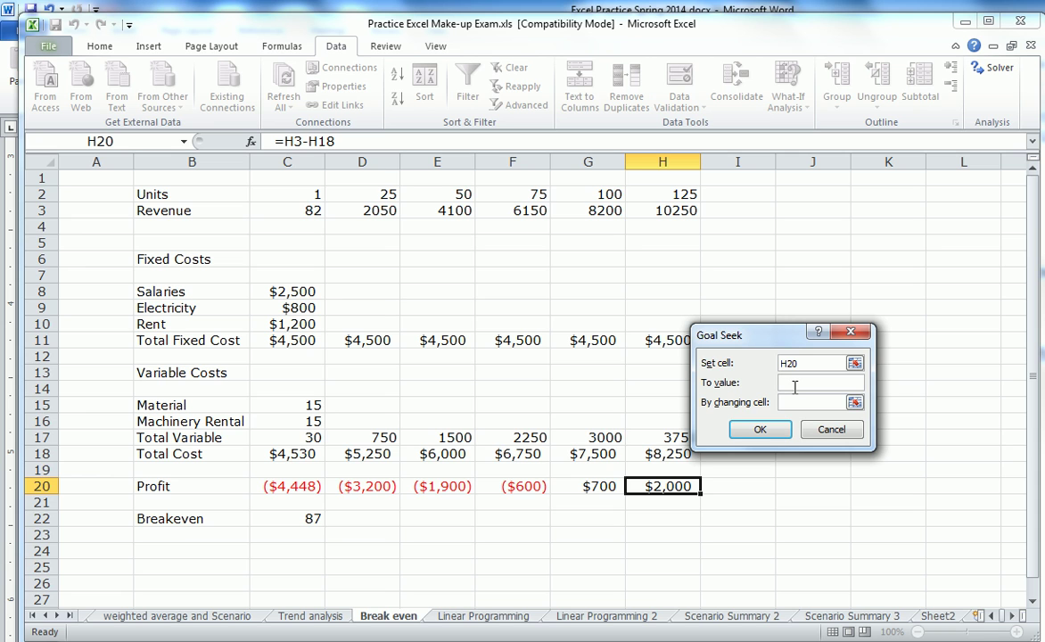
text(10000)
click(791, 401)
click(690, 195)
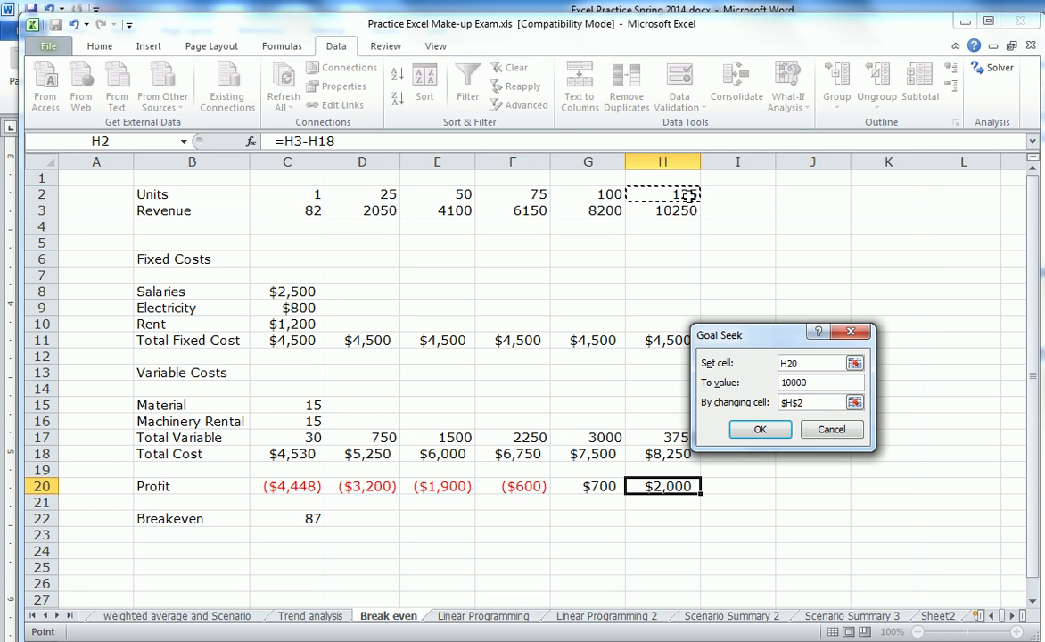
click(758, 430)
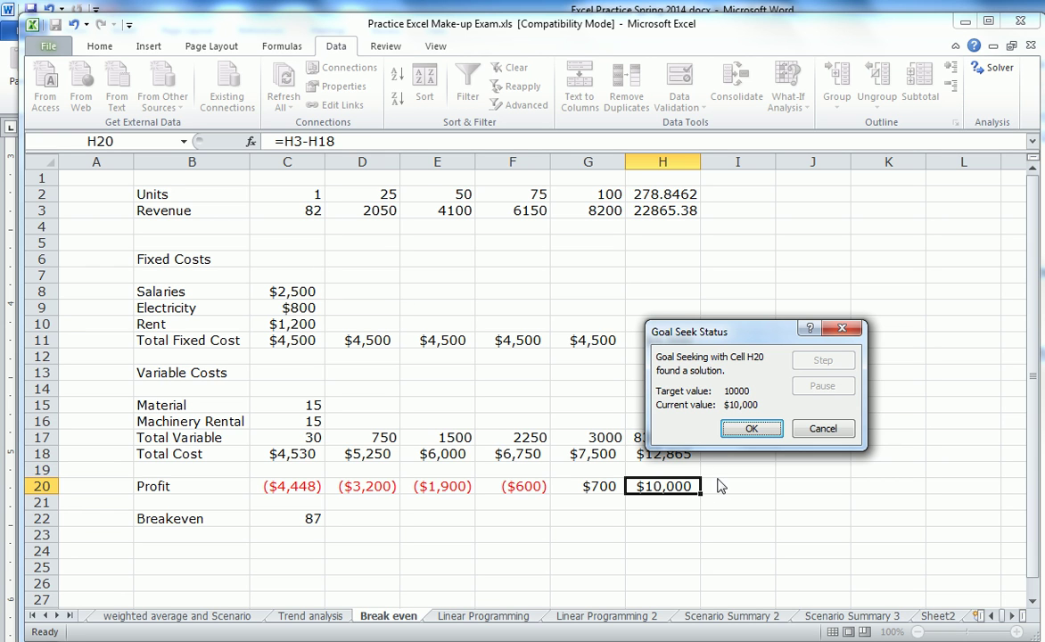
click(749, 429)
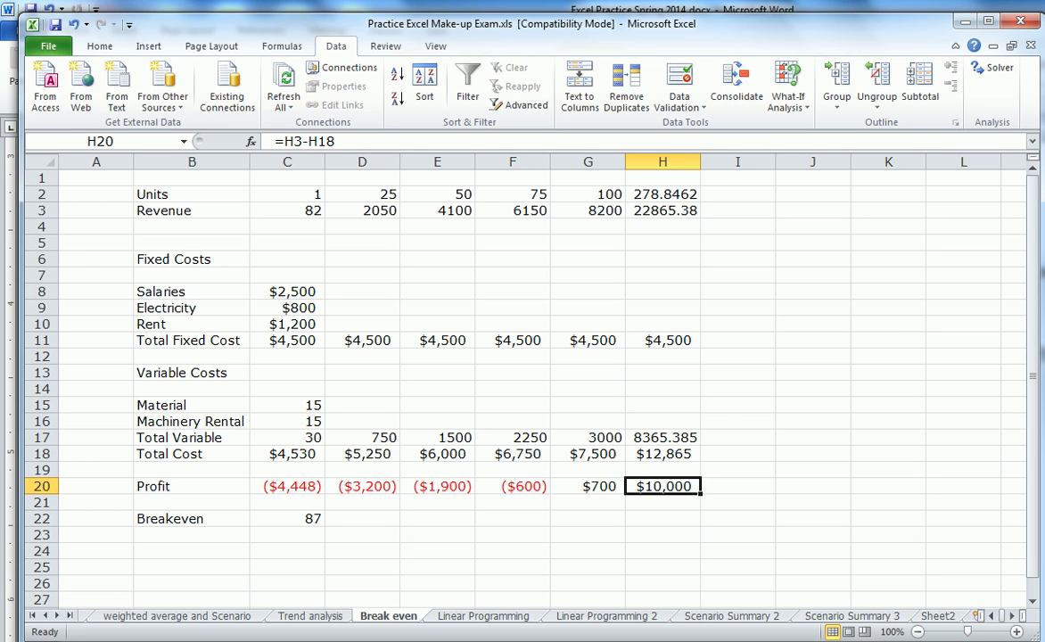
On the Linear Programming sheet, calculate the Total in D7 with the formula =B7*B6+C7*C6
click(497, 622)
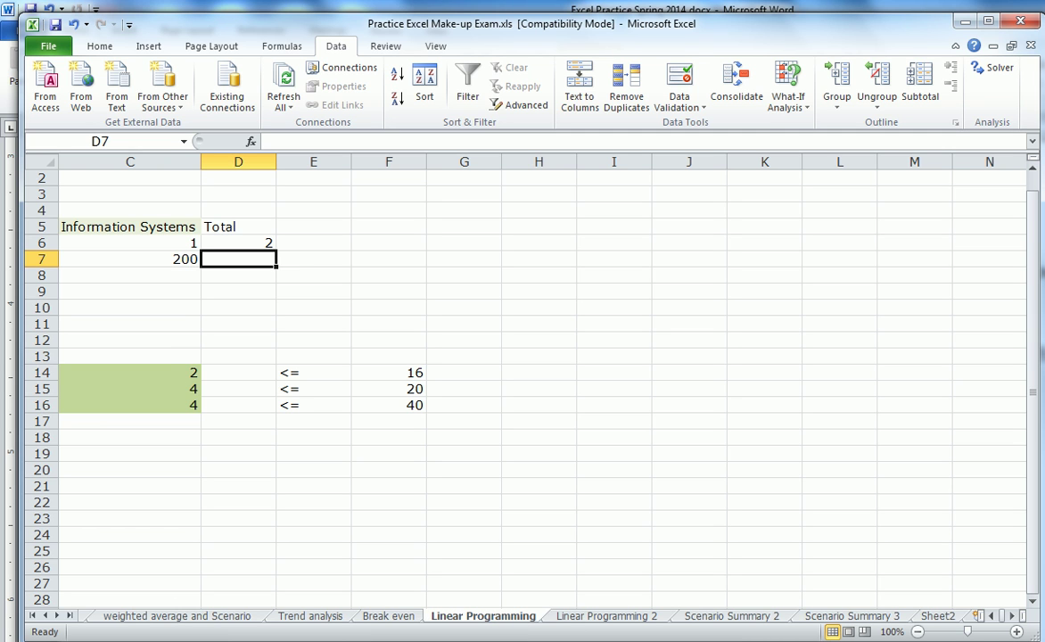
click(992, 617)
click(992, 616)
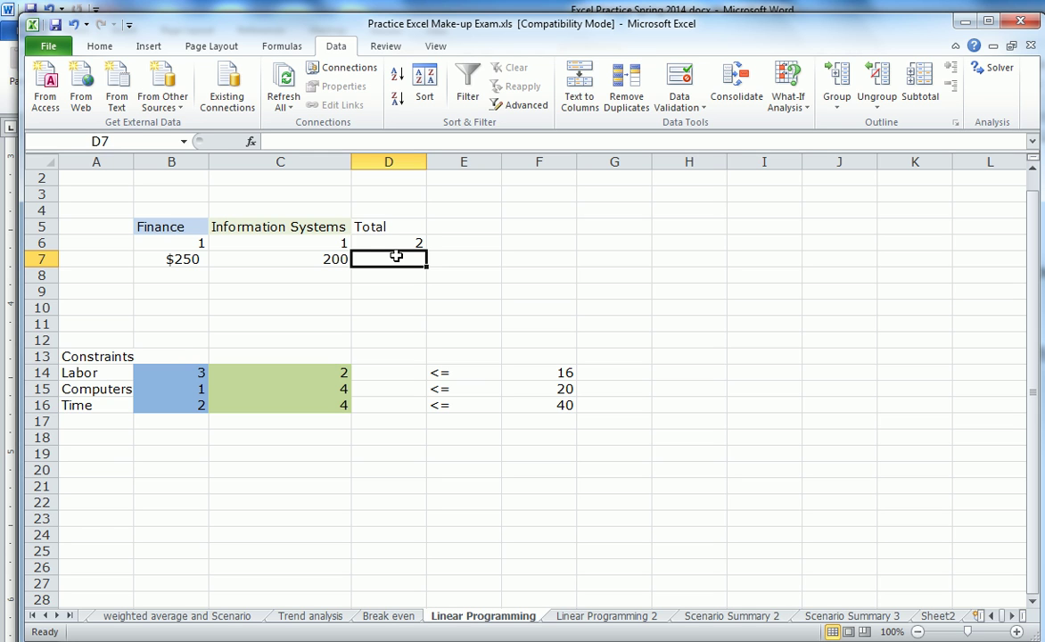
text(=)
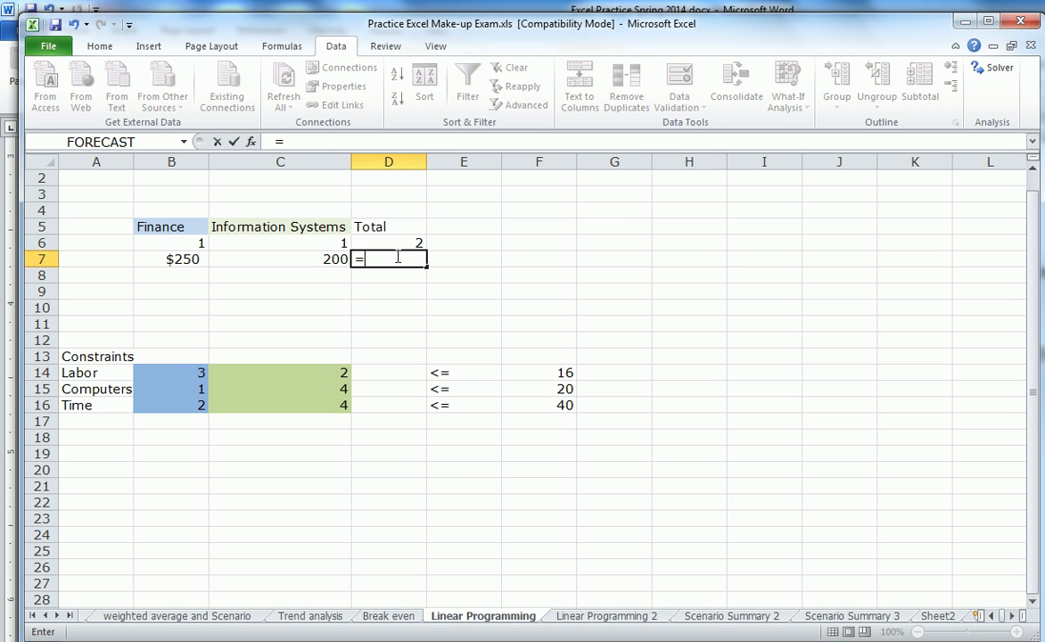
click(171, 260)
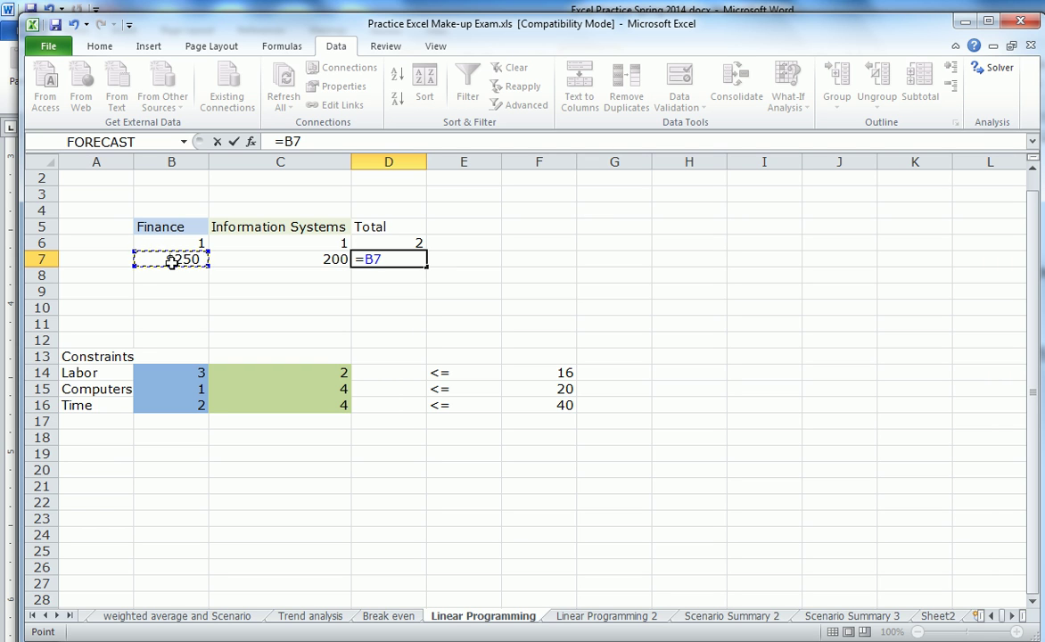
text(*)
click(176, 243)
text(+)
click(314, 262)
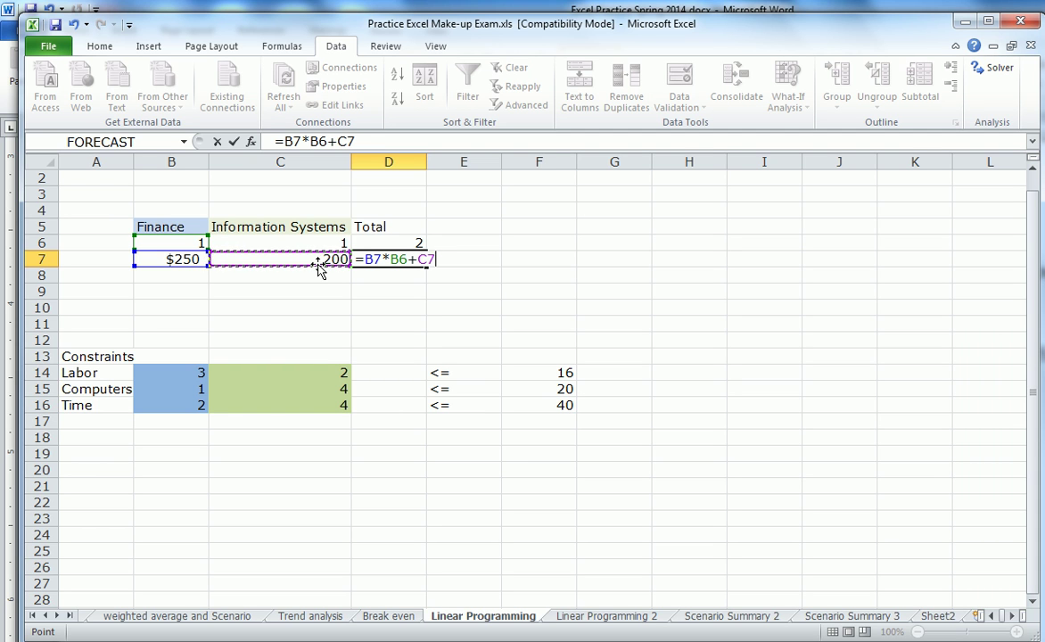
text(^)
key(BackSpace)
text(*)
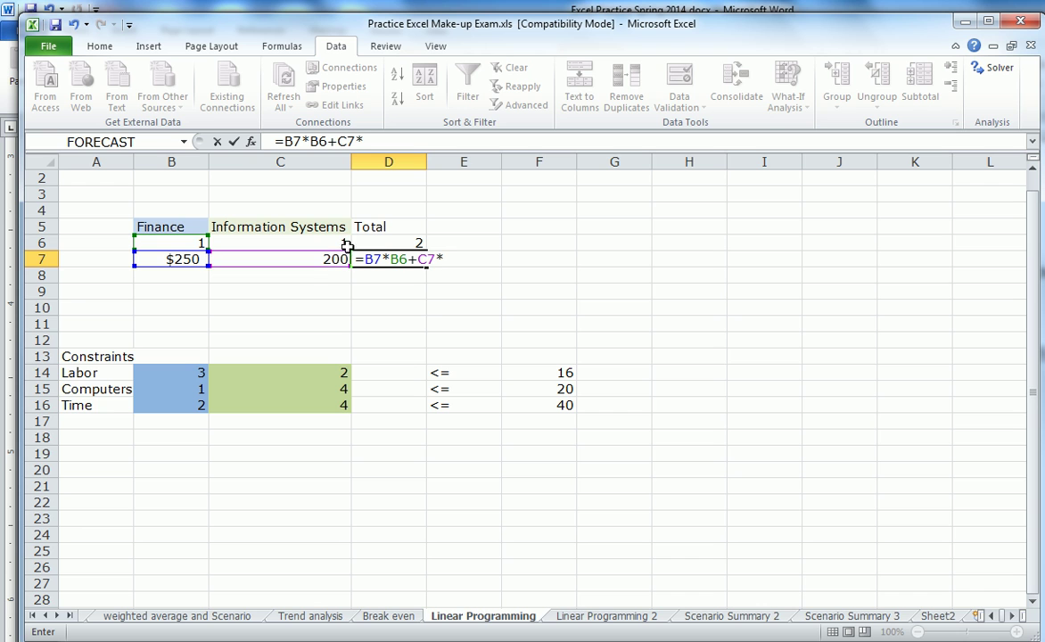
click(326, 241)
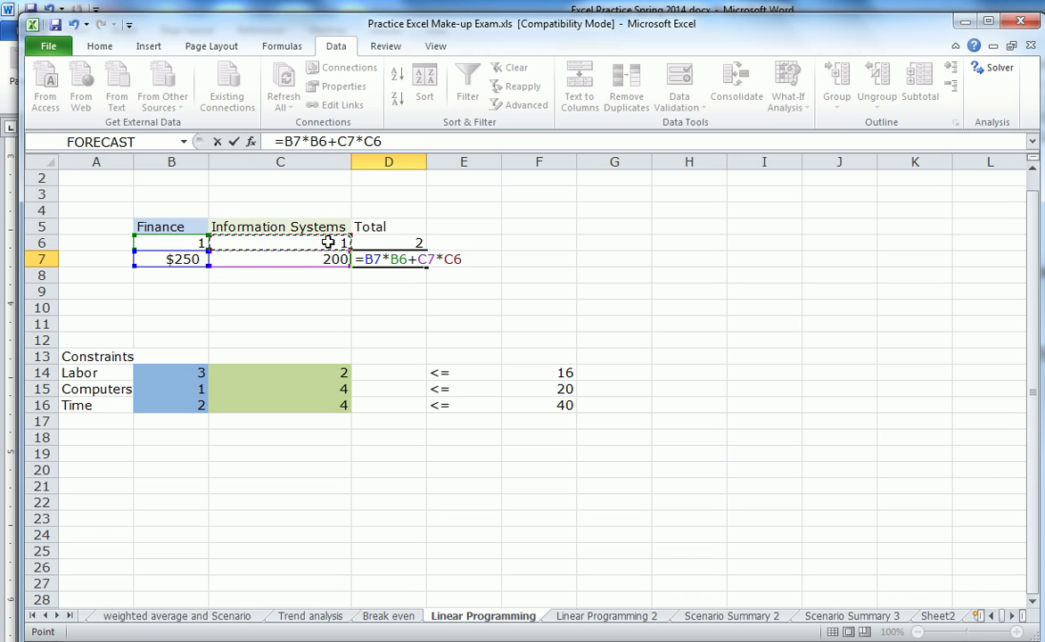
key(Return)
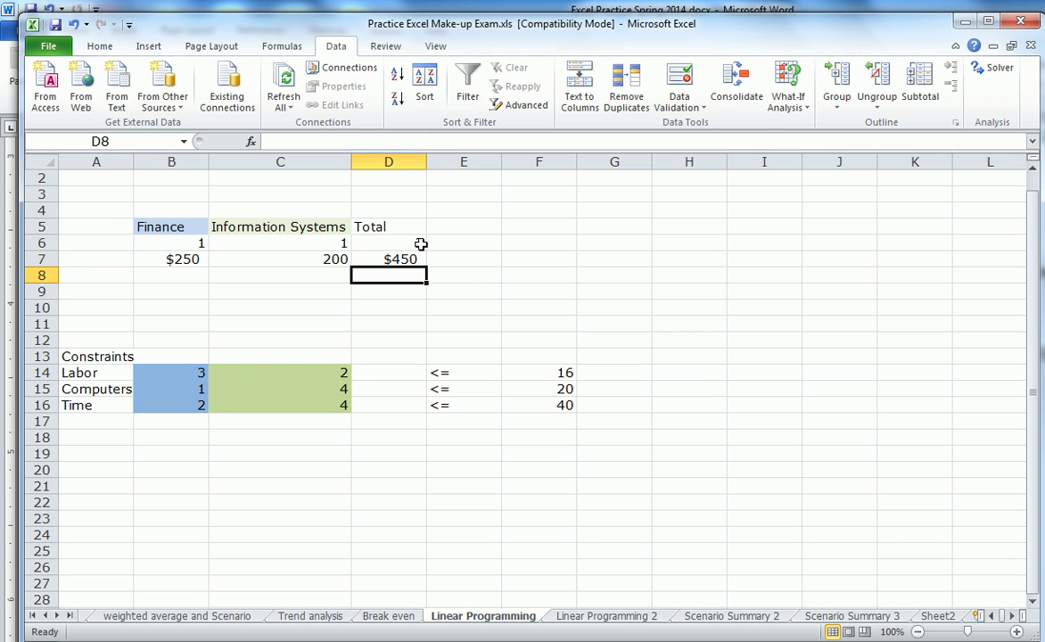
Calculate the Labor constraint usage in D14 with the formula =B14*$B$6+C14*$C$6
click(400, 376)
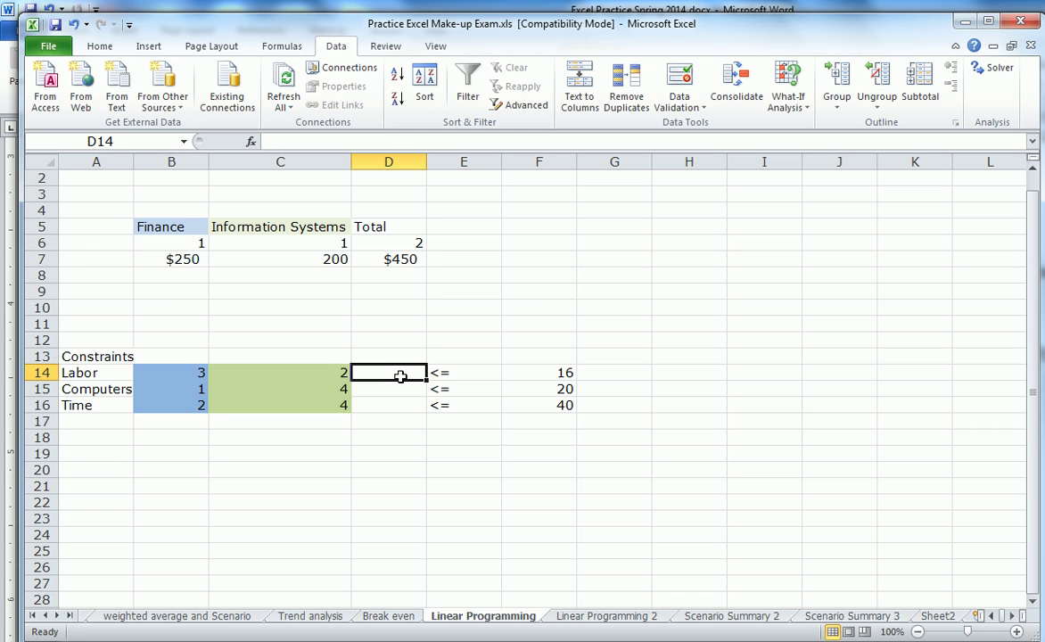
text(=)
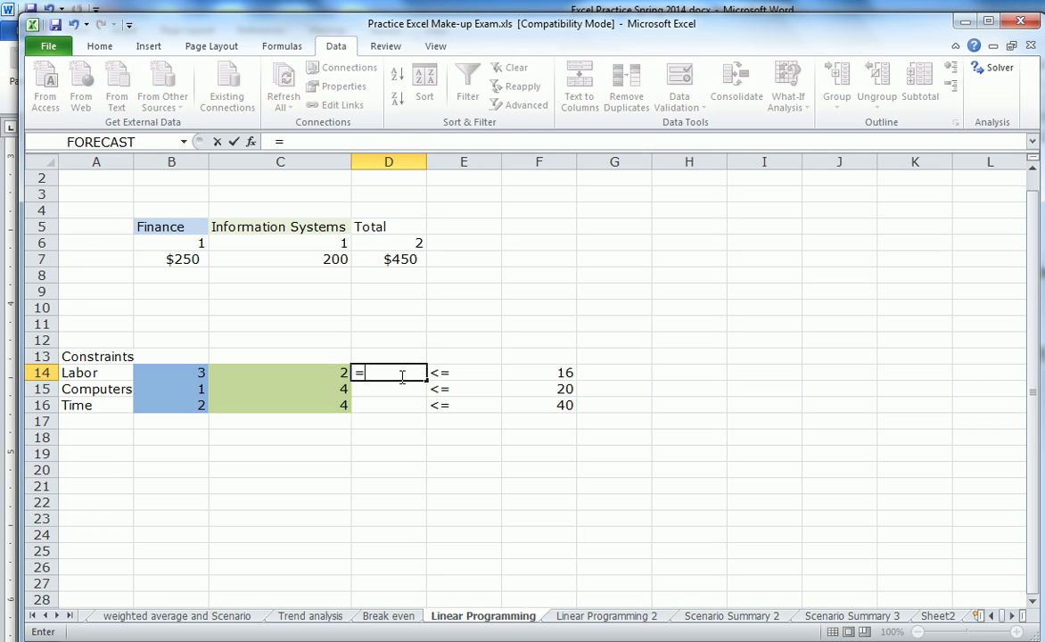
click(152, 378)
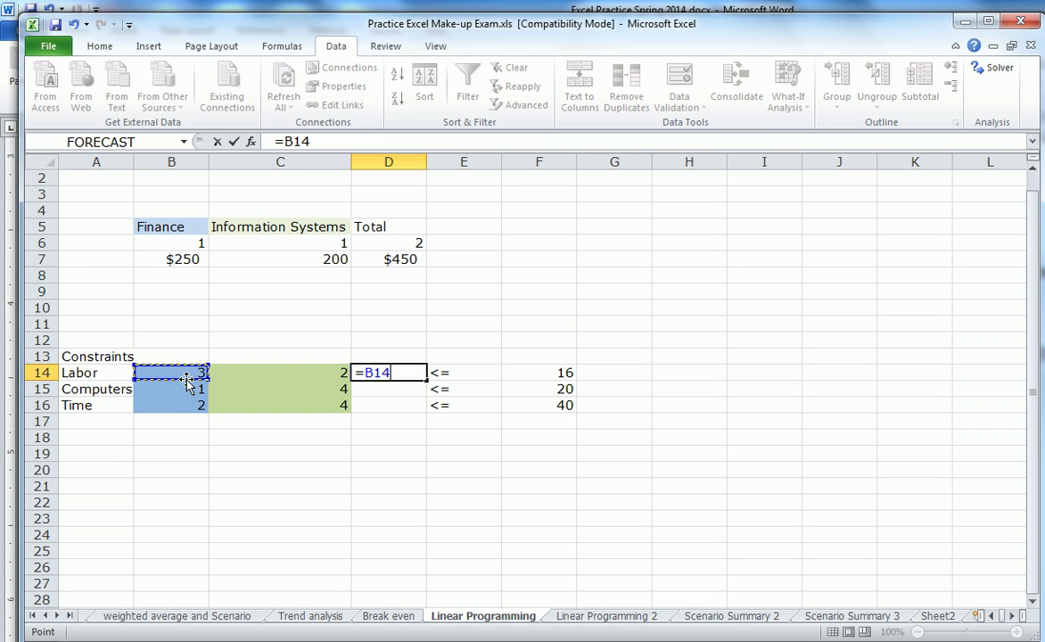
text(*)
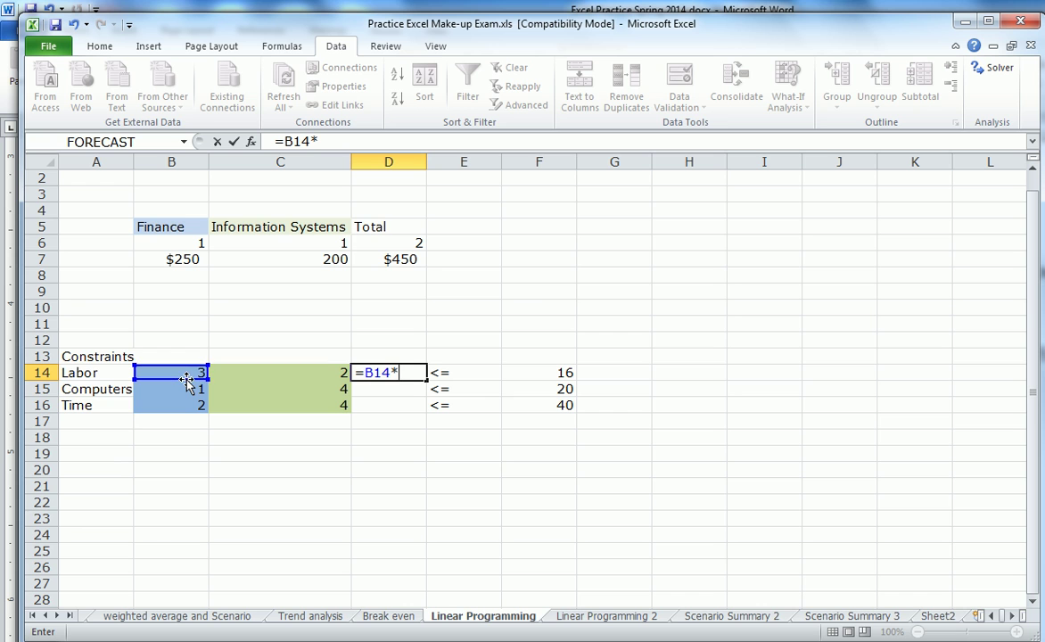
click(198, 245)
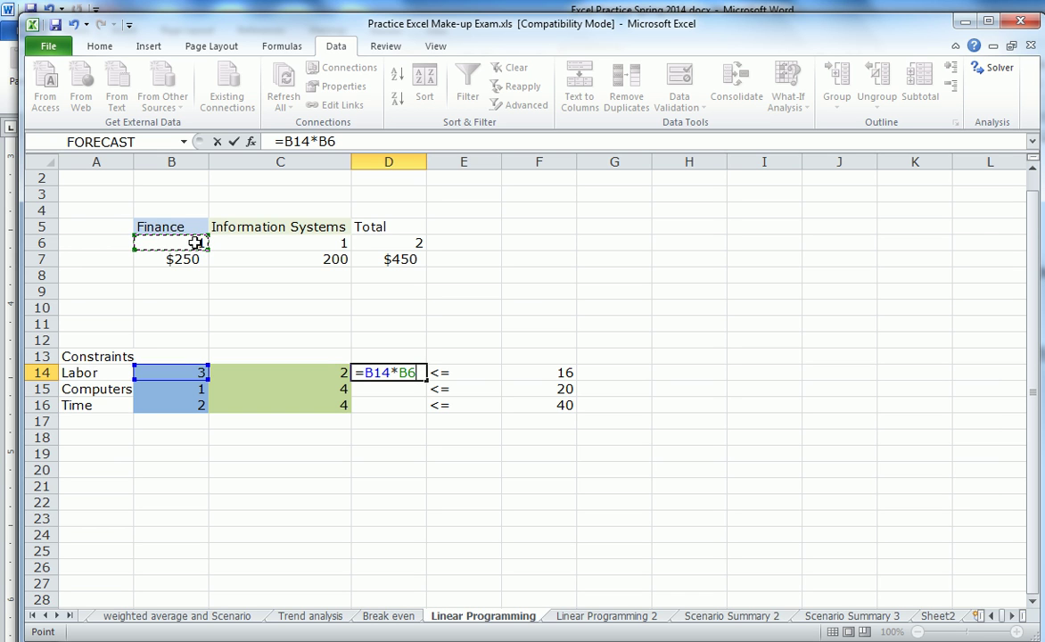
click(339, 141)
key(F4)
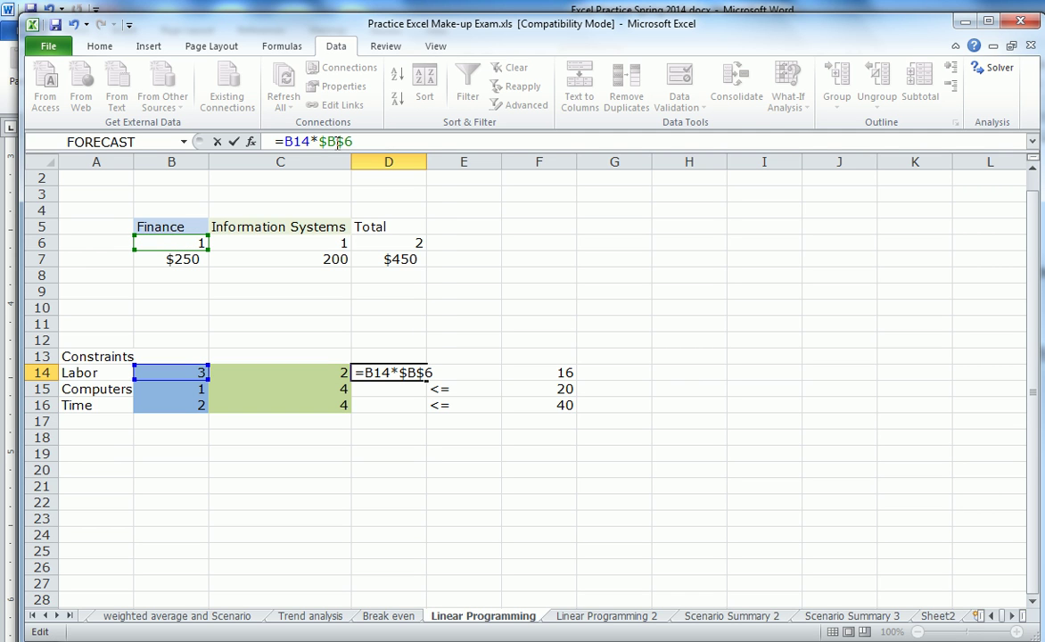
text(+)
click(337, 373)
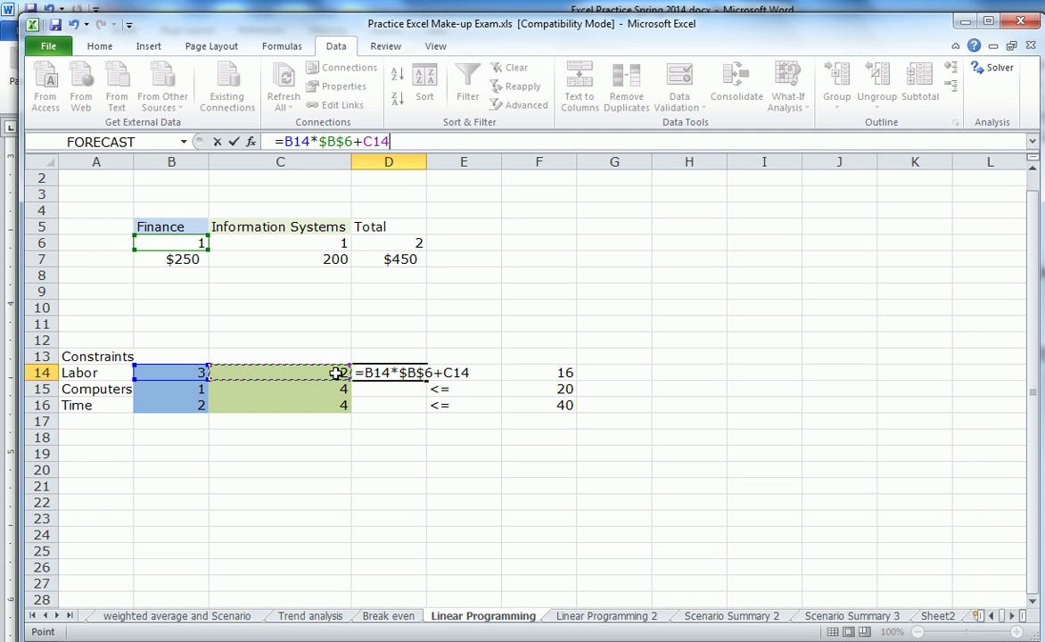
text(*)
click(344, 243)
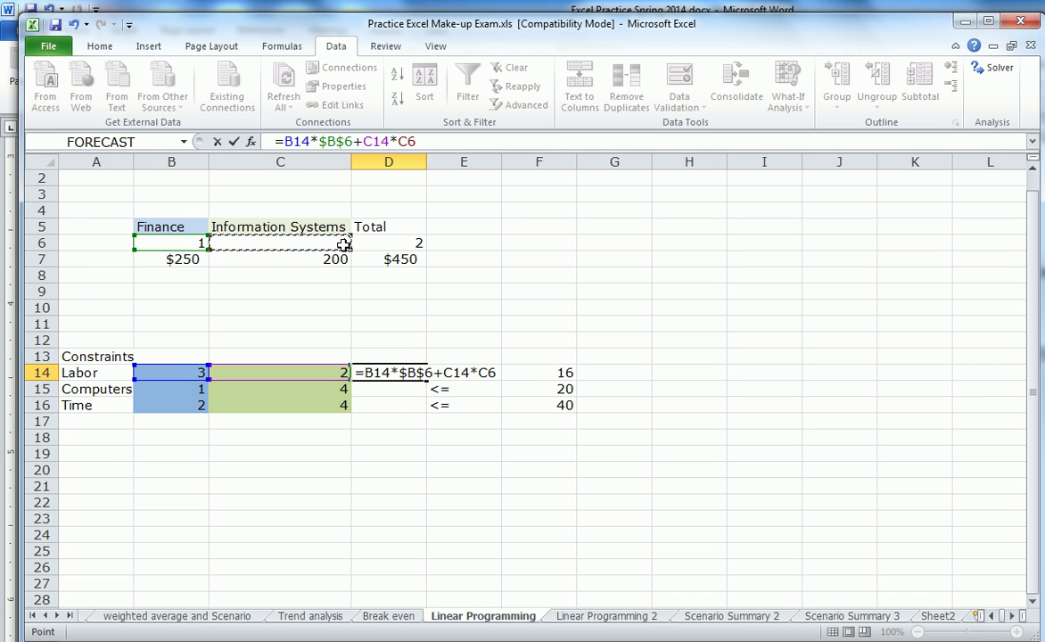
key(F4)
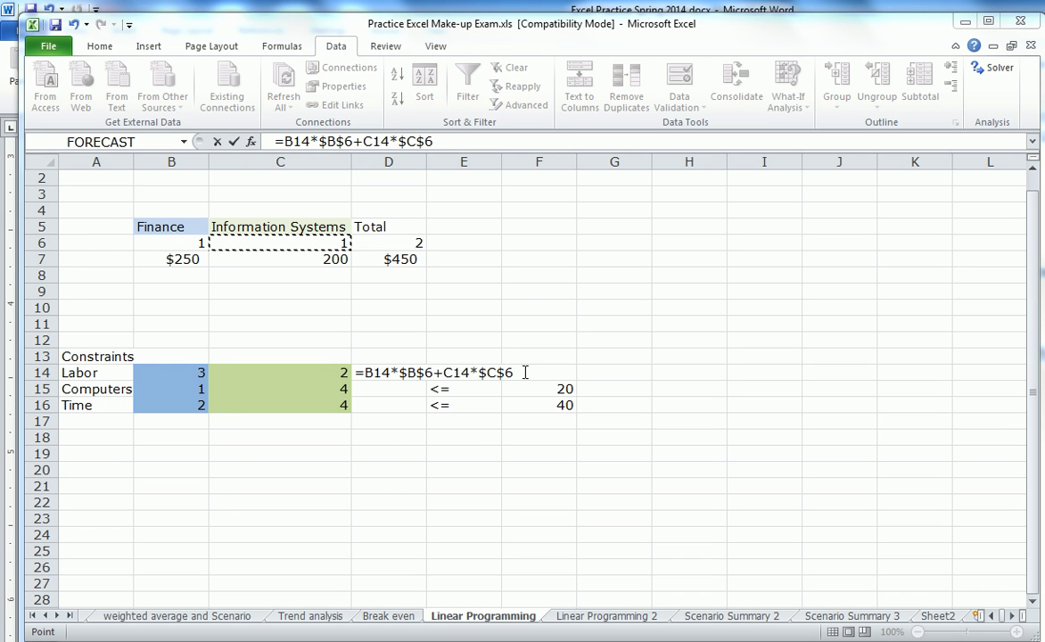
click(443, 141)
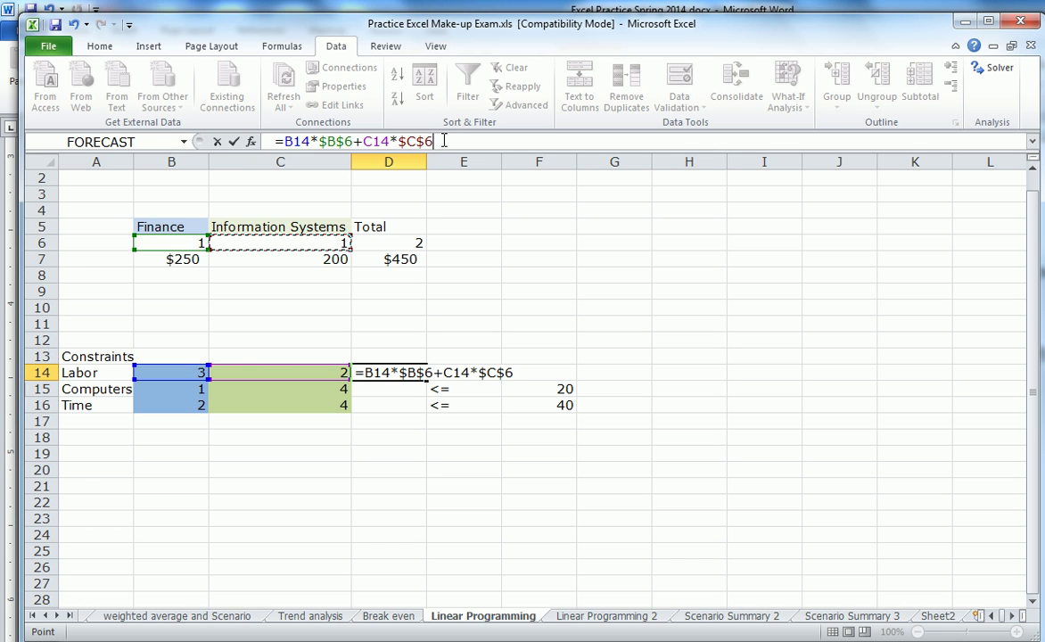
key(Return)
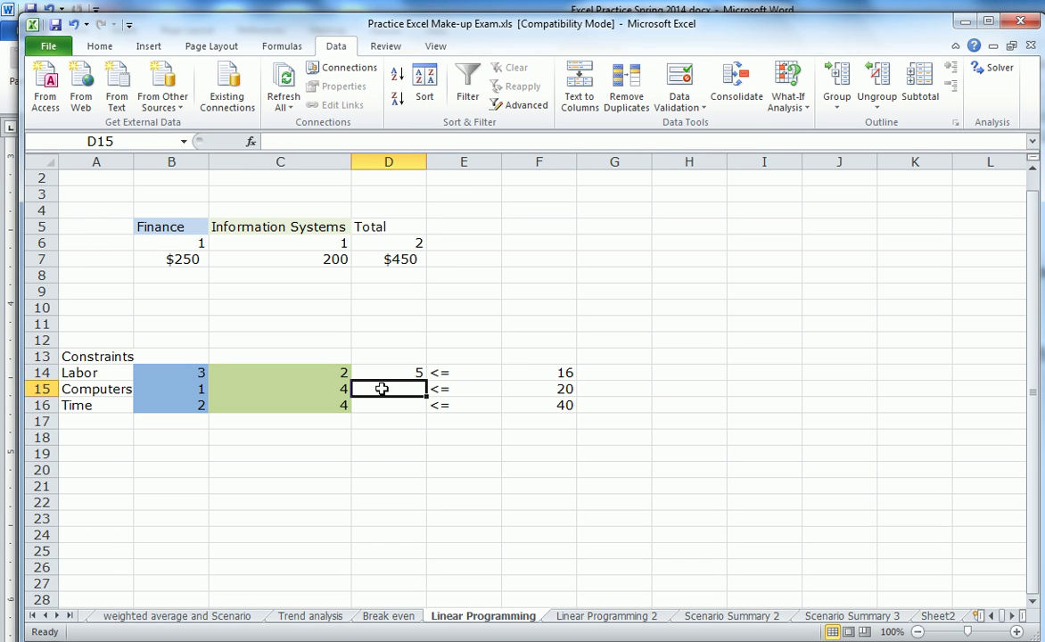
Calculate the Computers constraint usage in D15 with the formula =B15*$B$6+C15*$C$6
text(=)
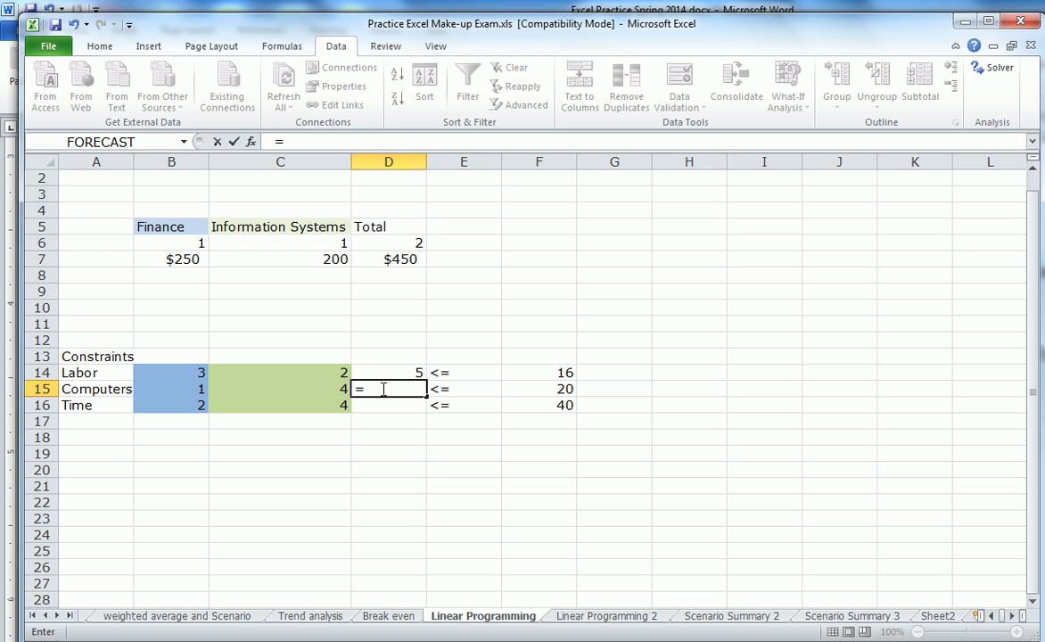
click(166, 389)
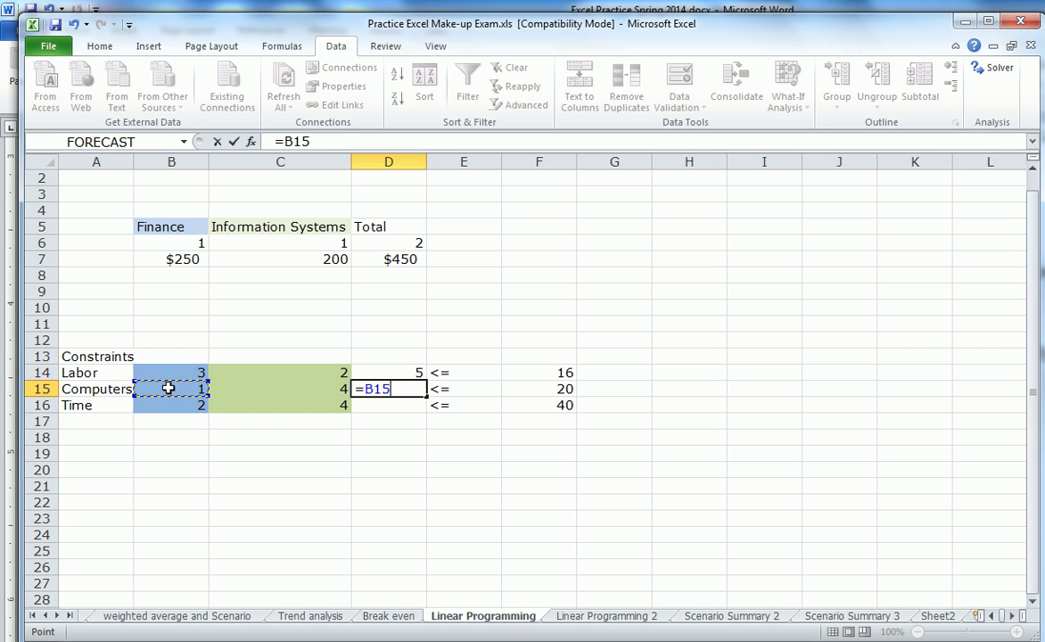
text(*)
click(198, 244)
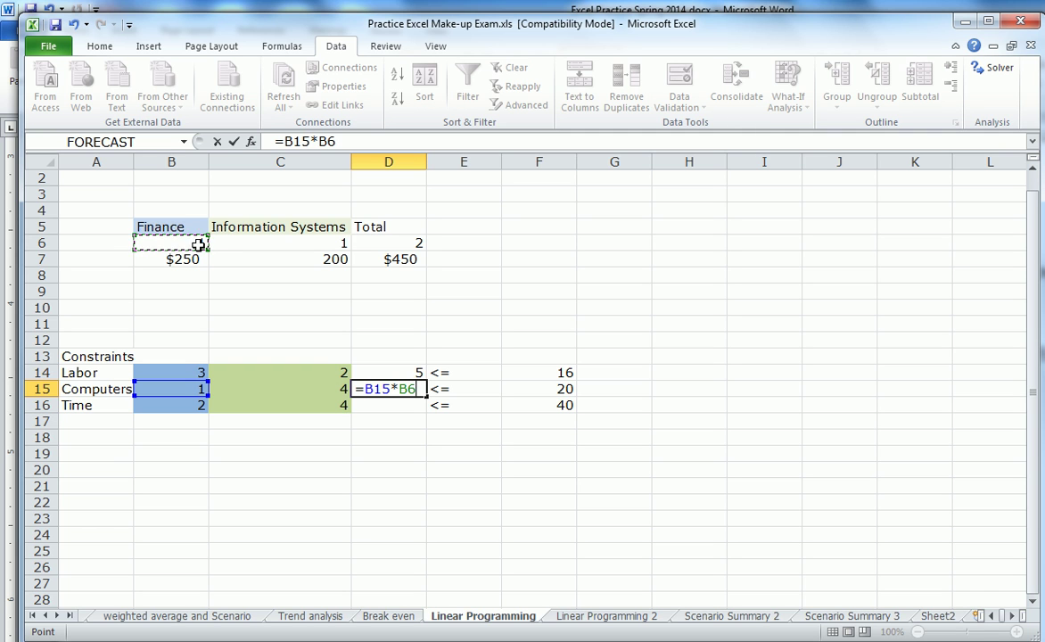
click(352, 142)
key(F4)
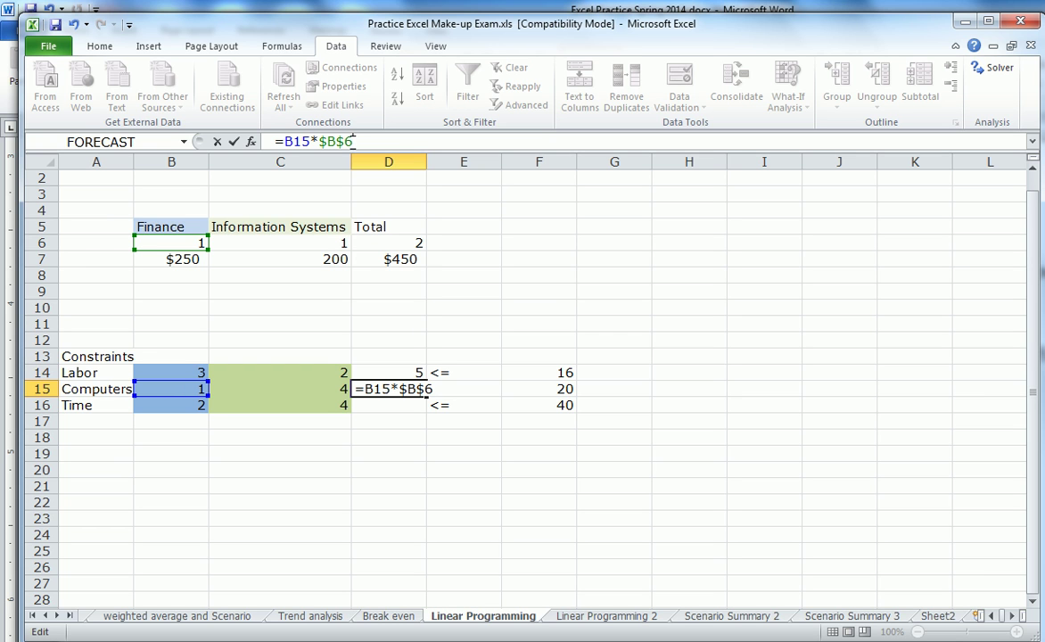
text(+)
click(327, 395)
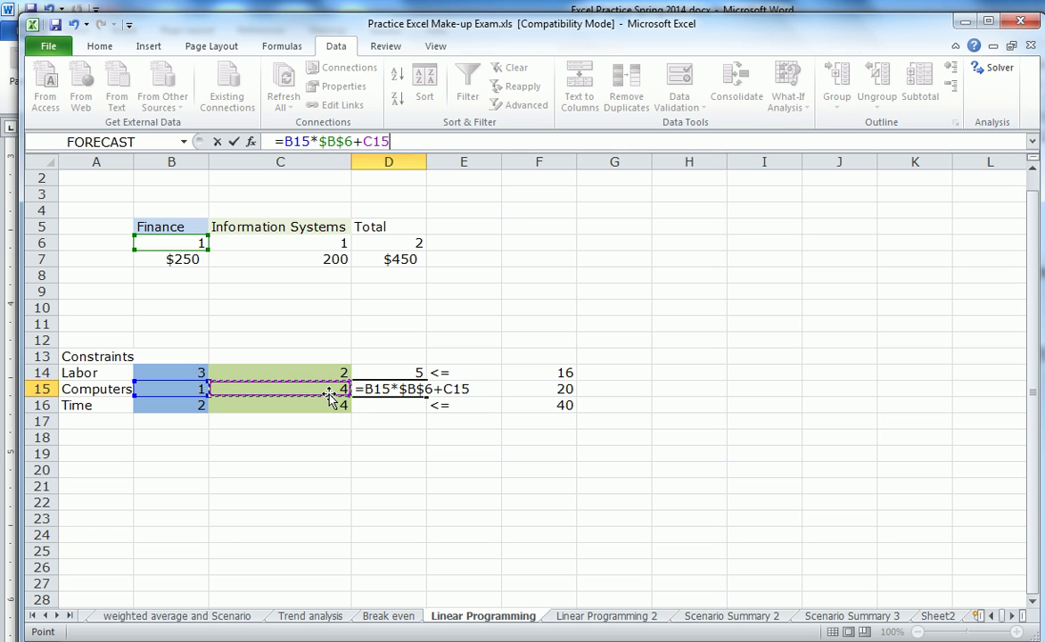
text(*)
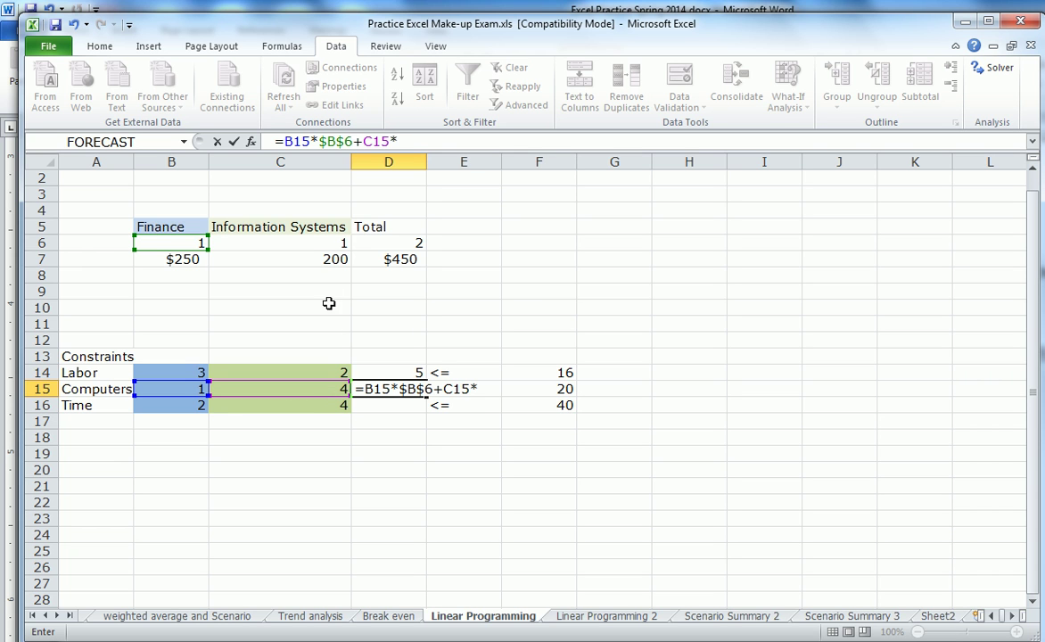
click(344, 244)
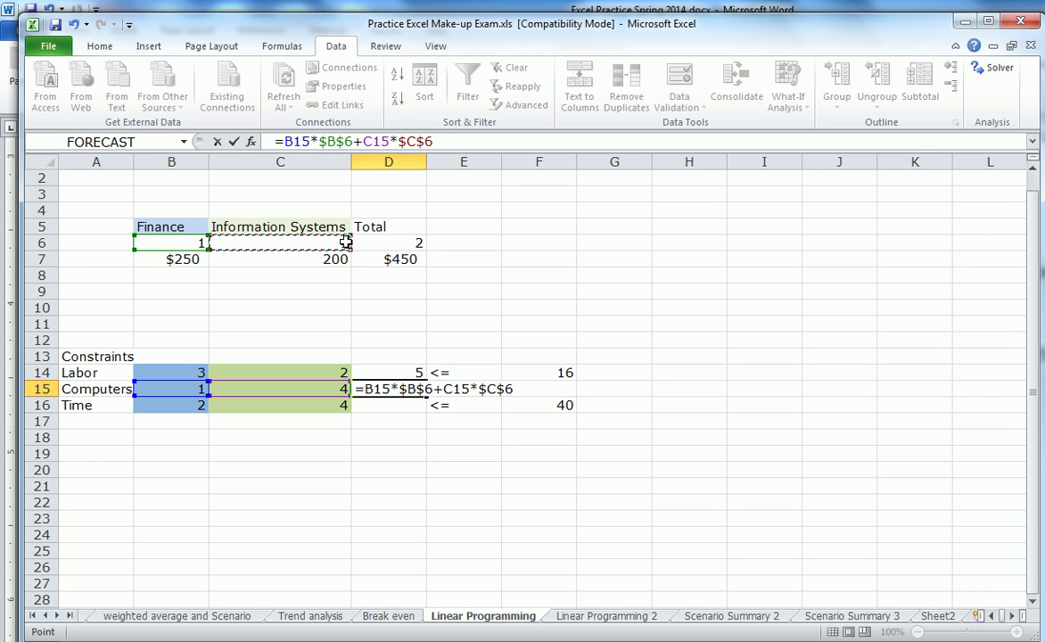
key(Return)
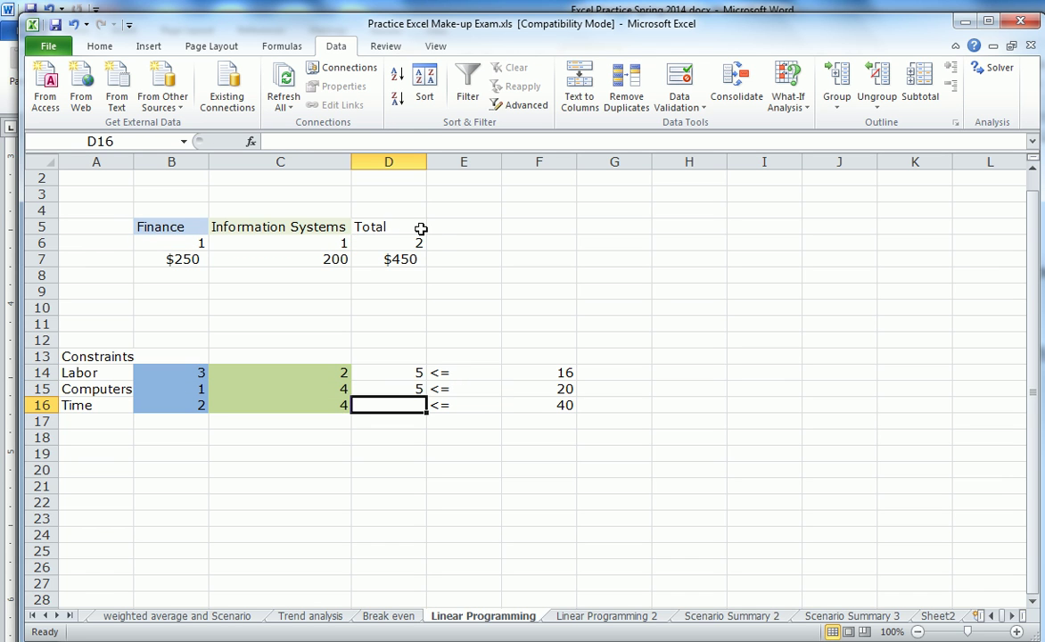
Fill the Computers formula from D15 down to D16 for the Time constraint
click(420, 390)
drag(424, 396, 423, 406)
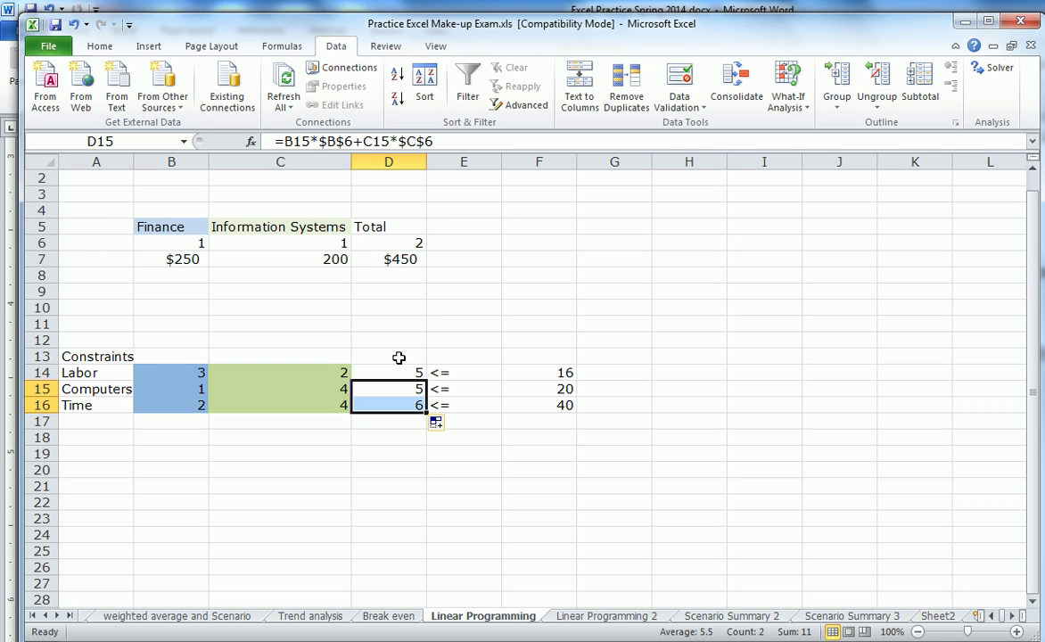
click(403, 427)
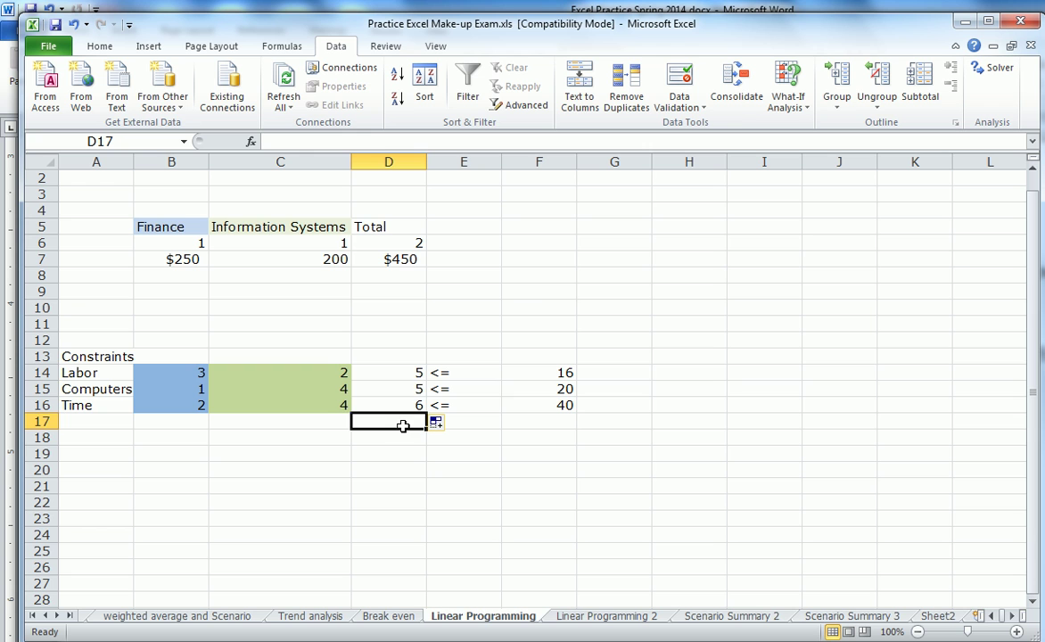
Open Solver and set its objective to the Total profit cell D7
click(415, 378)
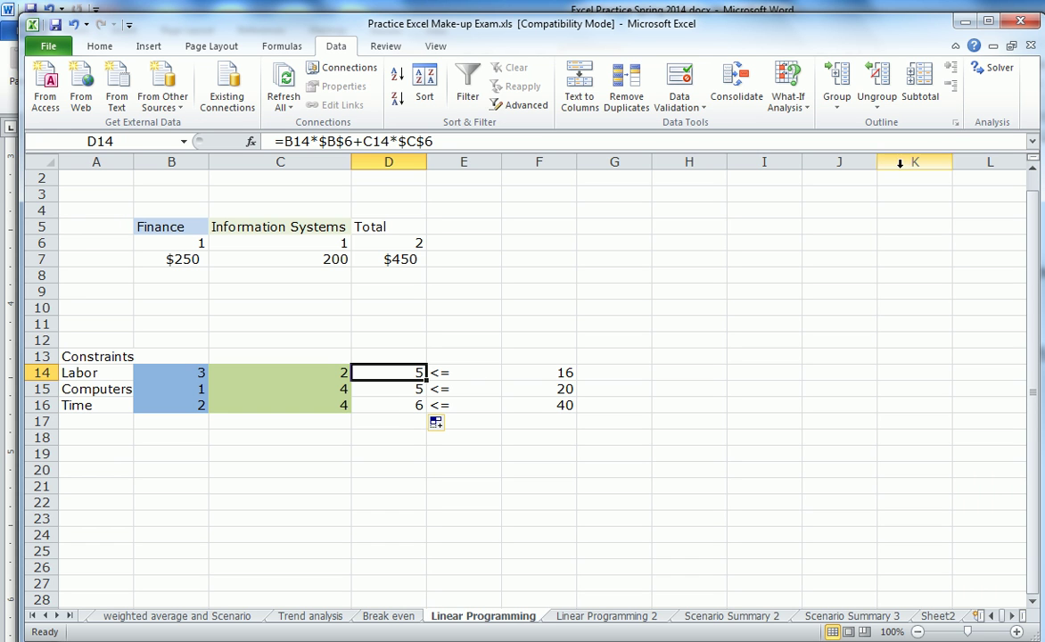
click(999, 72)
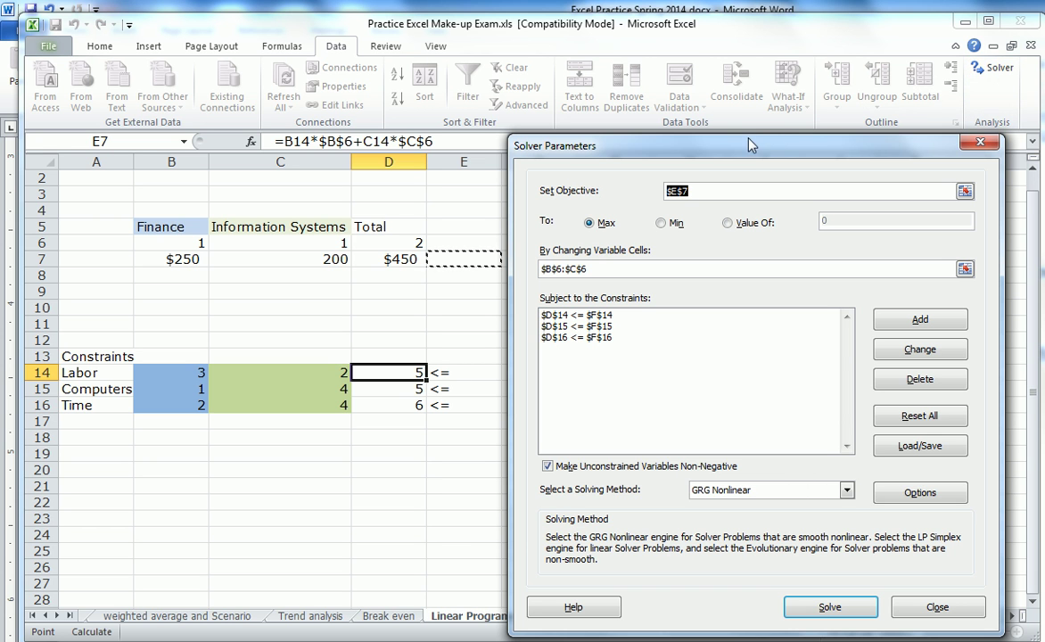
drag(749, 150, 825, 247)
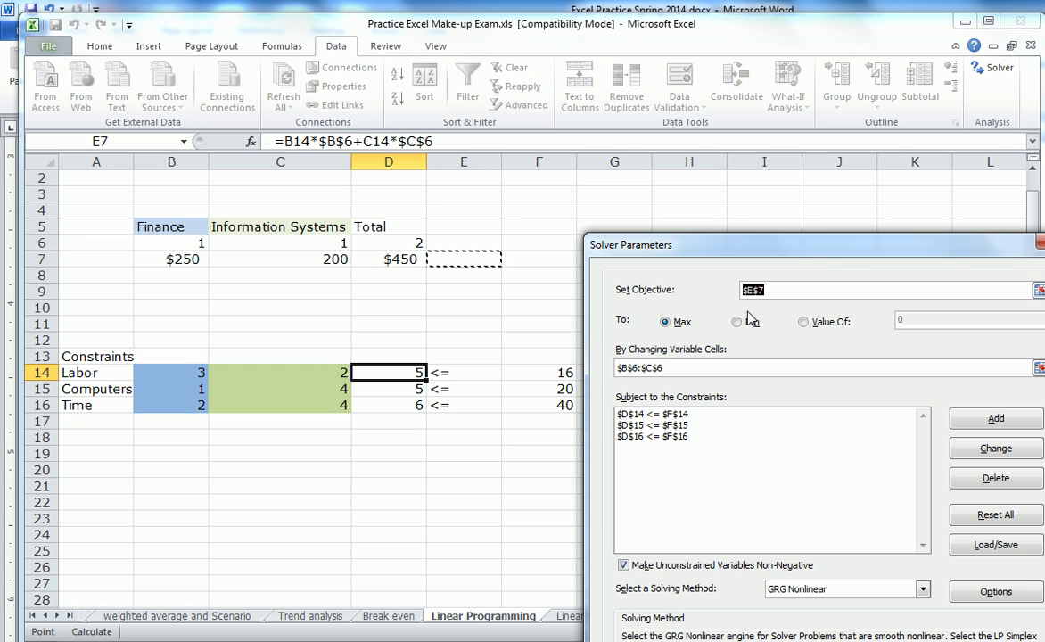
click(774, 290)
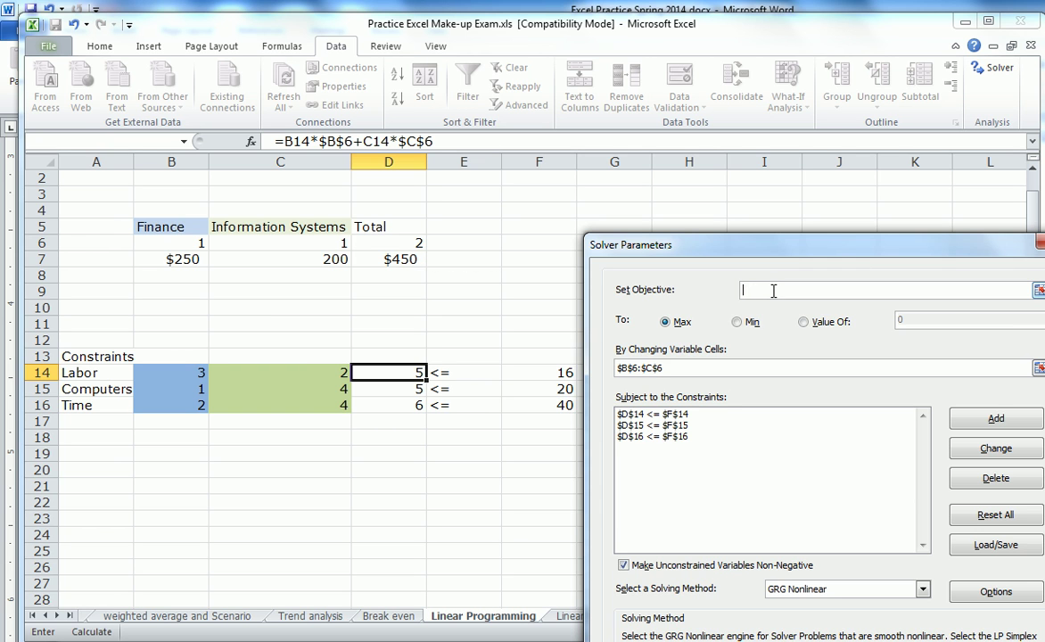
click(399, 258)
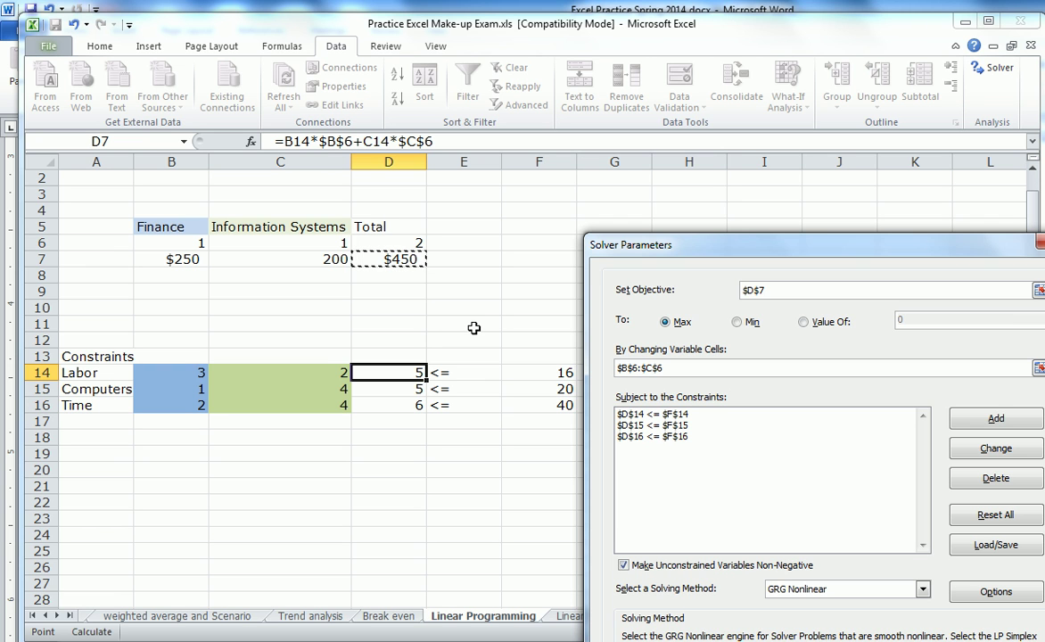
Delete all three existing Solver constraints covering D14, D15 and D16
drag(775, 249, 821, 162)
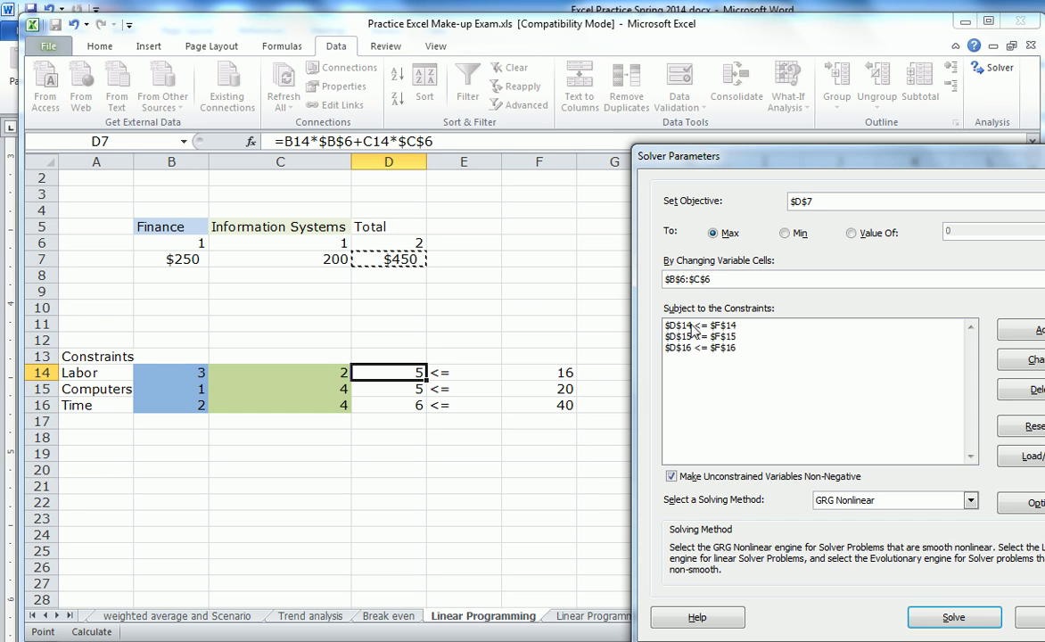
click(730, 326)
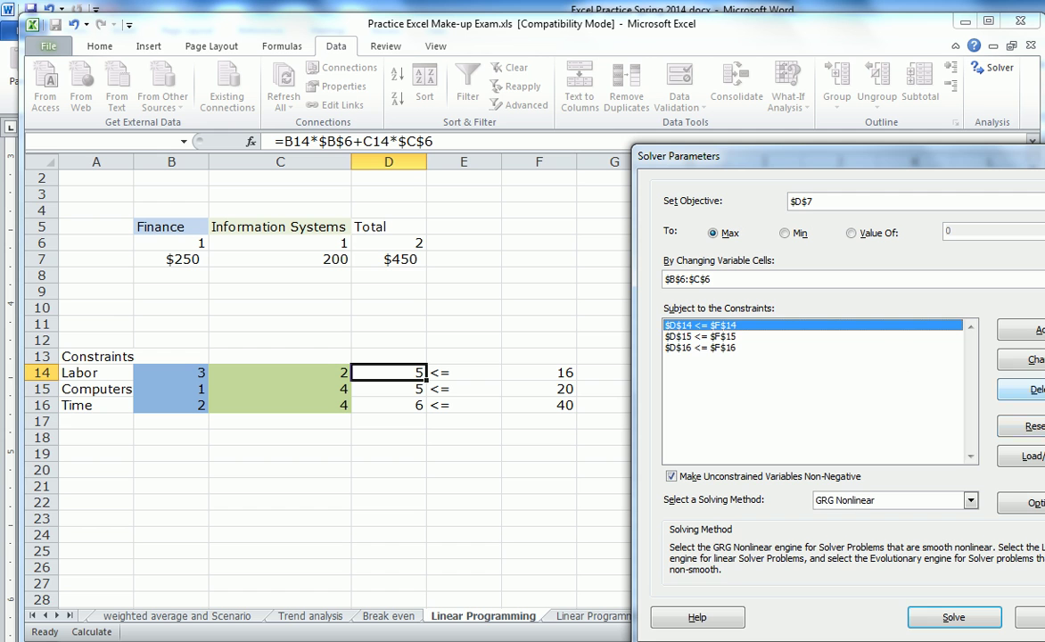
click(1024, 390)
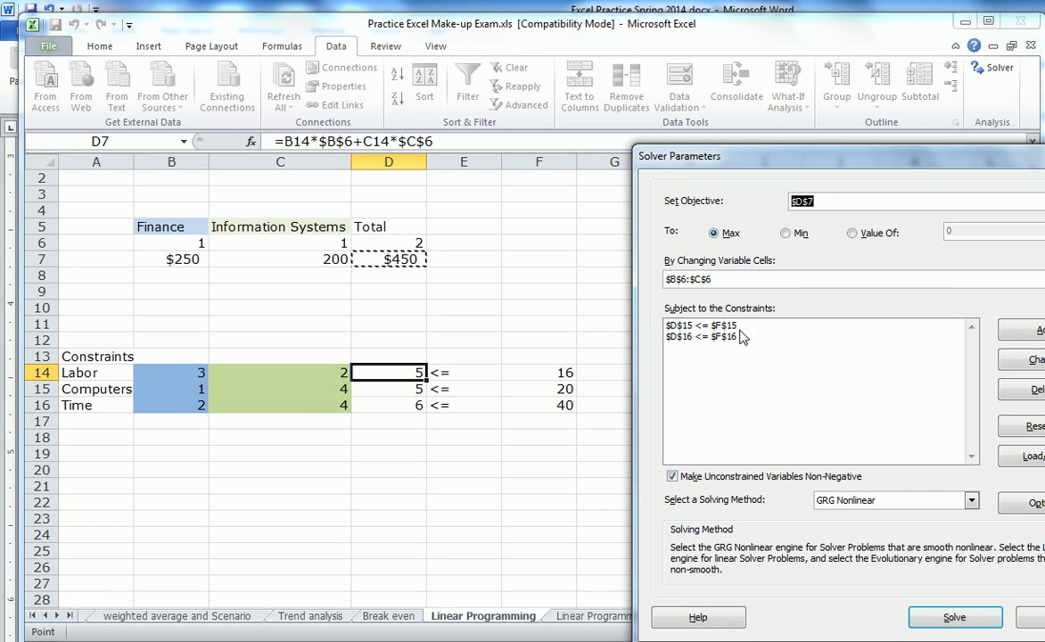
click(1024, 390)
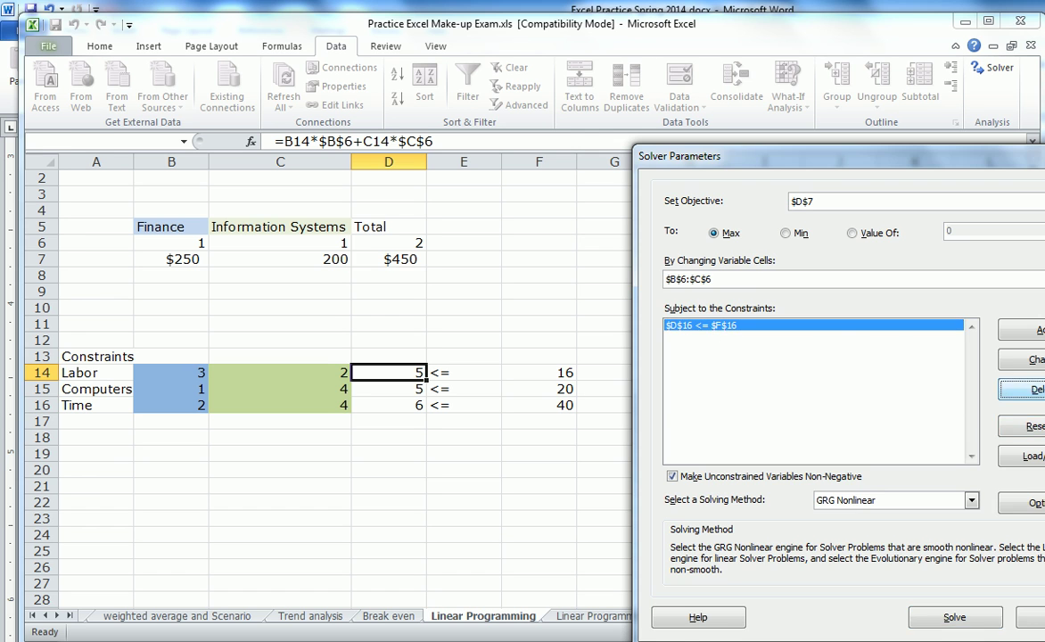
click(1024, 390)
click(737, 344)
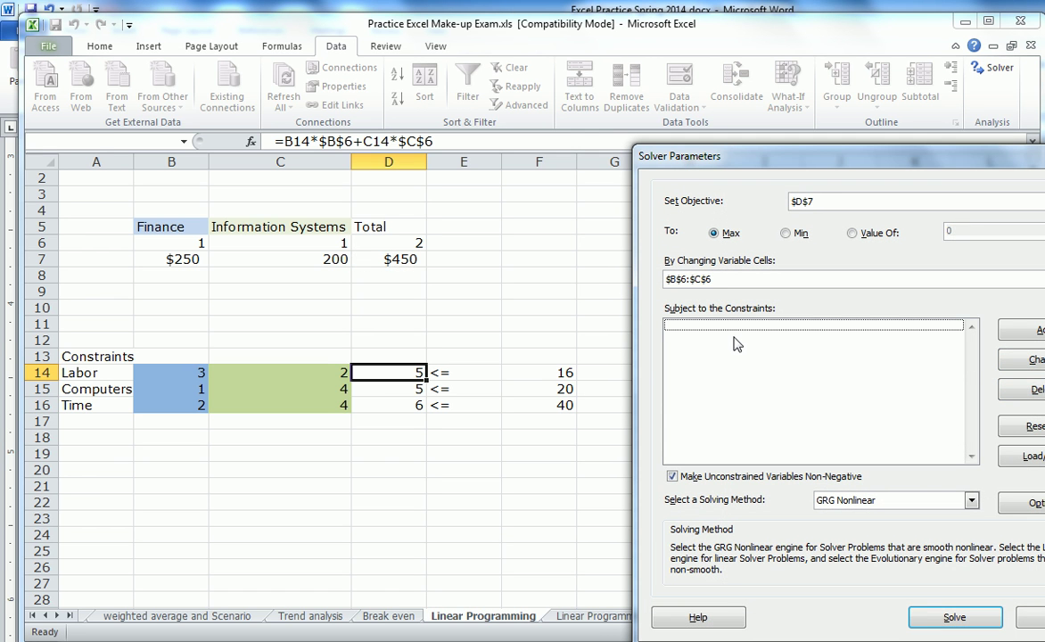
Add a Solver constraint requiring the Labor usage in D14 to be <= the limit in F14
click(1021, 331)
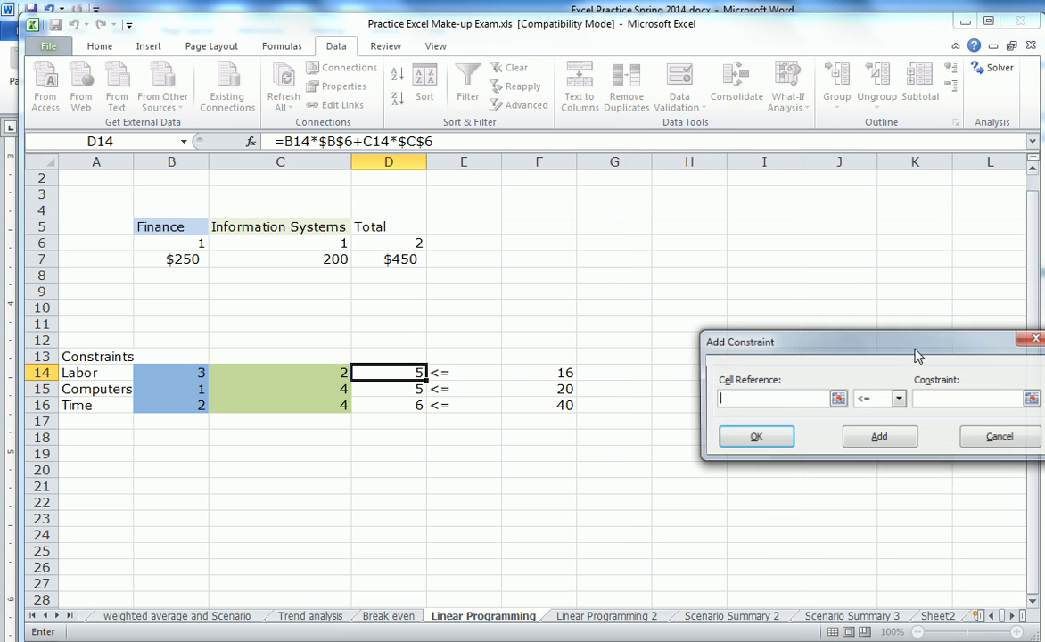
click(389, 374)
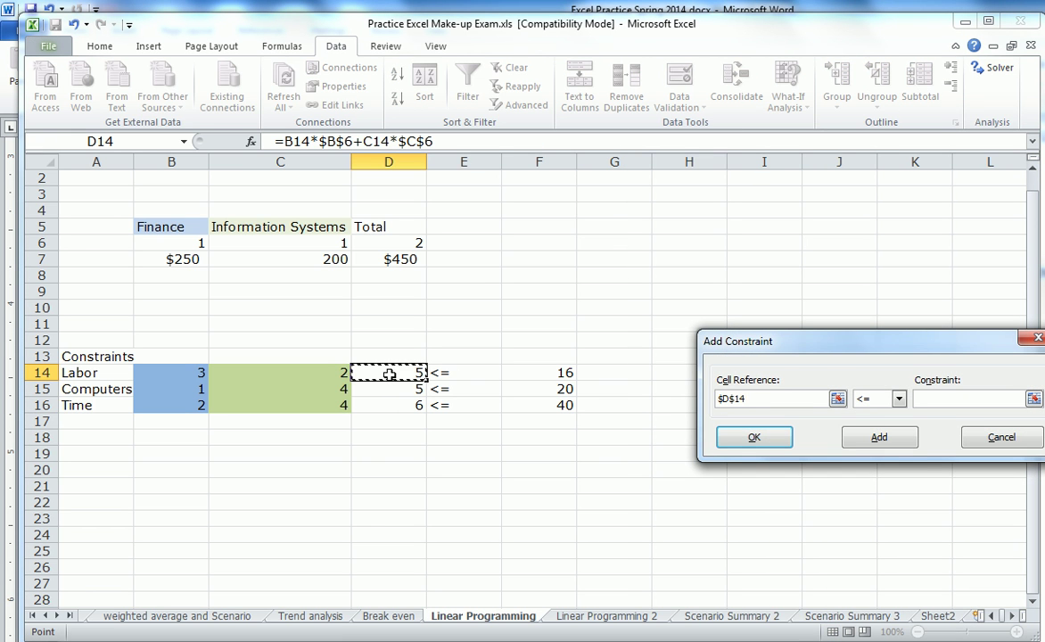
click(929, 398)
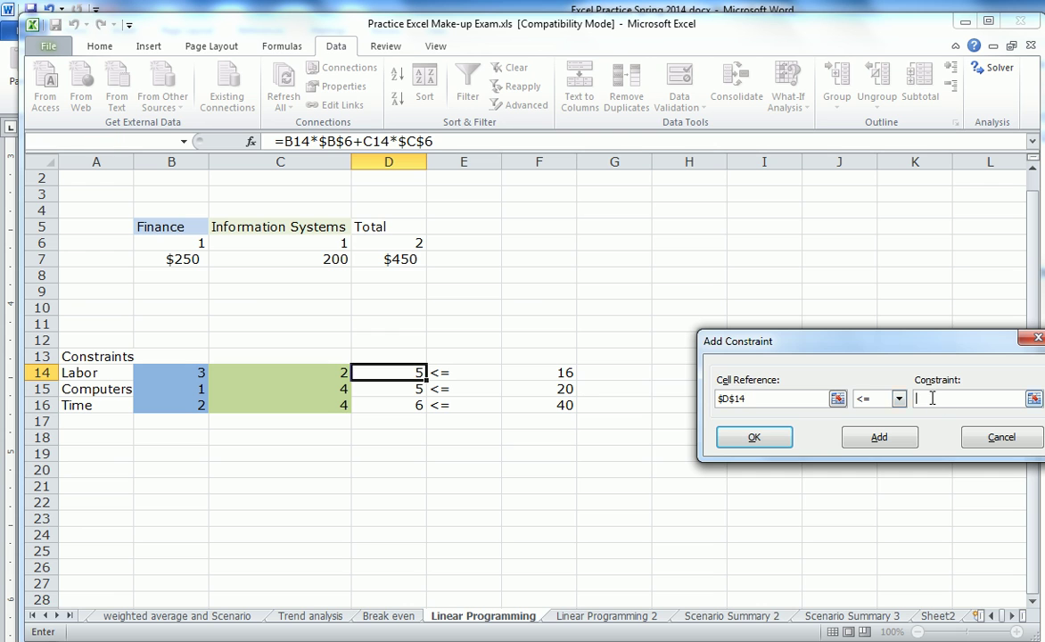
click(566, 373)
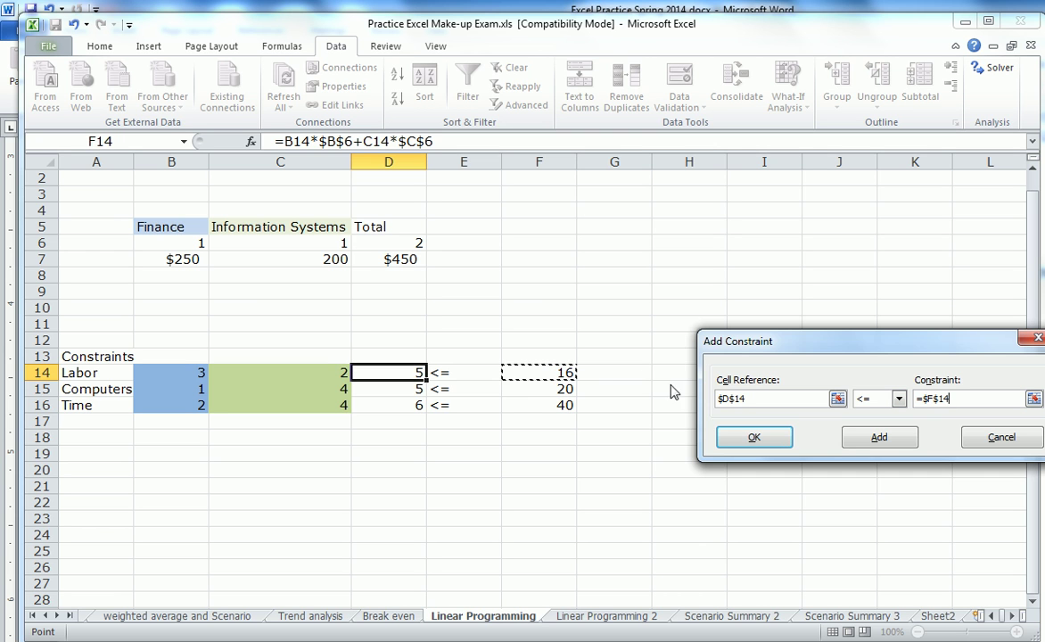
click(890, 440)
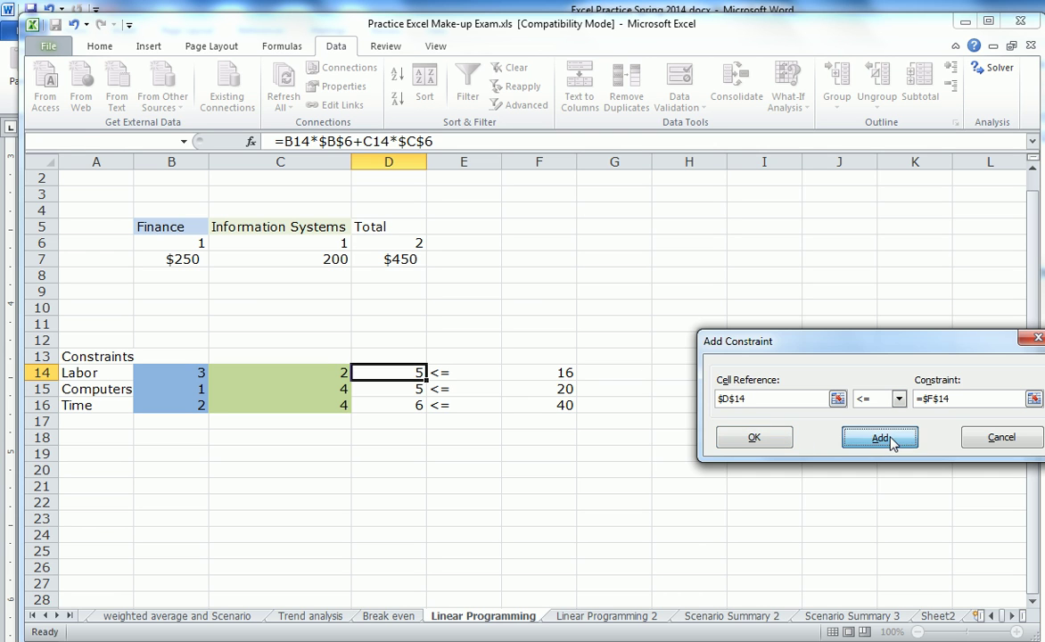
Add a Solver constraint requiring the Computers usage in D15 to be <= the limit in F15
click(393, 395)
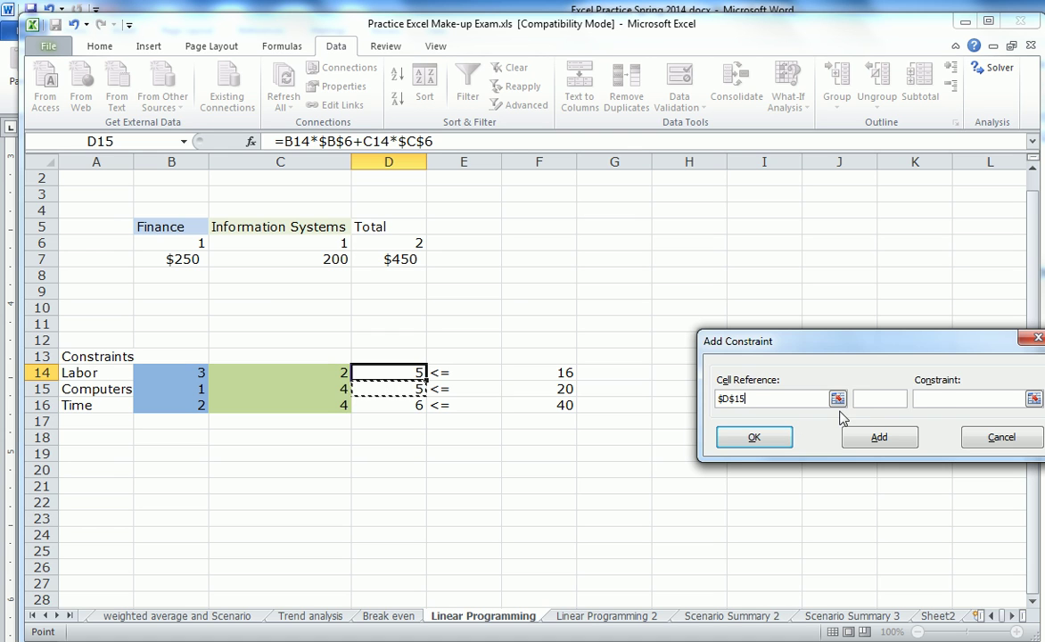
click(948, 403)
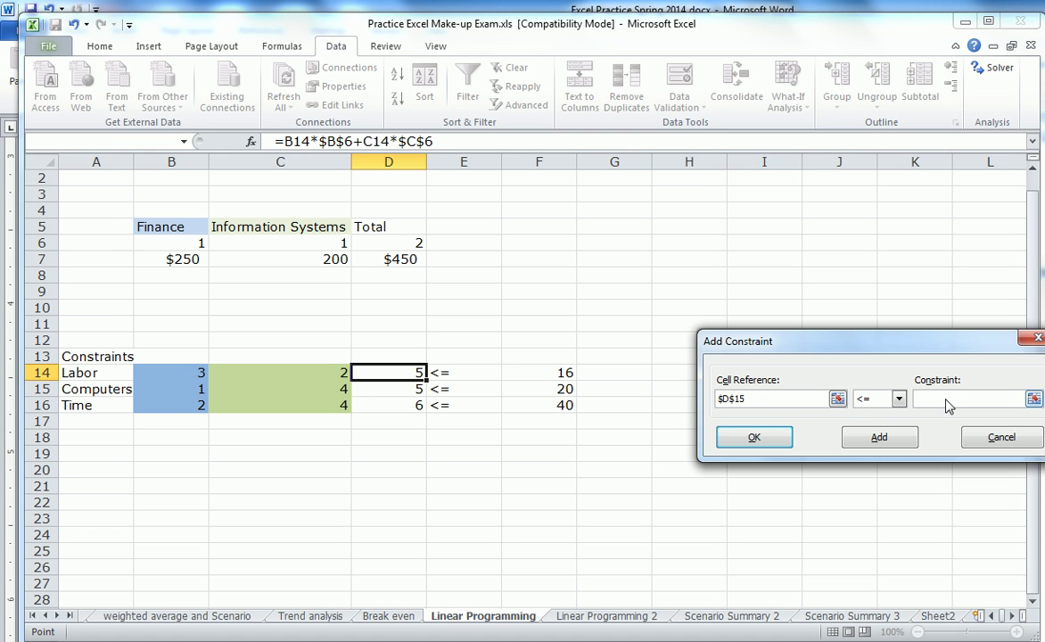
click(567, 390)
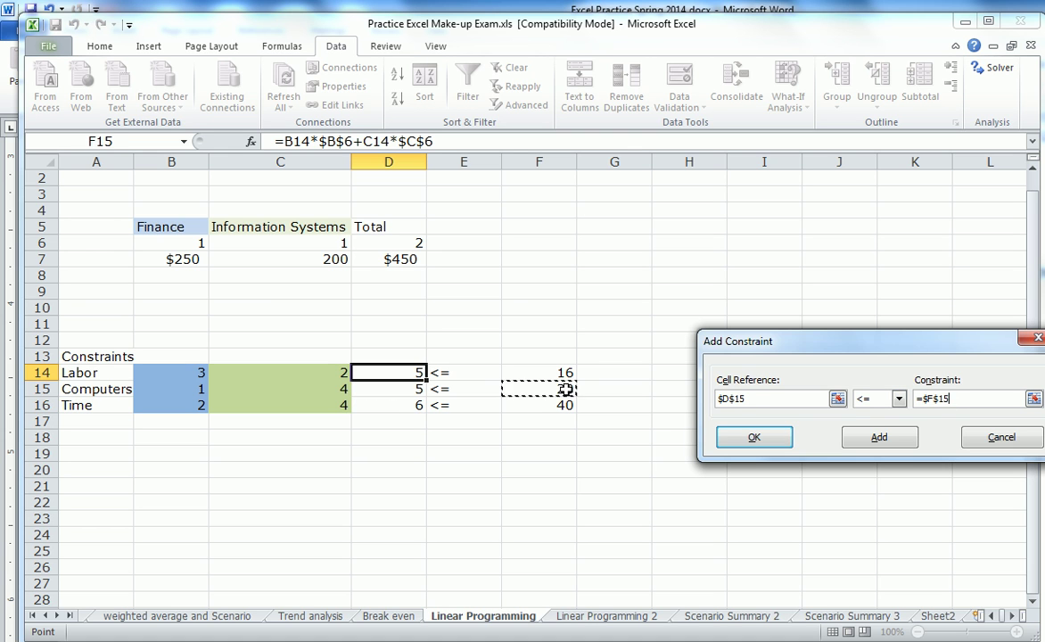
click(879, 436)
Add the final Solver constraint, Time usage D16 <= F16, and return to the Solver parameters
click(415, 409)
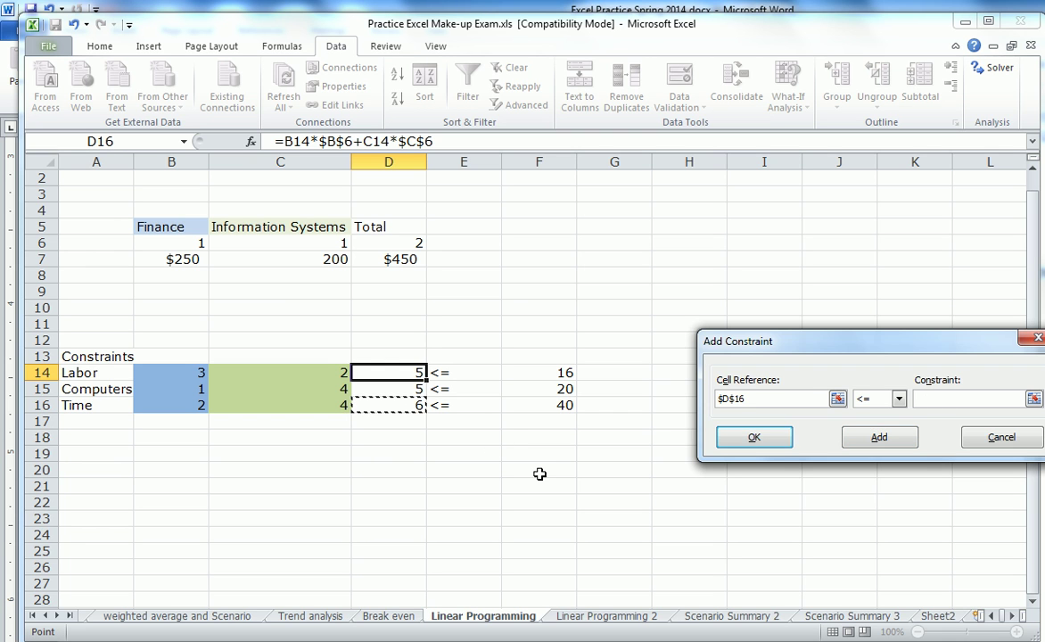
click(943, 399)
click(561, 404)
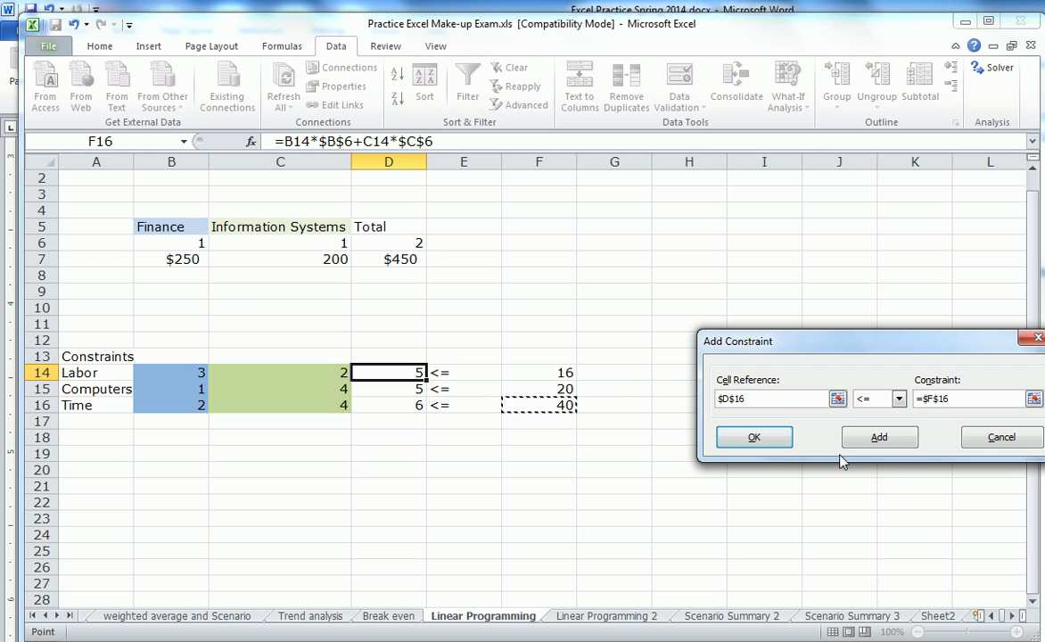
click(754, 437)
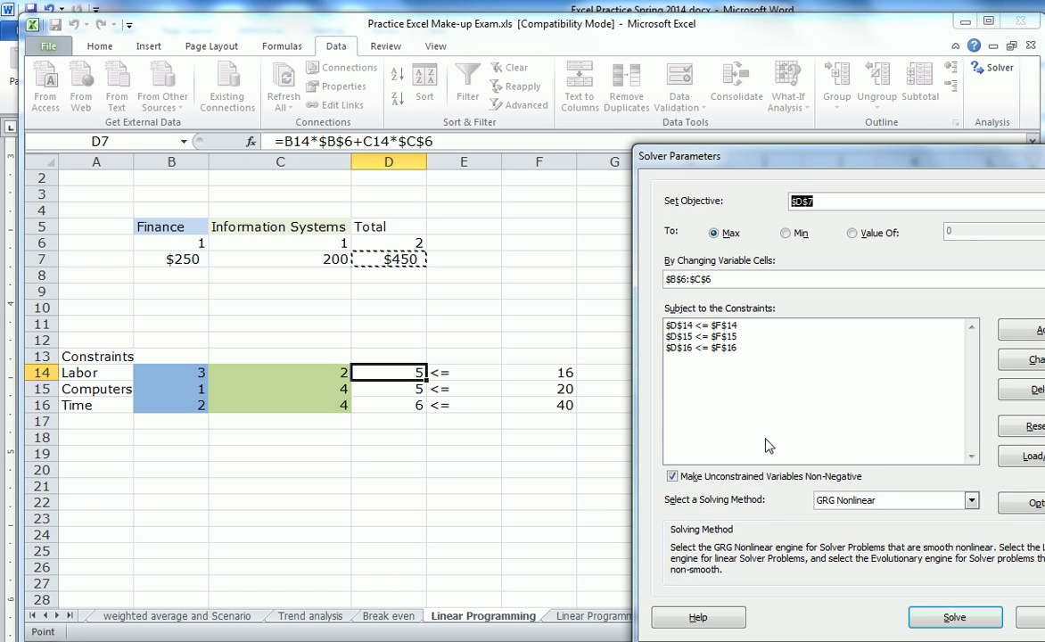
Solve the Finance and Information Systems model and keep the Solver solution
click(955, 617)
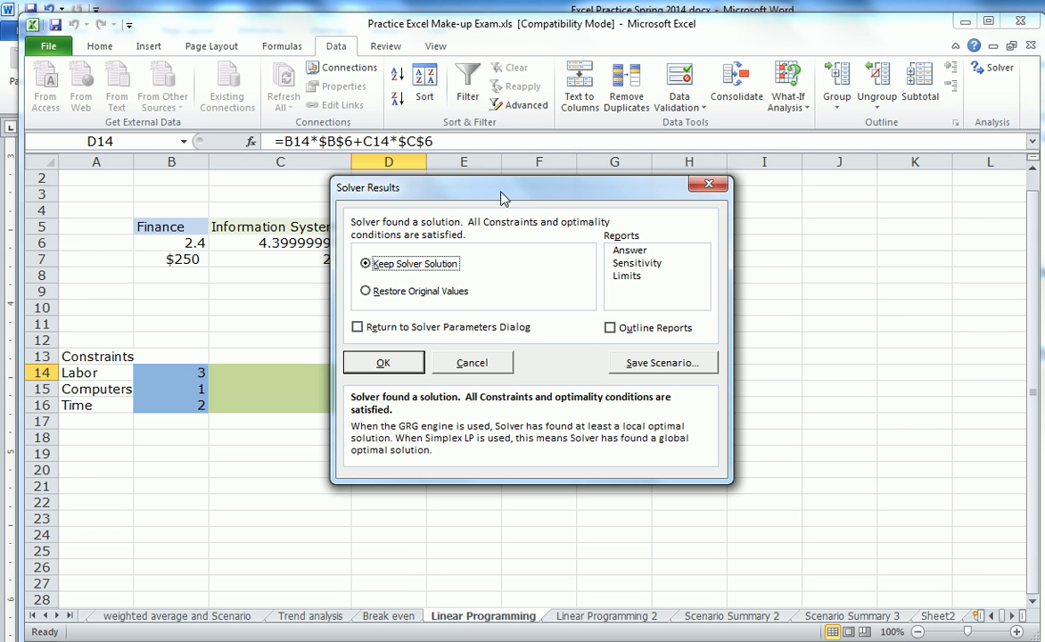
drag(502, 198, 748, 169)
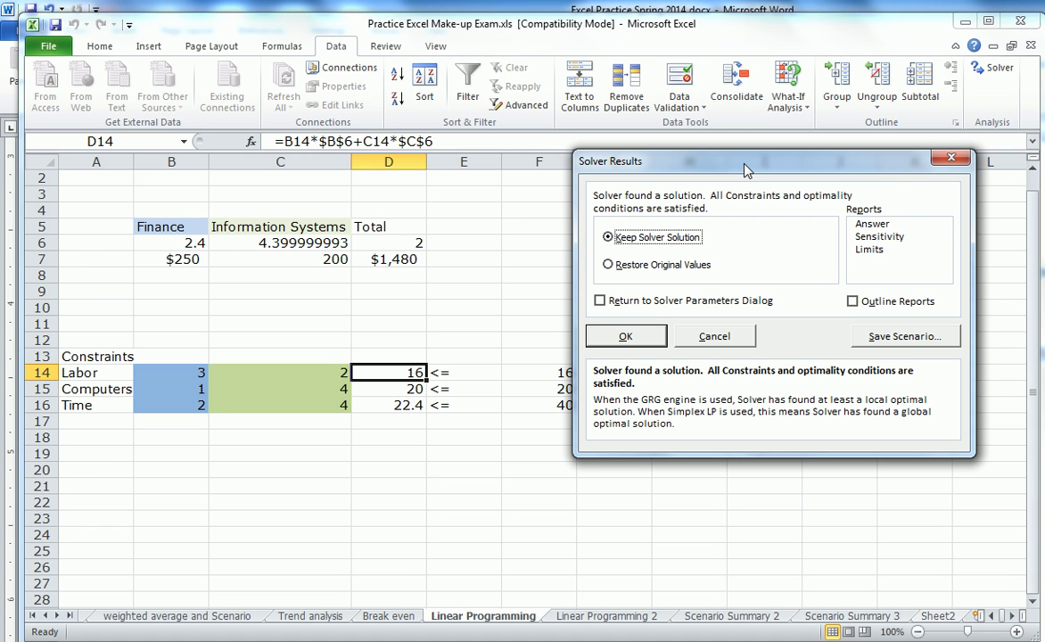
drag(747, 170, 888, 182)
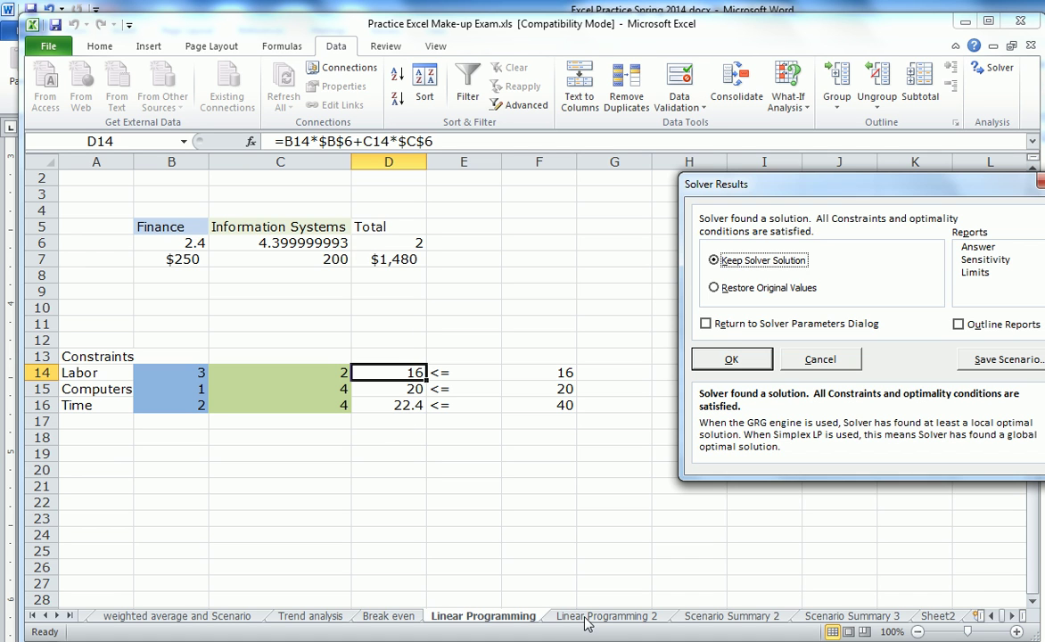
click(719, 355)
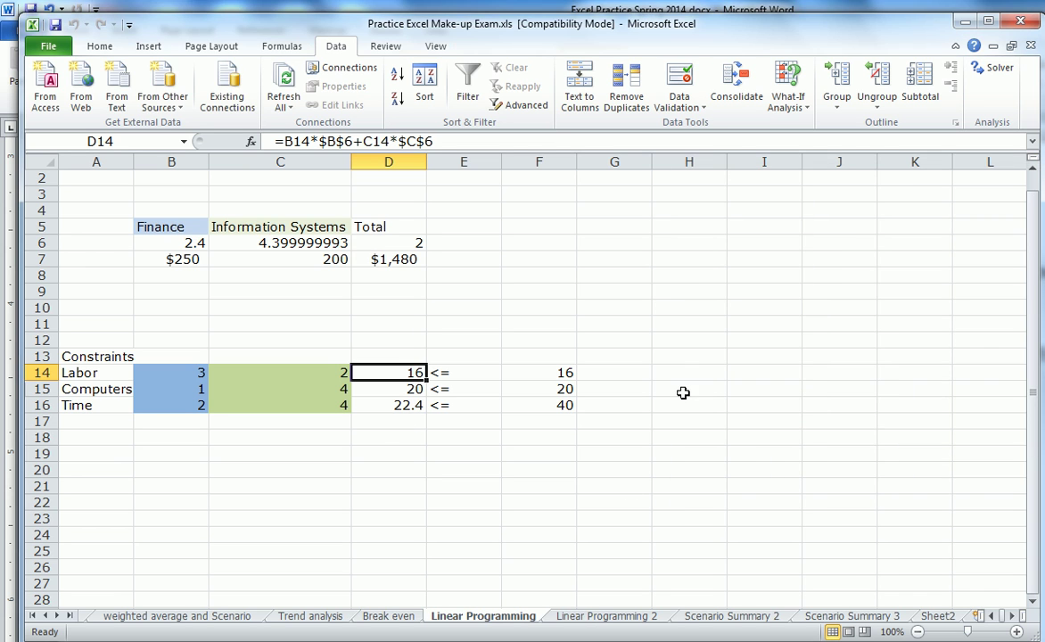
On the Linear Programming 2 sheet, calculate the profit in F5 with the formula =C5*C4+D5*D4
click(586, 619)
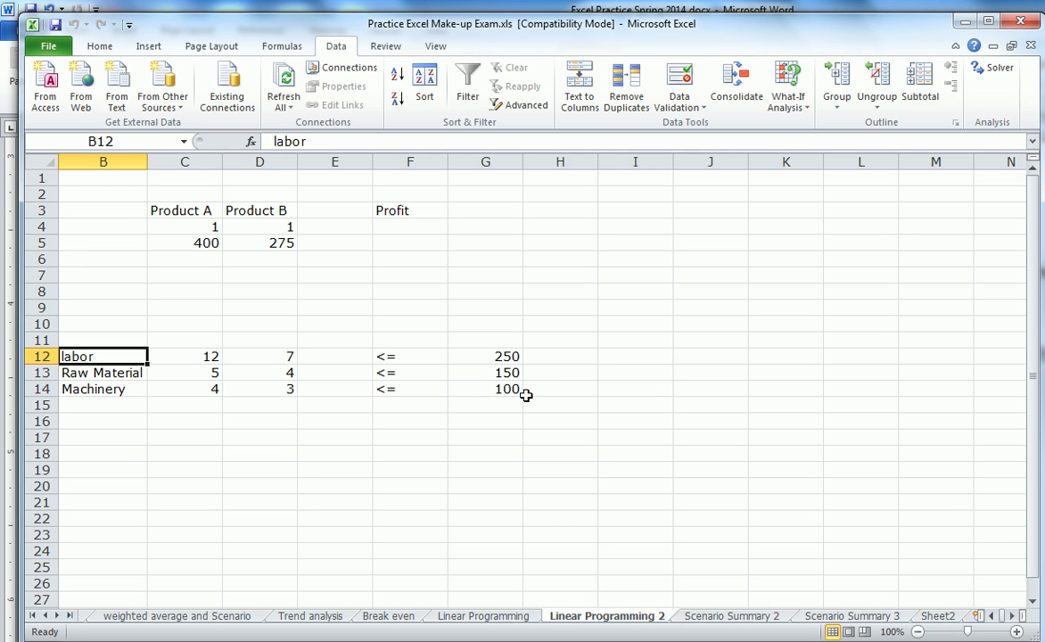
click(390, 228)
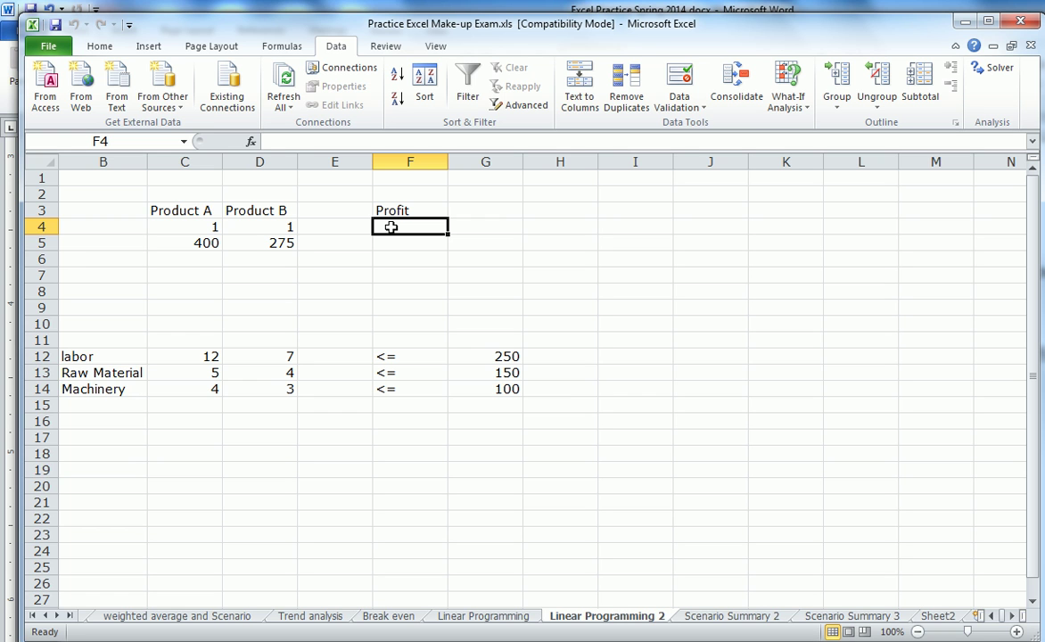
click(390, 243)
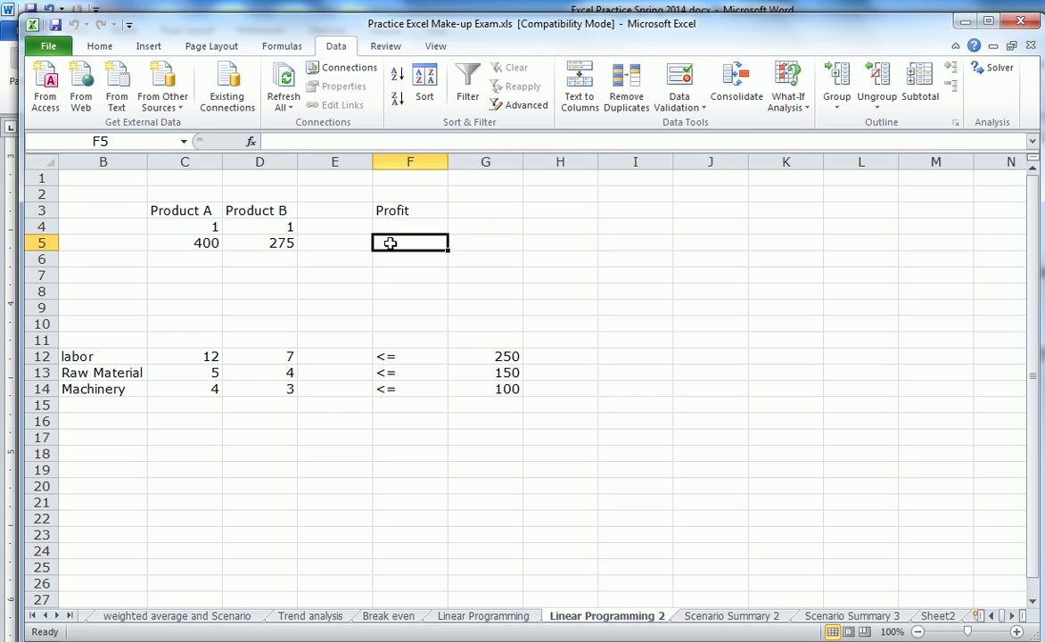
text(=)
click(193, 246)
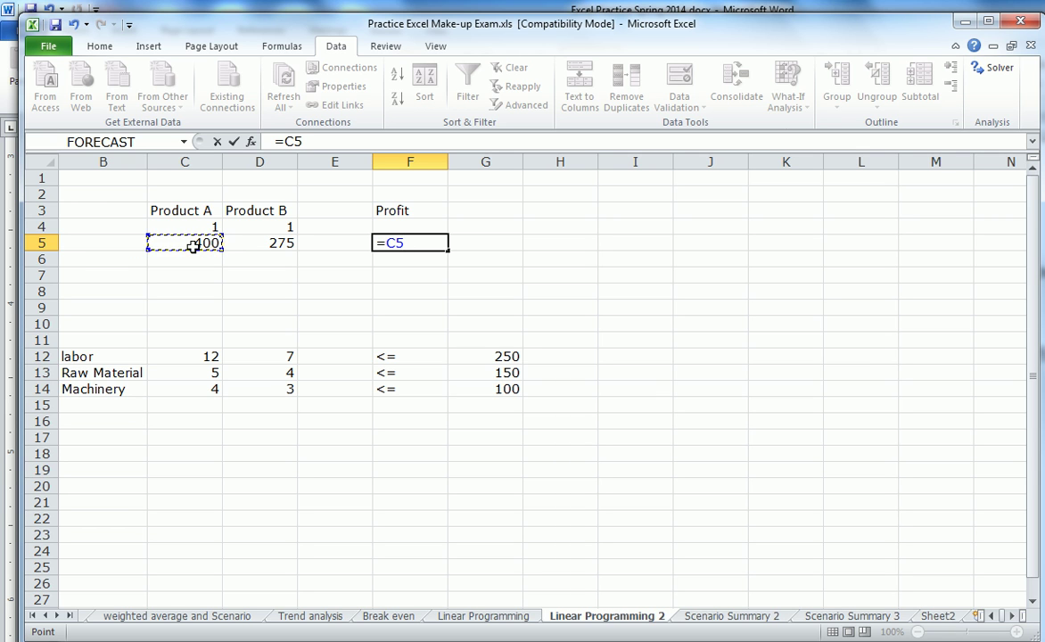
text(*)
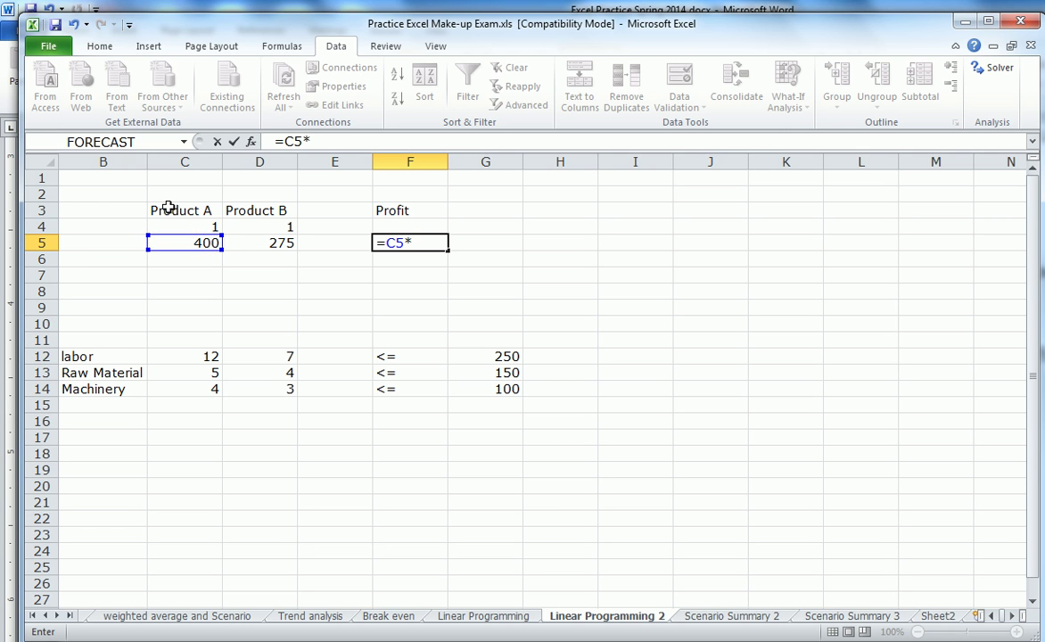
click(178, 227)
text(+)
click(261, 245)
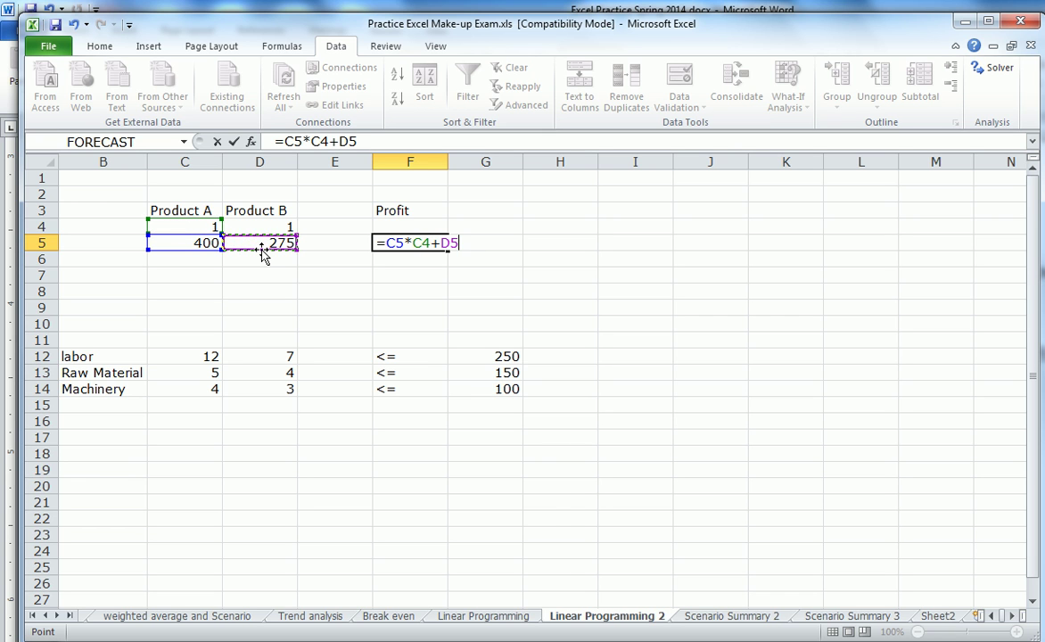
text(*)
click(272, 230)
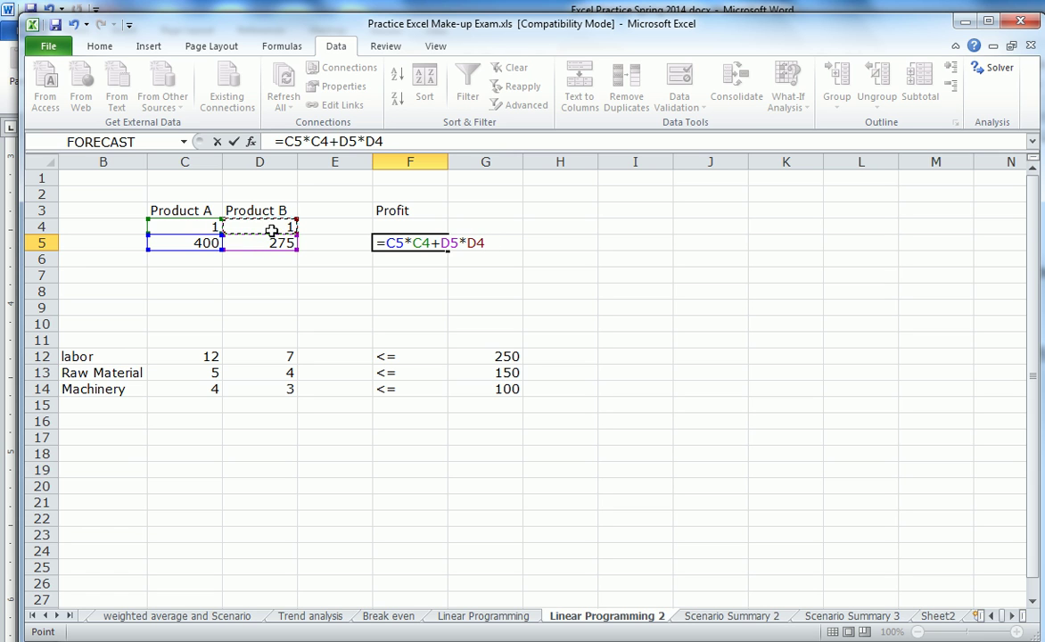
key(Return)
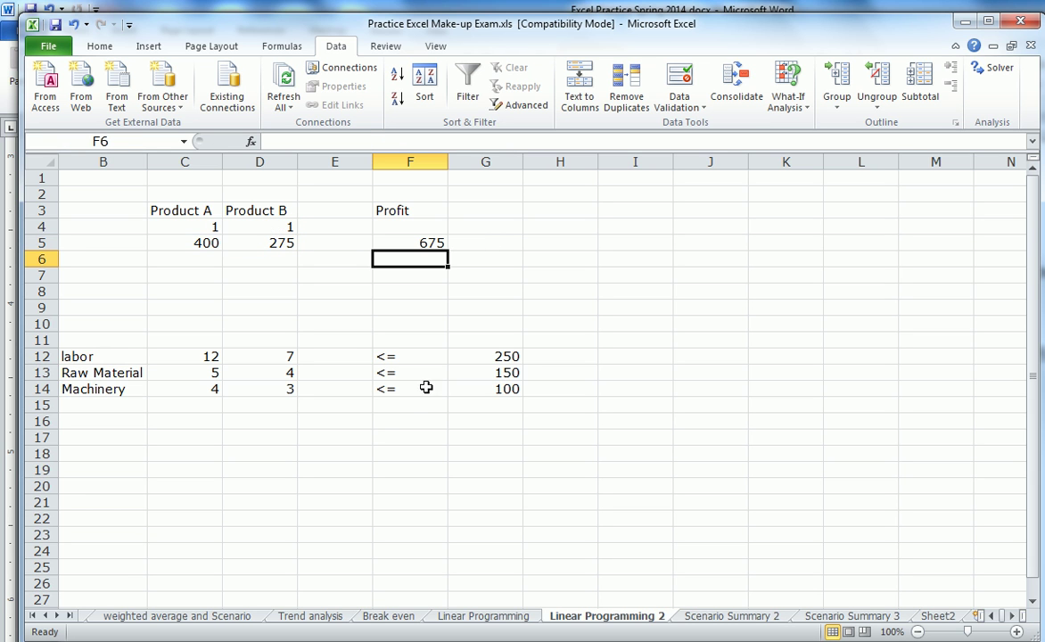
Calculate labor usage in E12 with =C12*$C$4+D12*$D$4 and fill the formula down to E14 for Raw Material and Machinery
click(337, 357)
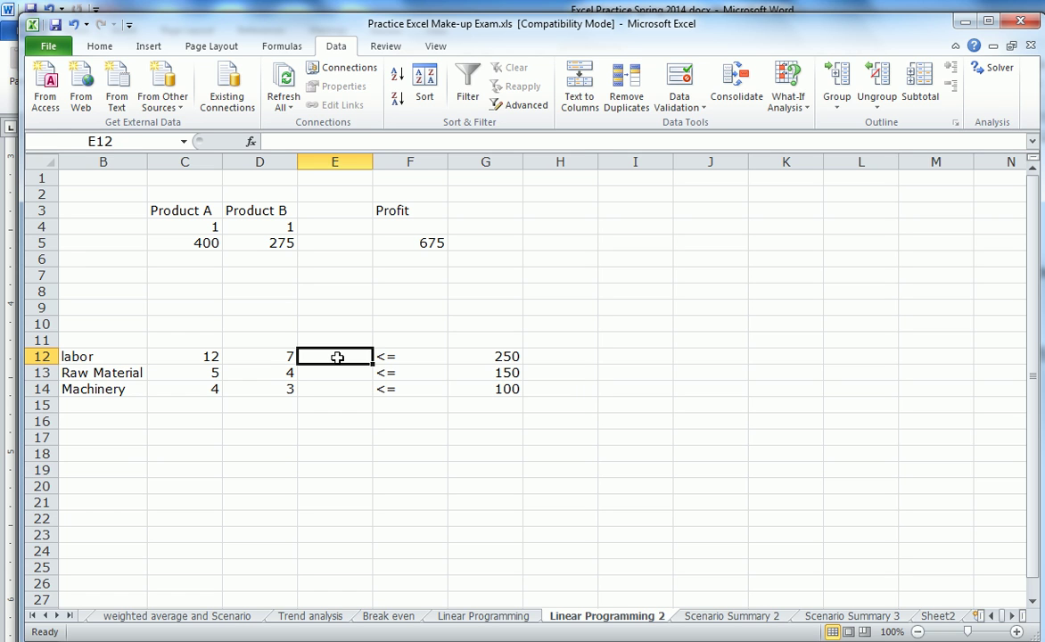
text(=)
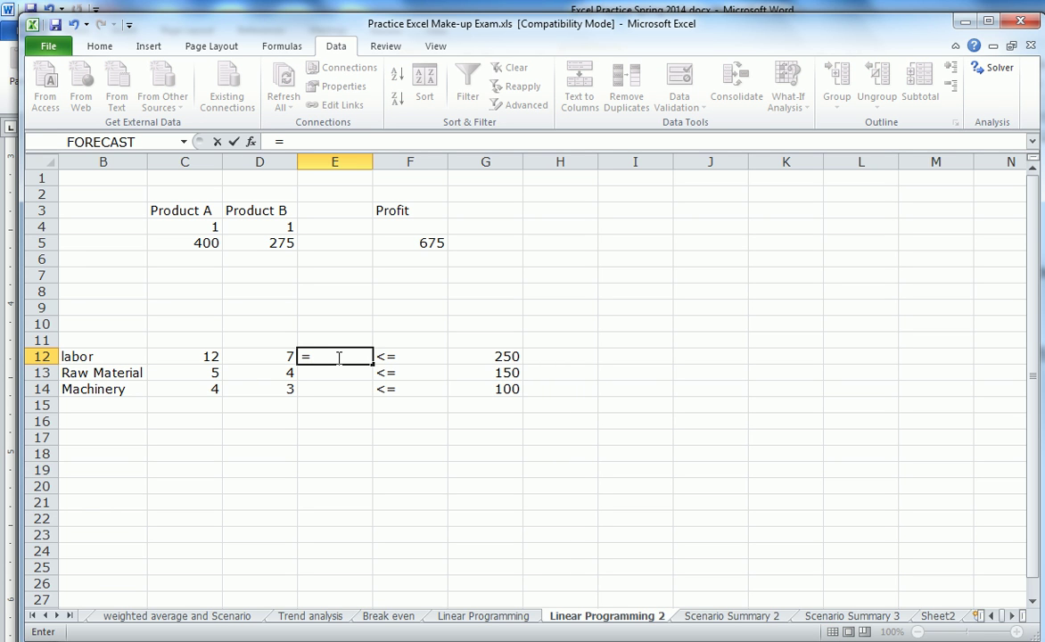
click(209, 357)
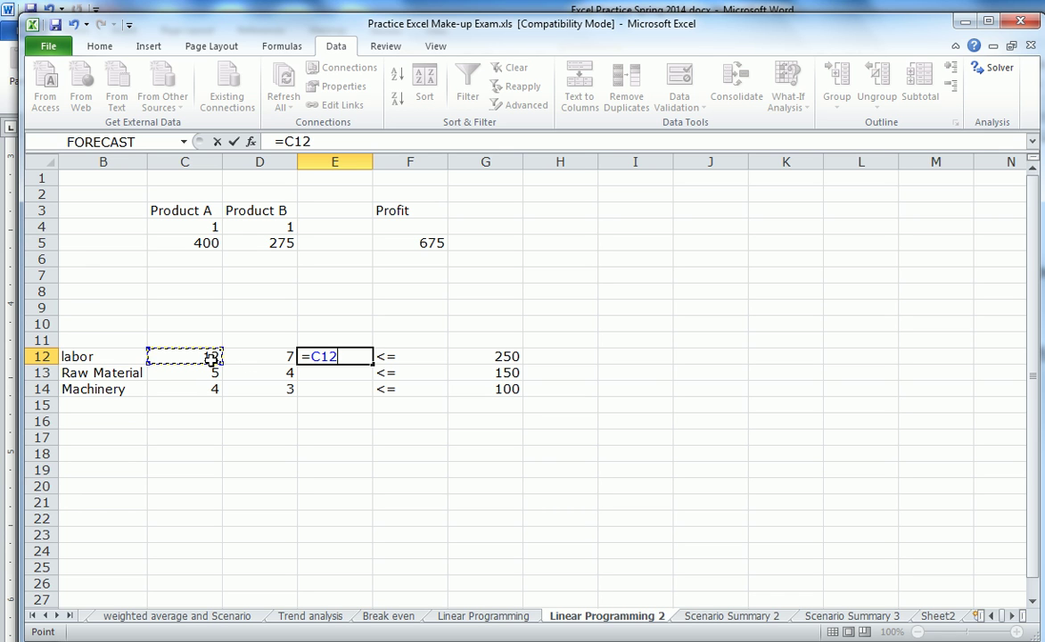
text(*)
click(213, 227)
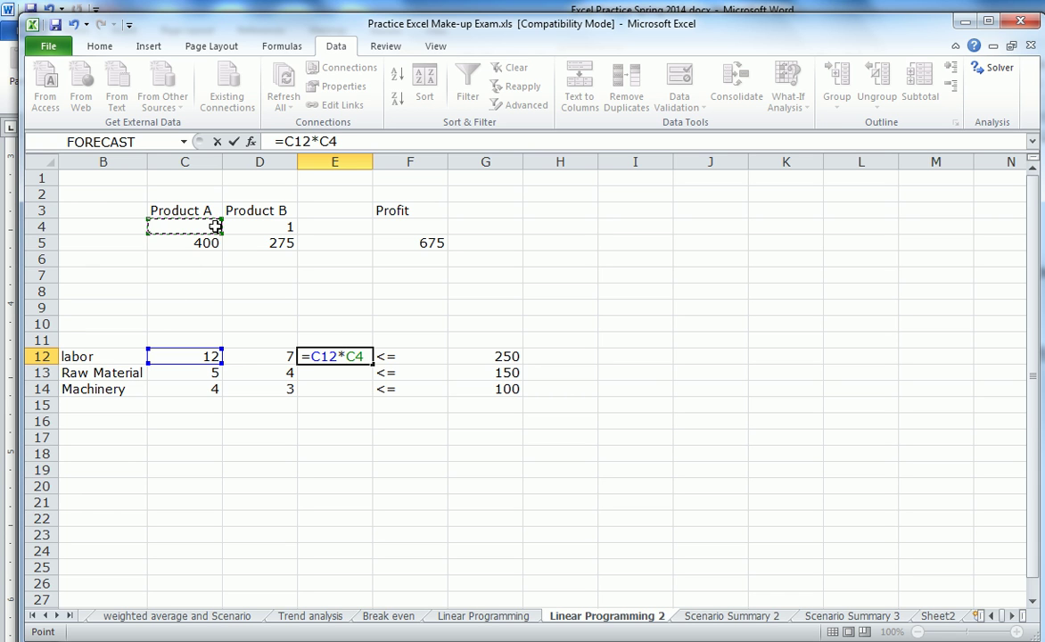
key(F4)
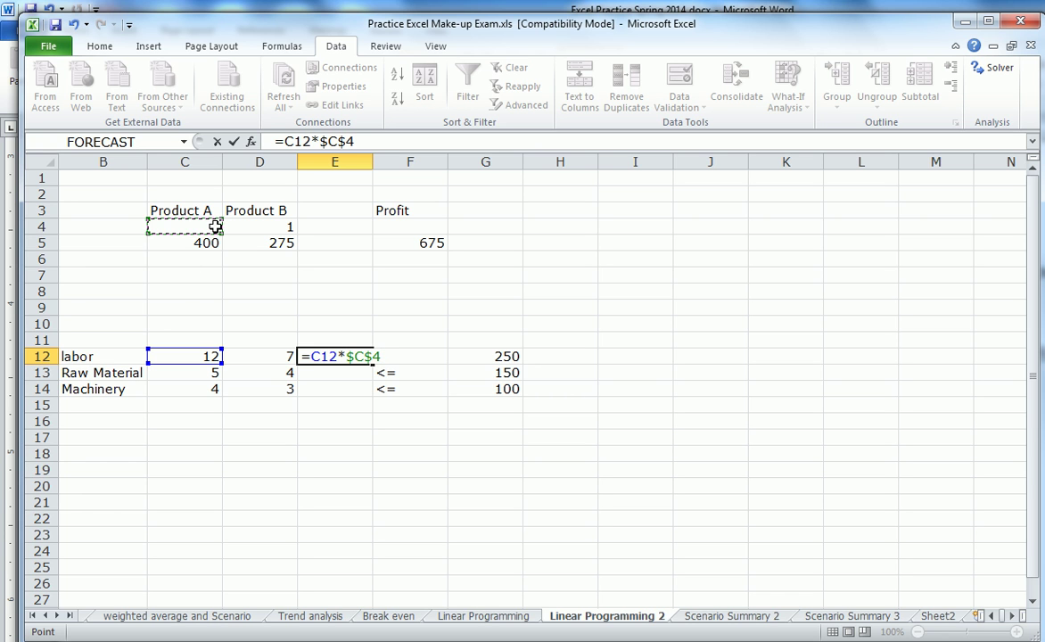
text(+)
click(276, 357)
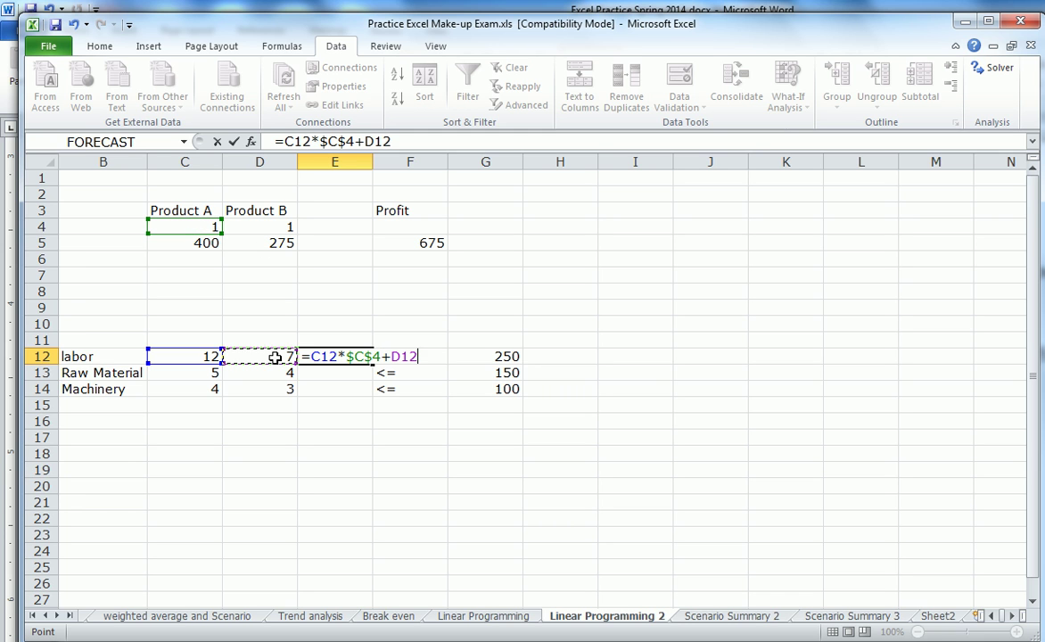
text(*)
click(287, 229)
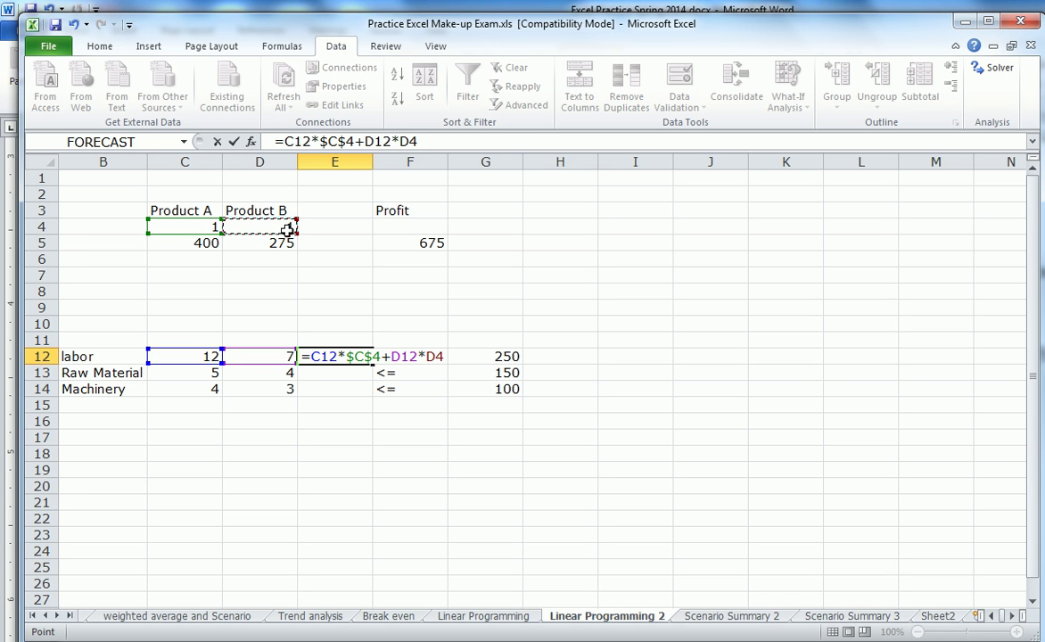
key(F4)
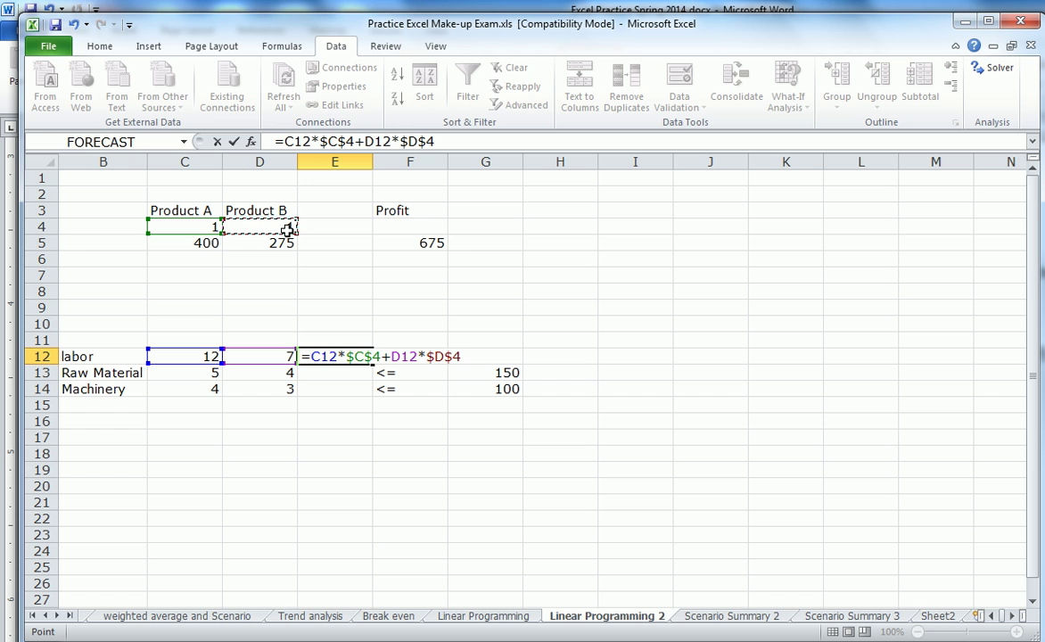
key(Return)
click(345, 357)
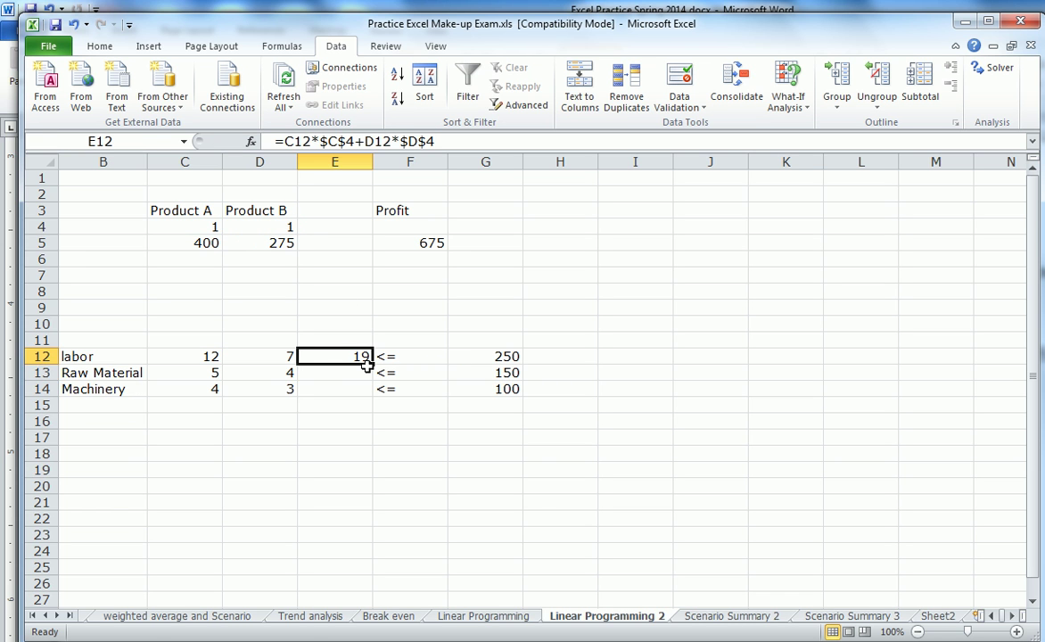
drag(373, 362, 373, 390)
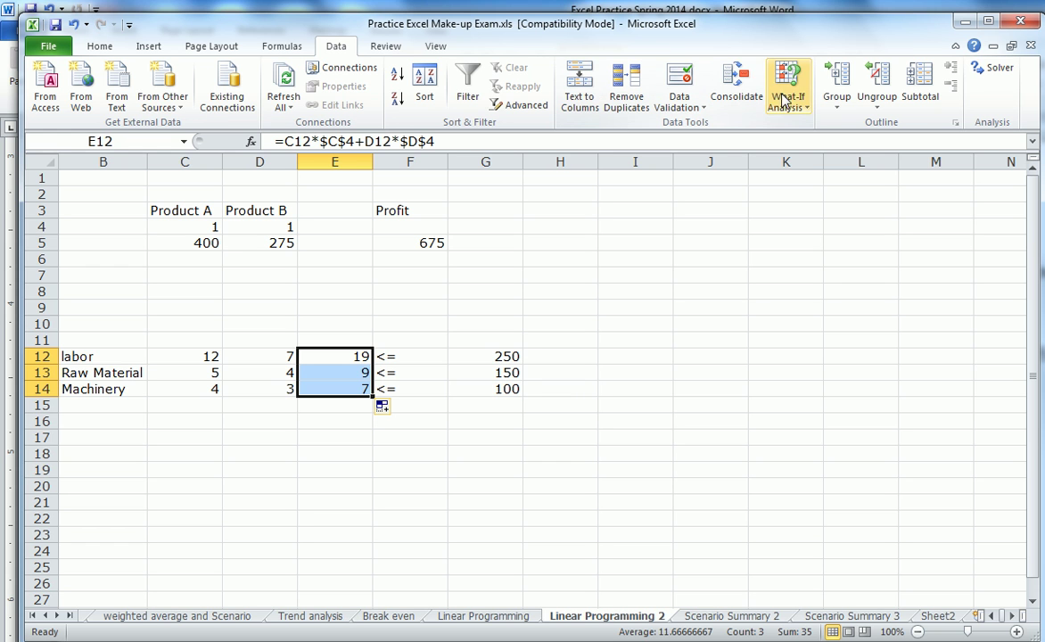
Open Solver for the Linear Programming 2 sheet and delete the three broken #REF! constraints against G12, G13 and G14
click(999, 69)
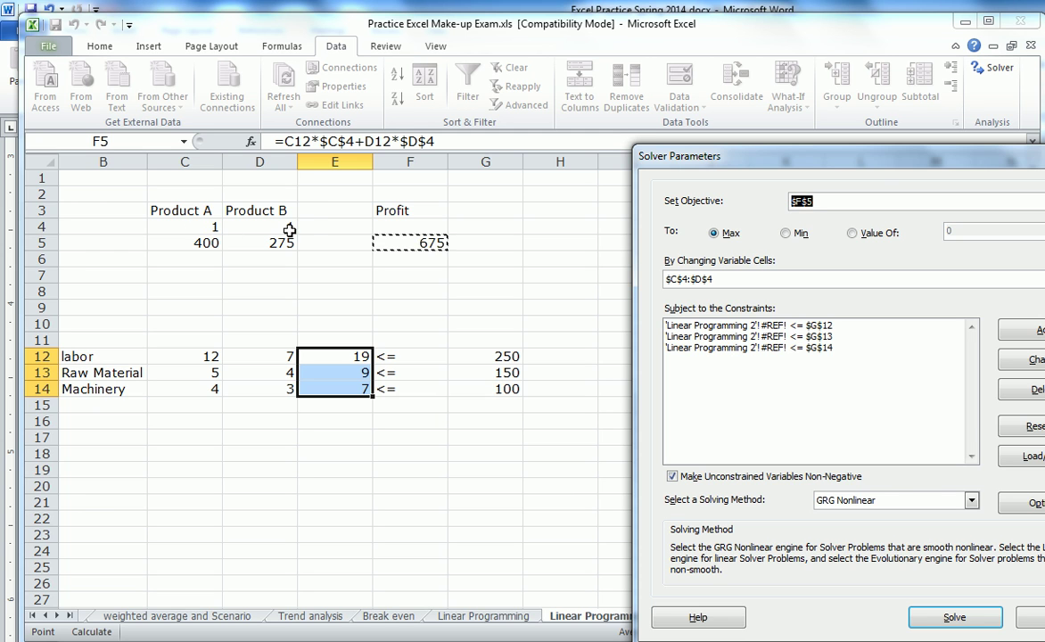
click(839, 326)
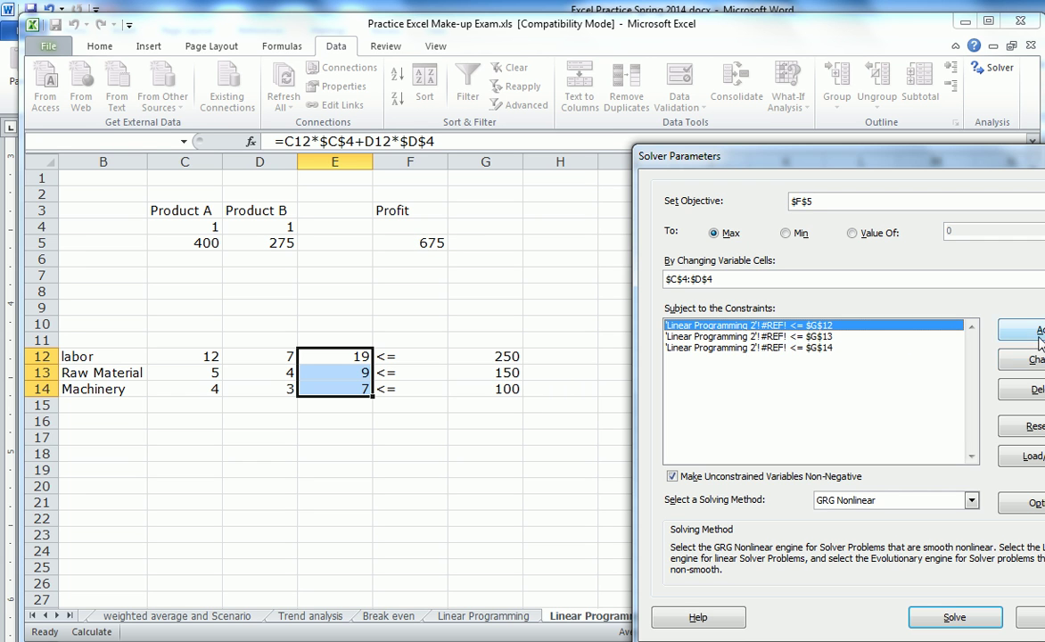
click(1035, 390)
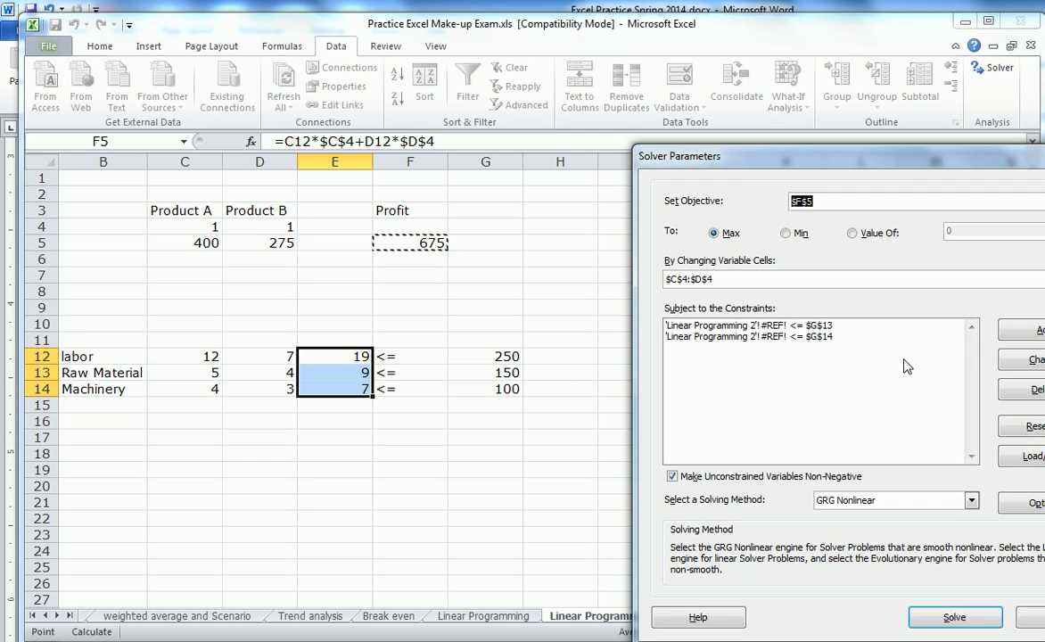
click(828, 326)
click(1035, 390)
click(830, 328)
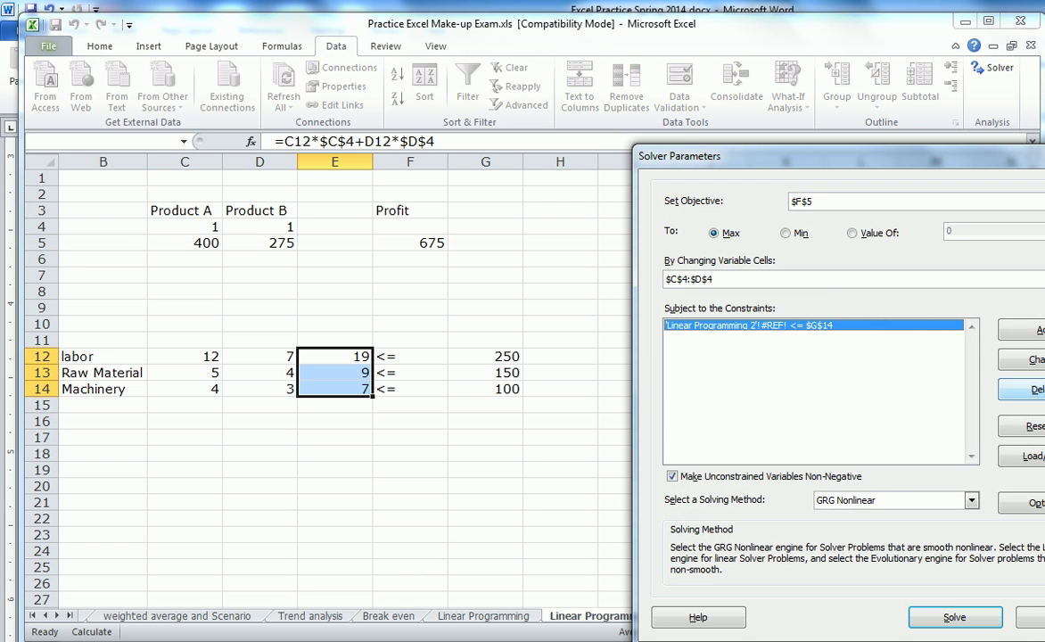
click(1034, 390)
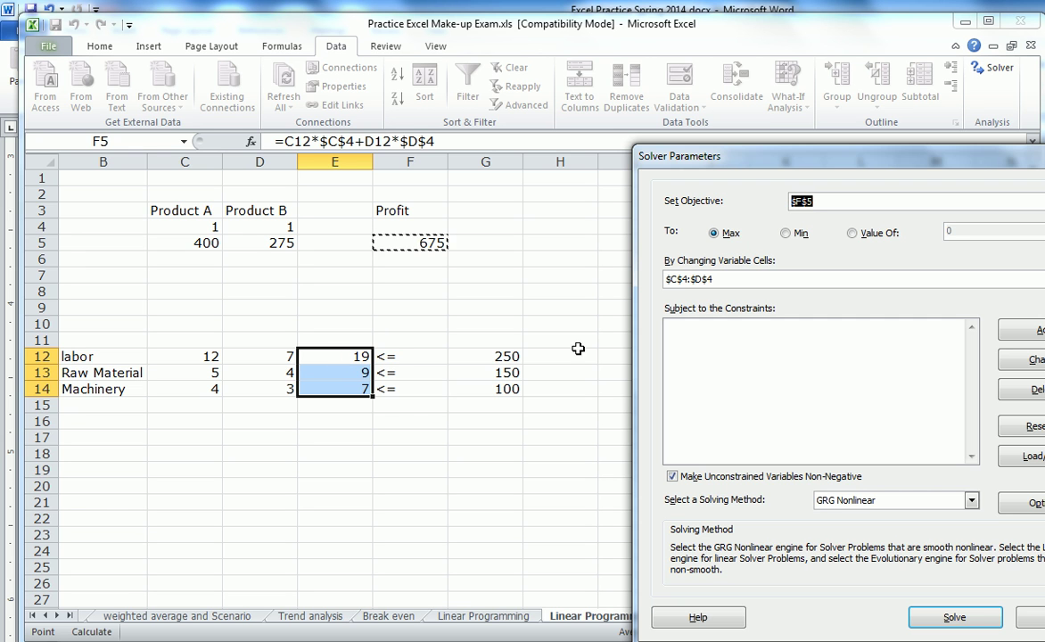
Add the labor constraint E12 <= G12 to the Solver model
click(1021, 330)
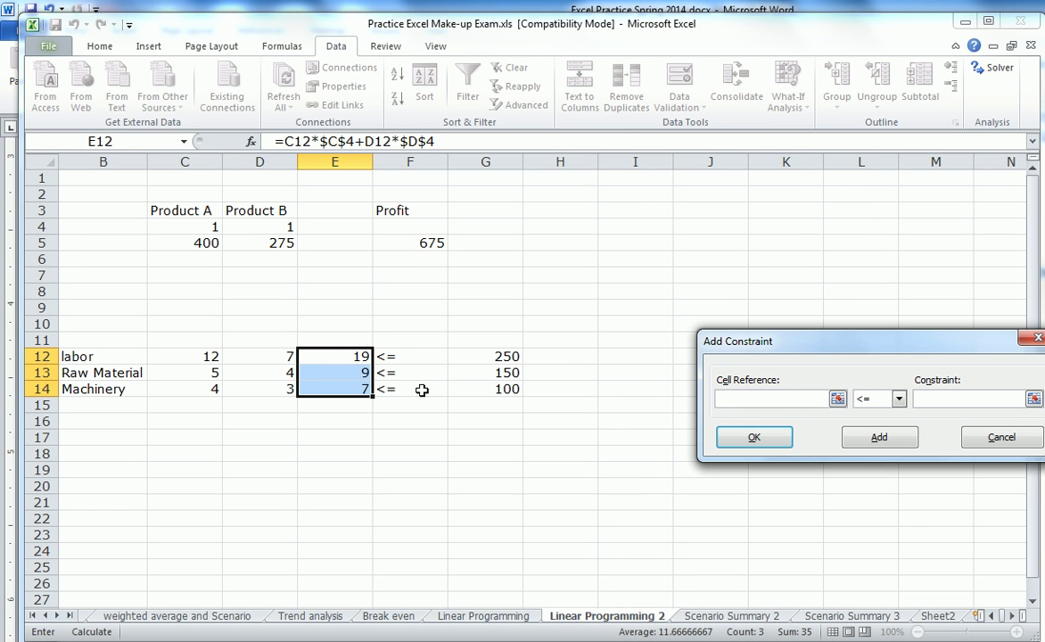
click(355, 357)
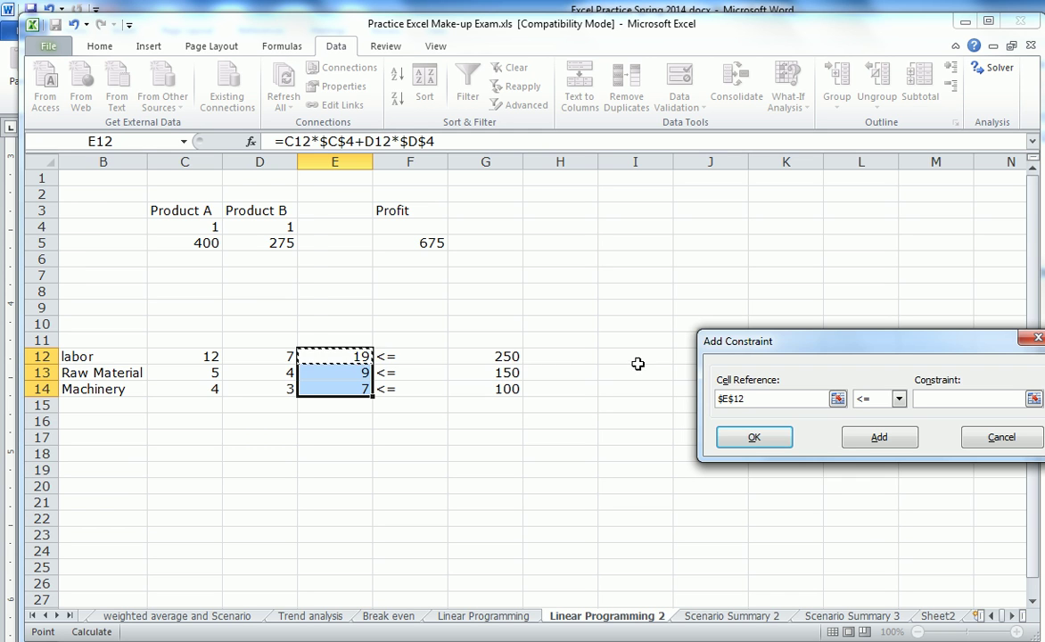
click(945, 397)
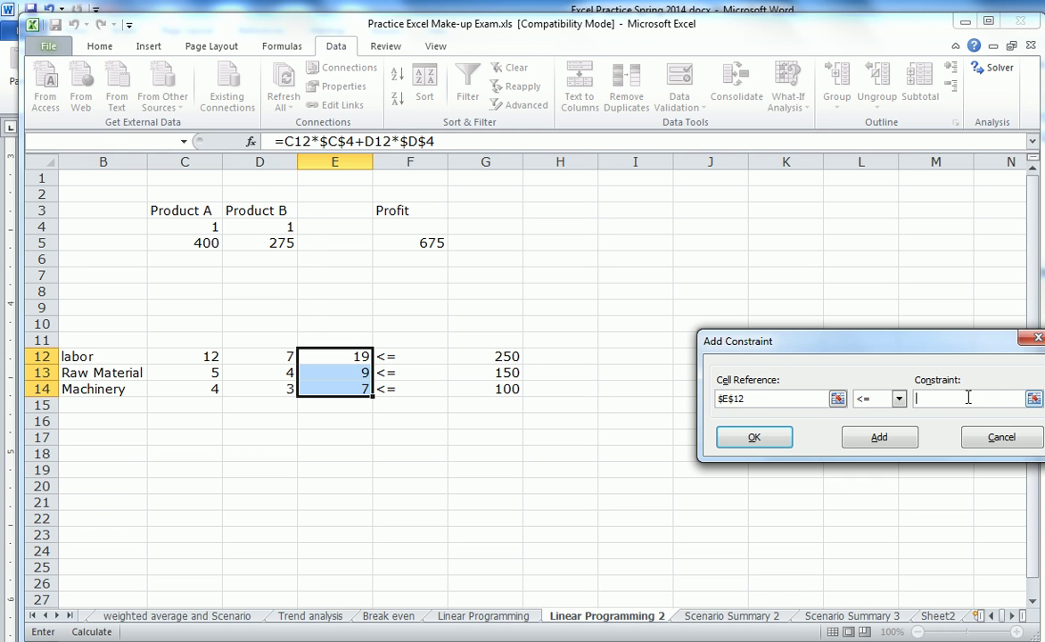
click(517, 355)
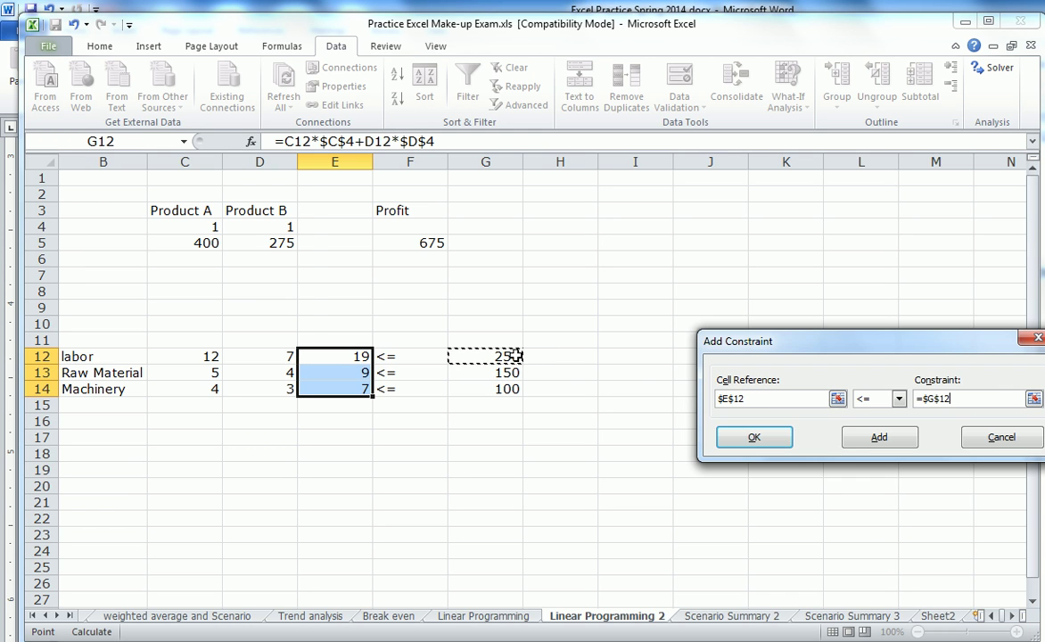
click(879, 438)
Add the Raw Material constraint E13 <= G13 to the Solver model
click(361, 376)
click(944, 397)
click(516, 371)
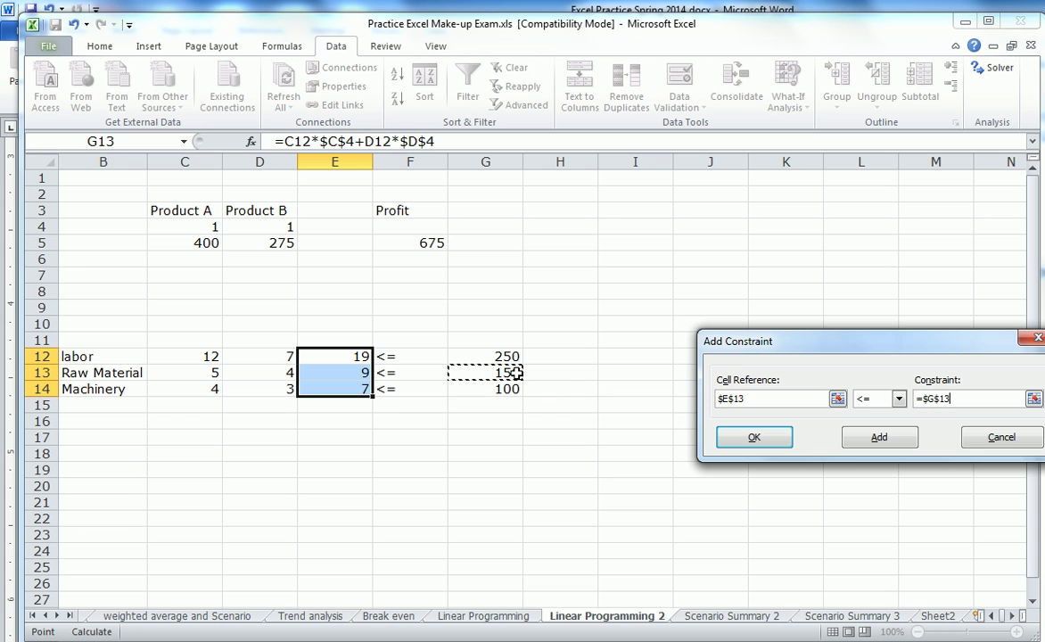
click(884, 446)
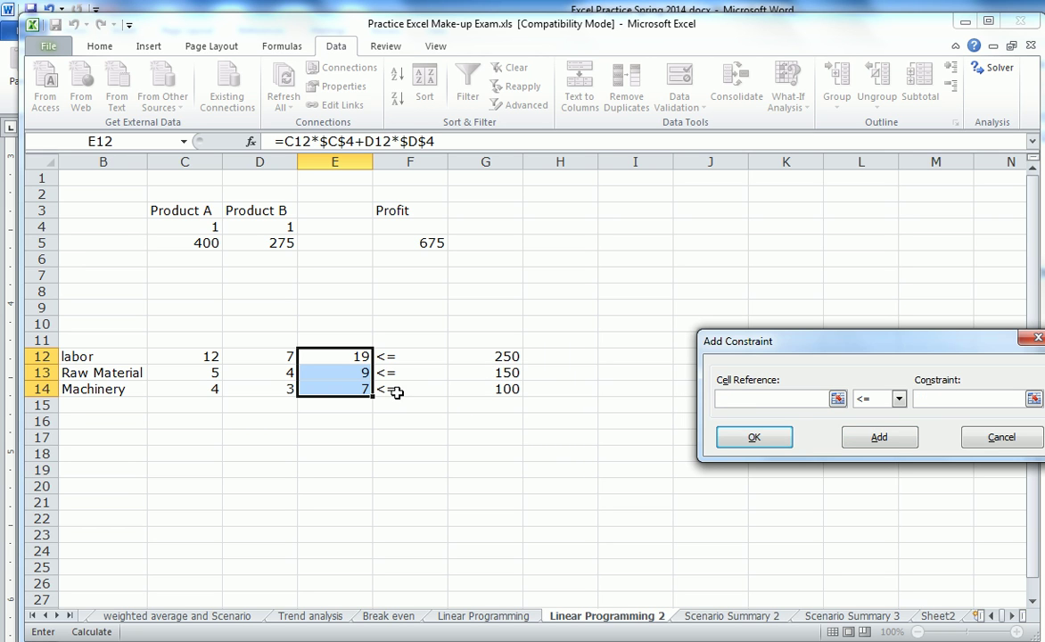
Add the Machinery constraint E14 <= G14 as the last one and return to the Solver parameters
click(361, 393)
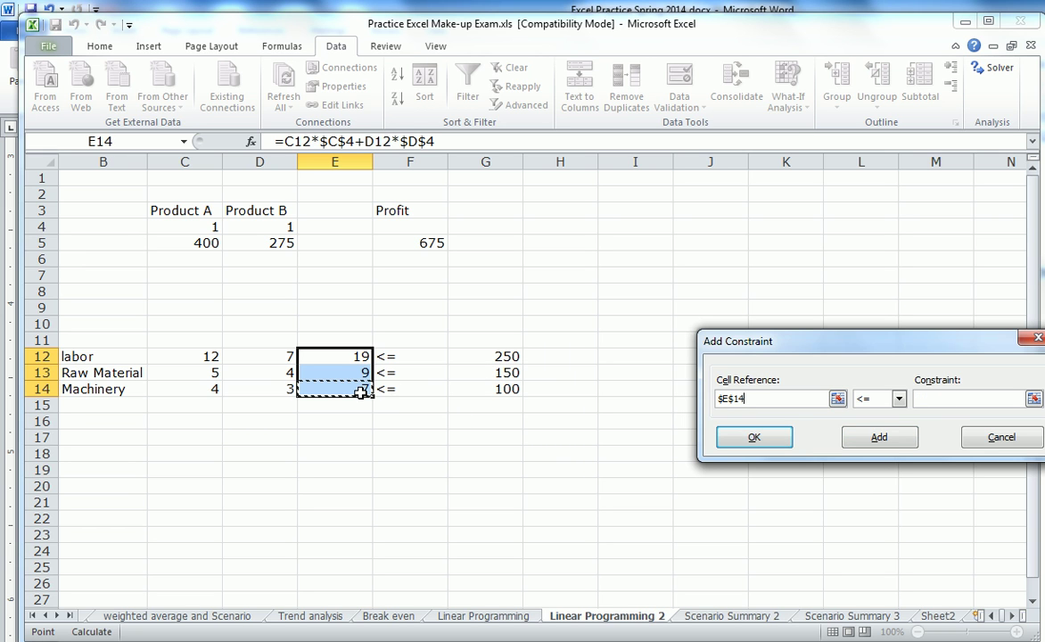
click(944, 400)
click(482, 391)
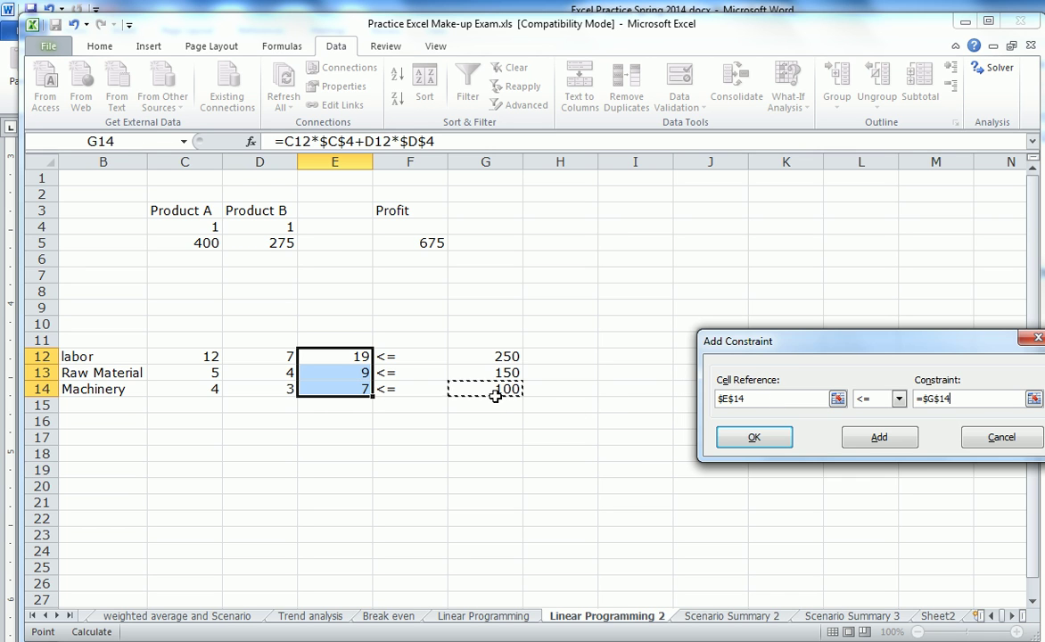
click(754, 437)
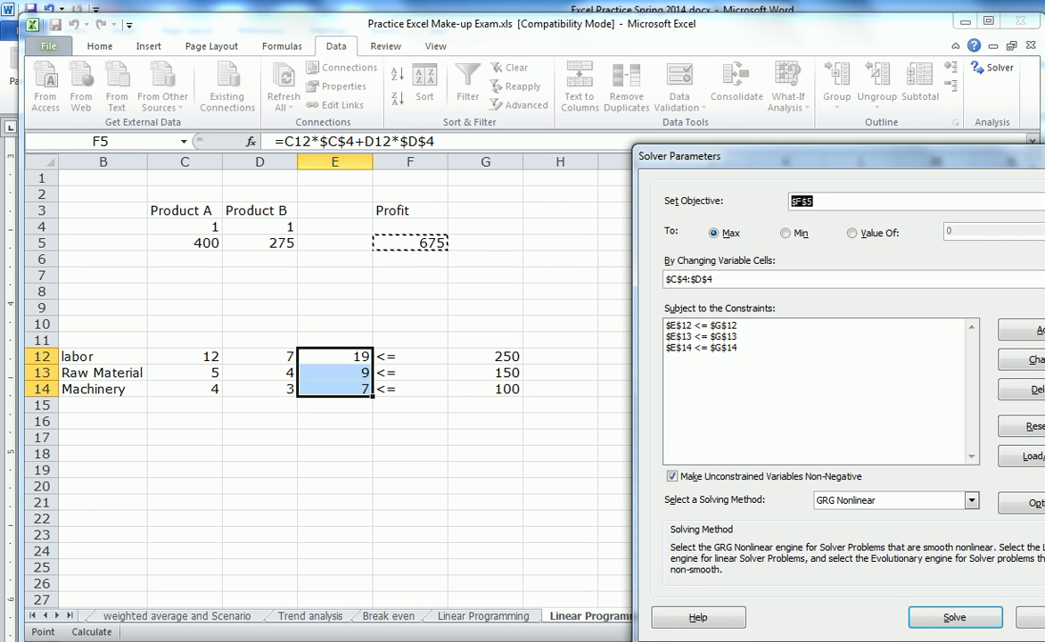
Solve for the maximum profit in F5 by changing C4:D4 and keep the Solver solution
click(955, 615)
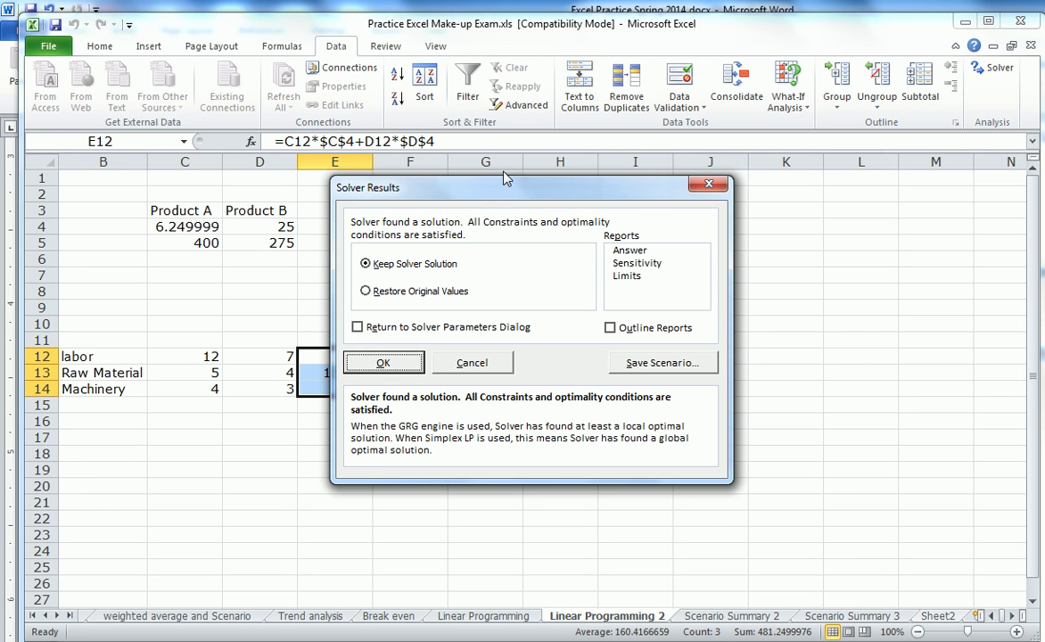
click(376, 361)
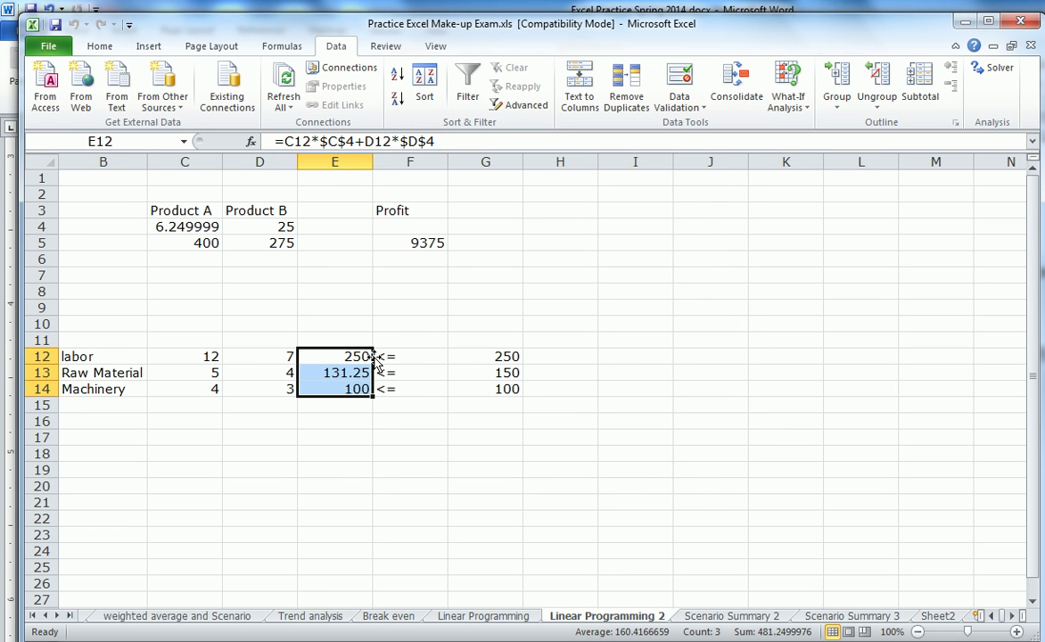